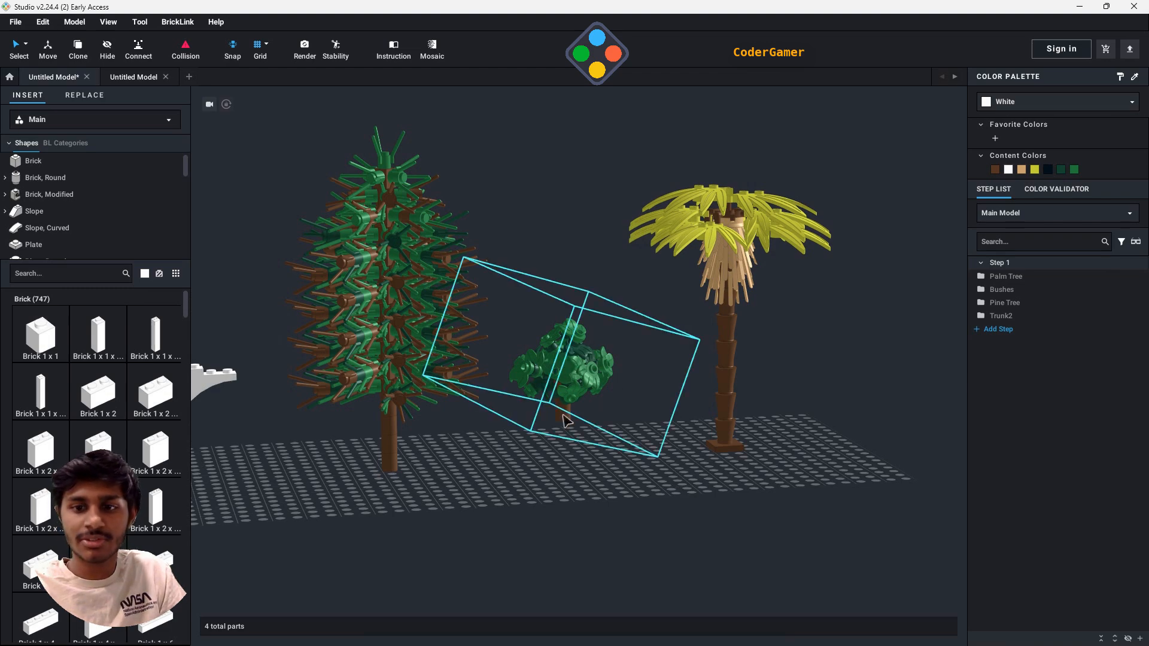
# - Switch to the second, empty model and browse the Plant shapes category for the palm tree parts
pyautogui.moveTo(680, 508); pyautogui.dragTo(680, 384, button='right')
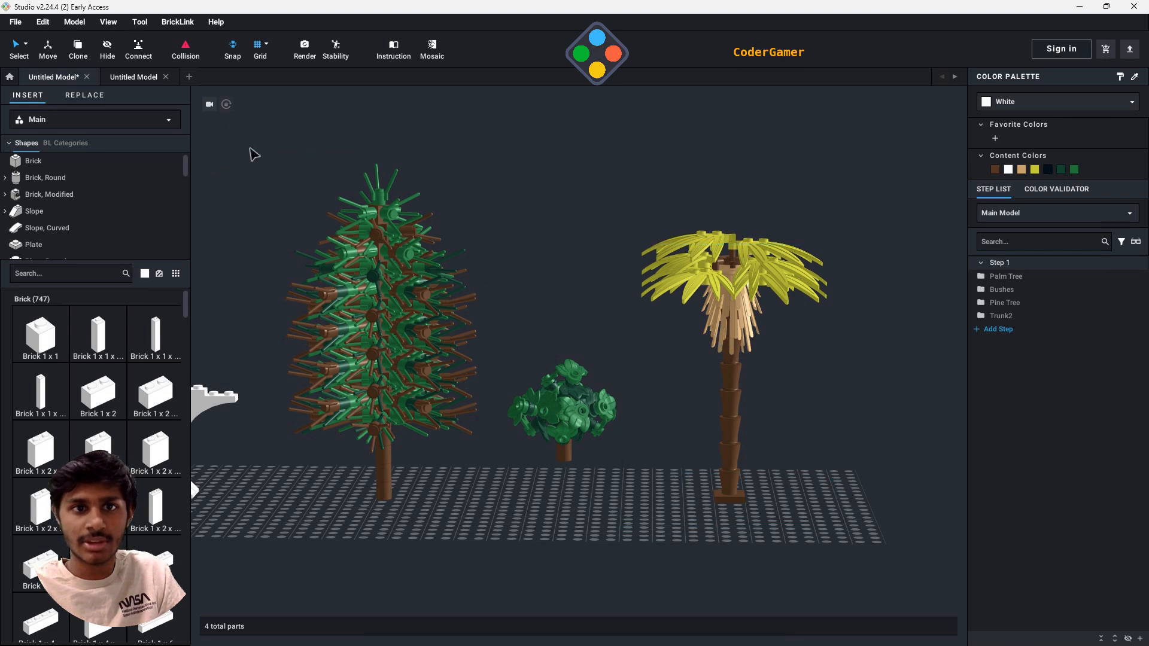
pyautogui.click(136, 78)
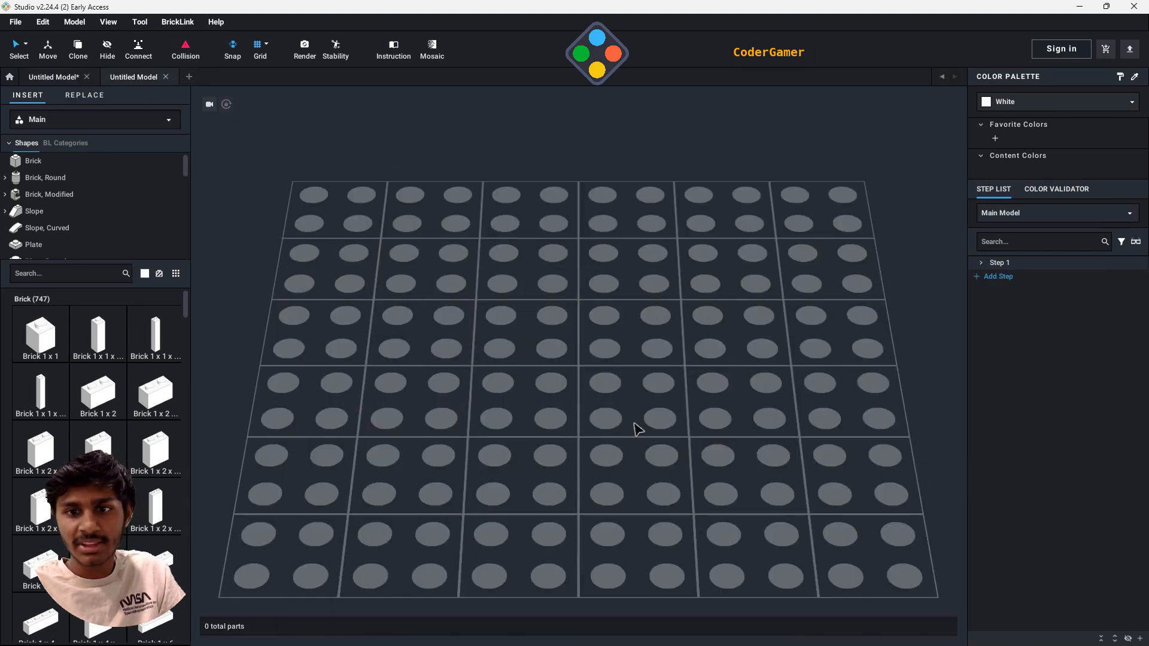
pyautogui.scroll(-5, 66, 221)
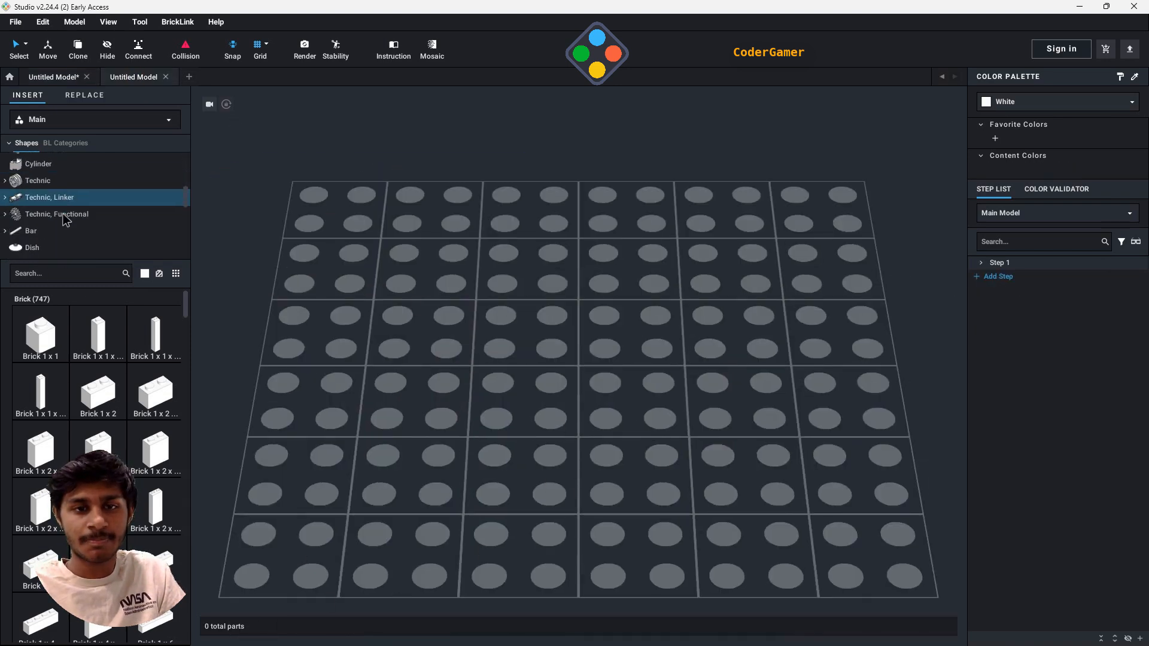
pyautogui.scroll(-5, 66, 221)
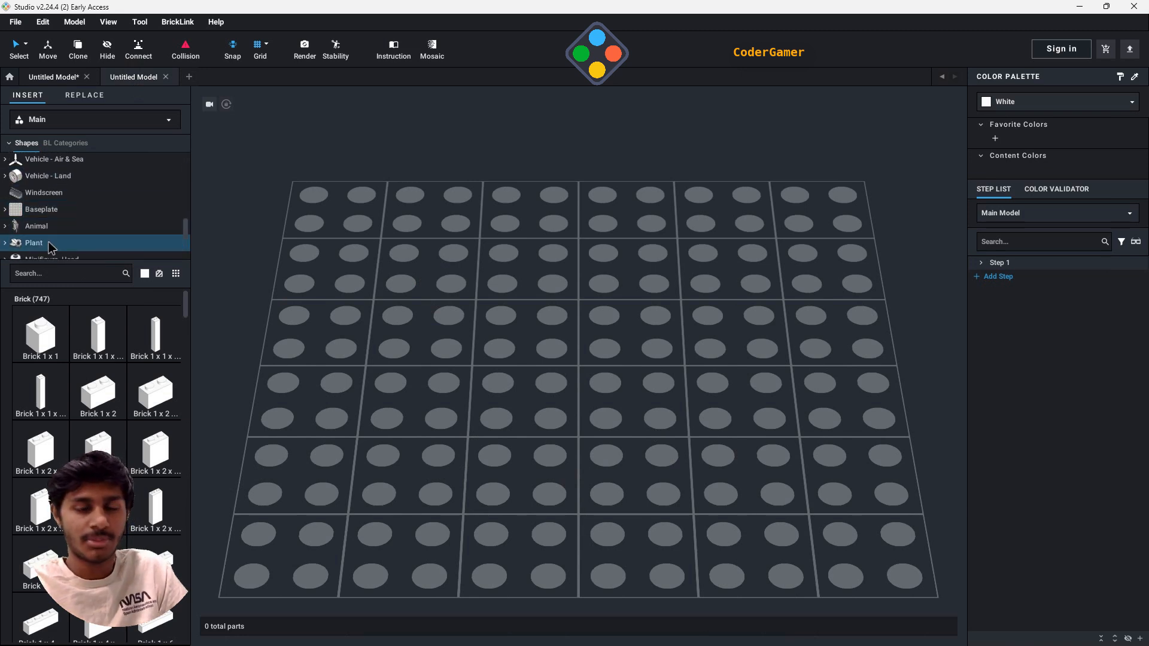
pyautogui.scroll(-1, 50, 245)
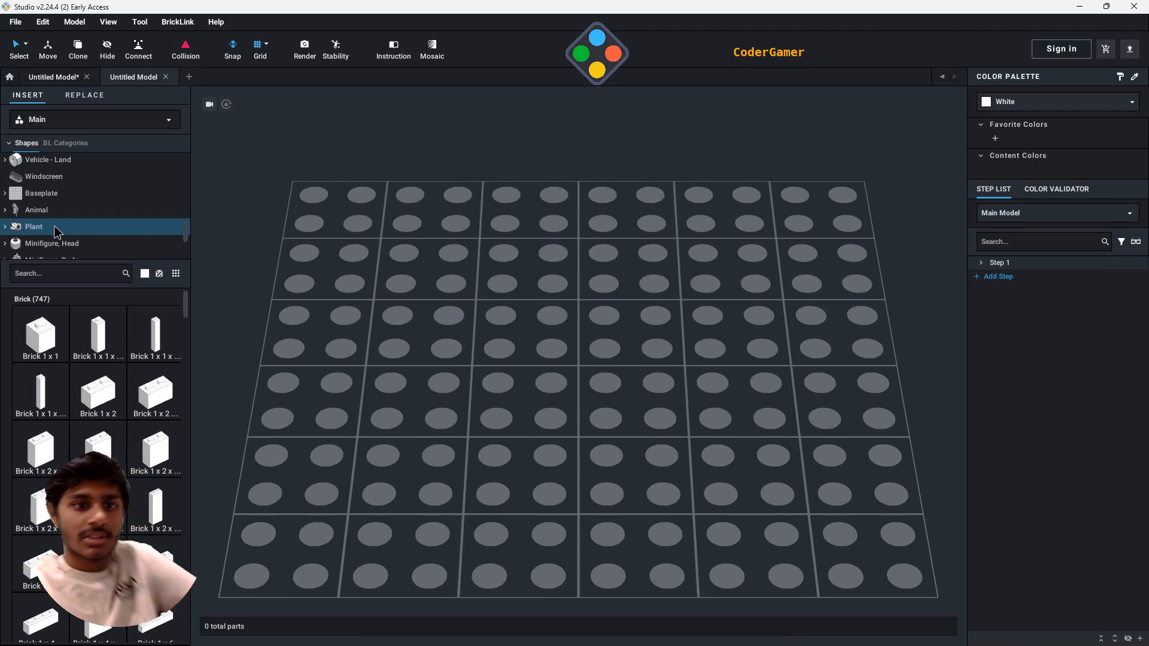
pyautogui.click(55, 227)
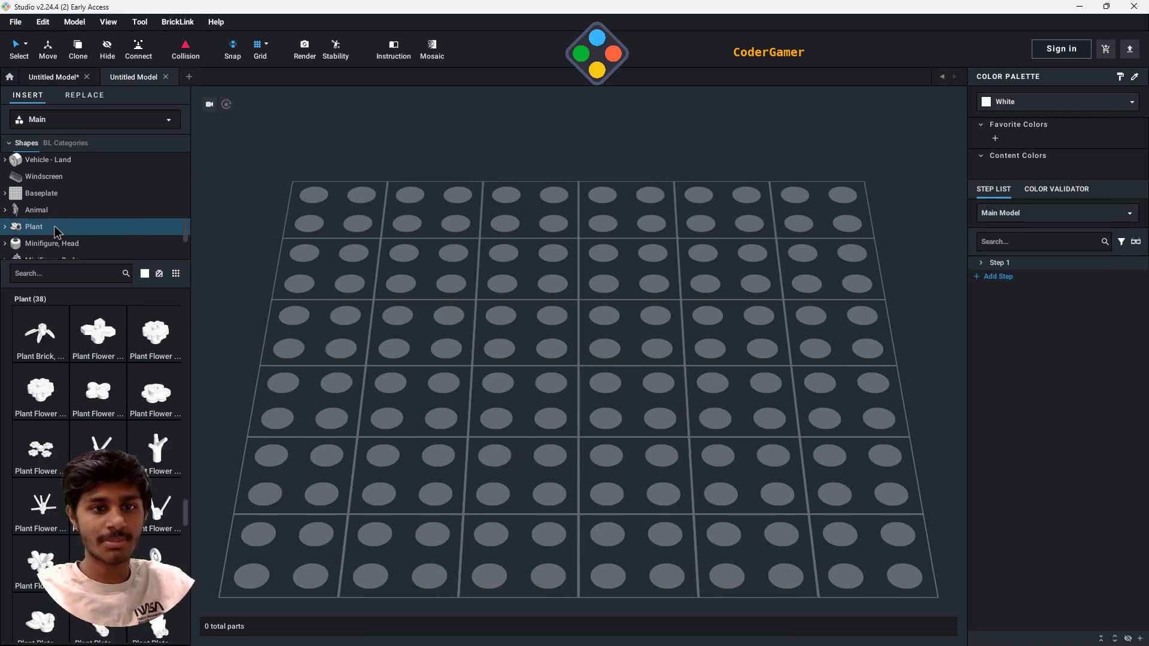
pyautogui.scroll(-3, 124, 362)
pyautogui.scroll(-10, 123, 362)
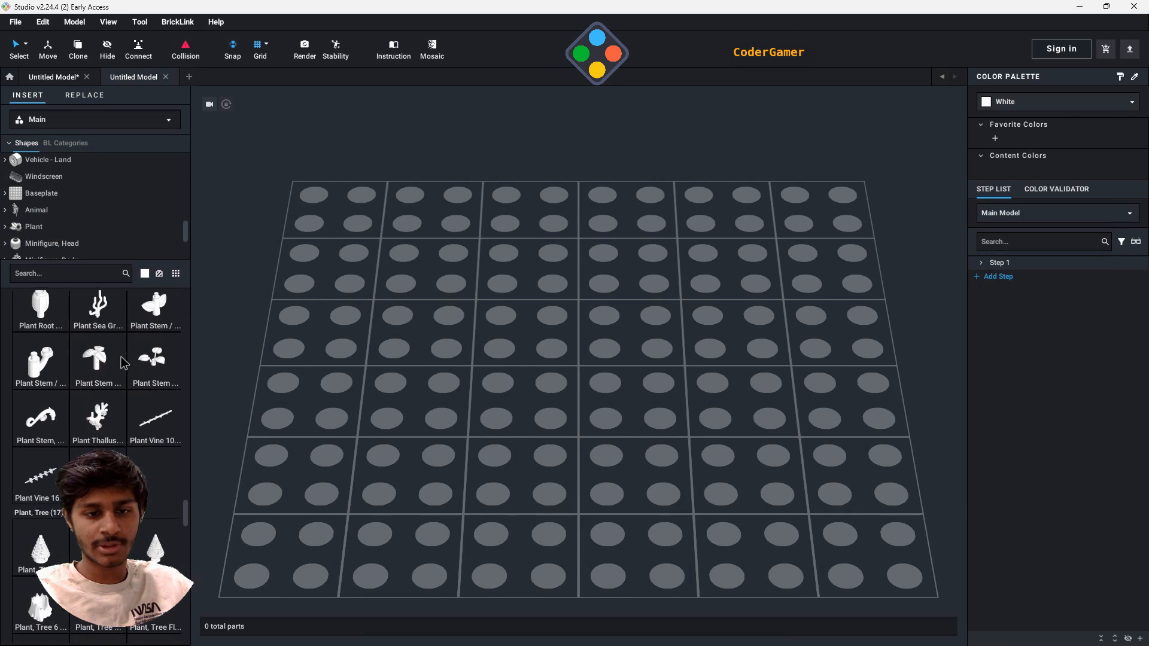
pyautogui.scroll(-8, 120, 365)
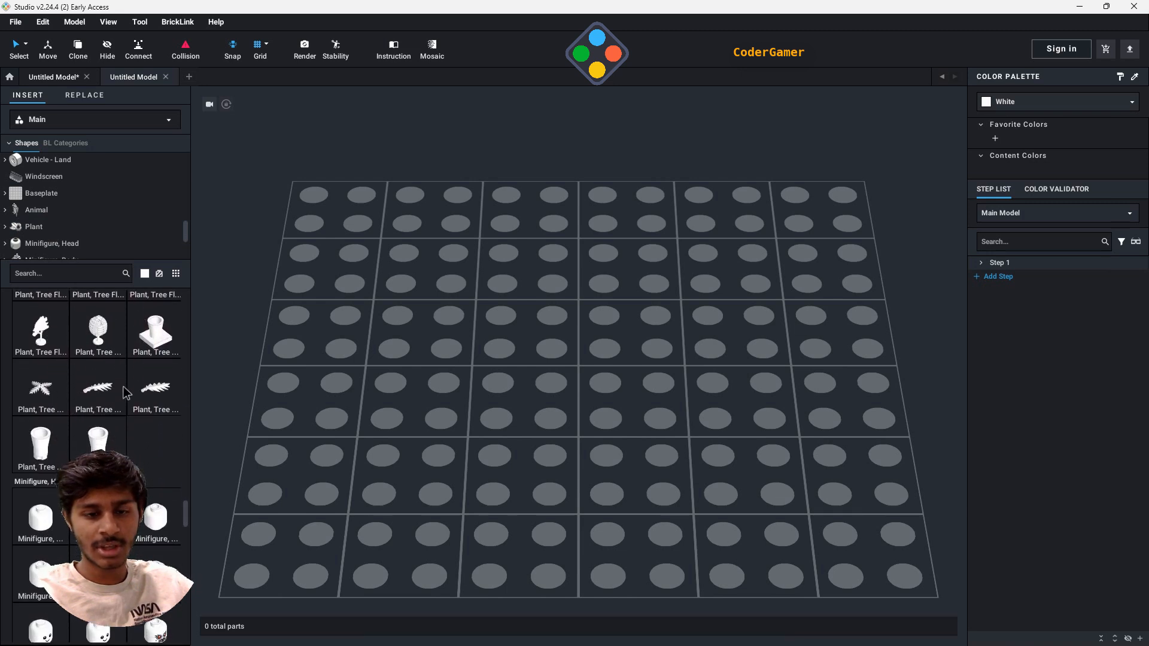
# - Place a Plant, Tree Palm Base part on the empty building grid
pyautogui.moveTo(154, 332); pyautogui.dragTo(533, 396)
pyautogui.scroll(3, 539, 418)
pyautogui.moveTo(538, 419); pyautogui.dragTo(536, 393, button='right')
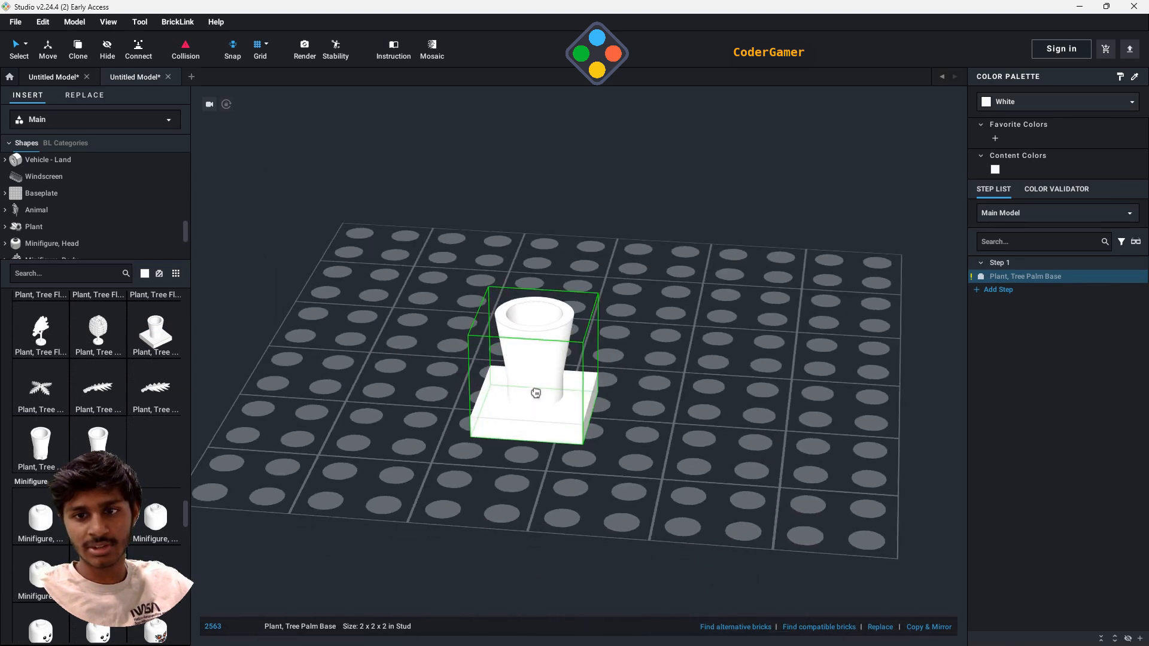
pyautogui.moveTo(537, 392); pyautogui.dragTo(523, 331)
pyautogui.click(522, 329)
# - Stack four Plant, Tree Palm Trunk - Short Connector pieces on top of the palm base
pyautogui.moveTo(642, 396); pyautogui.dragTo(663, 366, button='right')
pyautogui.moveTo(688, 316); pyautogui.dragTo(126, 411)
pyautogui.click(539, 484)
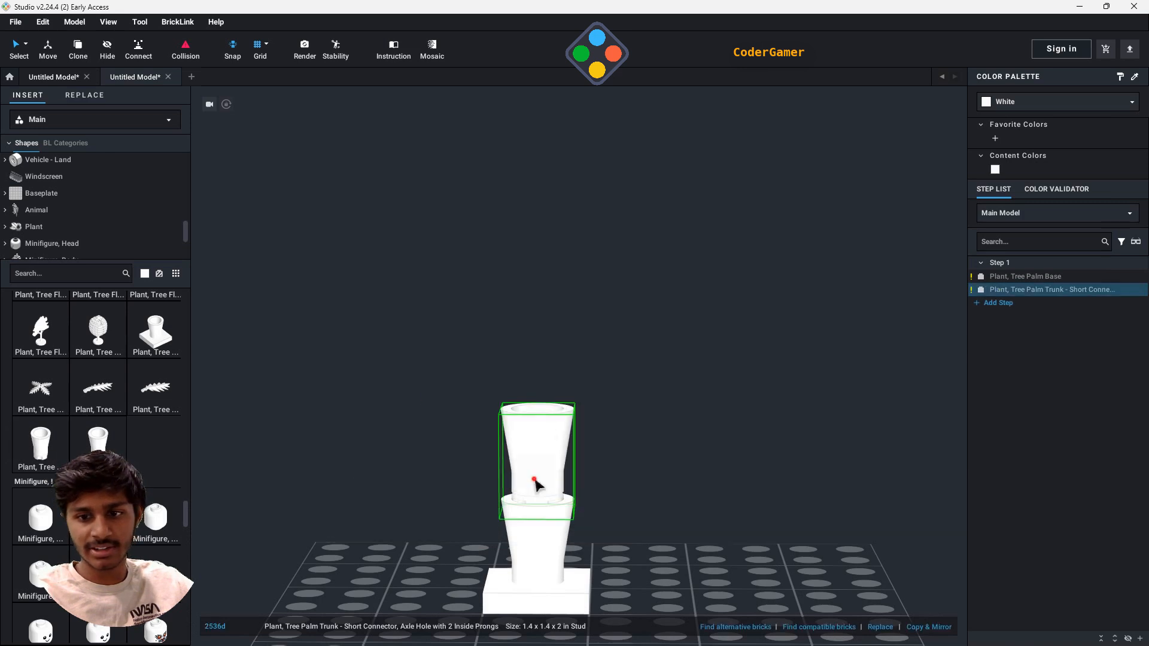
pyautogui.click(545, 397)
pyautogui.click(560, 327)
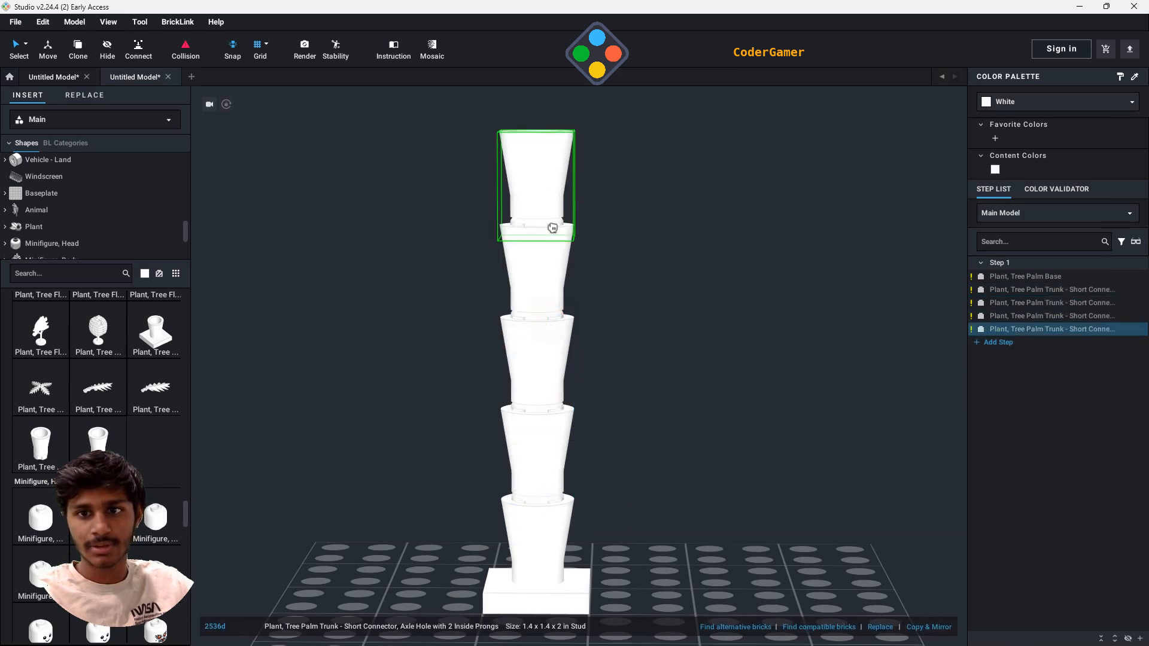
pyautogui.click(551, 225)
pyautogui.moveTo(548, 223); pyautogui.dragTo(671, 312, button='right')
pyautogui.click(552, 232)
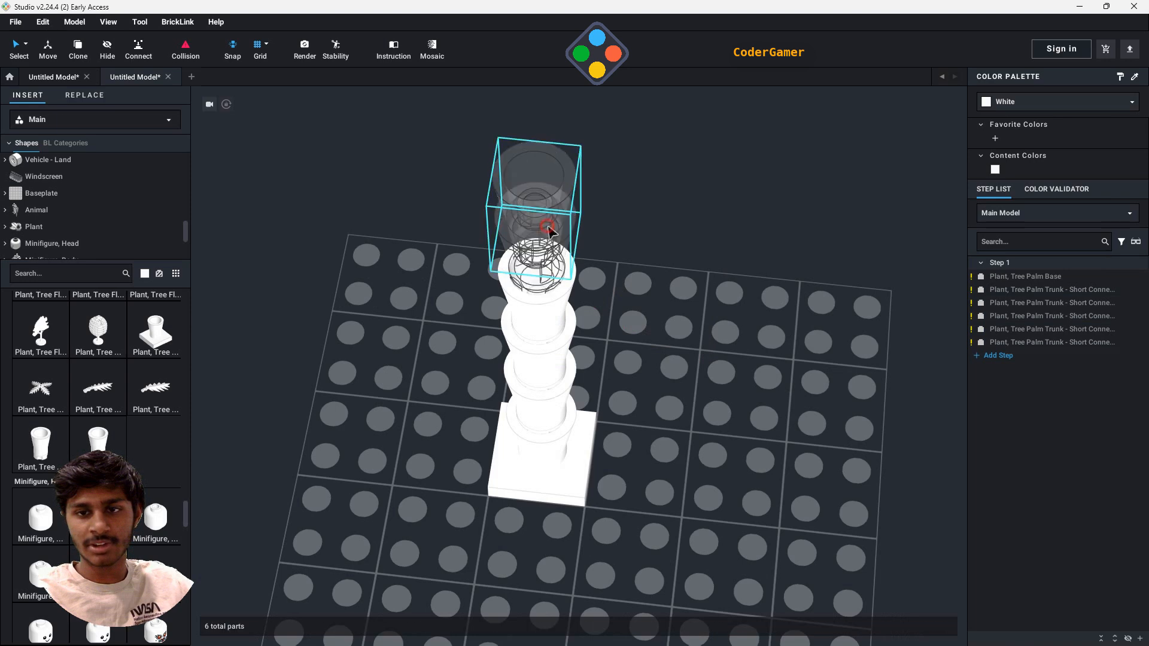
pyautogui.scroll(-2, 563, 234)
pyautogui.moveTo(699, 388); pyautogui.dragTo(699, 370, button='right')
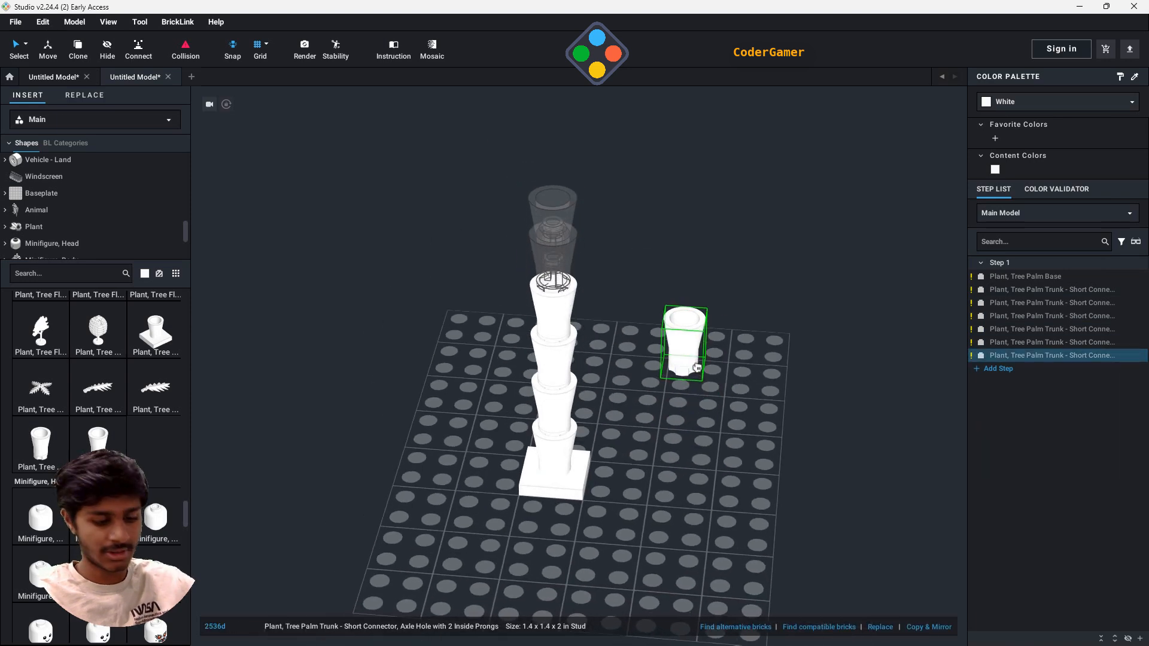
pyautogui.press('Escape')
pyautogui.click(542, 228)
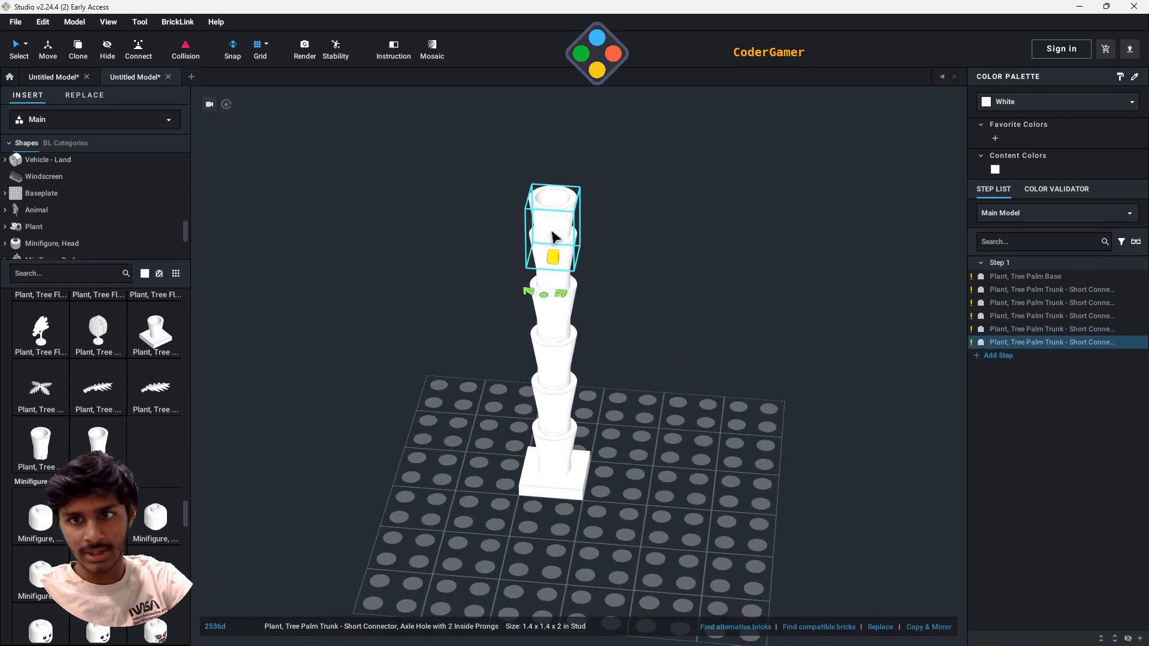
pyautogui.press('Delete')
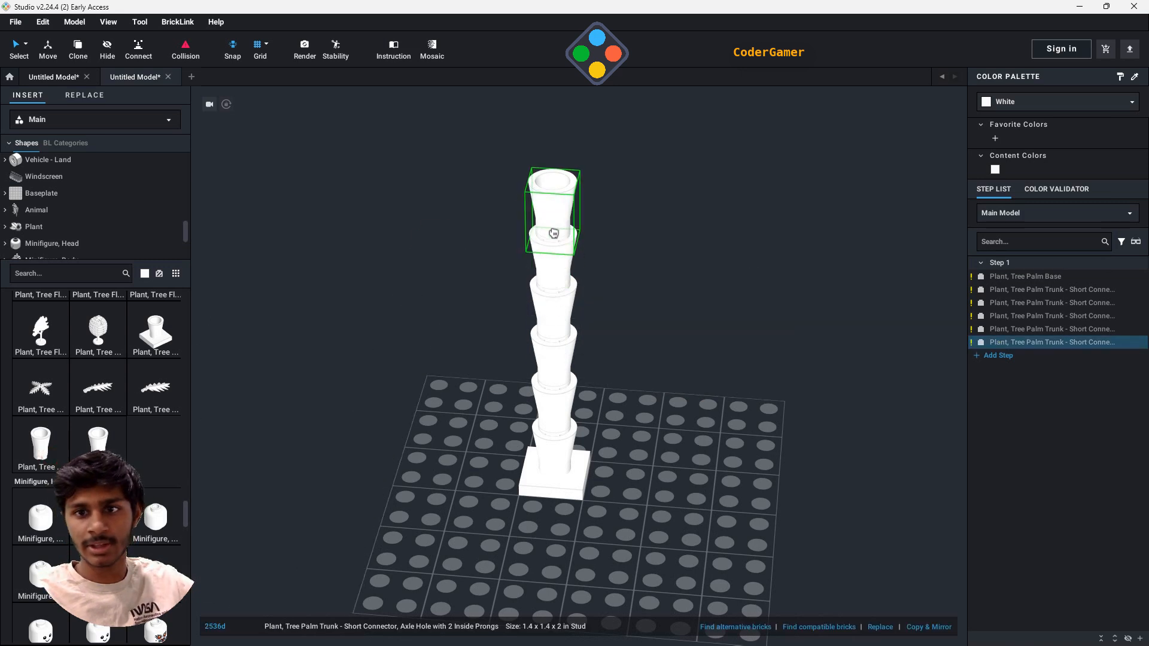
# - Add three more short-connector palm trunk pieces on top of the stack, making seven trunk pieces above the base
pyautogui.click(554, 233)
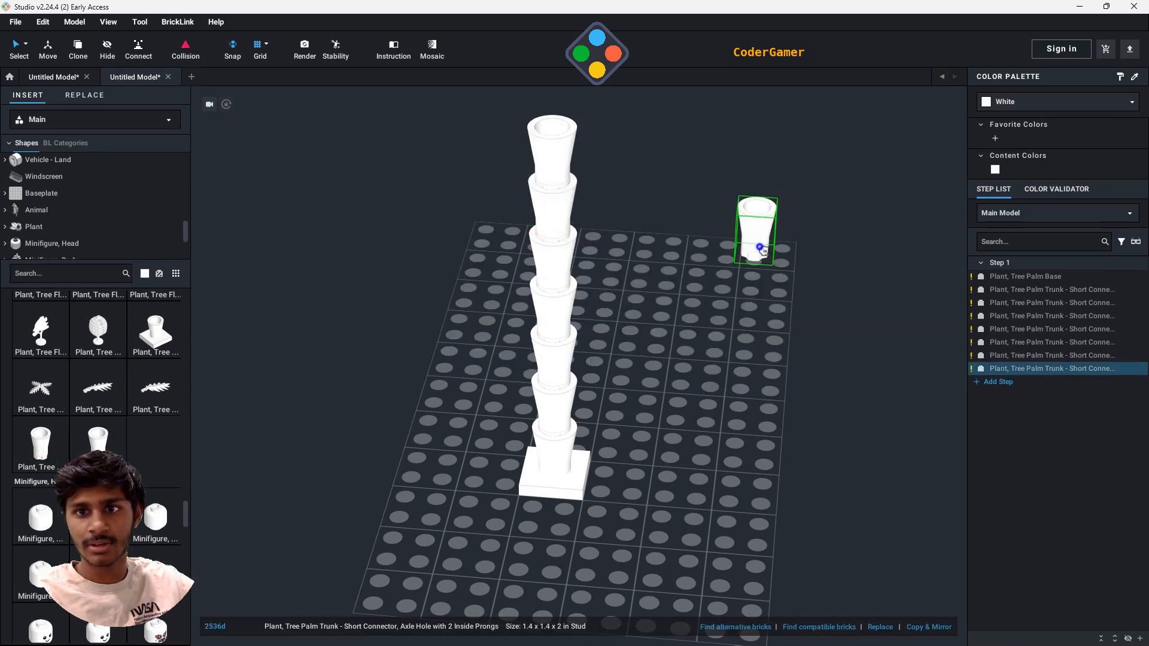
pyautogui.press('Escape')
pyautogui.scroll(5, 719, 290)
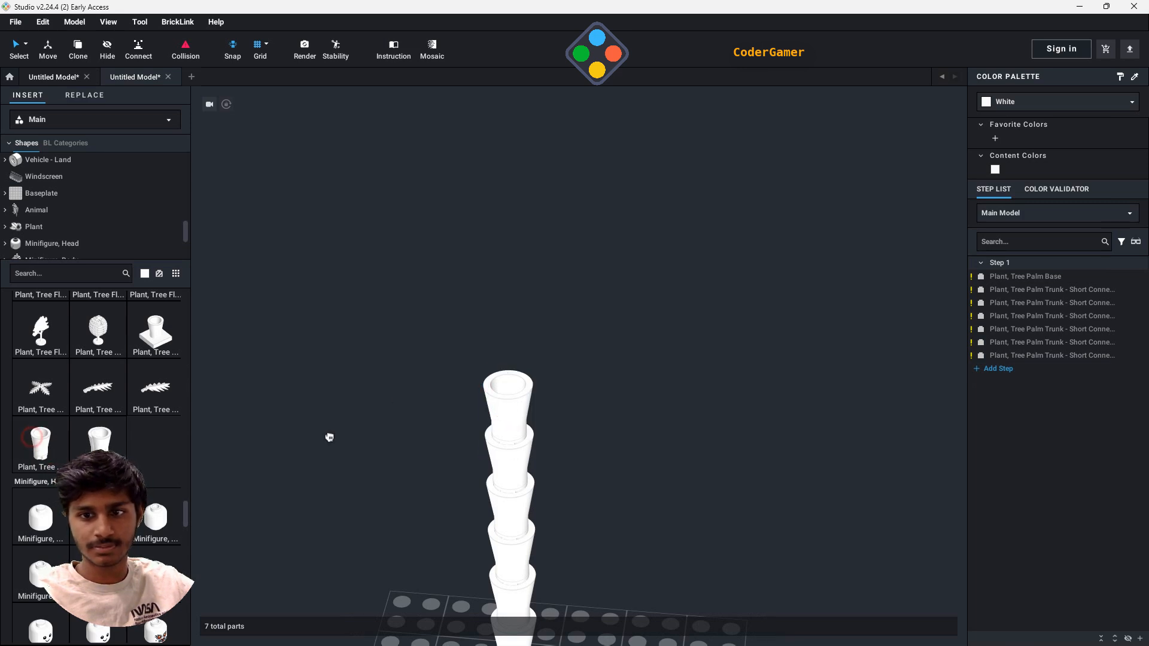
pyautogui.click(499, 380)
pyautogui.press('Escape')
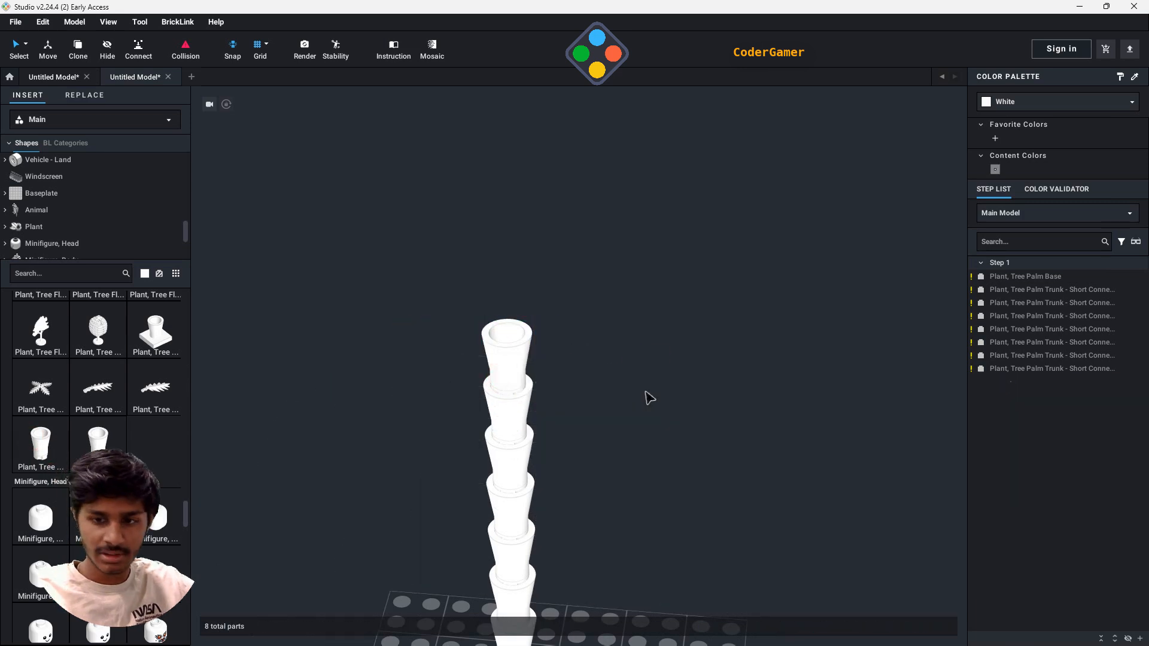
# - Recolor the palm base and all seven trunk pieces Brown
pyautogui.moveTo(675, 436); pyautogui.dragTo(685, 413, button='right')
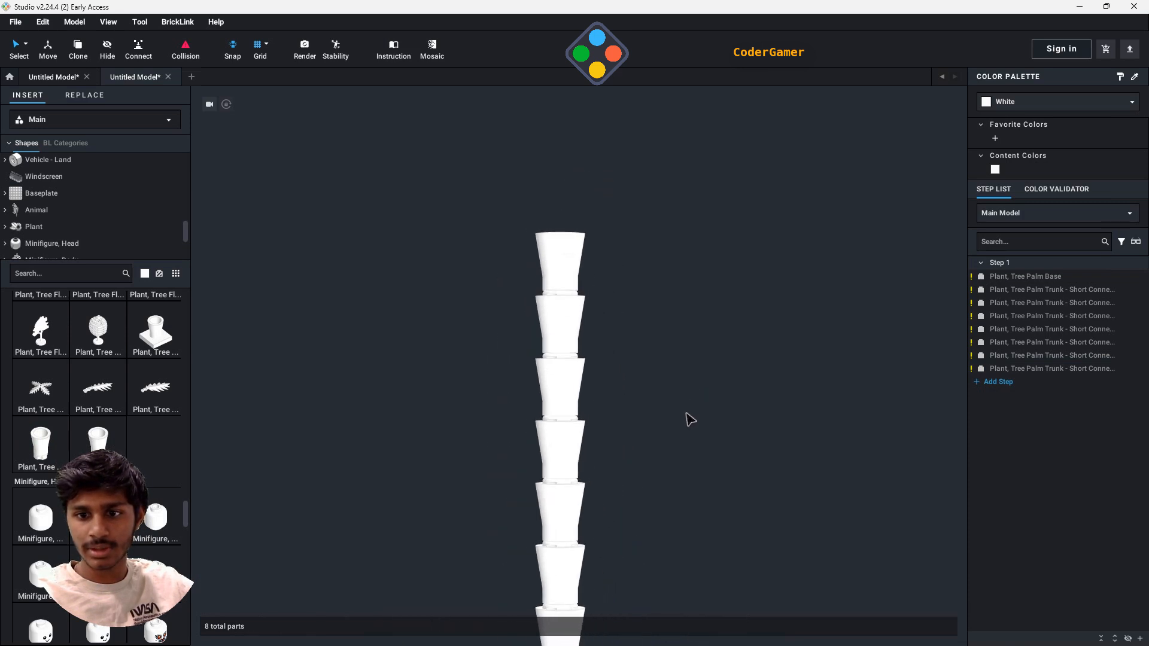
pyautogui.moveTo(682, 418); pyautogui.dragTo(652, 340, button='middle')
pyautogui.moveTo(636, 180); pyautogui.dragTo(628, 353, button='middle')
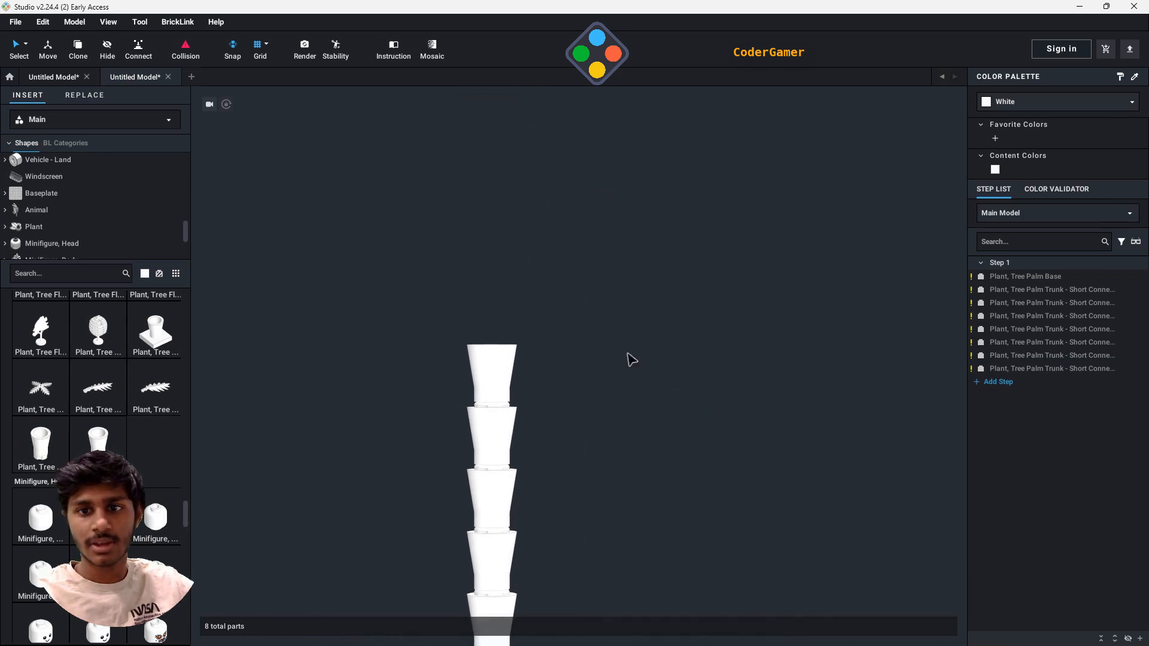
pyautogui.moveTo(627, 397); pyautogui.dragTo(627, 379, button='middle')
pyautogui.moveTo(628, 384); pyautogui.dragTo(629, 454, button='right')
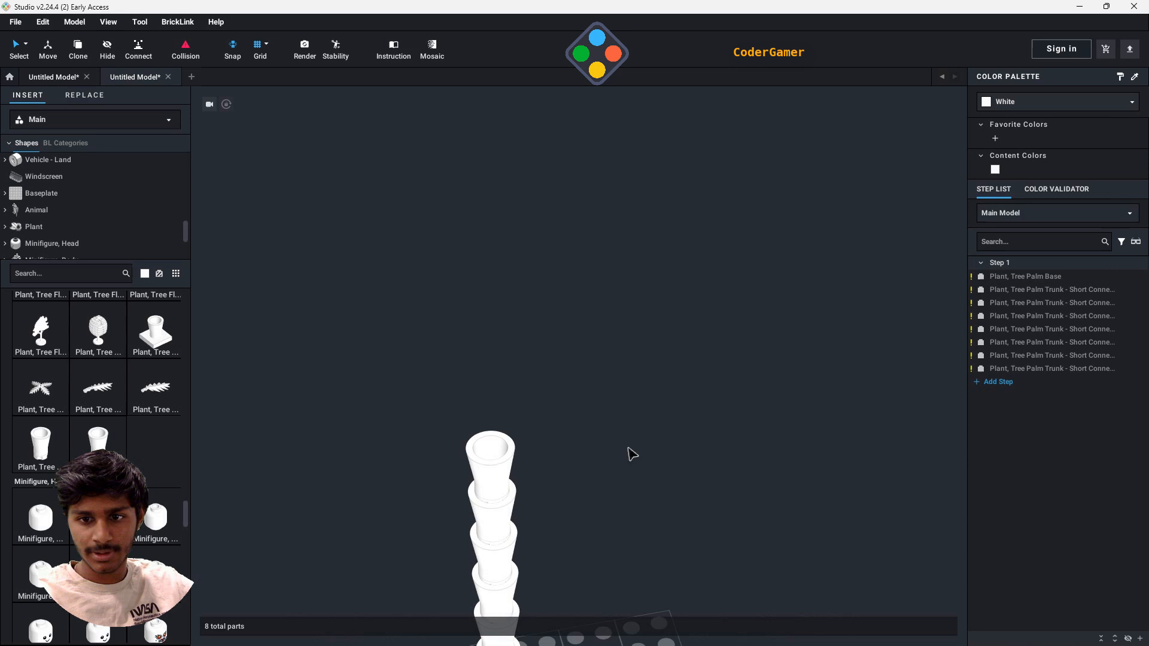
pyautogui.click(1025, 276)
pyautogui.keyDown('shift'); pyautogui.click(1041, 369); pyautogui.keyUp('shift')
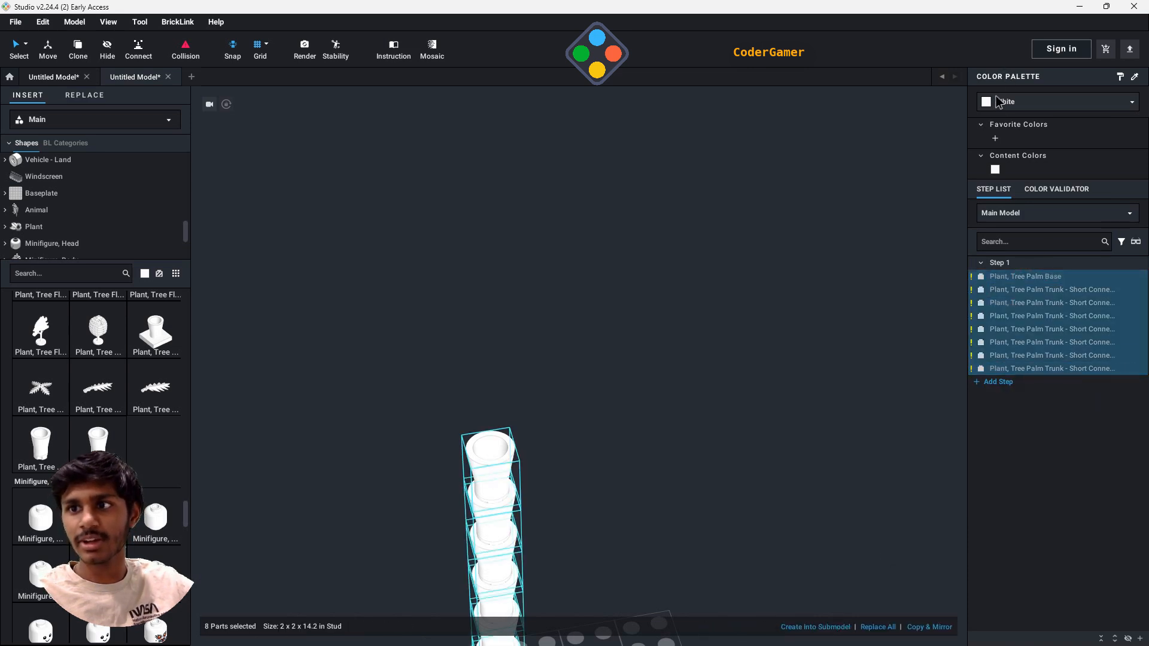
pyautogui.click(1003, 103)
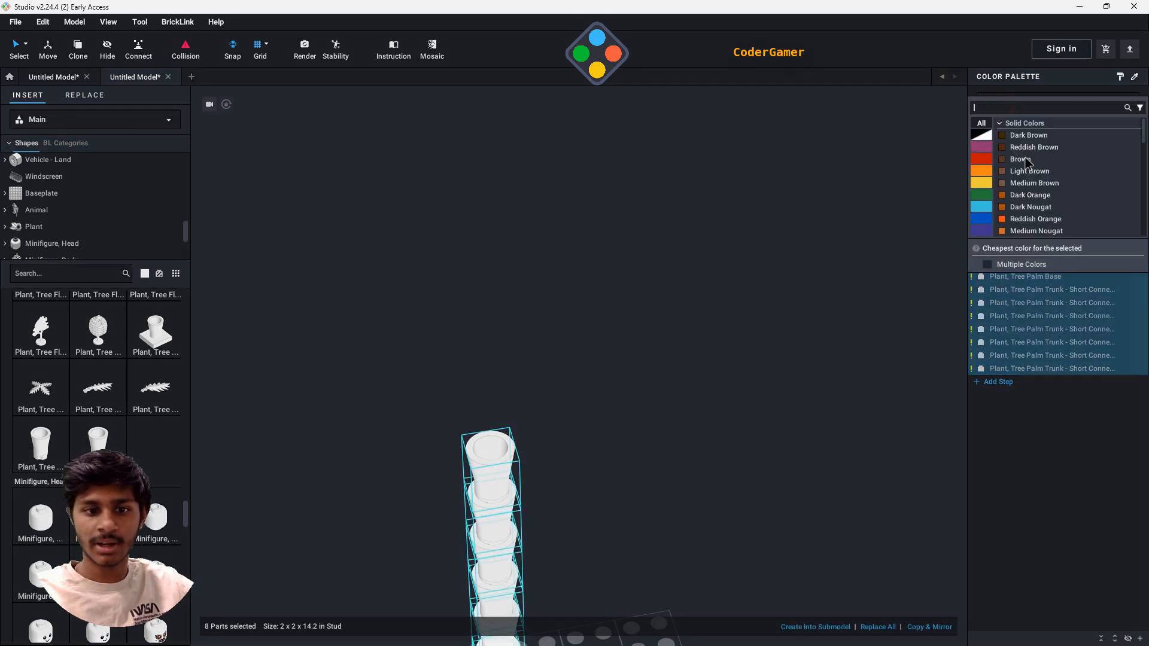
pyautogui.click(1020, 159)
pyautogui.click(643, 352)
# - Search the parts library for 1x1 and show the Plate, Round category
pyautogui.moveTo(630, 436); pyautogui.dragTo(669, 392, button='middle')
pyautogui.scroll(1, 646, 434)
pyautogui.moveTo(669, 452); pyautogui.dragTo(658, 325, button='middle')
pyautogui.moveTo(606, 248); pyautogui.dragTo(612, 347, button='middle')
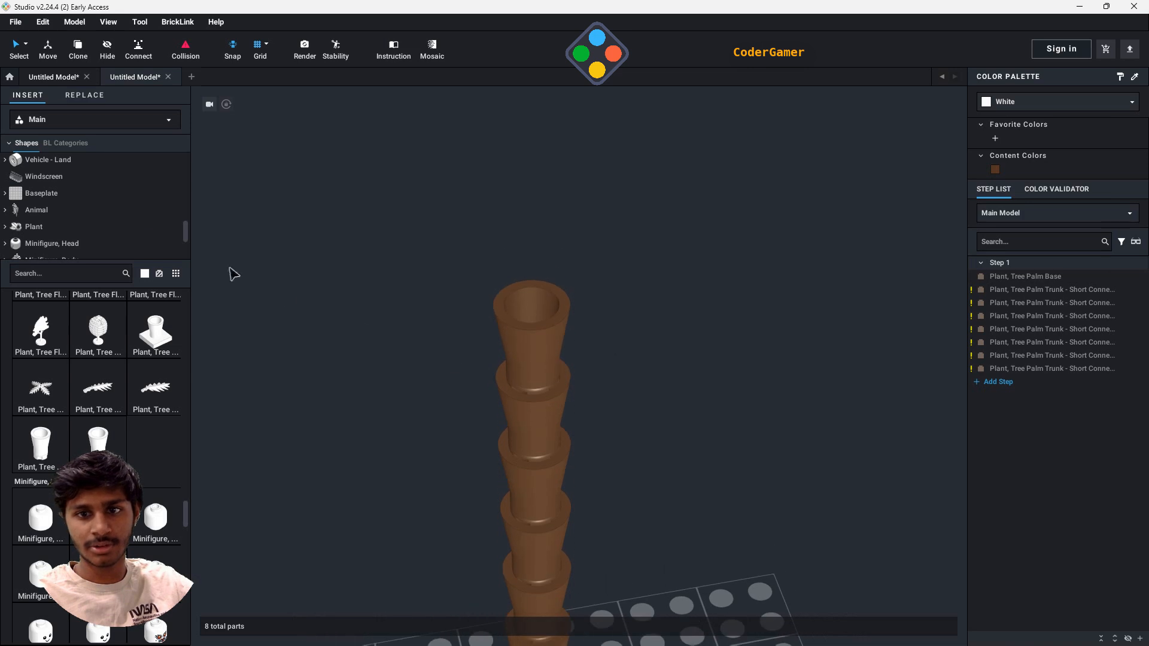
pyautogui.write('1x1')
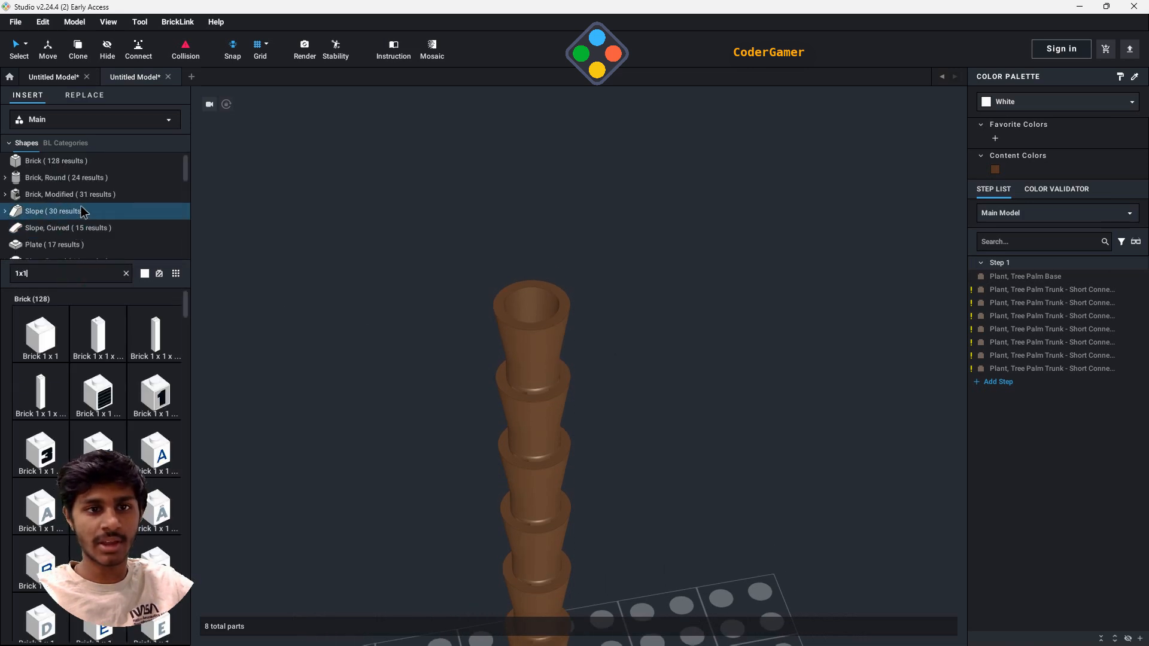
pyautogui.scroll(-2, 69, 221)
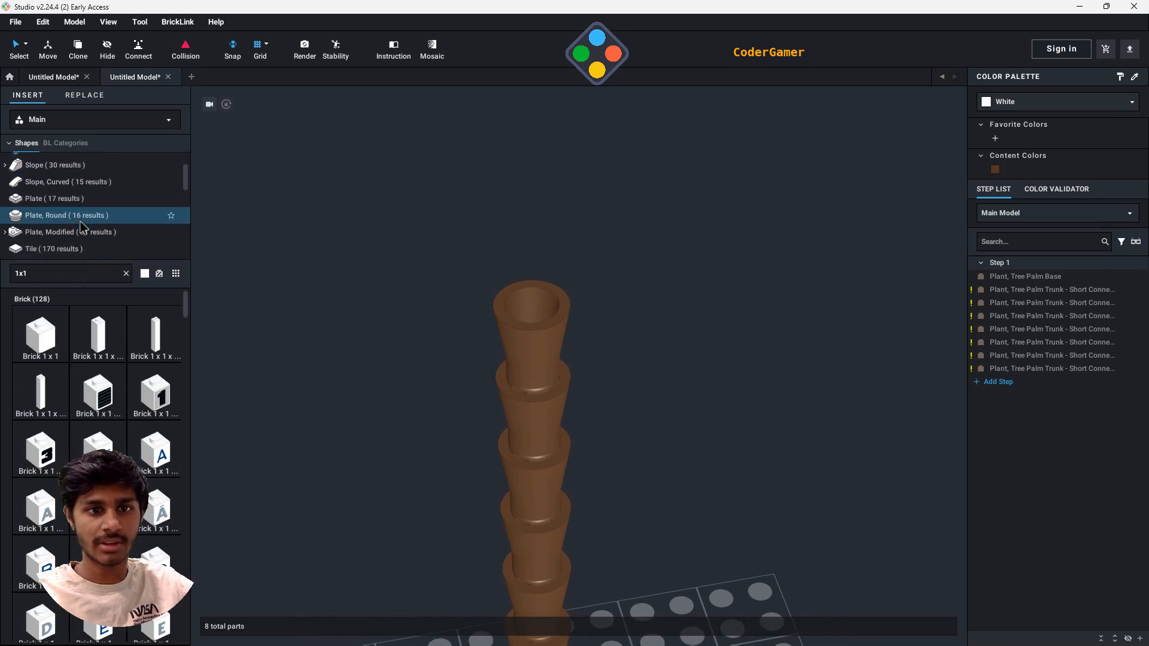
pyautogui.click(67, 197)
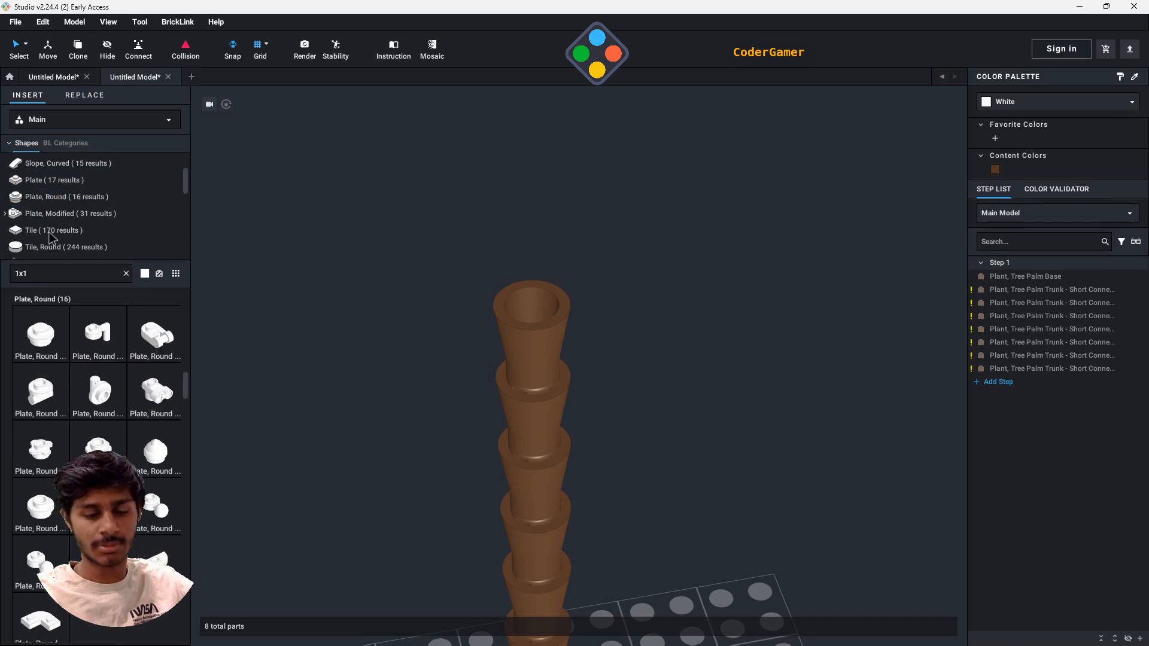
# - Place two stacked Plate, Round 1 x 1 pieces in the opening of the topmost trunk piece
pyautogui.click(52, 345)
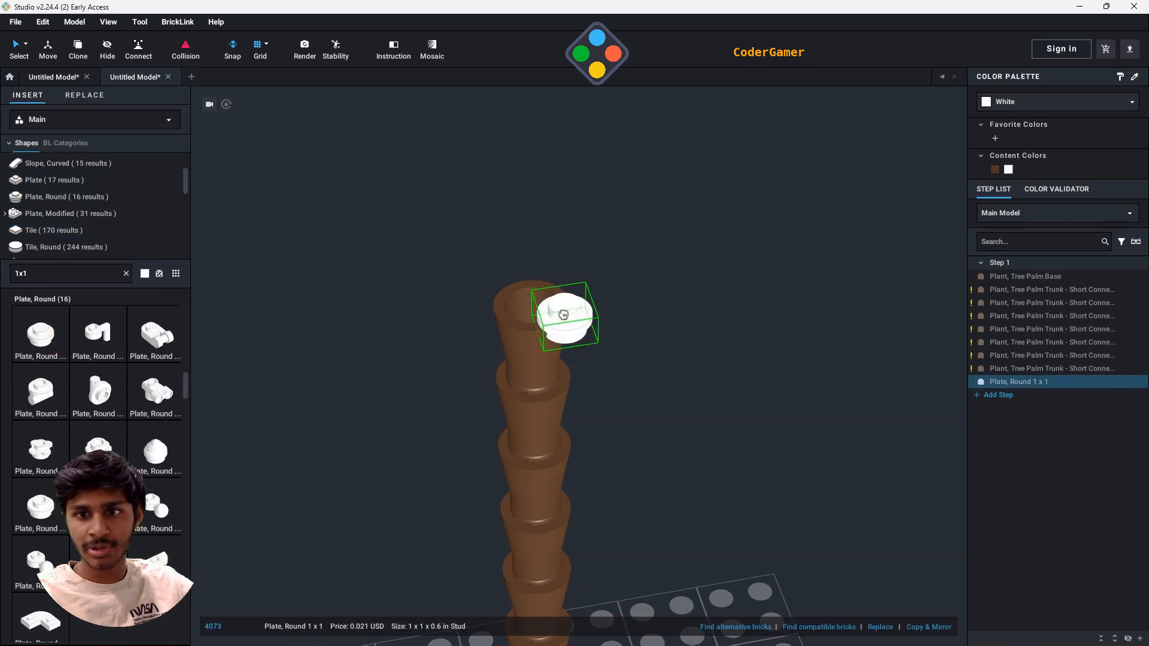
pyautogui.click(535, 306)
pyautogui.click(535, 303)
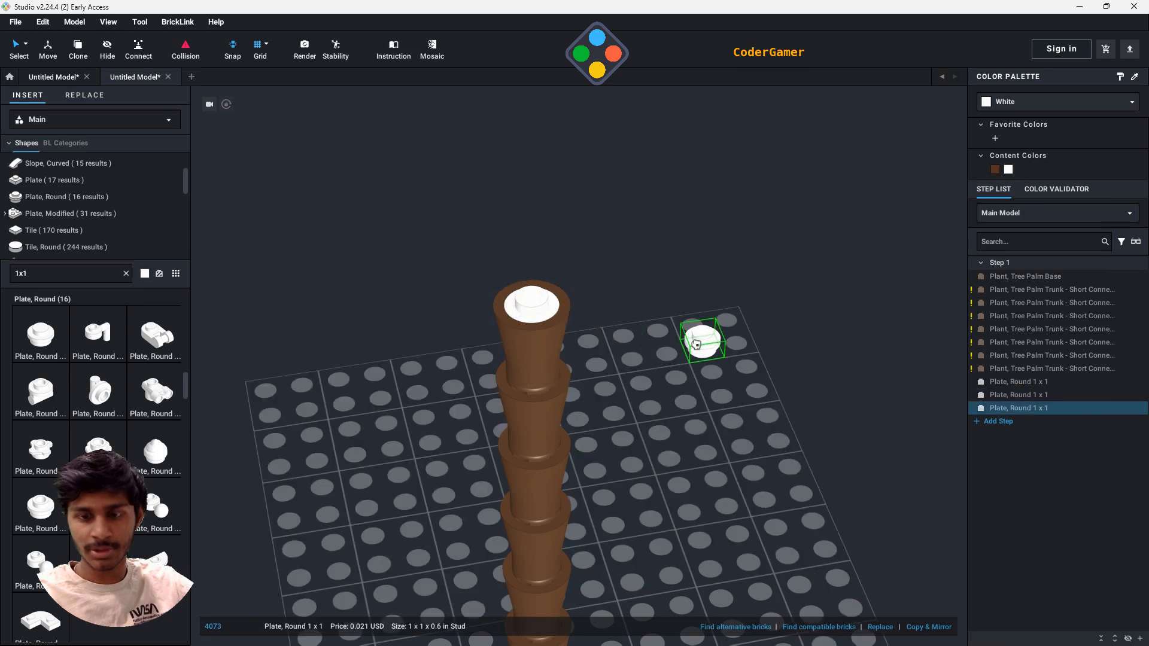
pyautogui.press('Escape')
# - Recolor the upper Plate, Round 1 x 1 in the trunk opening Black
pyautogui.click(546, 311)
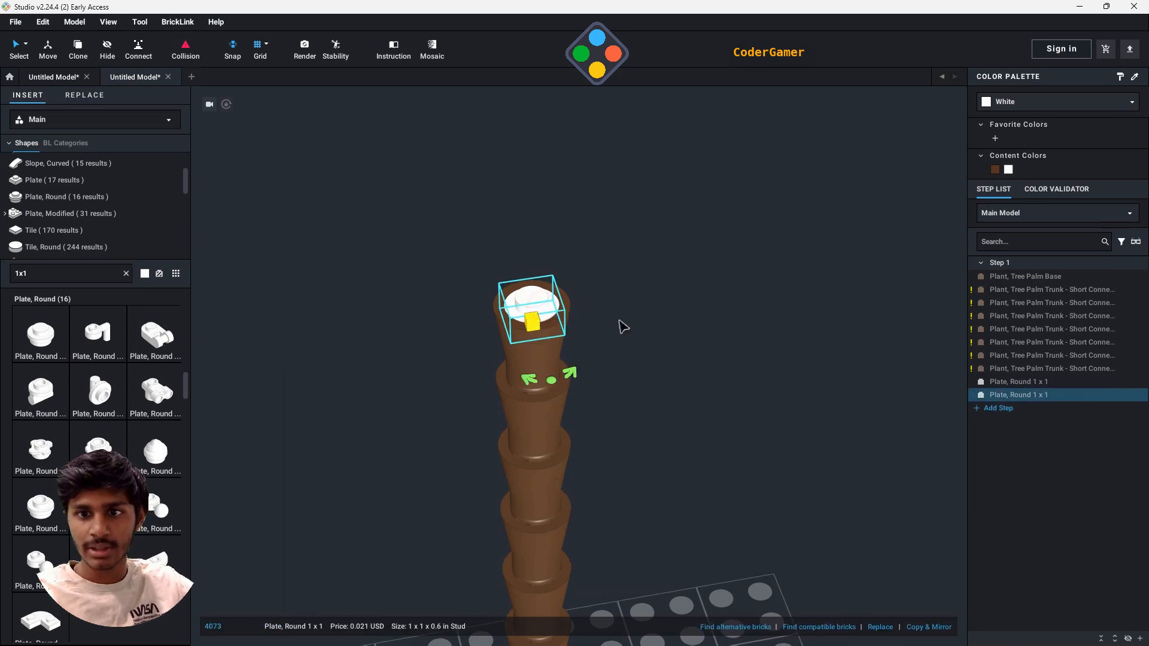
pyautogui.click(1021, 107)
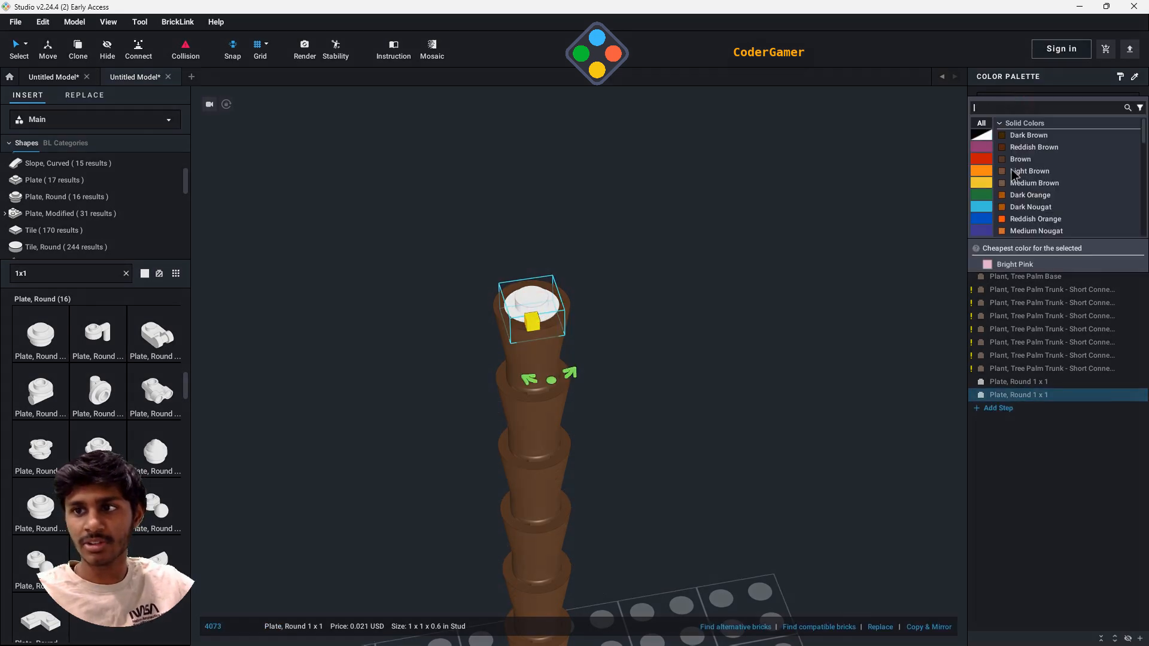
pyautogui.click(987, 136)
pyautogui.click(1019, 136)
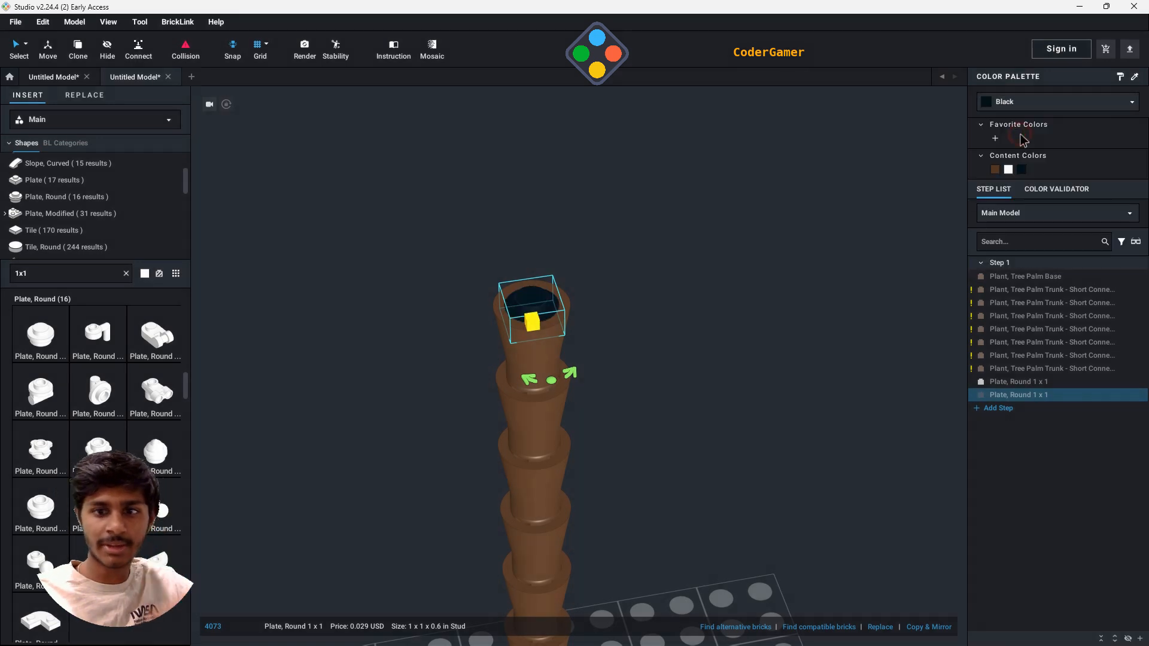
pyautogui.click(748, 387)
# - Try Medium Tan, followed by Light Nougat, as the color of the palm base and all seven trunk pieces
pyautogui.click(1043, 395)
pyautogui.click(1020, 290)
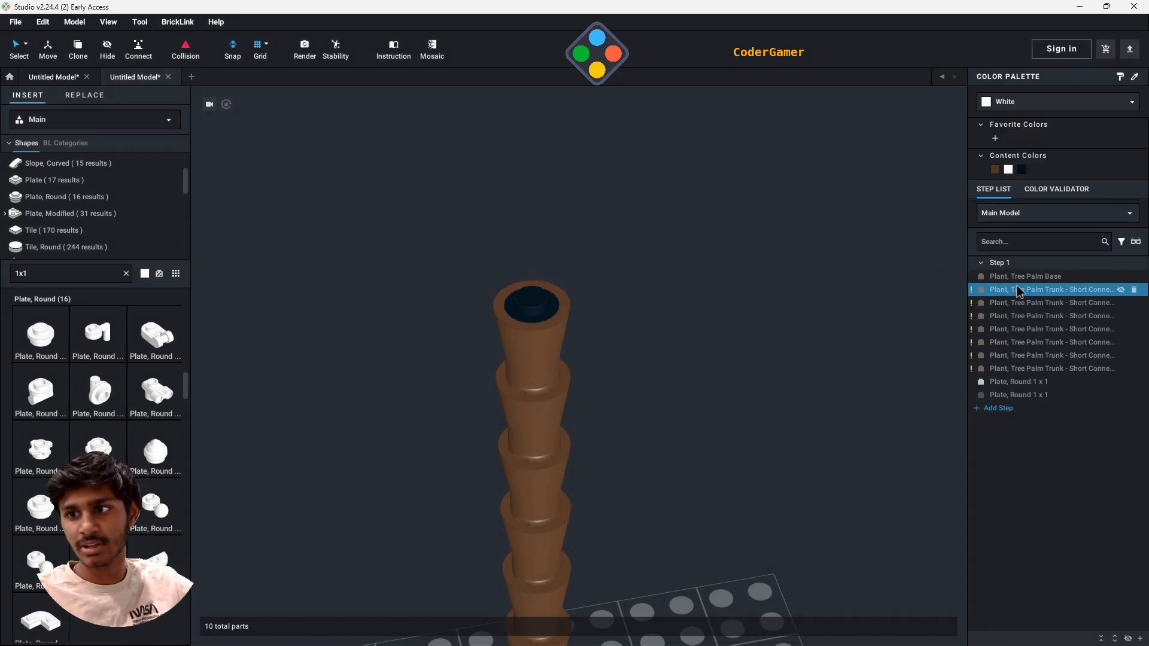
pyautogui.click(1016, 277)
pyautogui.click(1032, 368)
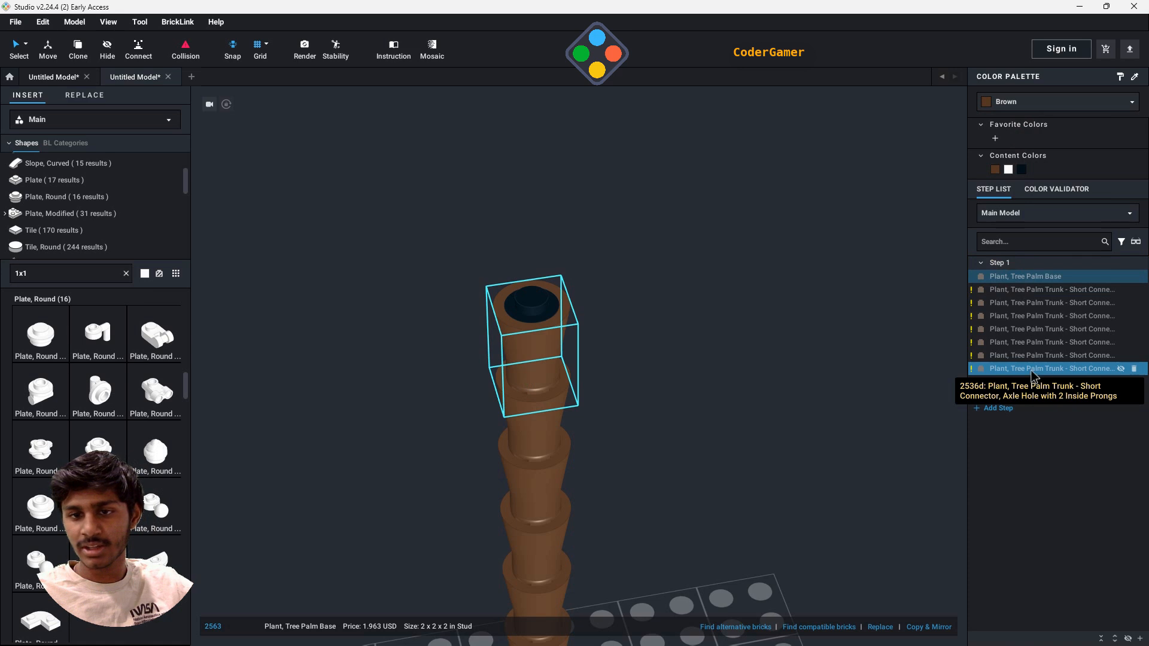
pyautogui.keyDown('shift'); pyautogui.click(1032, 370); pyautogui.keyUp('shift')
pyautogui.click(1039, 105)
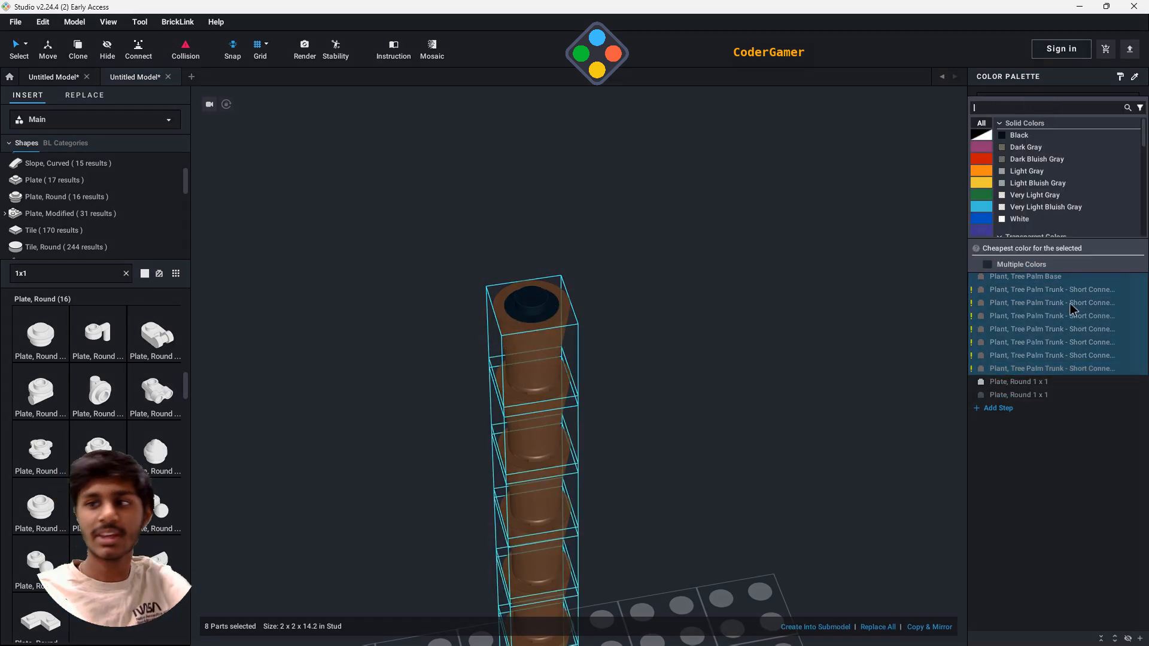
pyautogui.click(982, 172)
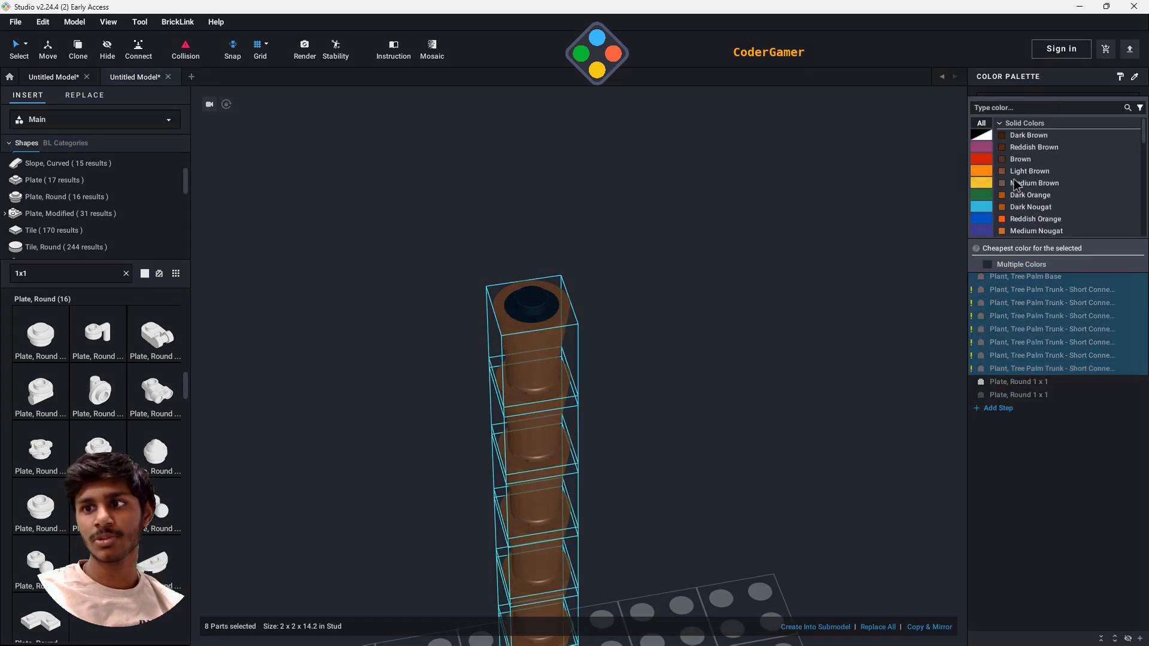
pyautogui.scroll(-5, 1025, 184)
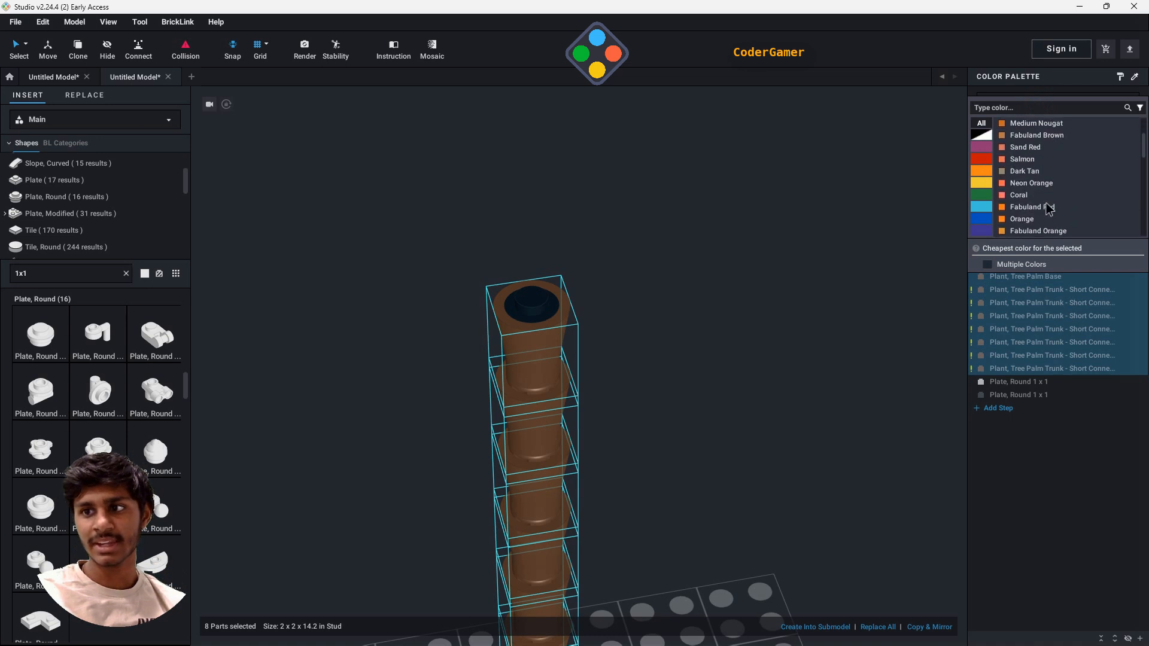
pyautogui.scroll(-3, 1045, 210)
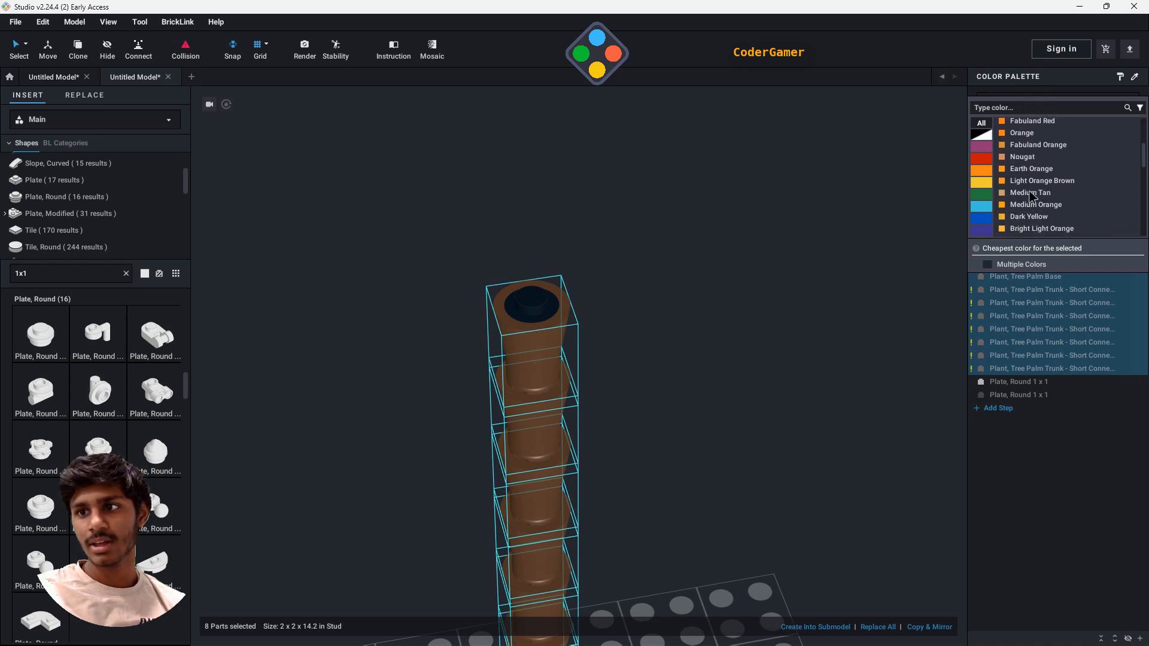
pyautogui.click(1027, 197)
pyautogui.click(1030, 106)
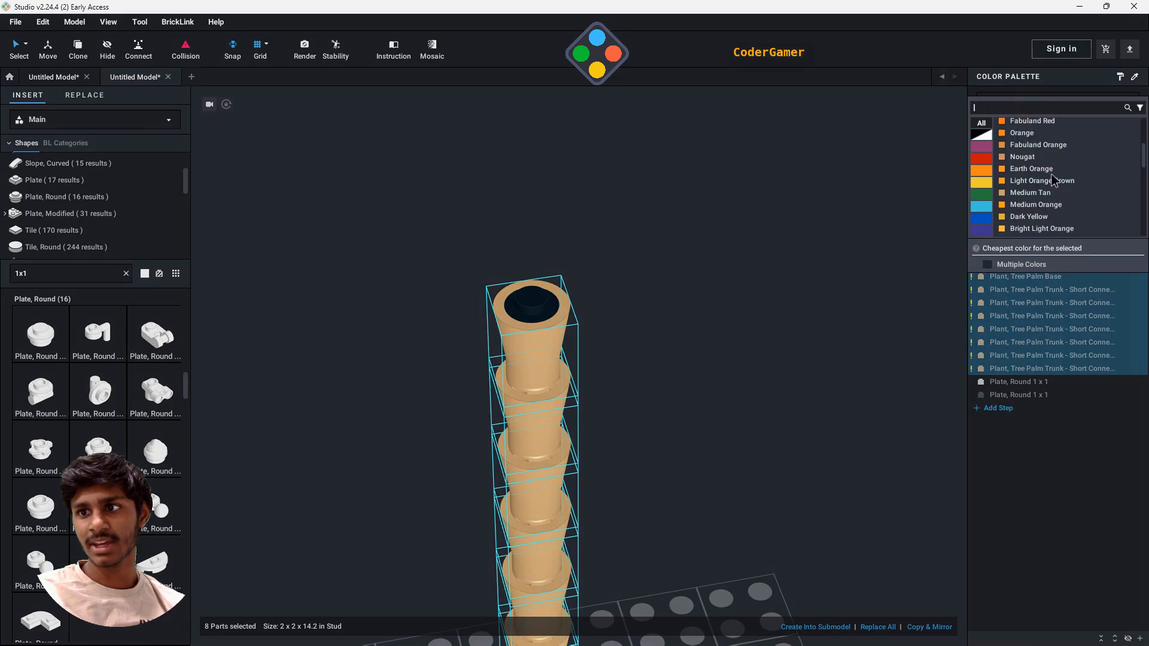
pyautogui.scroll(-4, 1054, 192)
pyautogui.click(1032, 187)
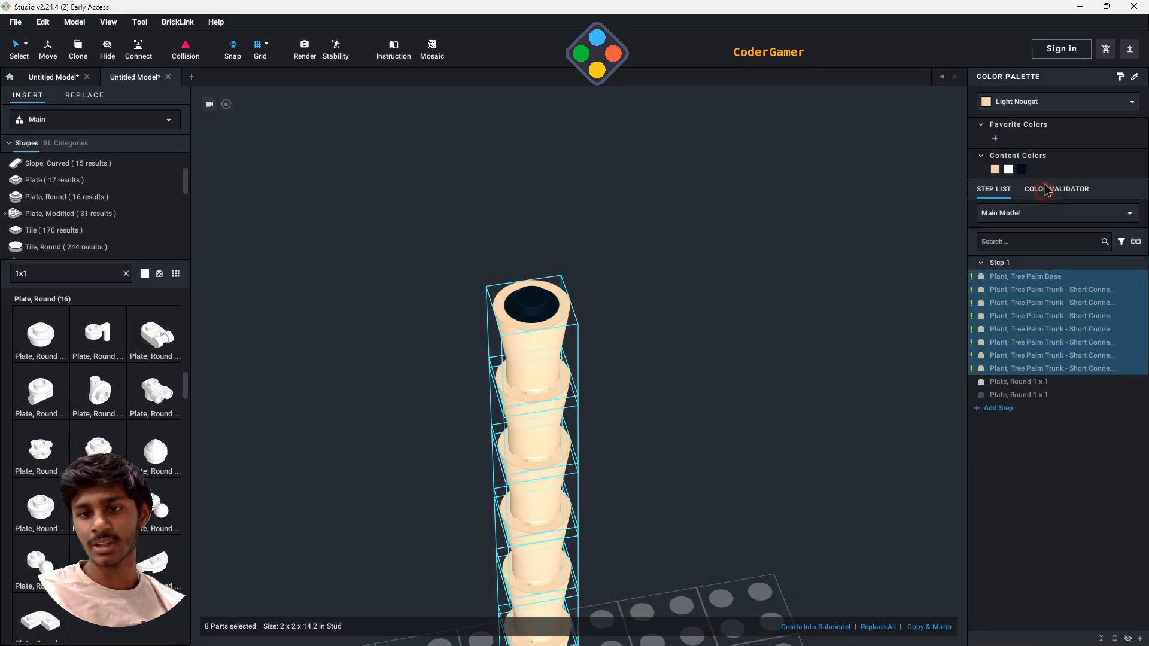
# - Recolor the palm base and all seven trunk pieces Light Brown and clear the selection
pyautogui.click(1043, 107)
pyautogui.scroll(3, 1053, 182)
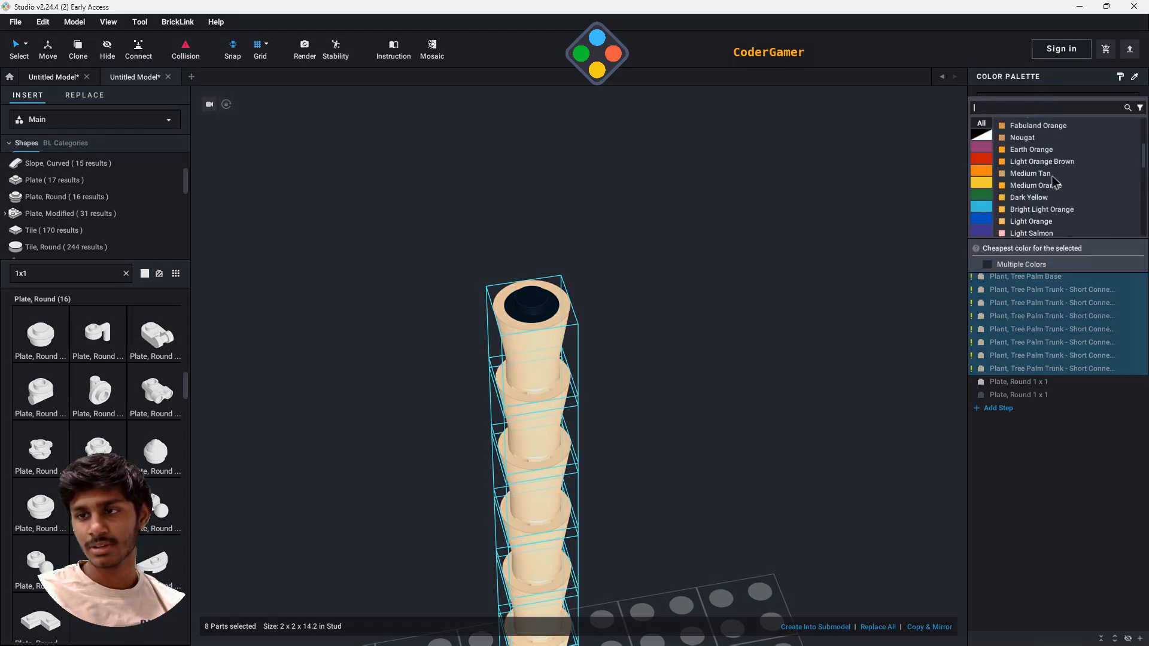
pyautogui.scroll(3, 1054, 181)
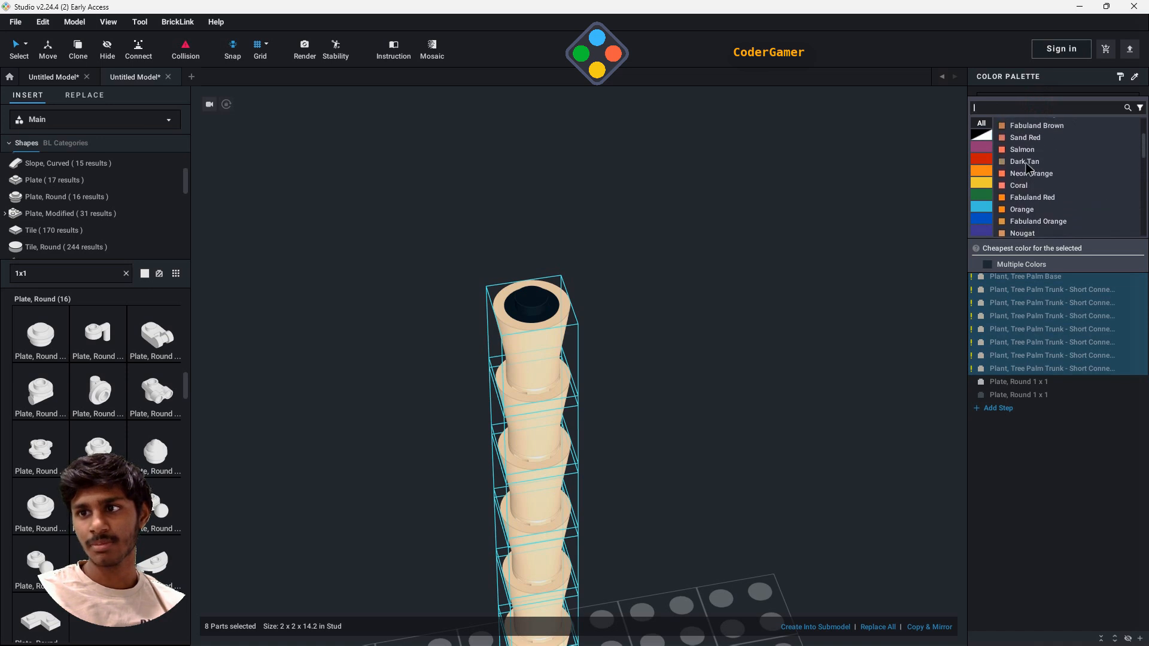
pyautogui.scroll(2, 1041, 174)
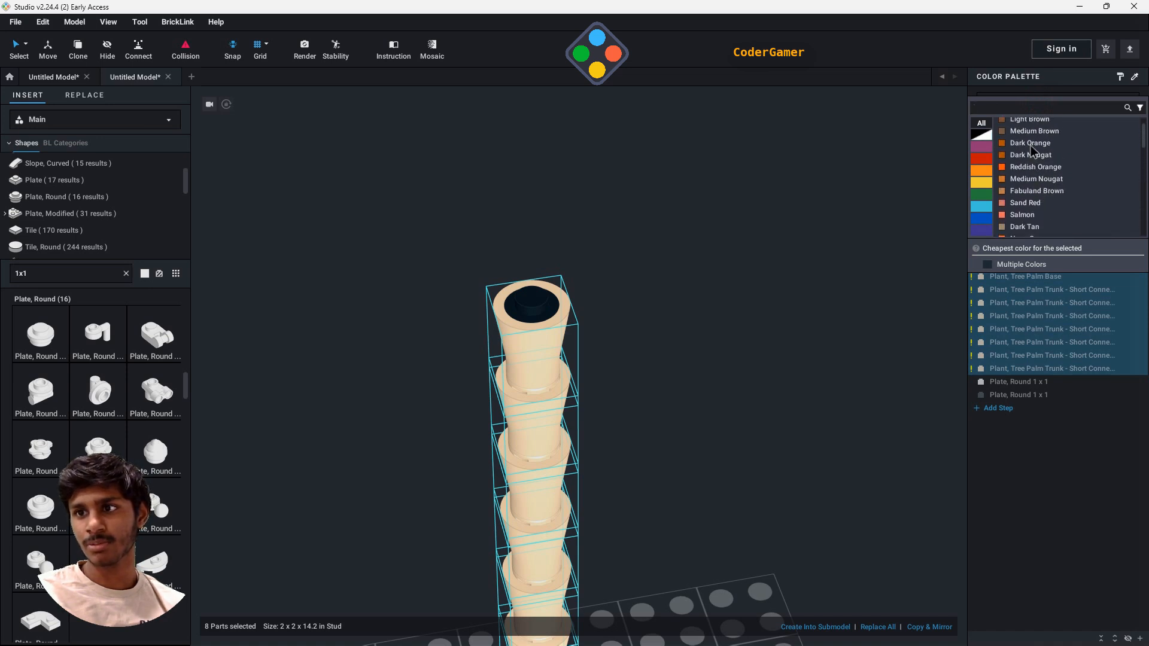
pyautogui.scroll(1, 1035, 173)
pyautogui.click(1030, 150)
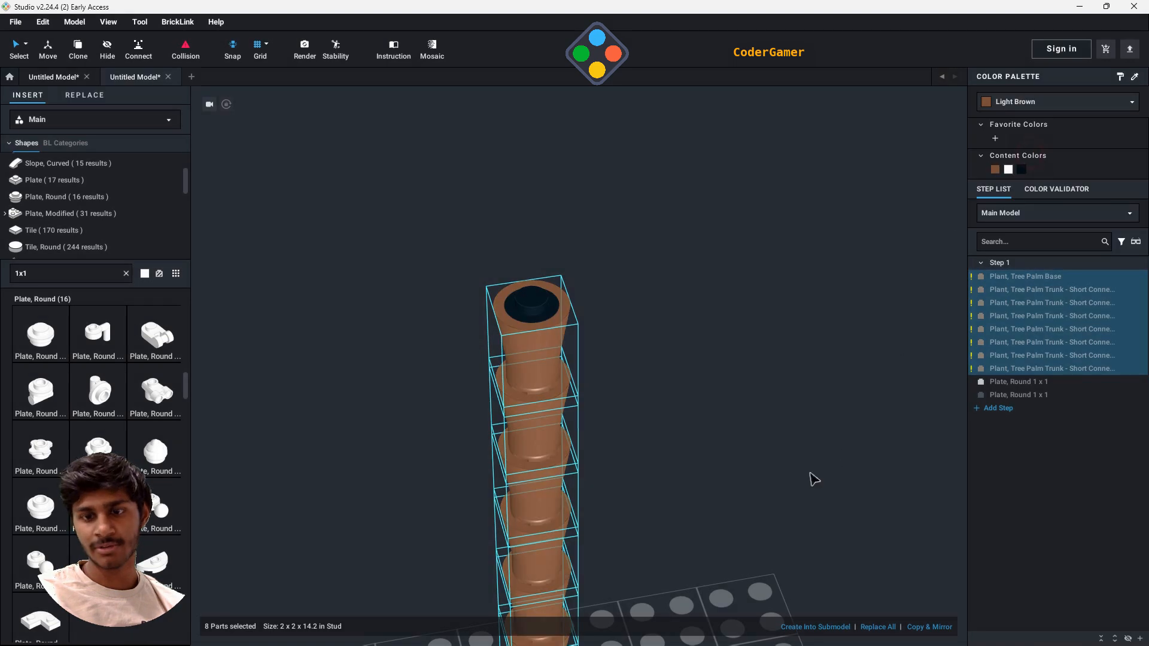
pyautogui.click(729, 484)
# - Clear the 1x1 parts search and show the Bar category in the parts library
pyautogui.moveTo(756, 482)
pyautogui.mouseDown(button='right')
pyautogui.moveTo(761, 426)
pyautogui.moveTo(754, 459)
pyautogui.mouseUp(button='right')
pyautogui.moveTo(750, 466); pyautogui.dragTo(741, 308, button='middle')
pyautogui.scroll(-5, 741, 308)
pyautogui.moveTo(709, 186); pyautogui.dragTo(699, 216, button='right')
pyautogui.moveTo(699, 214); pyautogui.dragTo(692, 306, button='middle')
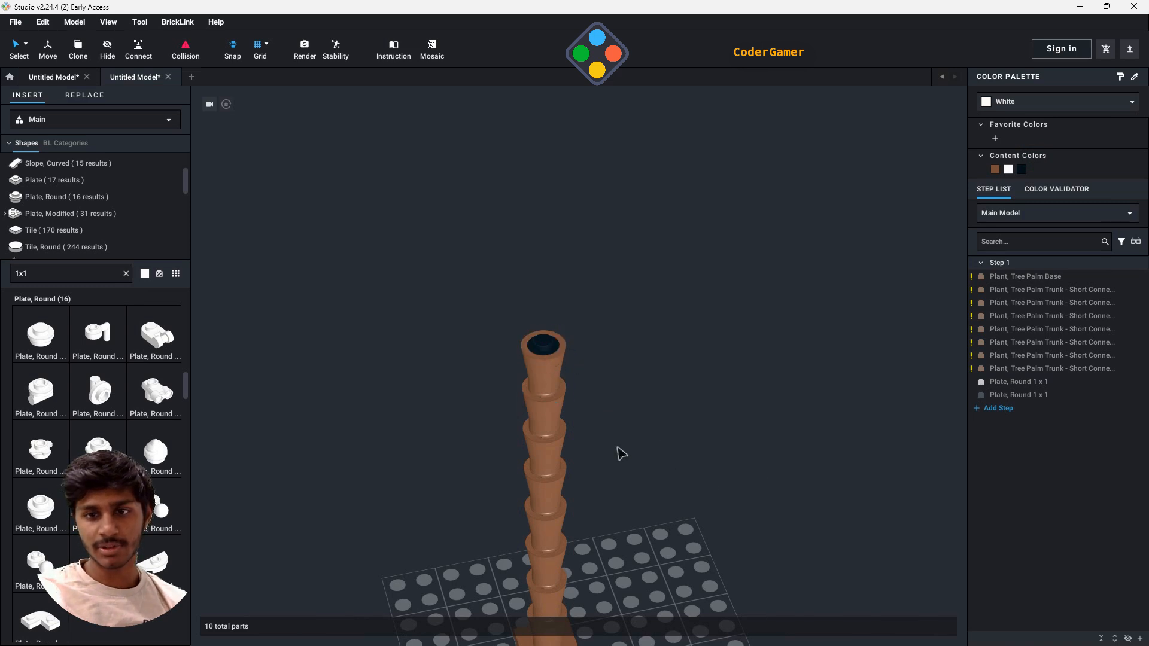
pyautogui.doubleClick(90, 277)
pyautogui.press('BackSpace')
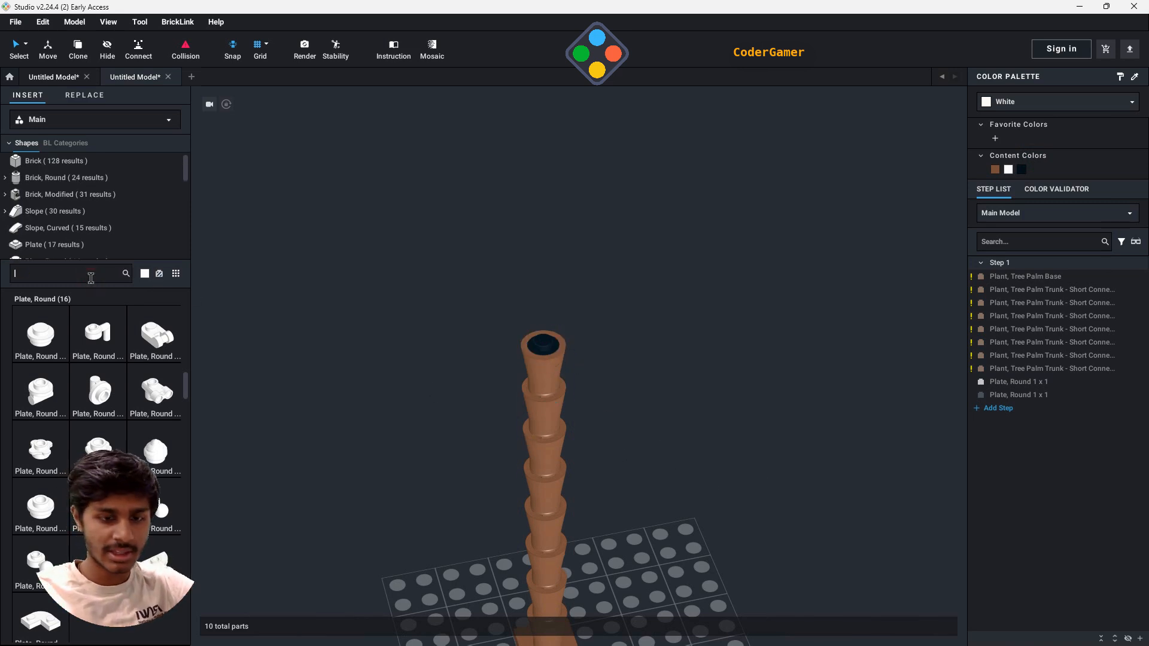
pyautogui.scroll(-5, 67, 230)
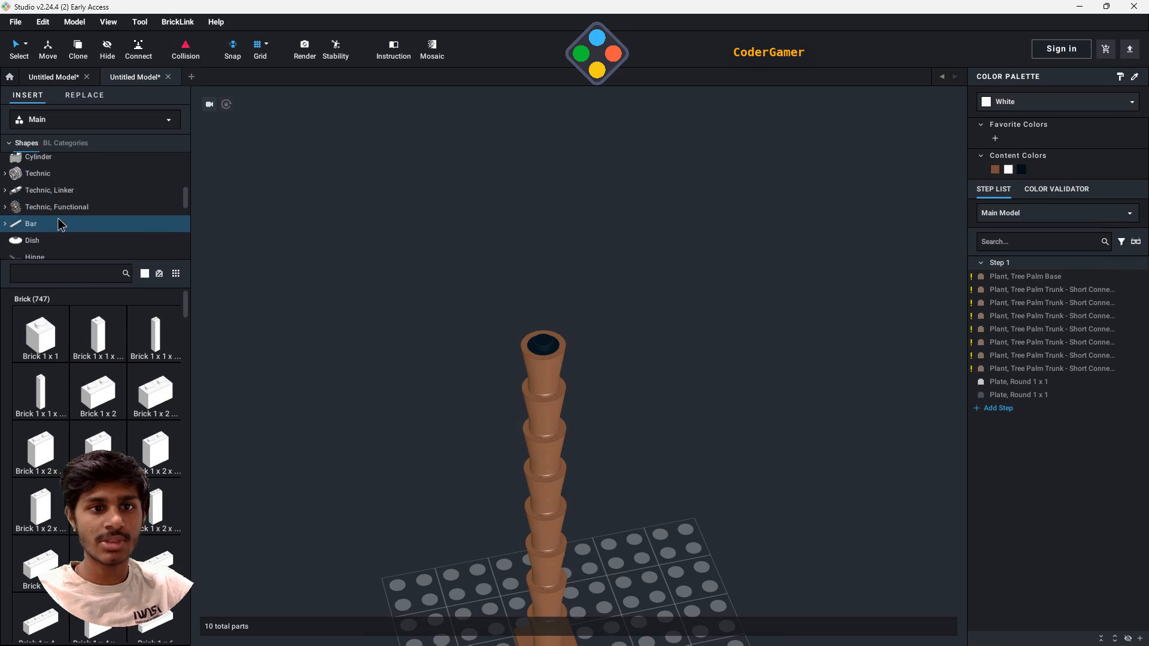
pyautogui.click(31, 219)
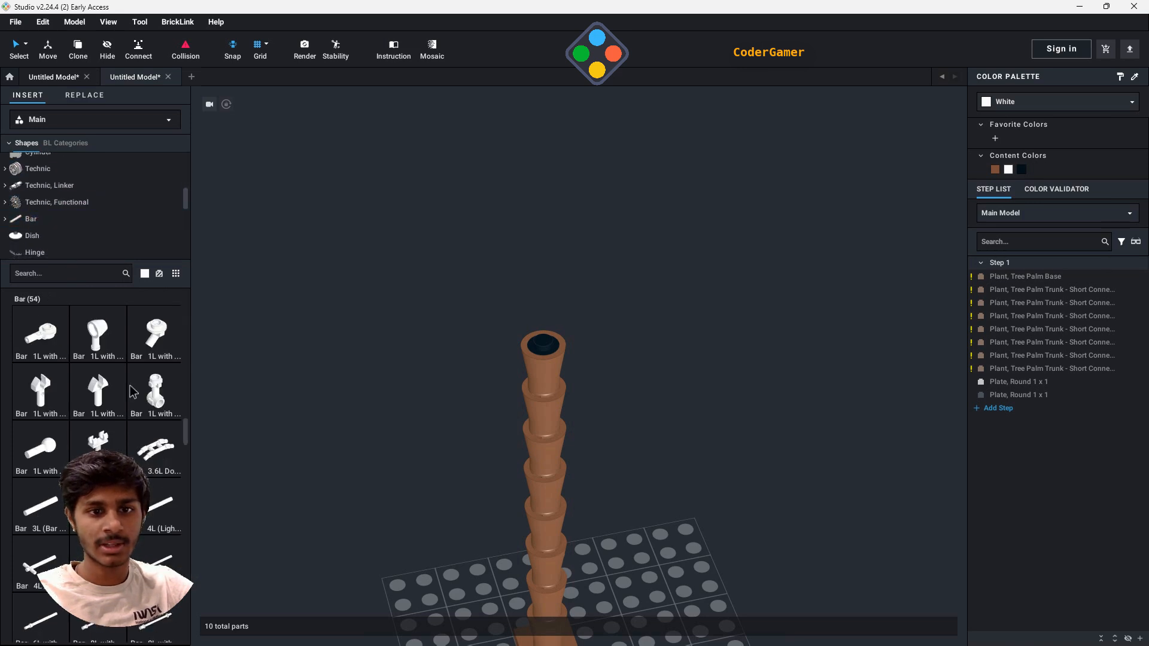
# - Place one Antenna 4H - Flat Top upright on the black round plate at the top of the trunk
pyautogui.scroll(-3, 130, 398)
pyautogui.scroll(-4, 127, 395)
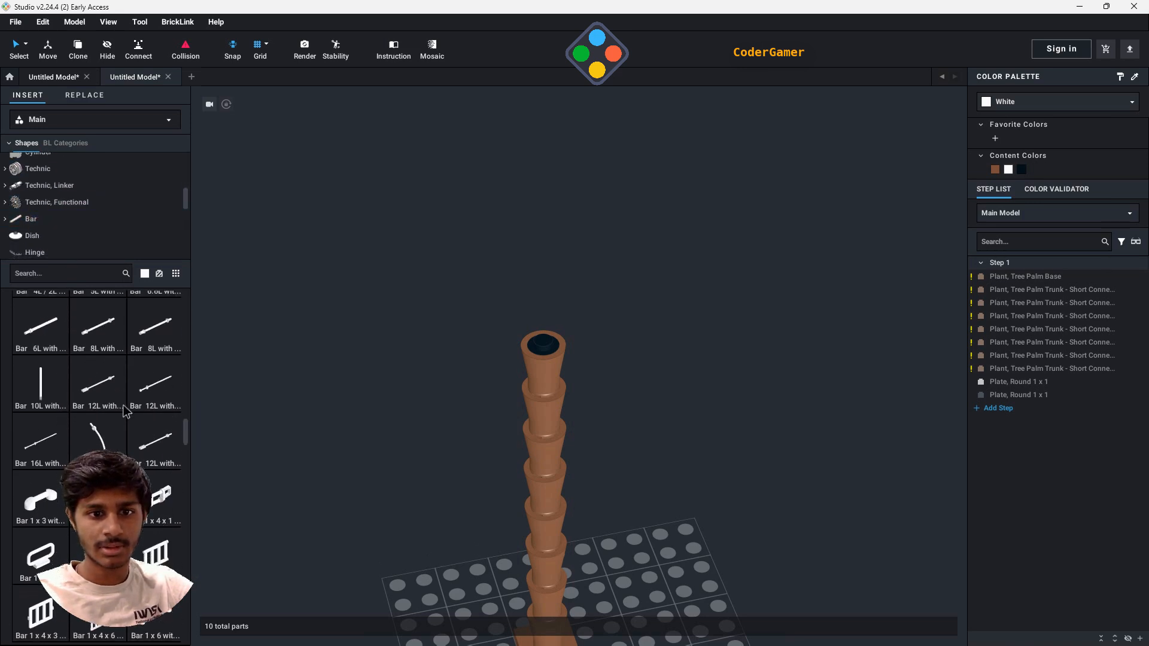
pyautogui.scroll(-10, 122, 411)
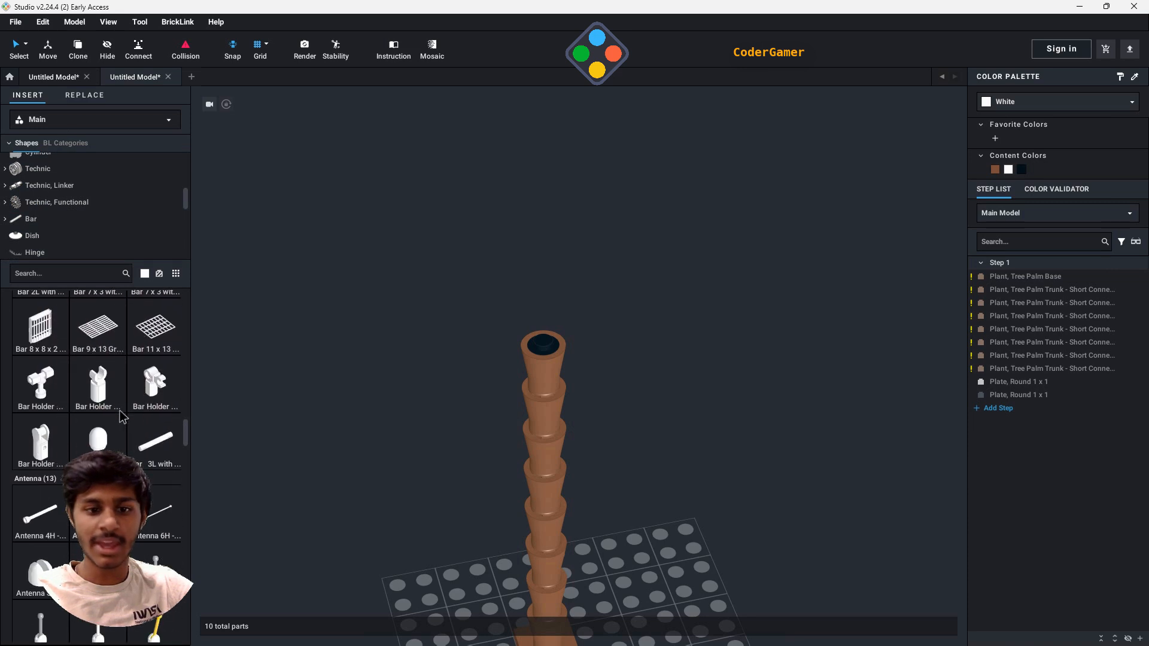
pyautogui.scroll(-3, 119, 411)
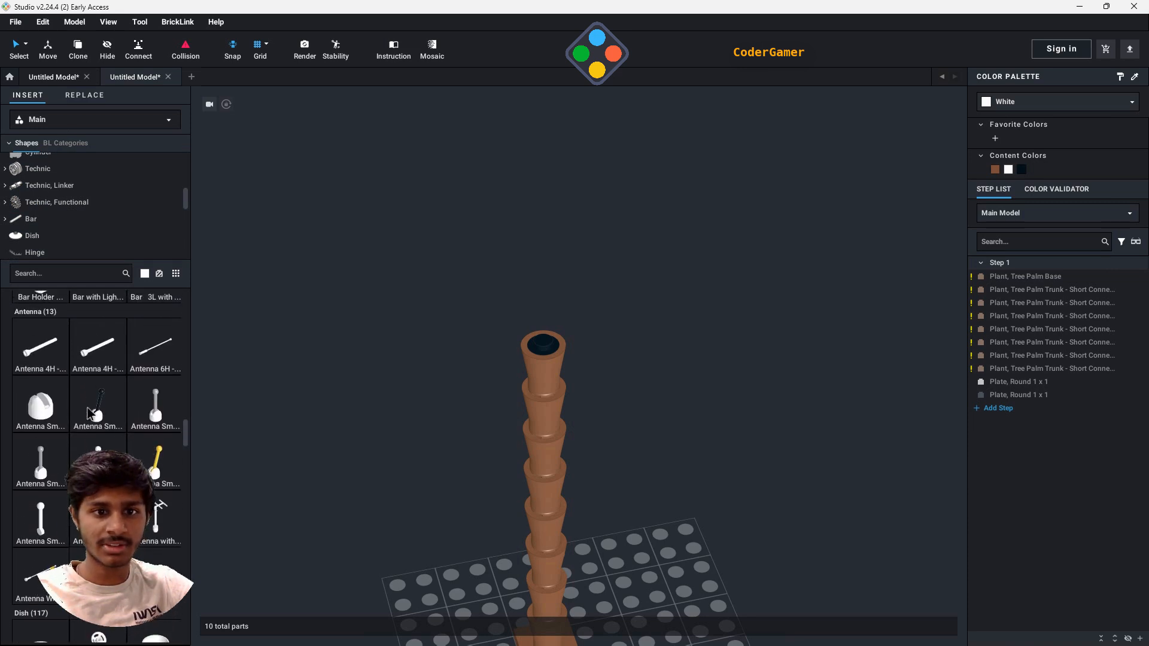
pyautogui.moveTo(39, 359); pyautogui.dragTo(560, 340)
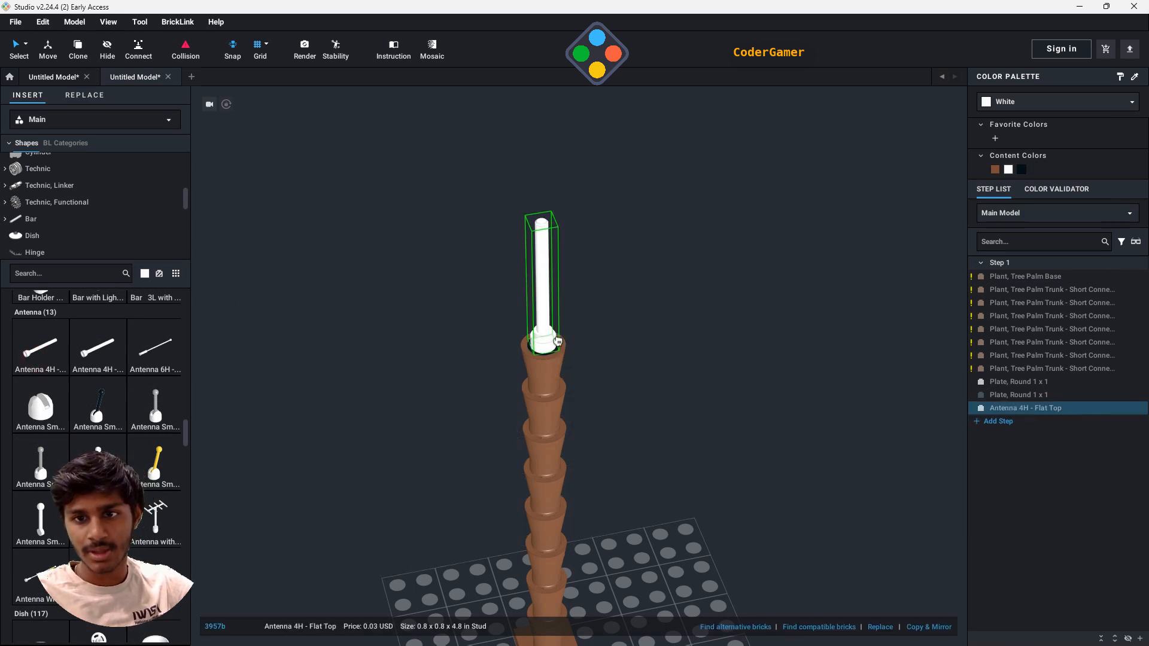
pyautogui.click(552, 338)
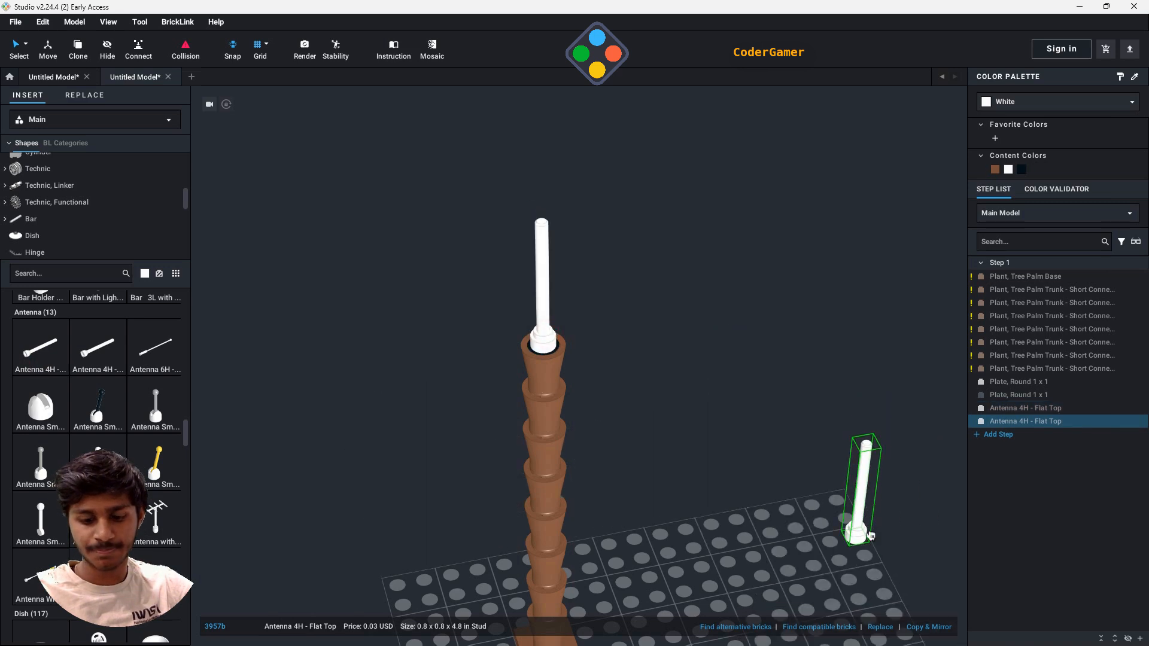
pyautogui.press('Escape')
# - Recolor the Antenna 4H - Flat Top on the trunk Light Brown and deselect it
pyautogui.moveTo(762, 475); pyautogui.dragTo(721, 412, button='right')
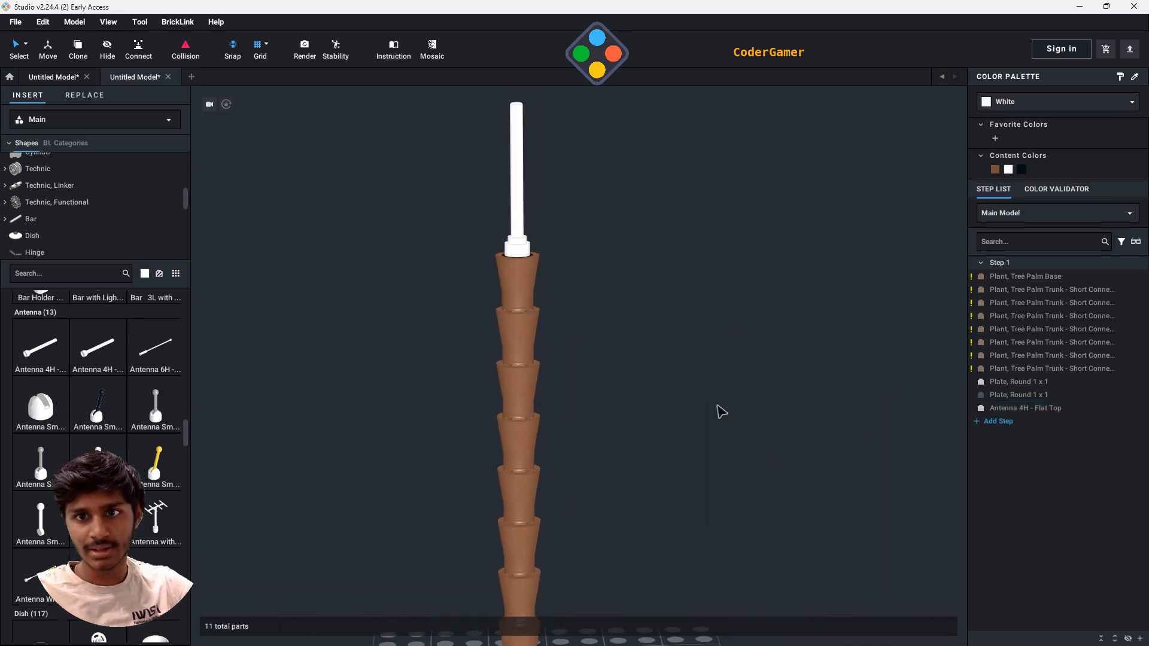
pyautogui.moveTo(673, 332); pyautogui.dragTo(683, 371, button='right')
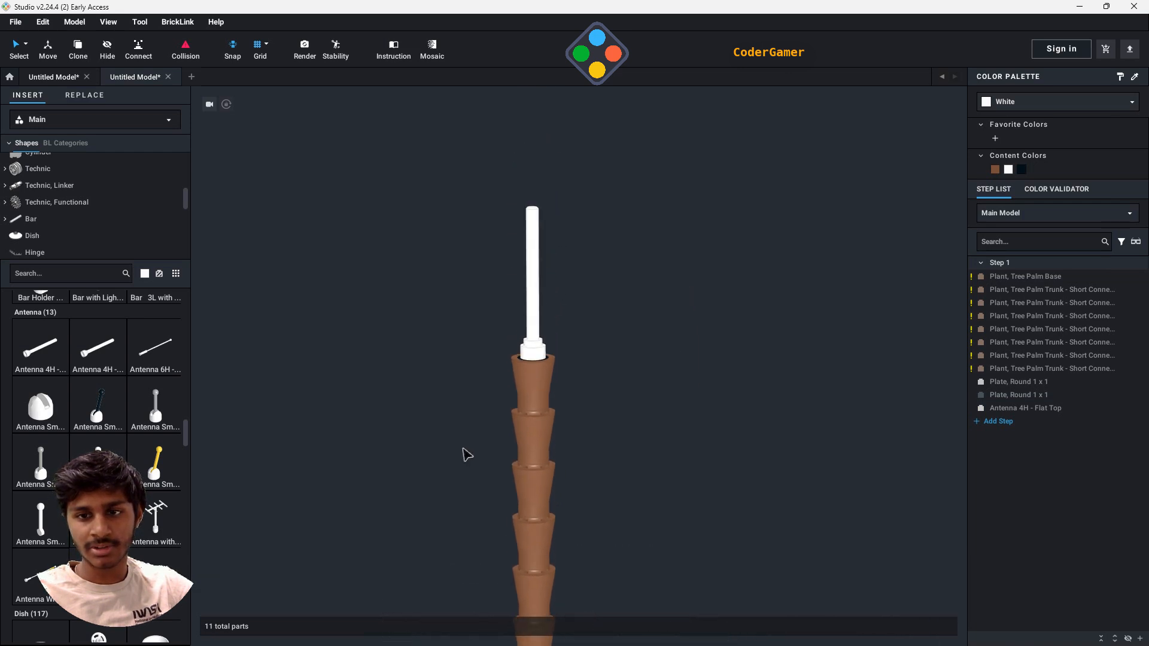
pyautogui.click(531, 335)
pyautogui.click(1003, 103)
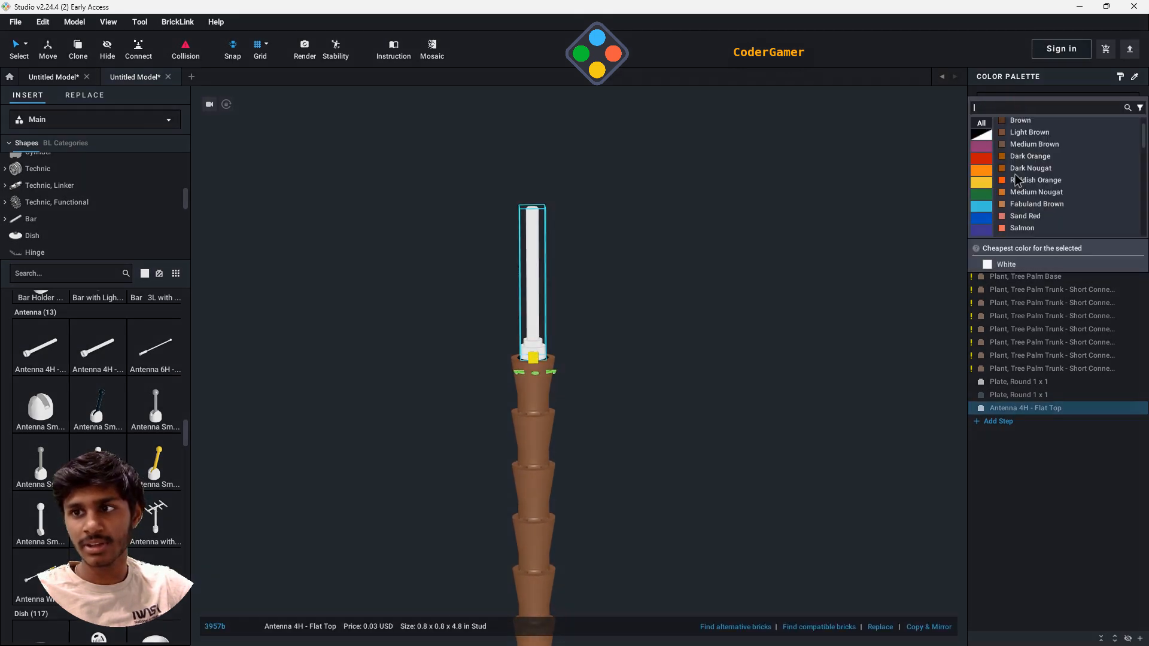
pyautogui.click(1021, 120)
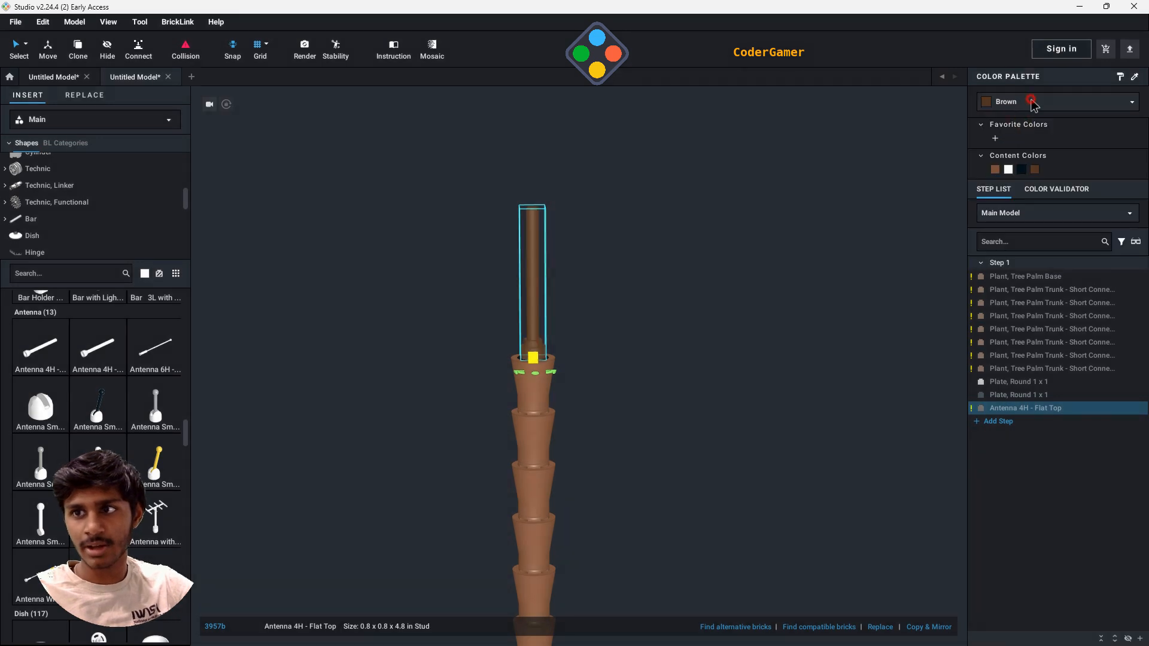
pyautogui.click(1034, 103)
pyautogui.click(1030, 133)
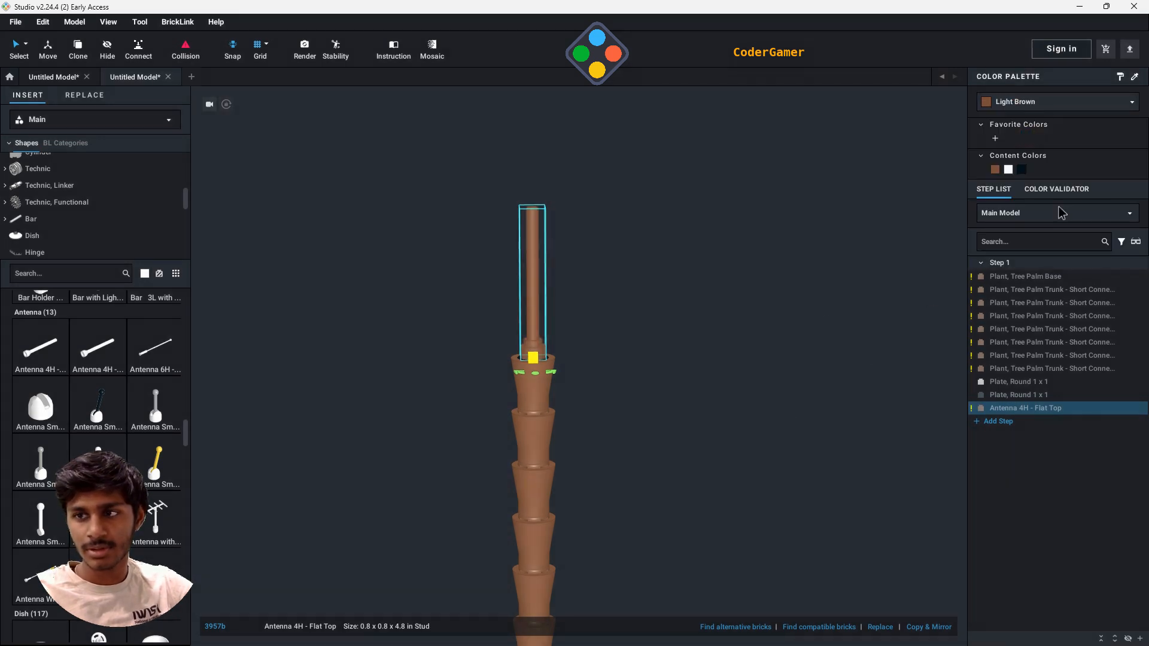
pyautogui.click(1011, 109)
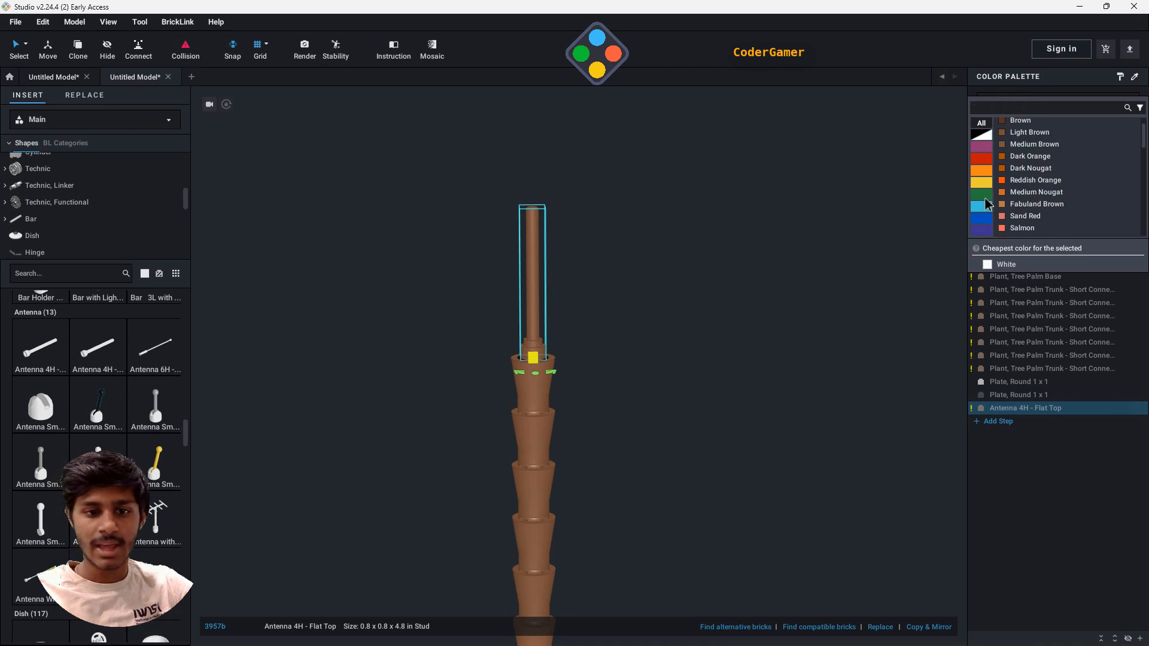
pyautogui.click(519, 371)
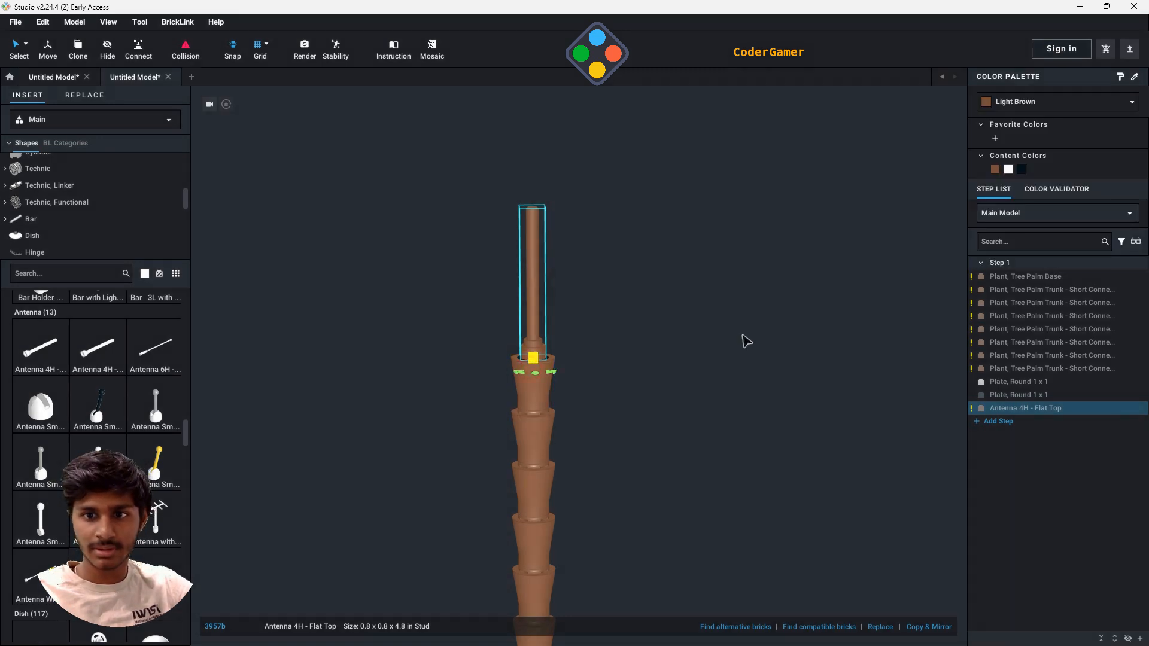
pyautogui.click(697, 288)
pyautogui.moveTo(697, 287); pyautogui.dragTo(710, 286, button='right')
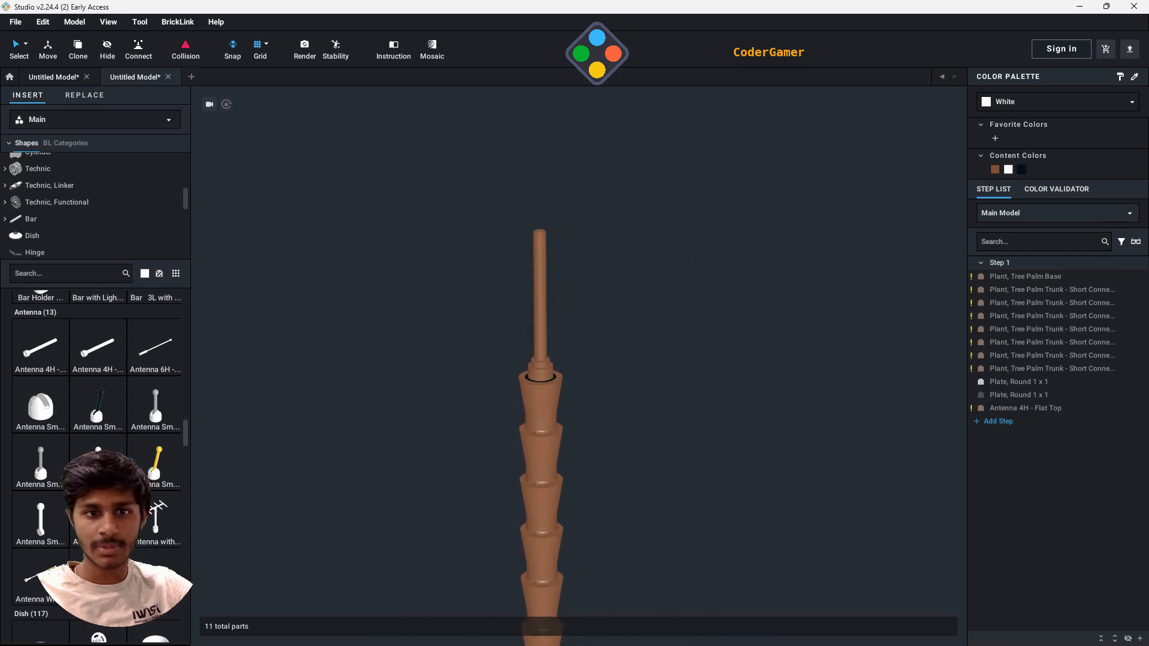
# - Look at the finished palm tree in the other open model, and return to the model being built
pyautogui.scroll(3, 78, 236)
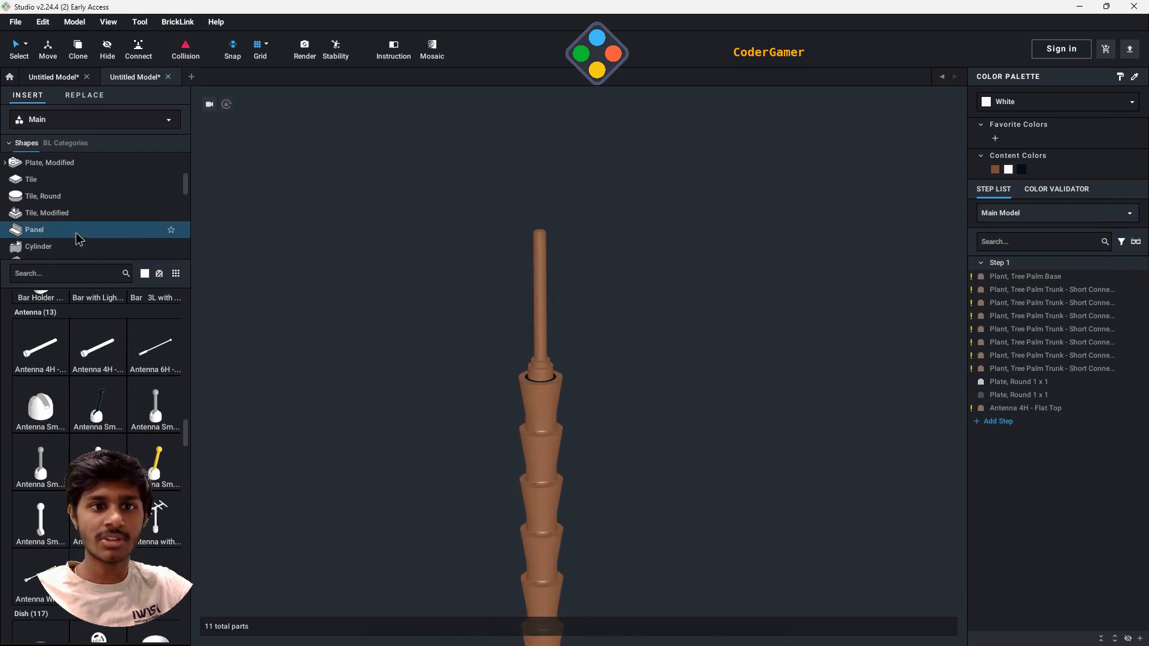
pyautogui.click(48, 77)
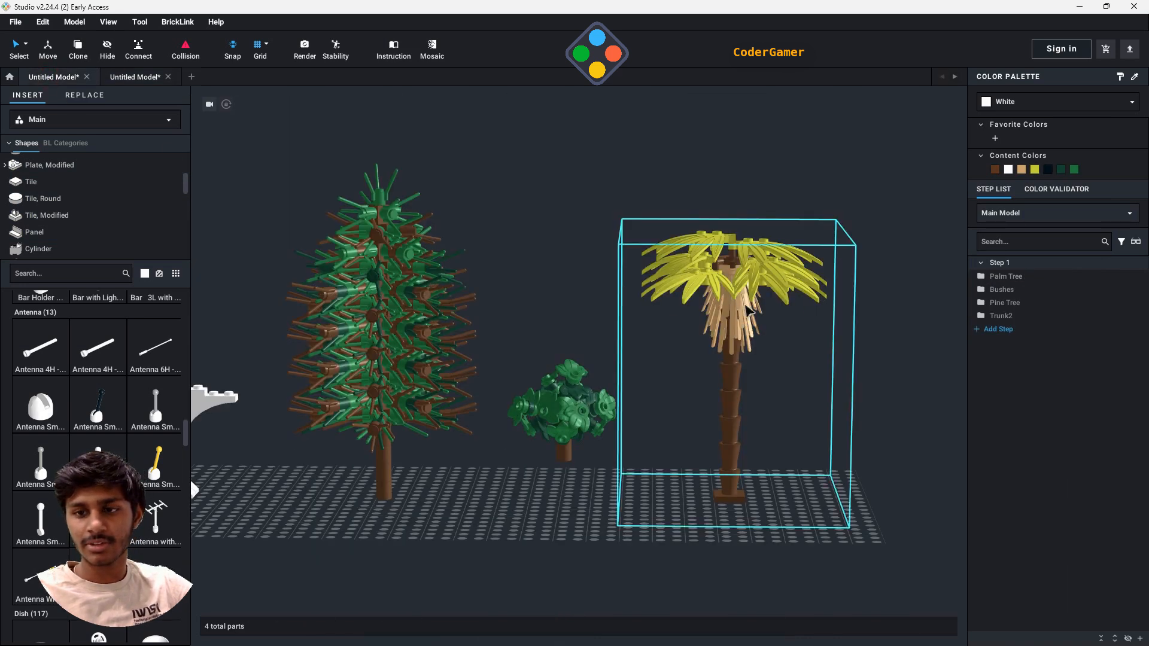
pyautogui.click(127, 78)
# - Place one Plant Prickly Bush 2 x 2 x 4 from the Plant category over the antenna, with its leaves hanging down around the trunk
pyautogui.scroll(-5, 67, 231)
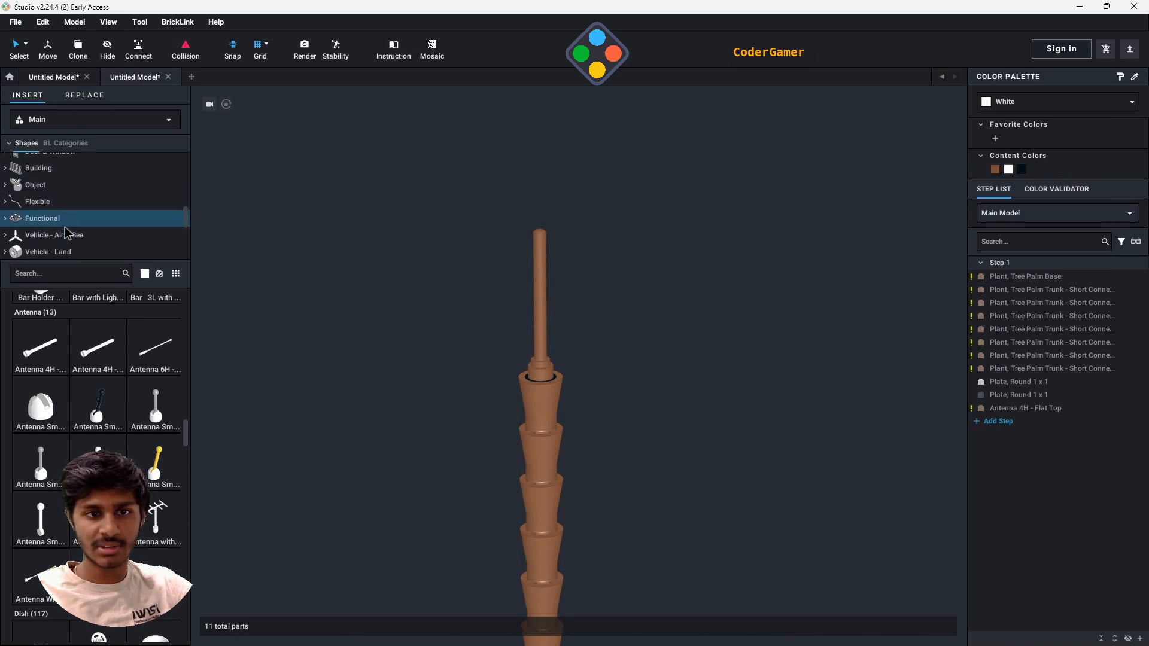
pyautogui.scroll(-5, 67, 232)
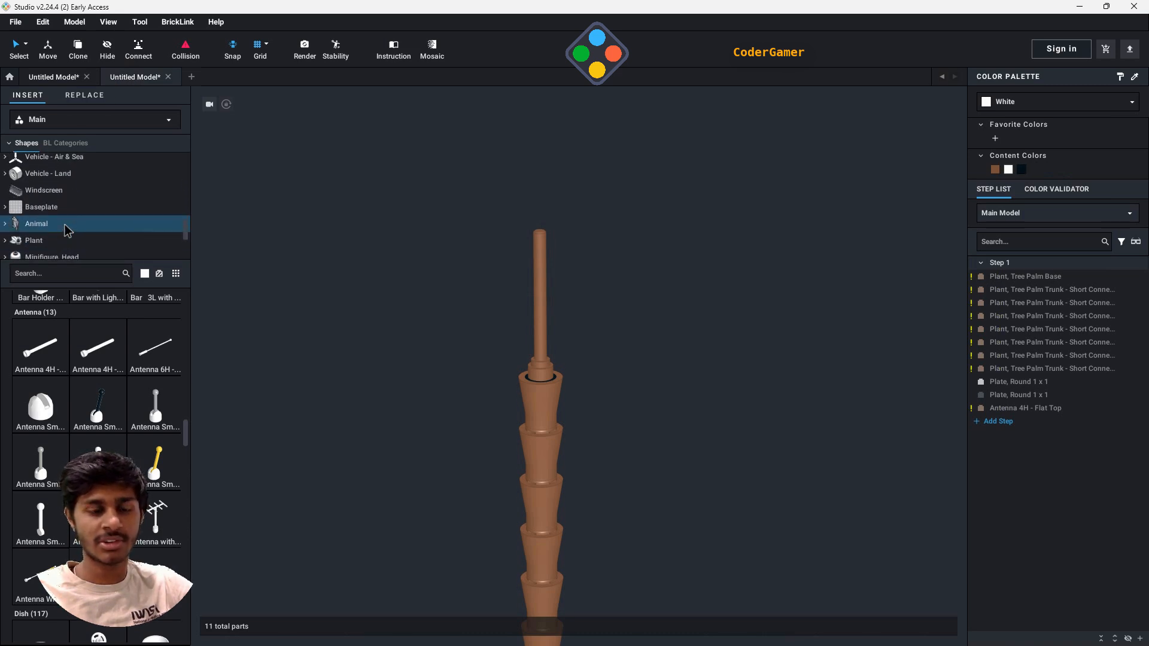
pyautogui.click(58, 241)
pyautogui.scroll(-3, 154, 455)
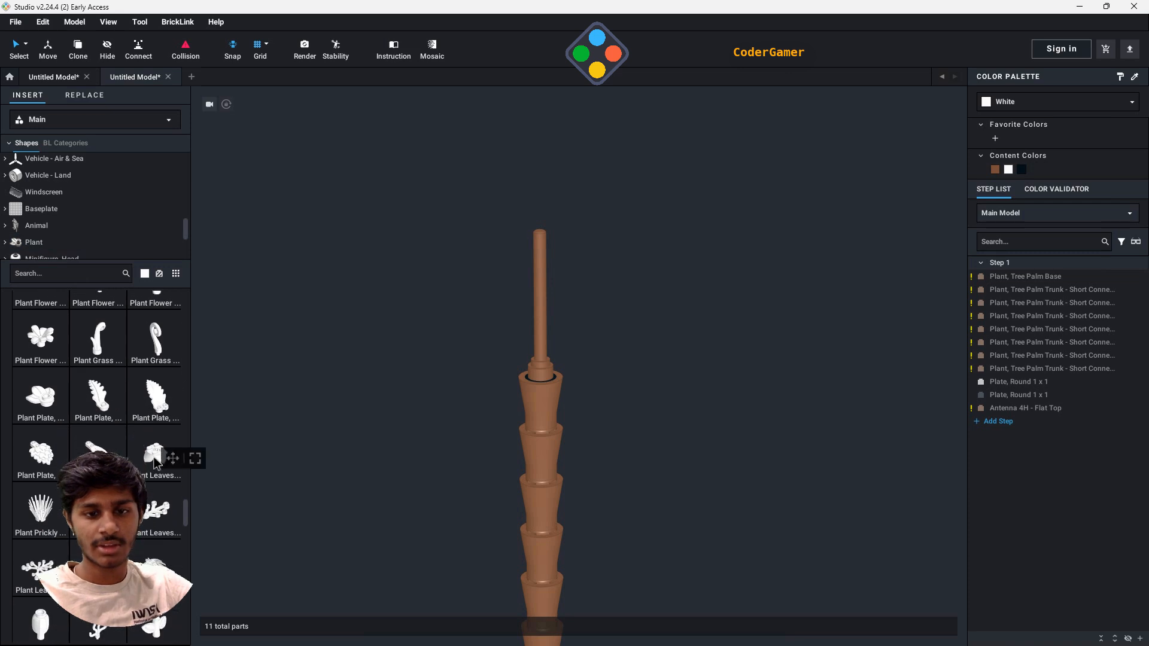
pyautogui.scroll(-3, 154, 464)
pyautogui.moveTo(100, 371); pyautogui.dragTo(546, 318)
pyautogui.moveTo(546, 307); pyautogui.dragTo(543, 280)
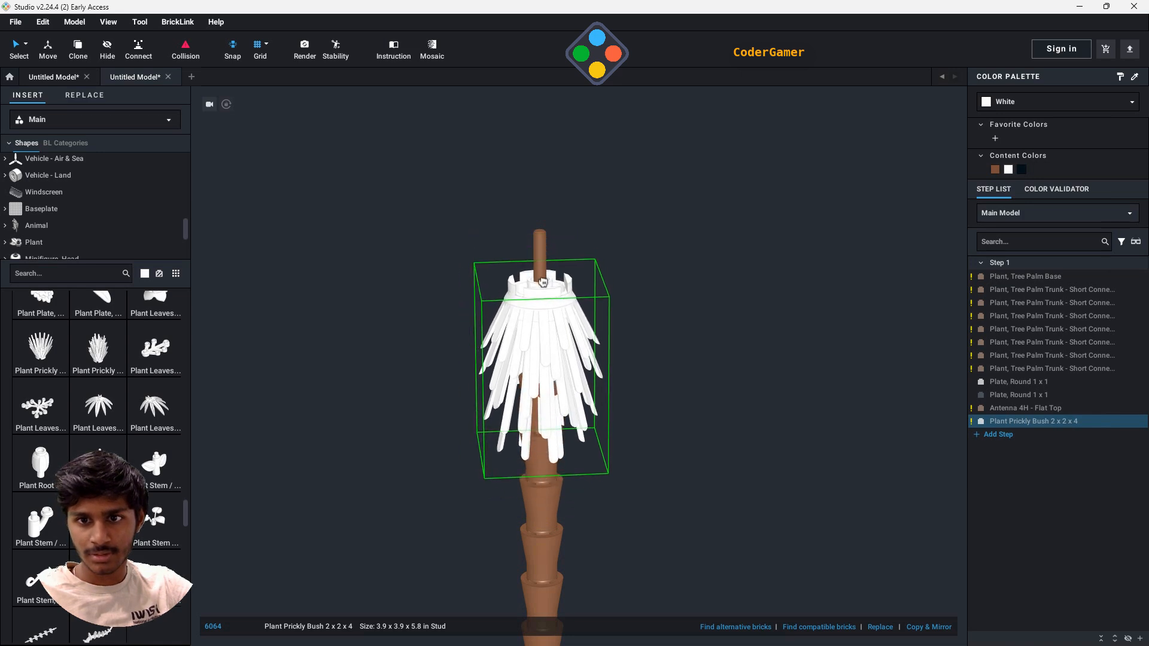
pyautogui.click(543, 282)
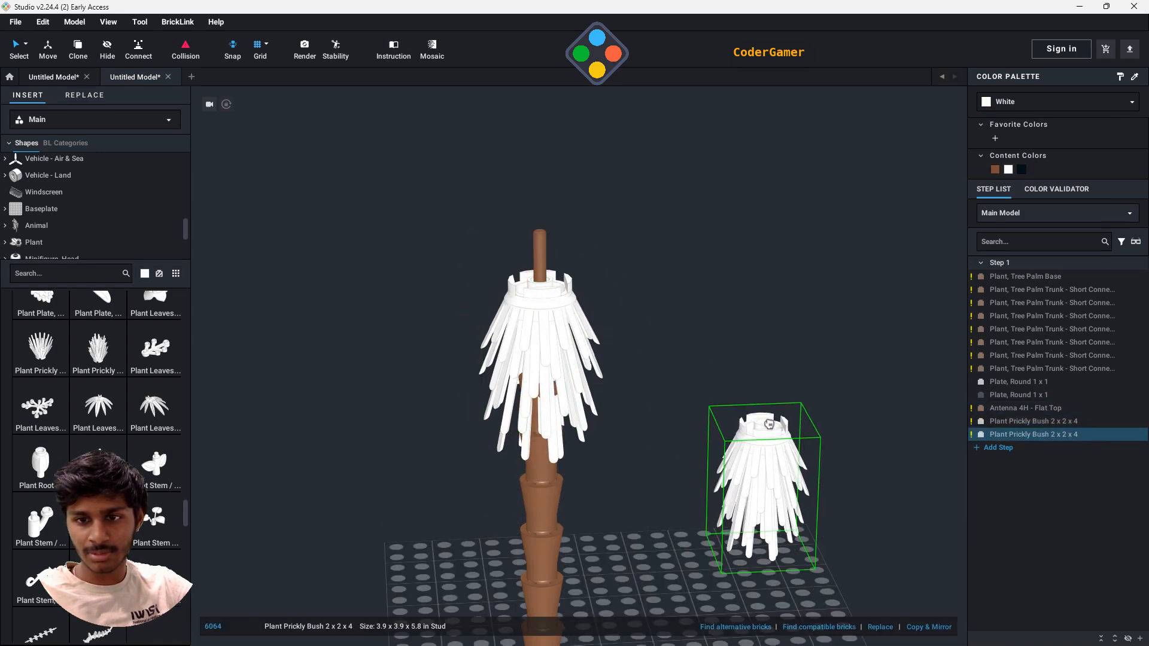
pyautogui.press('Escape')
# - Recolor the Plant Prickly Bush on the trunk Tan and deselect it
pyautogui.moveTo(741, 449); pyautogui.dragTo(740, 250, button='right')
pyautogui.click(518, 396)
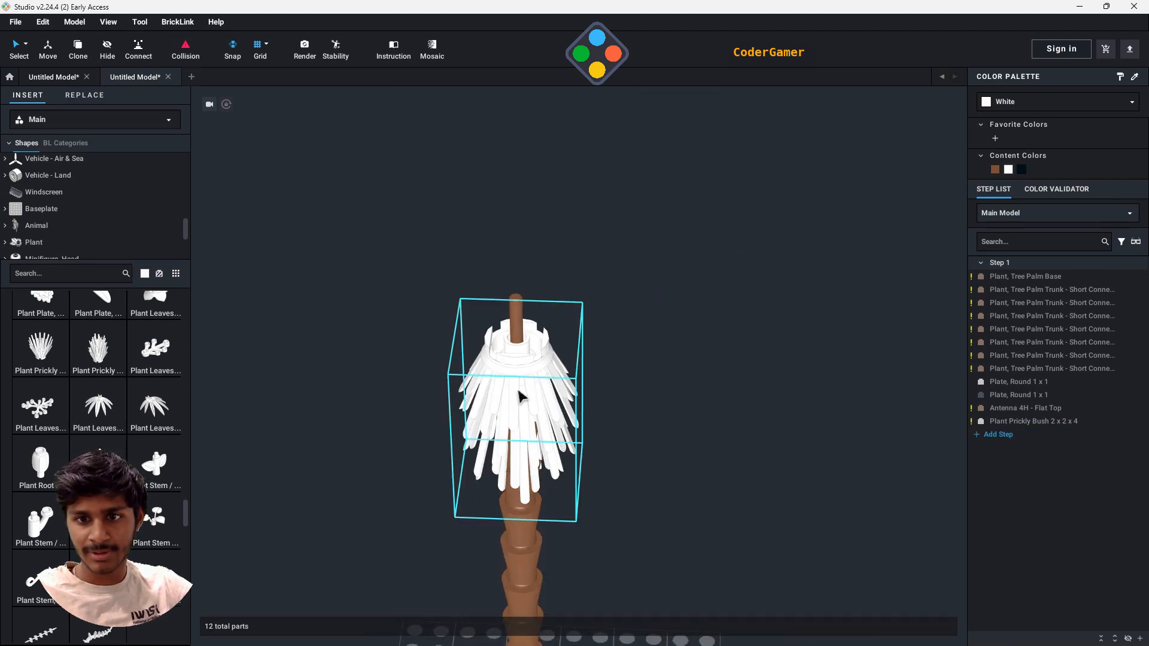
pyautogui.click(1065, 103)
pyautogui.scroll(-5, 1044, 225)
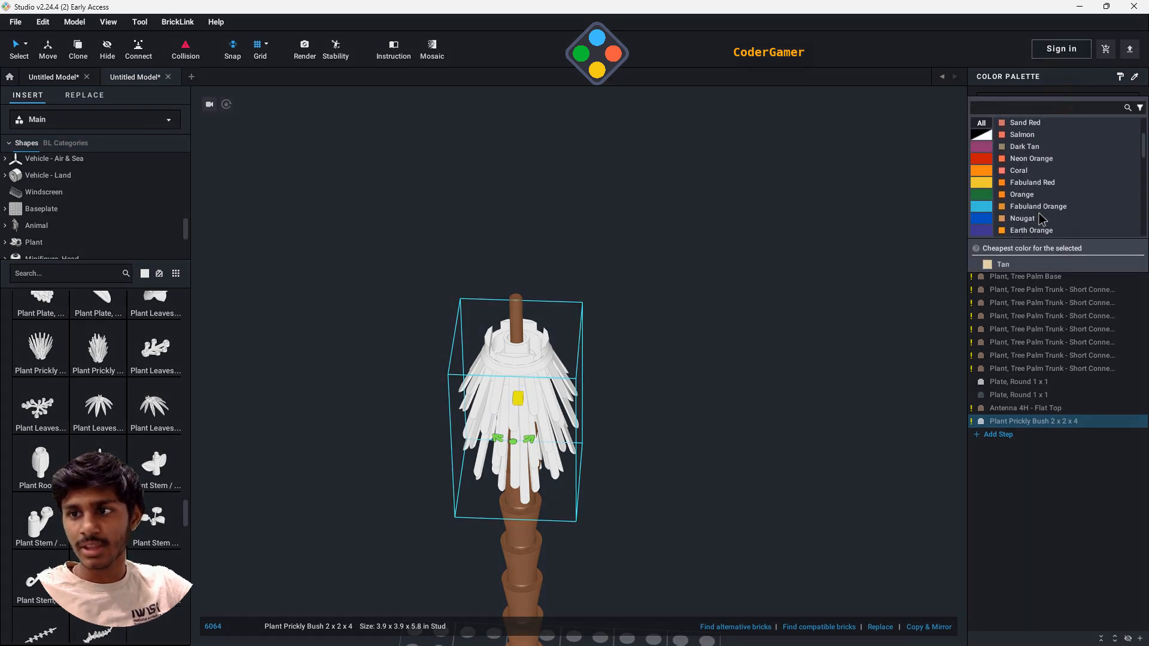
pyautogui.click(995, 268)
pyautogui.click(657, 344)
# - Show the Technic, Linker category and add two Technic, Pin 1/2 with Friction Ridges parts to the model
pyautogui.moveTo(685, 414); pyautogui.dragTo(697, 391, button='right')
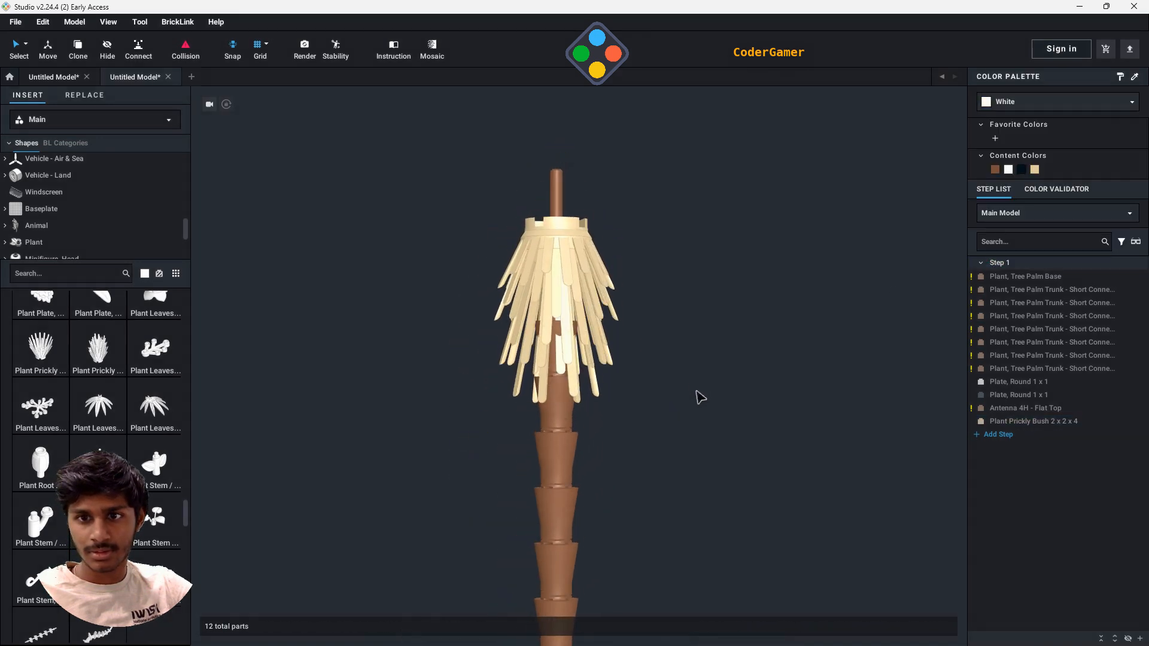
pyautogui.moveTo(702, 319); pyautogui.dragTo(699, 325, button='right')
pyautogui.moveTo(688, 270); pyautogui.dragTo(675, 315, button='right')
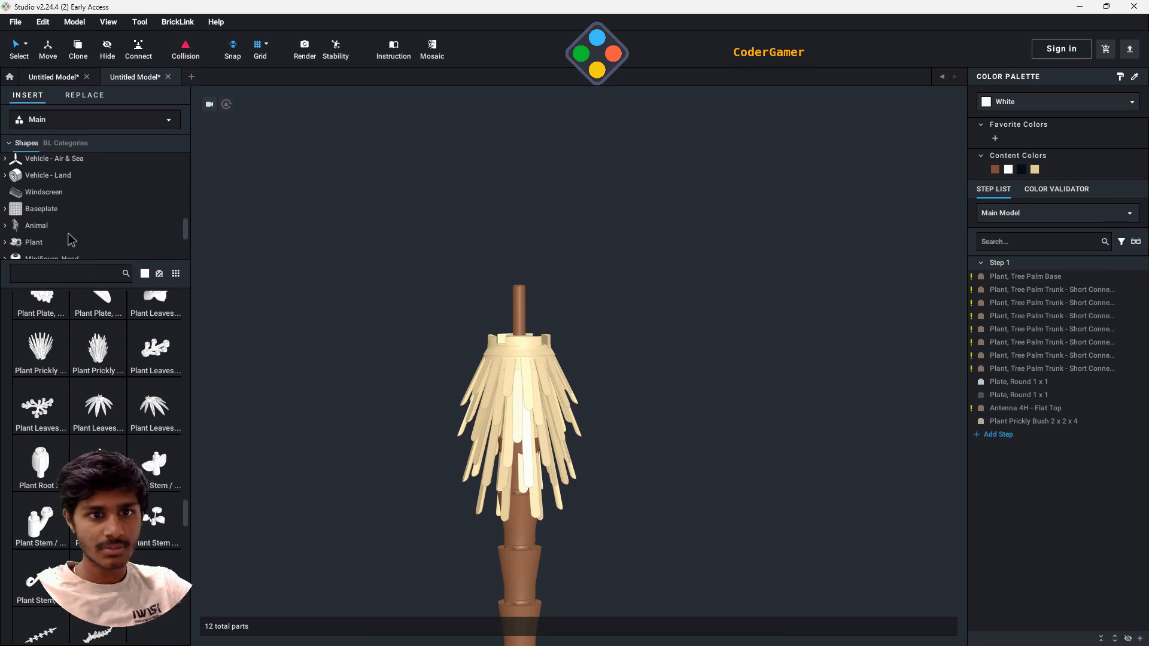
pyautogui.scroll(-3, 69, 238)
pyautogui.scroll(5, 63, 239)
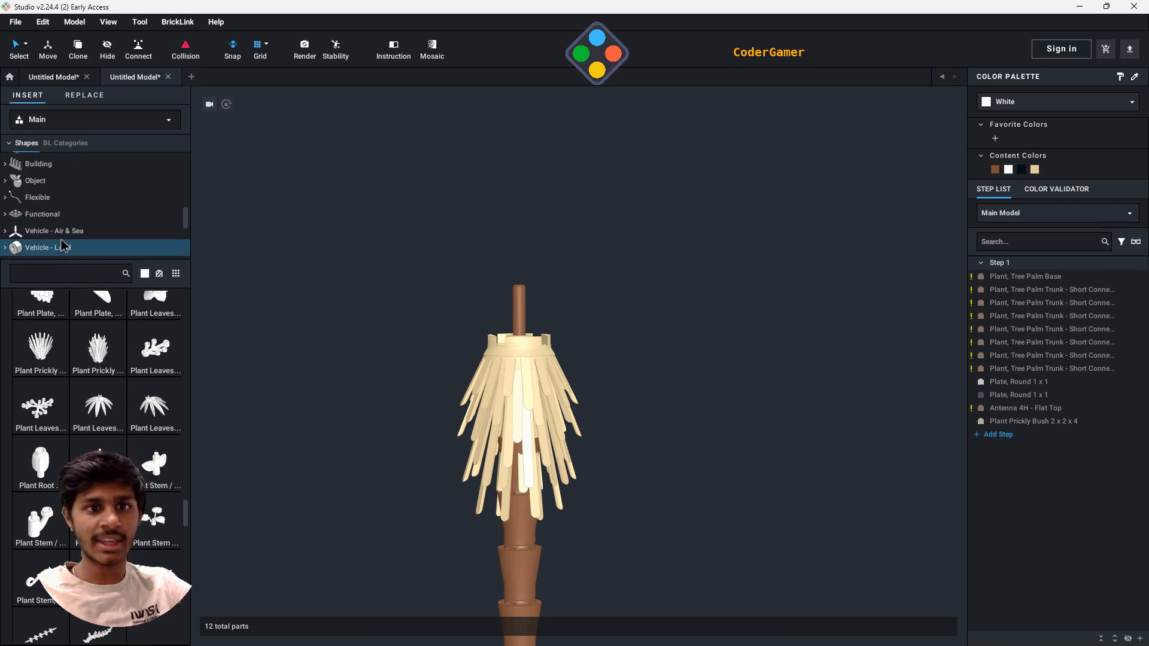
pyautogui.scroll(-5, 60, 239)
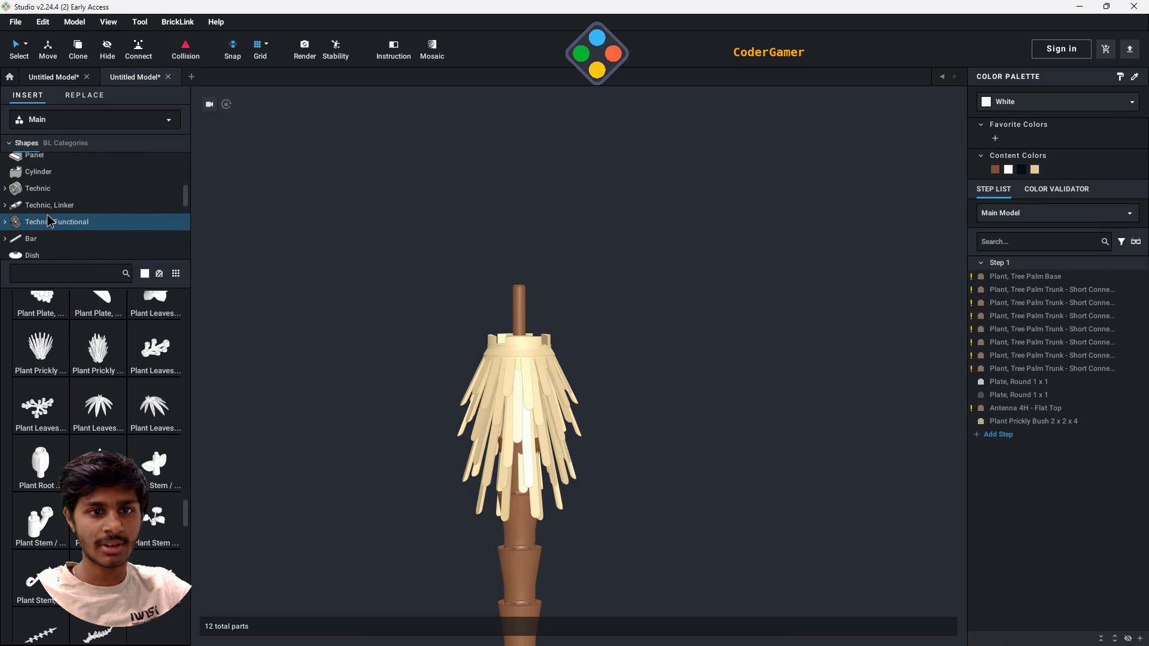
pyautogui.click(51, 204)
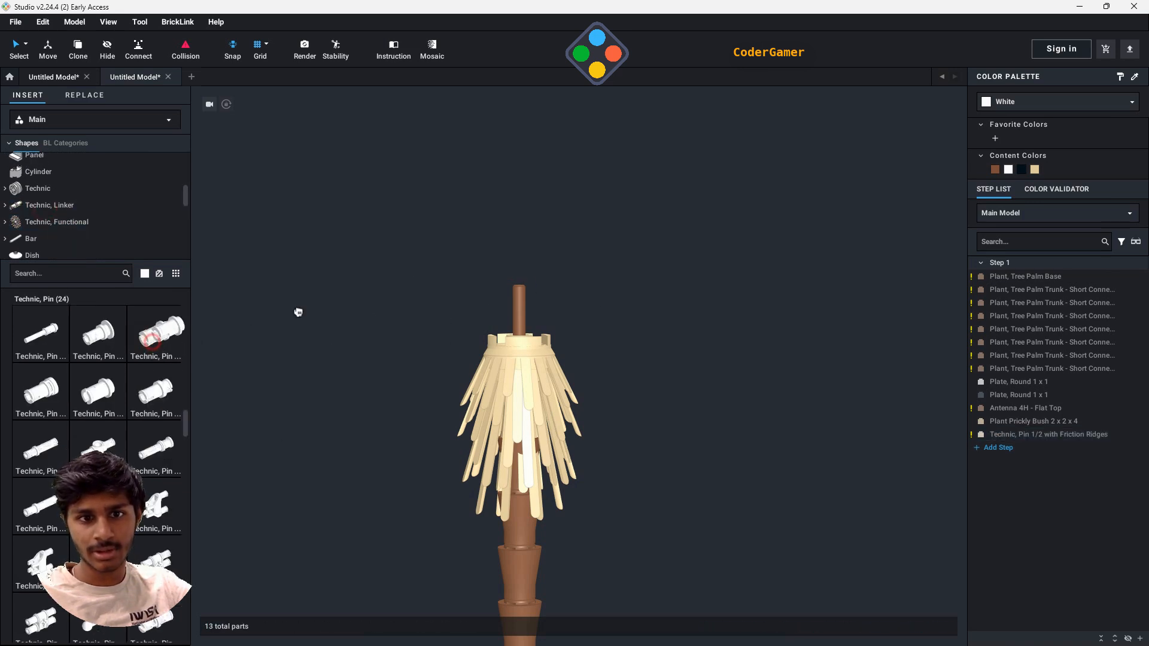
pyautogui.moveTo(298, 312); pyautogui.dragTo(580, 288)
pyautogui.click(355, 292)
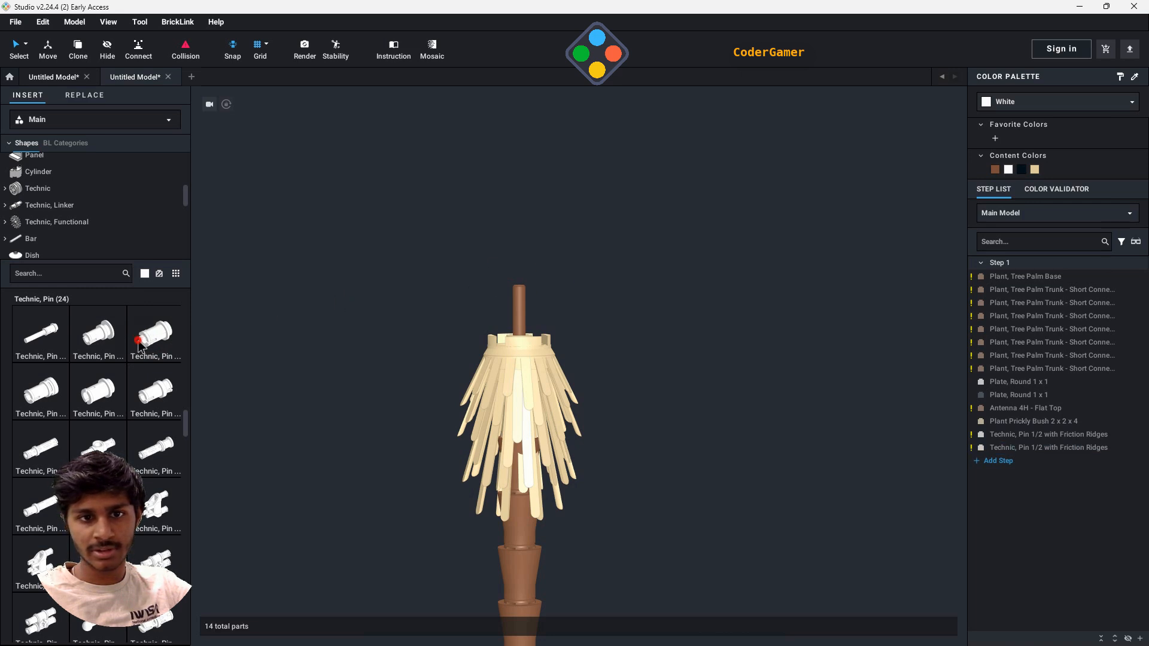
# - Place another Technic, Pin 1/2 with Friction Ridges upright around the antenna, in the opening at the top of the prickly bush
pyautogui.moveTo(138, 344); pyautogui.dragTo(502, 323)
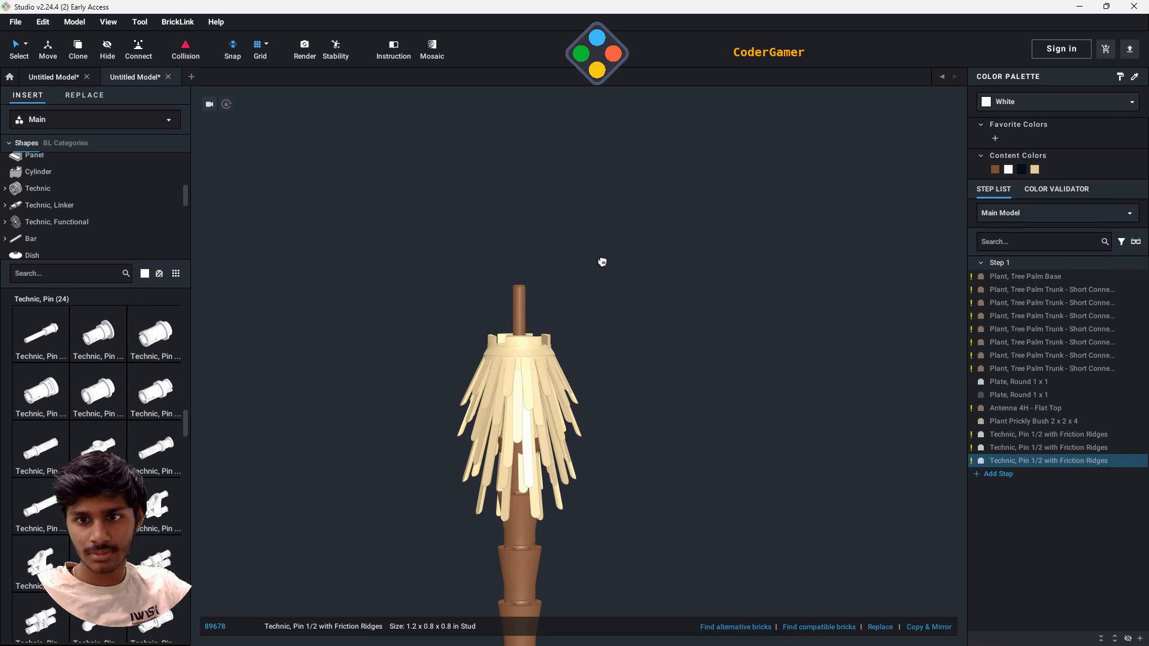
pyautogui.moveTo(643, 479); pyautogui.dragTo(748, 513, button='right')
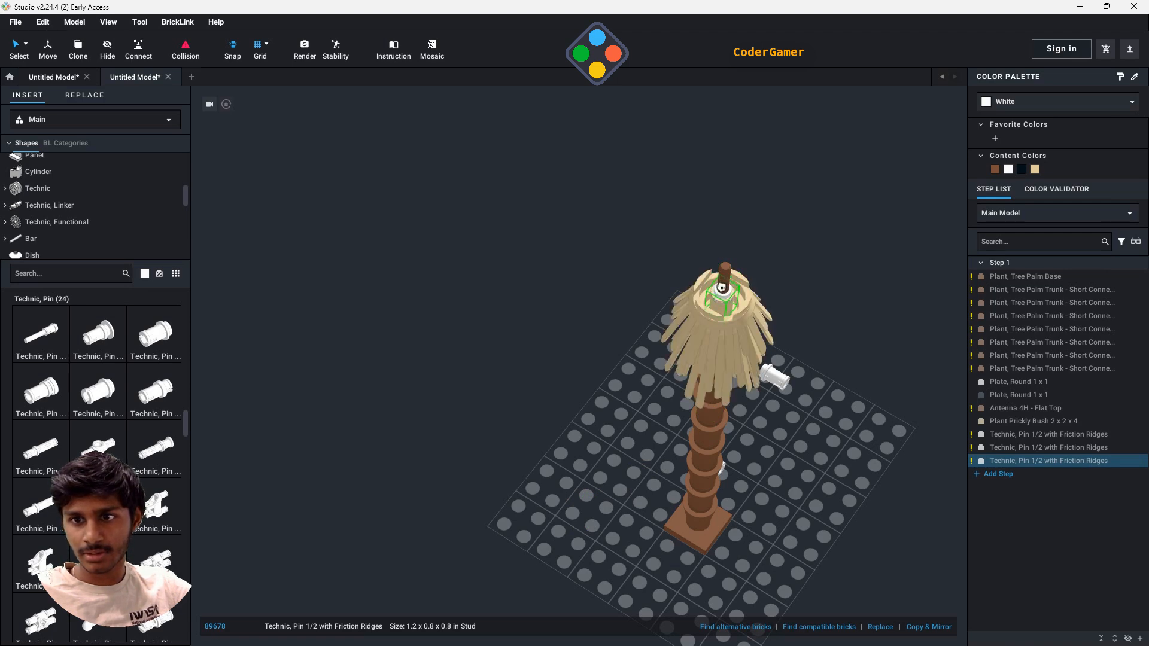
pyautogui.moveTo(799, 281); pyautogui.dragTo(748, 514, button='right')
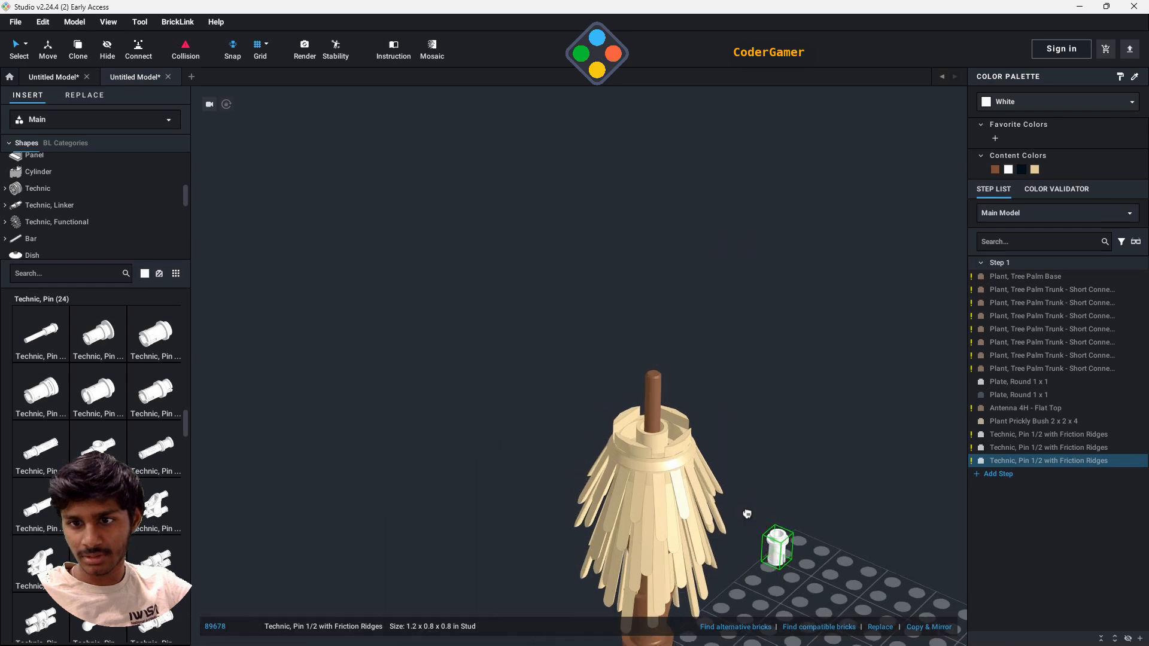
pyautogui.scroll(3, 748, 514)
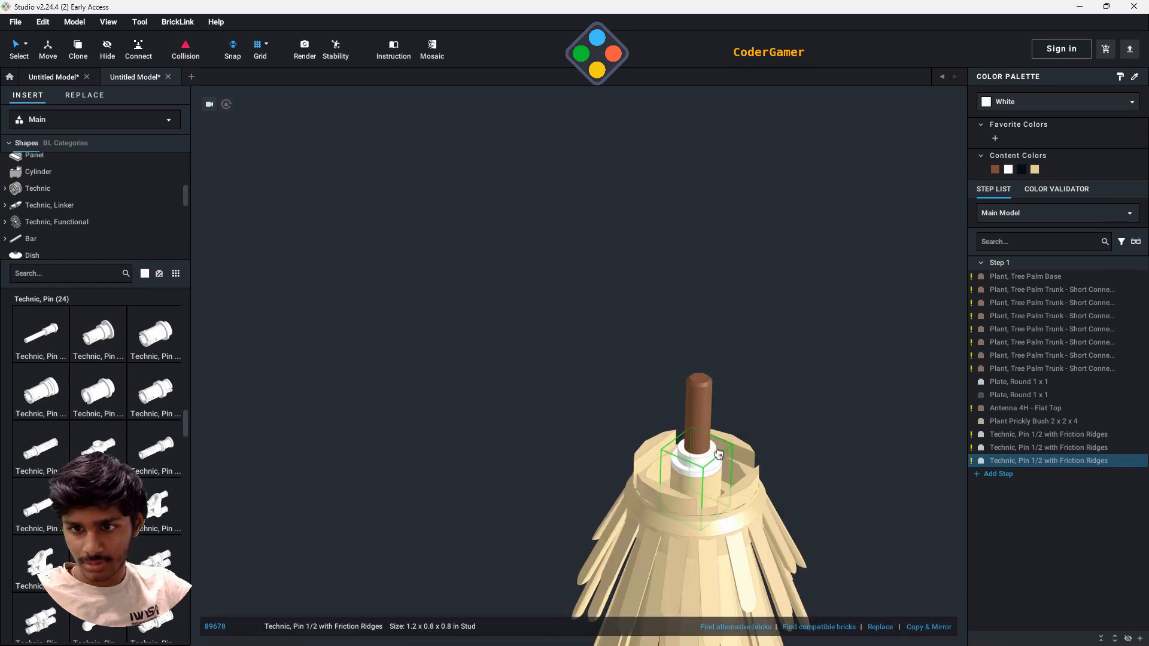
pyautogui.click(716, 452)
pyautogui.press('Escape')
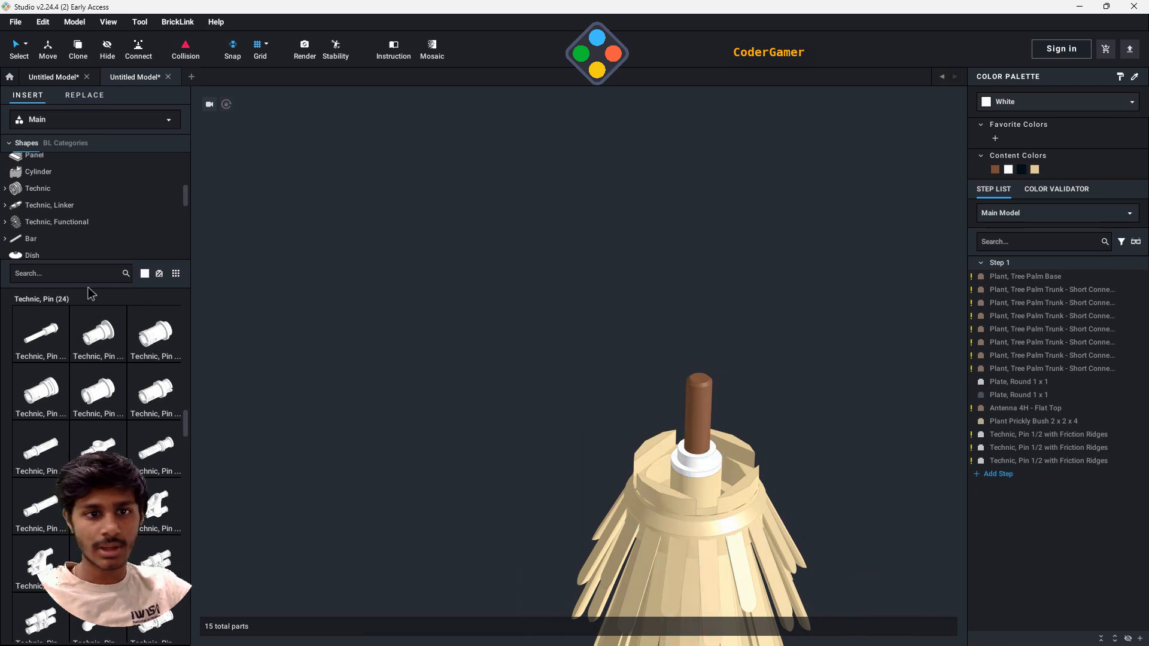
# - Search the parts library for 2x2 and browse the matching parts in the Plate, Round category
pyautogui.scroll(5, 62, 200)
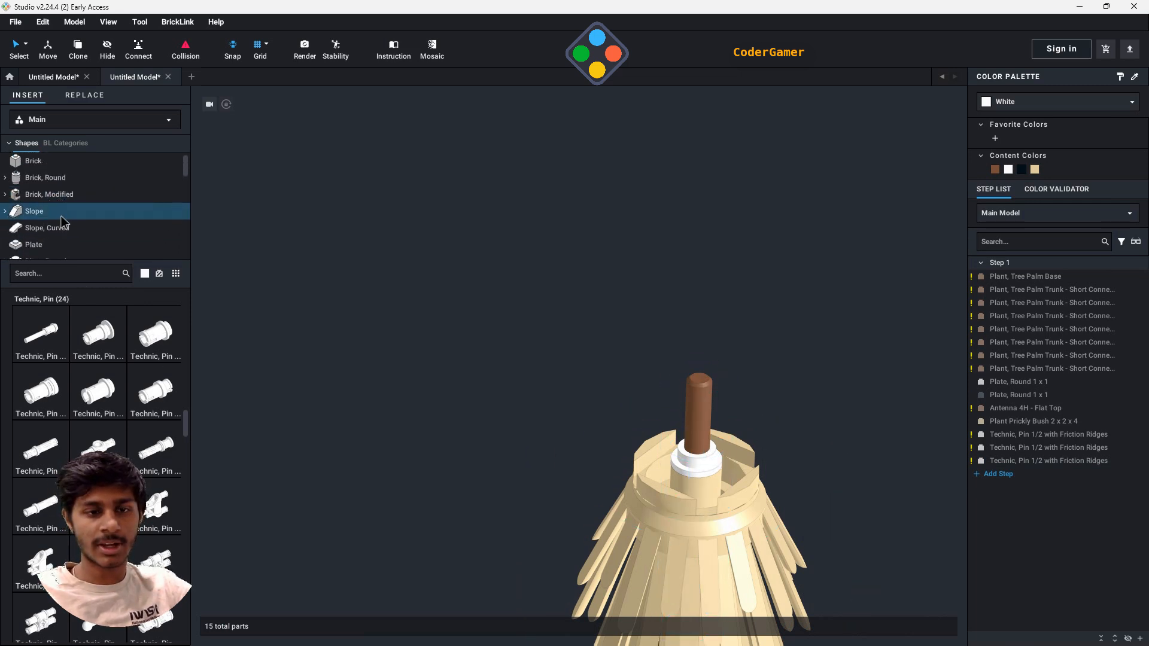
pyautogui.scroll(-3, 62, 221)
pyautogui.click(62, 200)
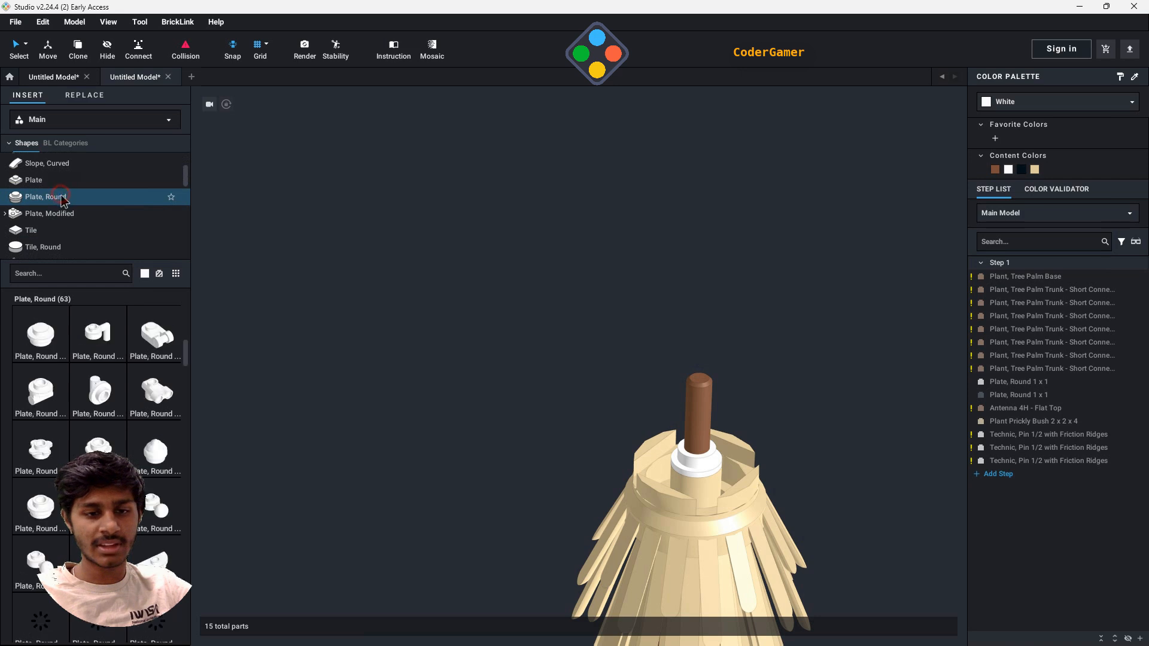
pyautogui.scroll(-1, 61, 295)
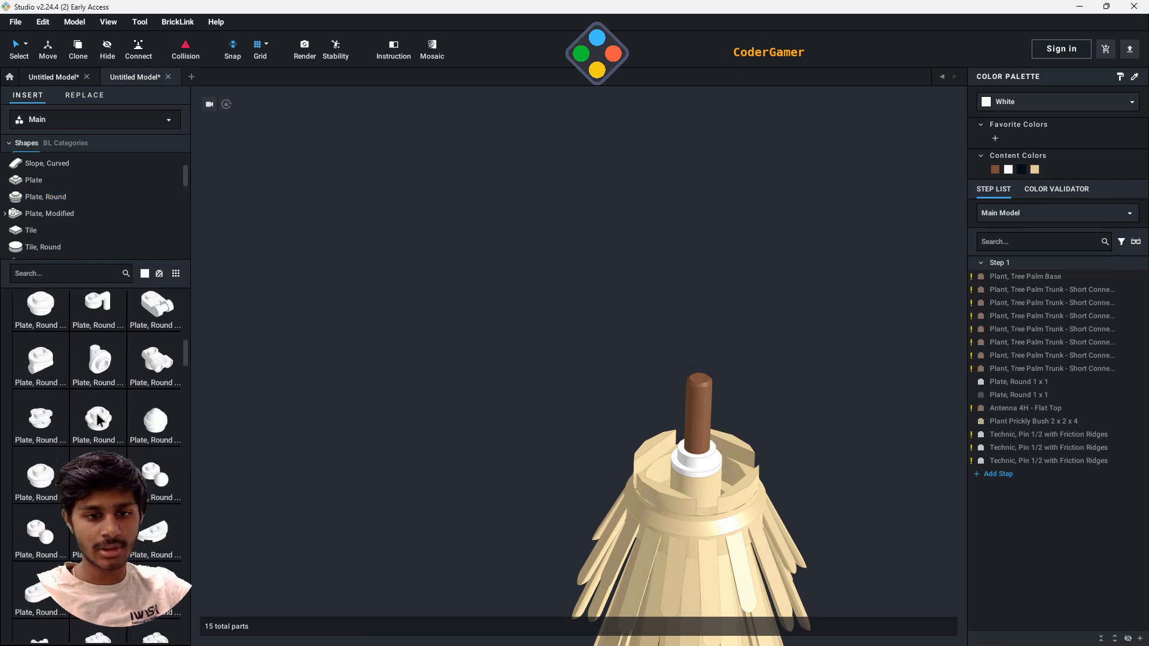
pyautogui.click(50, 279)
pyautogui.write('2x2')
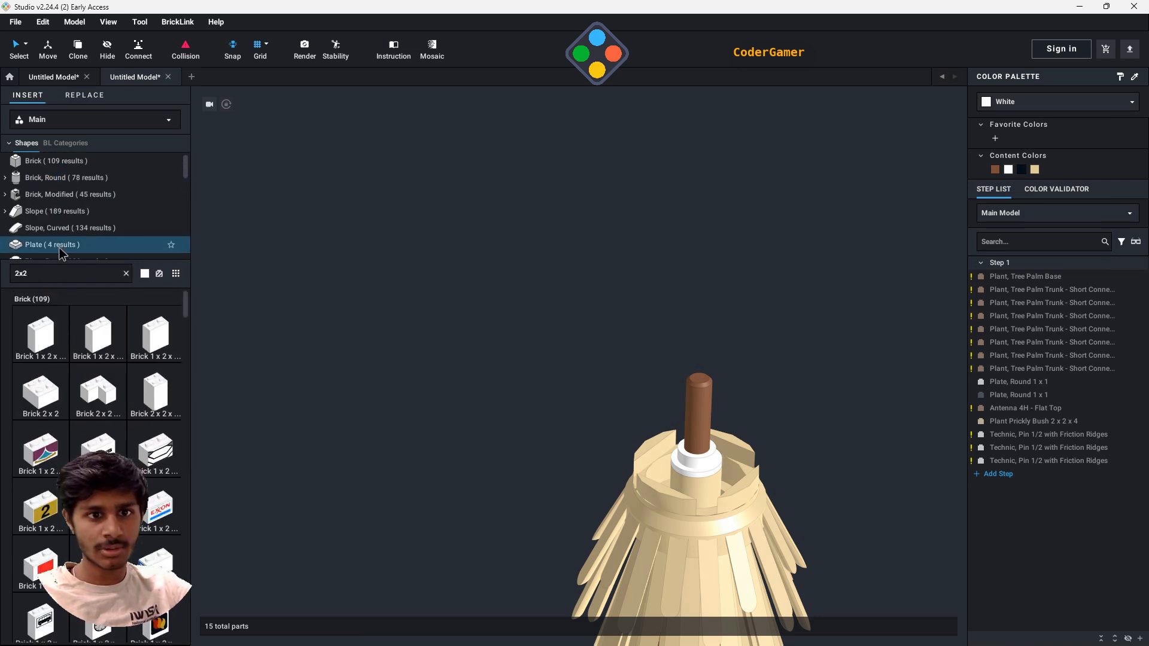
pyautogui.scroll(-1, 59, 242)
pyautogui.click(63, 214)
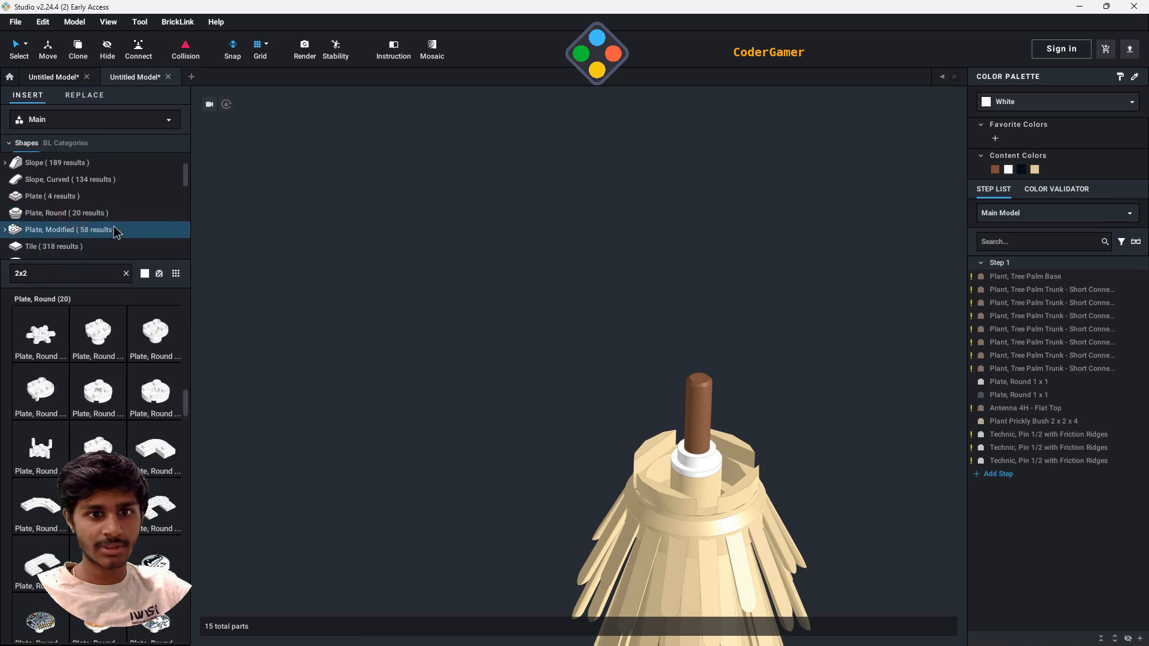
pyautogui.scroll(-3, 150, 391)
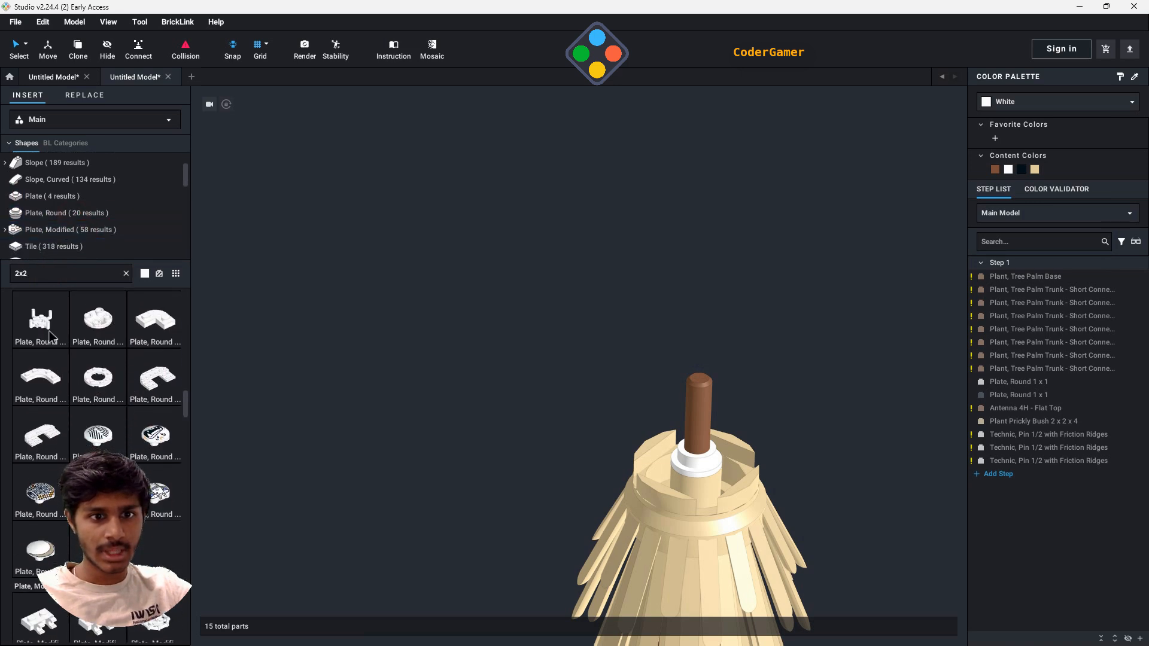
# - Place one Plate, Round 2 x 2 with Pin Hole and 4 Bar Arms Up around the antenna on the prickly bush, arms pointing down
pyautogui.moveTo(153, 378); pyautogui.dragTo(694, 470)
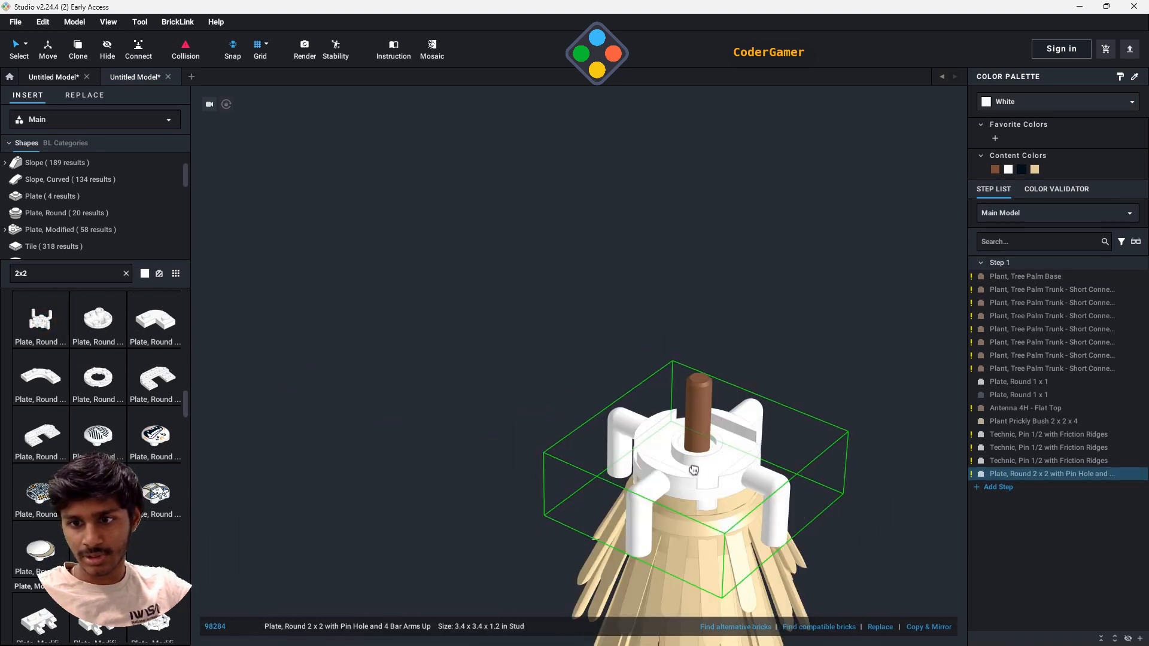
pyautogui.click(694, 471)
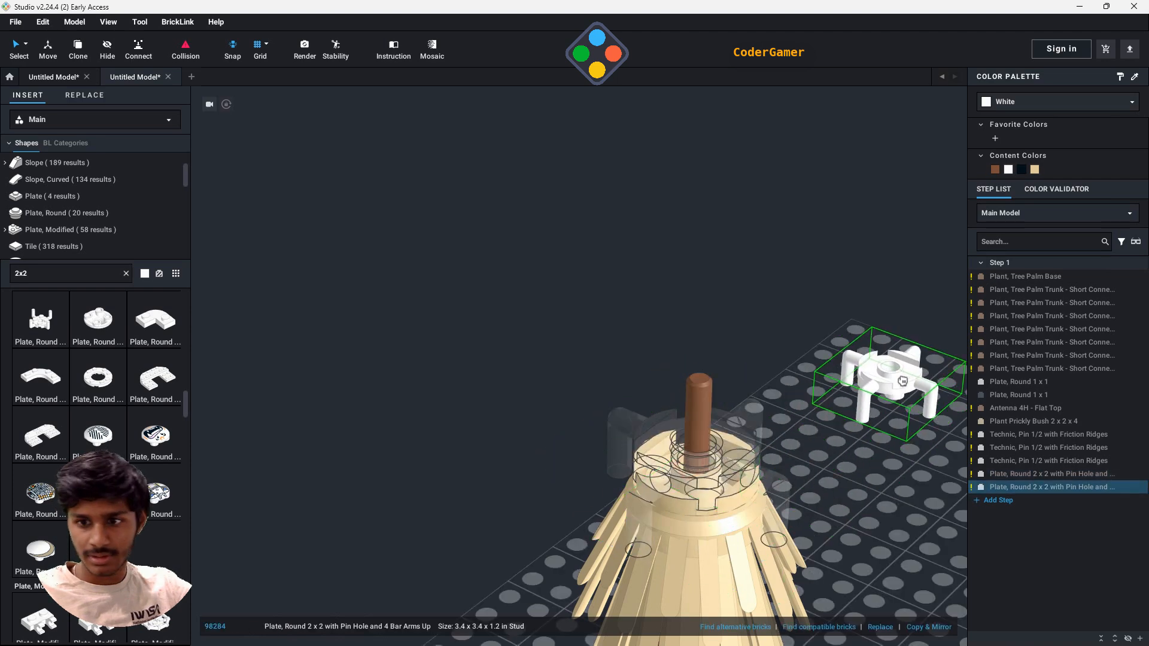
pyautogui.press('Escape')
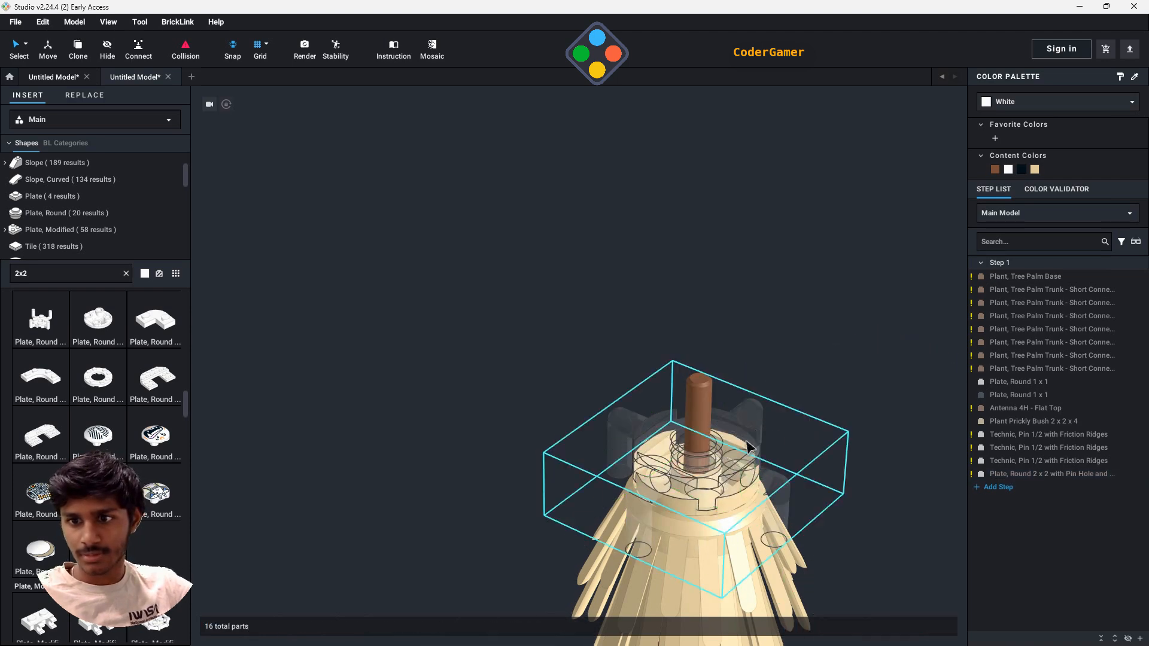
pyautogui.click(836, 333)
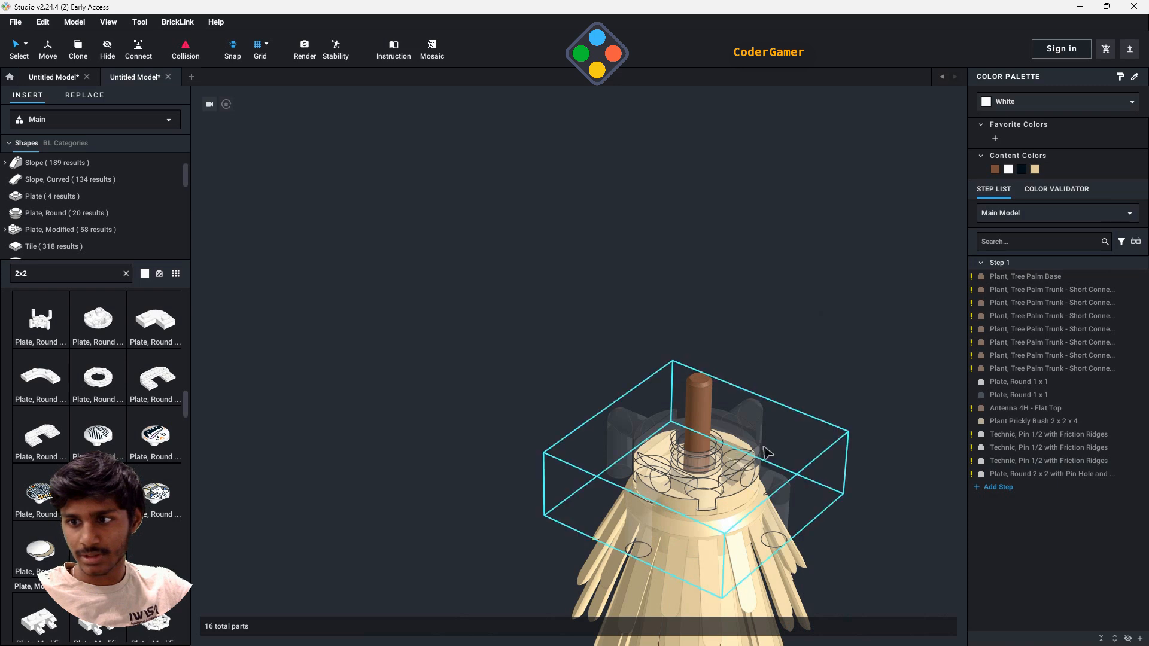
# - Raise the round 2 x 2 plate along the antenna and delete the Technic pin beneath it
pyautogui.click(1059, 474)
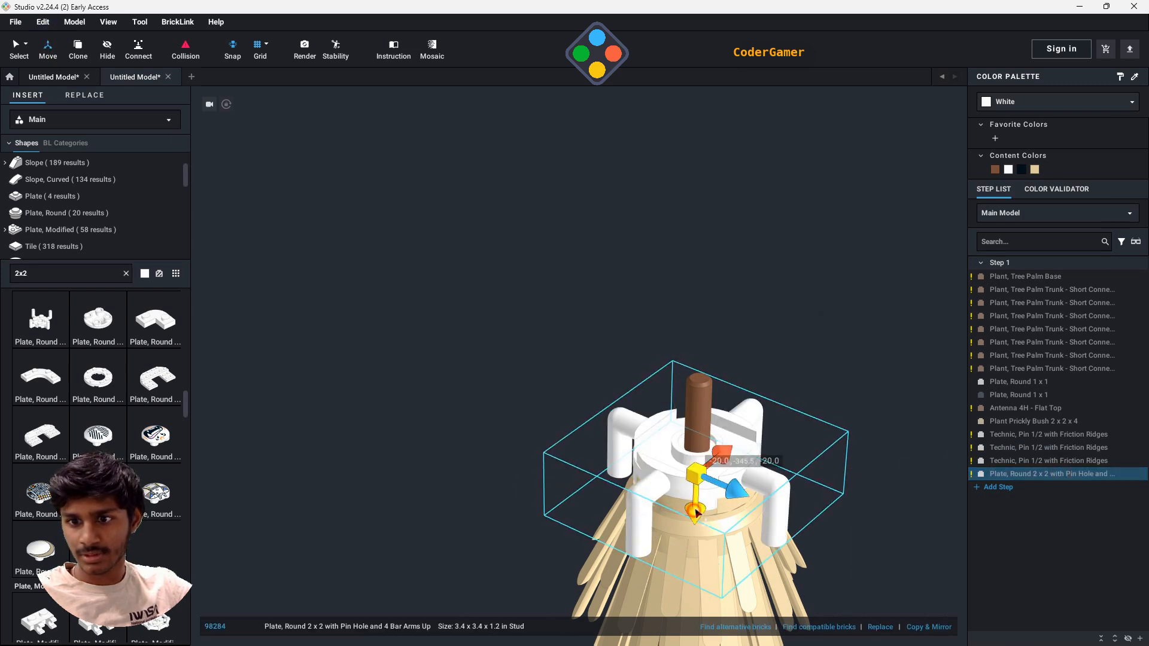
pyautogui.moveTo(697, 507); pyautogui.dragTo(701, 422)
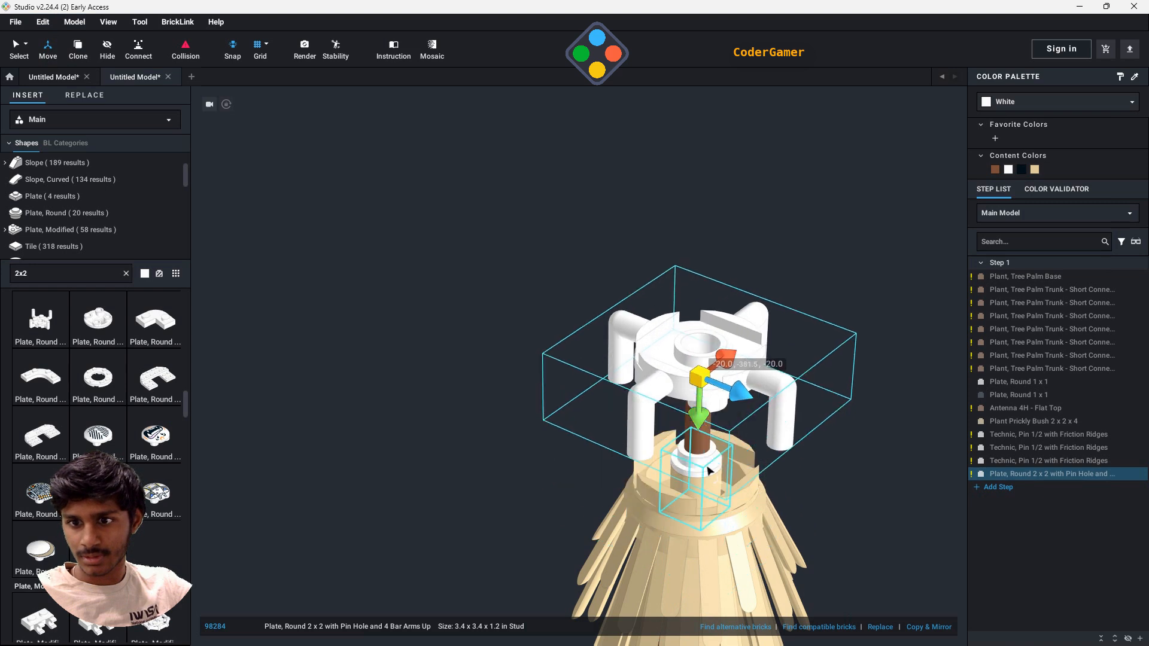
pyautogui.click(709, 471)
pyautogui.press('Delete')
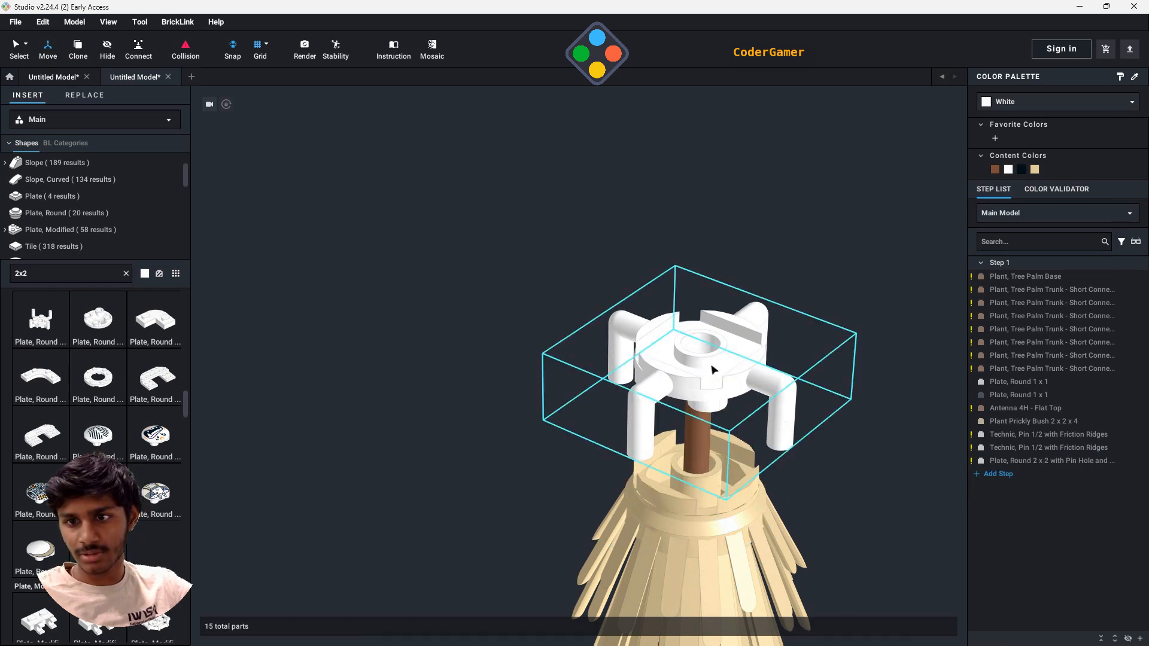
# - Lower the round 2 x 2 plate along the antenna back onto the prickly bush and deselect it
pyautogui.click(731, 362)
pyautogui.moveTo(697, 426); pyautogui.dragTo(694, 523)
pyautogui.click(752, 306)
# - Recolor the round 2 x 2 plate with four bar arms in the trunk's Light Brown and deselect it
pyautogui.scroll(-2, 828, 439)
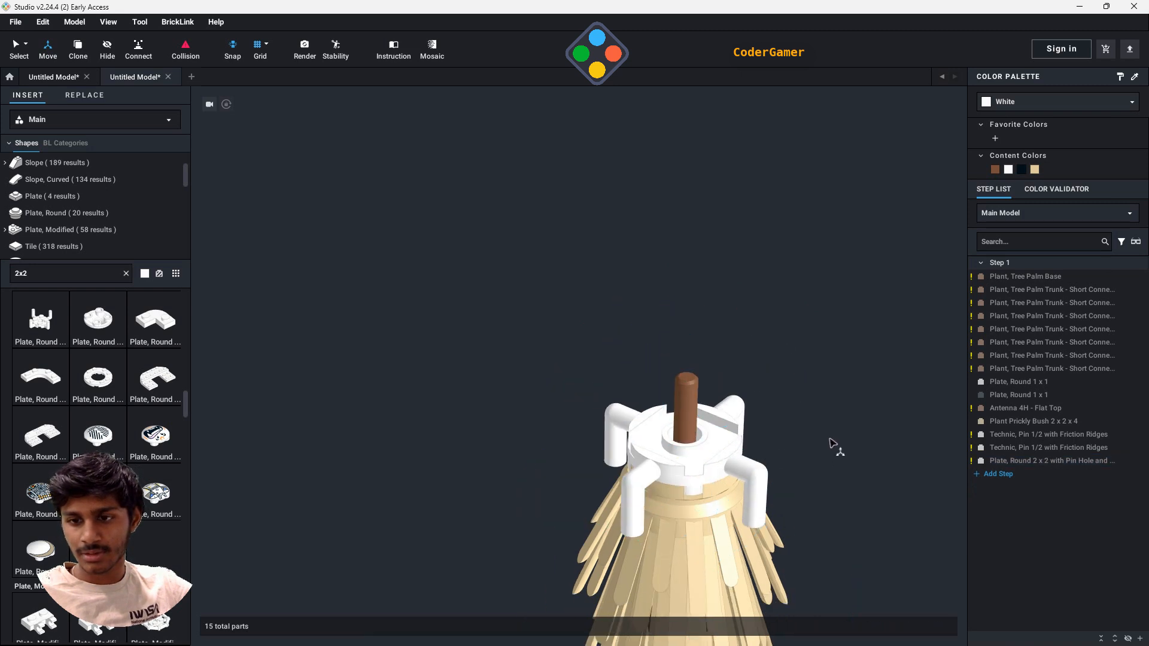
pyautogui.click(693, 446)
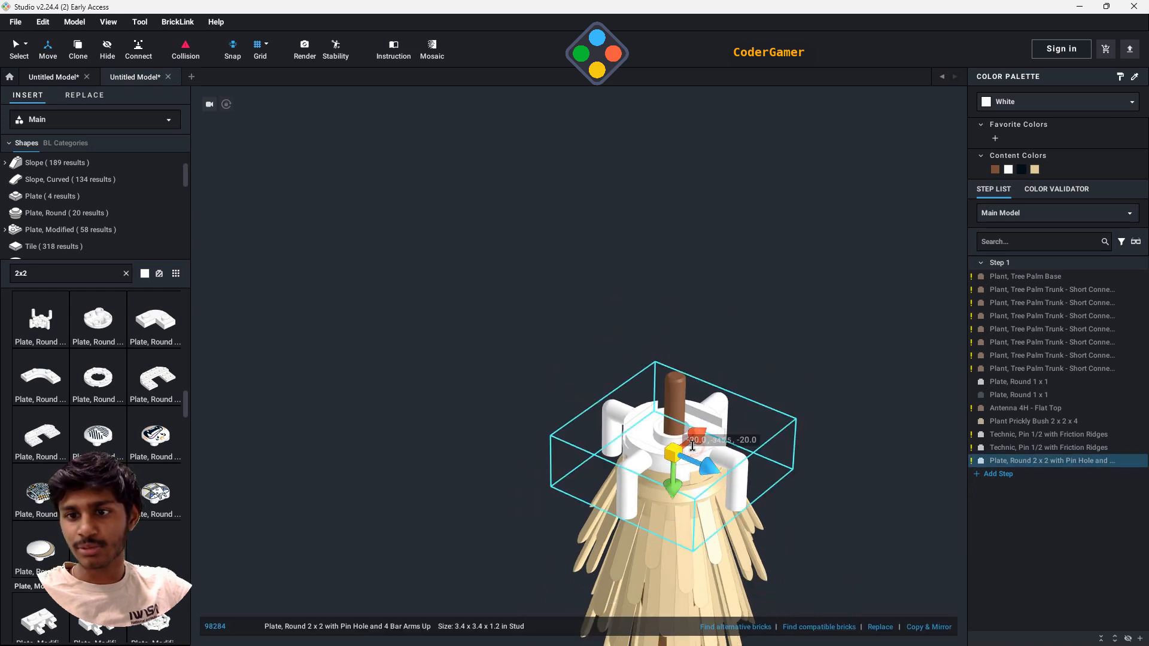
pyautogui.click(996, 169)
pyautogui.click(832, 461)
pyautogui.scroll(-5, 683, 449)
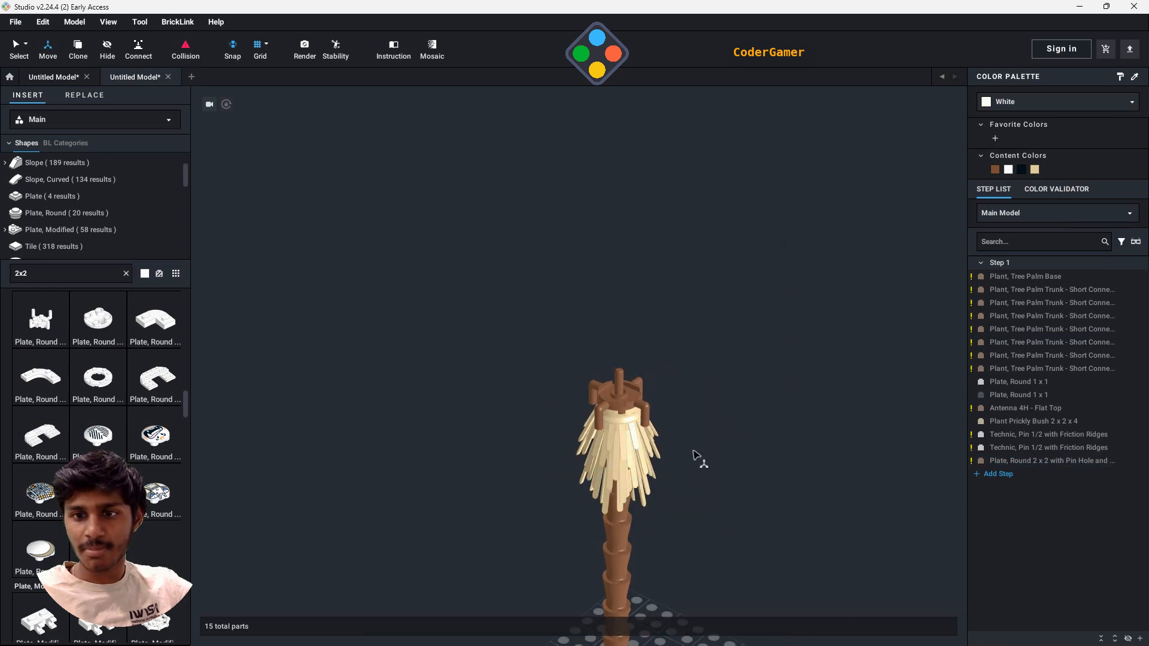
# - Clear the 2x2 search in the parts library
pyautogui.scroll(4, 663, 436)
pyautogui.click(84, 275)
pyautogui.press('BackSpace')
pyautogui.press('BackSpace')
pyautogui.press('BackSpace')
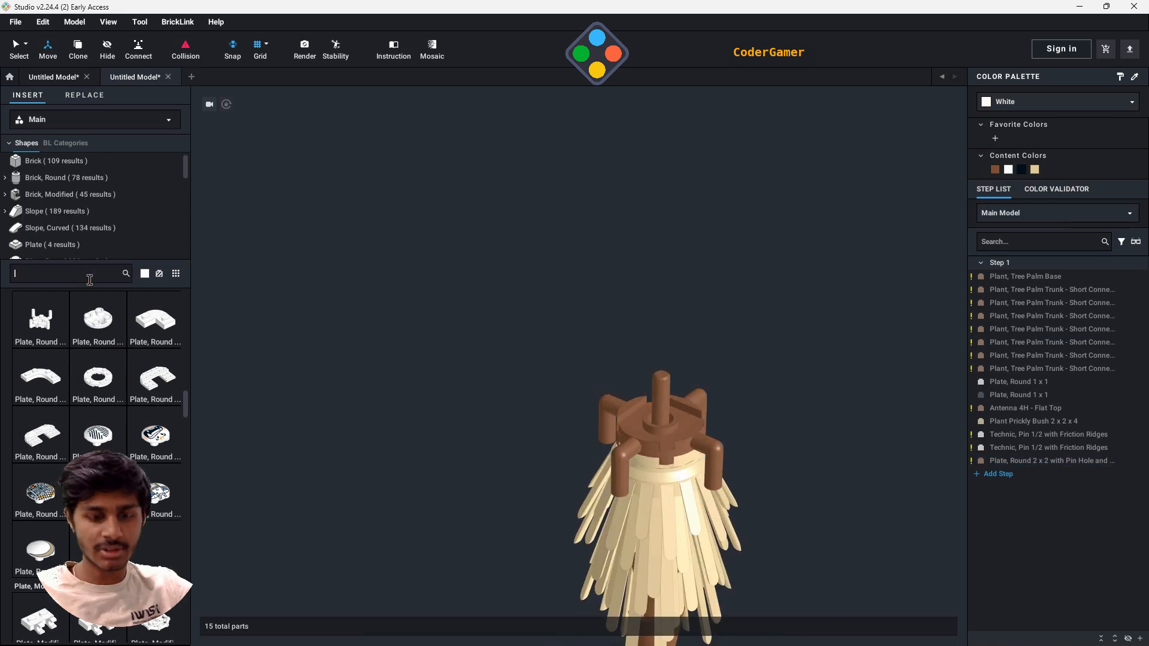
# - Browse the Plant parts and clip a white Plant Leaves 6 x 5 Swordleaf with Split U Clip Thick onto one arm of the round plate
pyautogui.scroll(-8, 71, 230)
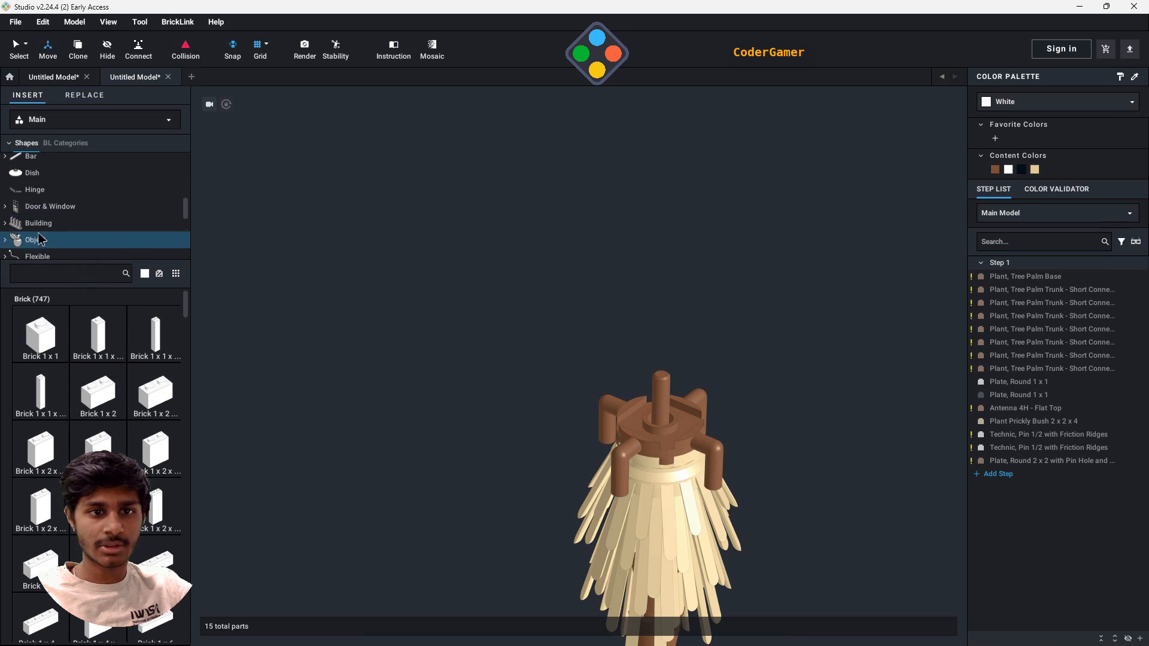
pyautogui.scroll(-4, 67, 240)
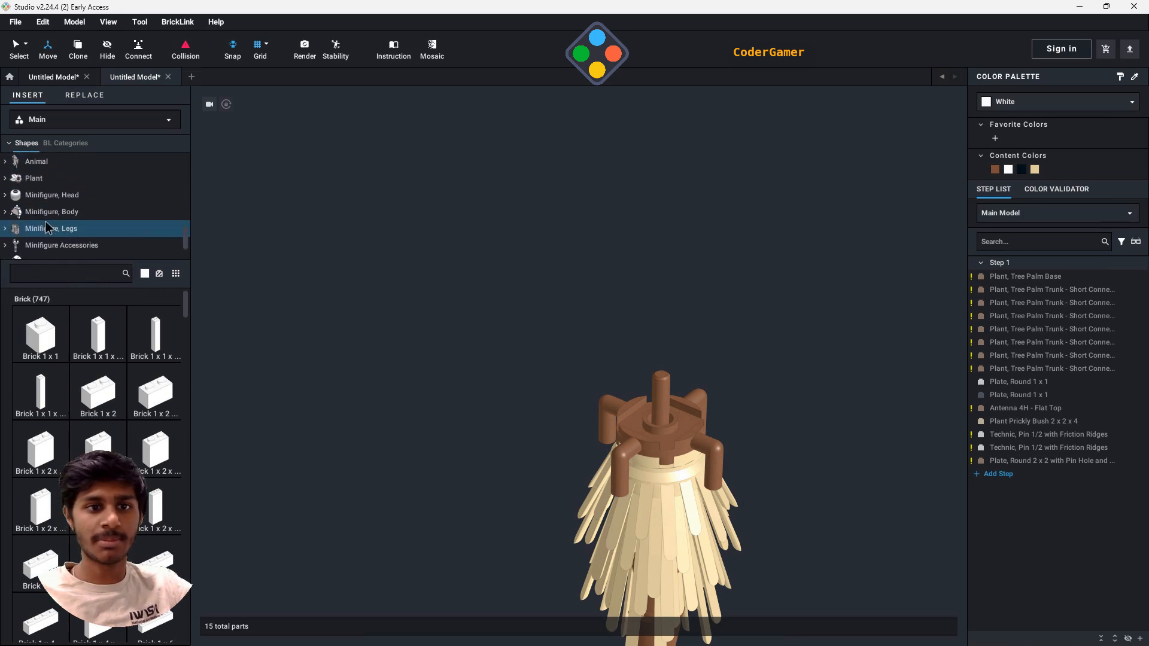
pyautogui.scroll(3, 45, 228)
pyautogui.click(42, 226)
pyautogui.scroll(-6, 154, 455)
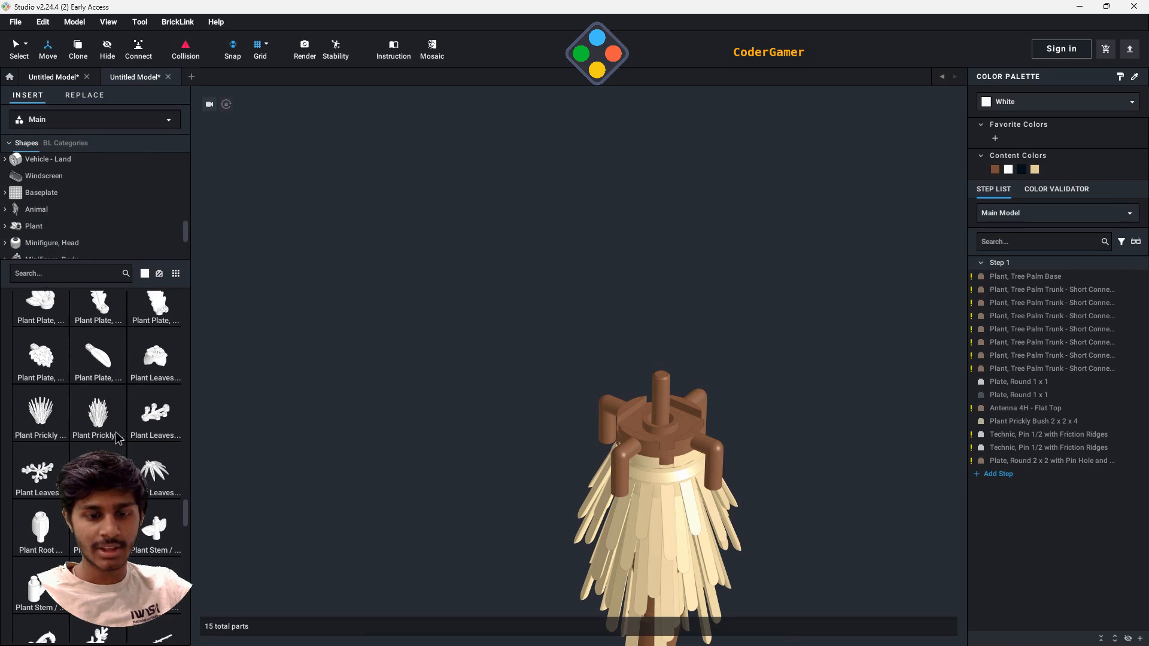
pyautogui.scroll(-4, 116, 432)
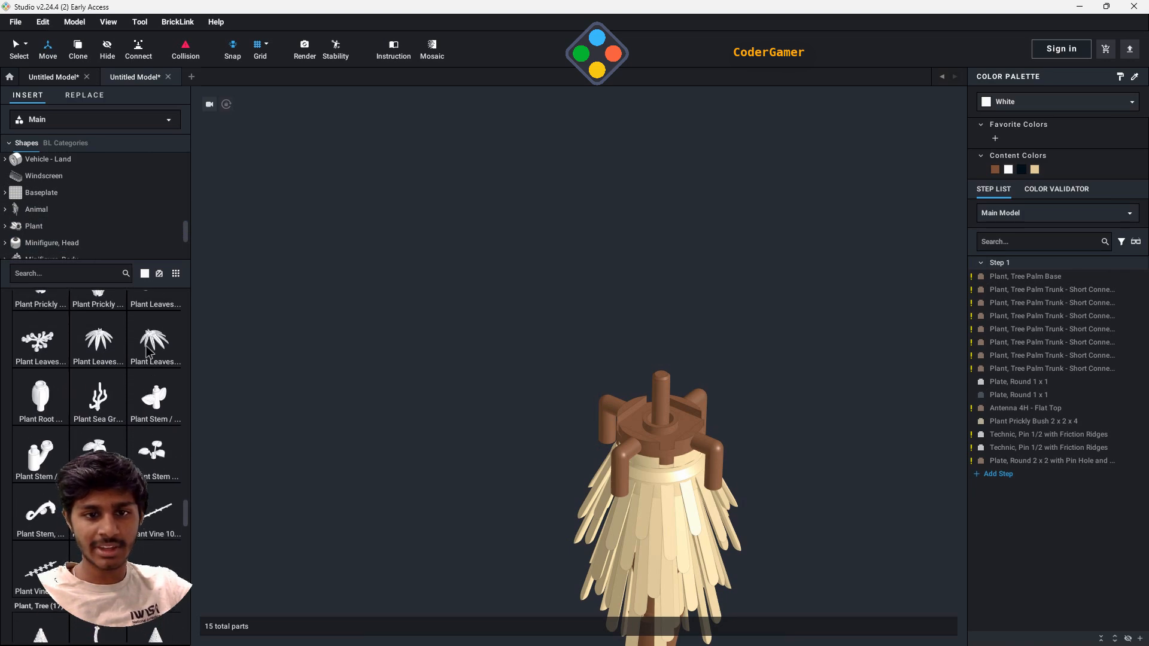
pyautogui.moveTo(148, 352); pyautogui.dragTo(760, 495)
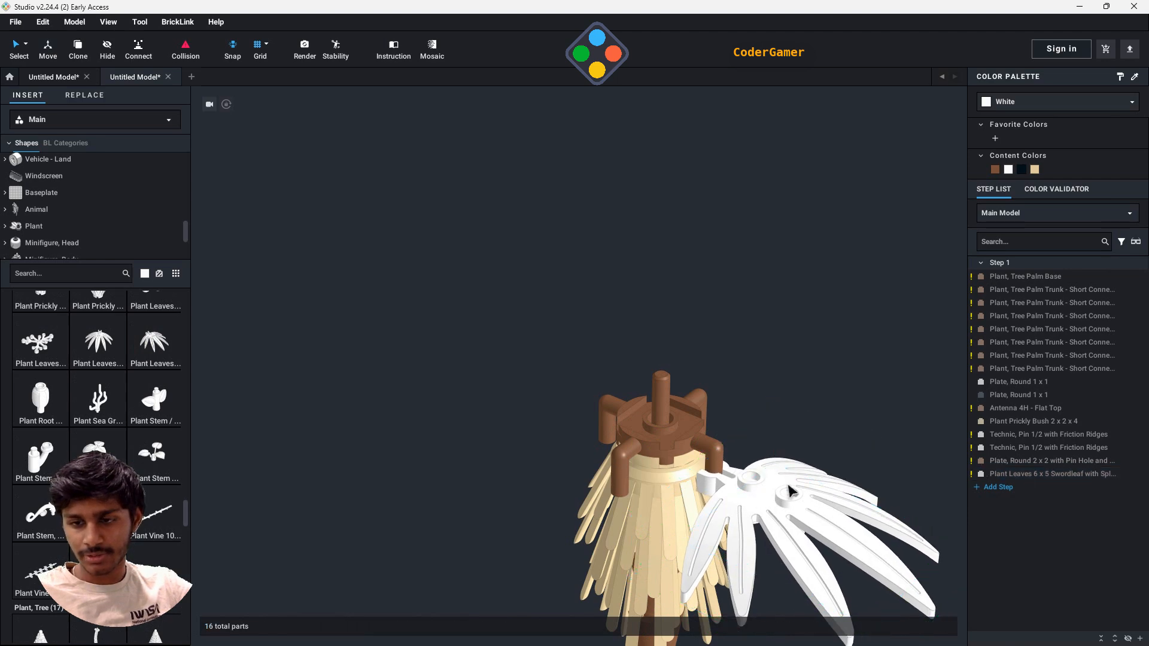
# - Clip three more white swordleaf pieces onto the remaining arms of the round plate, turning them to point outward
pyautogui.moveTo(155, 347); pyautogui.dragTo(598, 412)
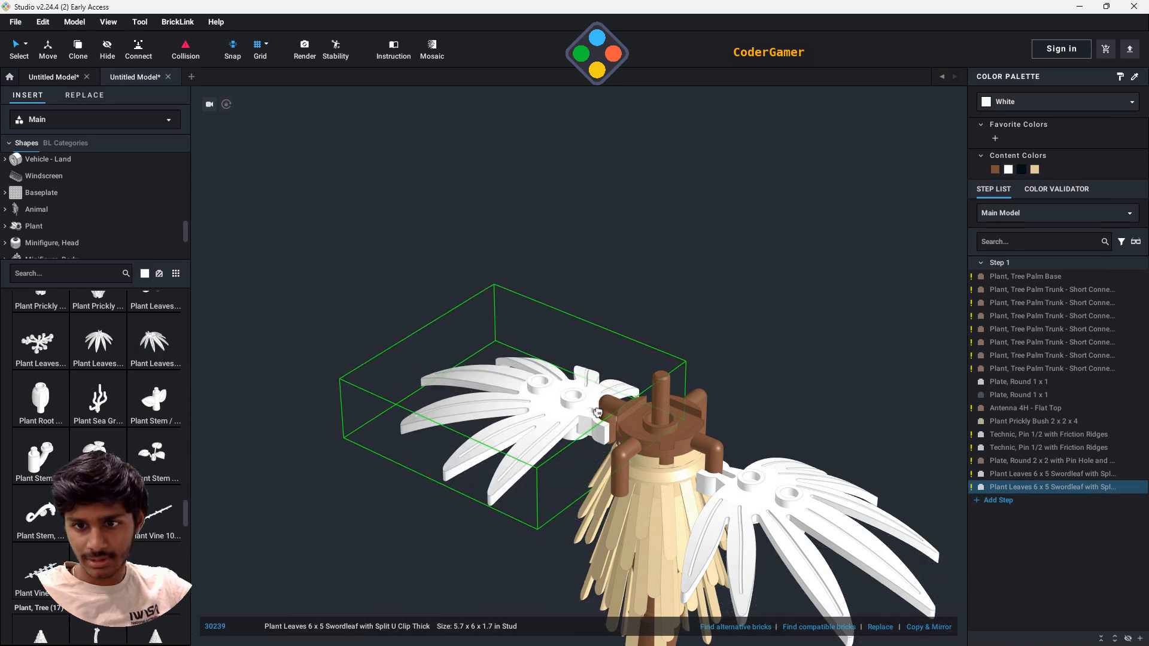
pyautogui.click(597, 413)
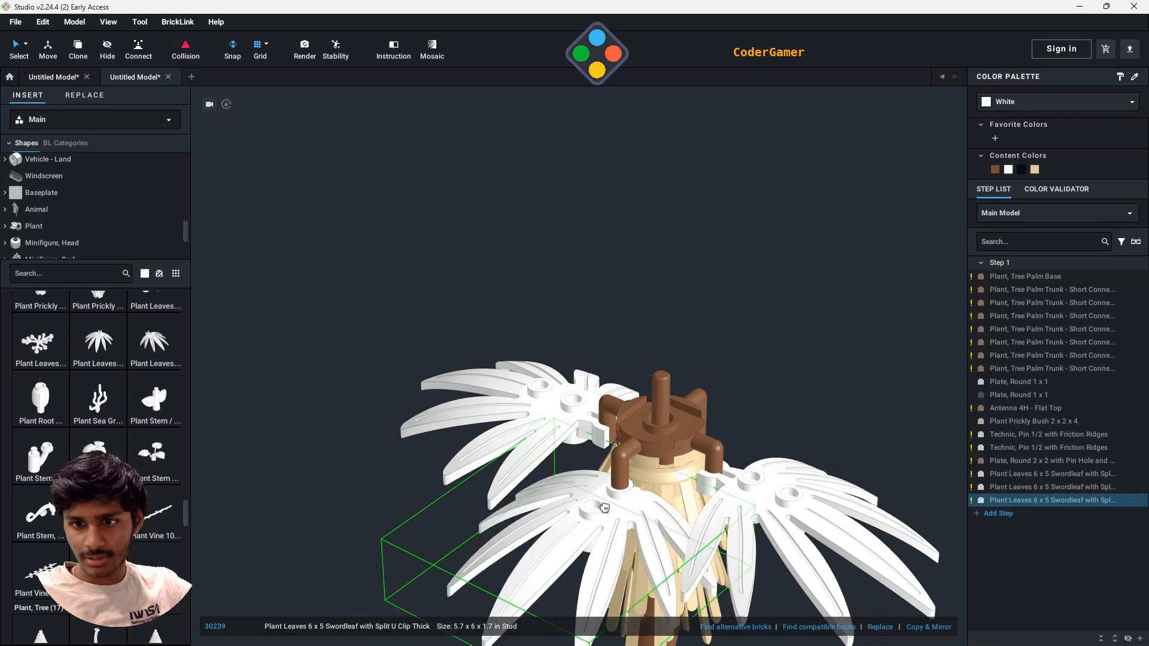
pyautogui.click(591, 510)
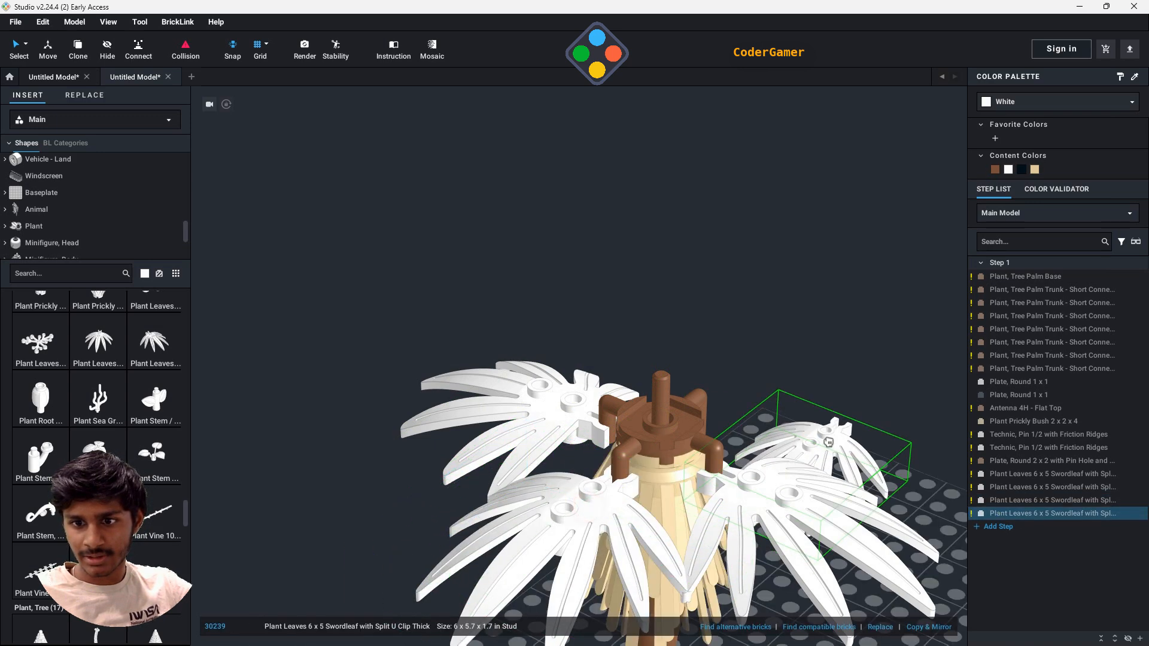
pyautogui.moveTo(826, 422); pyautogui.dragTo(795, 452, button='right')
pyautogui.press('Right')
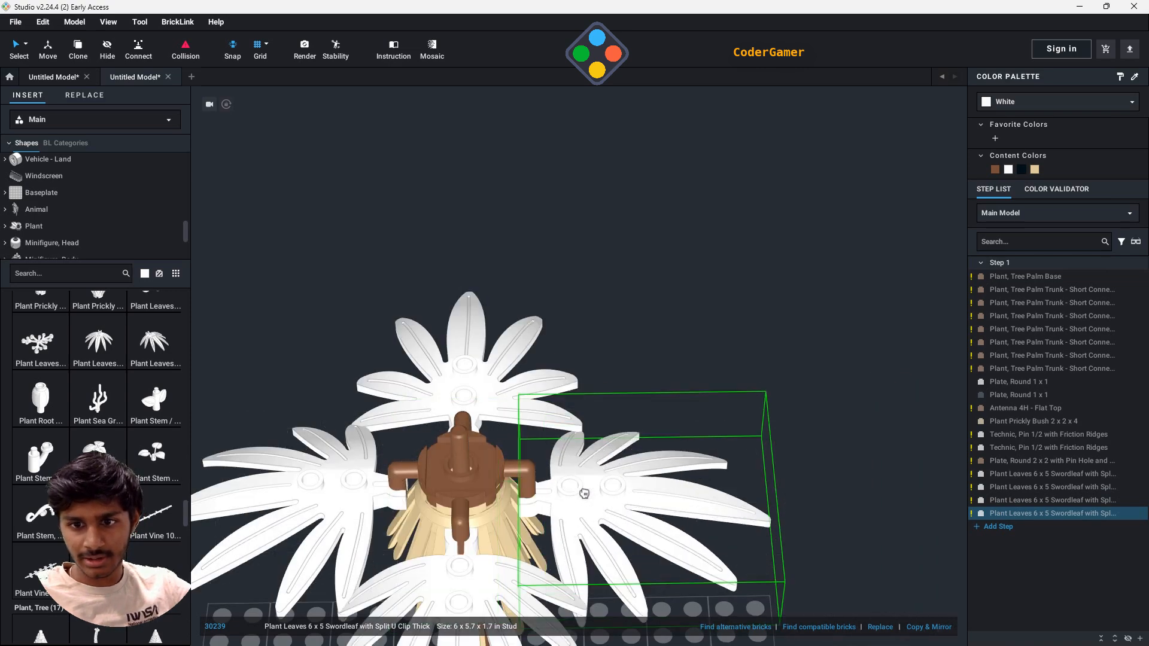
pyautogui.click(579, 491)
# - Stack a second white swordleaf on each of two opposite arms of the round plate and stop placing leaves
pyautogui.moveTo(922, 429); pyautogui.dragTo(927, 384, button='right')
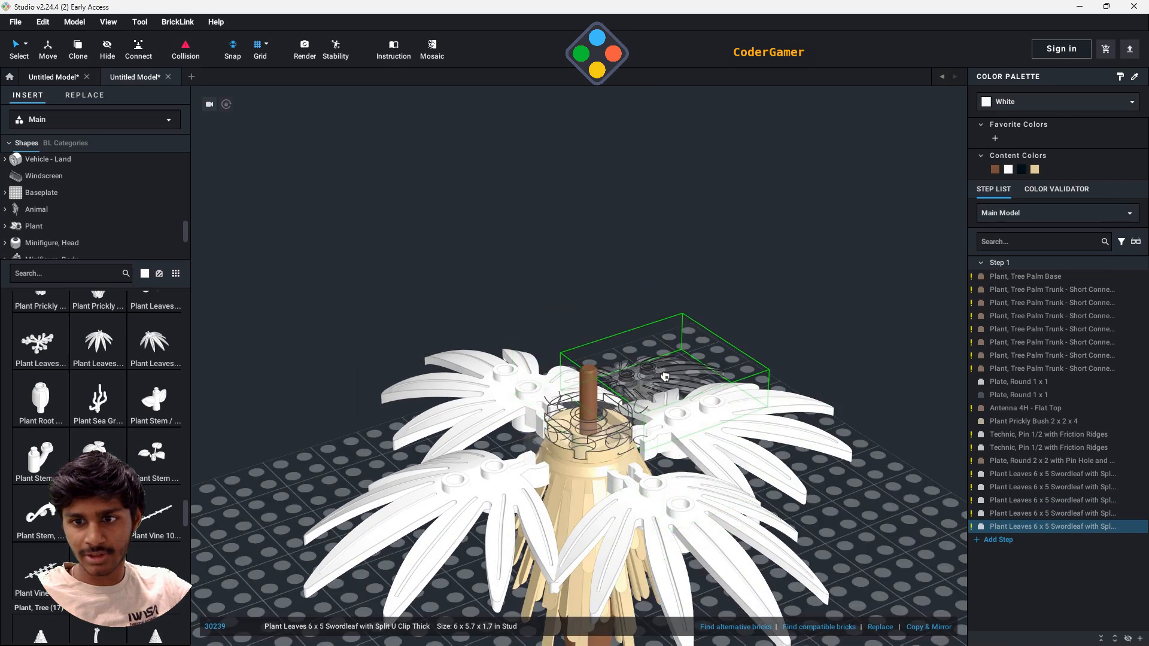
pyautogui.moveTo(747, 377); pyautogui.dragTo(709, 383, button='right')
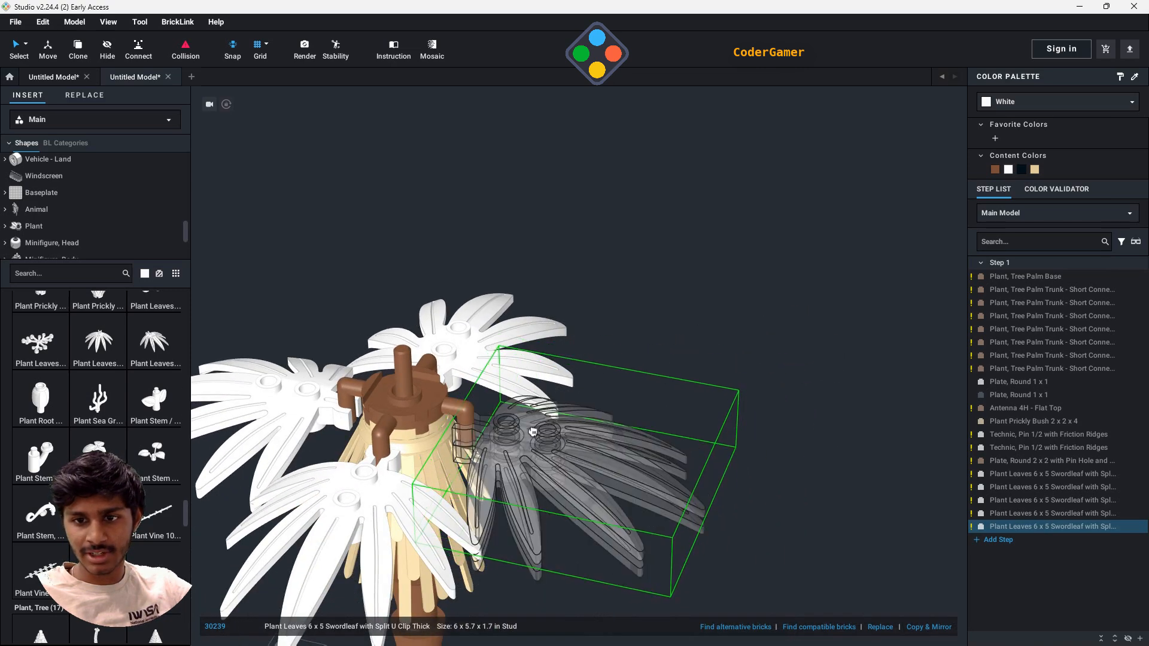
pyautogui.click(533, 431)
pyautogui.moveTo(534, 431); pyautogui.dragTo(801, 460, button='right')
pyautogui.moveTo(801, 460); pyautogui.dragTo(685, 446)
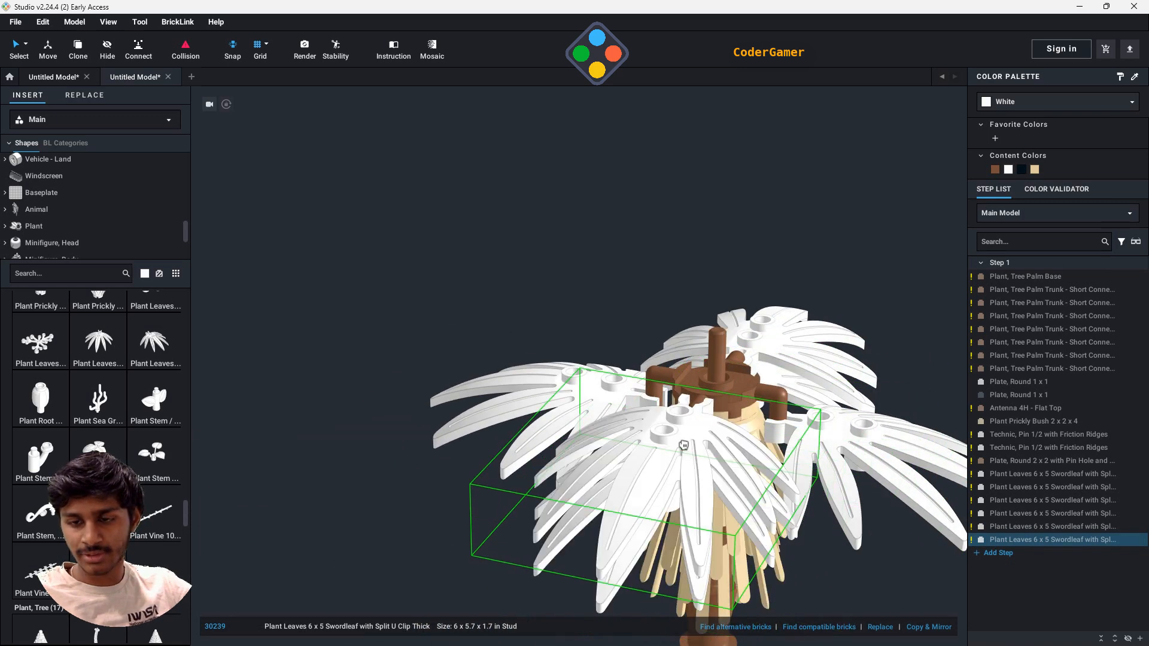
pyautogui.click(683, 445)
pyautogui.moveTo(852, 264)
pyautogui.mouseDown(button='right')
pyautogui.moveTo(857, 279)
pyautogui.moveTo(839, 279)
pyautogui.mouseUp(button='right')
pyautogui.moveTo(840, 279); pyautogui.dragTo(764, 428)
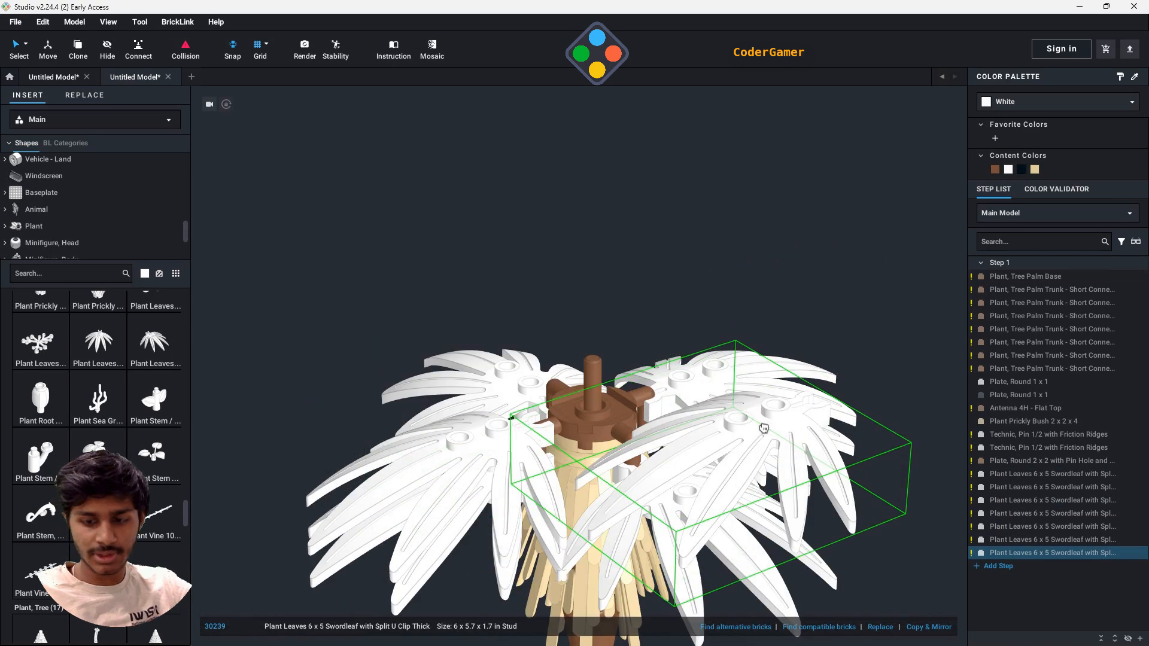
pyautogui.press('Escape')
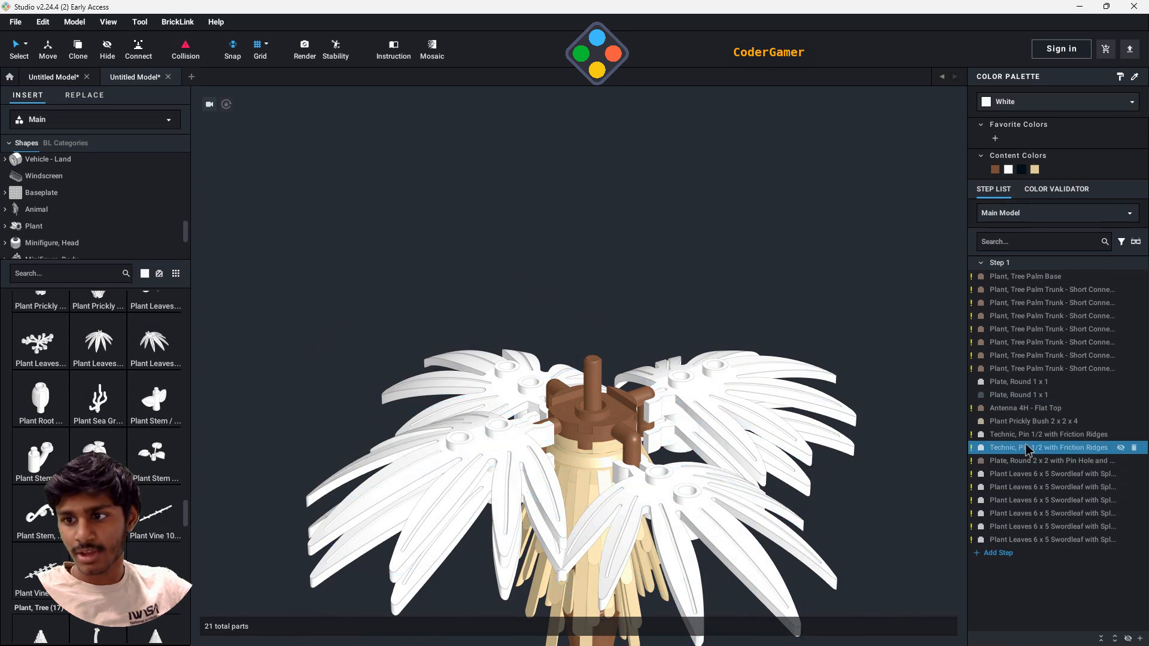
# - Recolor all six swordleaf pieces in Medium Lime and deselect them
pyautogui.click(1028, 474)
pyautogui.keyDown('shift'); pyautogui.click(1027, 540); pyautogui.keyUp('shift')
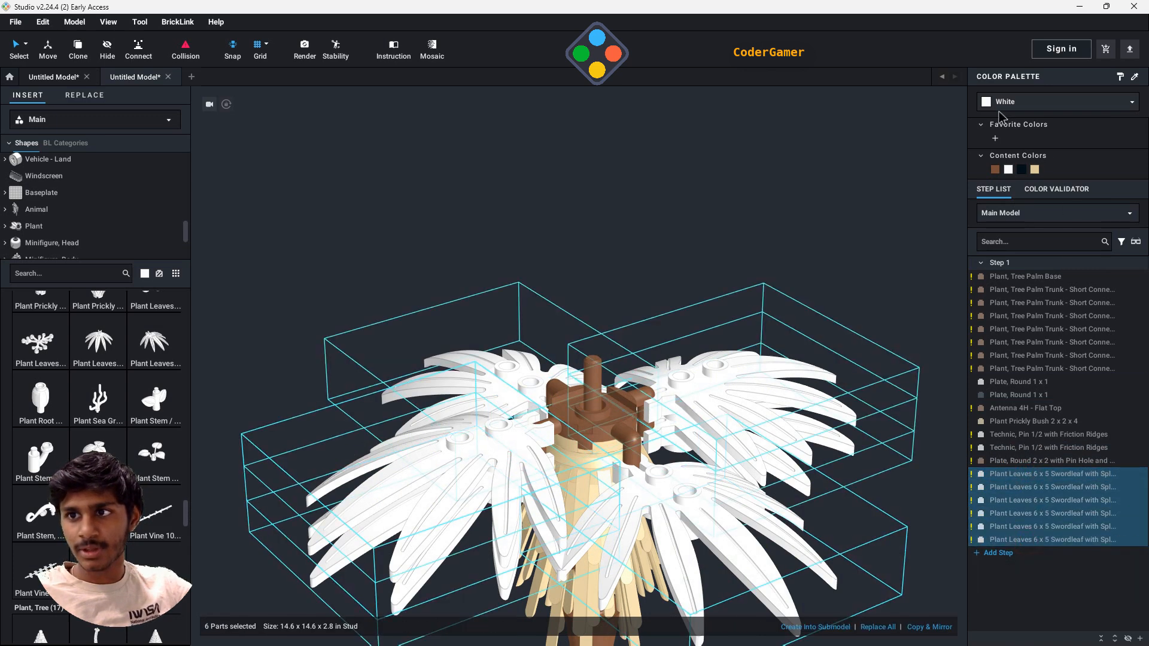
pyautogui.click(1001, 105)
pyautogui.click(989, 197)
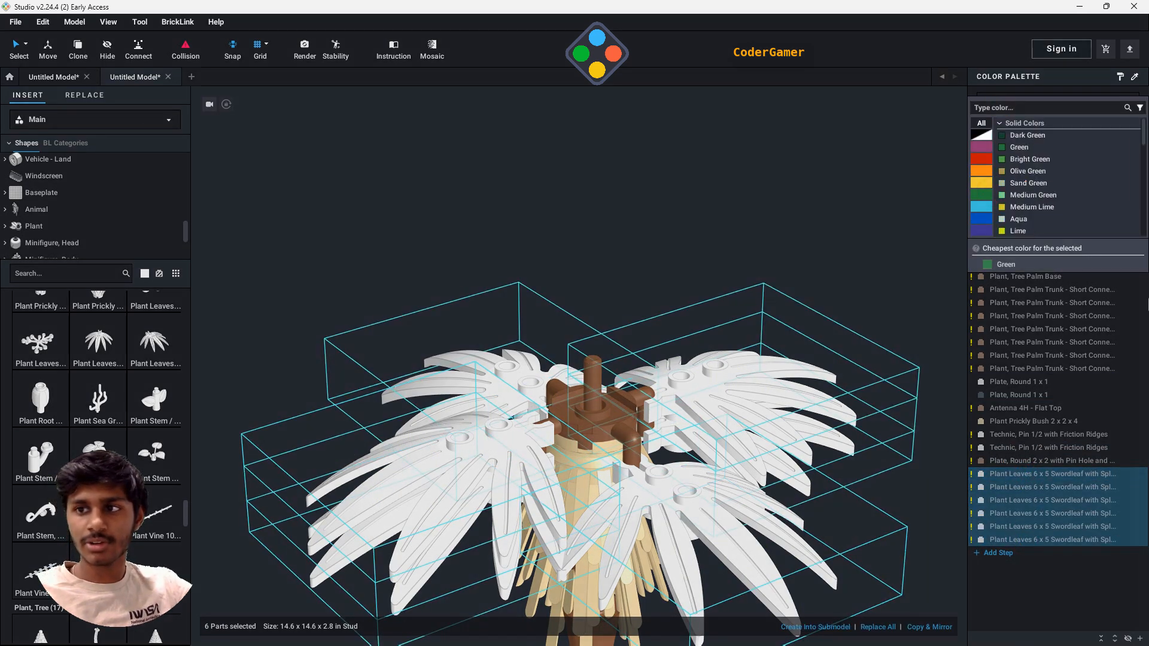
pyautogui.click(1025, 208)
pyautogui.click(711, 207)
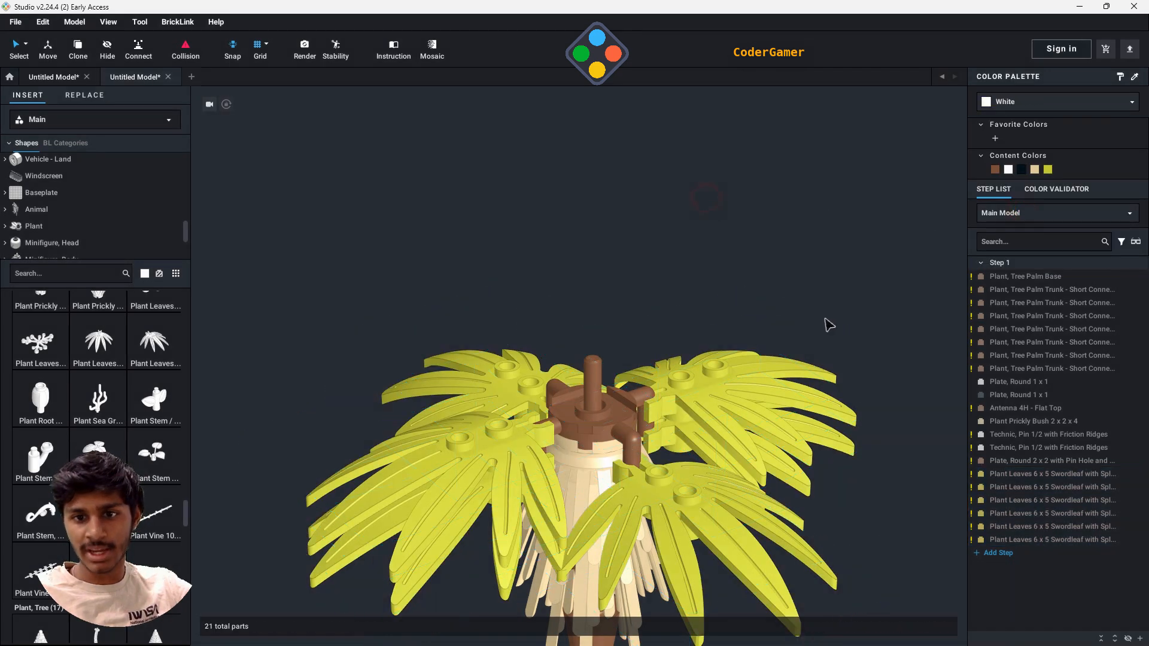
# - Clip a new white swordleaf onto the antenna above the round plate and rotate it around the antenna
pyautogui.scroll(-5, 803, 389)
pyautogui.scroll(5, 824, 447)
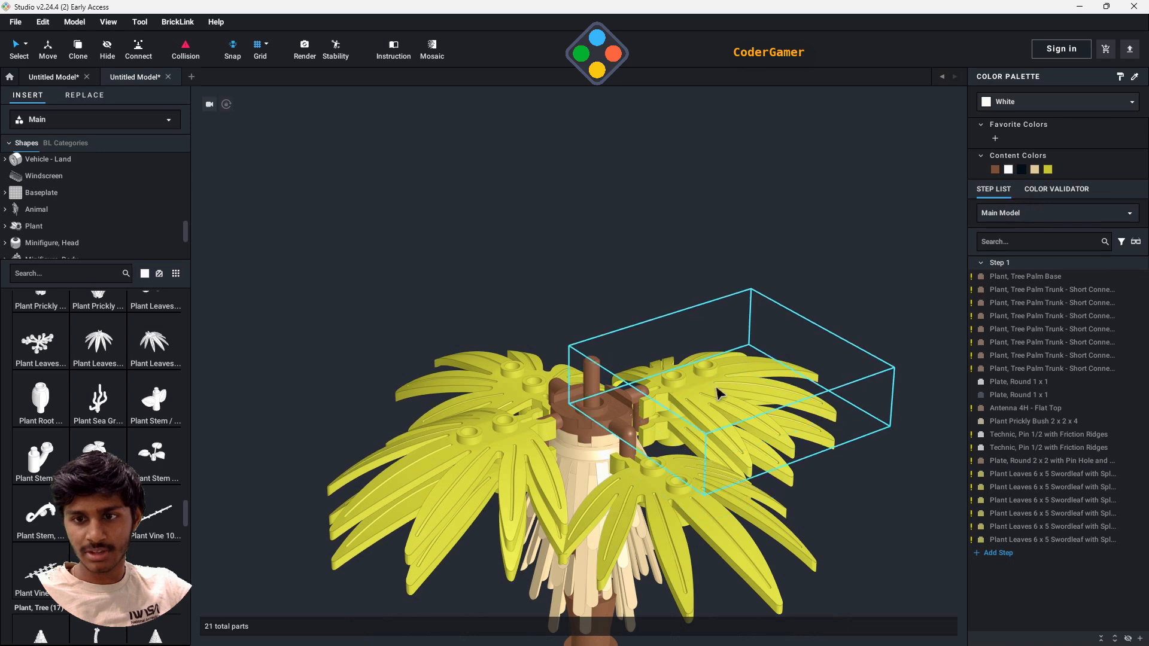
pyautogui.moveTo(676, 258)
pyautogui.mouseDown(button='right')
pyautogui.moveTo(677, 270)
pyautogui.moveTo(675, 258)
pyautogui.mouseUp(button='right')
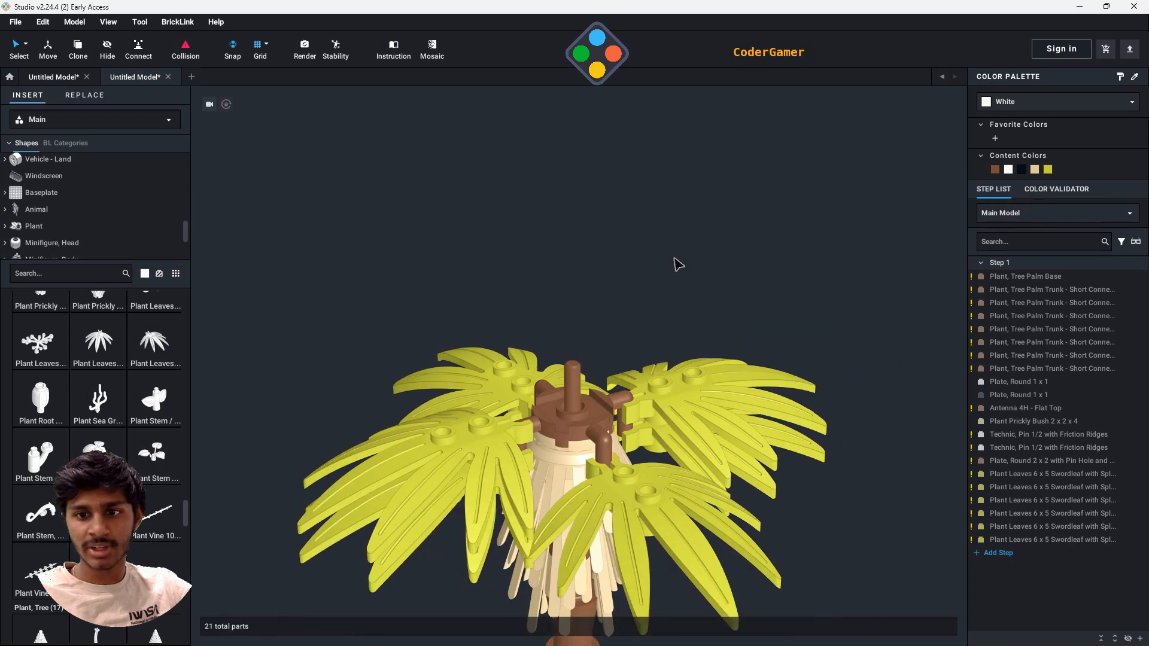
pyautogui.moveTo(151, 358); pyautogui.dragTo(675, 419)
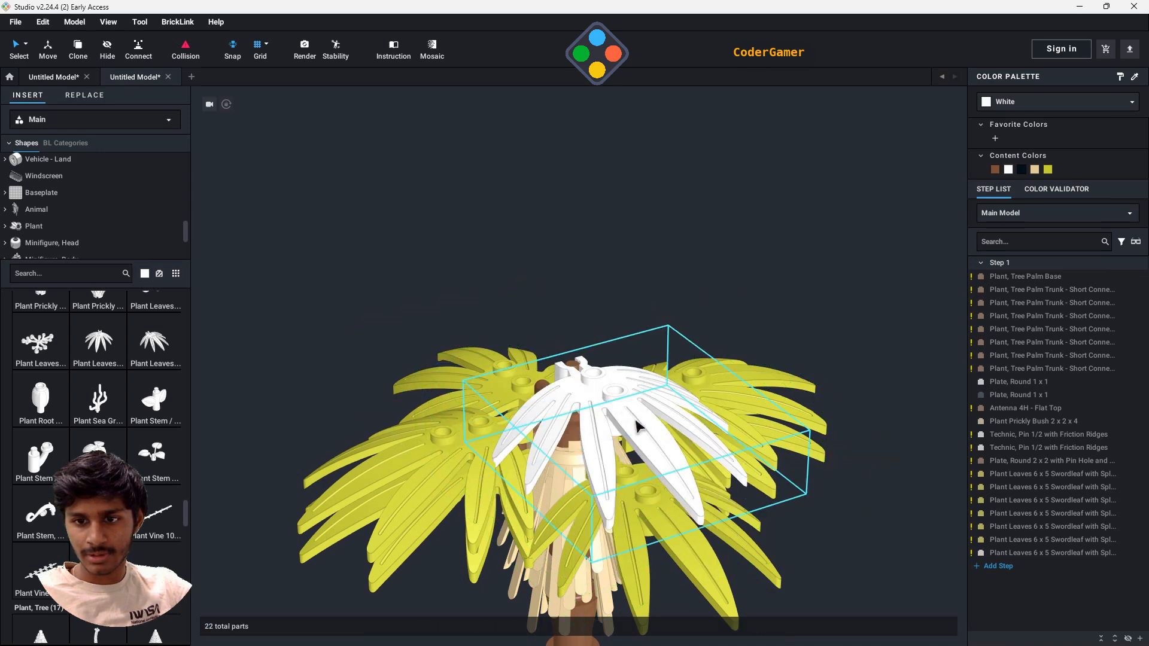
pyautogui.click(620, 413)
pyautogui.scroll(-5, 755, 530)
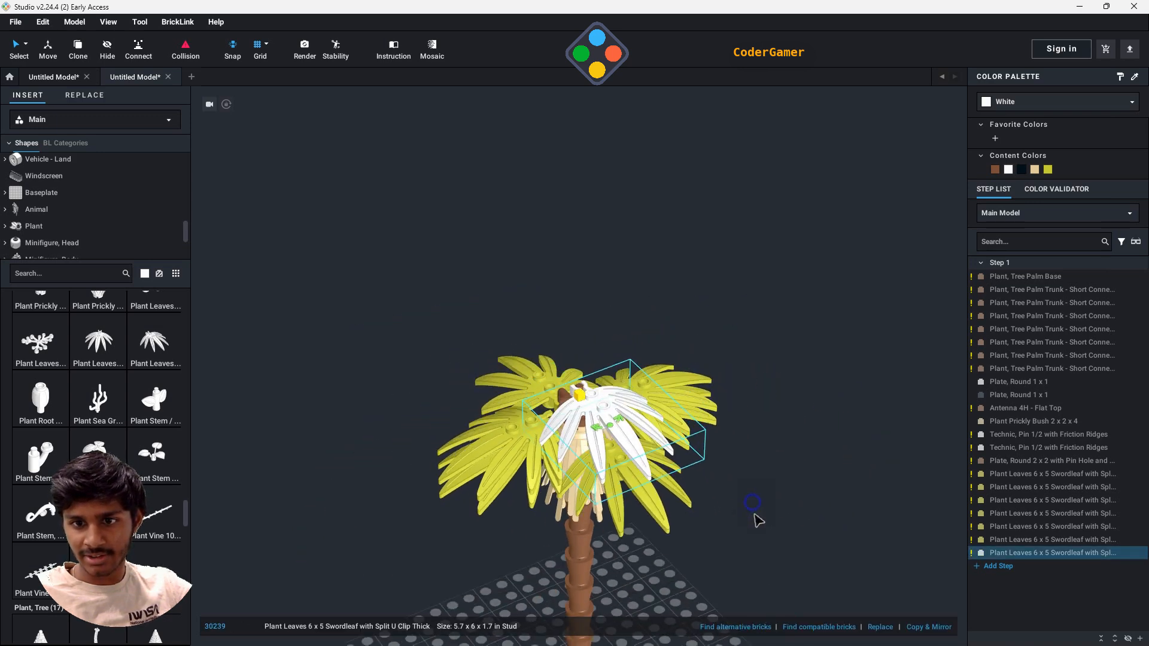
pyautogui.moveTo(618, 467); pyautogui.dragTo(637, 441)
pyautogui.scroll(3, 781, 518)
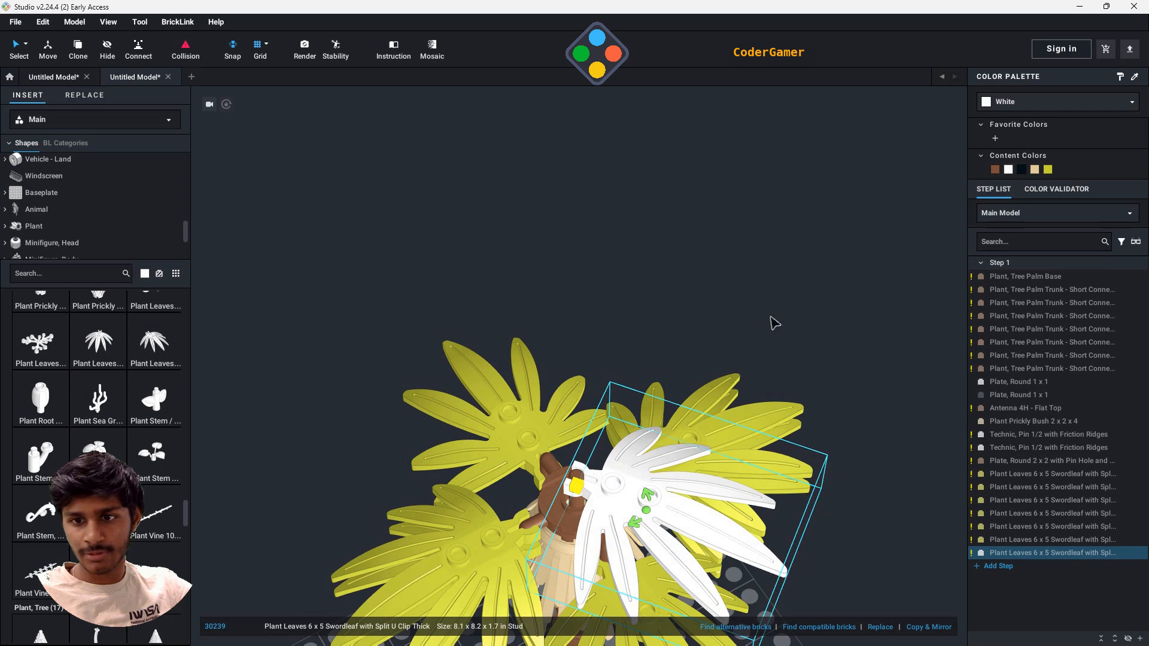
# - Adjust the height of the white swordleaf along the antenna with the Move tool
pyautogui.click(53, 54)
pyautogui.moveTo(813, 321); pyautogui.dragTo(811, 291, button='right')
pyautogui.moveTo(645, 274)
pyautogui.mouseDown()
pyautogui.moveTo(644, 298)
pyautogui.moveTo(644, 272)
pyautogui.mouseUp()
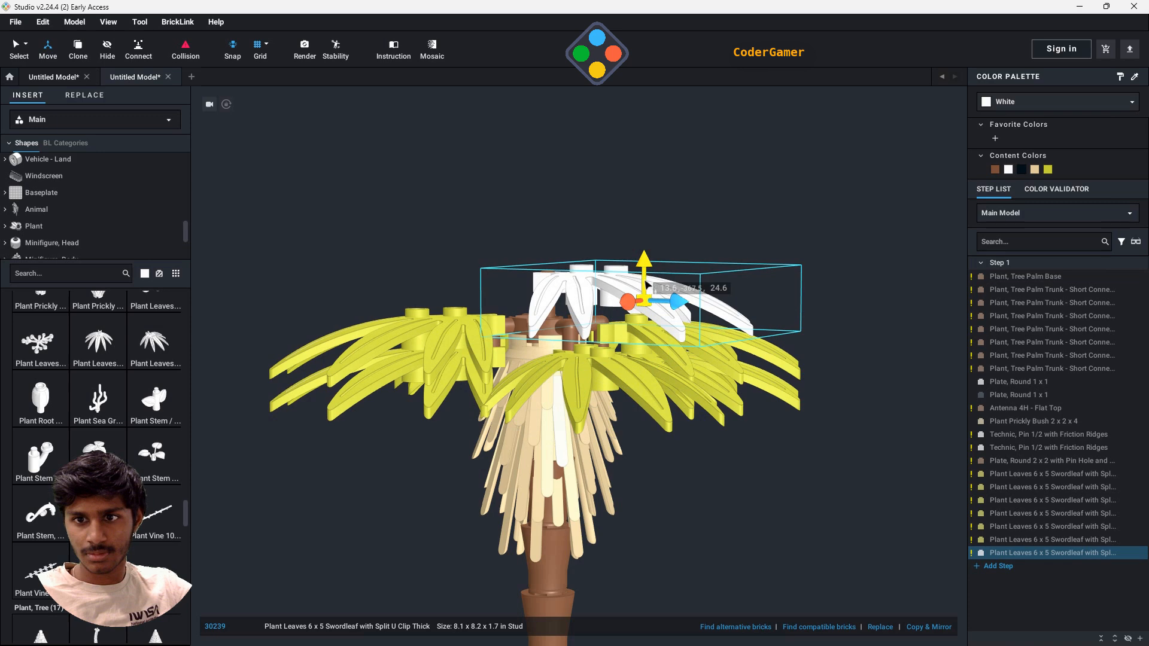
pyautogui.moveTo(646, 284); pyautogui.dragTo(643, 309)
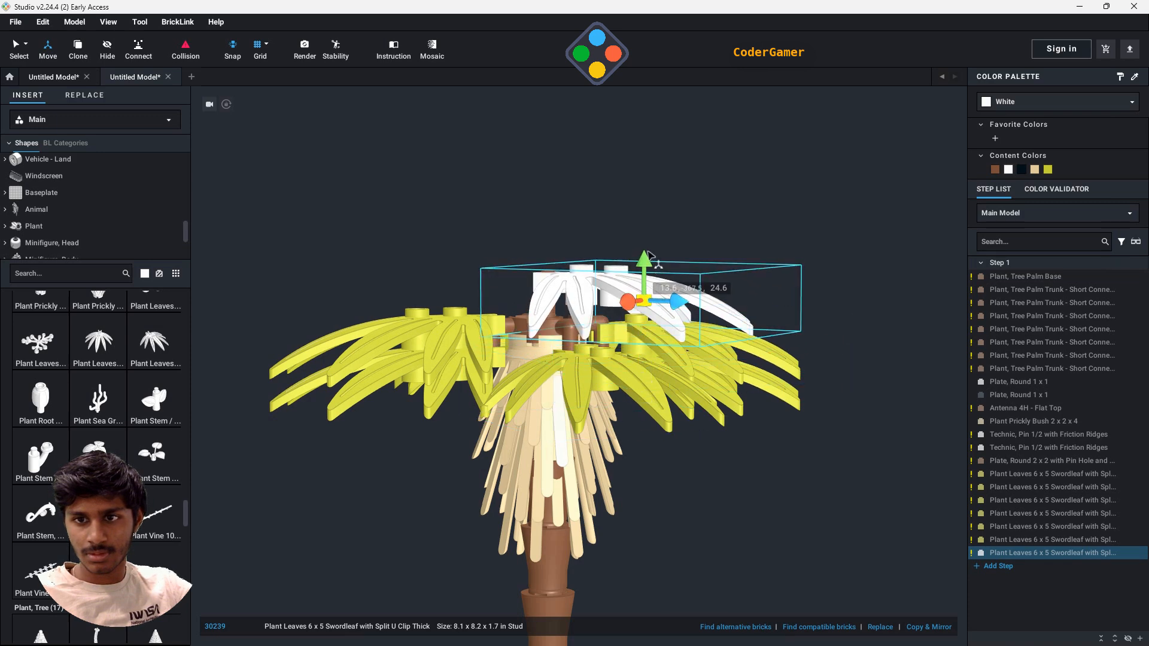
pyautogui.moveTo(646, 257); pyautogui.dragTo(646, 311)
# - Try to move the two stacked Medium Lime leaves on one arm vertically, and deselect them
pyautogui.moveTo(918, 450); pyautogui.dragTo(535, 392, button='right')
pyautogui.click(519, 392)
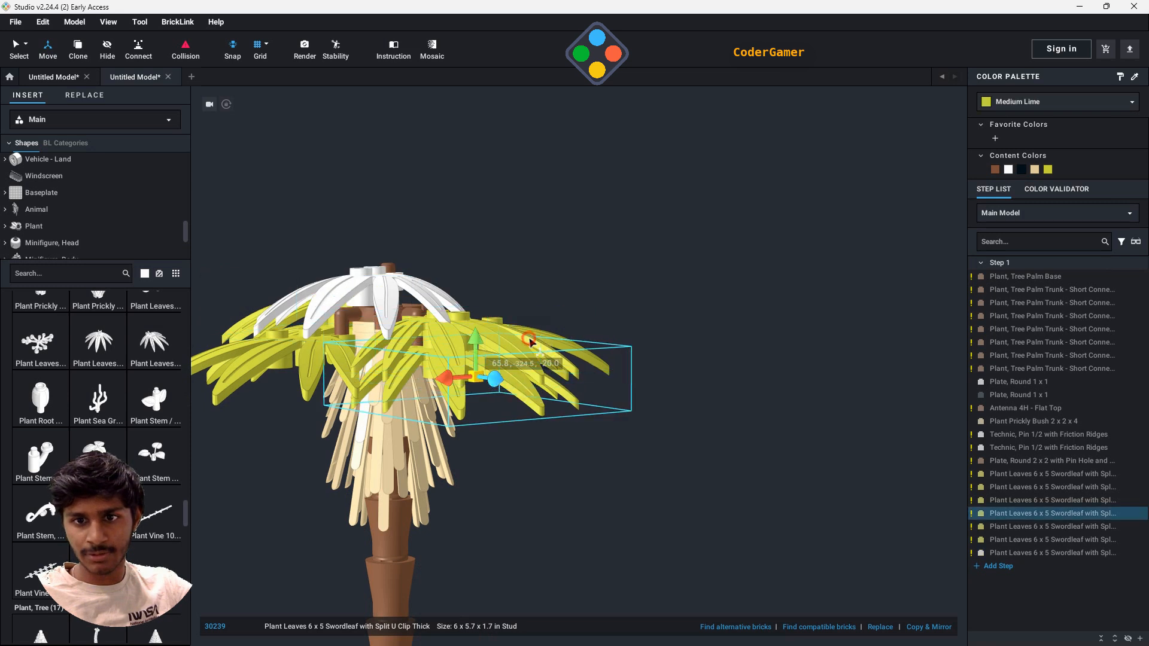
pyautogui.keyDown('ctrl'); pyautogui.click(1039, 525); pyautogui.keyUp('ctrl')
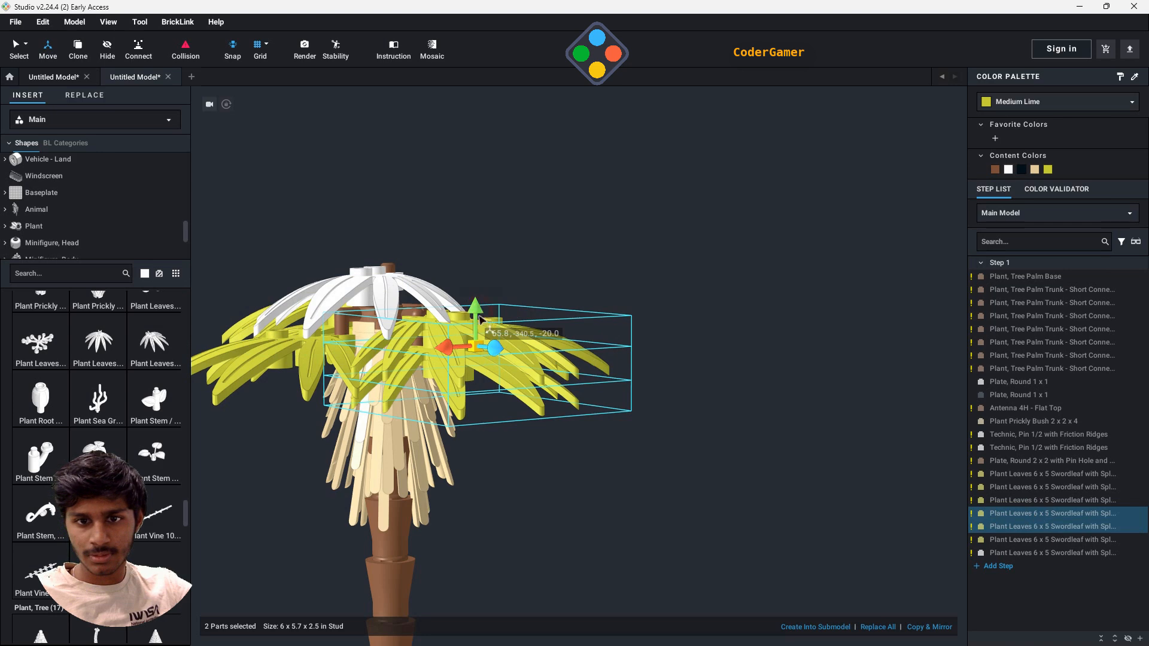
pyautogui.moveTo(486, 328)
pyautogui.mouseDown()
pyautogui.moveTo(471, 355)
pyautogui.moveTo(472, 335)
pyautogui.mouseUp()
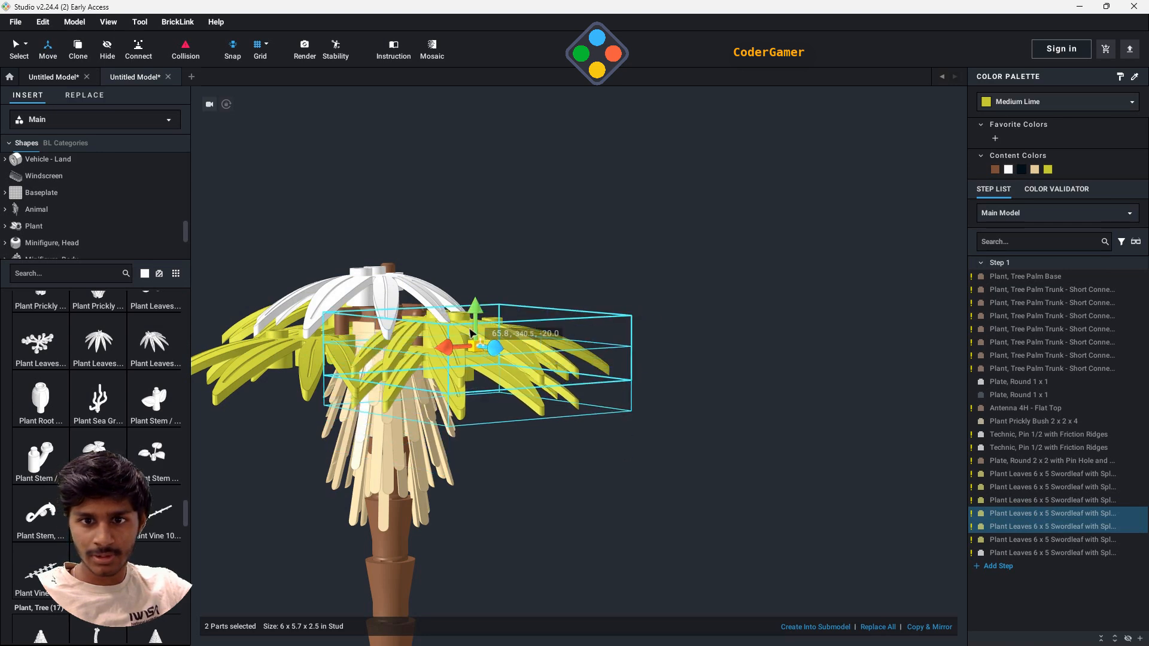
pyautogui.click(616, 470)
# - Raise the white swordleaf toward the tip of the antenna
pyautogui.moveTo(724, 467); pyautogui.dragTo(659, 441, button='right')
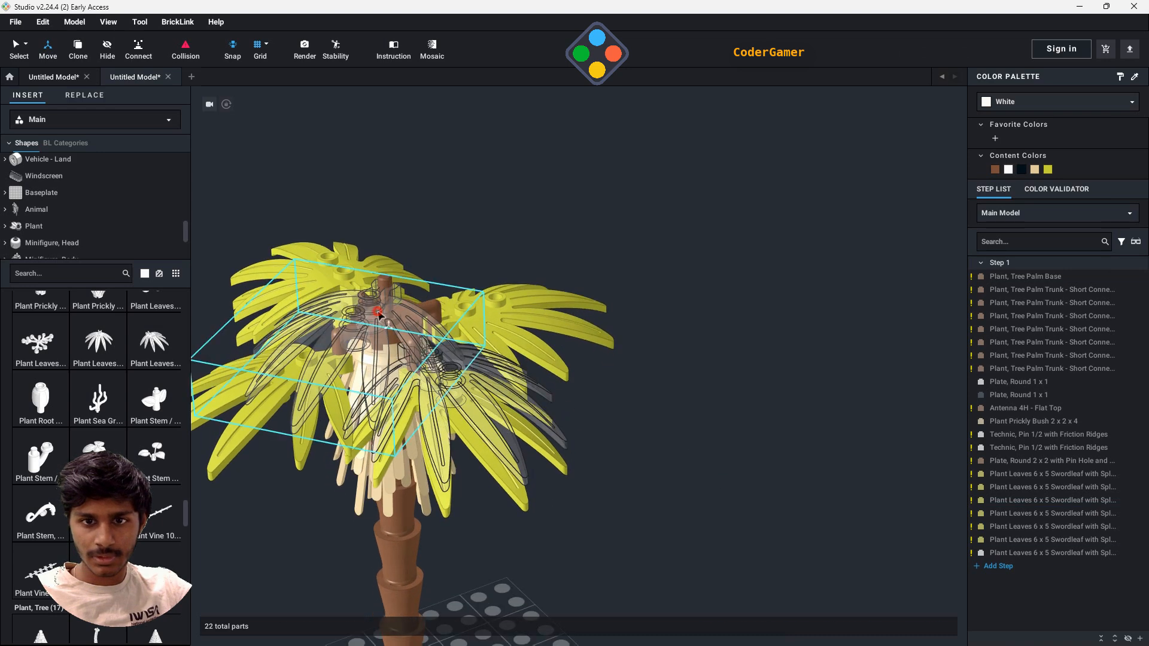
pyautogui.click(378, 313)
pyautogui.moveTo(343, 323); pyautogui.dragTo(343, 310)
pyautogui.moveTo(780, 429); pyautogui.dragTo(677, 281, button='right')
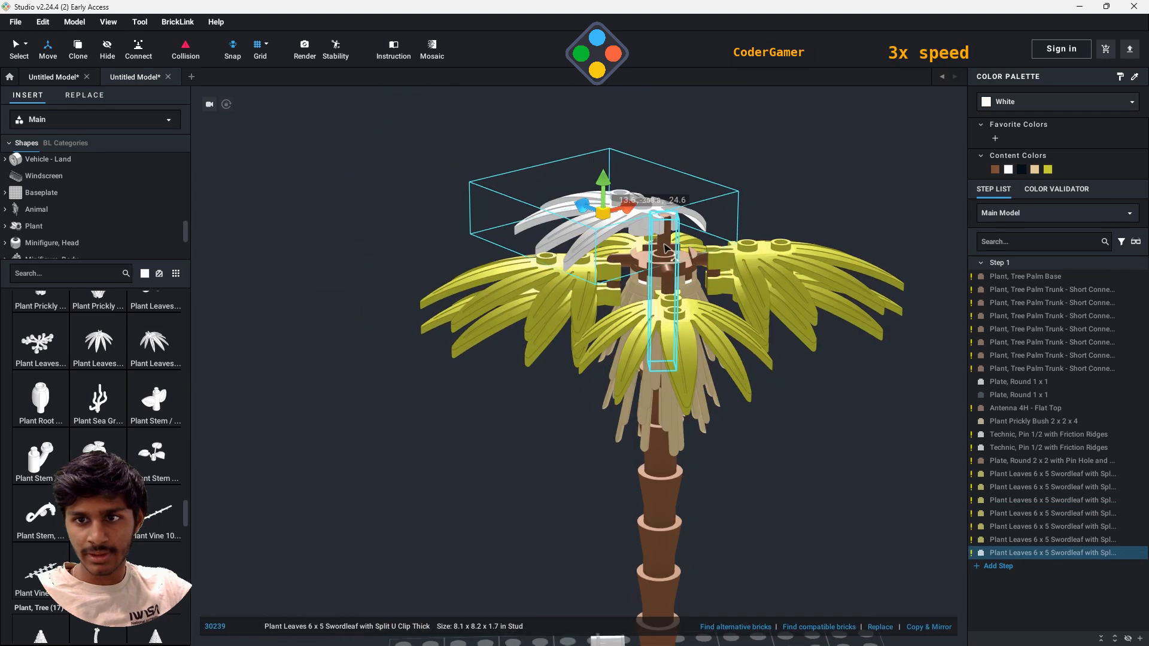
# - Rotate the white swordleaf around the antenna, lower it slightly onto the tip and deselect it
pyautogui.click(667, 248)
pyautogui.moveTo(820, 429); pyautogui.dragTo(618, 421, button='right')
pyautogui.click(619, 421)
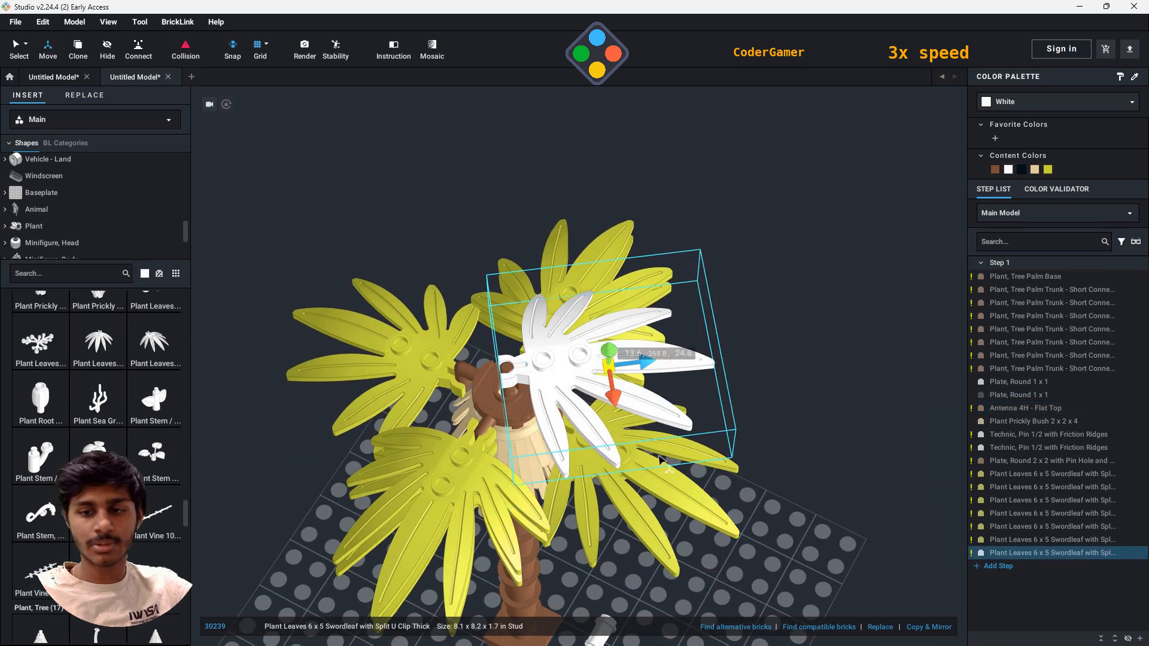
pyautogui.moveTo(576, 390); pyautogui.dragTo(590, 452)
pyautogui.moveTo(589, 452); pyautogui.dragTo(680, 289, button='right')
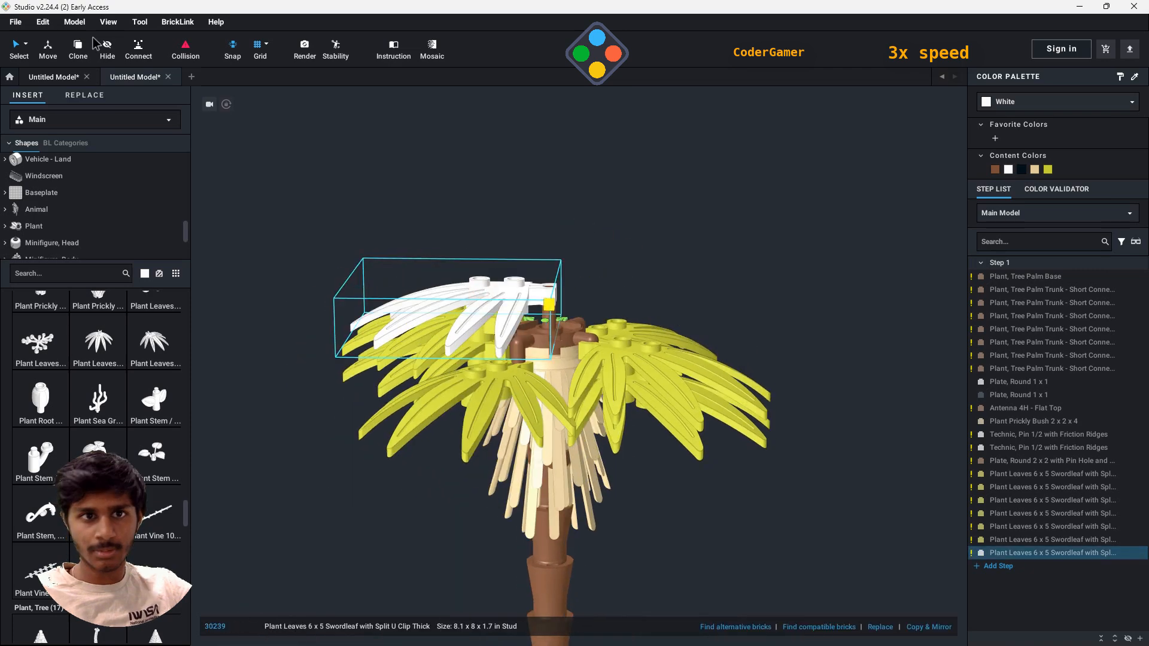
pyautogui.moveTo(454, 273); pyautogui.dragTo(529, 340)
pyautogui.click(712, 282)
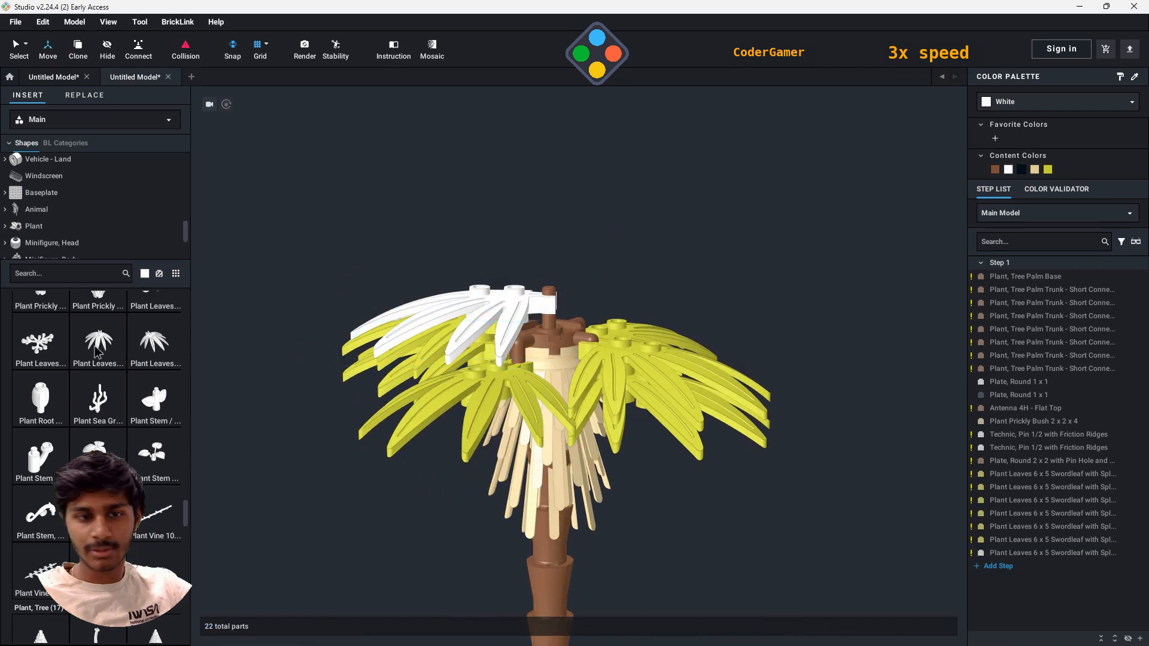
# - Turn a second white swordleaf and clip it onto the antenna, facing away from the first white one
pyautogui.click(110, 352)
pyautogui.moveTo(566, 318); pyautogui.dragTo(688, 380, button='right')
pyautogui.press('Right')
pyautogui.press('Right')
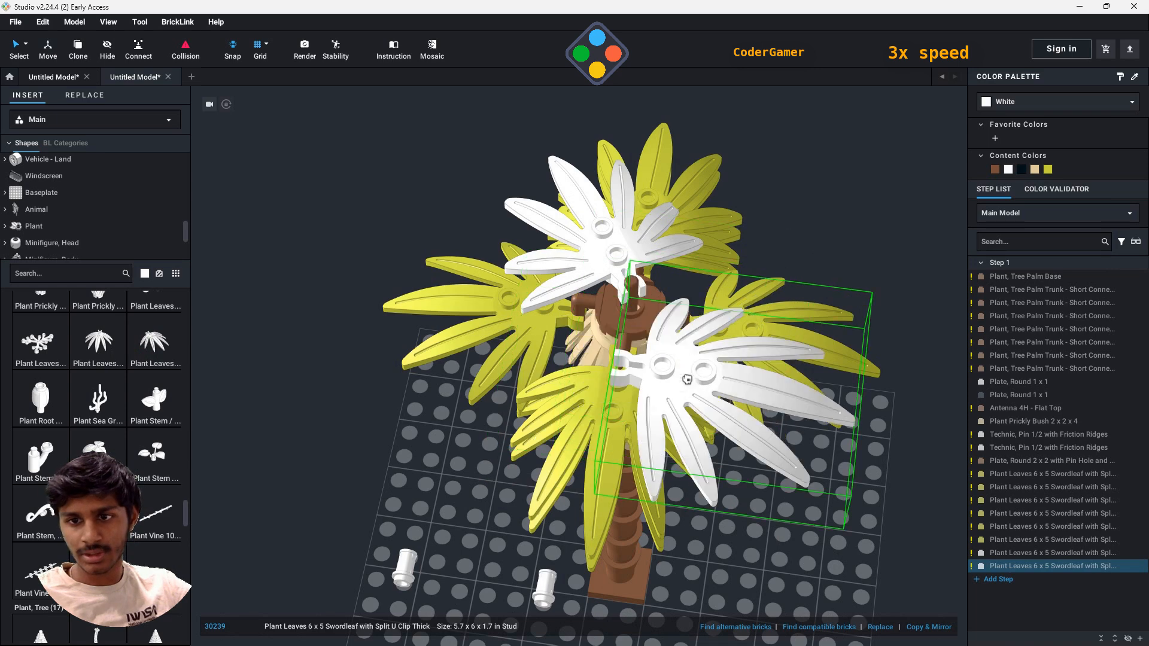
pyautogui.press('Right')
pyautogui.click(629, 342)
pyautogui.press('Escape')
# - Try to rotate the second white swordleaf around the antenna and undo the rotation
pyautogui.click(620, 410)
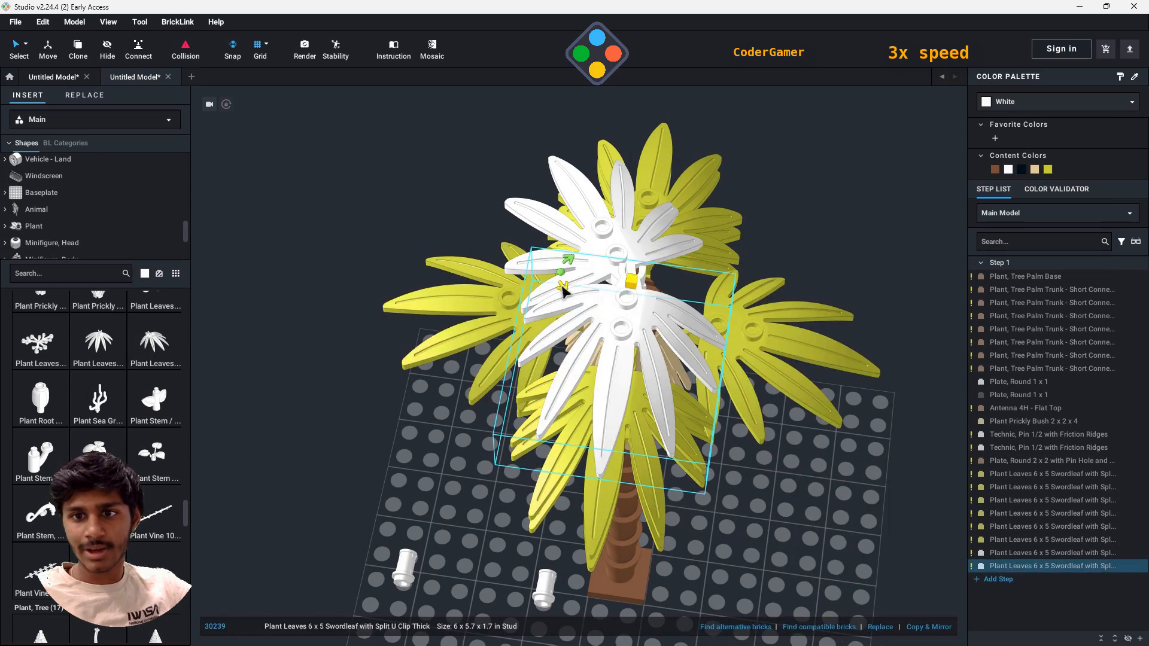
pyautogui.click(561, 284)
pyautogui.hotkey('ctrl', 'z')
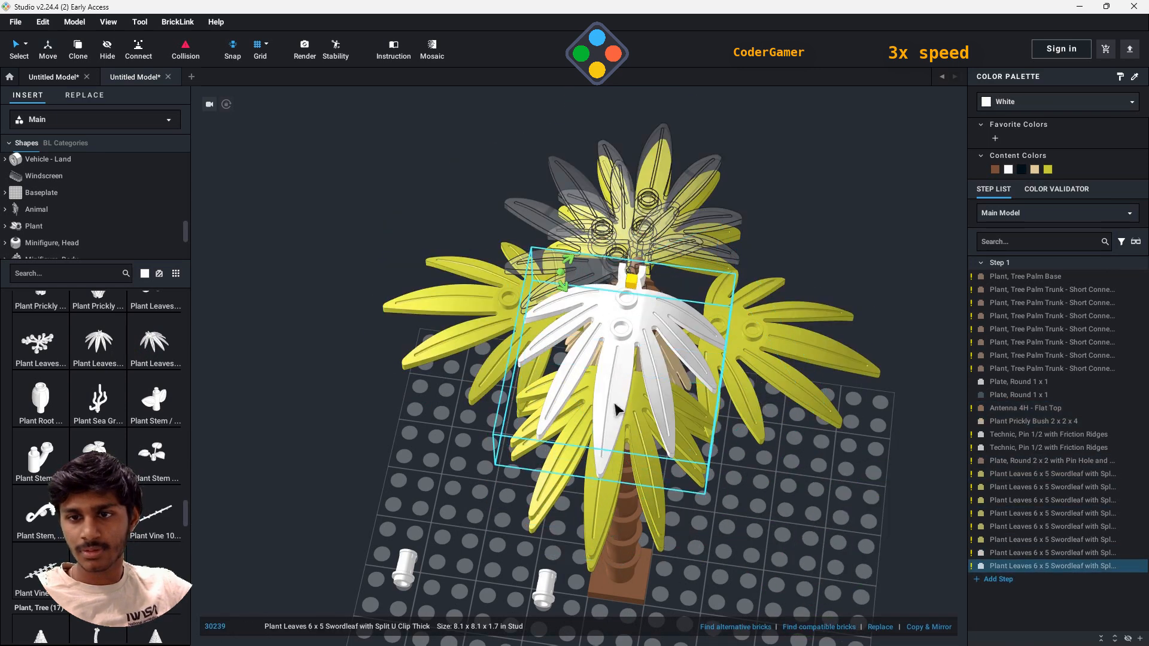
# - Rotate the second white swordleaf around the antenna so it spreads sideways from the first white one
pyautogui.click(656, 180)
pyautogui.click(647, 461)
pyautogui.click(620, 389)
pyautogui.click(563, 289)
pyautogui.click(656, 180)
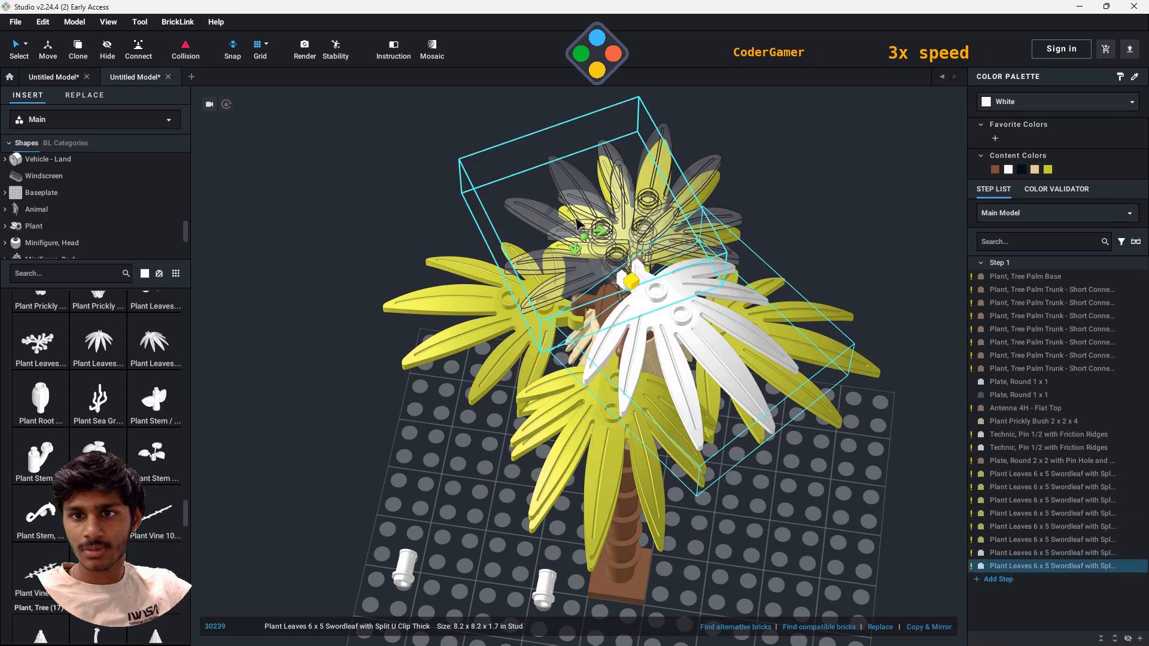
# - Raise both white swordleaf pieces level with the tip of the antenna
pyautogui.click(663, 137)
pyautogui.moveTo(841, 548); pyautogui.dragTo(789, 480, button='right')
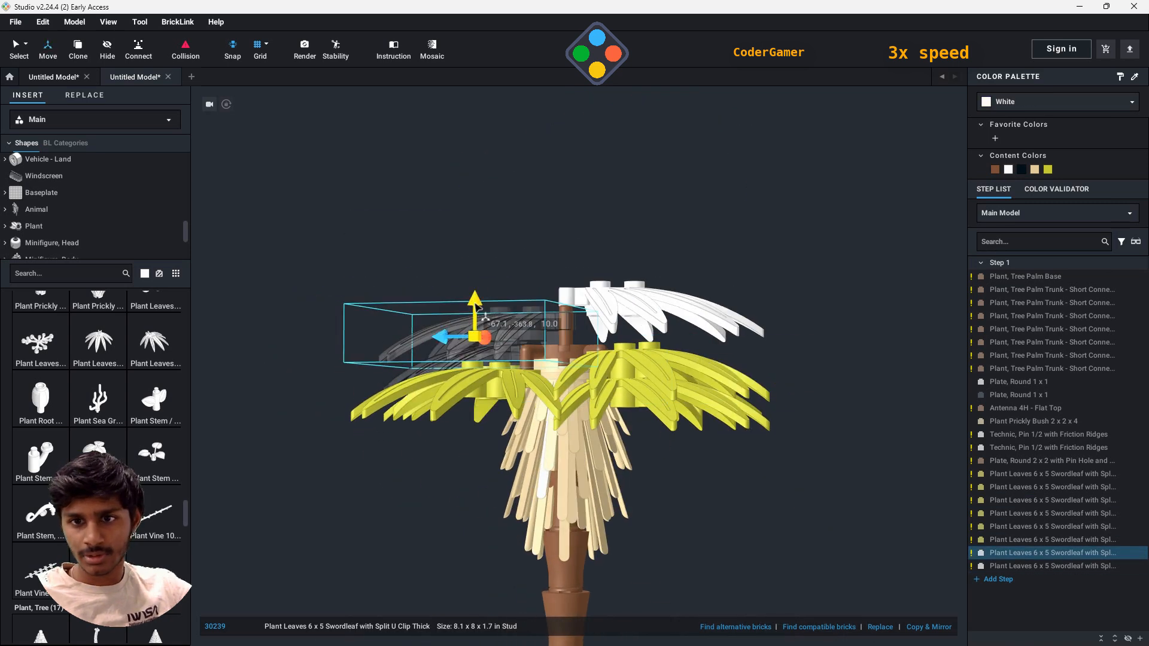
pyautogui.click(1052, 568)
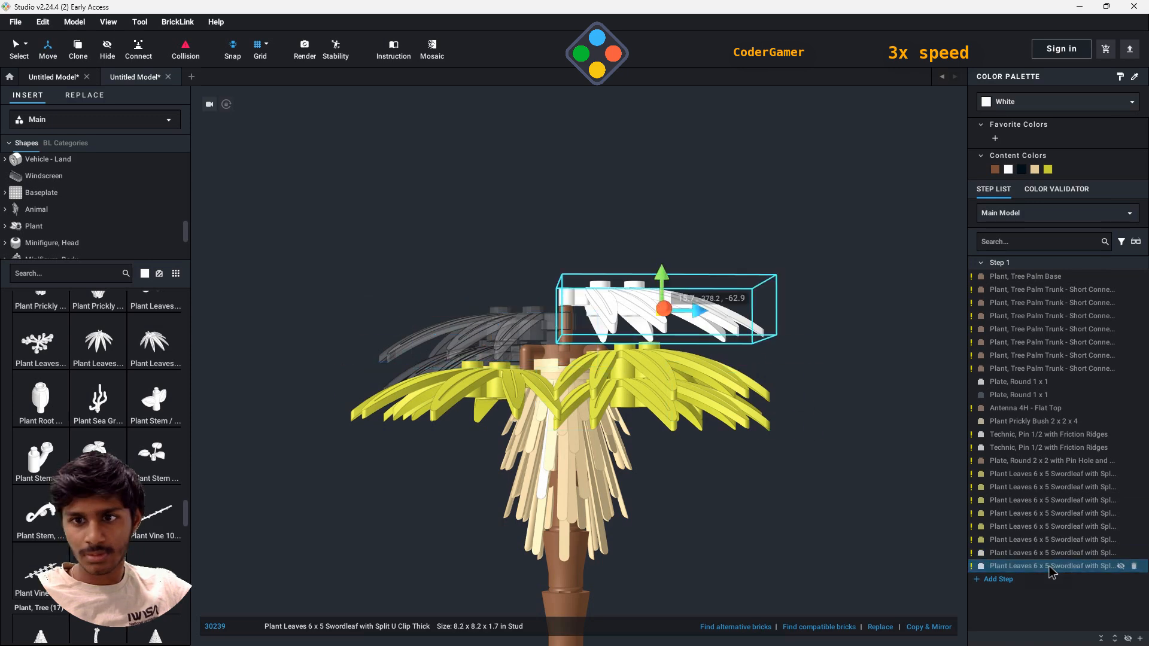
pyautogui.click(1052, 554)
pyautogui.moveTo(474, 325); pyautogui.dragTo(470, 306)
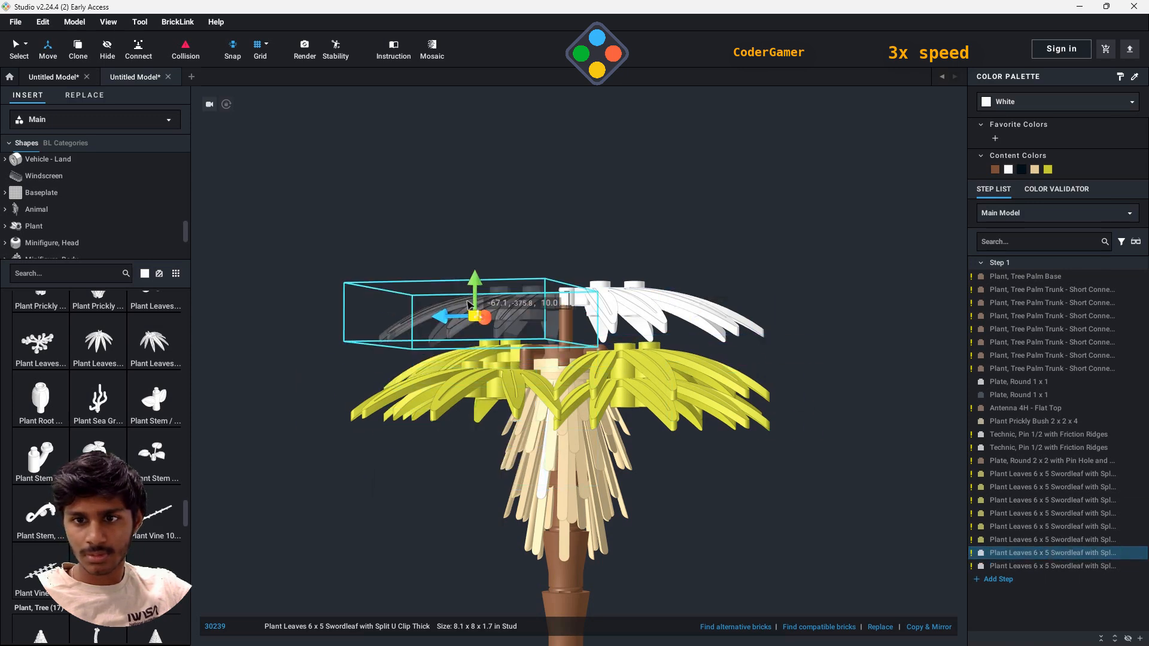
pyautogui.click(650, 306)
pyautogui.moveTo(662, 275); pyautogui.dragTo(663, 261)
pyautogui.moveTo(623, 202); pyautogui.dragTo(528, 289, button='right')
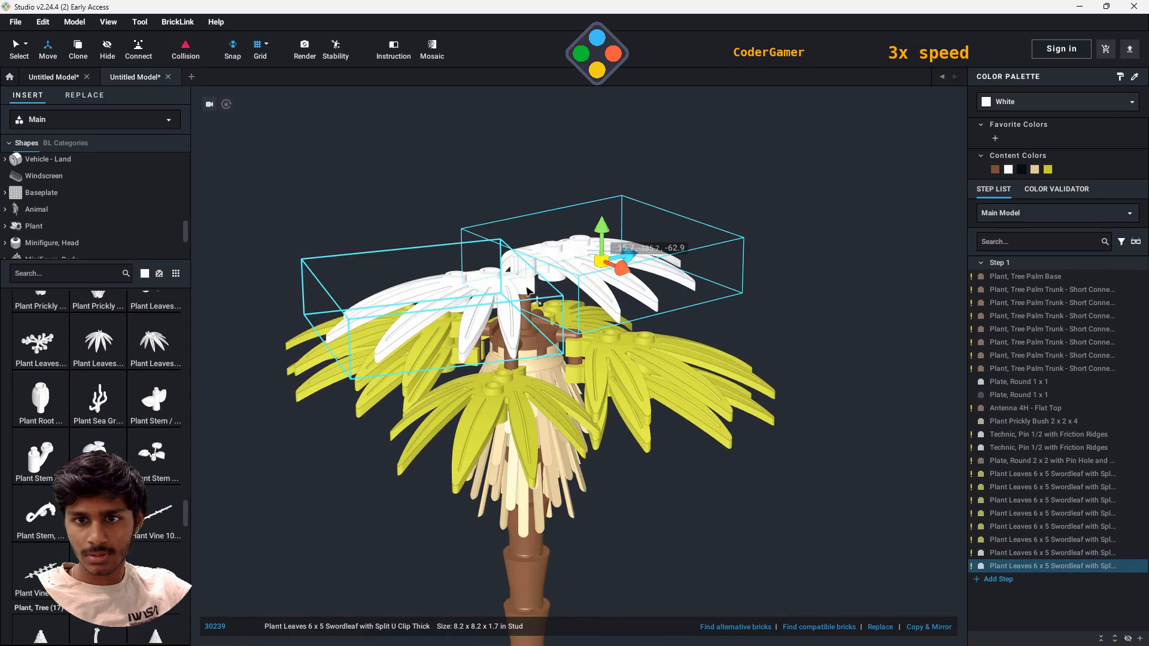
# - Delete the second white swordleaf and try to turn and reclip the remaining white one on the antenna
pyautogui.click(389, 312)
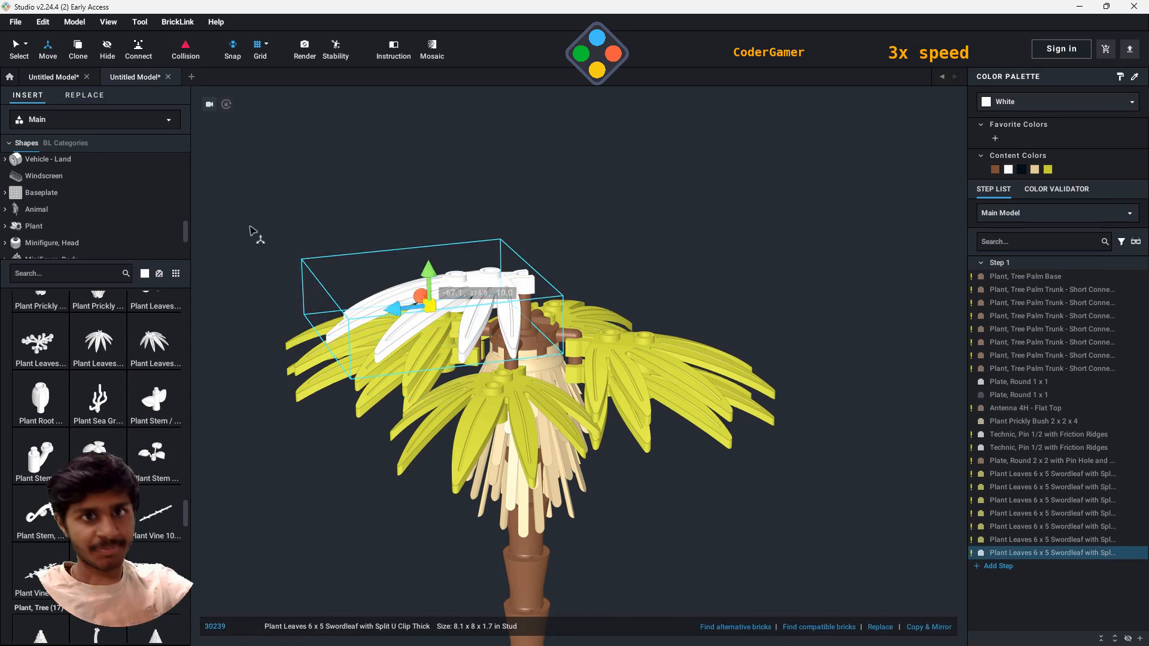
pyautogui.click(27, 55)
pyautogui.moveTo(461, 300); pyautogui.dragTo(534, 293)
pyautogui.moveTo(534, 293); pyautogui.dragTo(472, 324, button='right')
pyautogui.moveTo(473, 324); pyautogui.dragTo(635, 248)
pyautogui.moveTo(898, 430); pyautogui.dragTo(592, 336, button='right')
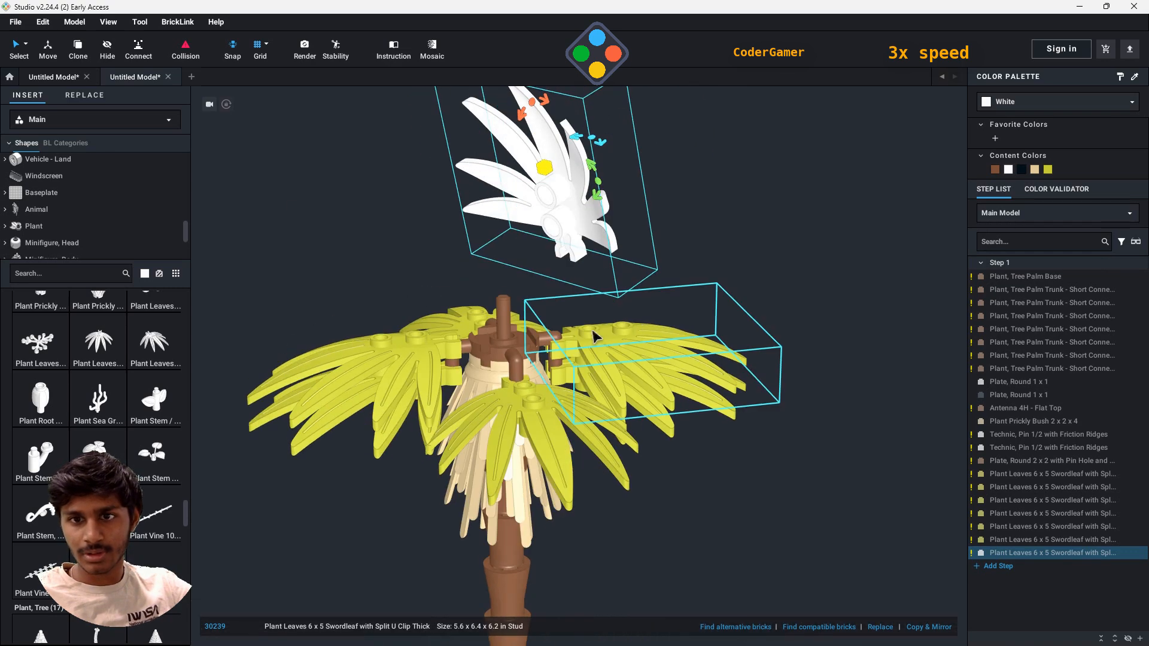
pyautogui.moveTo(571, 240); pyautogui.dragTo(483, 297)
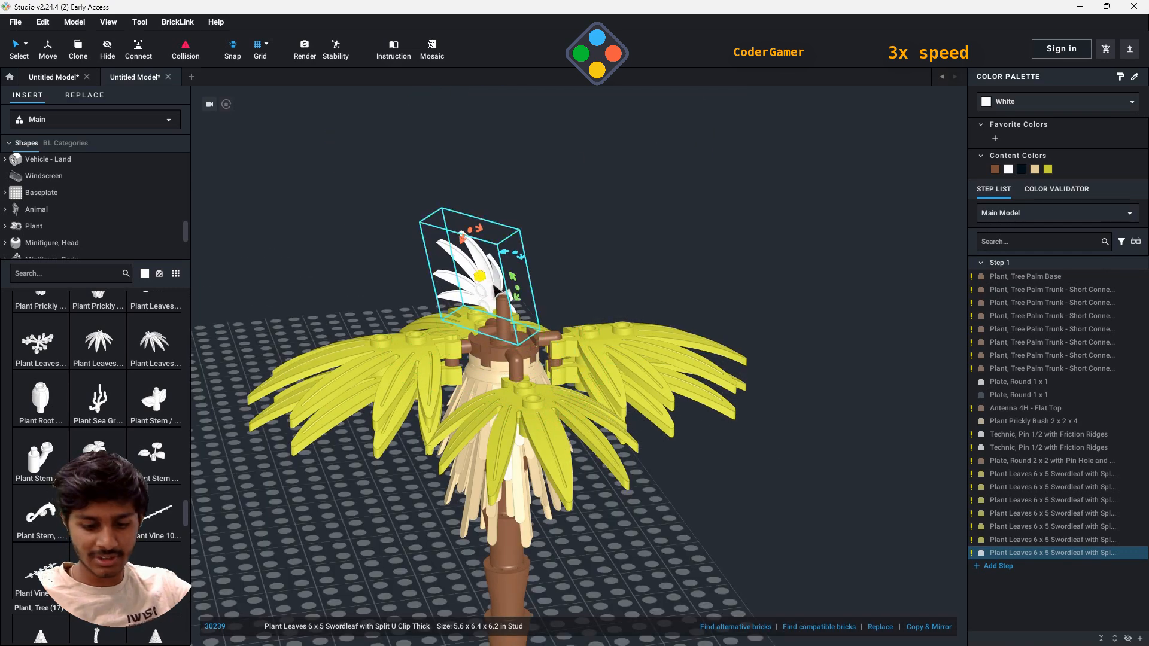
# - Delete the remaining white swordleaf and fit a white Plant Plate, Round 1 x 1 with Curved, Upright Leaf onto the antenna
pyautogui.press('Delete')
pyautogui.scroll(-1, 133, 419)
pyautogui.scroll(5, 133, 419)
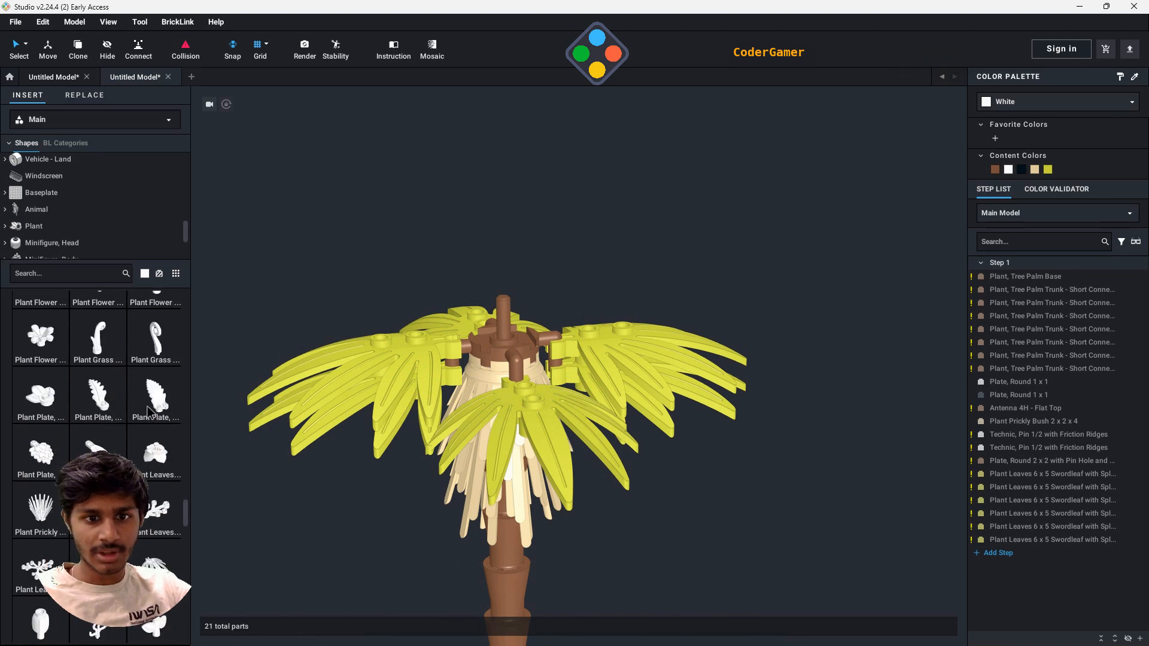
pyautogui.moveTo(108, 406); pyautogui.dragTo(509, 331)
pyautogui.moveTo(646, 339); pyautogui.dragTo(683, 363, button='right')
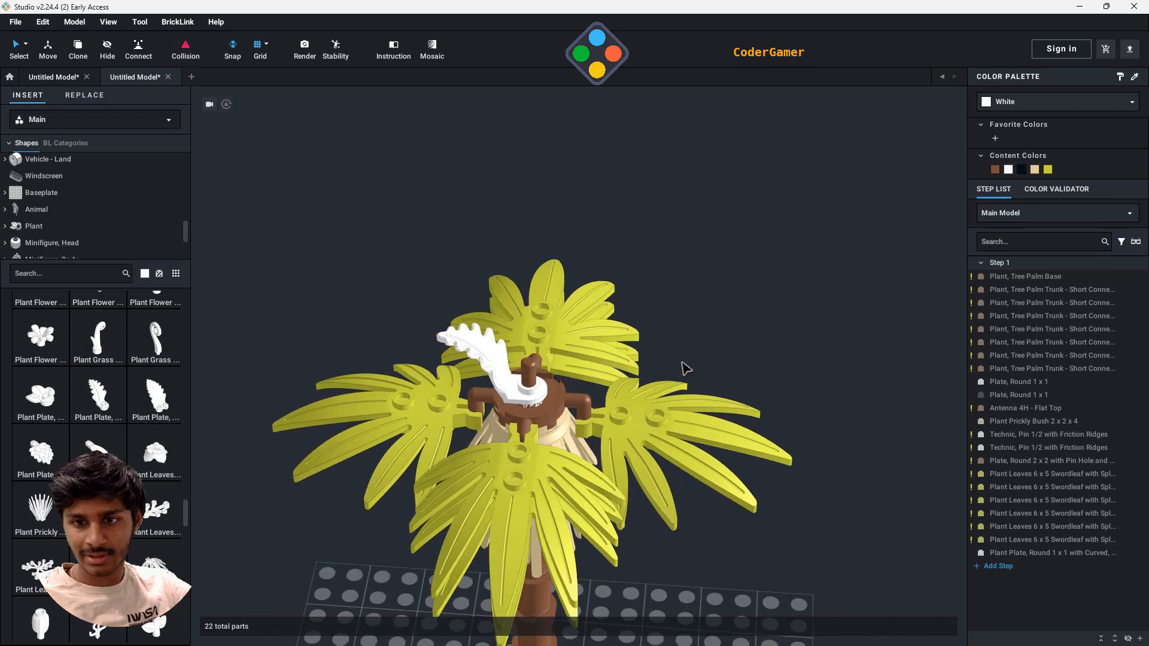
# - Add a second white upright leaf plate on the antenna and rotate it about 240 degrees around the antenna
pyautogui.click(476, 350)
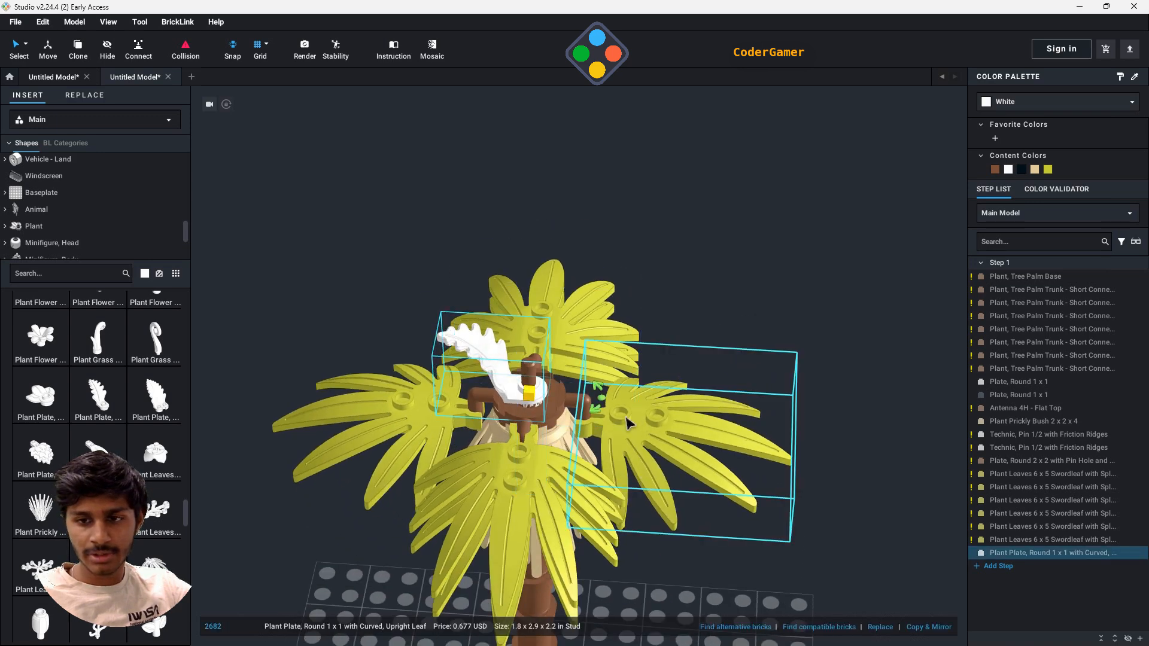
pyautogui.click(594, 410)
pyautogui.click(491, 362)
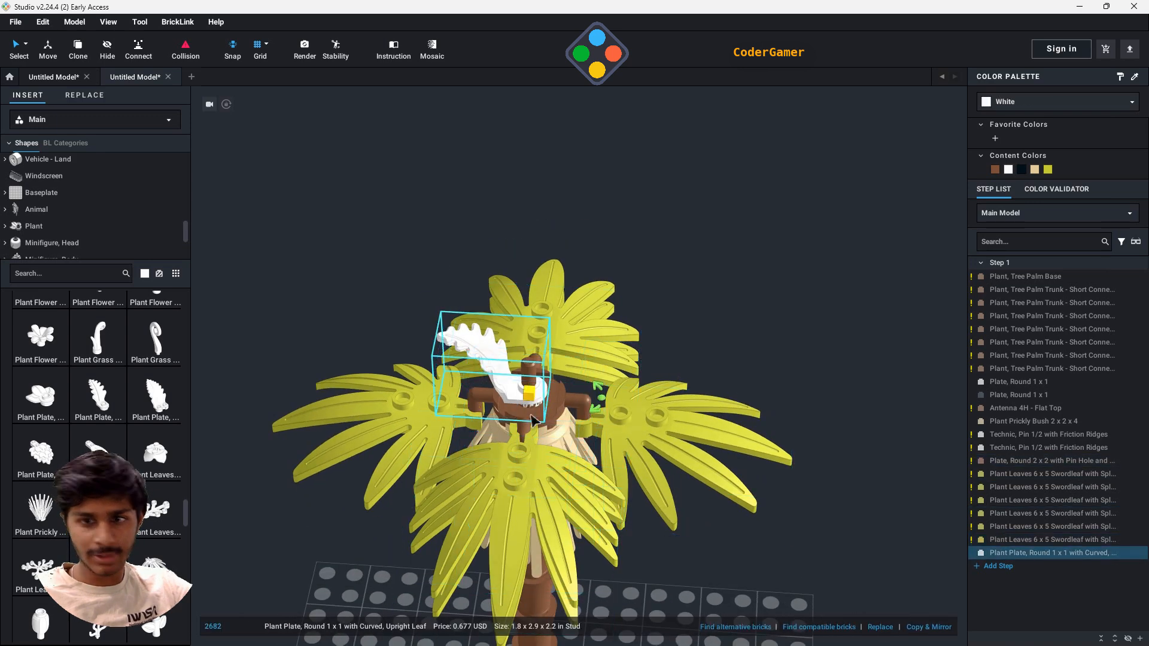
pyautogui.click(137, 398)
pyautogui.click(531, 384)
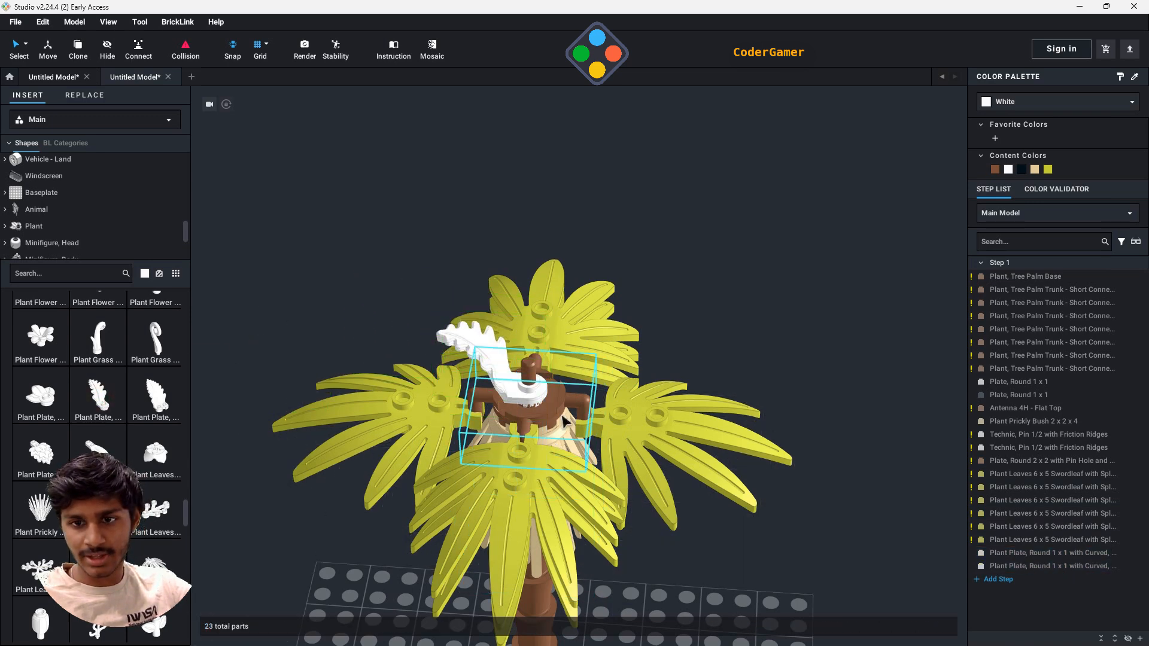
pyautogui.click(461, 335)
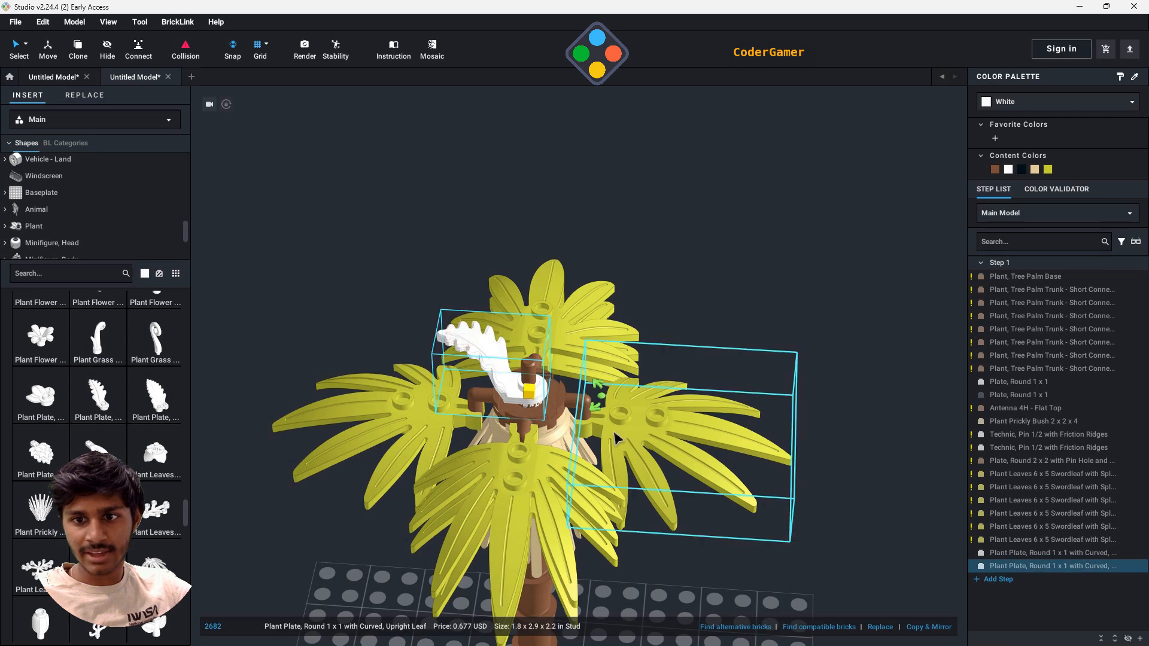
pyautogui.moveTo(593, 409); pyautogui.dragTo(492, 427)
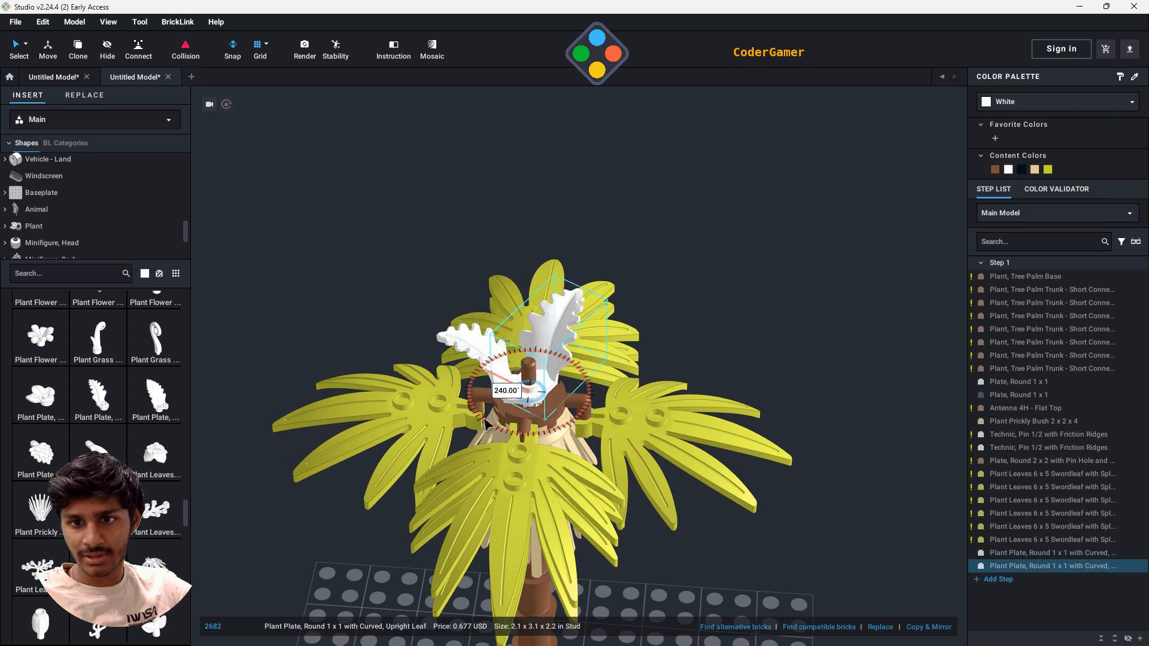
# - Raise the second upright leaf along the antenna so it sits above the first one, and deselect it
pyautogui.scroll(5, 514, 407)
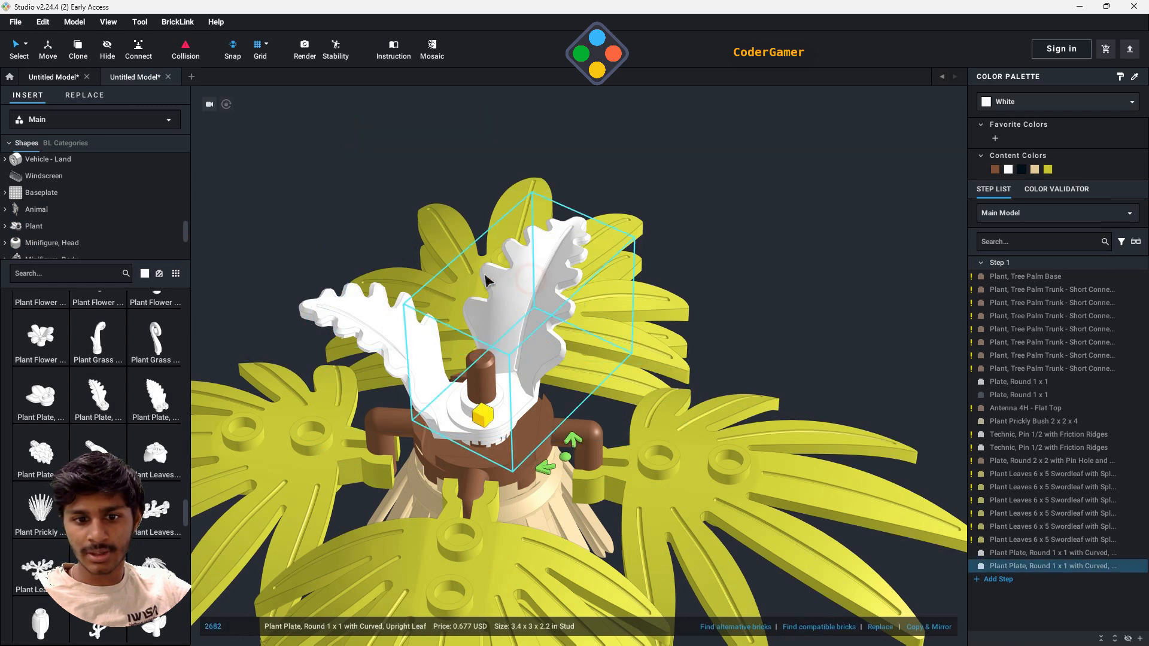
pyautogui.click(46, 47)
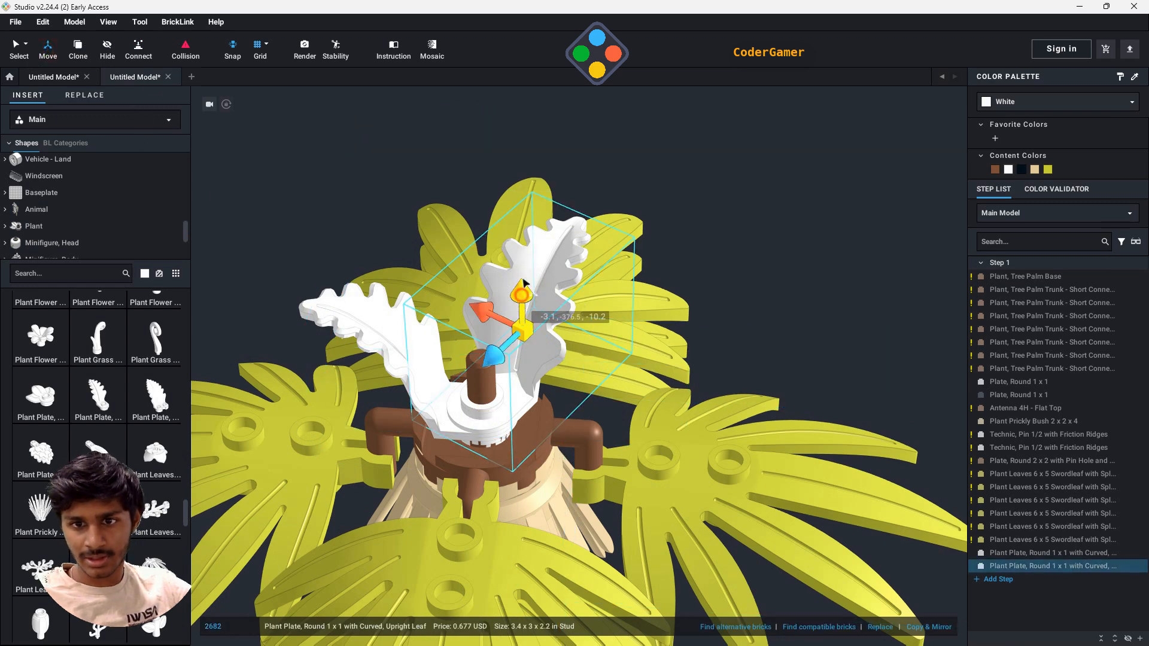
pyautogui.moveTo(523, 282); pyautogui.dragTo(522, 260)
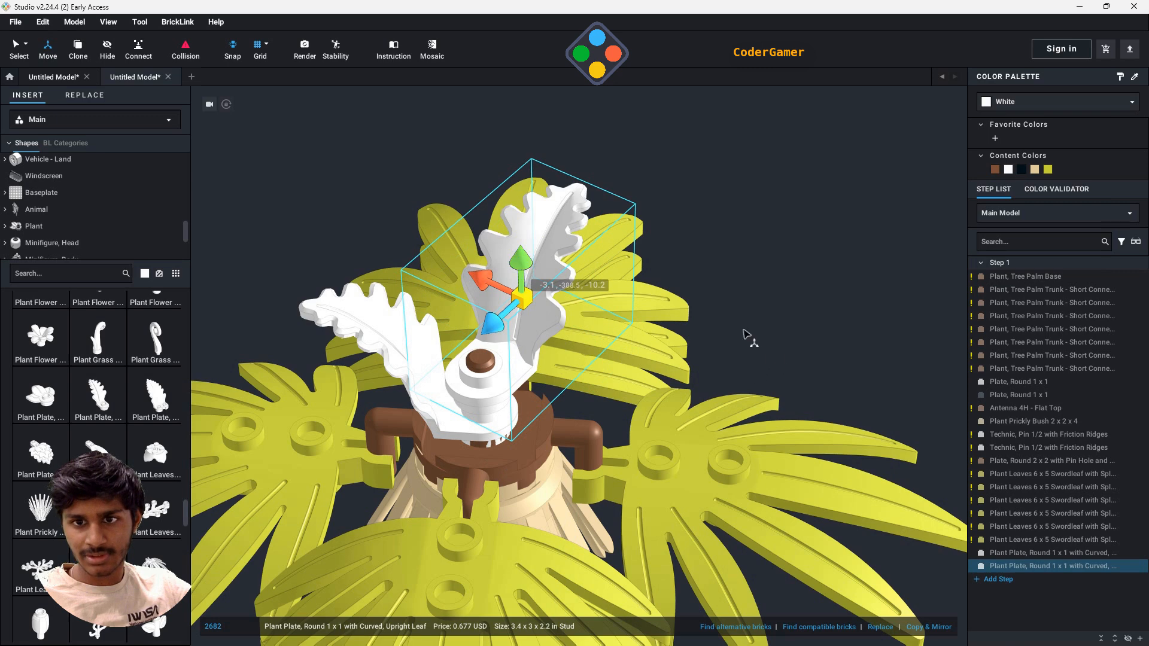
pyautogui.click(882, 328)
pyautogui.scroll(-5, 798, 367)
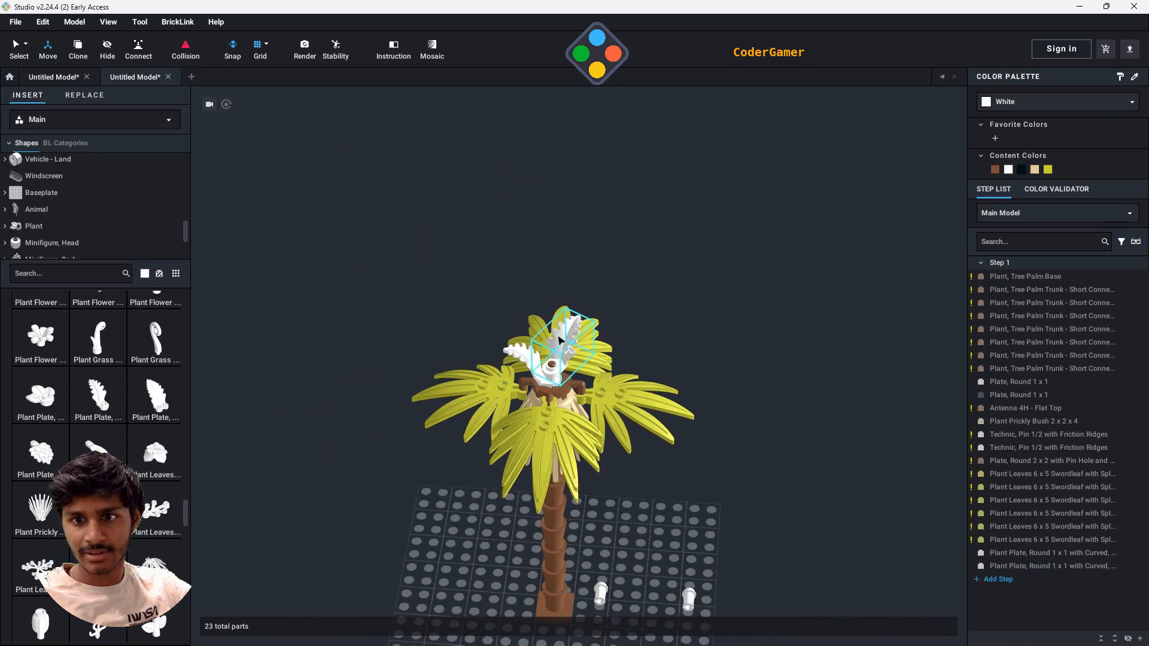
# - Recolor both white upright leaf plates Medium Lime
pyautogui.click(561, 341)
pyautogui.click(508, 352)
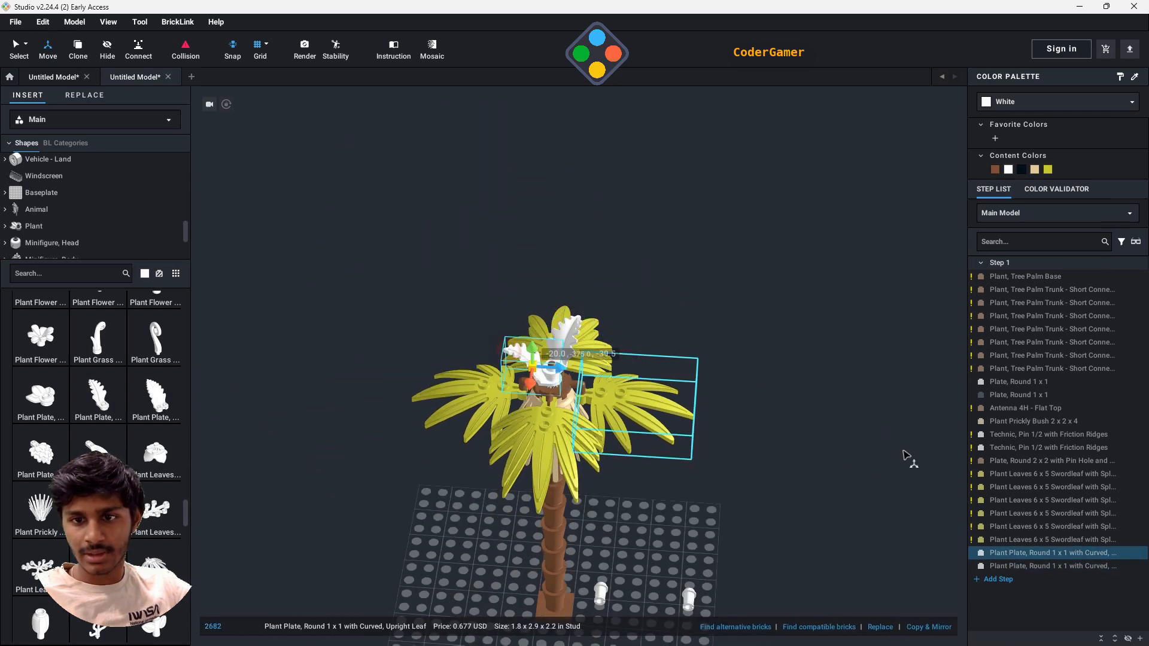
pyautogui.click(1049, 169)
pyautogui.click(655, 363)
pyautogui.click(563, 339)
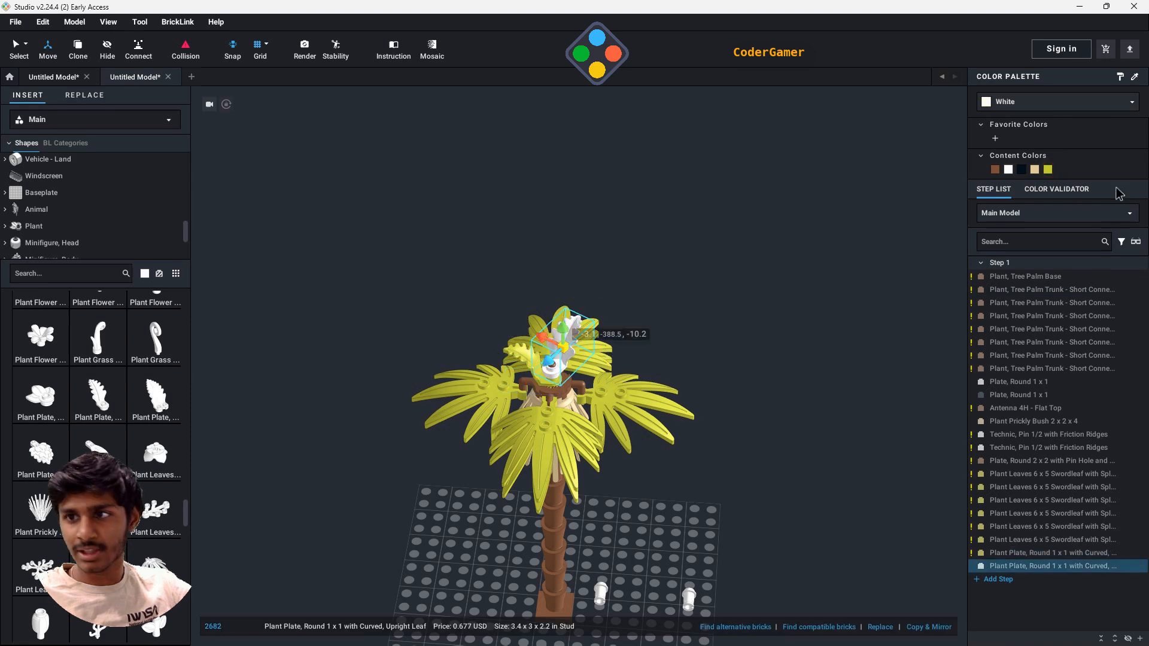
pyautogui.click(779, 373)
# - Try to move the upper upright leaf vertically along the antenna and undo the move
pyautogui.moveTo(796, 375); pyautogui.dragTo(606, 385, button='right')
pyautogui.click(566, 374)
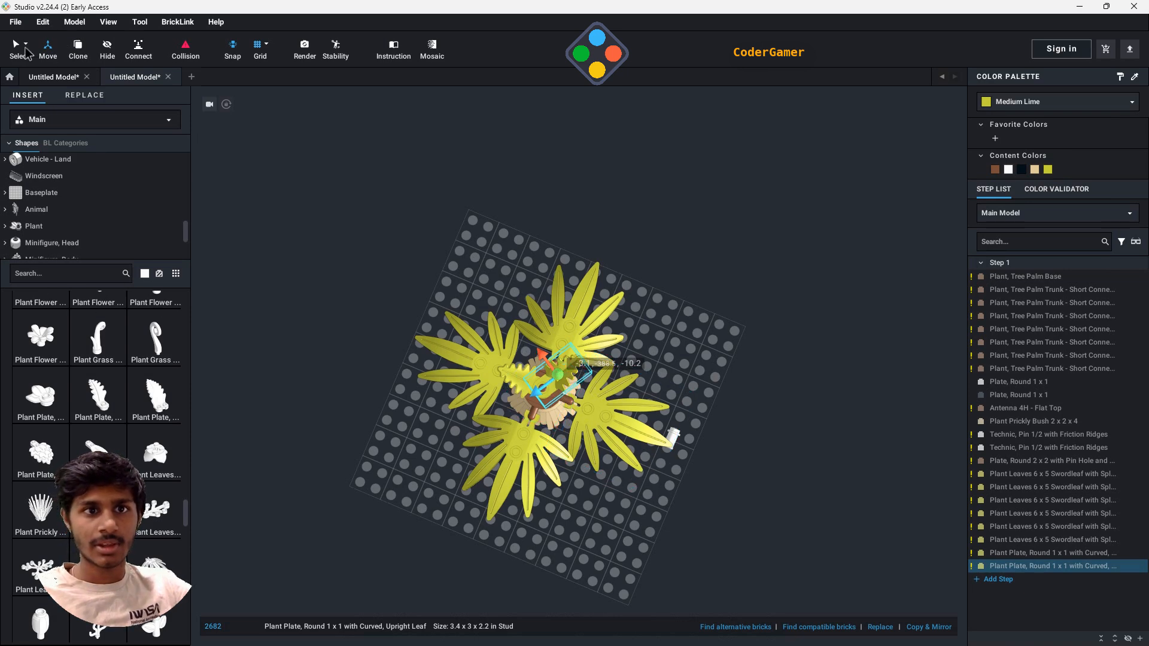
pyautogui.moveTo(804, 446); pyautogui.dragTo(770, 372, button='right')
pyautogui.scroll(10, 626, 300)
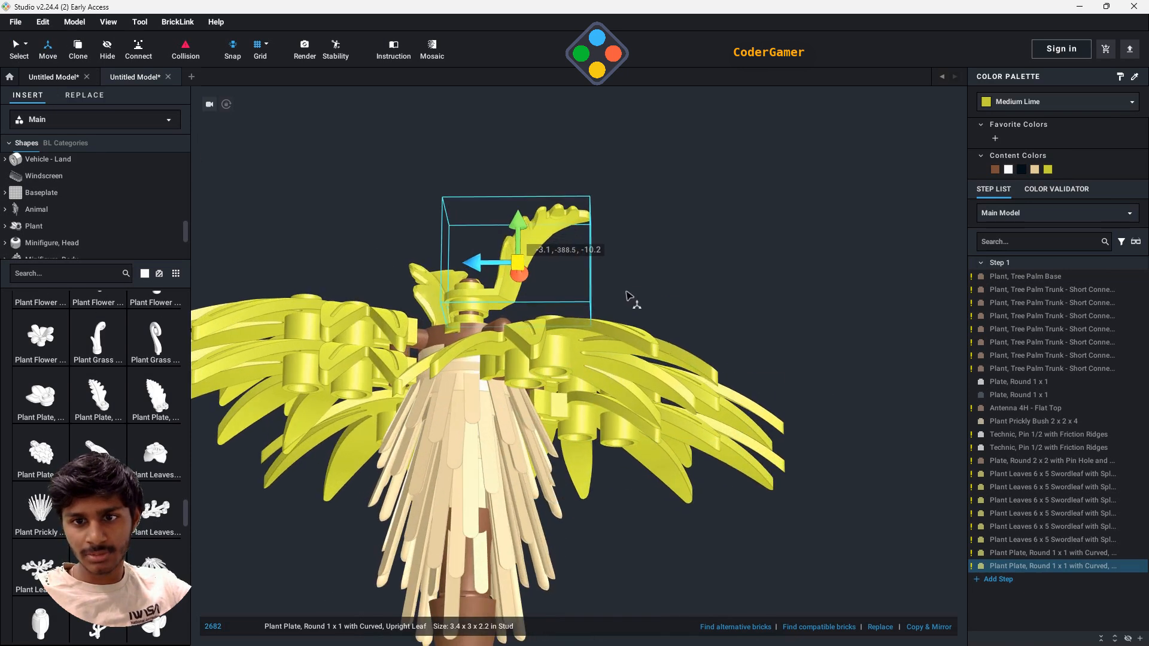
pyautogui.moveTo(684, 294); pyautogui.dragTo(416, 164, button='right')
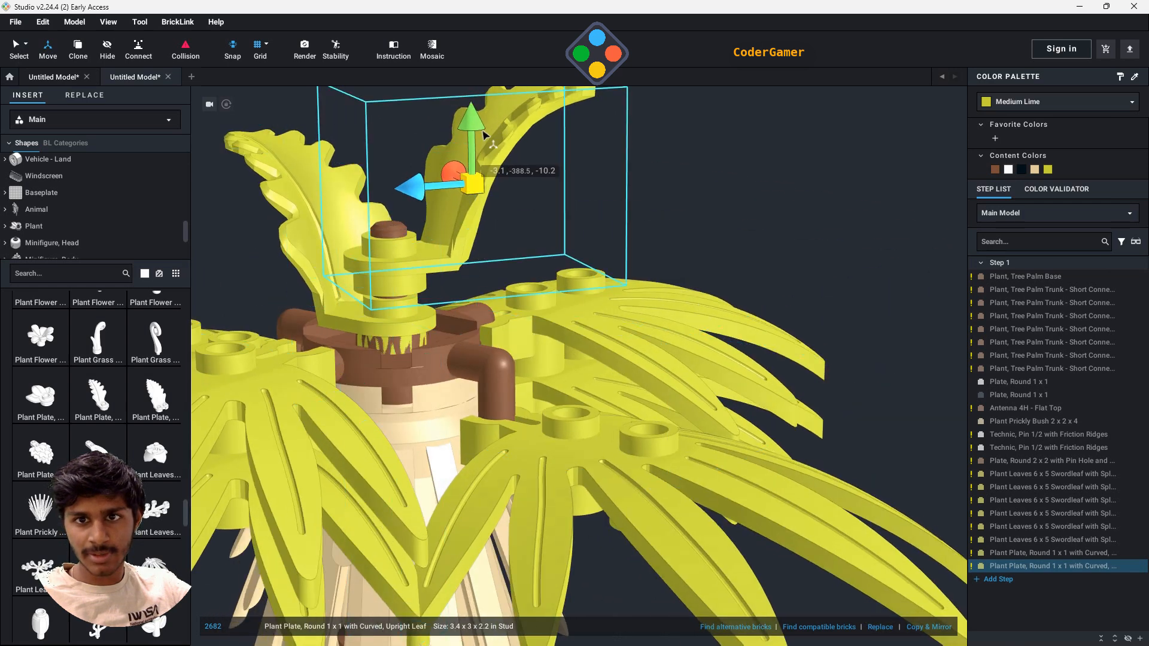
pyautogui.moveTo(473, 130); pyautogui.dragTo(473, 159)
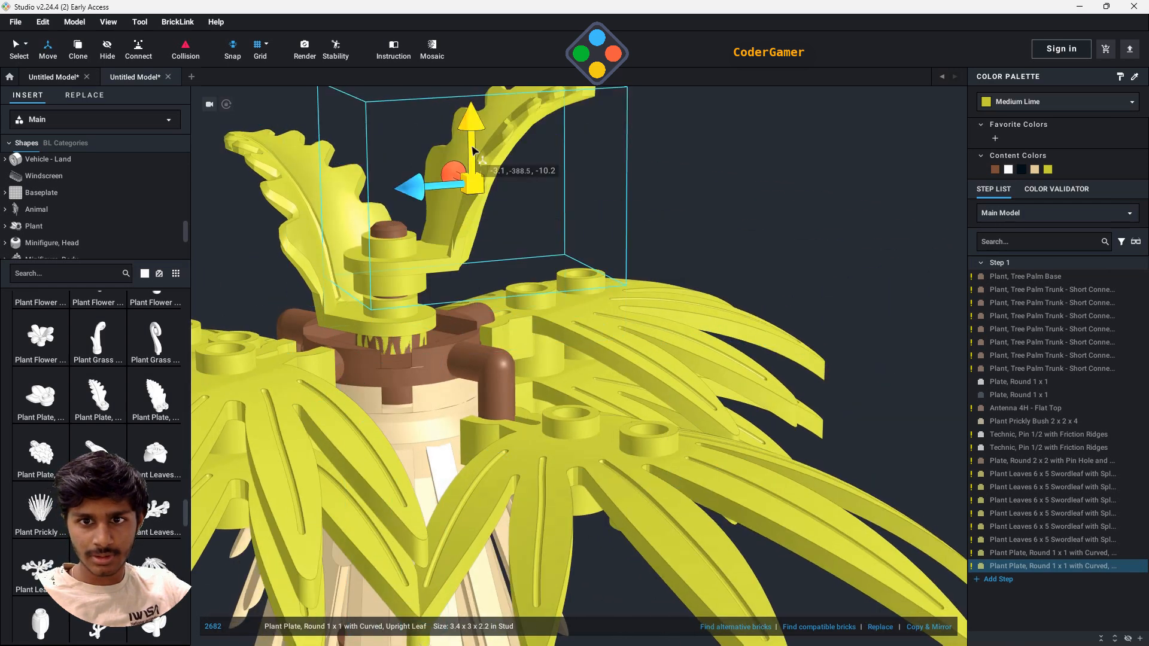
pyautogui.hotkey('ctrl', 'z')
# - Raise the upper upright leaf clear of the antenna tip, and lift both upright leaves together
pyautogui.click(459, 193)
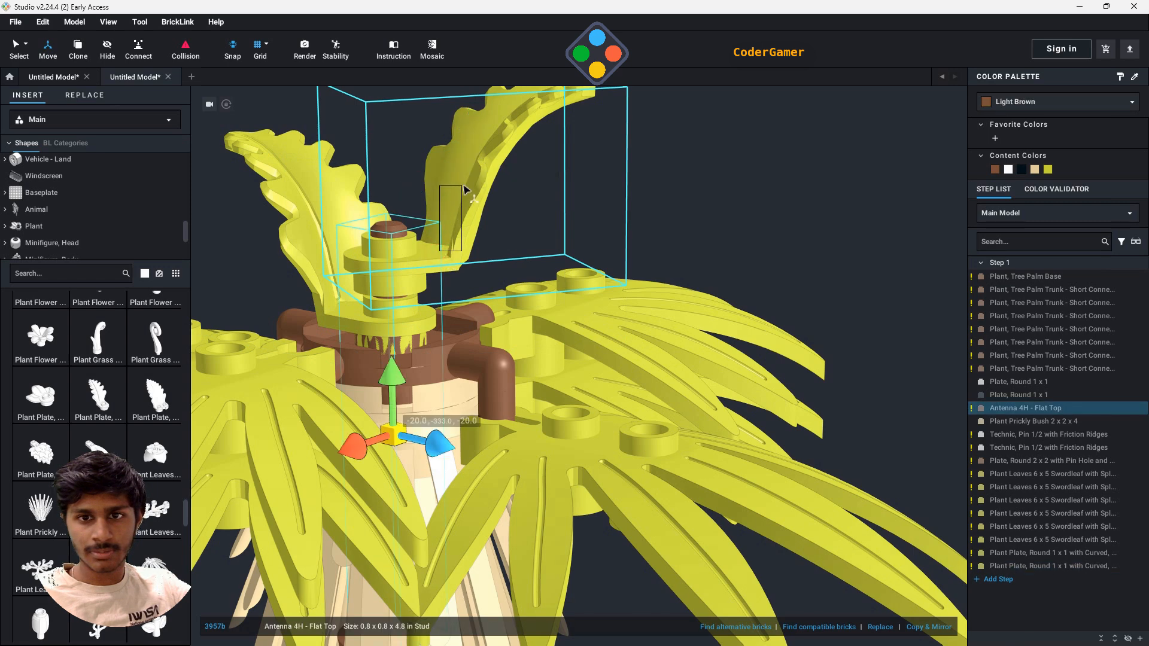
pyautogui.click(470, 193)
pyautogui.moveTo(471, 125); pyautogui.dragTo(480, 71)
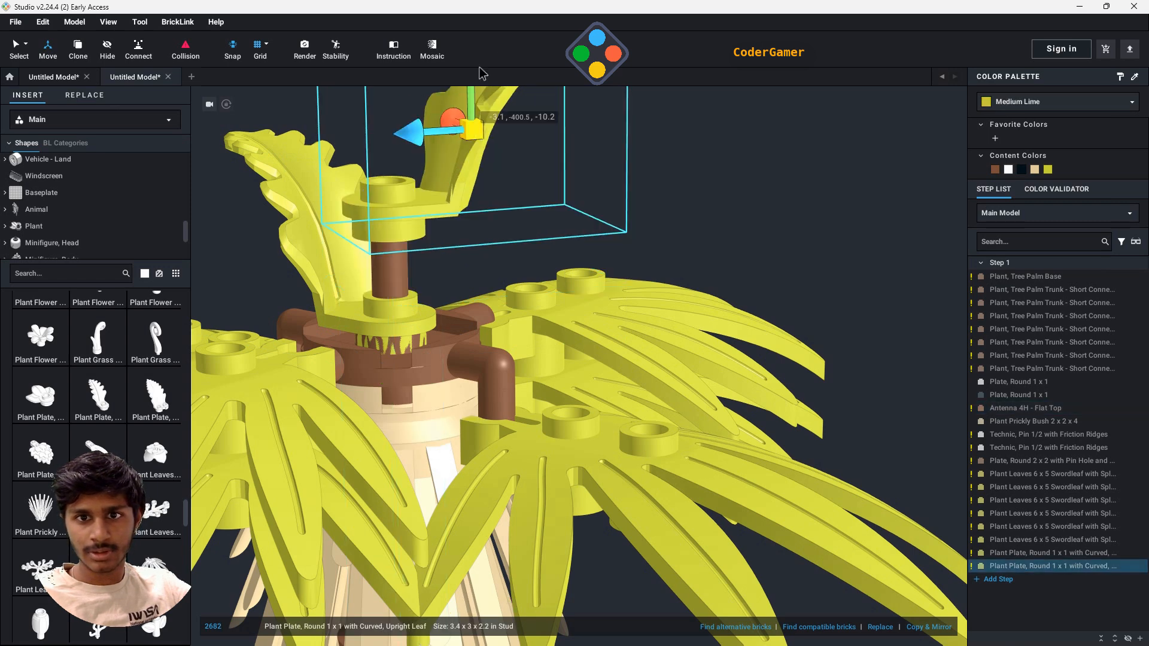
pyautogui.scroll(-3, 584, 347)
pyautogui.scroll(-2, 585, 347)
pyautogui.moveTo(536, 190); pyautogui.dragTo(537, 166)
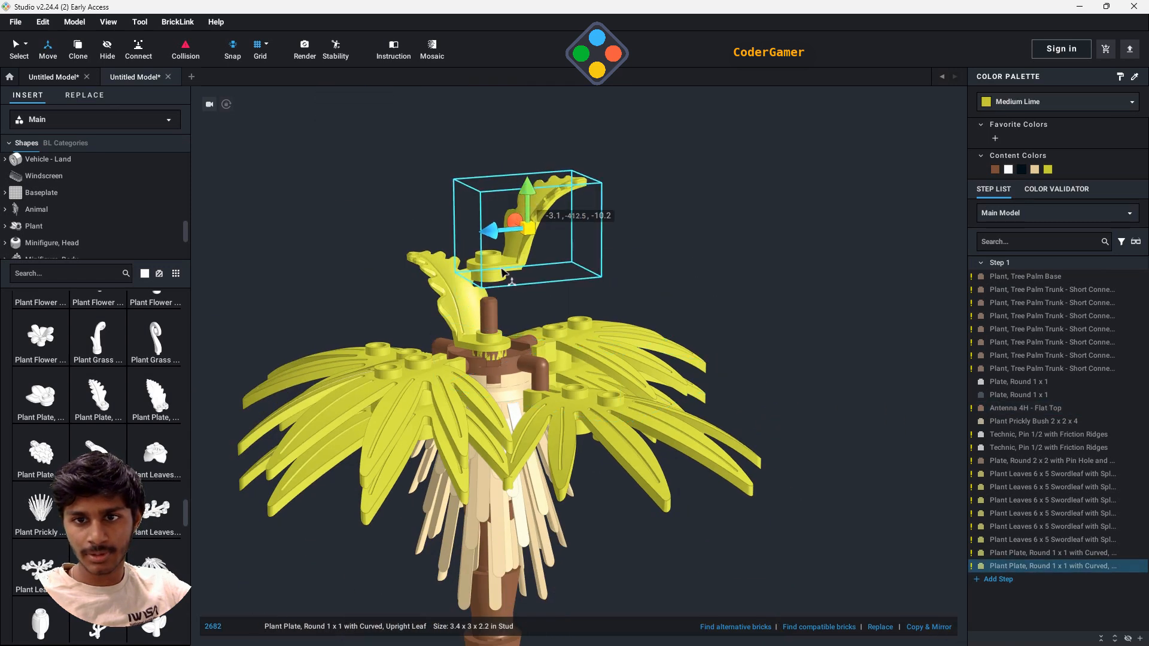
pyautogui.keyDown('ctrl'); pyautogui.click(506, 279); pyautogui.keyUp('ctrl')
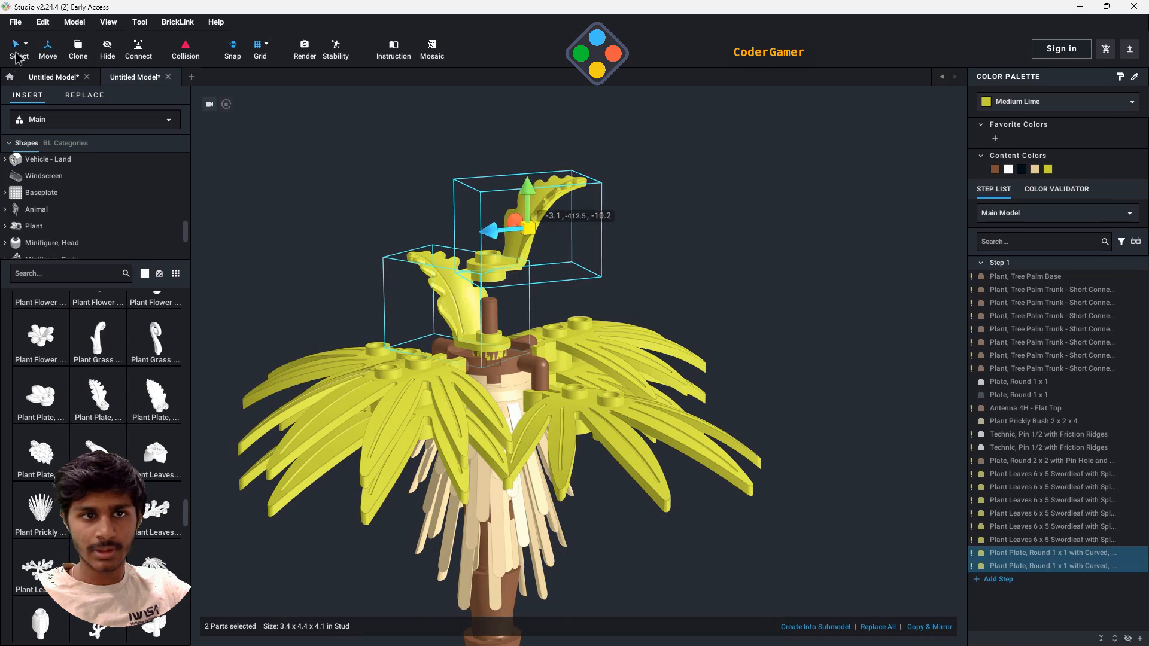
pyautogui.moveTo(521, 242); pyautogui.dragTo(491, 266)
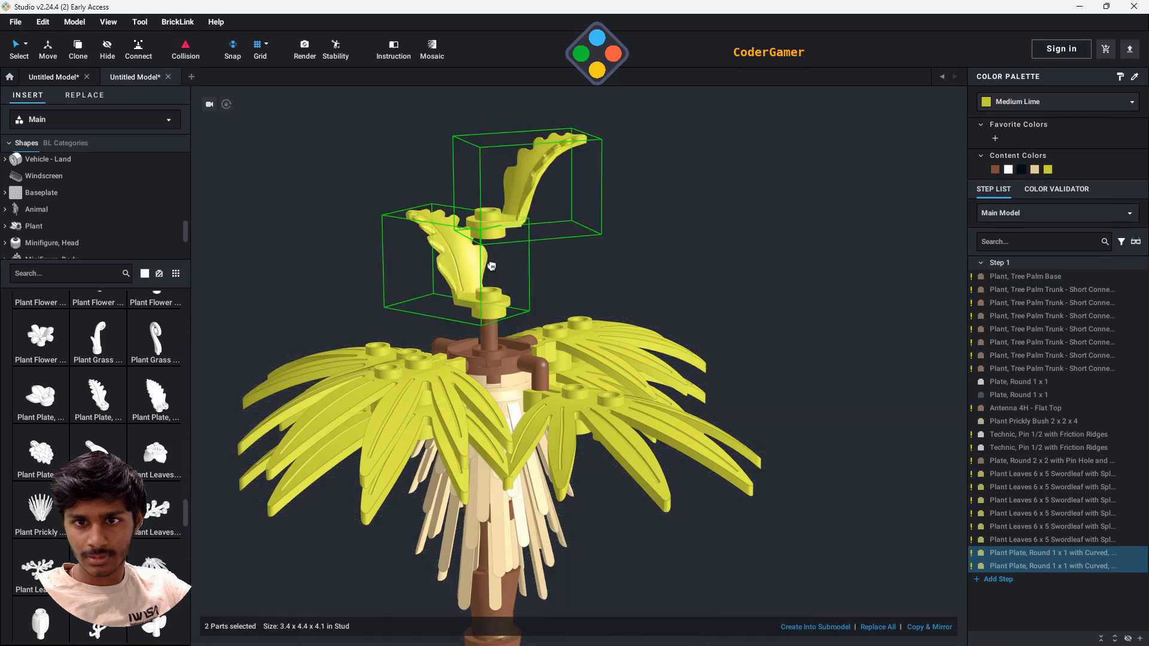
# - Reseat the lower upright leaf near the antenna's base and fit the upper leaf onto the antenna above it
pyautogui.click(470, 274)
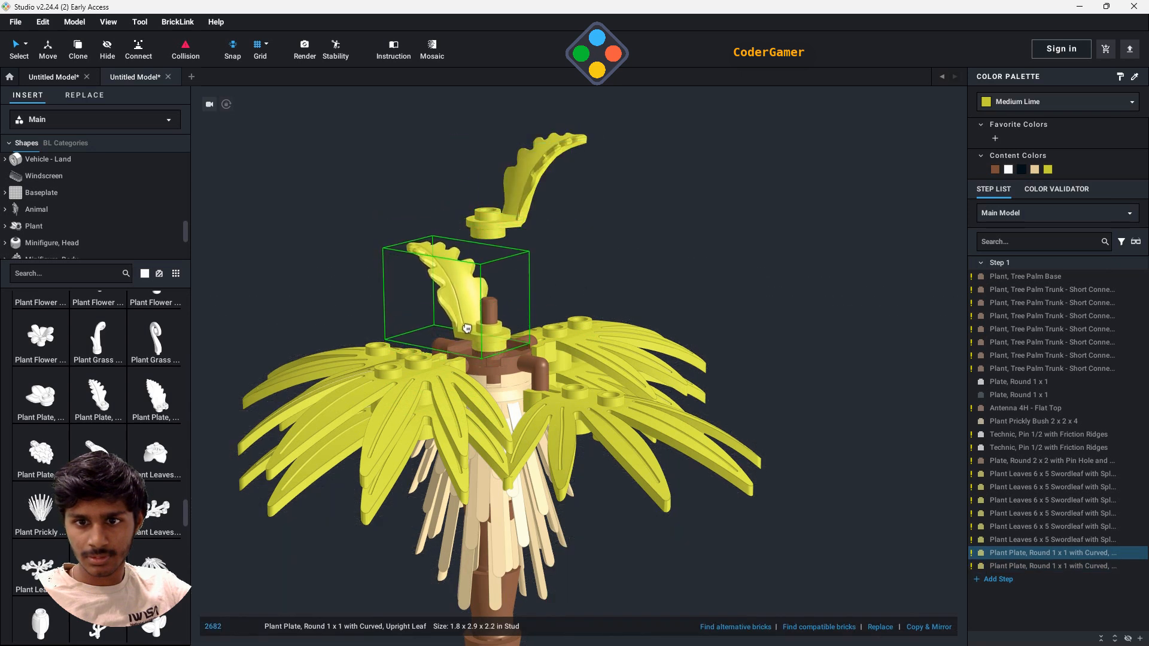
pyautogui.moveTo(467, 329); pyautogui.dragTo(472, 326)
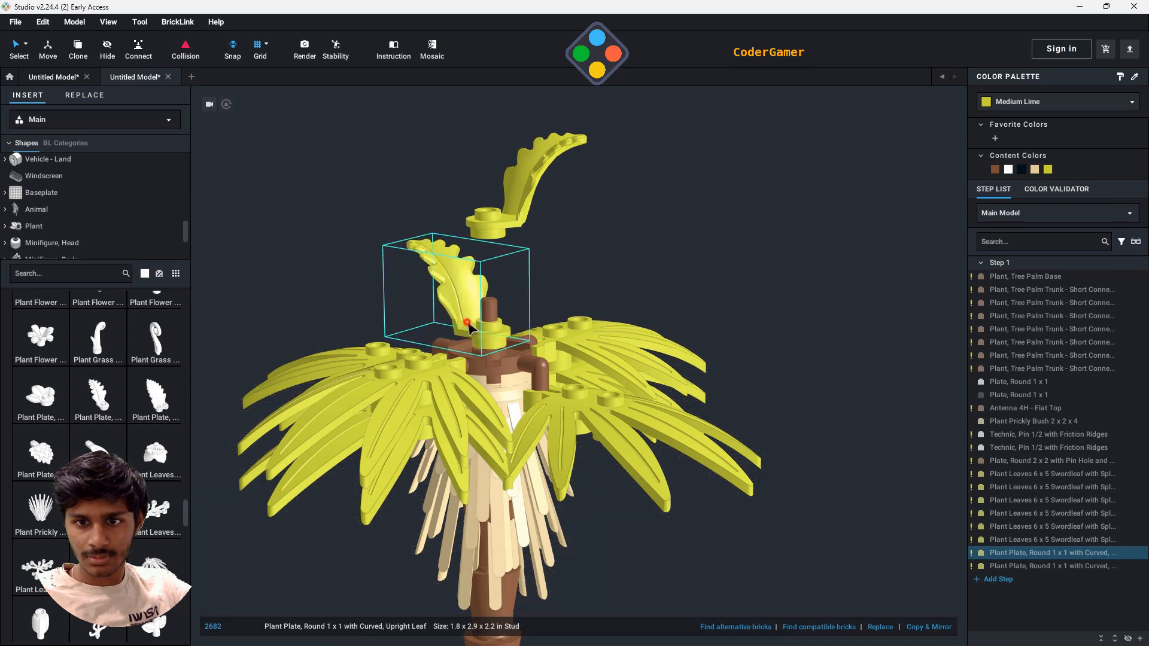
pyautogui.click(502, 234)
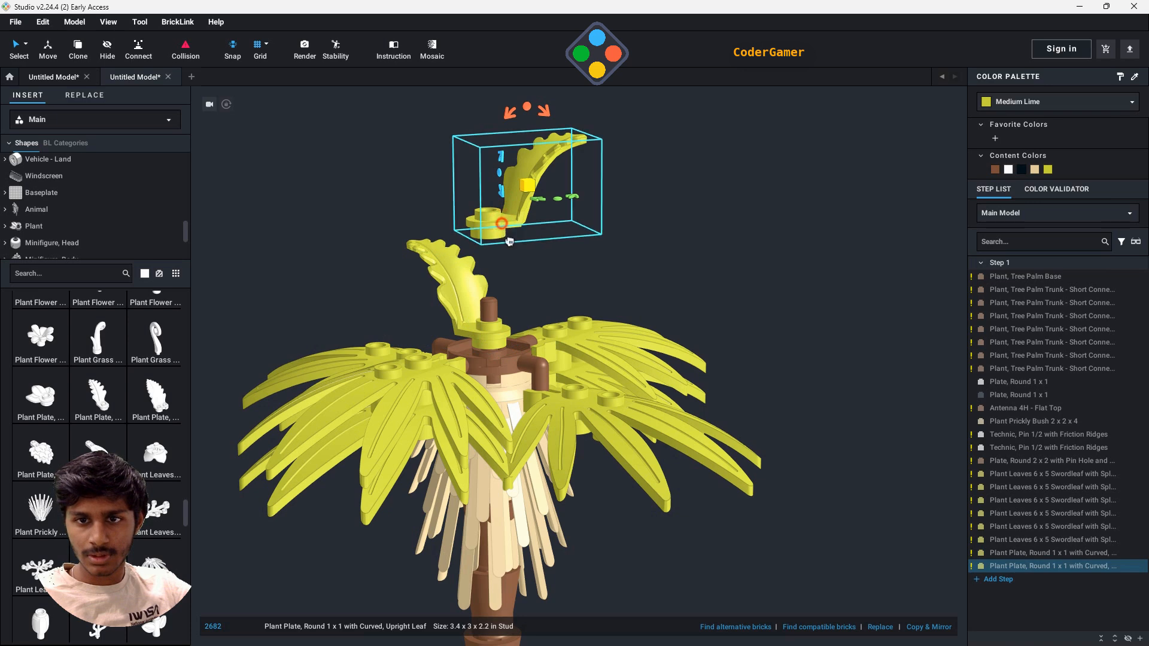
pyautogui.moveTo(509, 241); pyautogui.dragTo(553, 371)
# - Add a third upright leaf plate onto the antenna above the other two
pyautogui.moveTo(709, 278); pyautogui.dragTo(730, 312, button='right')
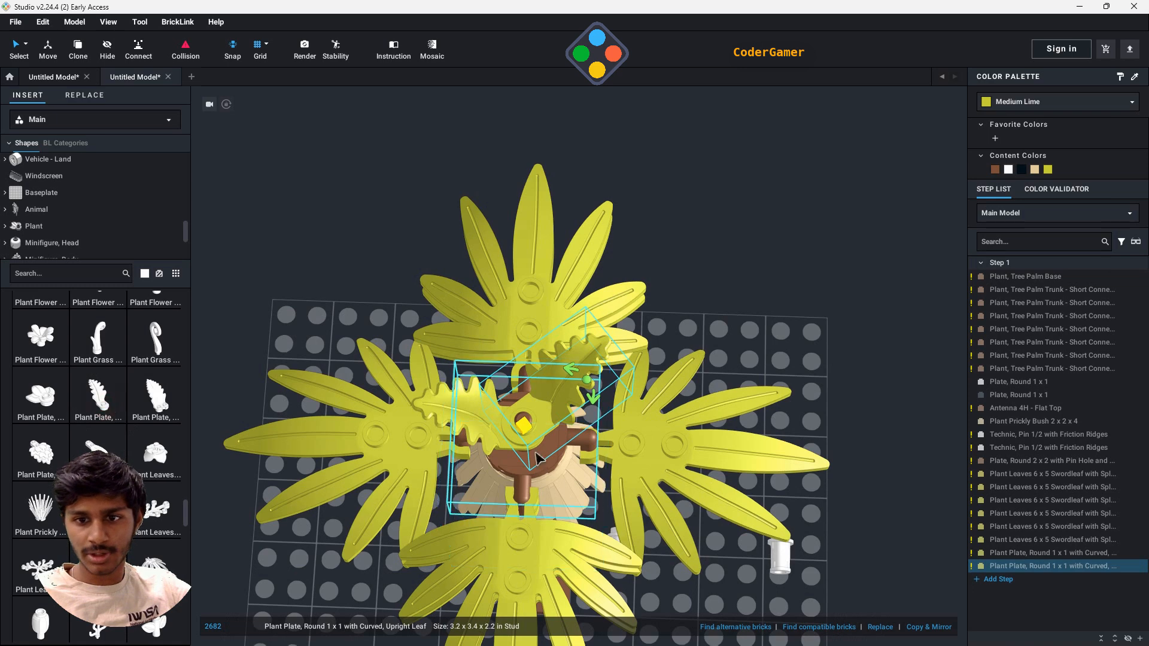
pyautogui.moveTo(108, 408); pyautogui.dragTo(526, 413)
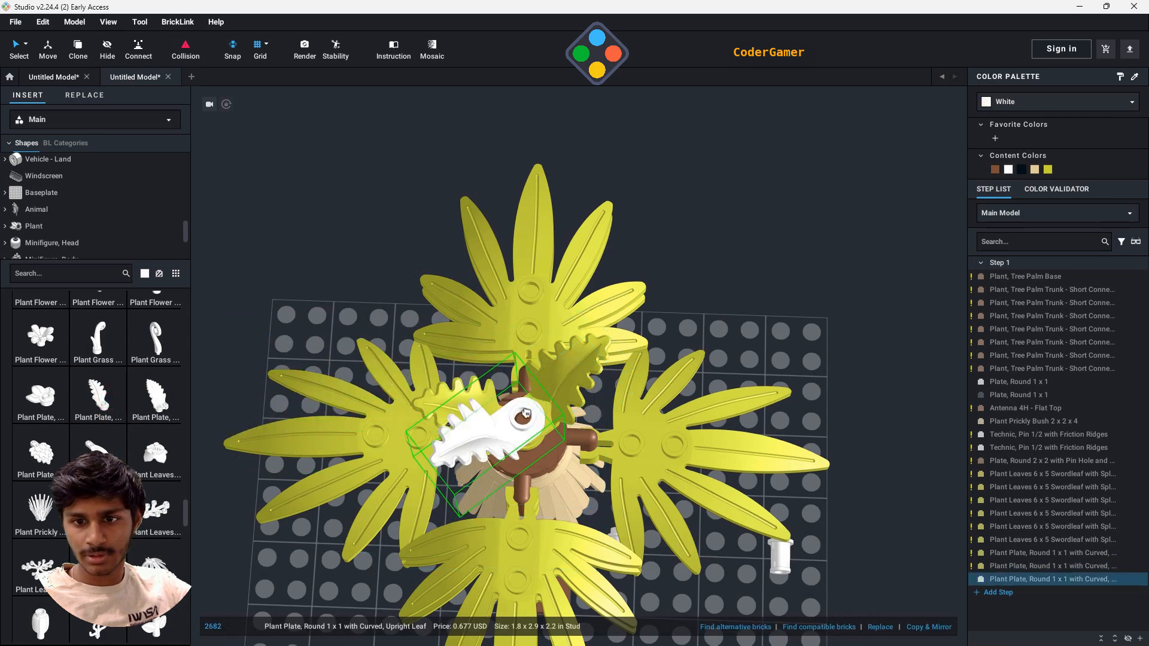
pyautogui.click(530, 420)
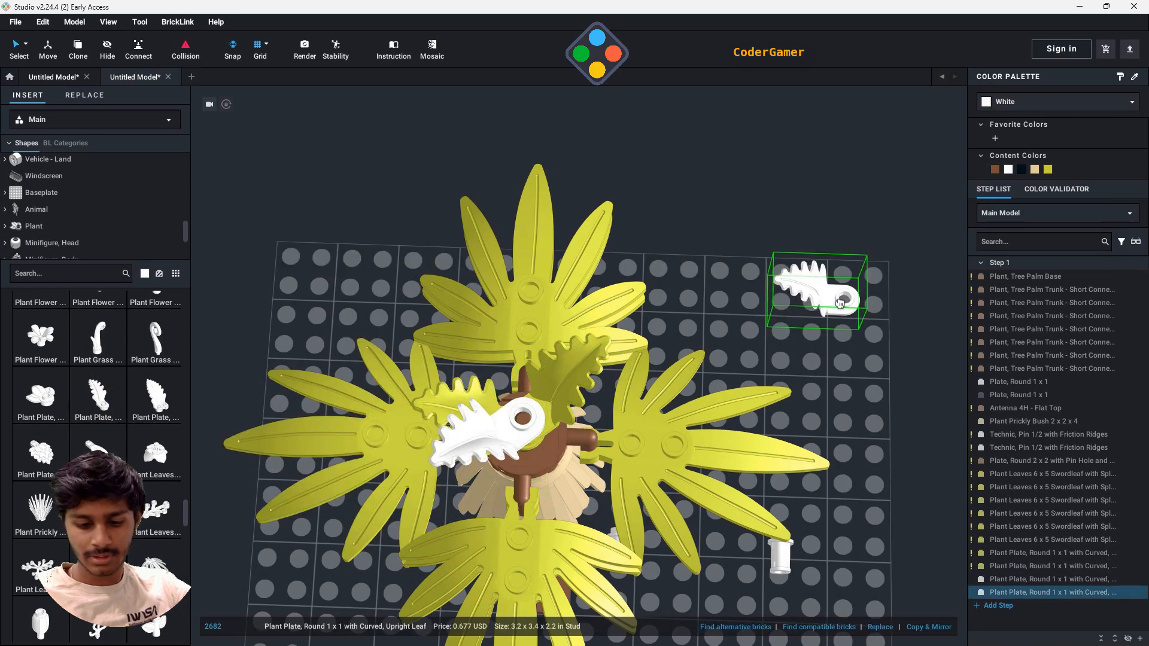
pyautogui.press('Escape')
# - Rotate the new white upright leaf around the antenna so it points into the gap between the other two leaves
pyautogui.click(470, 448)
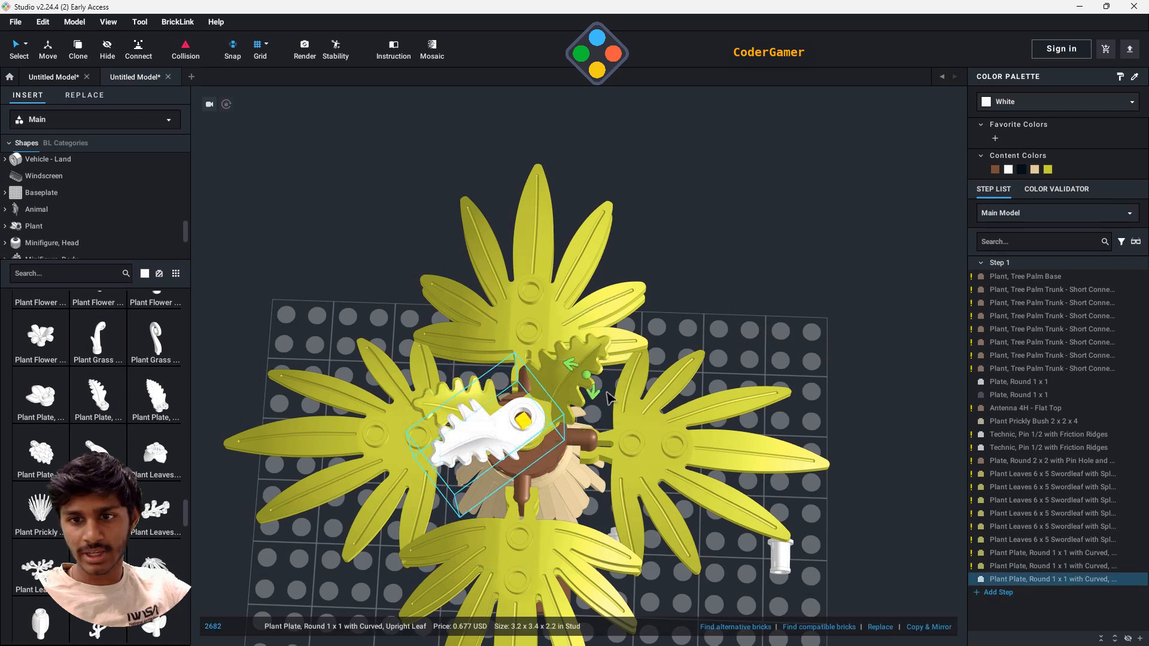
pyautogui.moveTo(594, 400); pyautogui.dragTo(669, 272)
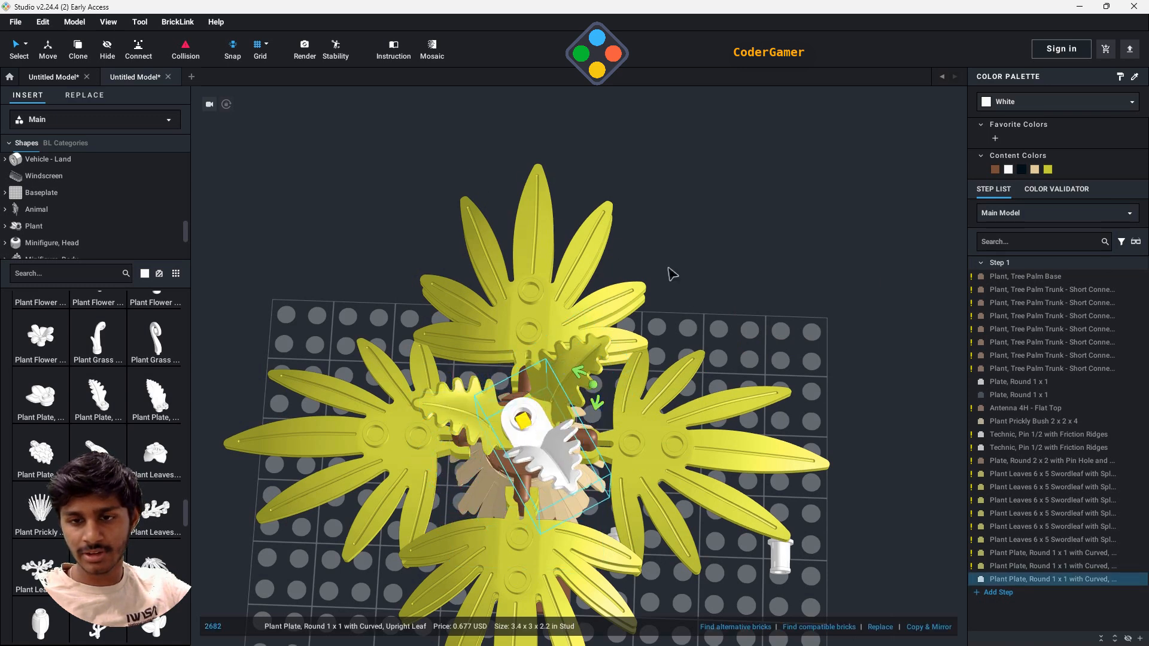
pyautogui.click(804, 283)
pyautogui.moveTo(854, 335); pyautogui.dragTo(741, 292, button='right')
# - Recolor the third upright leaf Medium Lime
pyautogui.click(557, 309)
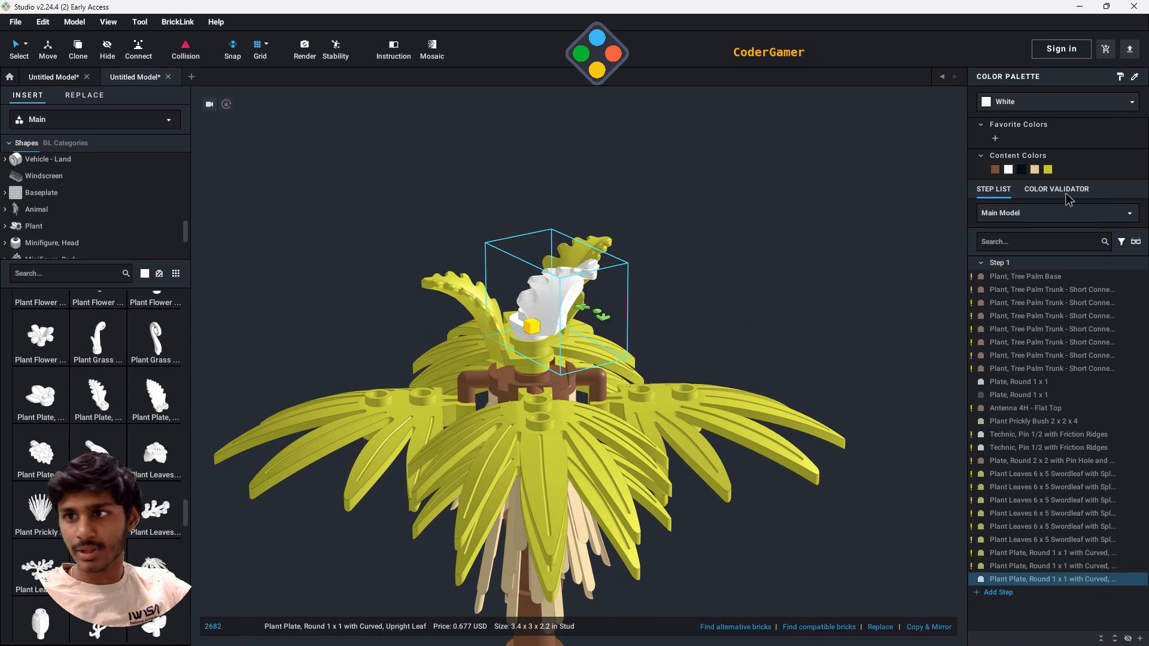
pyautogui.click(1050, 168)
pyautogui.click(695, 309)
pyautogui.scroll(-5, 789, 339)
pyautogui.moveTo(789, 338); pyautogui.dragTo(782, 507, button='right')
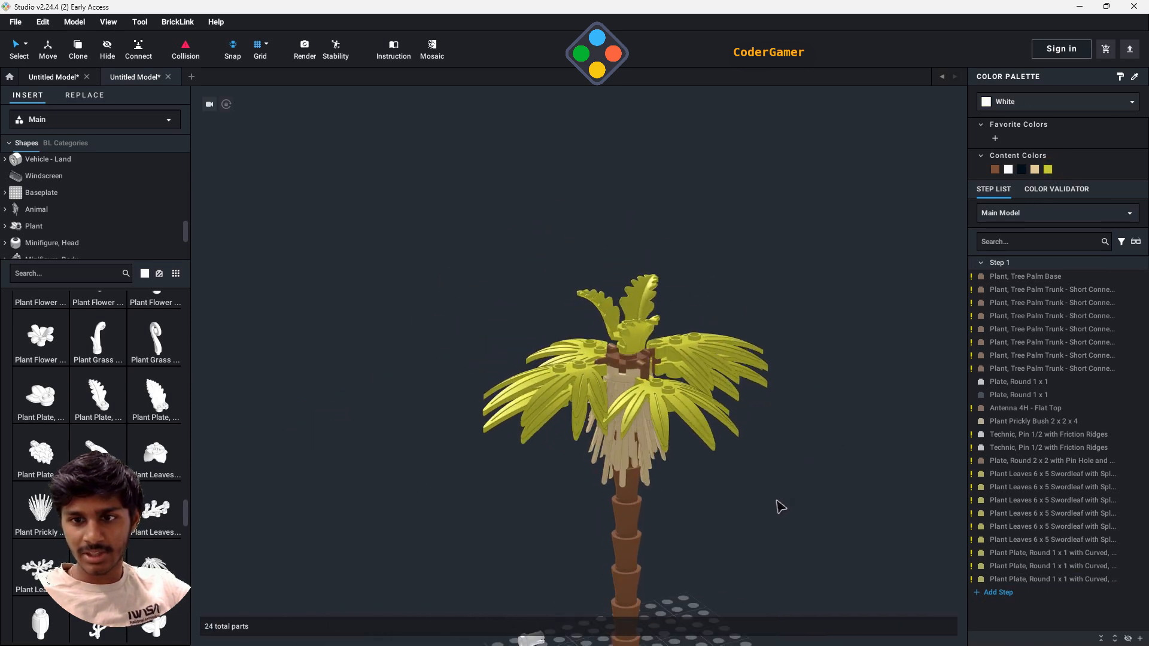
# - Add a Plant Leaves 6 x 5 Swordleaf with Split U Clip Thick directly above one of the crown's existing swordleaves
pyautogui.click(567, 386)
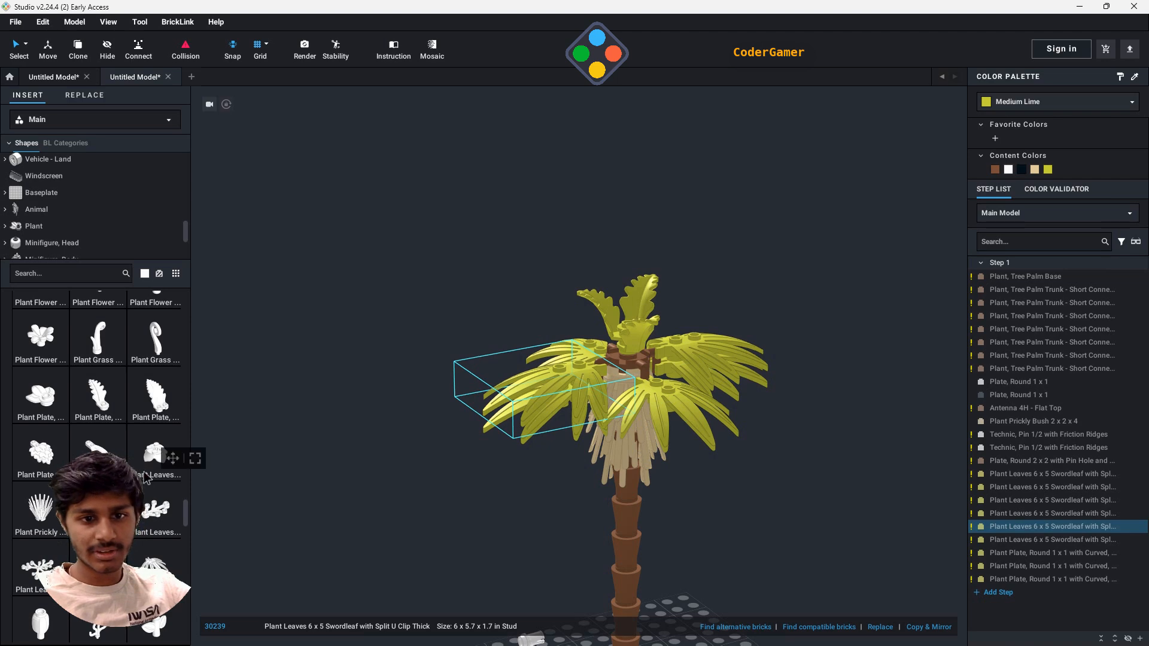
pyautogui.scroll(-3, 145, 477)
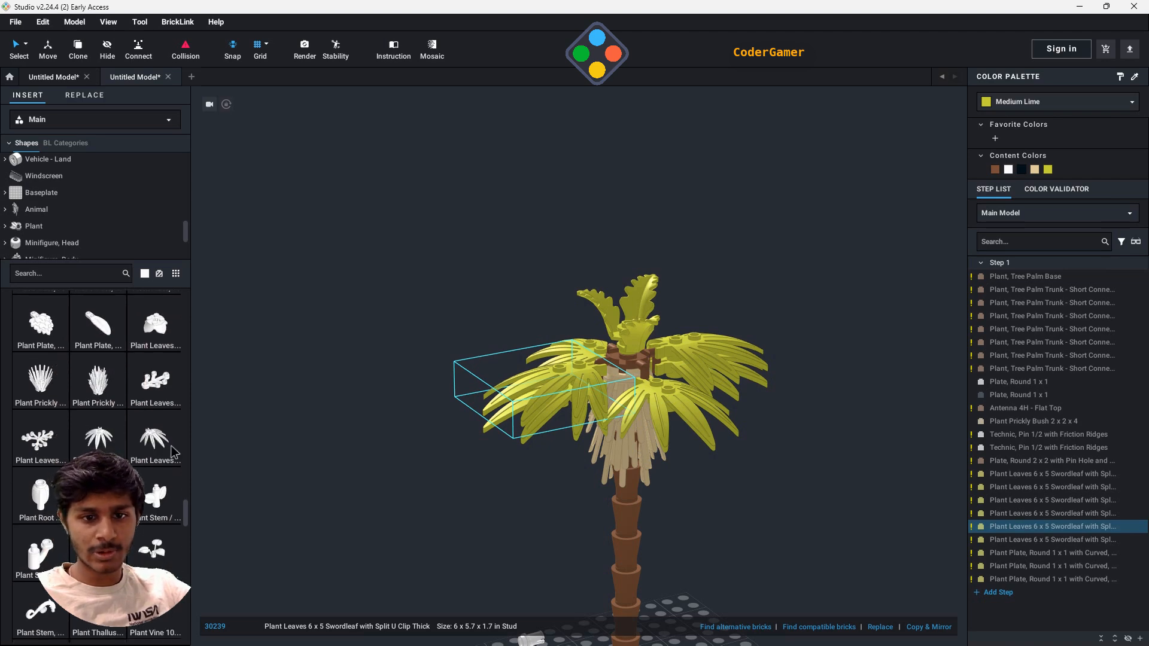
pyautogui.scroll(-1, 173, 452)
pyautogui.click(154, 417)
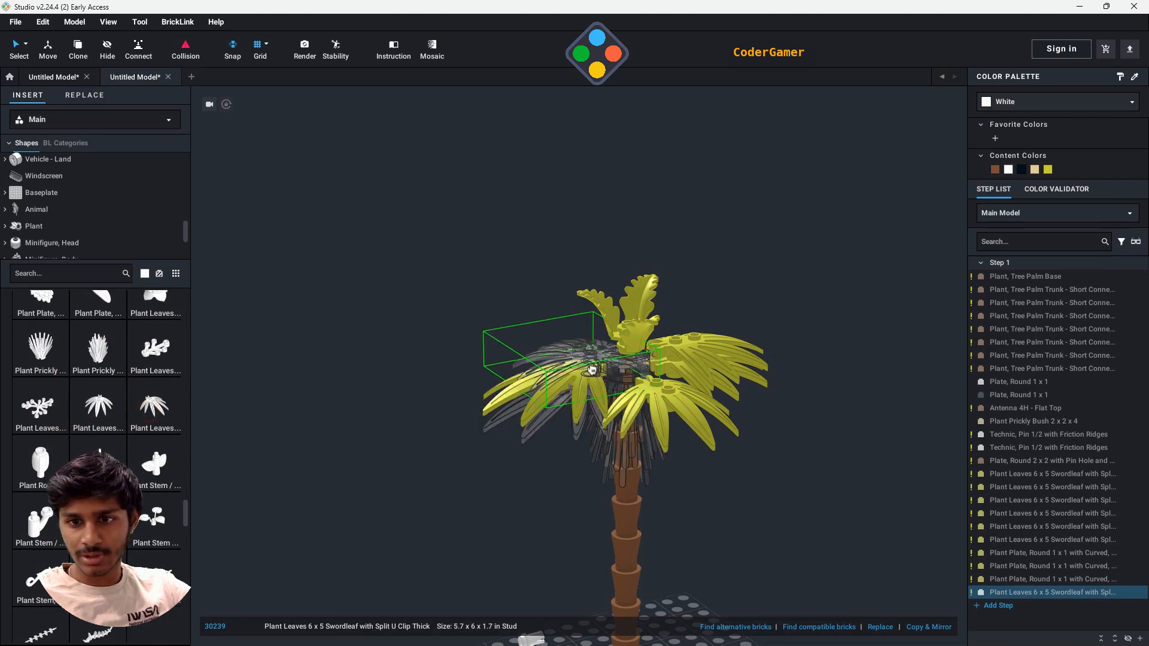
pyautogui.moveTo(673, 393); pyautogui.dragTo(739, 431, button='right')
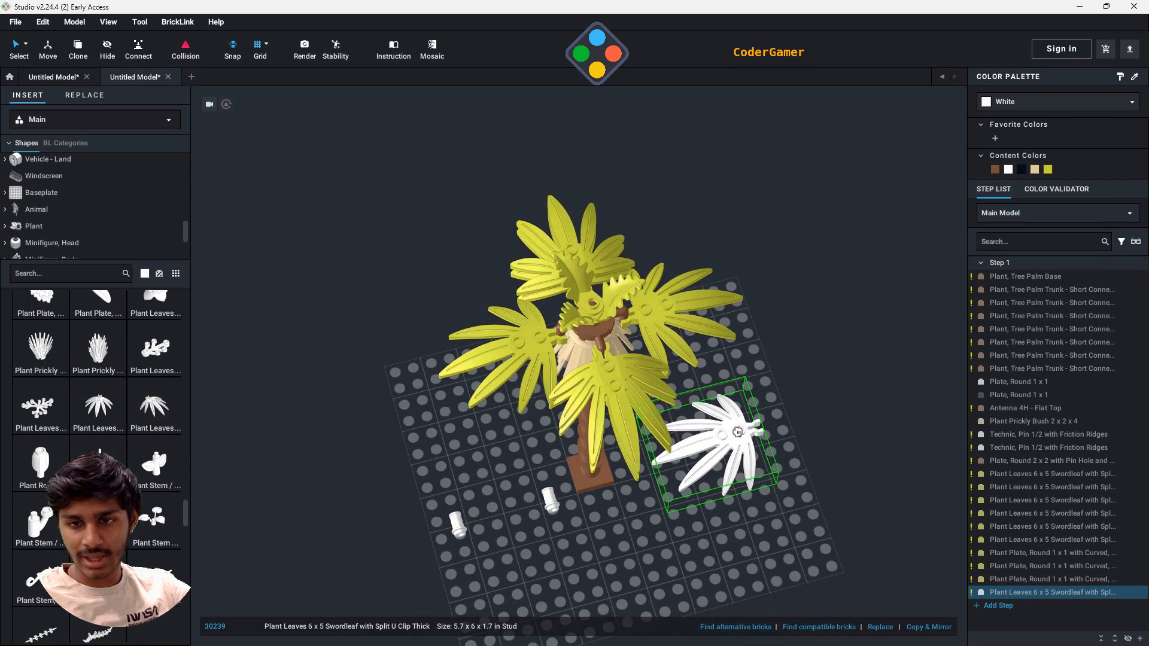
pyautogui.click(537, 345)
# - Stack five more swordleaf parts on the remaining Medium Lime swordleaves around the crown
pyautogui.moveTo(904, 407); pyautogui.dragTo(897, 380, button='right')
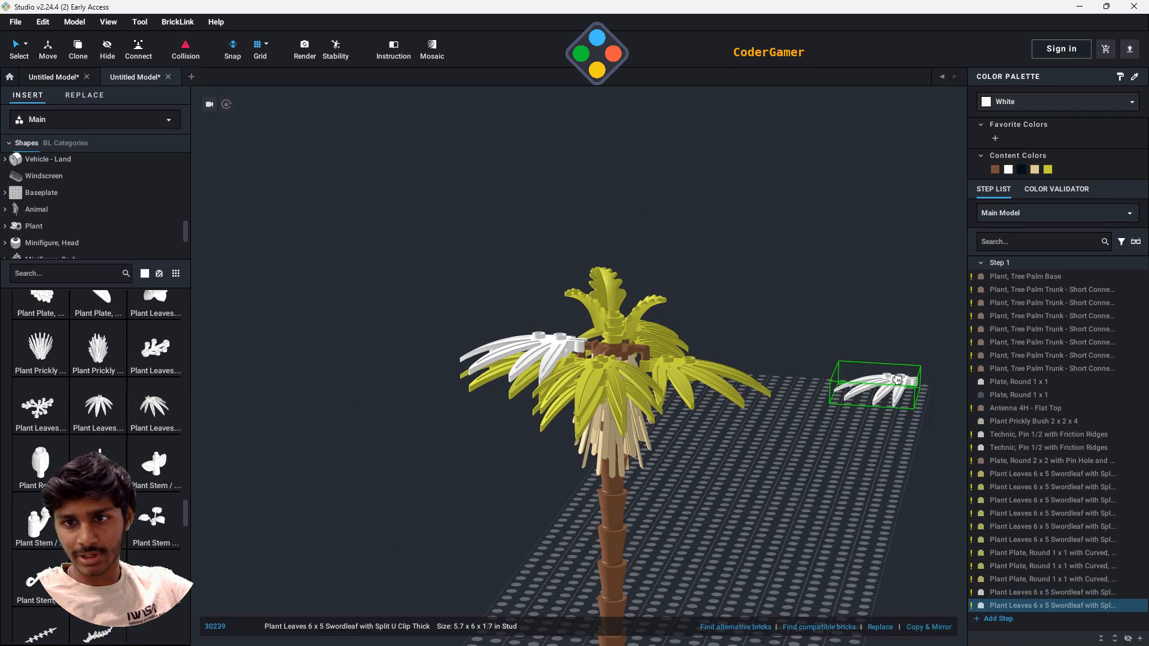
pyautogui.click(688, 353)
pyautogui.moveTo(859, 343); pyautogui.dragTo(781, 353, button='right')
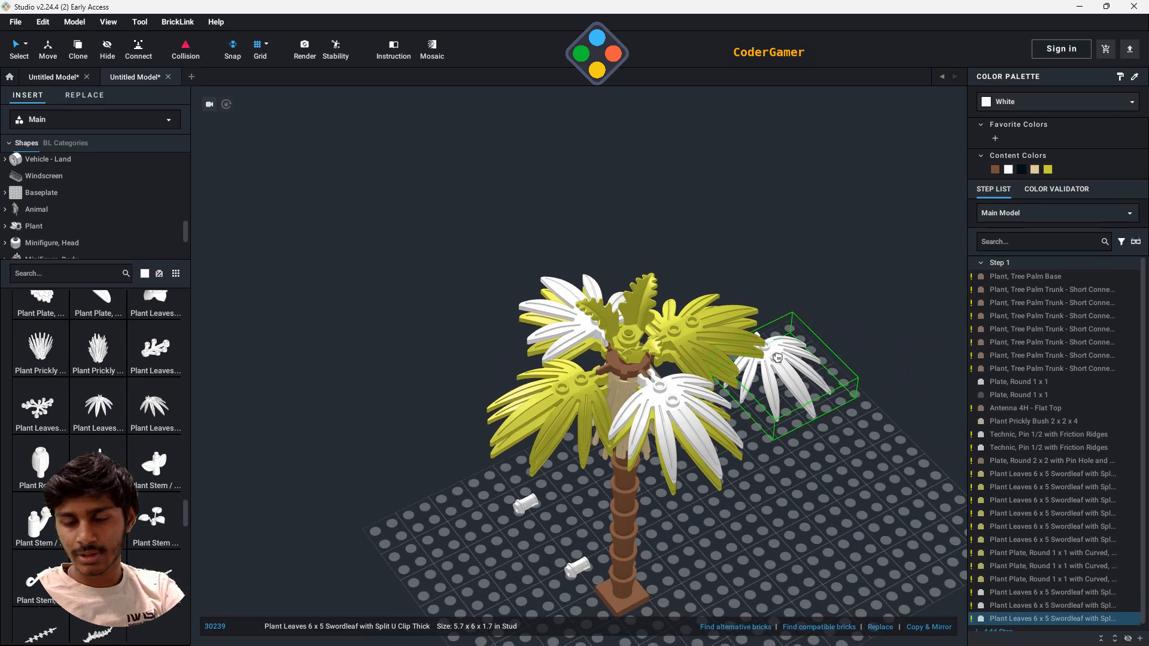
pyautogui.click(572, 384)
pyautogui.moveTo(862, 389); pyautogui.dragTo(832, 383, button='right')
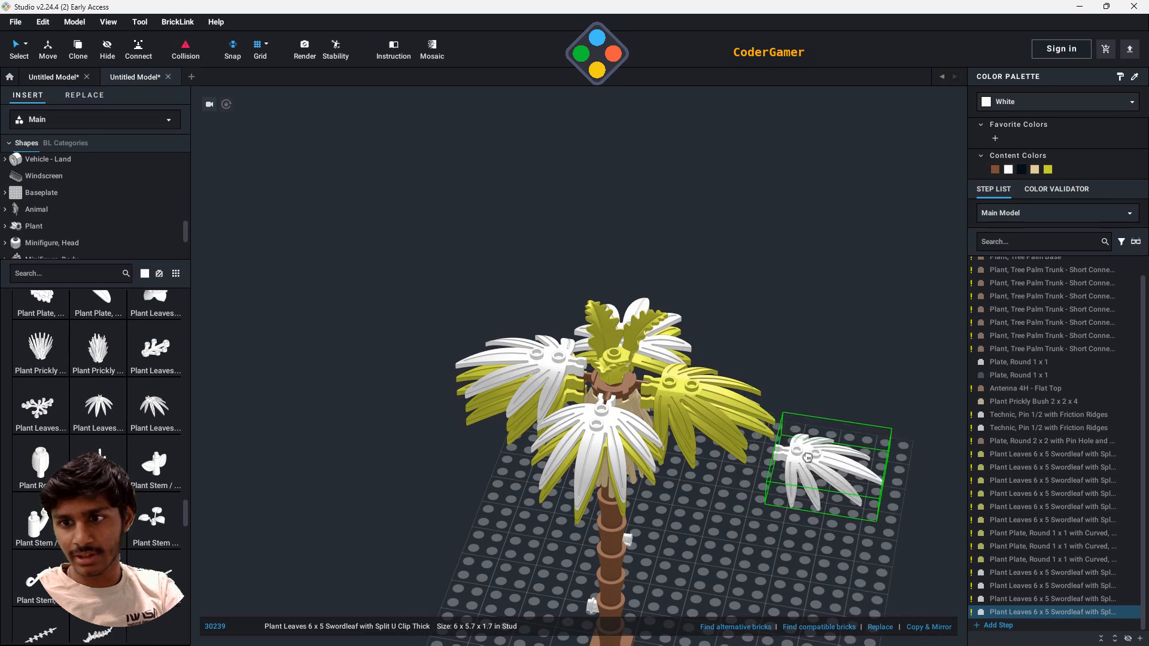
pyautogui.click(677, 376)
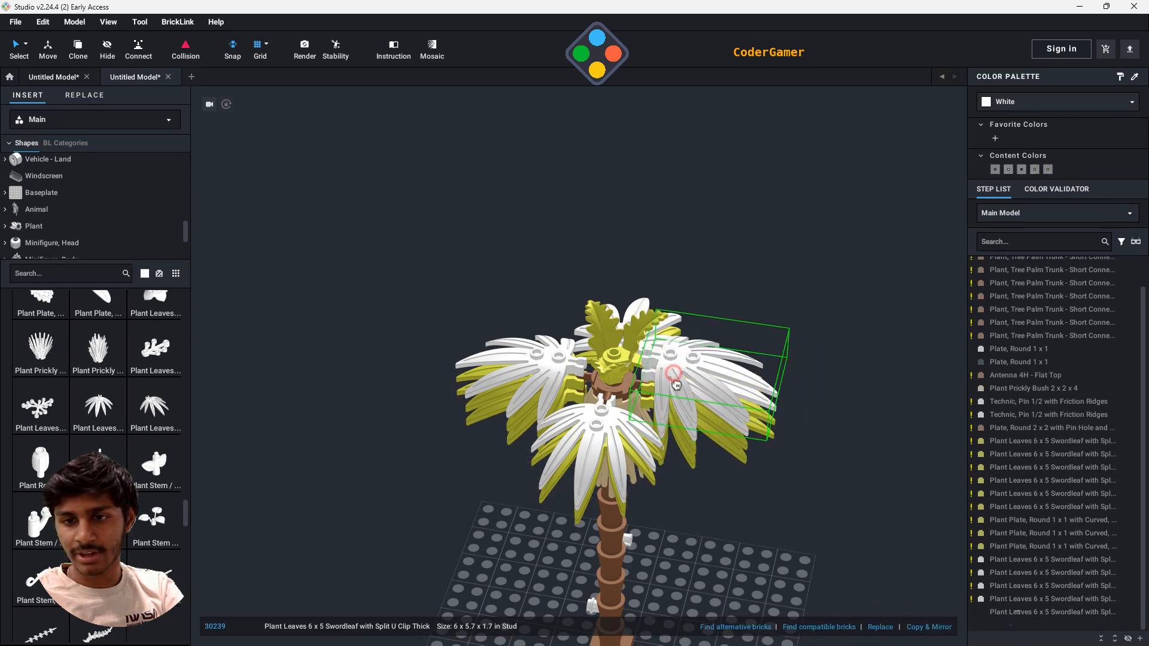
pyautogui.click(608, 409)
pyautogui.moveTo(895, 421); pyautogui.dragTo(809, 395, button='right')
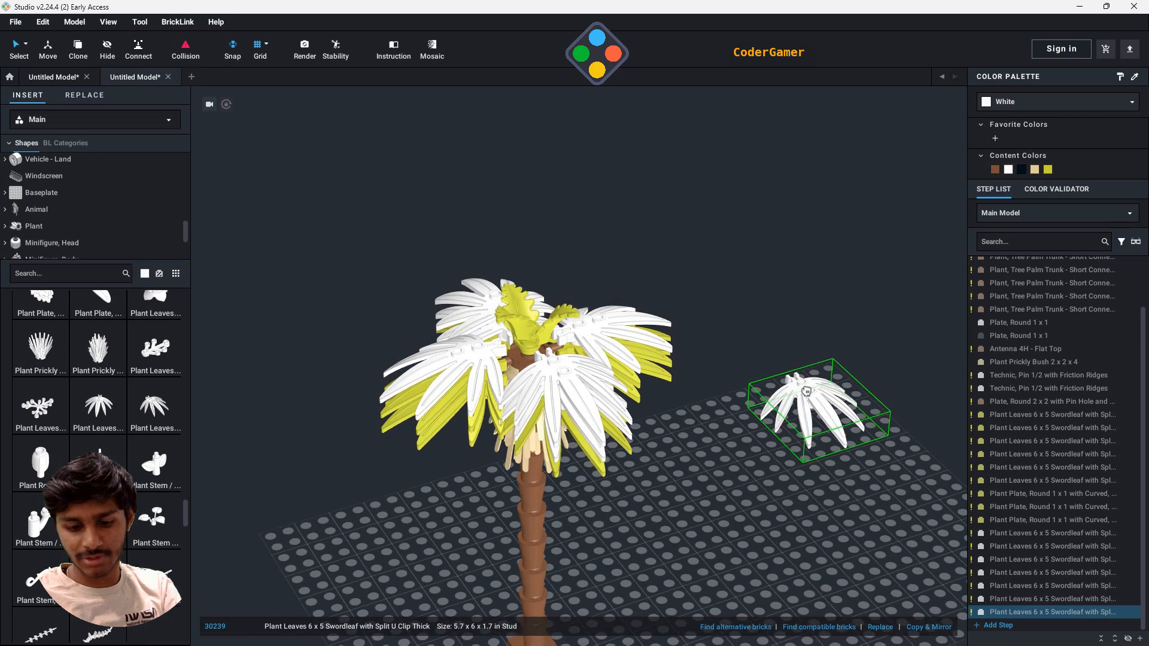
pyautogui.press('Escape')
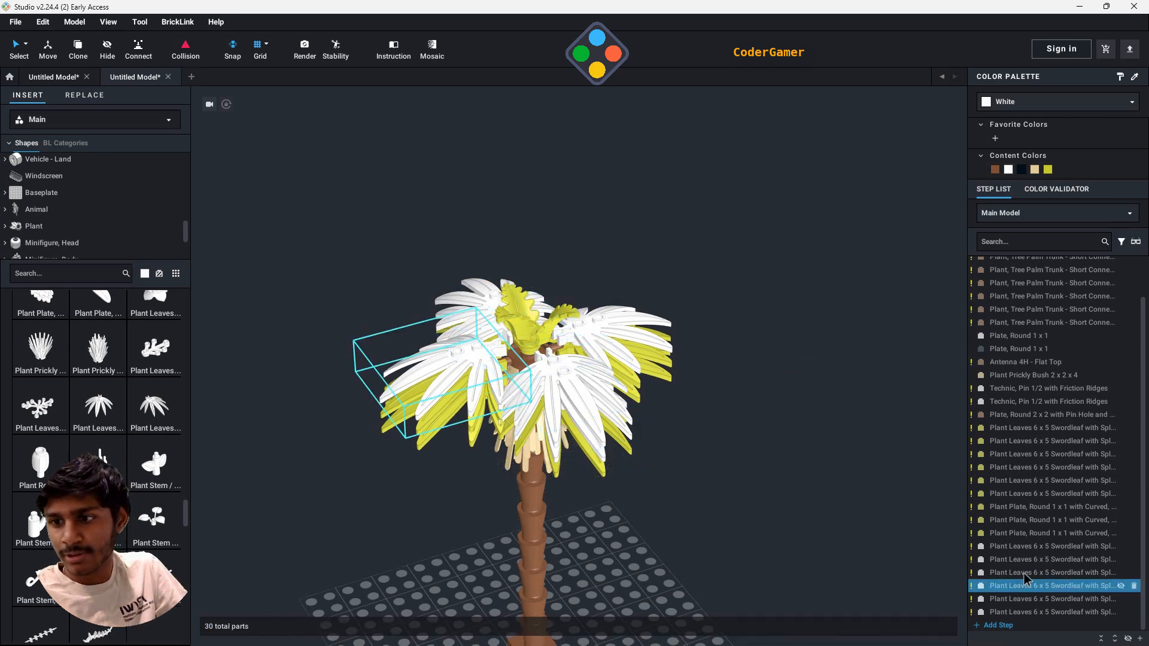
# - Recolor all six white swordleaf parts Medium Lime
pyautogui.click(1054, 546)
pyautogui.keyDown('shift'); pyautogui.click(1080, 611); pyautogui.keyUp('shift')
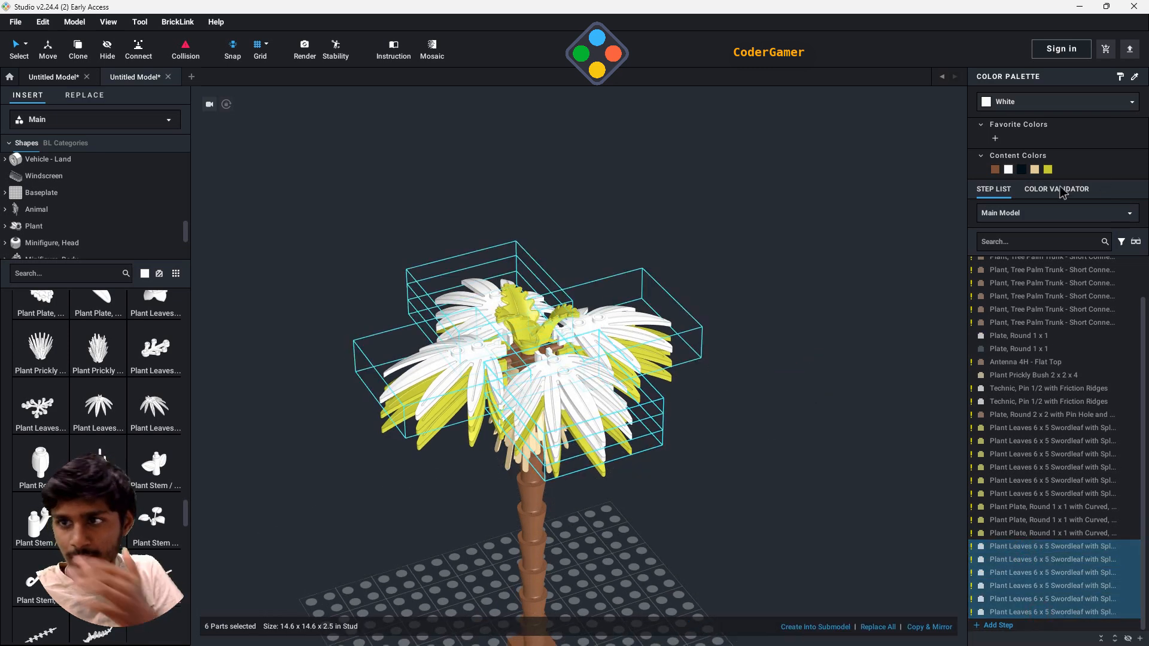
pyautogui.click(1048, 170)
pyautogui.click(795, 505)
pyautogui.moveTo(795, 506); pyautogui.dragTo(802, 544, button='right')
pyautogui.scroll(-3, 803, 544)
# - Delete the two stray white Technic pins lying on the baseplate beside the trunk
pyautogui.moveTo(720, 537); pyautogui.dragTo(606, 577, button='right')
pyautogui.click(569, 576)
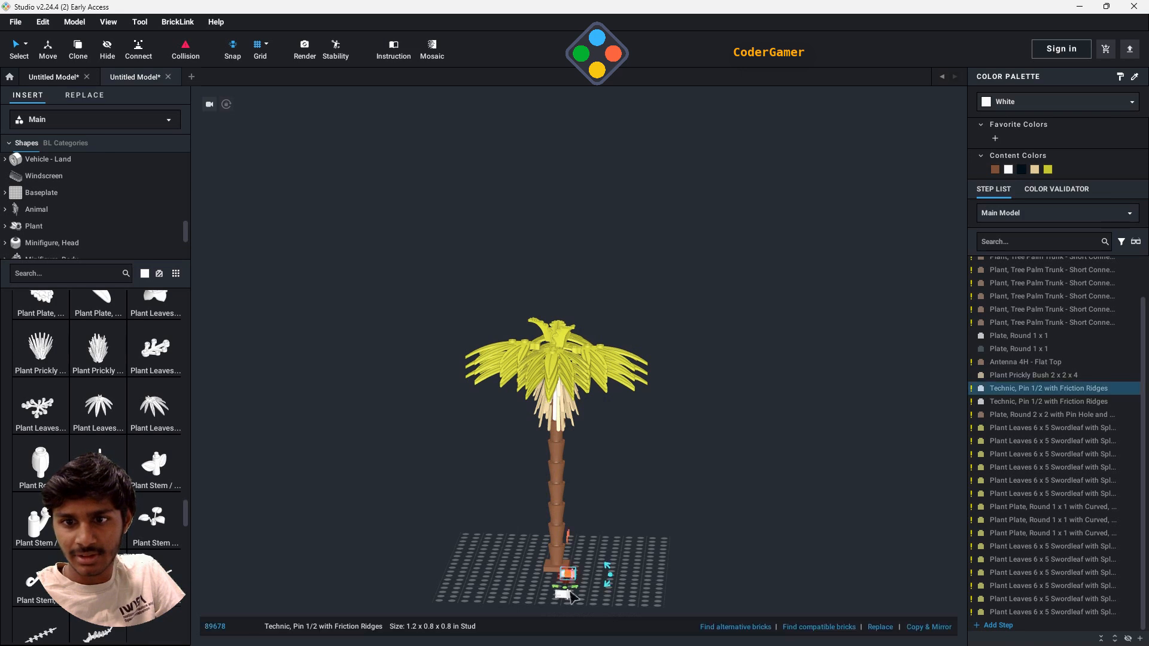
pyautogui.press('Delete')
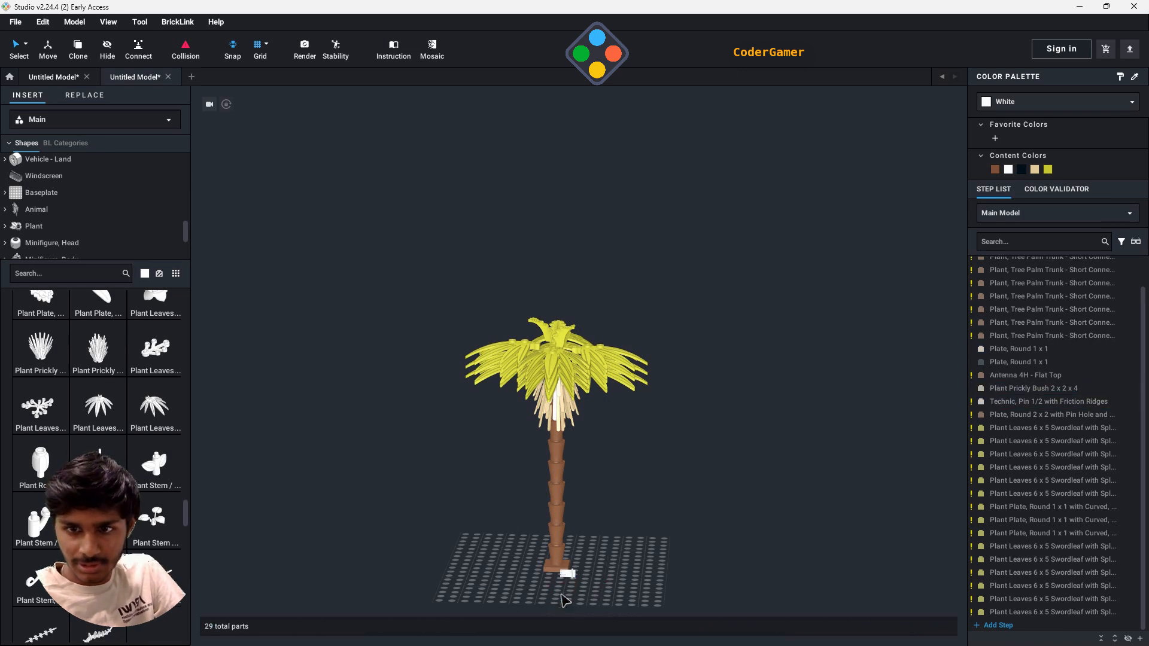
pyautogui.click(568, 575)
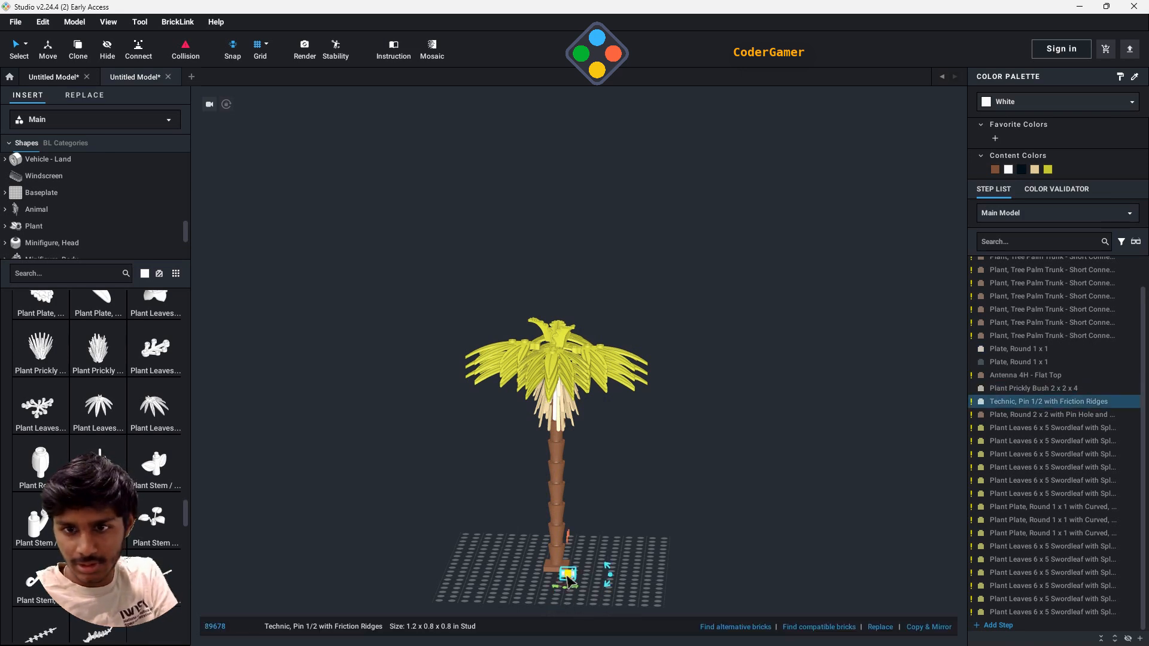
pyautogui.press('Delete')
pyautogui.scroll(5, 685, 518)
pyautogui.scroll(-6, 685, 518)
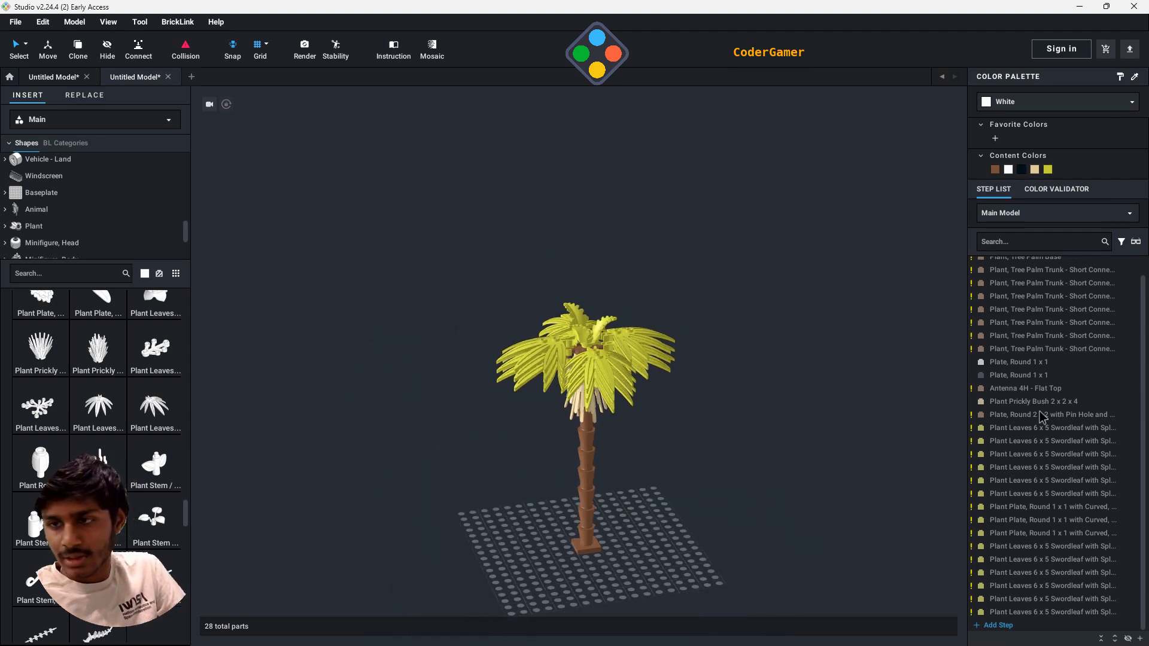
# - Group every part of the tree into a submodel named Palm Tree and move it across the baseplate
pyautogui.scroll(1, 1047, 320)
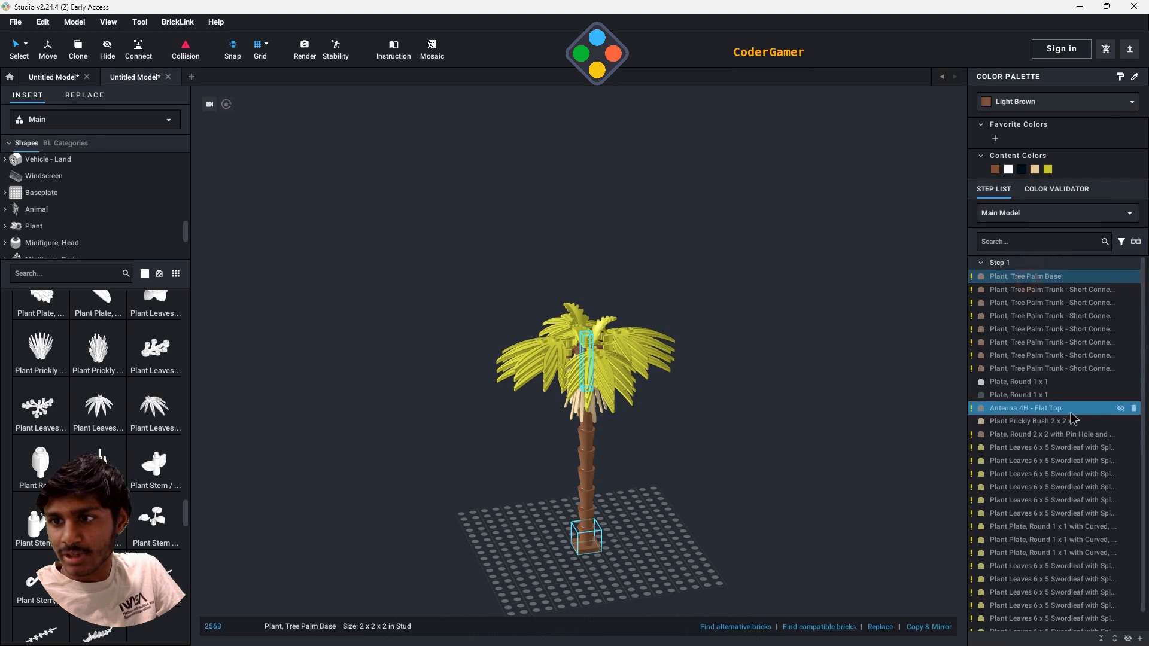
pyautogui.scroll(-1, 1045, 420)
pyautogui.keyDown('shift'); pyautogui.click(1044, 611); pyautogui.keyUp('shift')
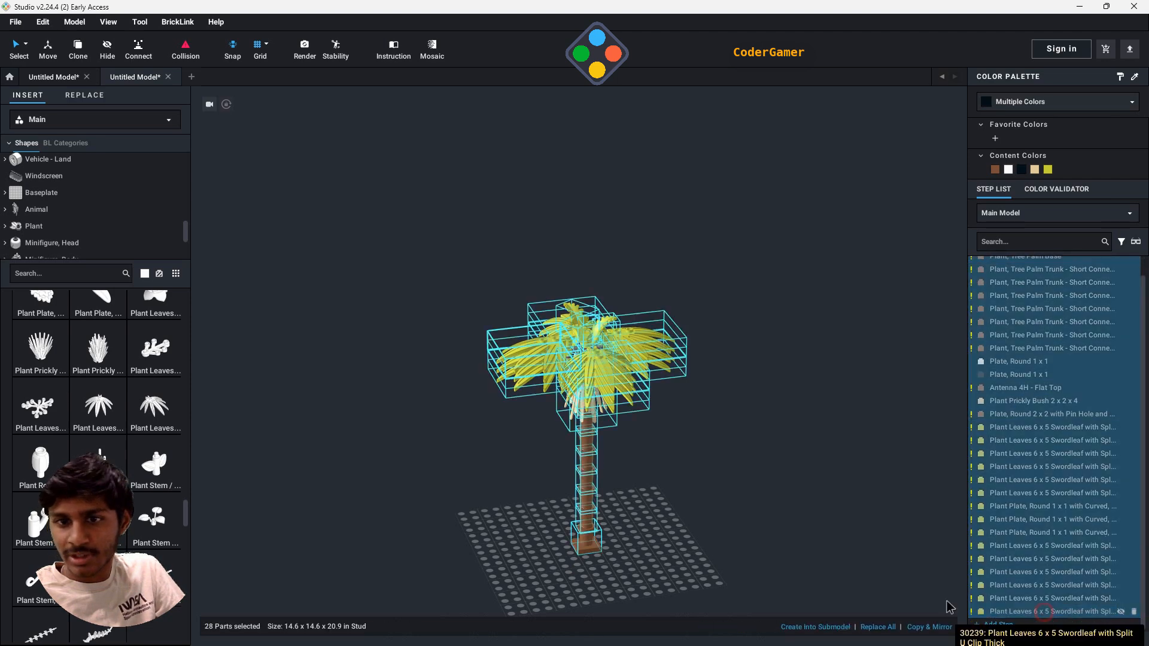
pyautogui.rightClick(583, 374)
pyautogui.moveTo(616, 532)
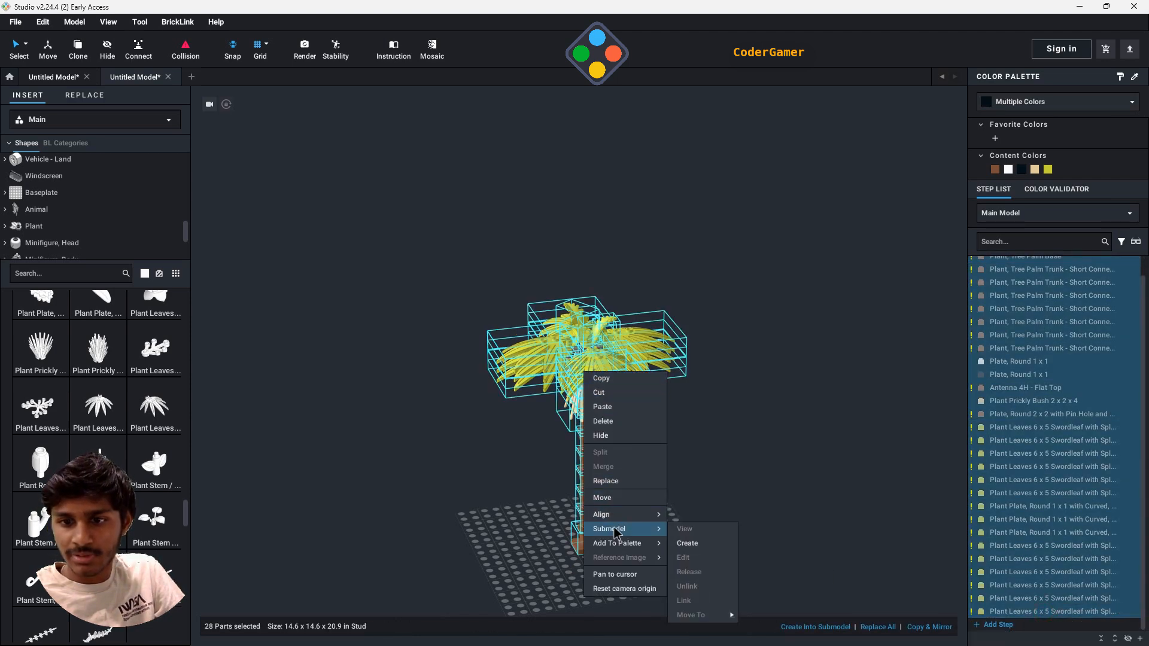
pyautogui.click(674, 544)
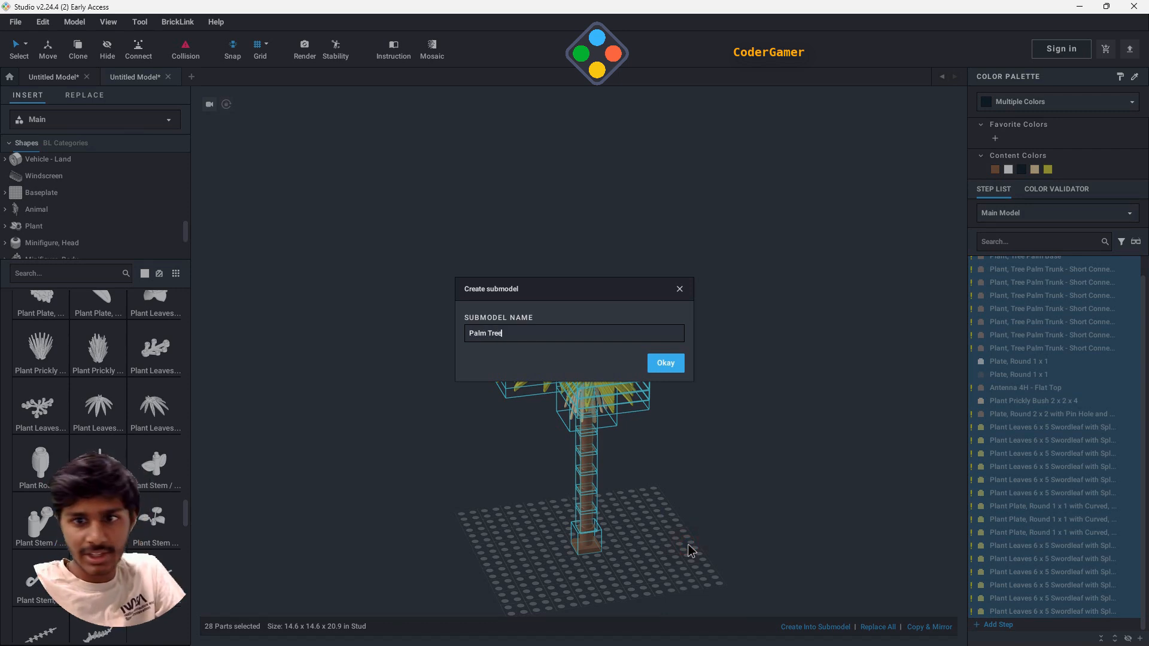
pyautogui.click(664, 366)
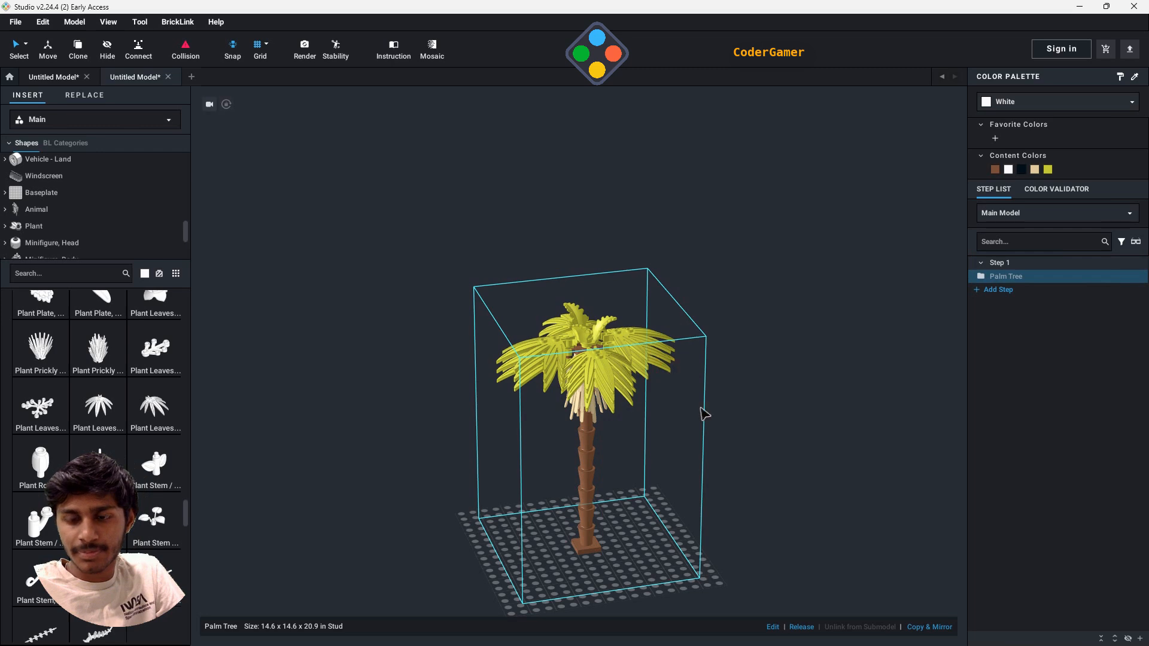
pyautogui.moveTo(589, 496); pyautogui.dragTo(840, 474)
pyautogui.moveTo(574, 517); pyautogui.dragTo(670, 510, button='right')
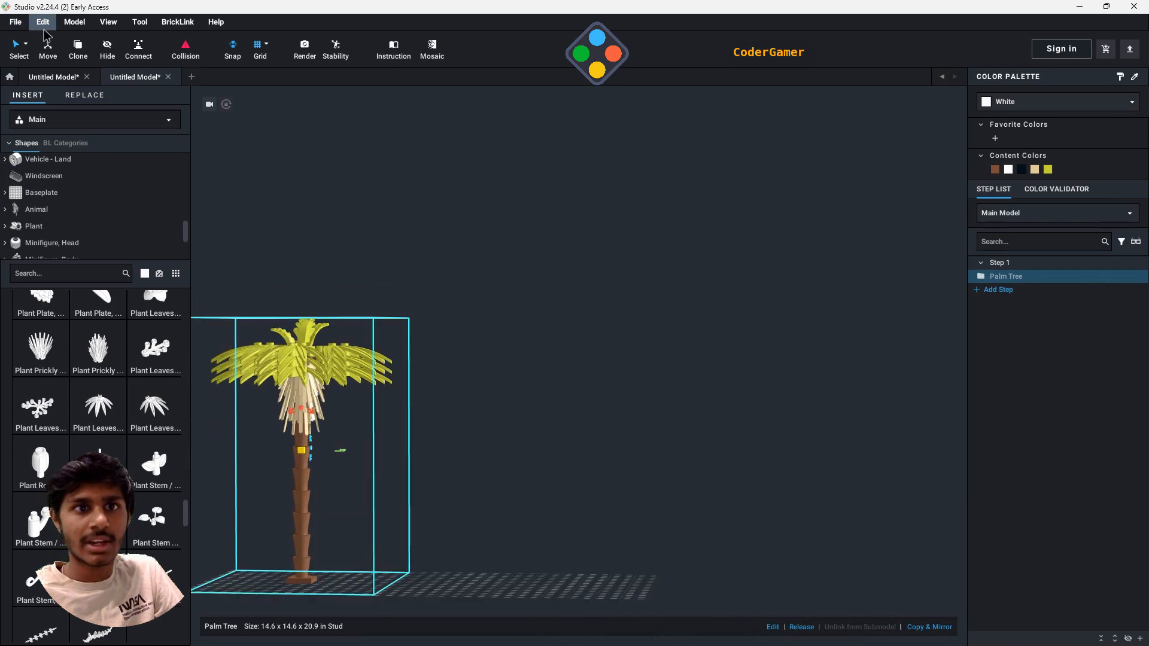
pyautogui.click(16, 22)
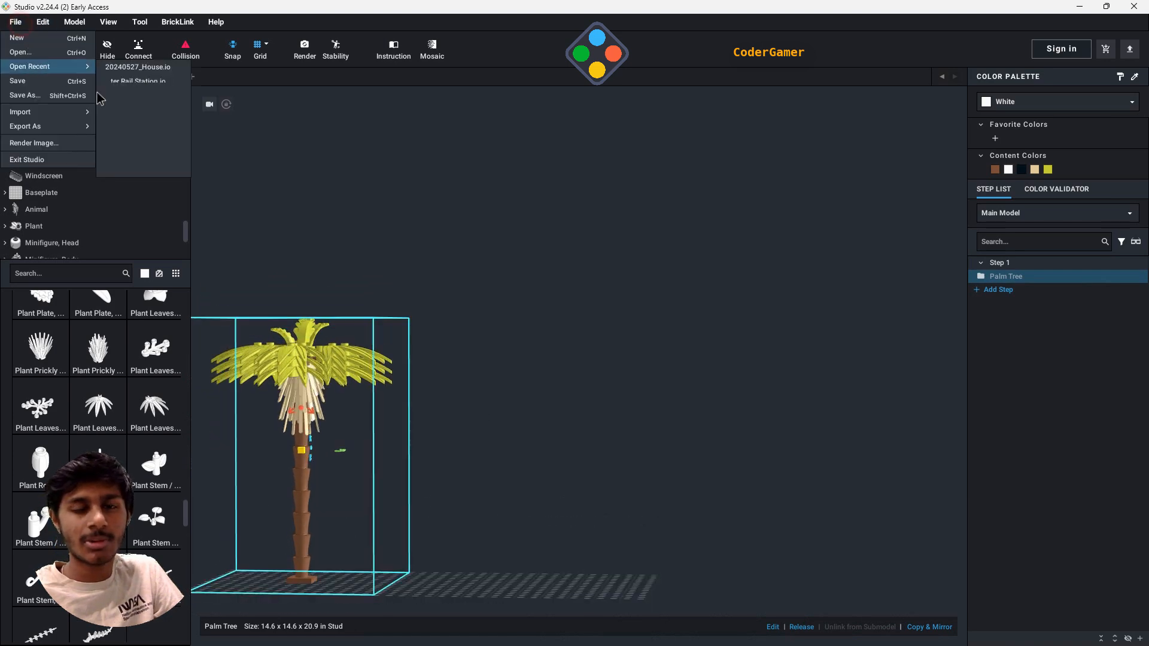
pyautogui.click(47, 102)
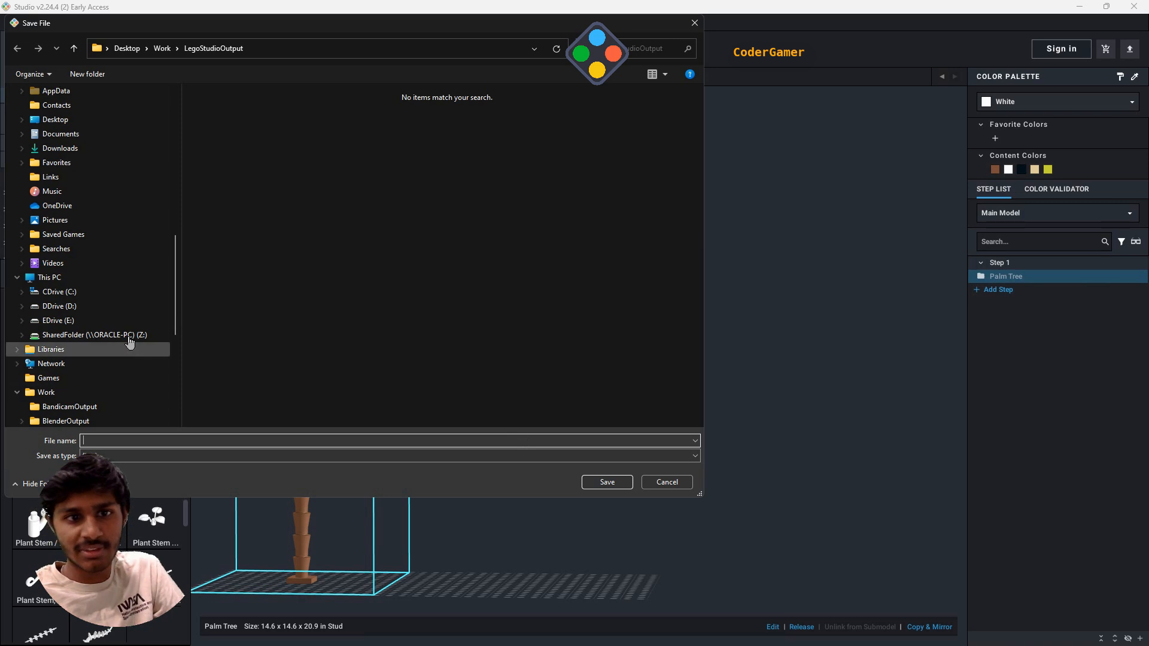
pyautogui.click(686, 24)
# - Save the model as PalmTree.io in the LegoStudioWork folder
pyautogui.click(16, 22)
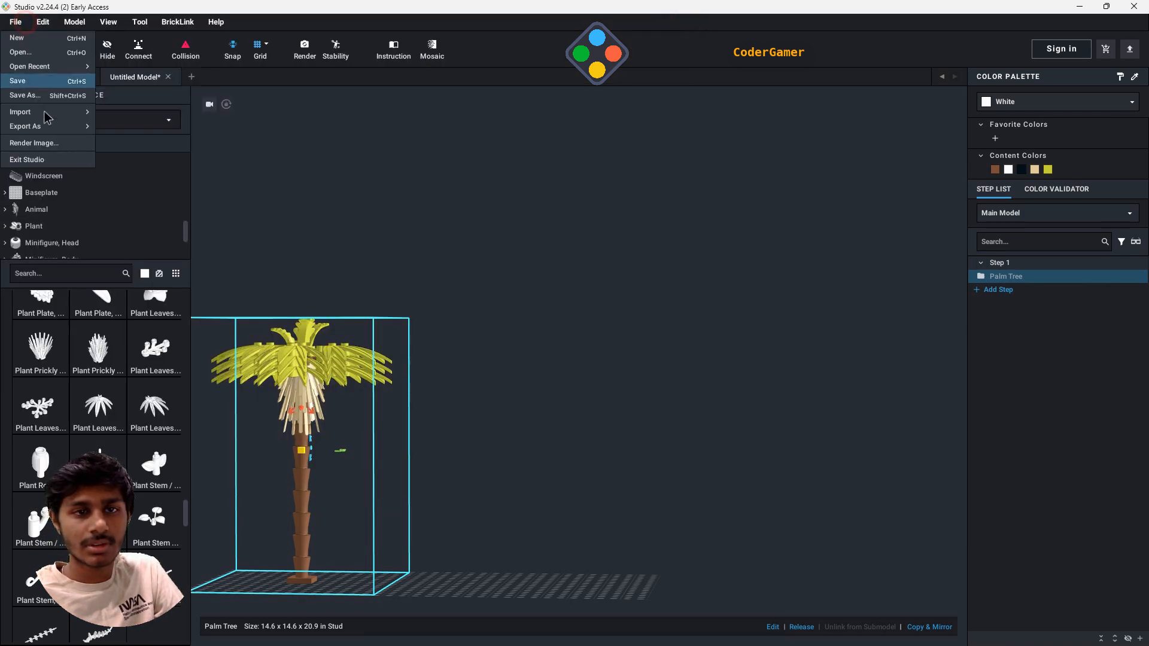
pyautogui.click(47, 102)
pyautogui.scroll(-6, 105, 400)
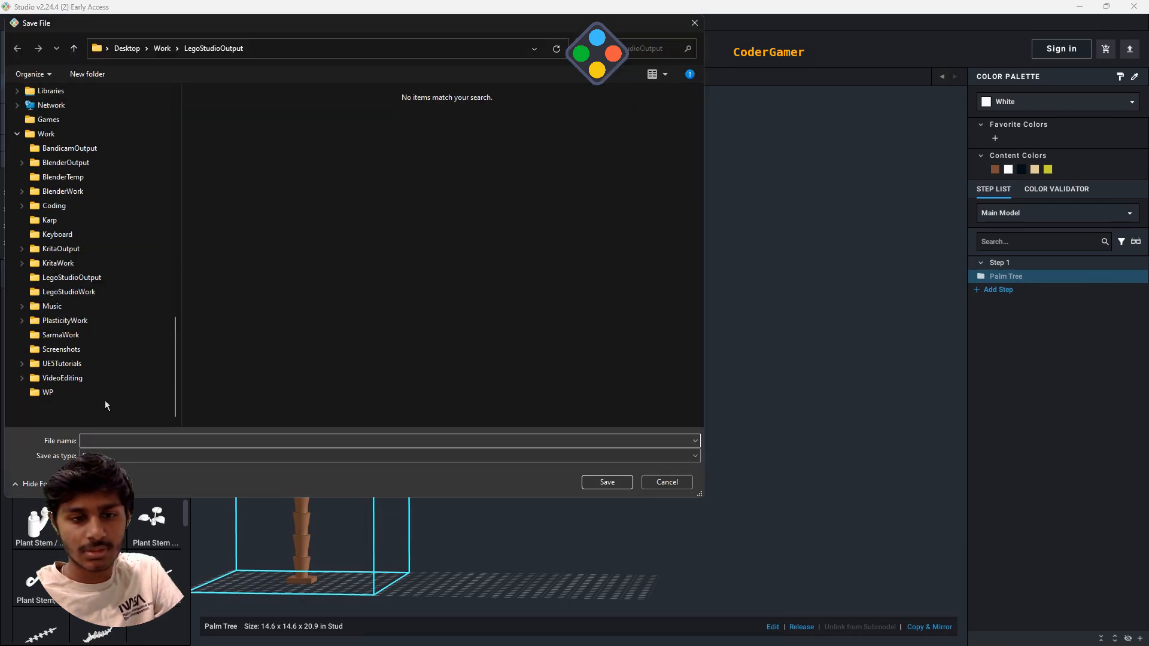
pyautogui.click(68, 293)
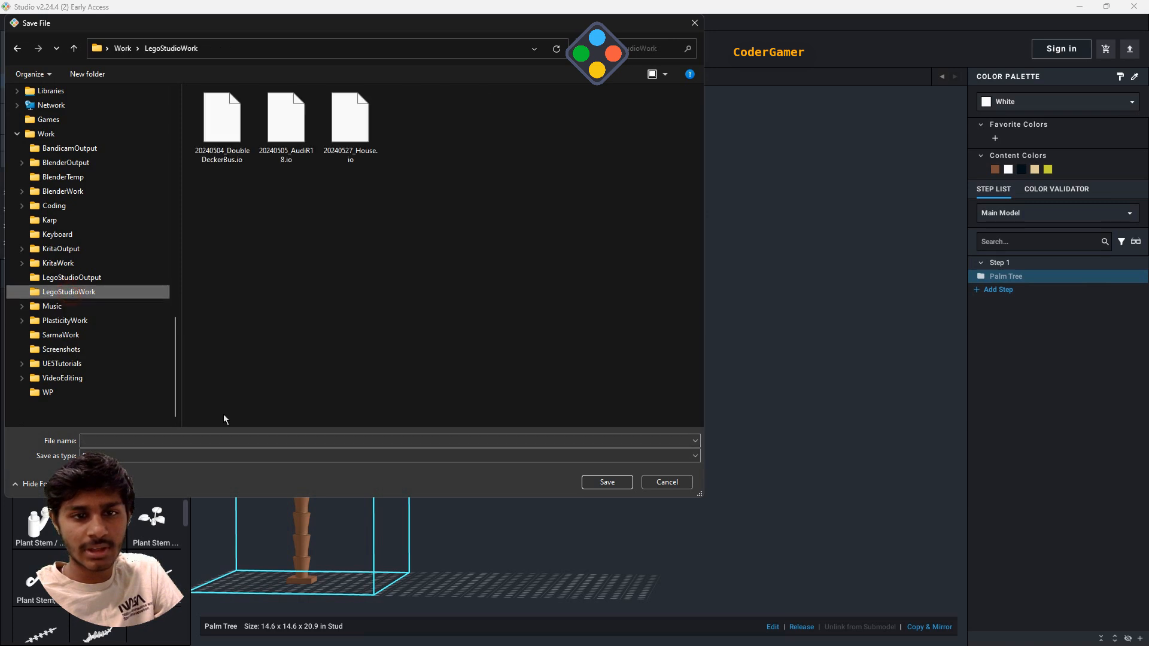
pyautogui.click(236, 439)
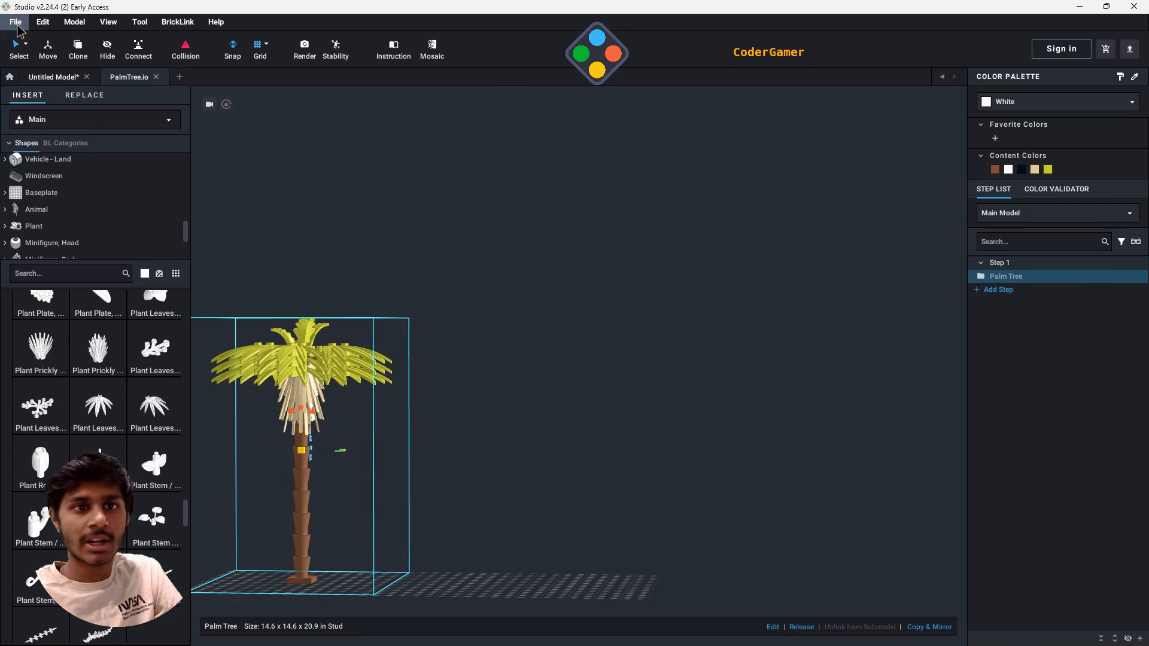
# - Start a new model and place a white Brick, Modified 1 x 1 with Studs on 4 Sides on the baseplate
pyautogui.click(17, 26)
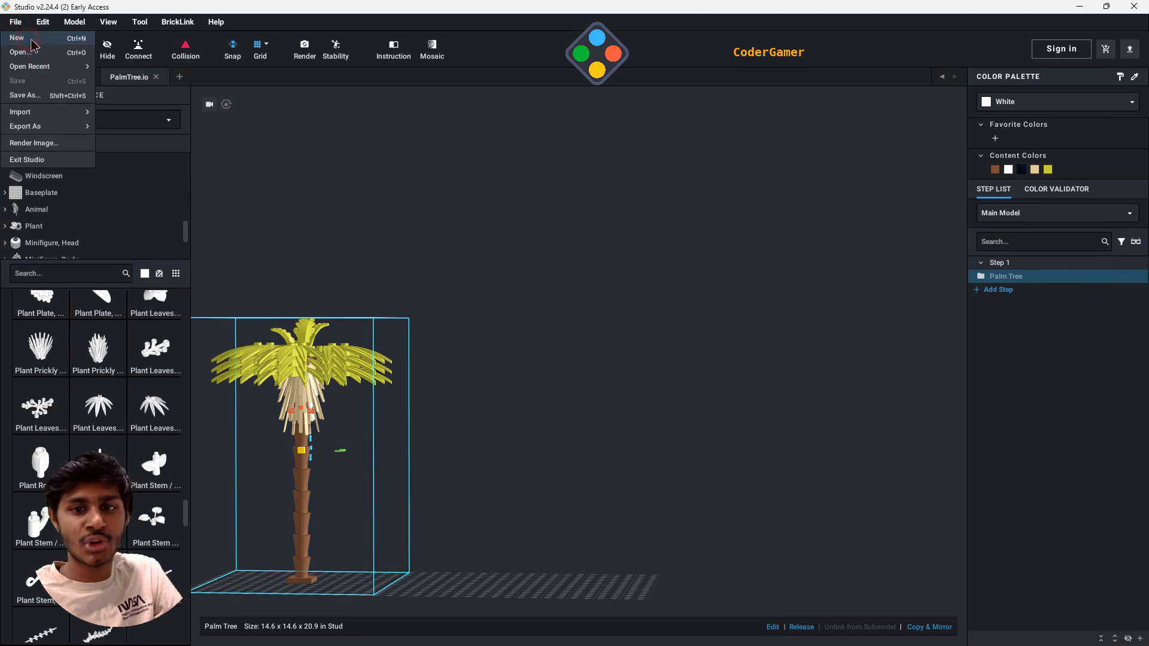
pyautogui.click(18, 38)
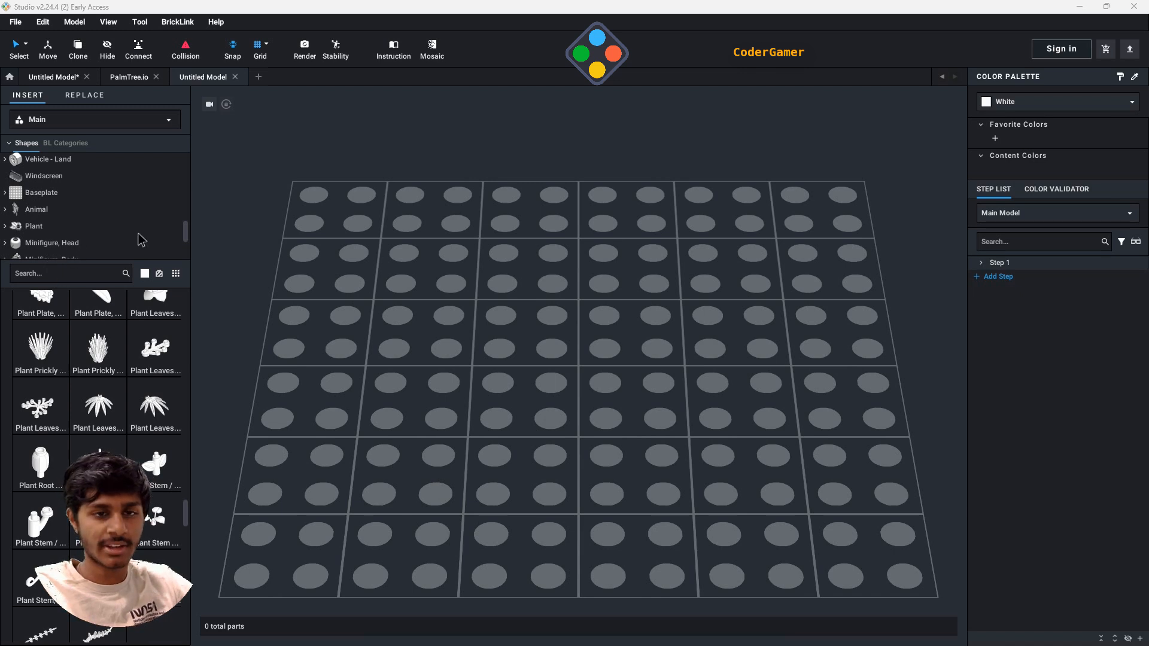
pyautogui.moveTo(186, 231); pyautogui.dragTo(182, 161)
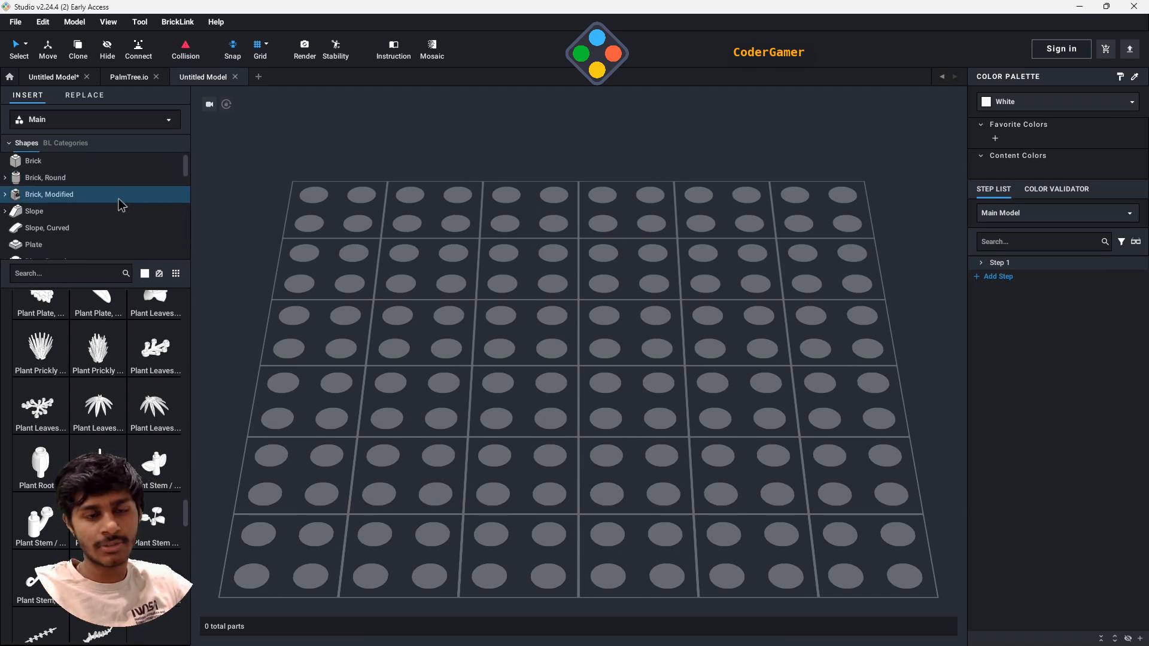
pyautogui.click(86, 198)
pyautogui.scroll(-3, 150, 391)
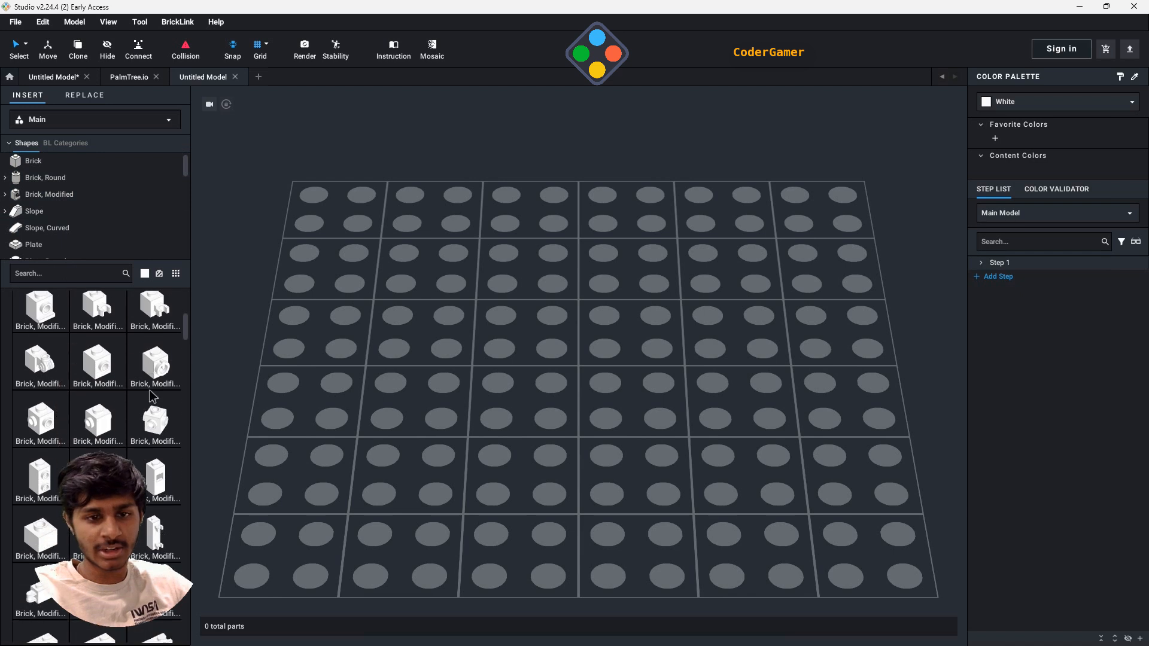
pyautogui.scroll(-1, 161, 389)
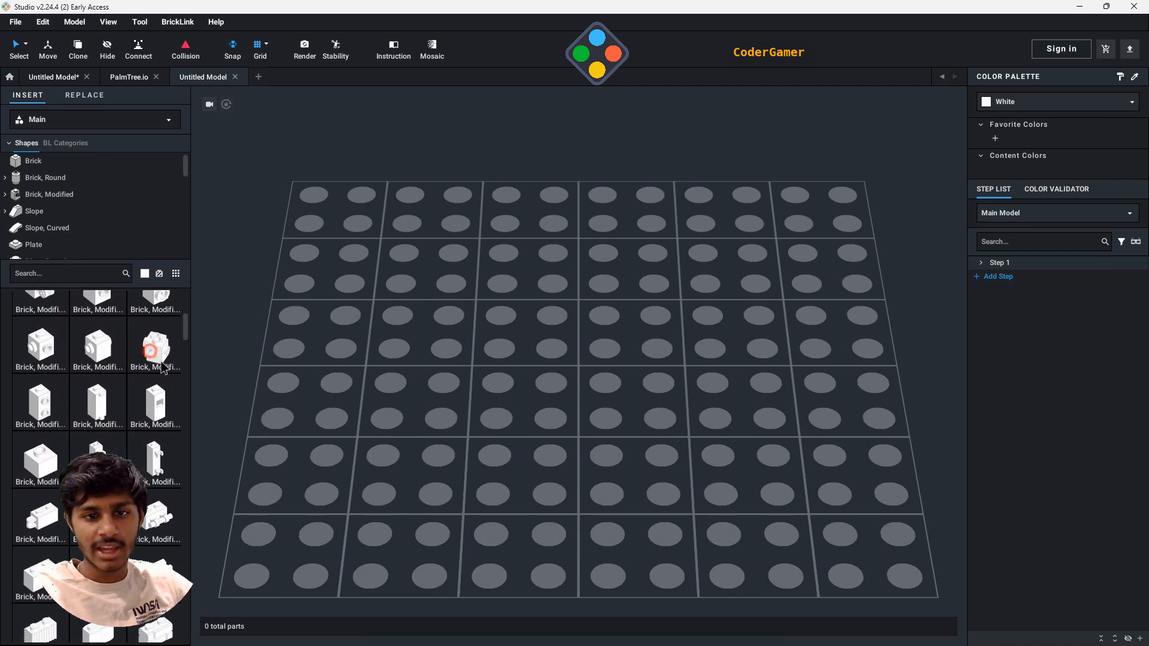
pyautogui.moveTo(162, 366); pyautogui.dragTo(494, 392)
pyautogui.scroll(2, 632, 398)
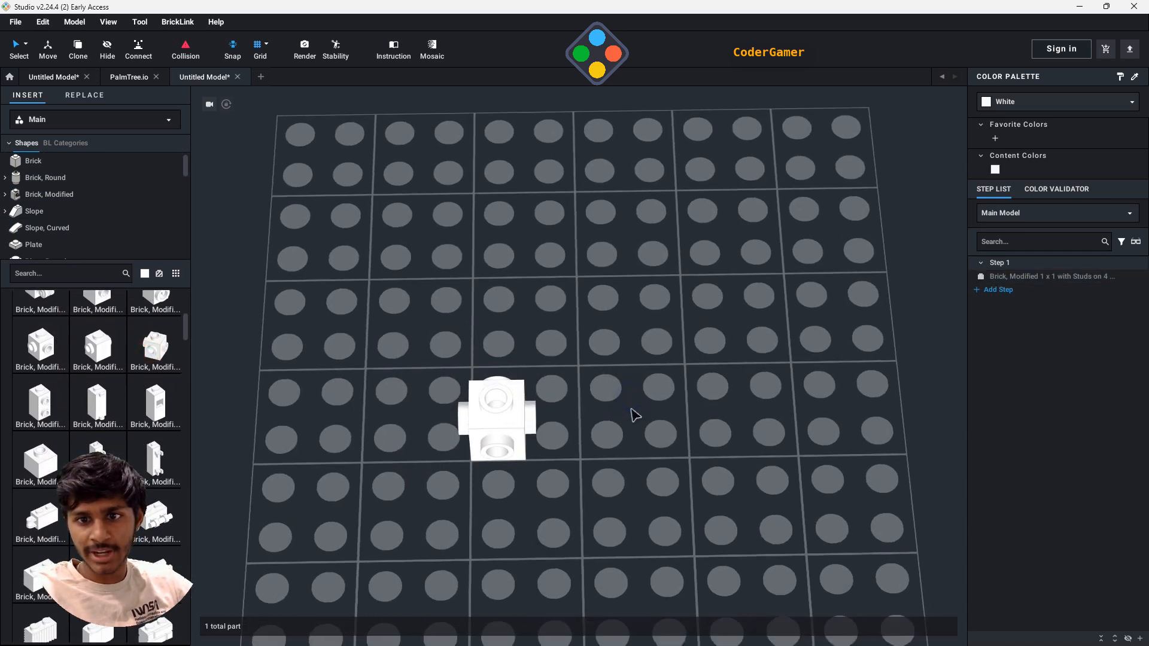
pyautogui.moveTo(632, 409); pyautogui.dragTo(542, 488, button='right')
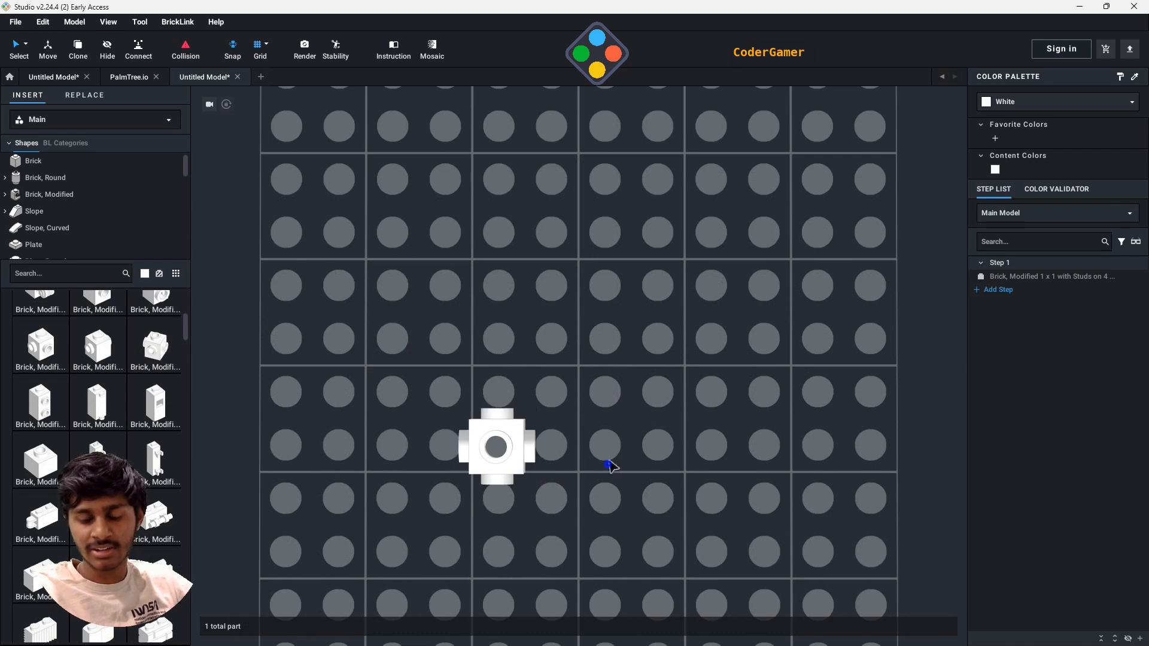
pyautogui.moveTo(608, 466); pyautogui.dragTo(617, 430, button='right')
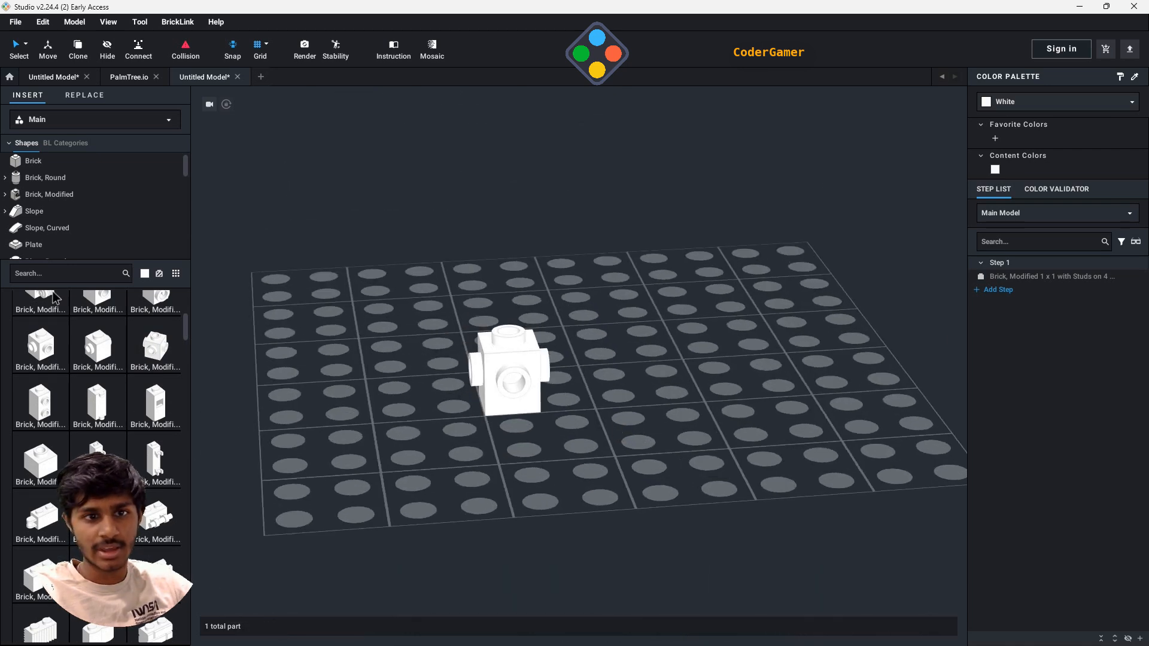
# - Place a Plant Flower Stem with Bar Holder, Bar, and 3 Stems on its side, facing one side stud of the brick
pyautogui.scroll(-5, 60, 230)
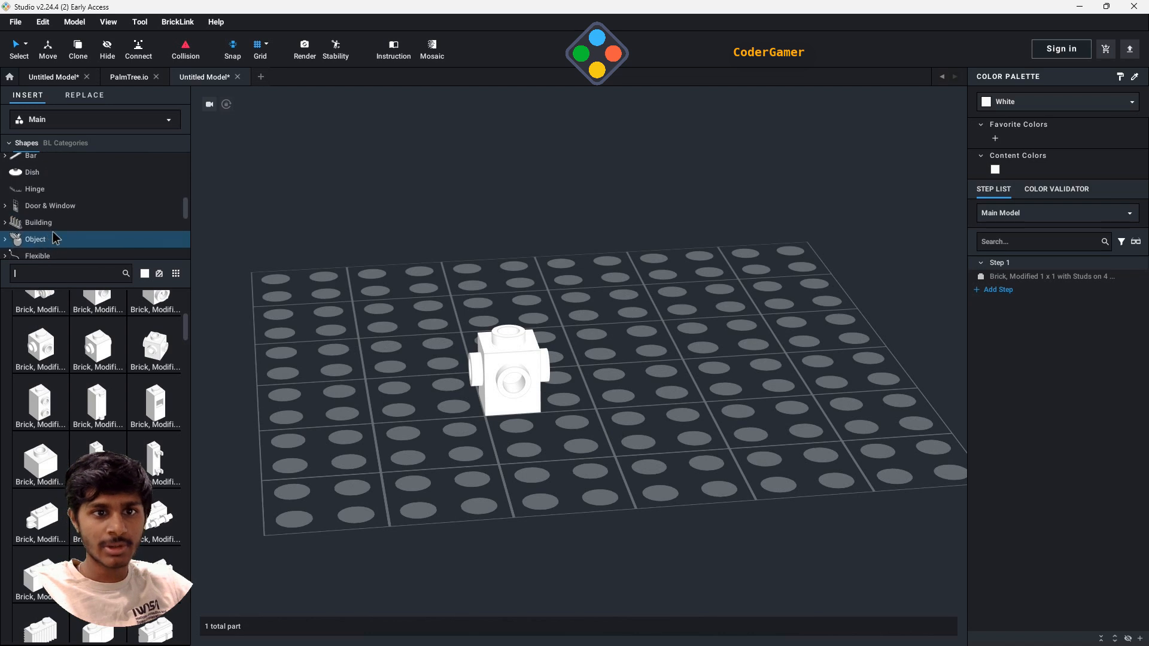
pyautogui.scroll(-8, 60, 234)
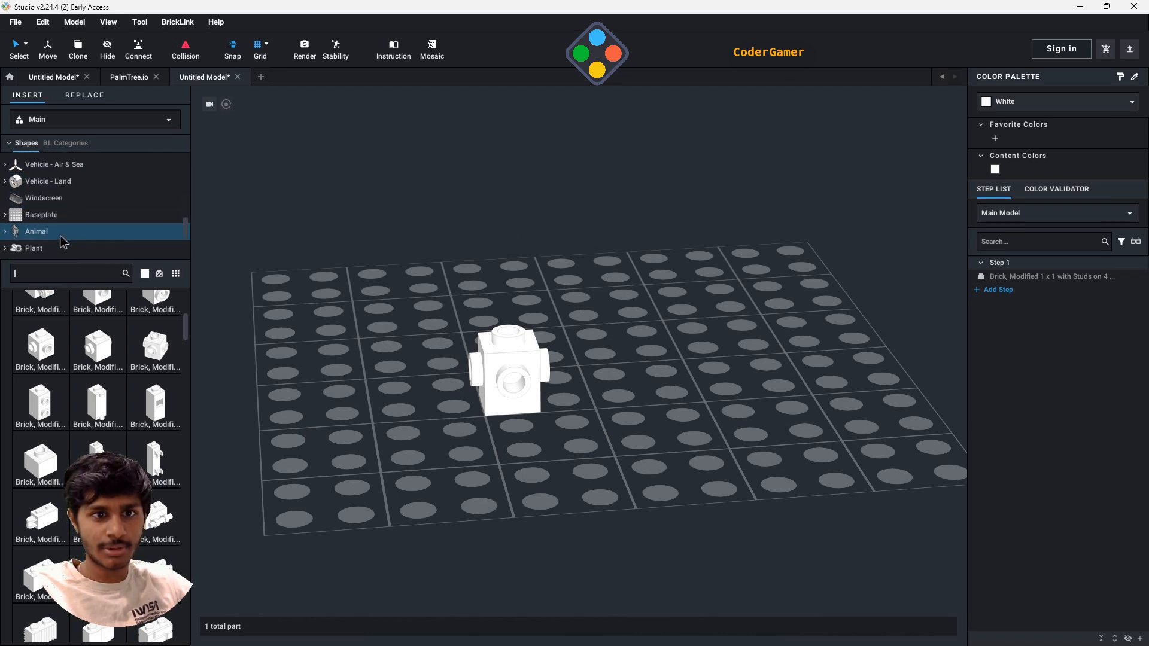
pyautogui.click(39, 244)
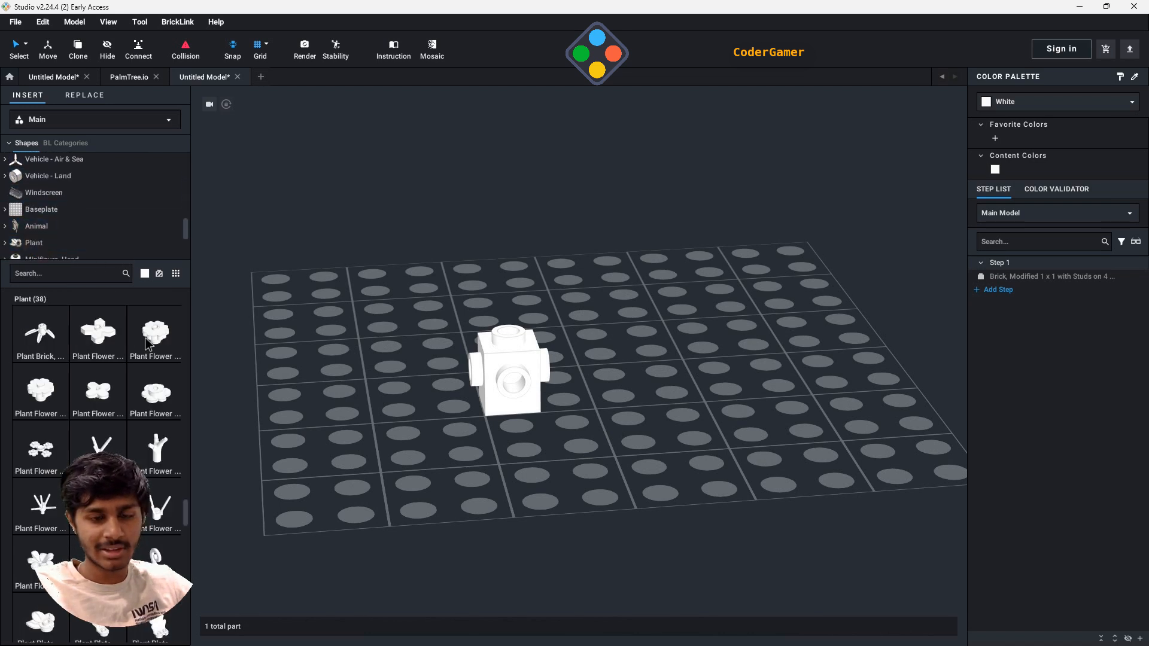
pyautogui.scroll(-2, 130, 424)
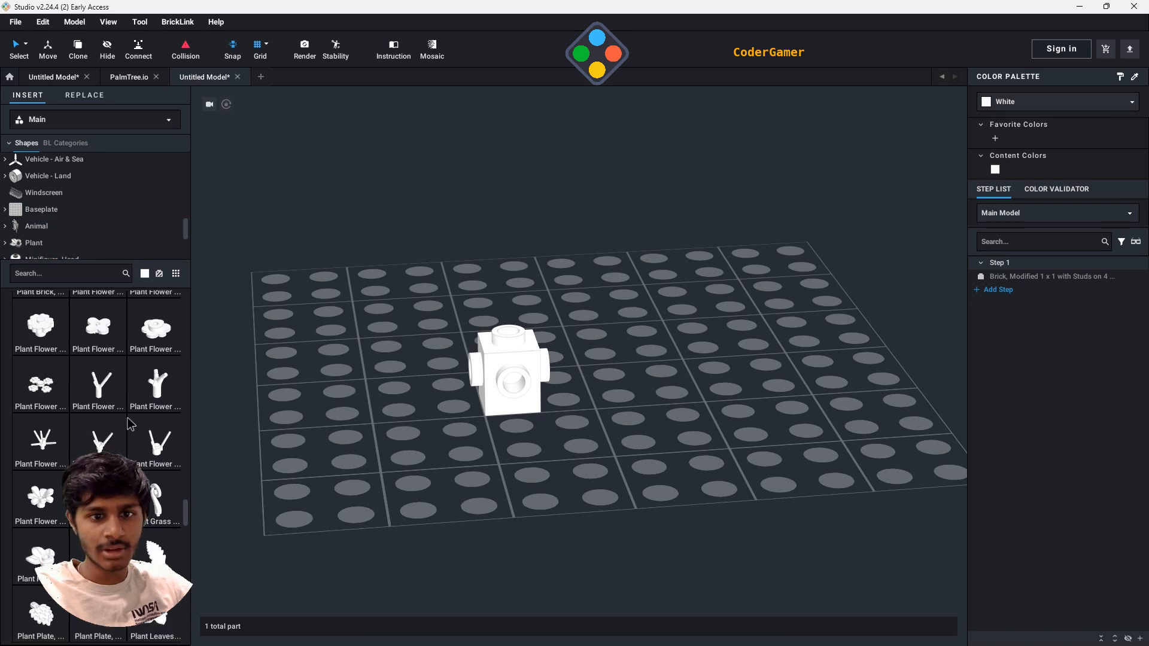
pyautogui.scroll(-2, 100, 397)
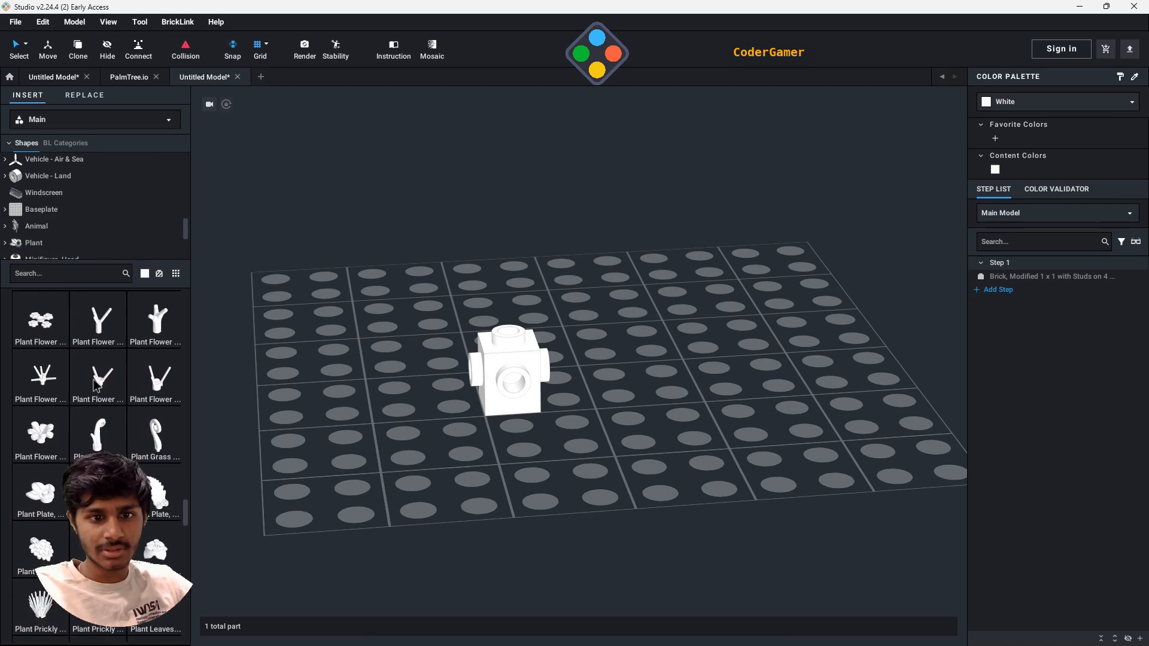
pyautogui.moveTo(100, 396); pyautogui.dragTo(528, 401)
pyautogui.press('Down')
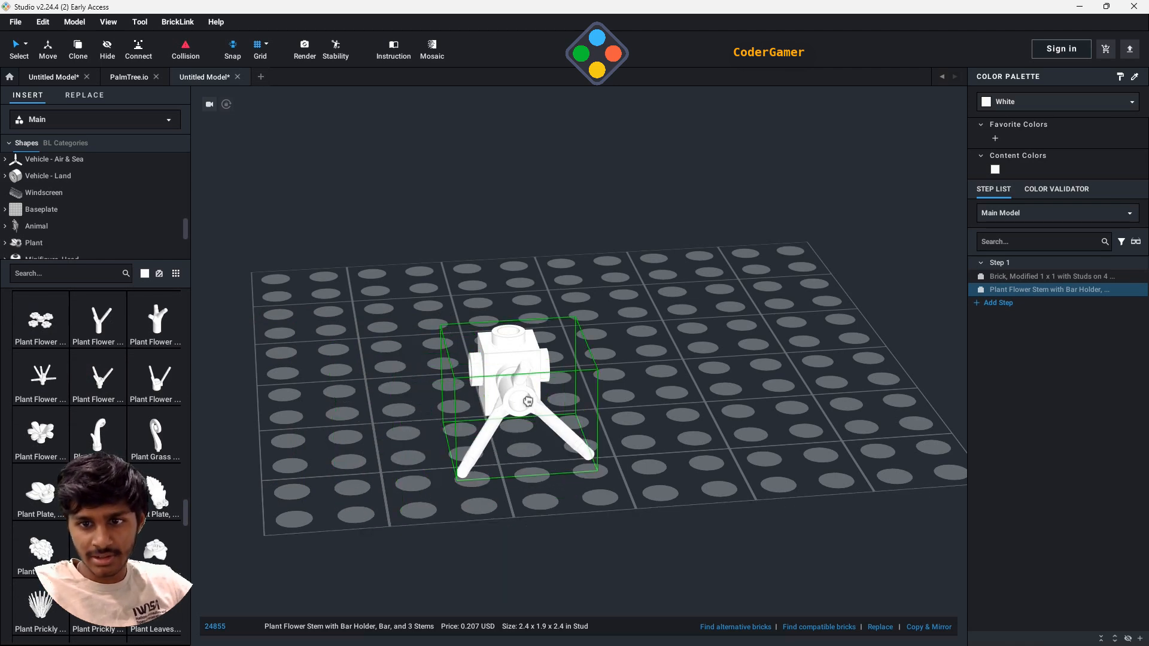
pyautogui.moveTo(524, 392); pyautogui.dragTo(563, 393, button='right')
pyautogui.moveTo(562, 393); pyautogui.dragTo(725, 423)
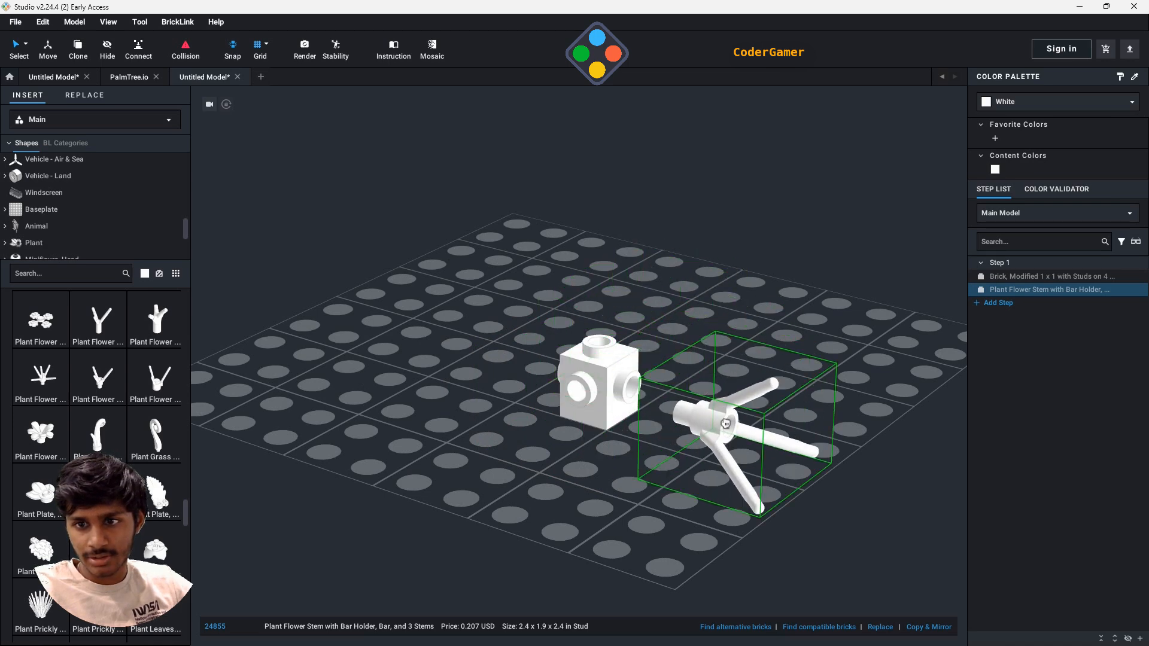
pyautogui.click(726, 424)
# - Place three more copies of the flower stem around the brick, each rotated to face one of its remaining side studs
pyautogui.hotkey('ctrl', 'c')
pyautogui.hotkey('ctrl', 'v')
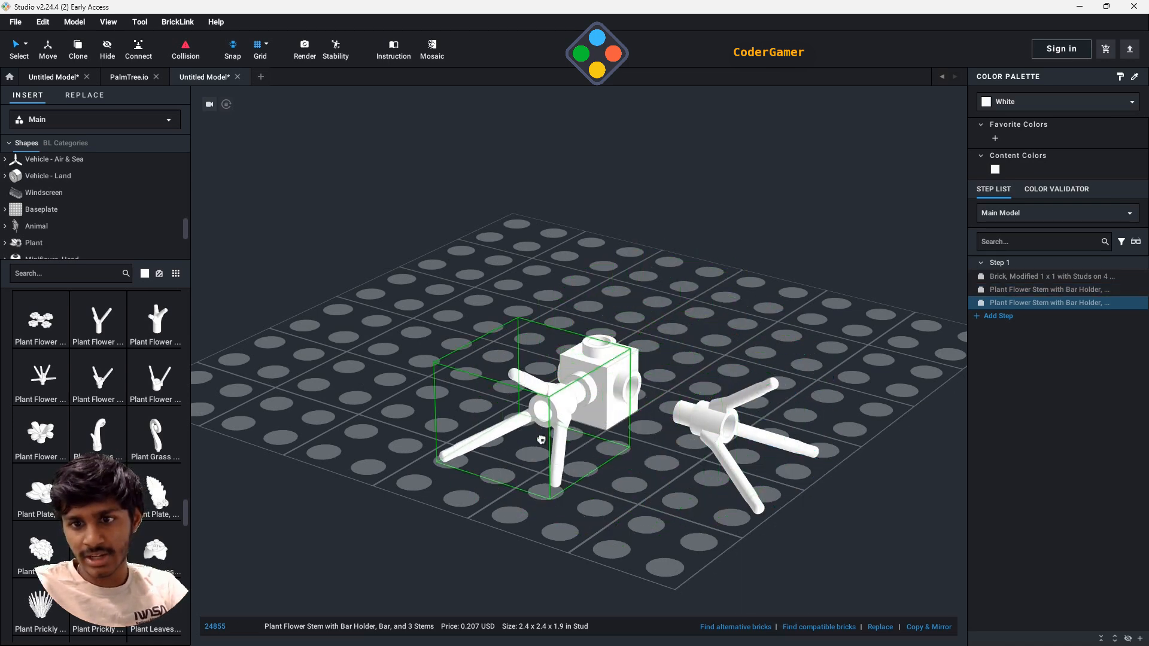
pyautogui.click(521, 443)
pyautogui.moveTo(809, 431); pyautogui.dragTo(770, 398, button='right')
pyautogui.press('Left')
pyautogui.press('Left')
pyautogui.click(511, 409)
pyautogui.hotkey('ctrl', 'c')
pyautogui.hotkey('ctrl', 'v')
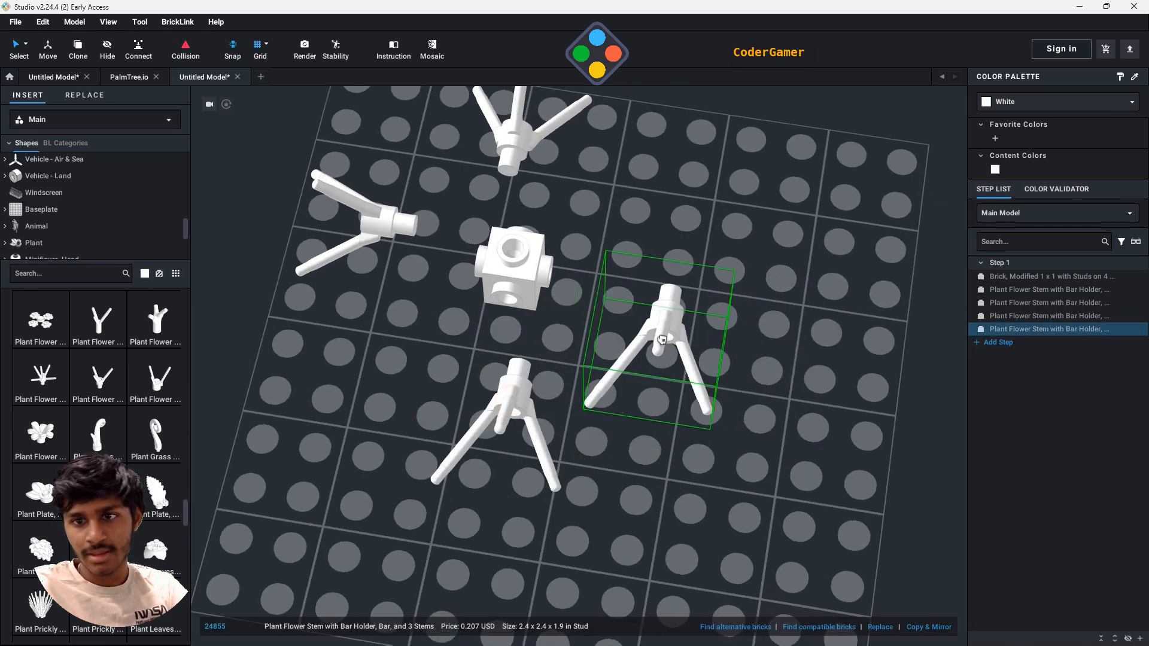
pyautogui.press('Left')
pyautogui.press('Left')
pyautogui.click(679, 314)
# - Place a fifth flower stem standing upright beside the brick and stop adding copies
pyautogui.moveTo(808, 329); pyautogui.dragTo(815, 304, button='right')
pyautogui.press('Up')
pyautogui.click(815, 306)
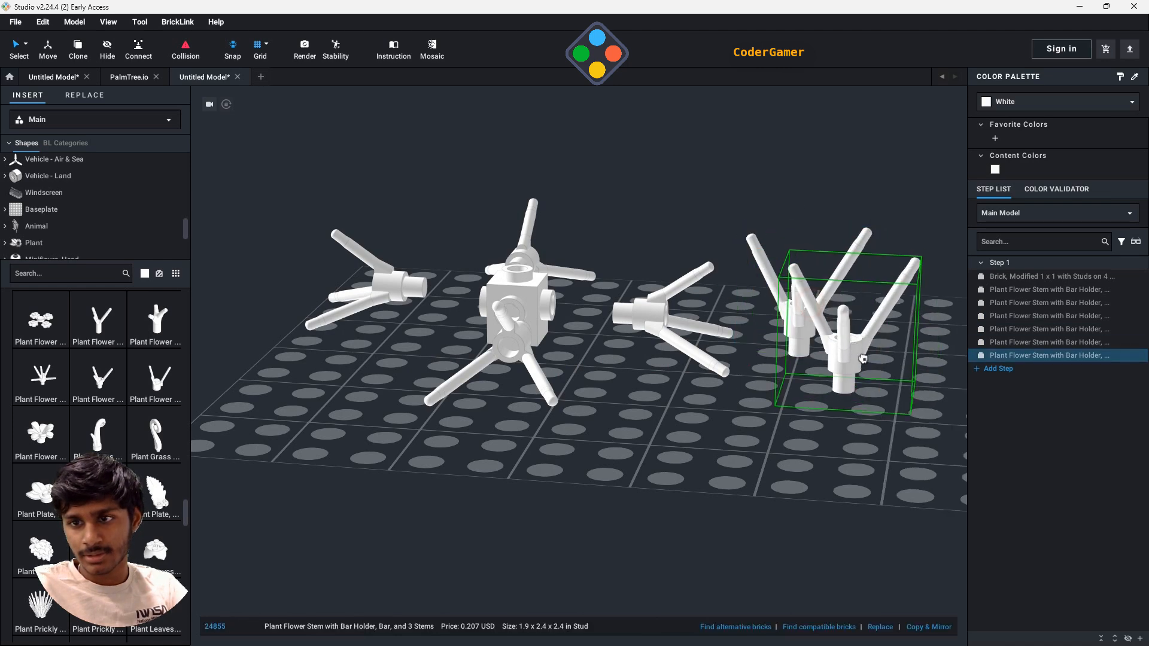
pyautogui.moveTo(860, 344); pyautogui.dragTo(890, 436, button='right')
pyautogui.press('Escape')
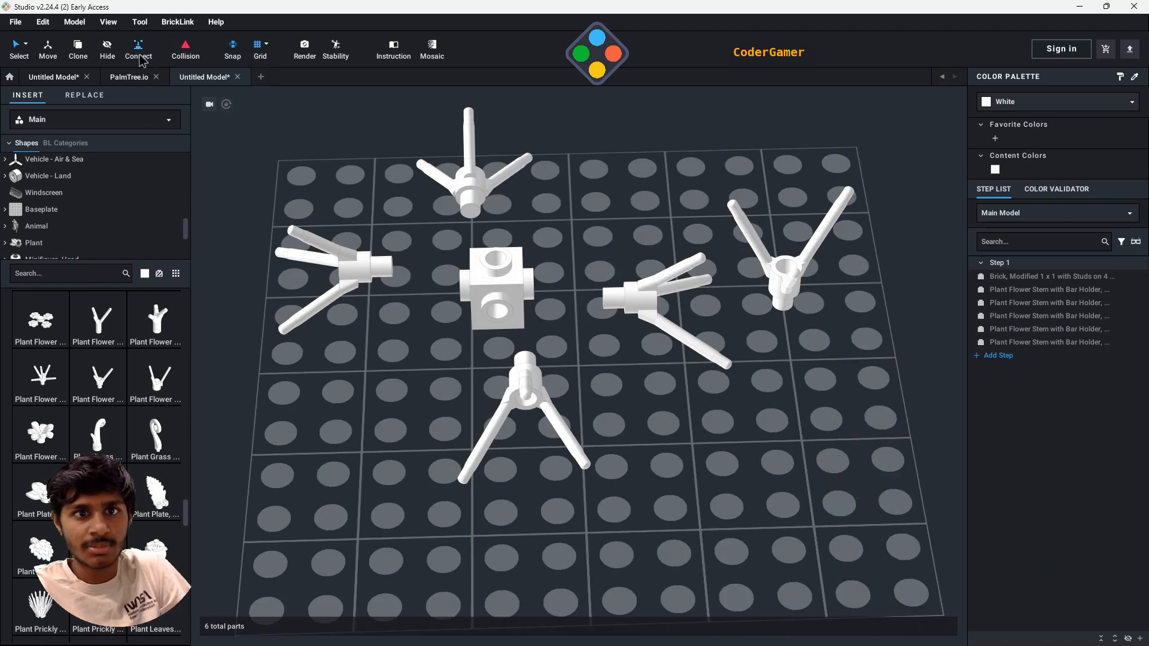
# - Connect the holder end of one sideways flower stem to the adjacent side stud of the brick
pyautogui.moveTo(501, 388); pyautogui.dragTo(589, 373, button='right')
pyautogui.click(626, 377)
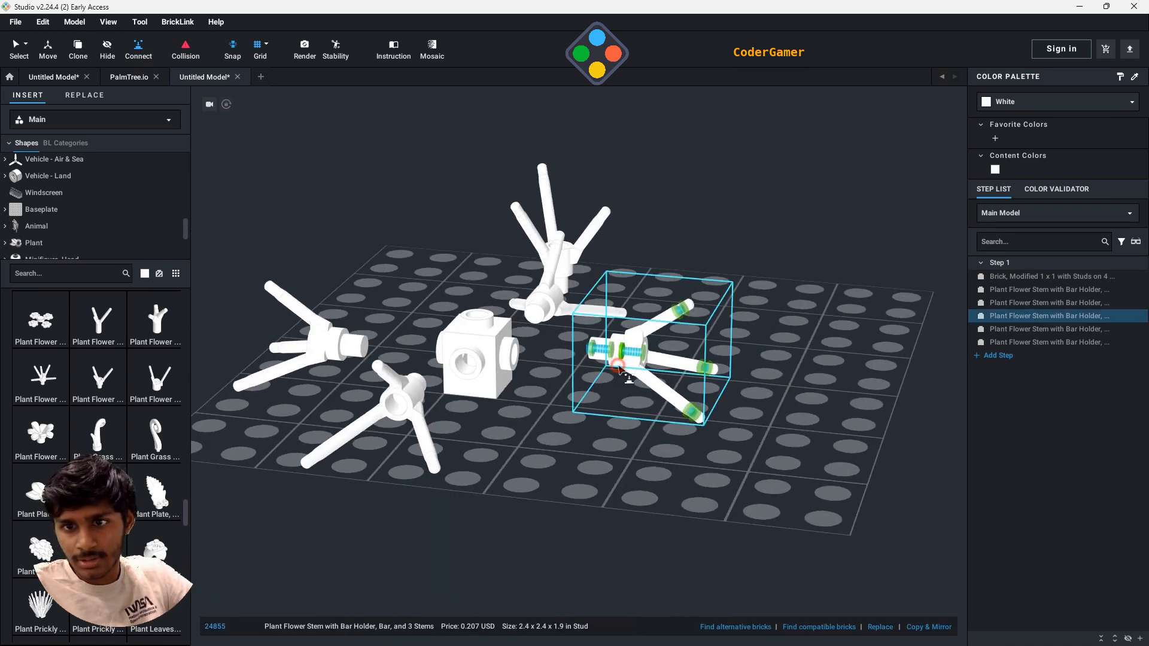
pyautogui.scroll(8, 628, 380)
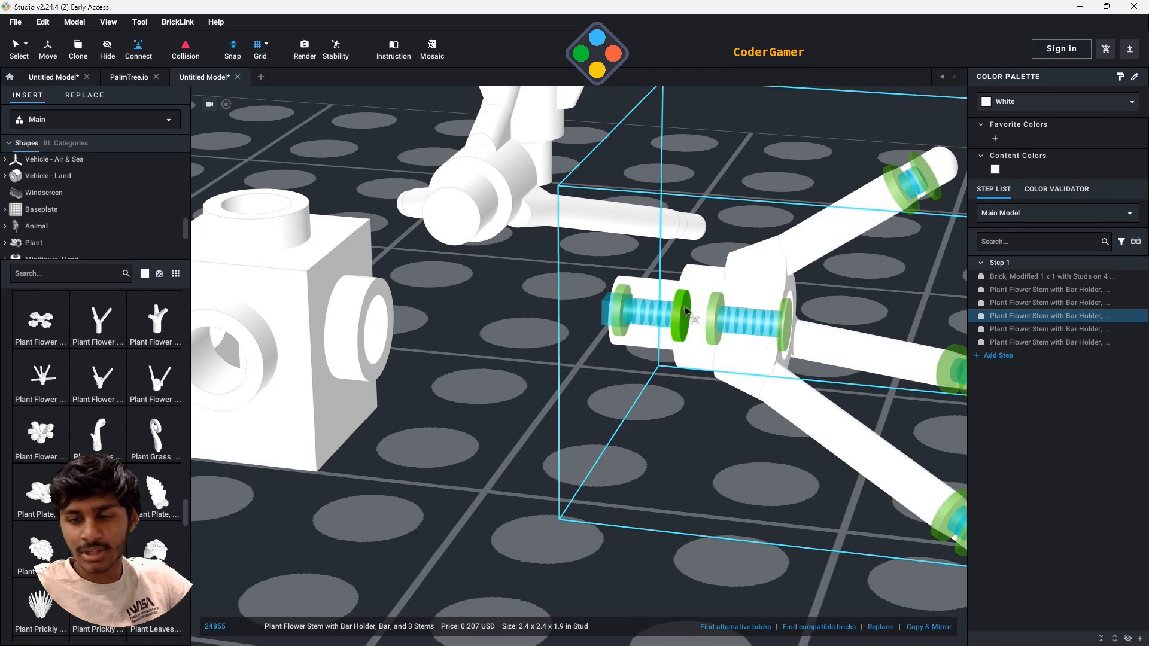
pyautogui.click(685, 312)
pyautogui.click(378, 326)
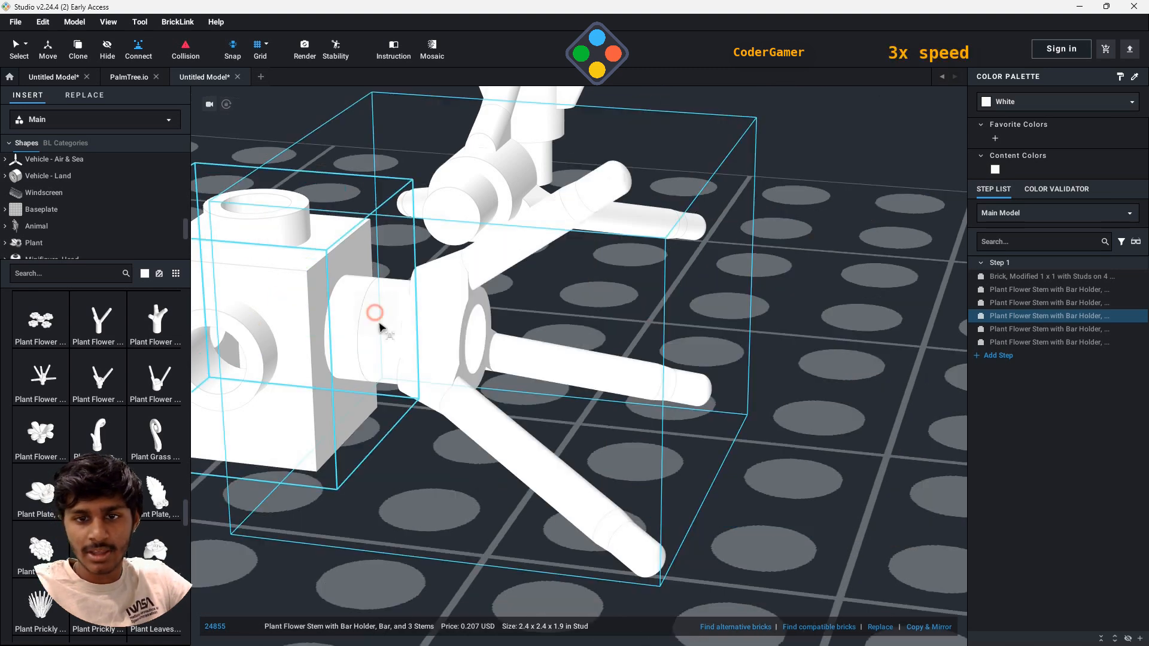
# - Connect the other three sideways flower stems to the remaining side studs of the brick
pyautogui.moveTo(379, 326); pyautogui.dragTo(778, 364, button='right')
pyautogui.click(778, 365)
pyautogui.click(697, 397)
pyautogui.click(411, 374)
pyautogui.moveTo(412, 375); pyautogui.dragTo(409, 404, button='right')
pyautogui.click(408, 403)
pyautogui.click(355, 416)
pyautogui.click(502, 308)
pyautogui.moveTo(502, 308); pyautogui.dragTo(307, 405, button='right')
pyautogui.click(304, 405)
pyautogui.click(304, 406)
pyautogui.click(580, 334)
# - Try to connect the upright flower stem to the stud on top of the brick
pyautogui.scroll(-6, 579, 333)
pyautogui.click(384, 509)
pyautogui.moveTo(383, 509); pyautogui.dragTo(284, 393, button='right')
pyautogui.scroll(3, 284, 393)
pyautogui.click(274, 401)
pyautogui.click(617, 259)
pyautogui.click(279, 398)
pyautogui.click(275, 401)
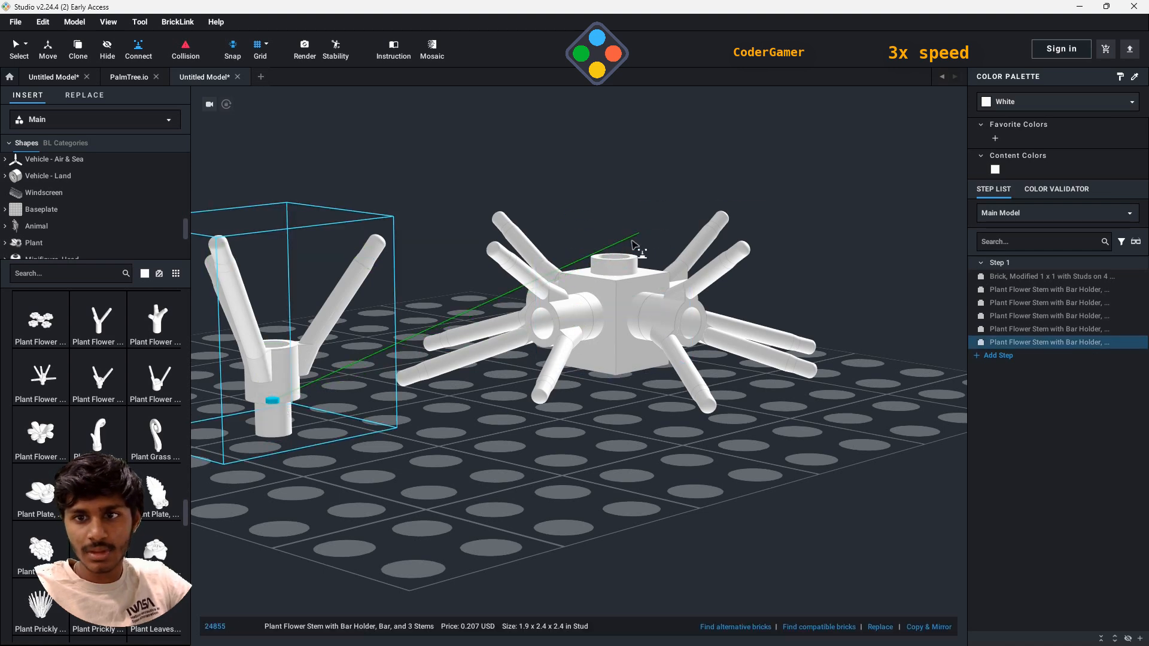
pyautogui.click(615, 258)
pyautogui.click(616, 256)
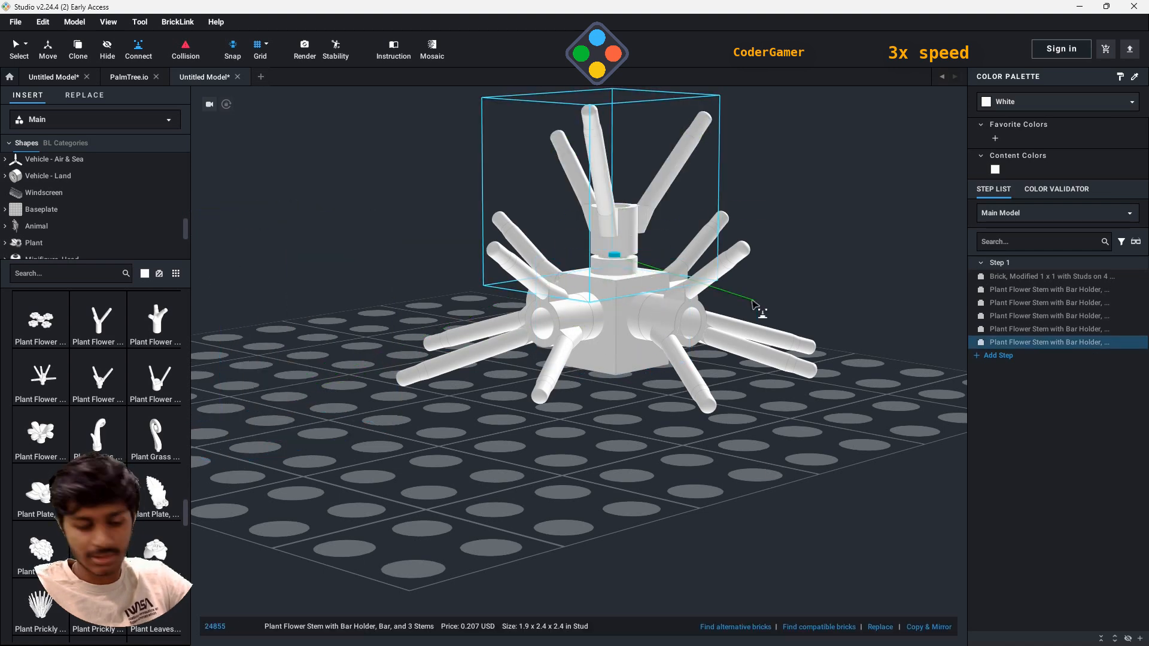
pyautogui.click(612, 389)
pyautogui.hotkey('ctrl', 'z')
# - Retry connecting the upright flower stem to the brick's top stud and undo the connection
pyautogui.click(276, 398)
pyautogui.click(273, 400)
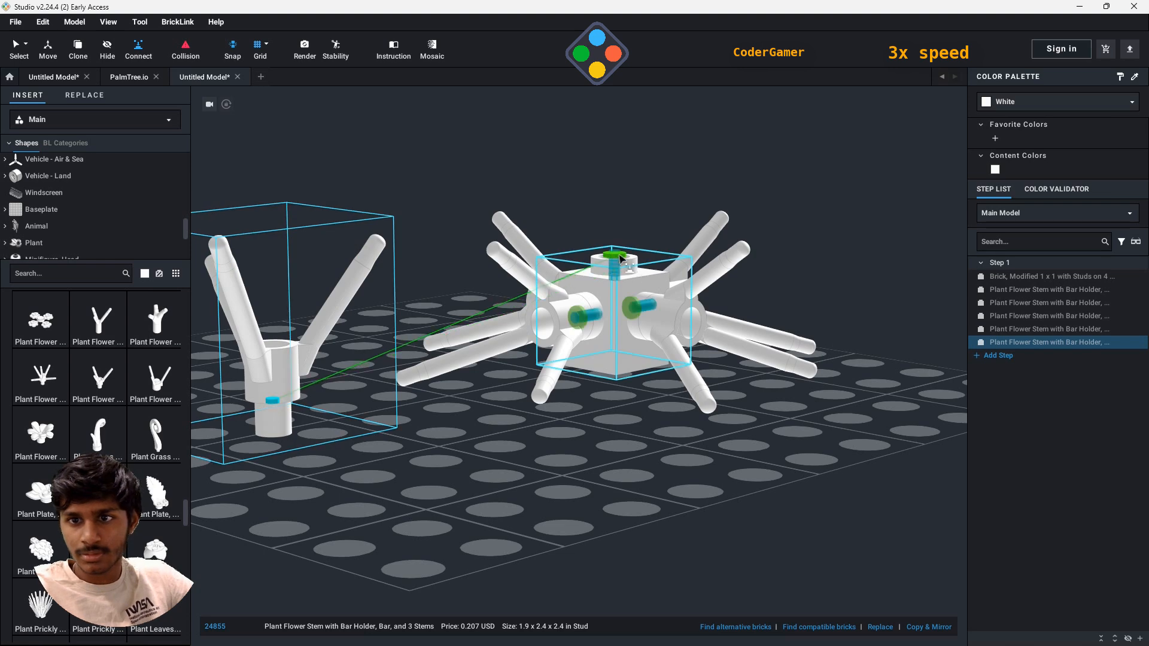
pyautogui.click(615, 257)
pyautogui.scroll(4, 786, 262)
pyautogui.moveTo(785, 262); pyautogui.dragTo(526, 363, button='middle')
pyautogui.hotkey('ctrl', 'z')
# - Connect the base of the upright flower stem to the brick's top stud so it sits fully over the stud
pyautogui.scroll(-4, 418, 356)
pyautogui.click(276, 474)
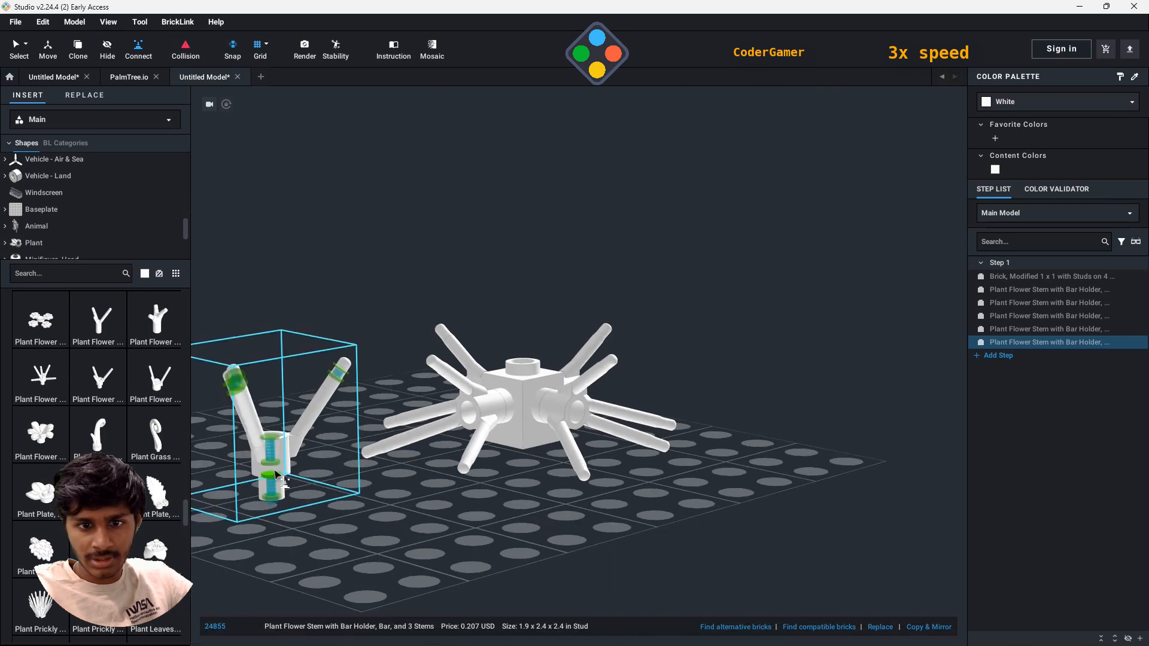
pyautogui.click(276, 481)
pyautogui.scroll(6, 516, 389)
pyautogui.click(413, 350)
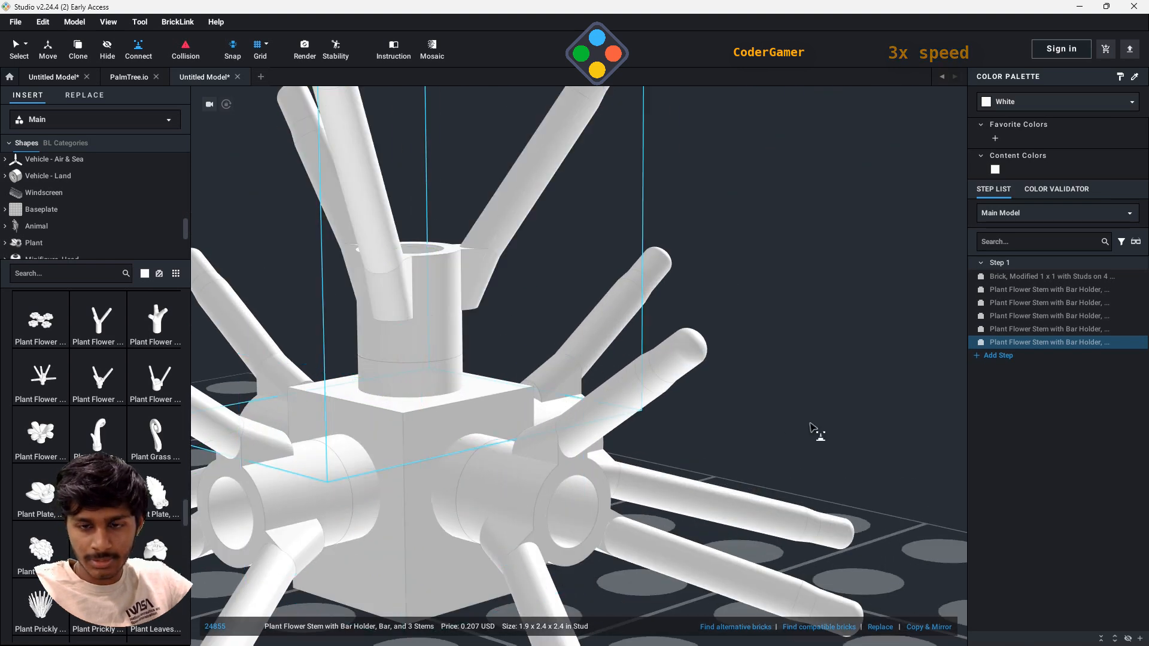
pyautogui.click(812, 426)
pyautogui.scroll(-4, 808, 419)
pyautogui.moveTo(760, 312); pyautogui.dragTo(838, 395, button='right')
# - Search the part library for 1x1 and show the Plate, Round parts
pyautogui.scroll(5, 87, 368)
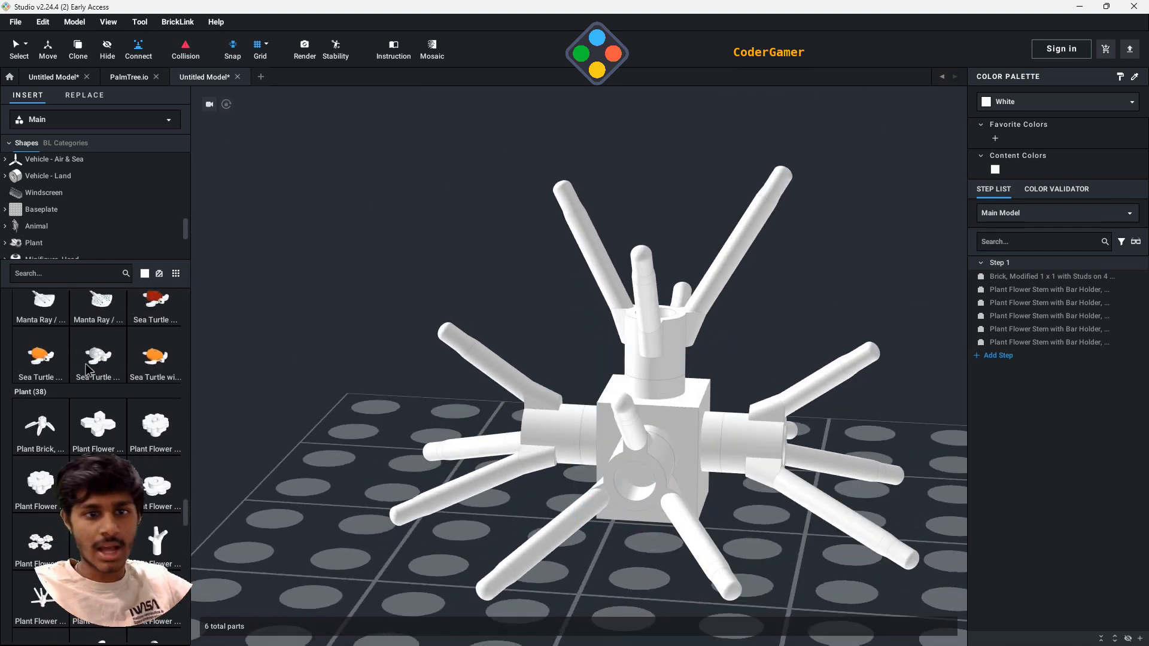
pyautogui.scroll(-5, 87, 368)
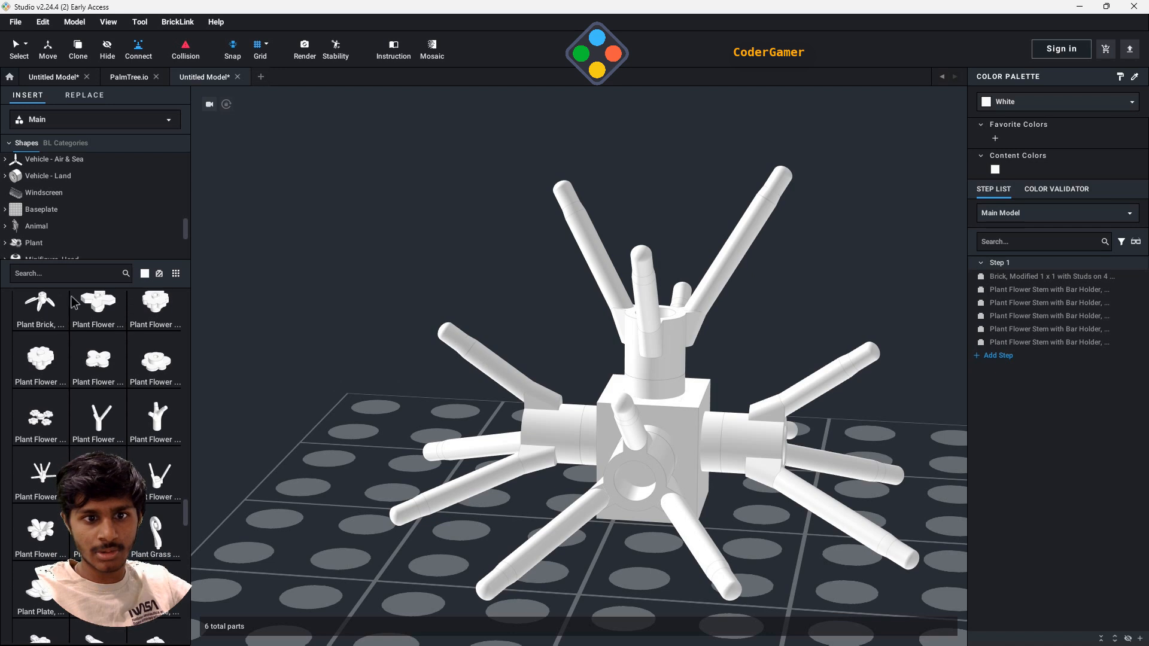
pyautogui.click(50, 277)
pyautogui.write('1x1')
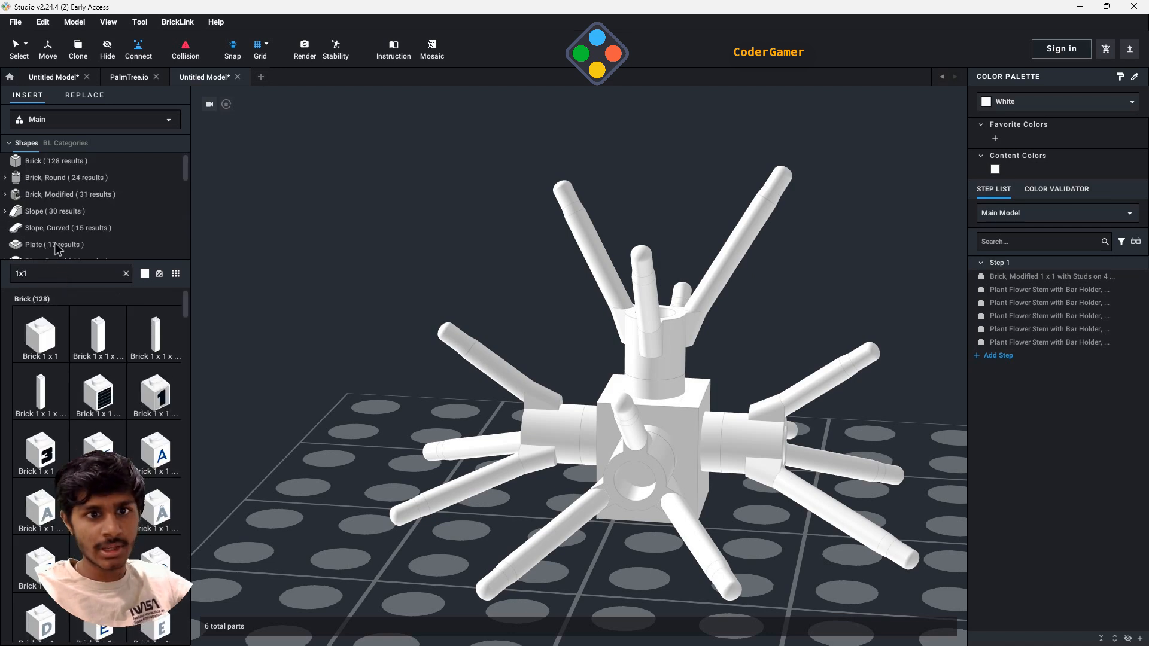
pyautogui.scroll(-4, 49, 228)
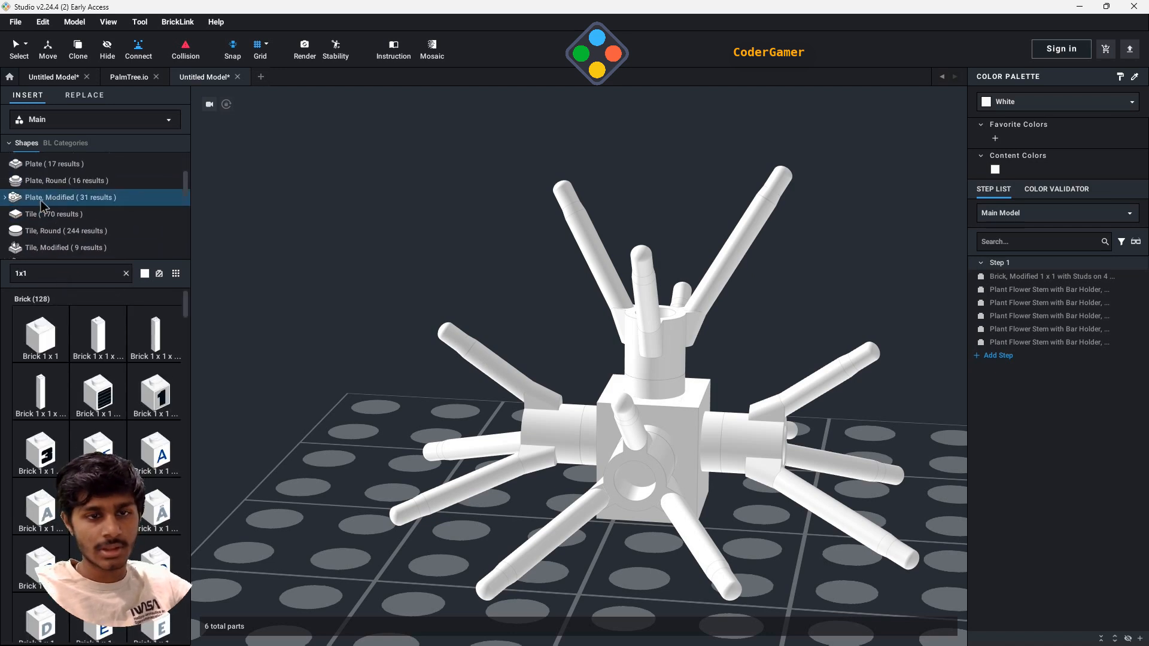
pyautogui.click(44, 183)
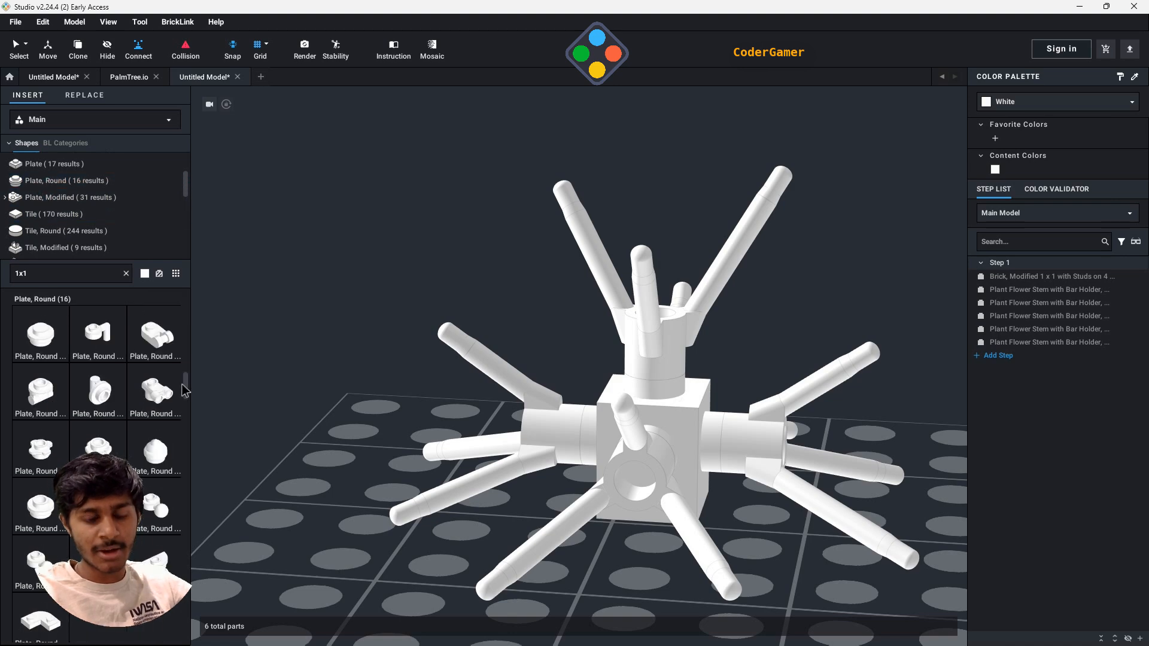
# - Place one white Plate, Round 1 x 1 with Flower Edge (5 Petals) near the edge of the baseplate, away from the stems
pyautogui.scroll(-1, 109, 413)
pyautogui.scroll(-1, 109, 413)
pyautogui.click(98, 386)
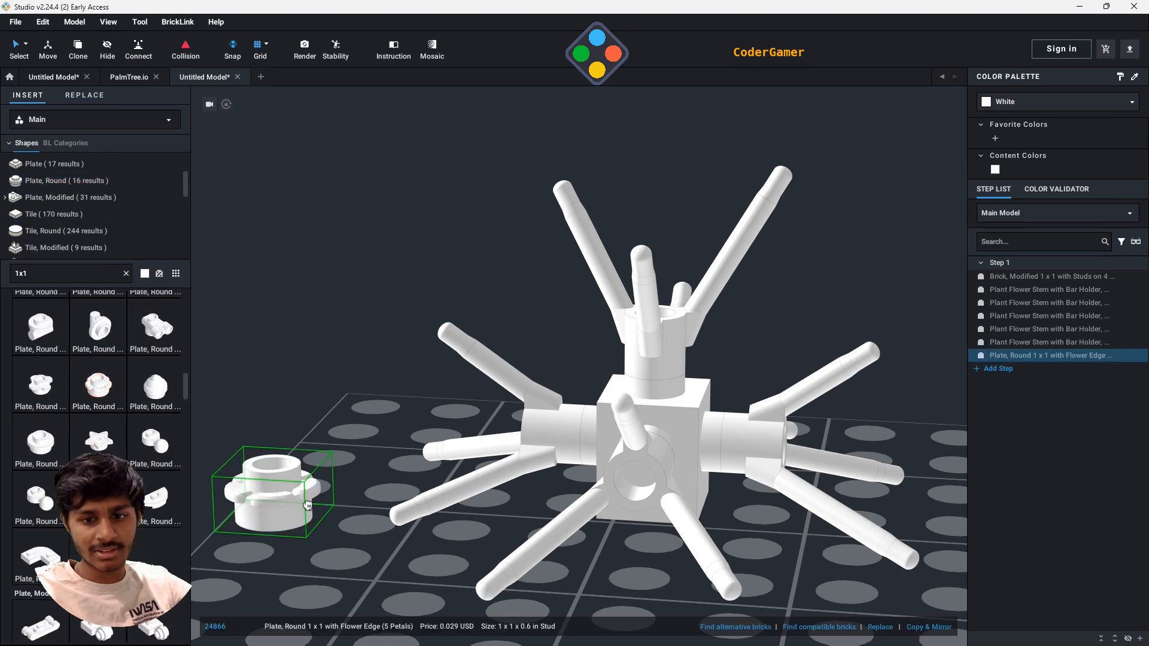
pyautogui.moveTo(334, 501); pyautogui.dragTo(392, 580, button='right')
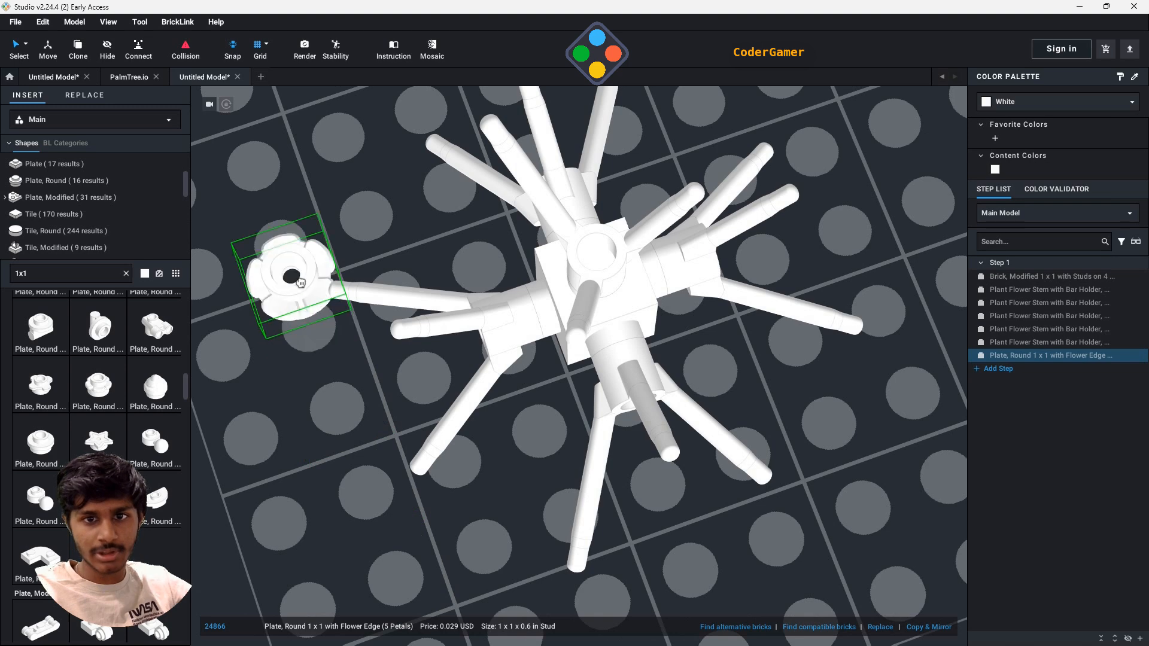
pyautogui.moveTo(292, 295); pyautogui.dragTo(503, 498, button='middle')
pyautogui.click(440, 301)
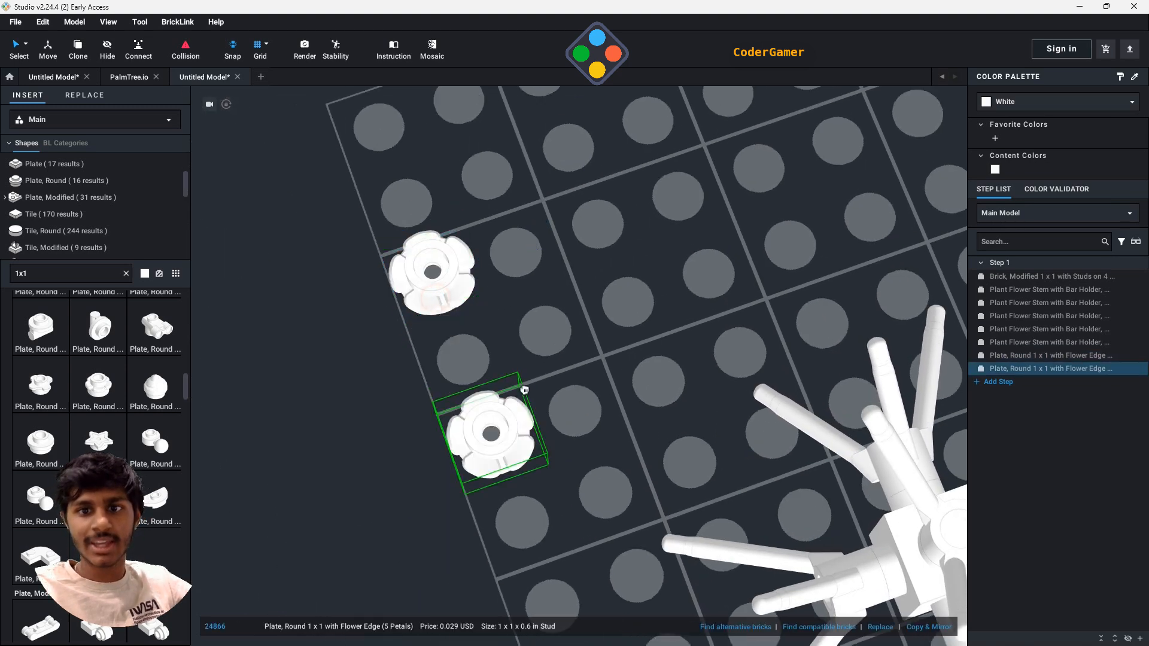
pyautogui.moveTo(576, 417); pyautogui.dragTo(620, 363, button='right')
pyautogui.press('Escape')
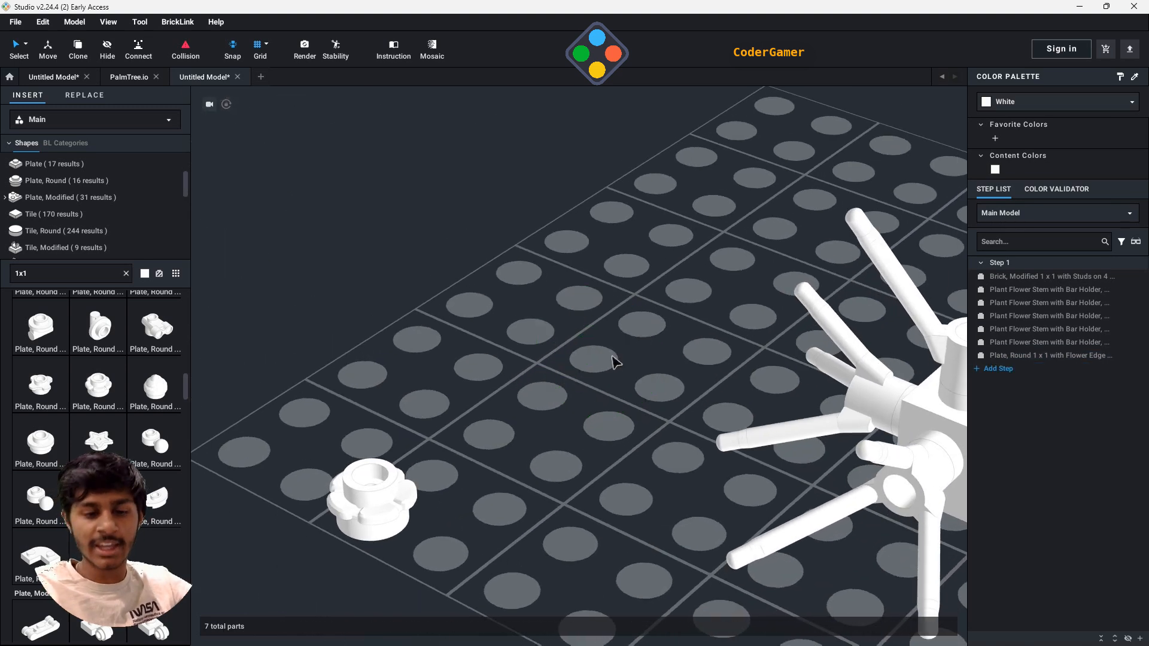
# - Show the Plant parts among the 1x1 library results
pyautogui.scroll(-3, 120, 431)
pyautogui.scroll(-5, 90, 222)
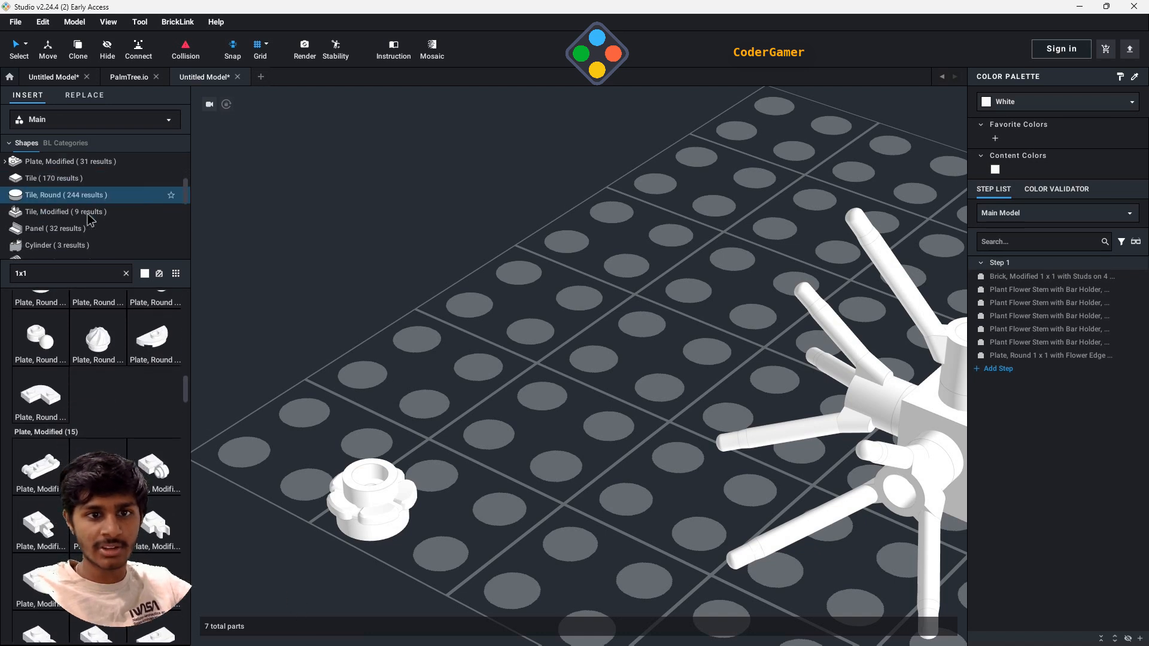
pyautogui.scroll(-3, 88, 230)
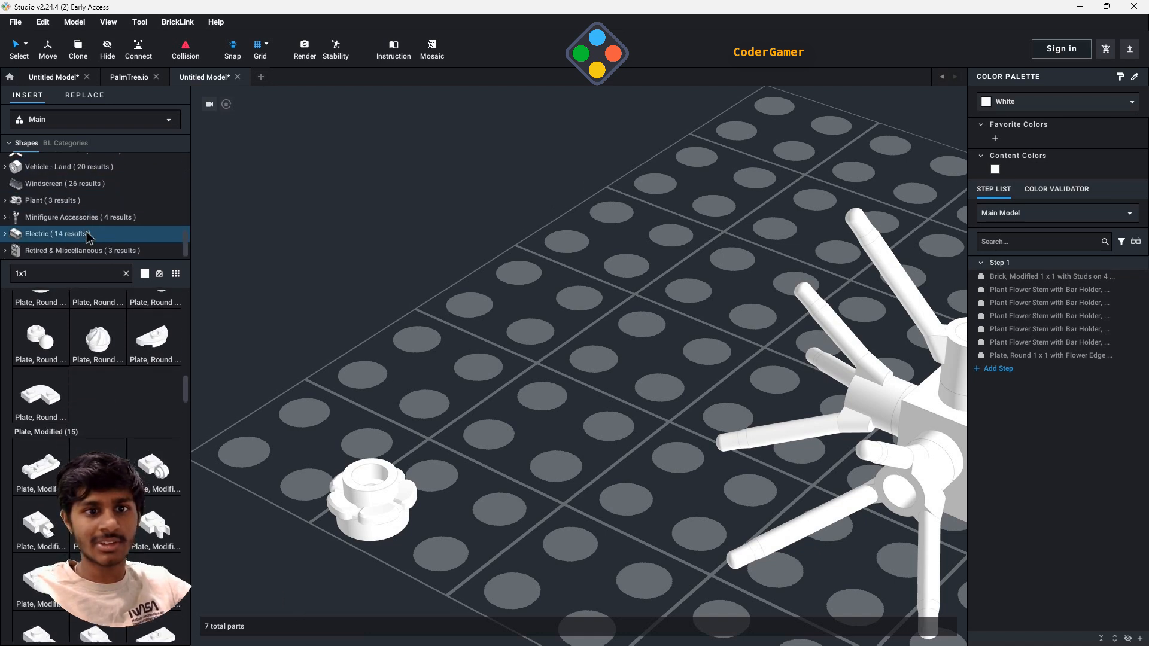
pyautogui.click(72, 202)
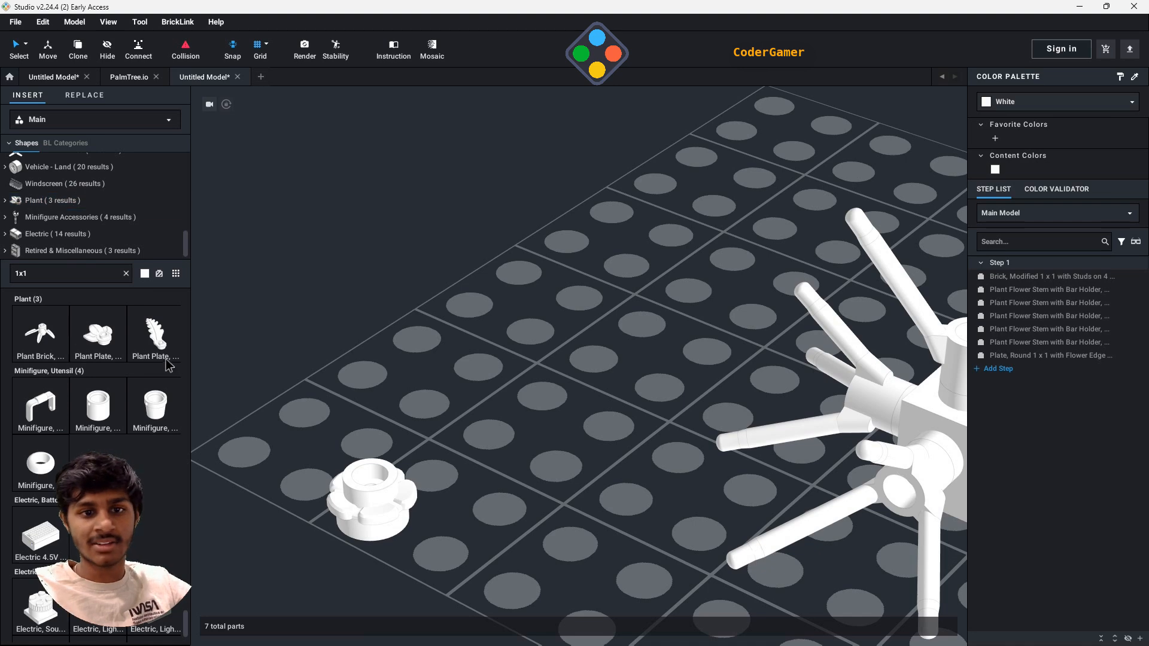
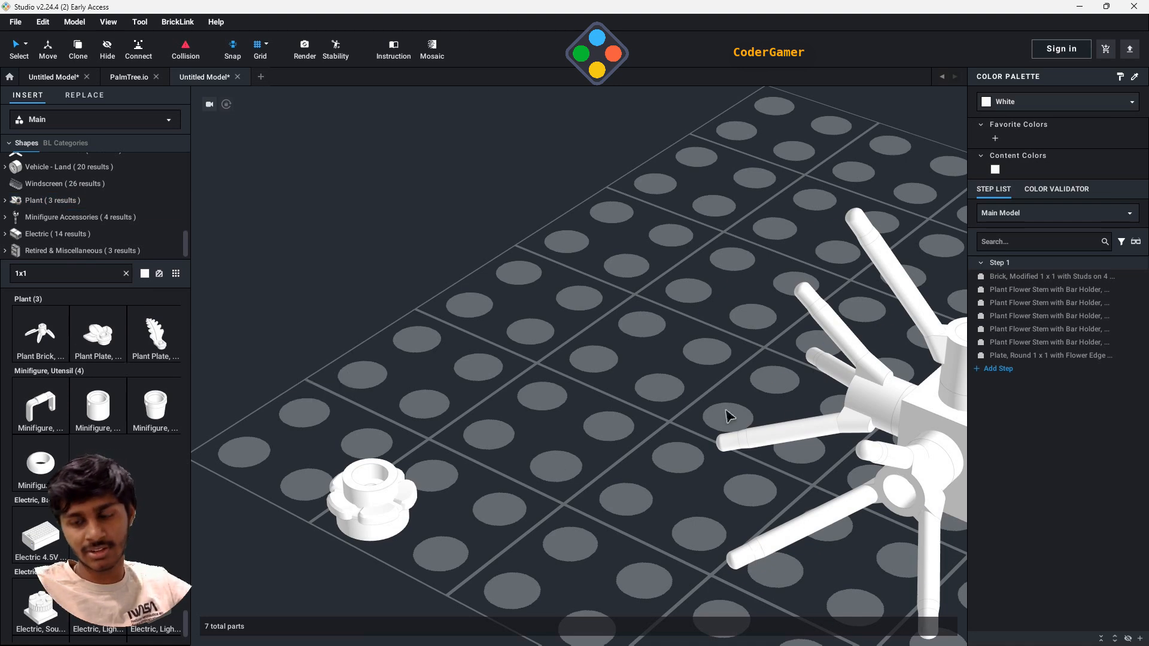
# - Place one white Plant Plate, Round 1 x 1 with 3 Leaves on top of the flower-edge round plate near the baseplate's edge
pyautogui.moveTo(731, 415); pyautogui.dragTo(700, 458, button='right')
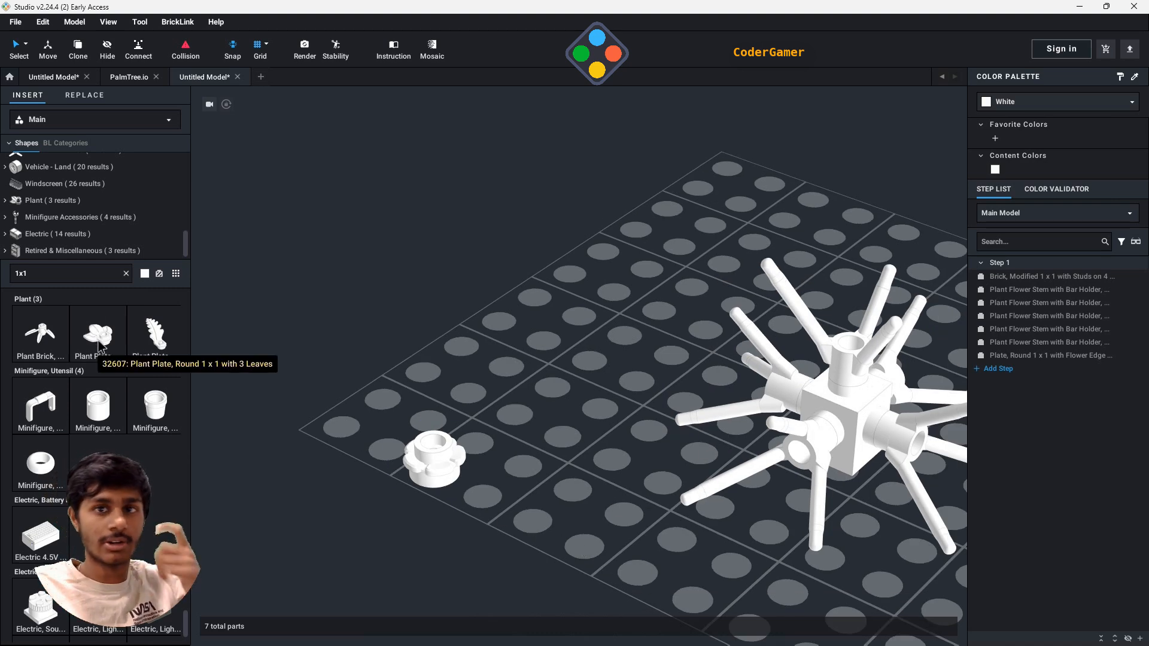
pyautogui.moveTo(108, 358); pyautogui.dragTo(442, 443)
pyautogui.click(442, 440)
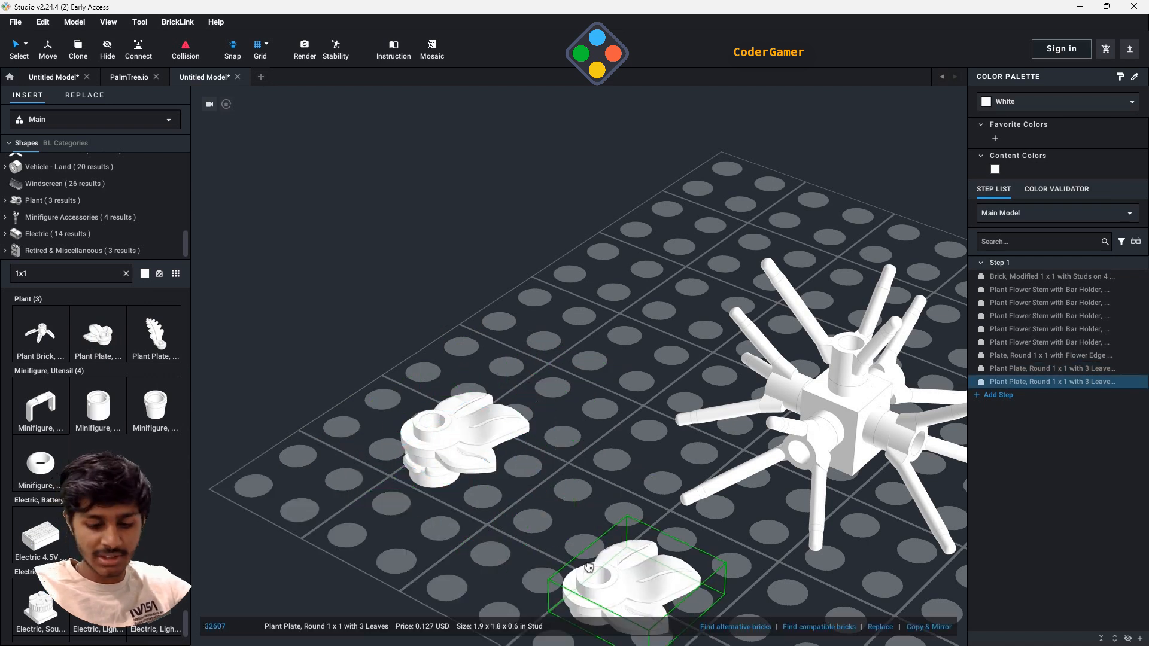
pyautogui.press('Escape')
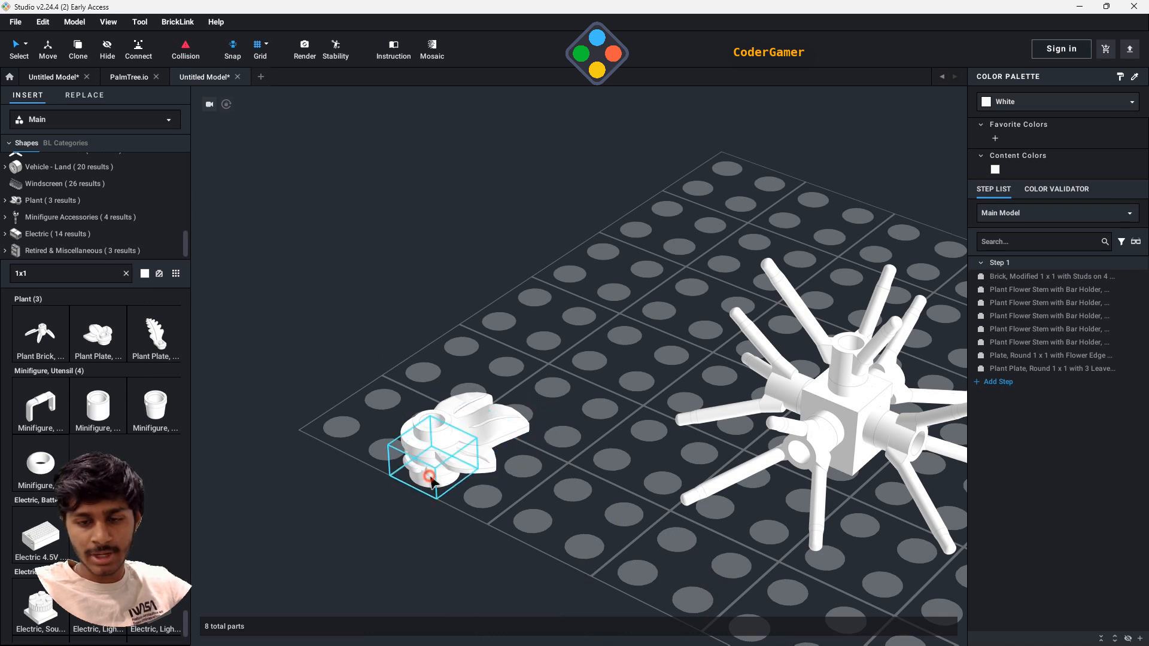
# - Combine the white flower-edge plate and the three-leaf plate into a submodel named "a"
pyautogui.click(458, 428)
pyautogui.rightClick(466, 431)
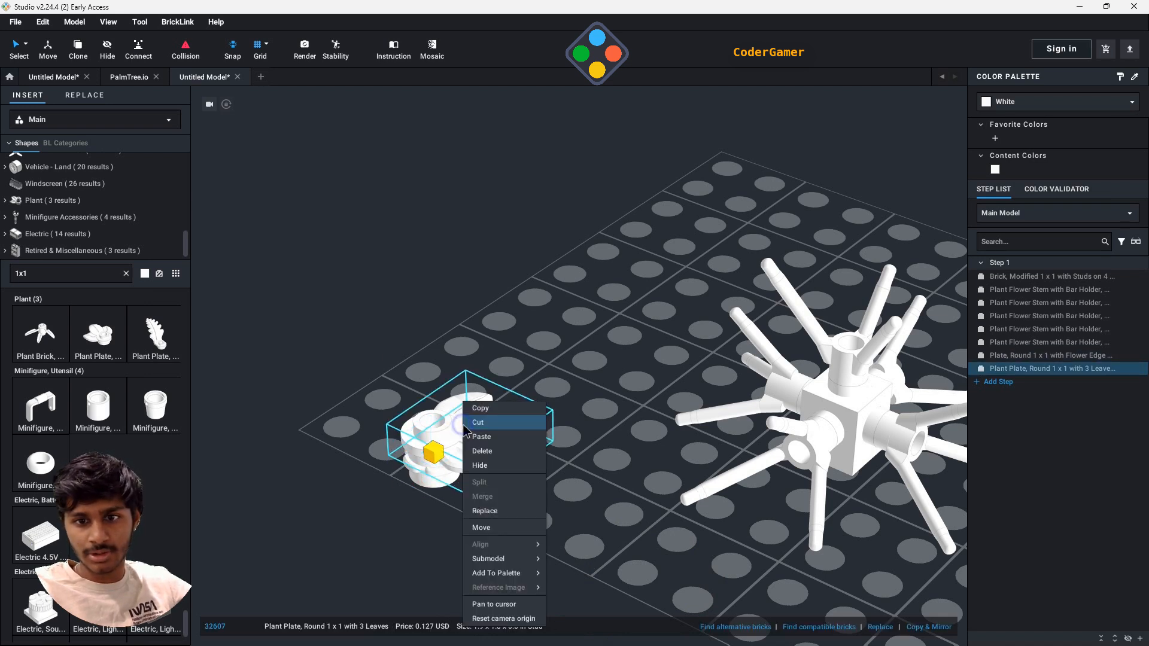
pyautogui.click(416, 485)
pyautogui.keyDown('ctrl'); pyautogui.click(1042, 356); pyautogui.keyUp('ctrl')
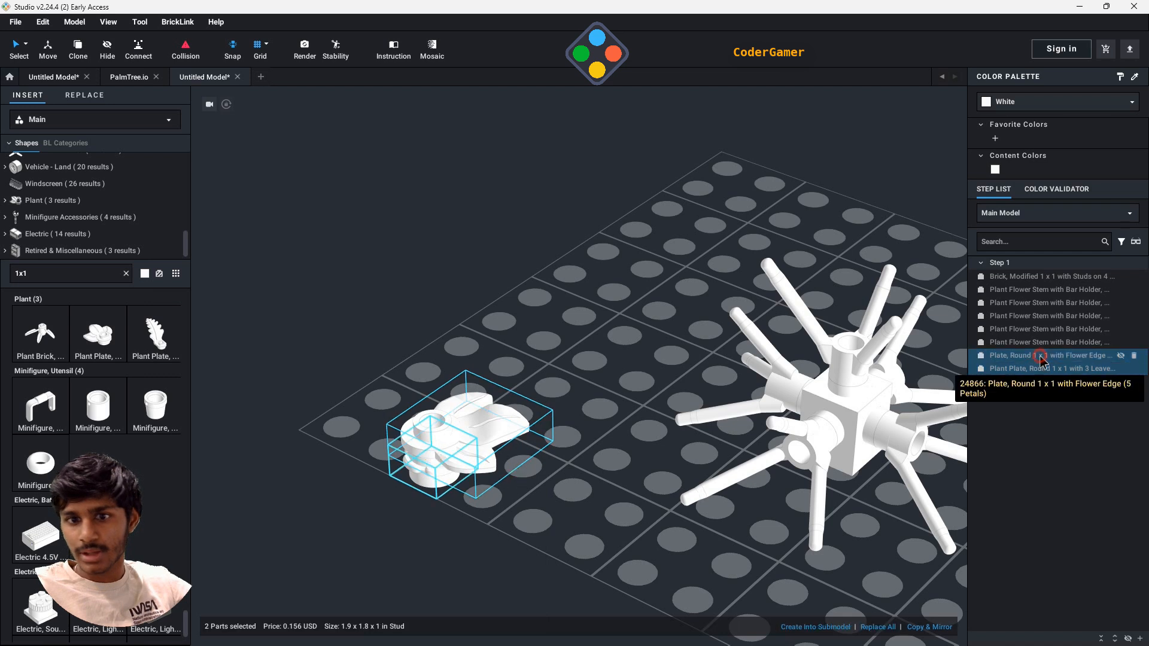
pyautogui.rightClick(501, 456)
pyautogui.moveTo(538, 555)
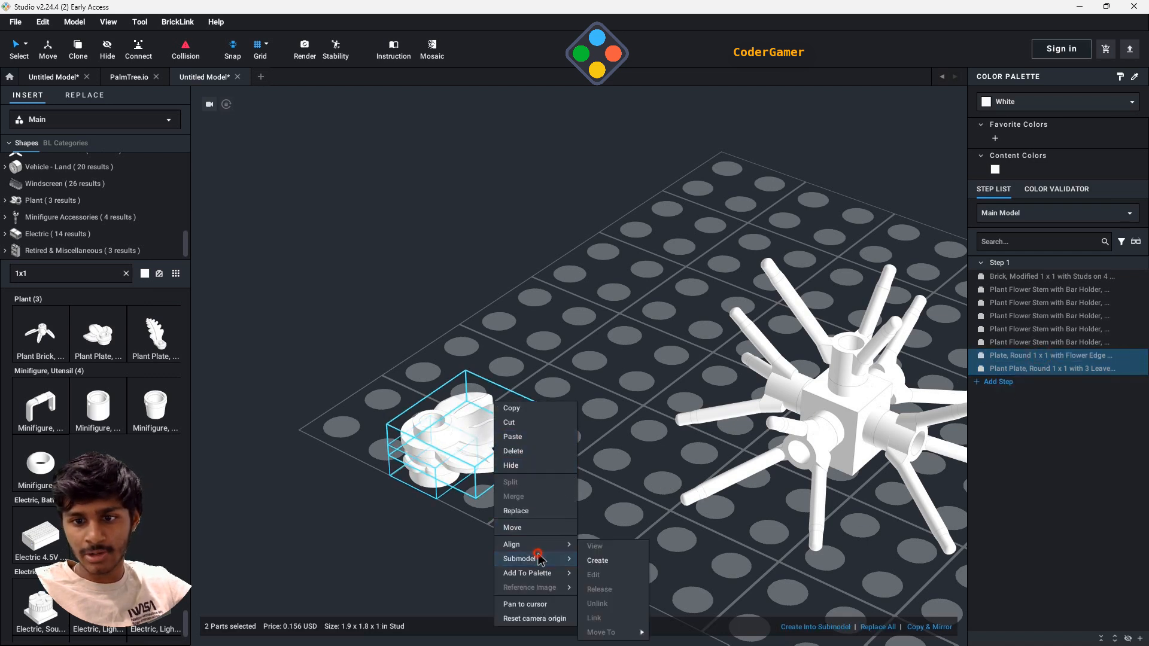
pyautogui.click(597, 562)
pyautogui.rightClick(453, 429)
pyautogui.moveTo(502, 566)
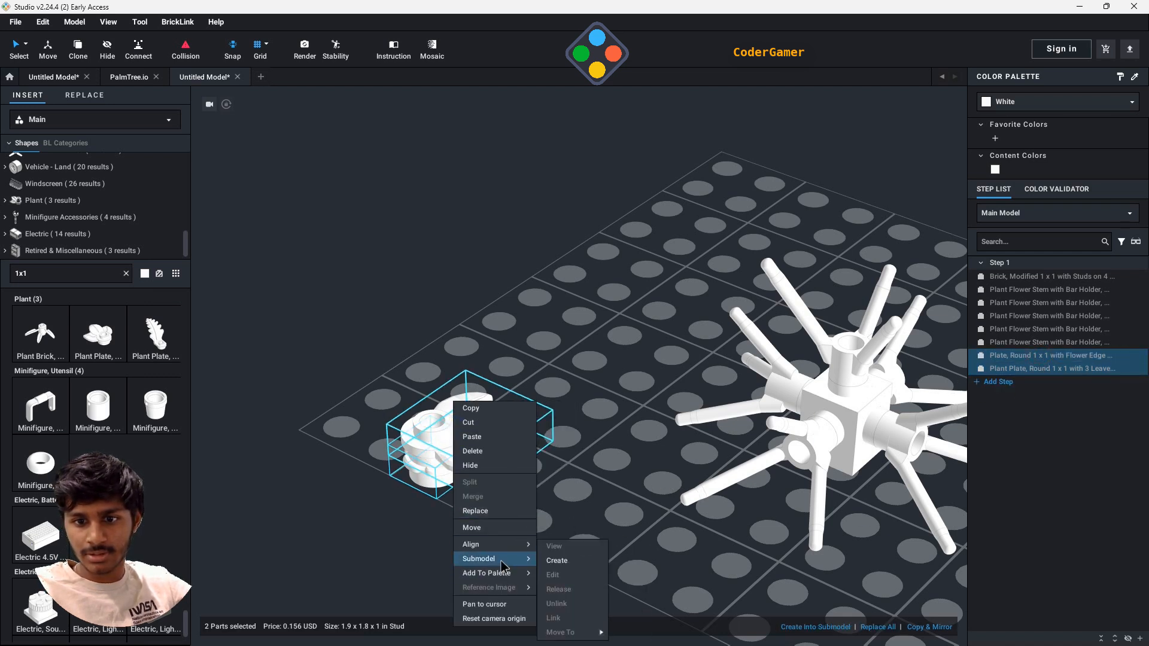
pyautogui.click(567, 563)
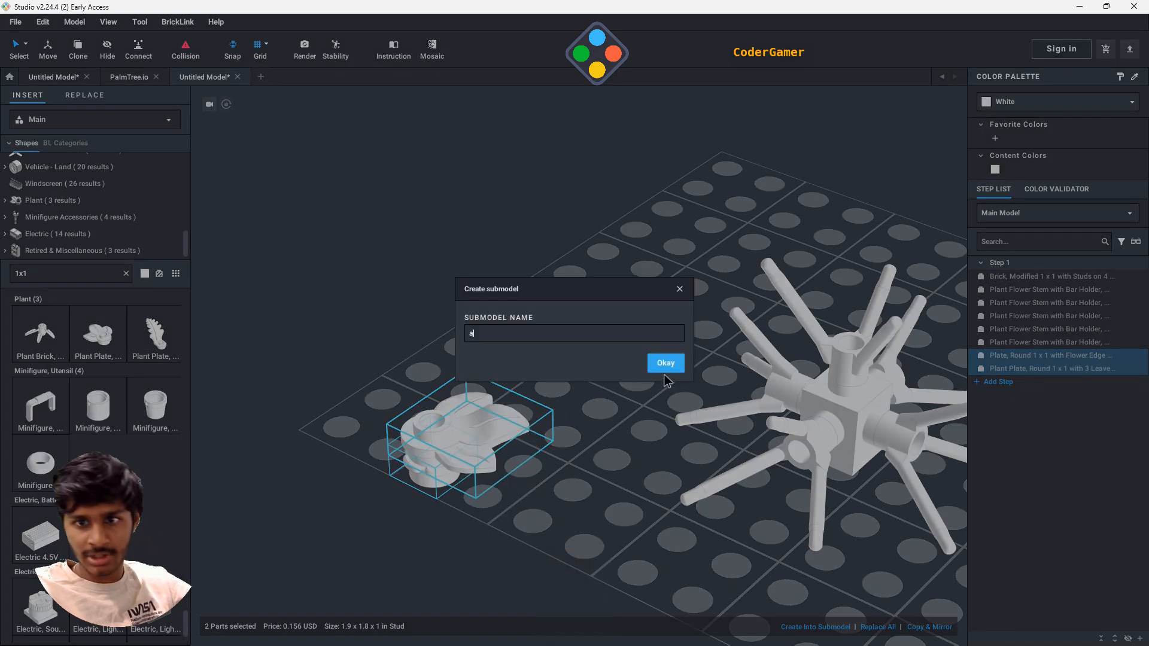
pyautogui.click(665, 364)
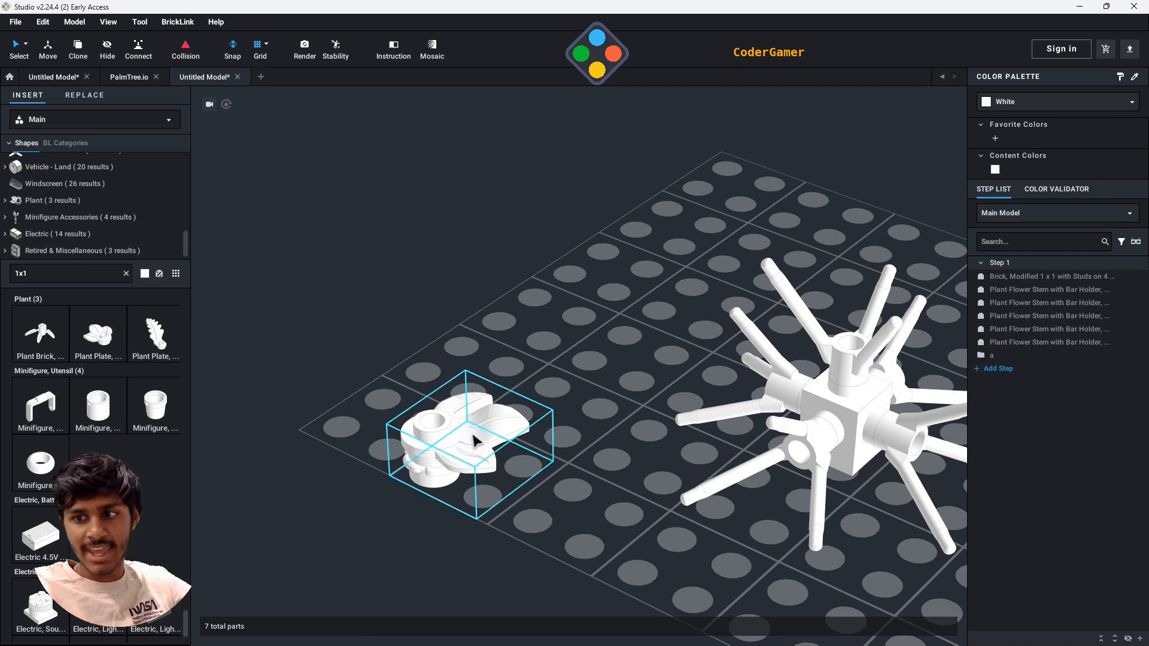
# - Release submodel "a" back into its two separate parts
pyautogui.click(1024, 357)
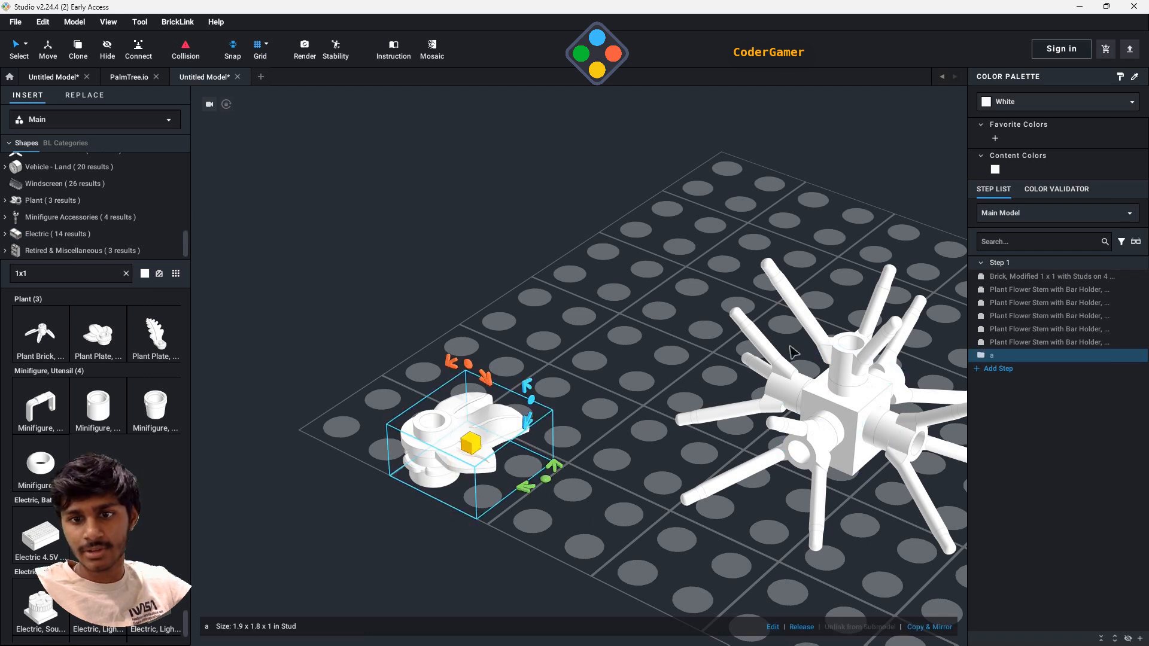
pyautogui.rightClick(1024, 358)
pyautogui.click(1039, 375)
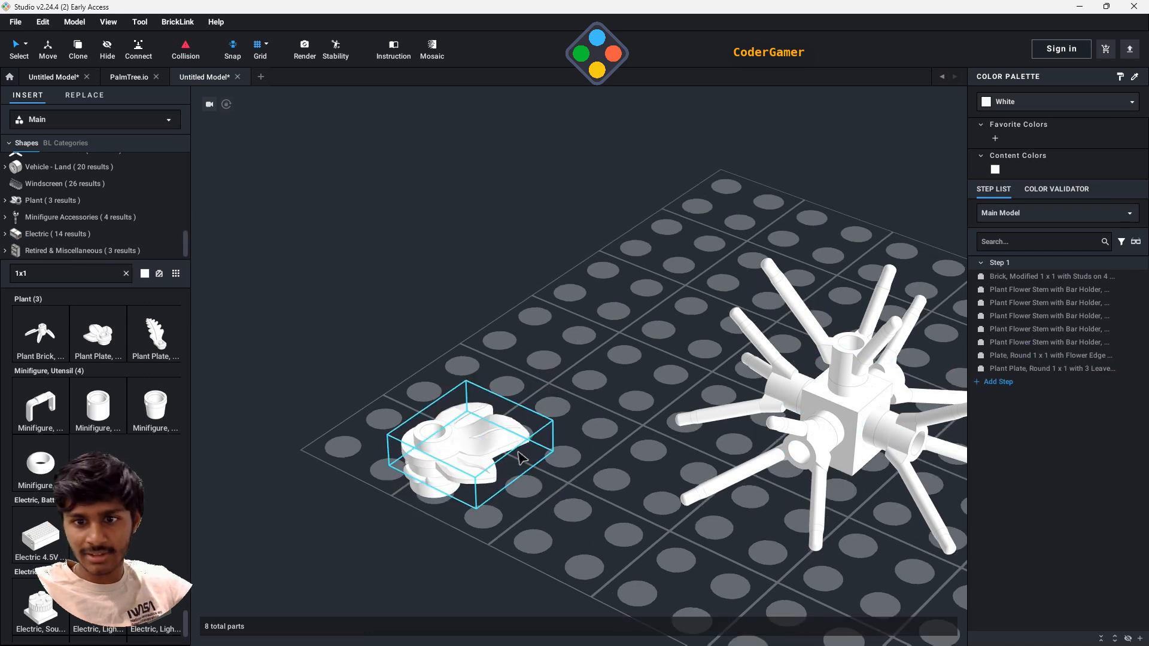
# - Colour the flower-edge round plate under the leaves Dark Green
pyautogui.click(446, 496)
pyautogui.click(1056, 107)
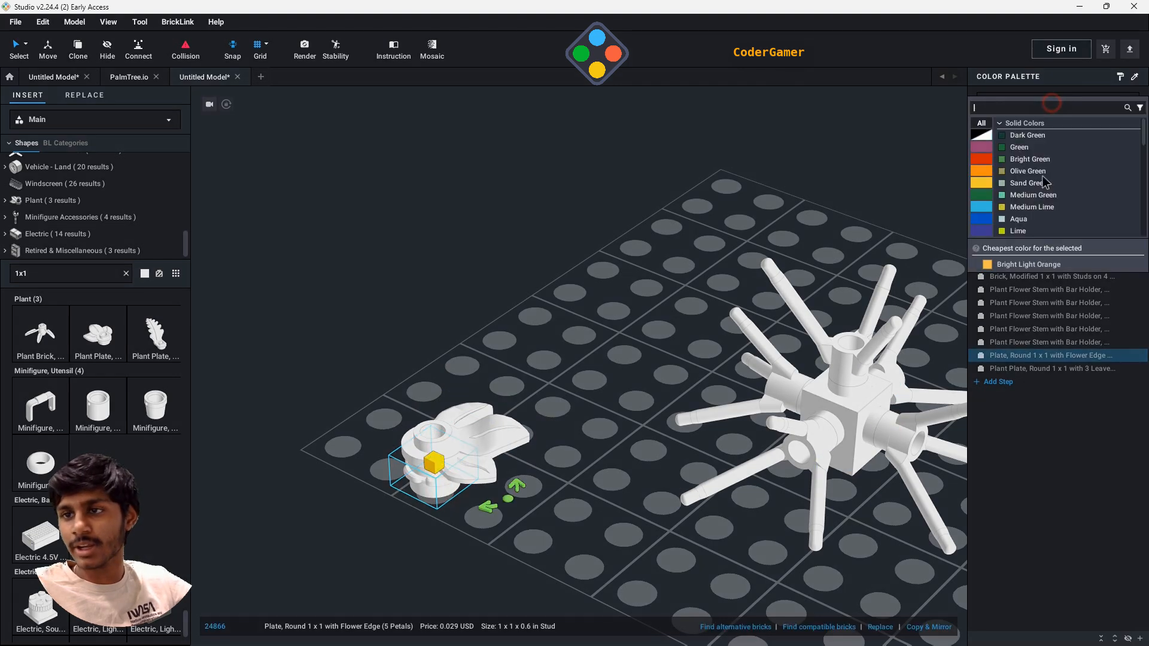
pyautogui.click(1028, 136)
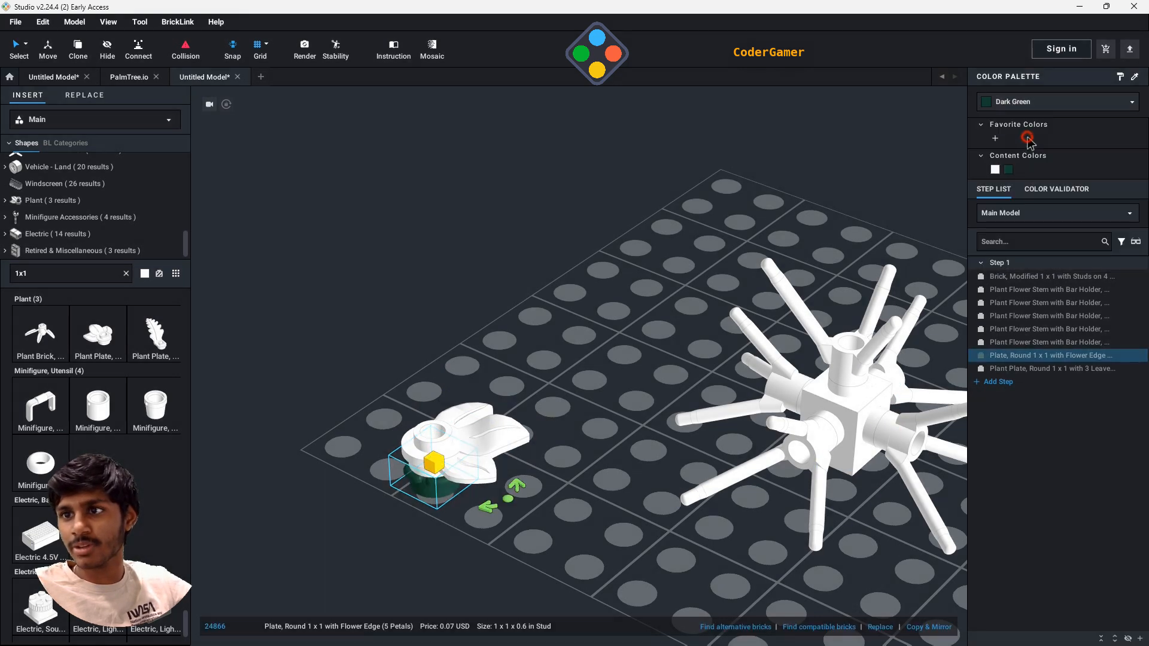
# - Colour the three-leaf plate Green
pyautogui.click(477, 441)
pyautogui.click(1004, 104)
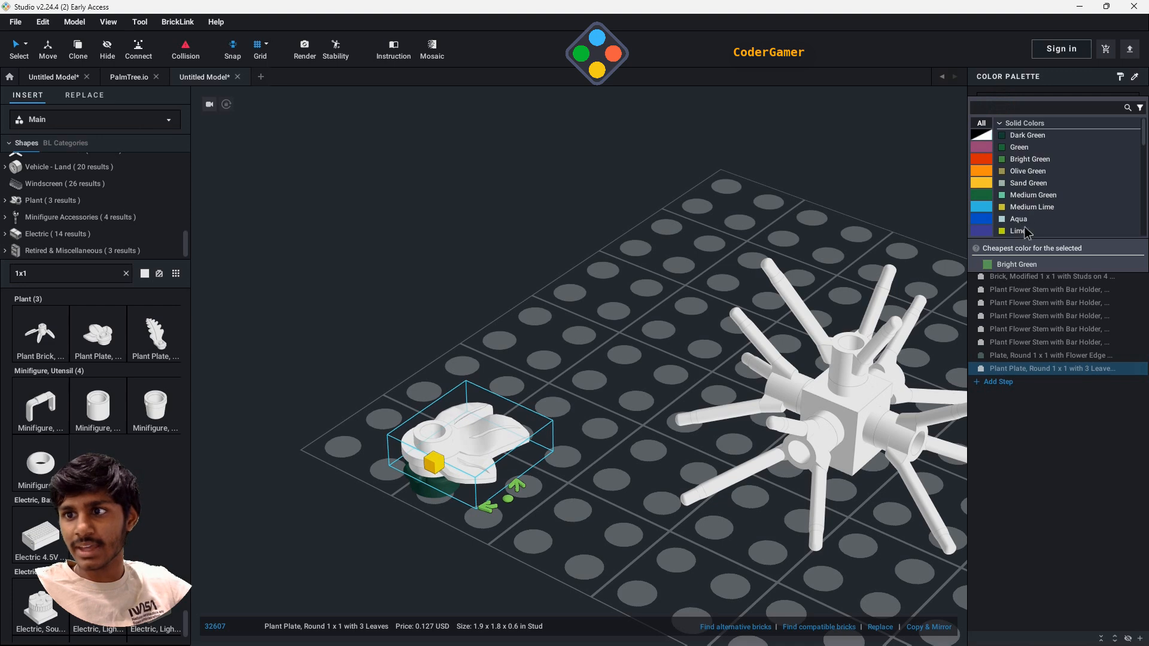
pyautogui.scroll(-2, 1028, 233)
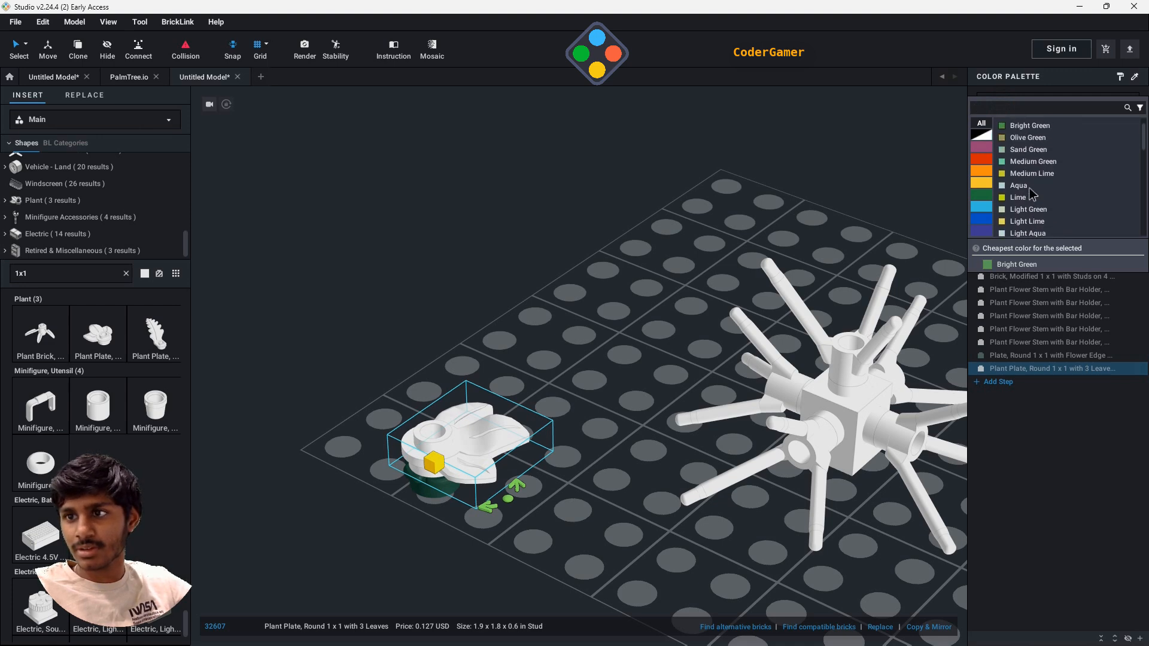
pyautogui.scroll(2, 1031, 180)
pyautogui.click(1023, 149)
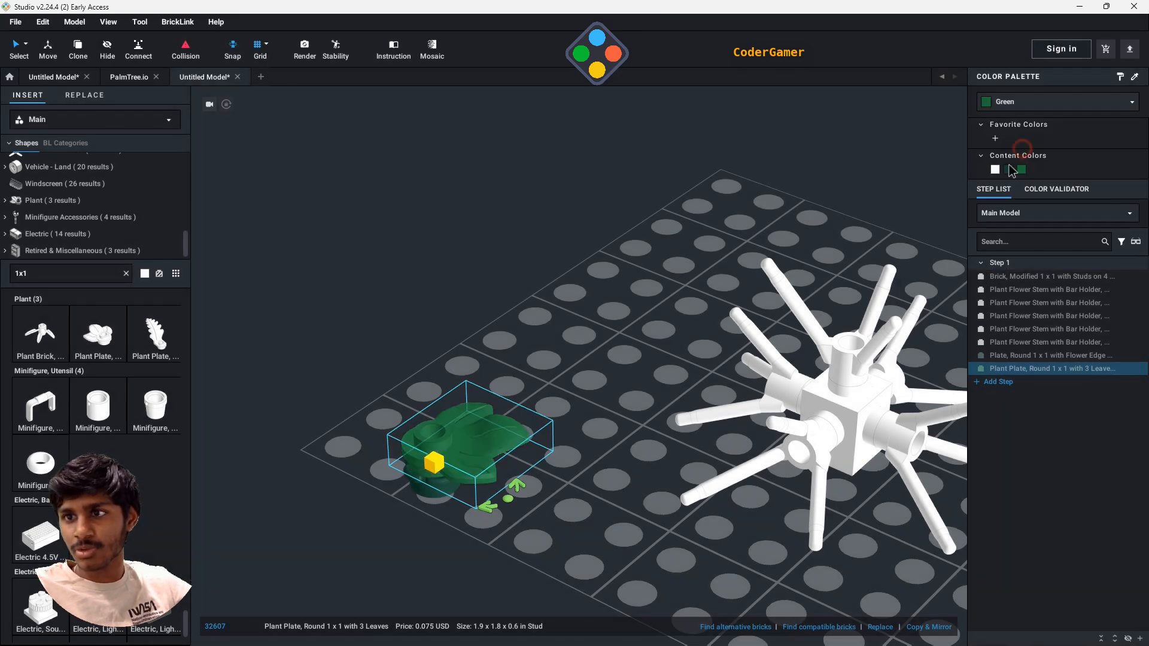
pyautogui.click(594, 381)
# - Set the colour of the three-leaf plate to Bright Green
pyautogui.click(440, 497)
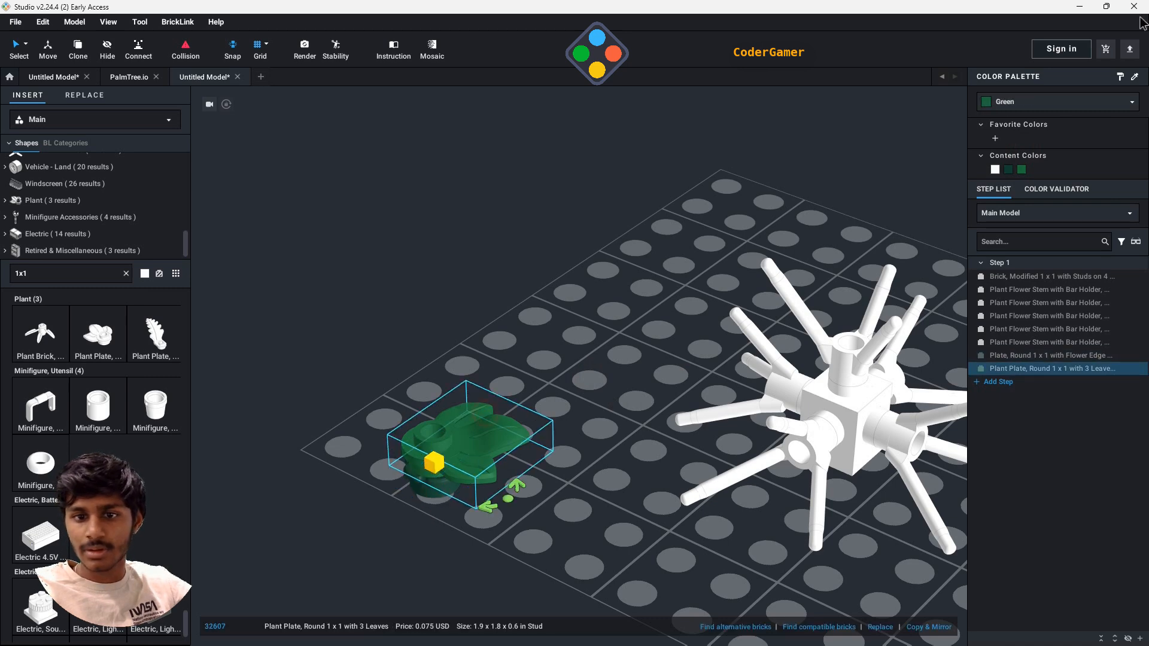
pyautogui.click(1070, 108)
pyautogui.click(1035, 159)
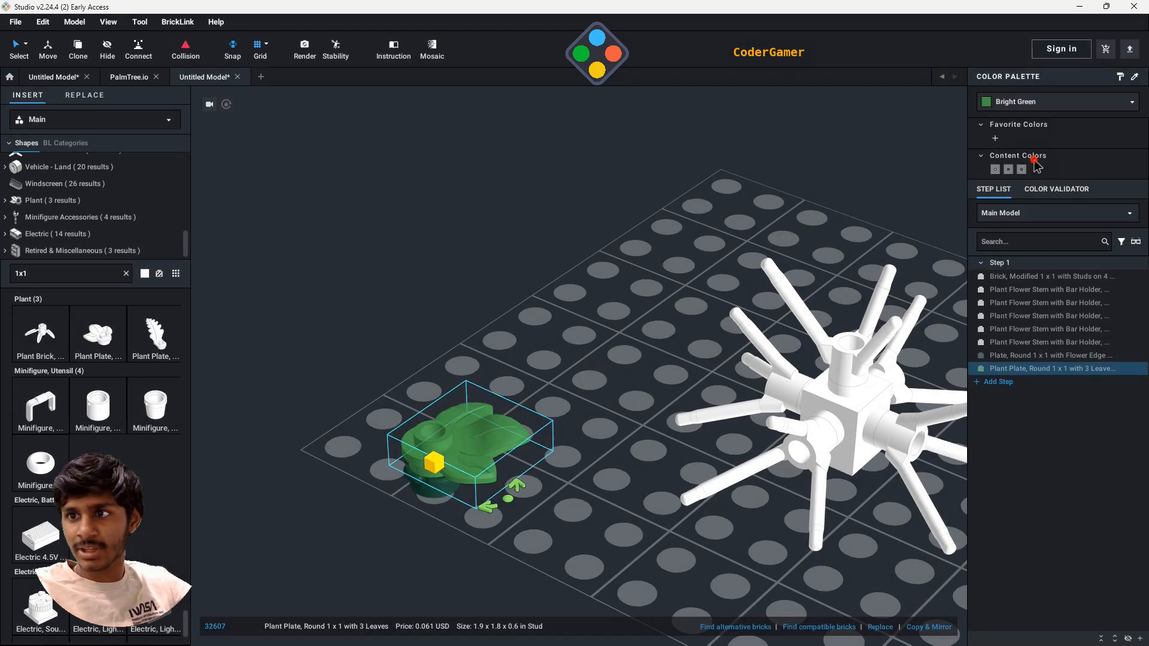
pyautogui.click(591, 302)
# - Create a submodel named "a" from the Bright Green three-leaf plate and the Dark Green flower-edge plate
pyautogui.click(482, 449)
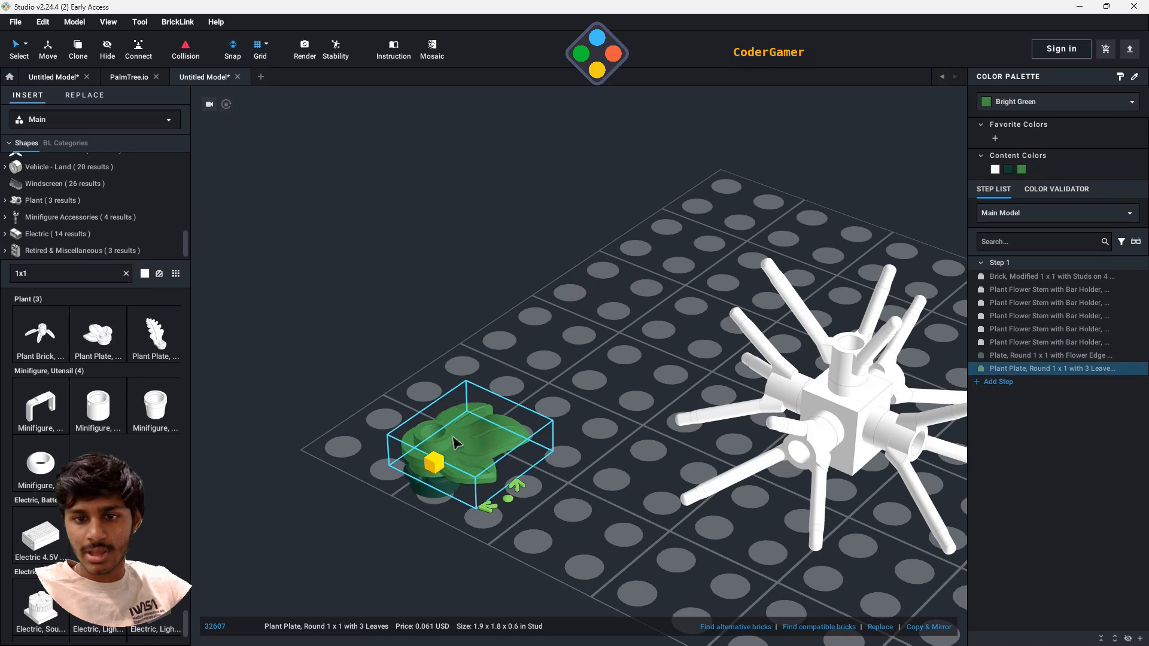
pyautogui.keyDown('ctrl'); pyautogui.click(1030, 356); pyautogui.keyUp('ctrl')
pyautogui.rightClick(492, 466)
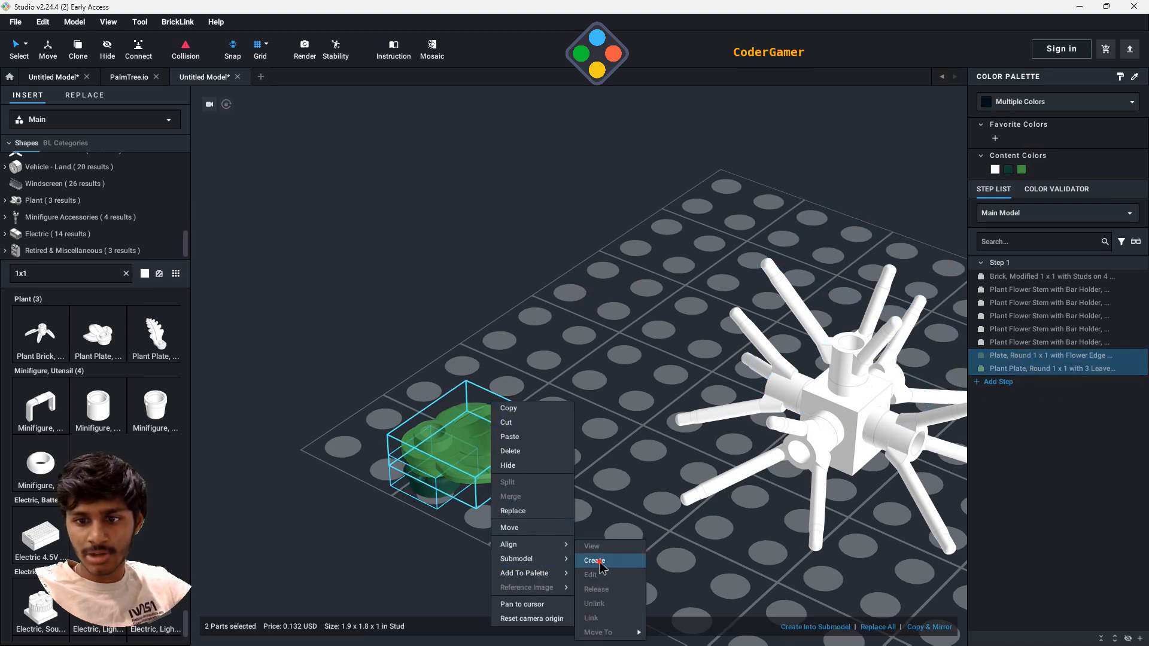
pyautogui.click(595, 561)
pyautogui.click(664, 364)
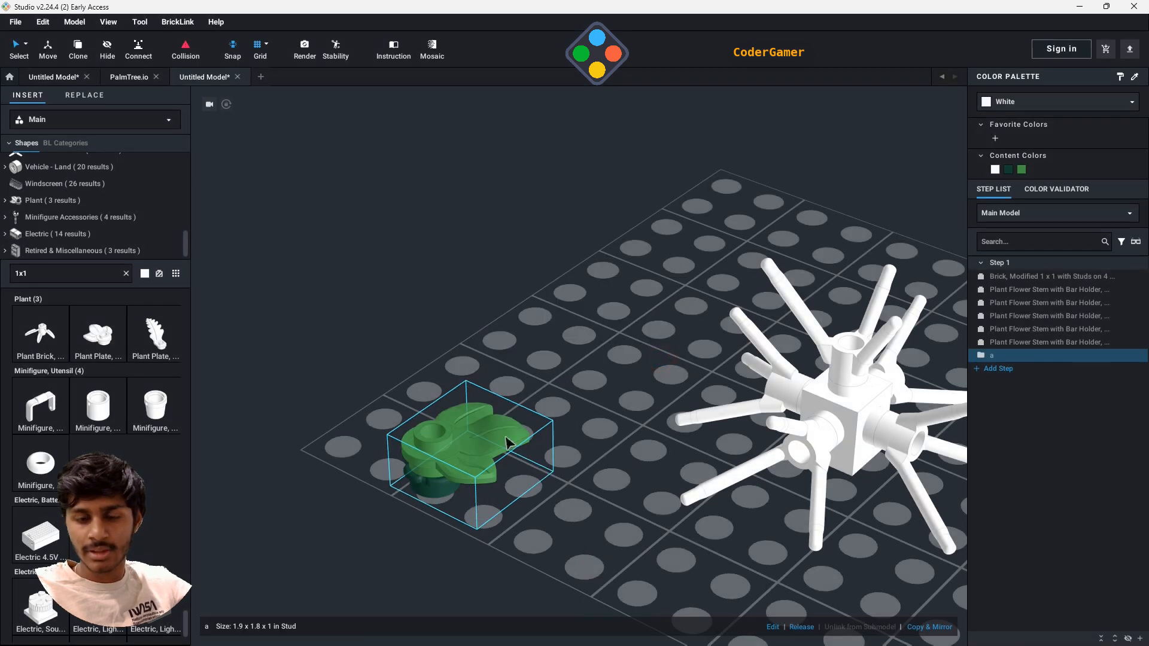
# - Move the leaf submodel off the baseplate and attach it to one bar tip of the upright flower stem
pyautogui.moveTo(467, 458); pyautogui.dragTo(849, 401)
pyautogui.moveTo(850, 401); pyautogui.dragTo(752, 411, button='right')
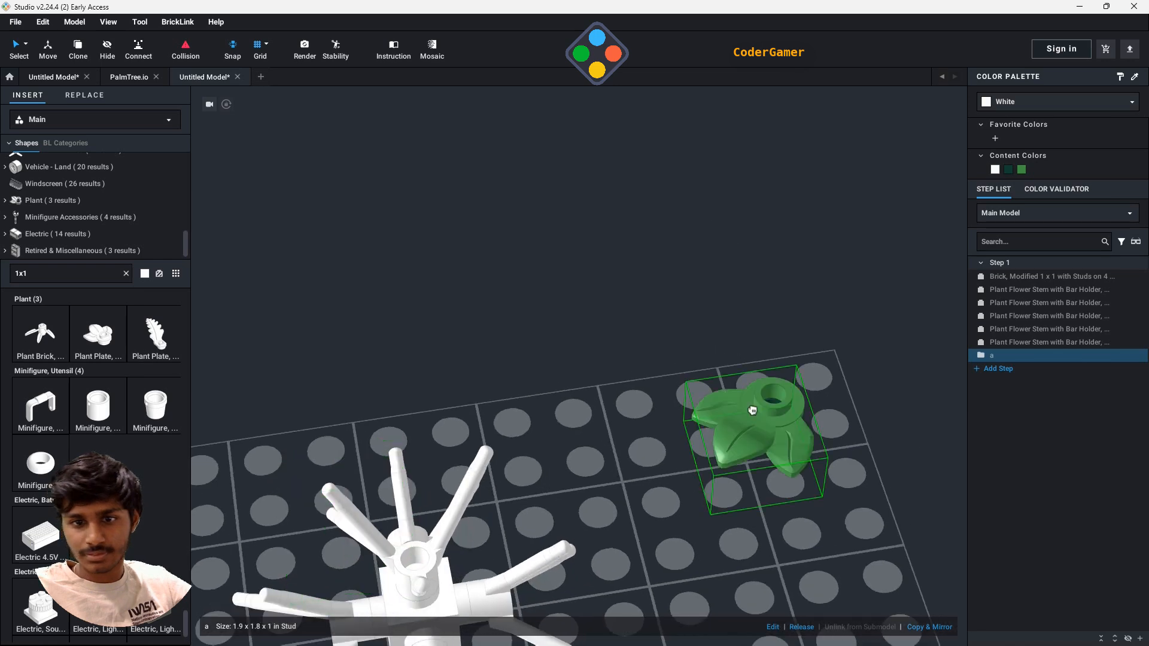
pyautogui.moveTo(752, 411); pyautogui.dragTo(562, 490)
pyautogui.moveTo(562, 490); pyautogui.dragTo(506, 467, button='right')
pyautogui.moveTo(506, 467); pyautogui.dragTo(361, 345)
pyautogui.moveTo(645, 443); pyautogui.dragTo(589, 432, button='right')
pyautogui.moveTo(702, 426); pyautogui.dragTo(676, 220, button='right')
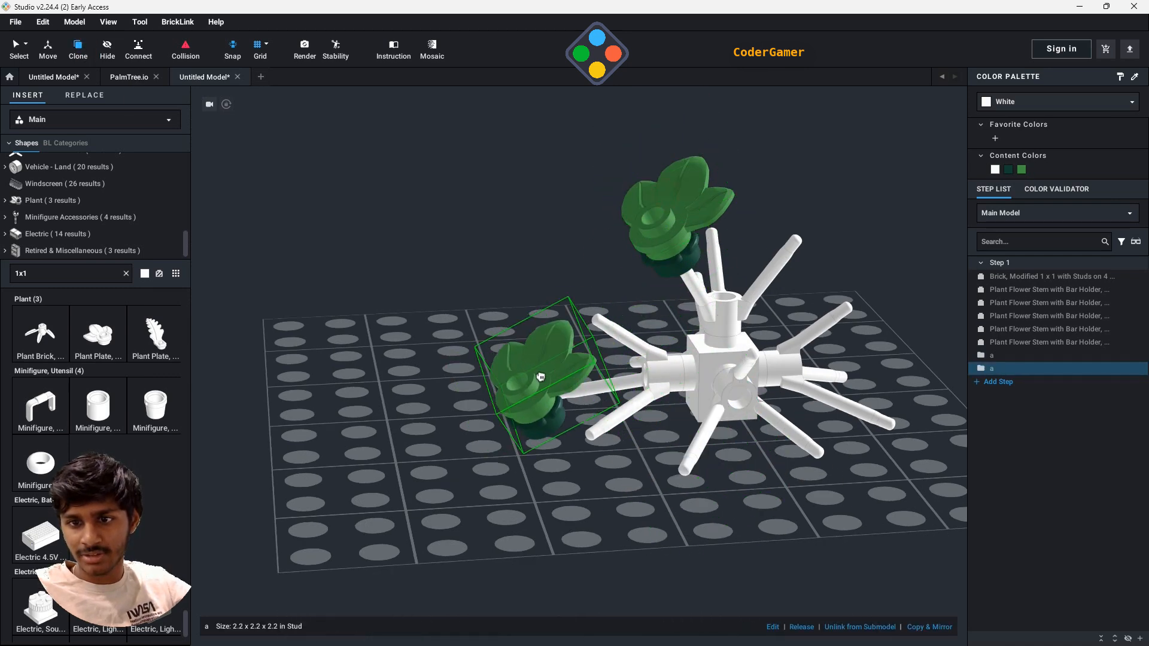
# - Clone the leaf submodel onto the four remaining bar tips of the upright flower stem
pyautogui.click(602, 318)
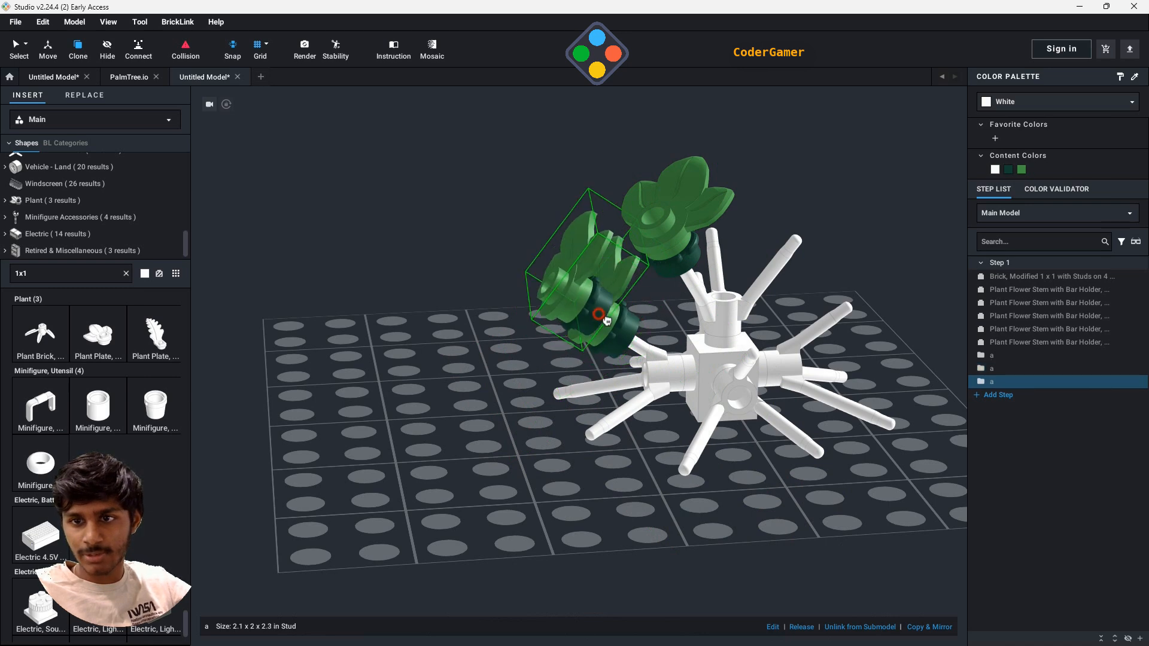
pyautogui.moveTo(899, 471); pyautogui.dragTo(820, 450, button='right')
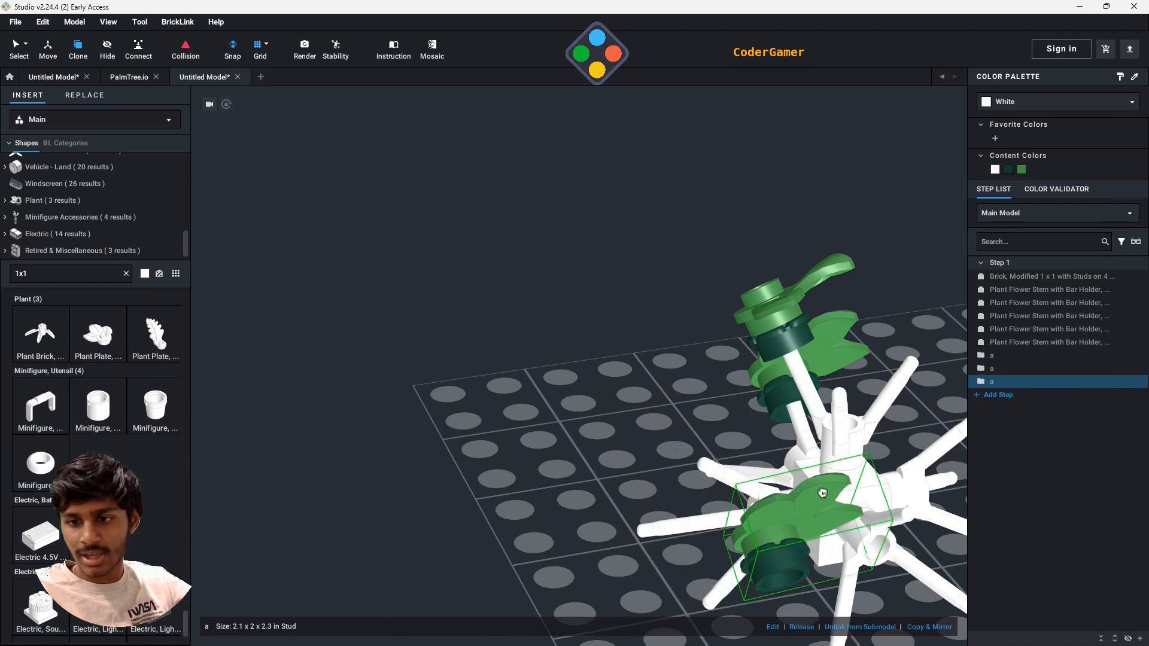
pyautogui.moveTo(899, 379)
pyautogui.mouseDown(button='right')
pyautogui.moveTo(878, 377)
pyautogui.moveTo(855, 521)
pyautogui.moveTo(778, 512)
pyautogui.mouseUp(button='right')
pyautogui.moveTo(584, 450); pyautogui.dragTo(826, 407, button='middle')
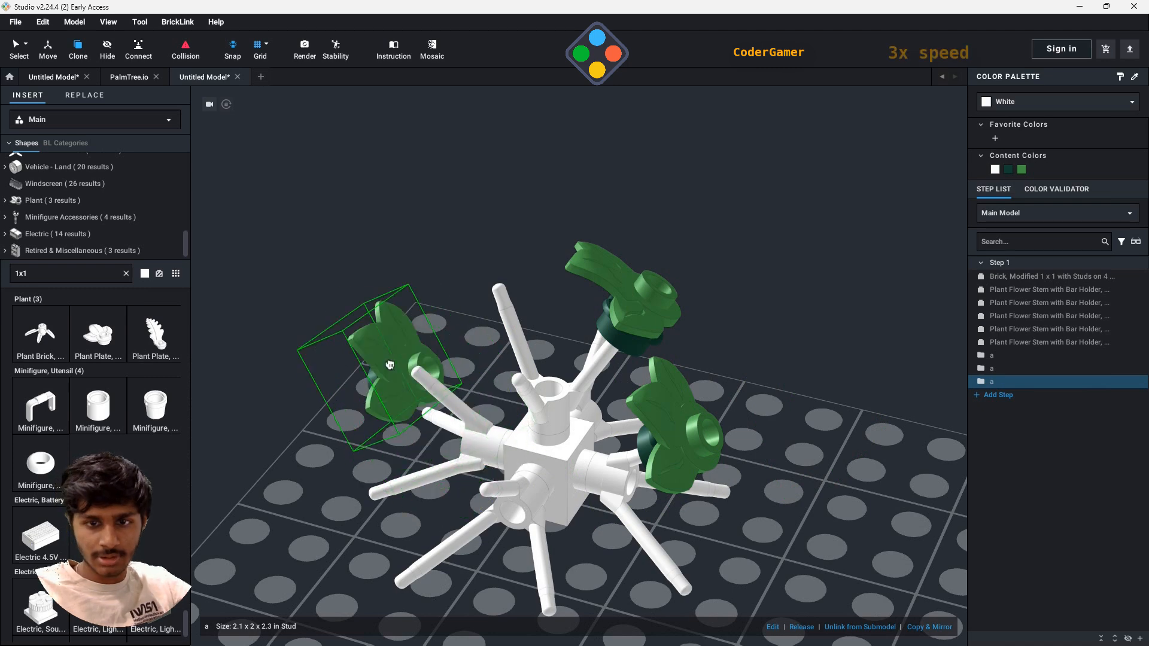
pyautogui.click(455, 353)
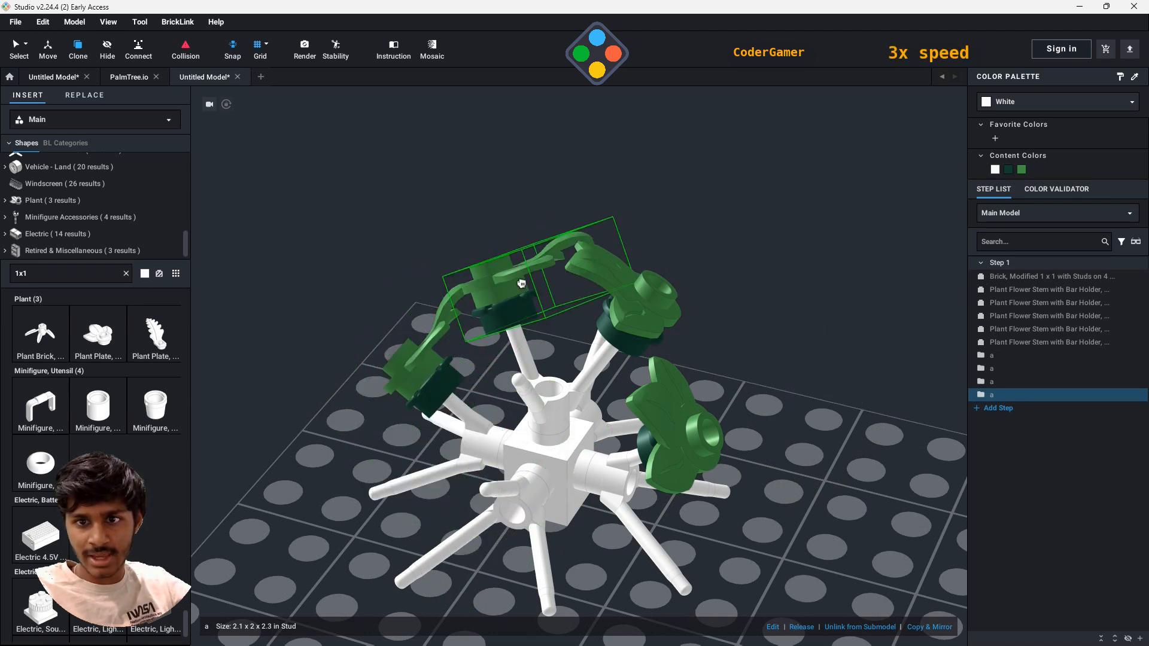
pyautogui.click(558, 390)
# - Clone four more leaf submodels onto free bar tips of the side flower stems, working around the plant
pyautogui.moveTo(752, 571); pyautogui.dragTo(462, 522, button='right')
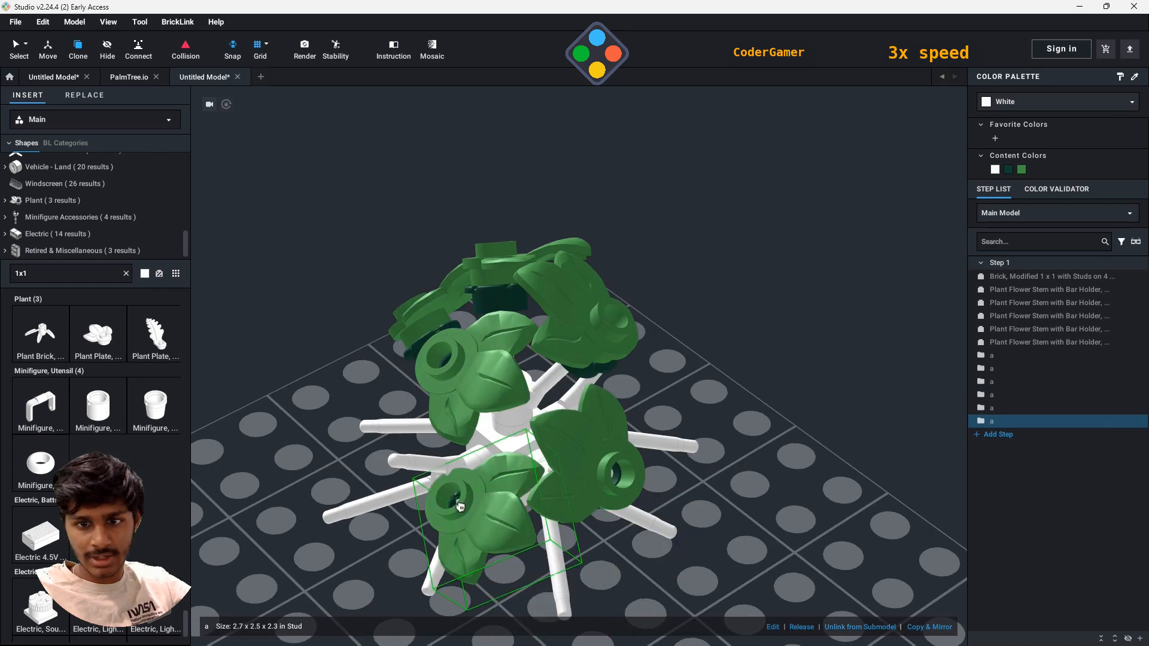
pyautogui.click(441, 480)
pyautogui.moveTo(441, 480); pyautogui.dragTo(522, 534, button='right')
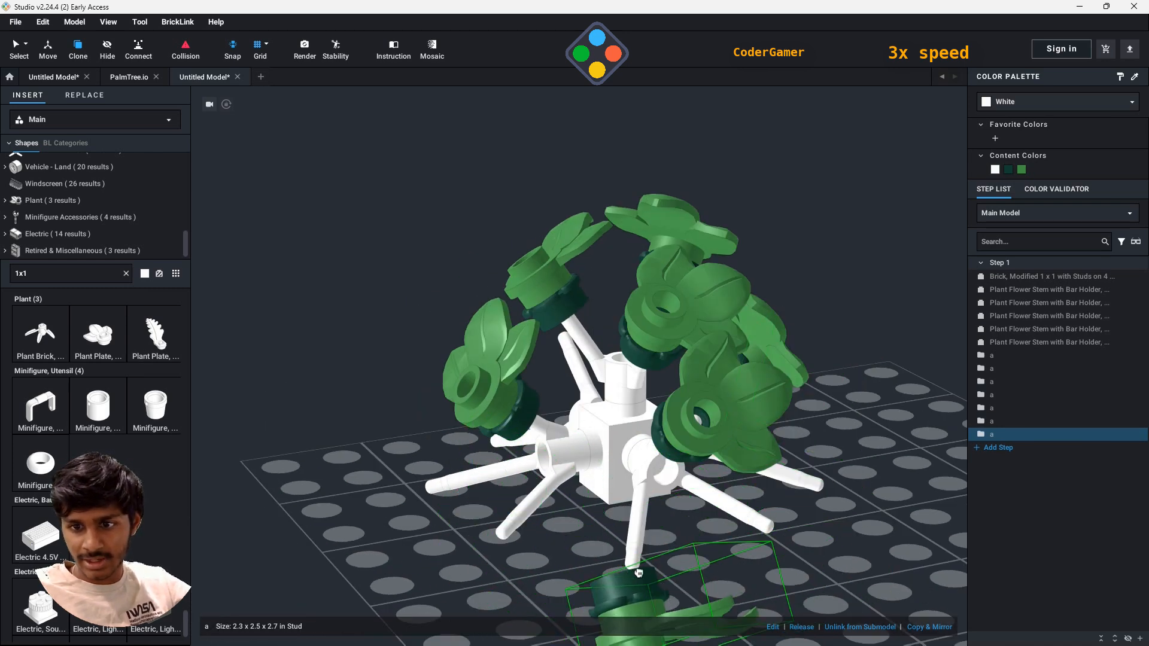
pyautogui.click(662, 561)
pyautogui.moveTo(829, 568); pyautogui.dragTo(622, 589, button='right')
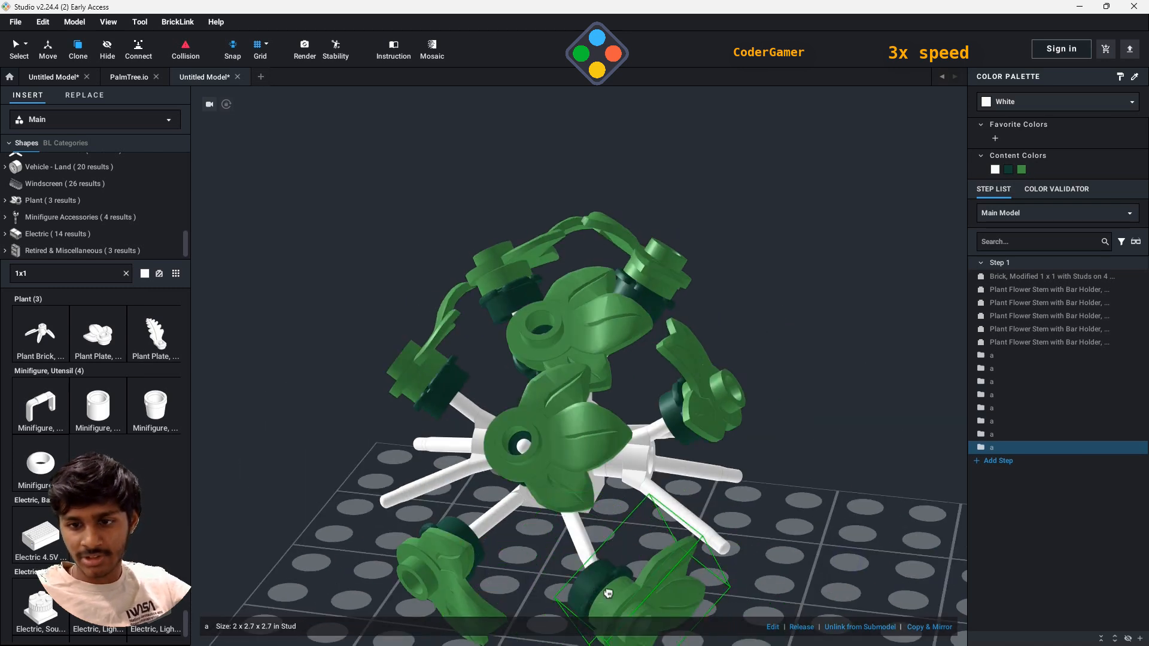
pyautogui.click(610, 595)
pyautogui.moveTo(793, 575)
pyautogui.mouseDown(button='right')
pyautogui.moveTo(539, 585)
pyautogui.moveTo(509, 569)
pyautogui.mouseUp(button='right')
pyautogui.click(542, 594)
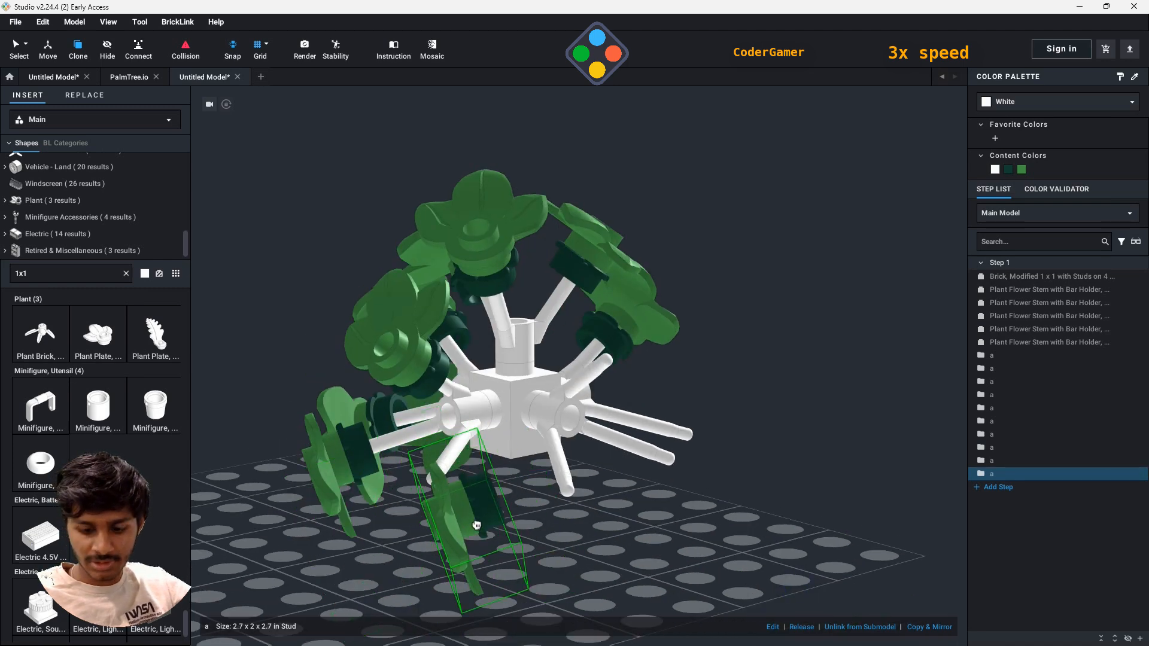
# - Continue around the brick, cloning the leaf submodel onto the next four free bar tips of the side stems
pyautogui.click(441, 472)
pyautogui.moveTo(441, 472); pyautogui.dragTo(527, 524, button='right')
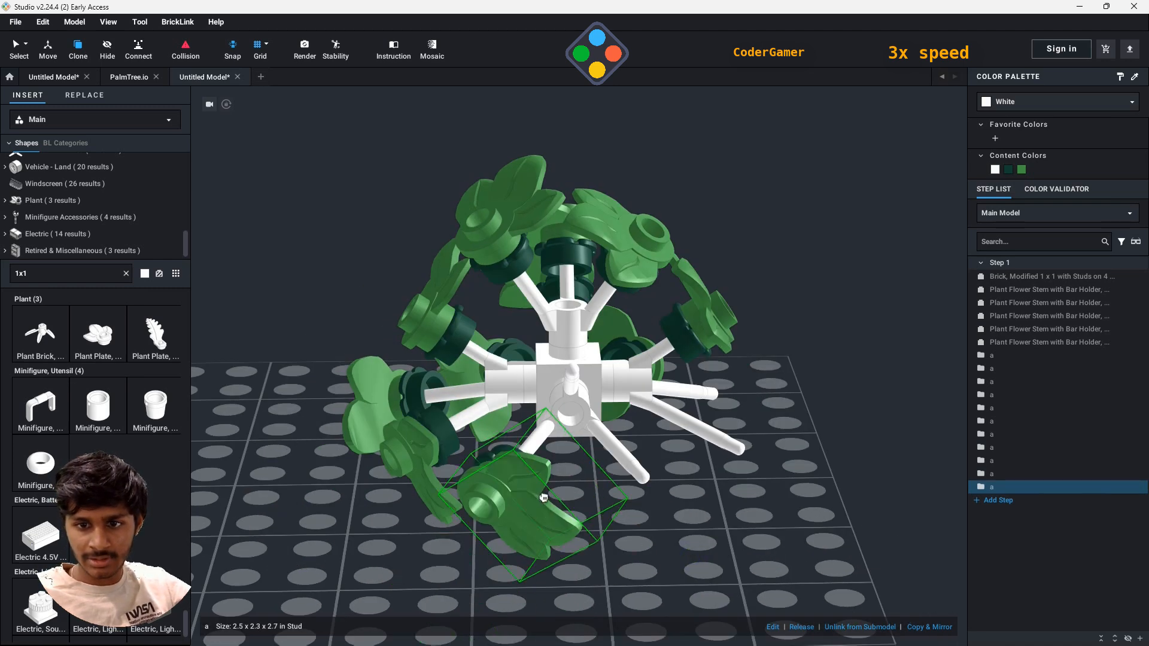
pyautogui.click(544, 498)
pyautogui.moveTo(826, 526); pyautogui.dragTo(705, 559, button='right')
pyautogui.press('Right')
pyautogui.click(599, 486)
pyautogui.moveTo(898, 551); pyautogui.dragTo(808, 569, button='right')
pyautogui.click(726, 520)
# - Clone the green leaf submodel onto the remaining free outer bar tips of the side stems, then finish cloning
pyautogui.moveTo(934, 599); pyautogui.dragTo(767, 527, button='right')
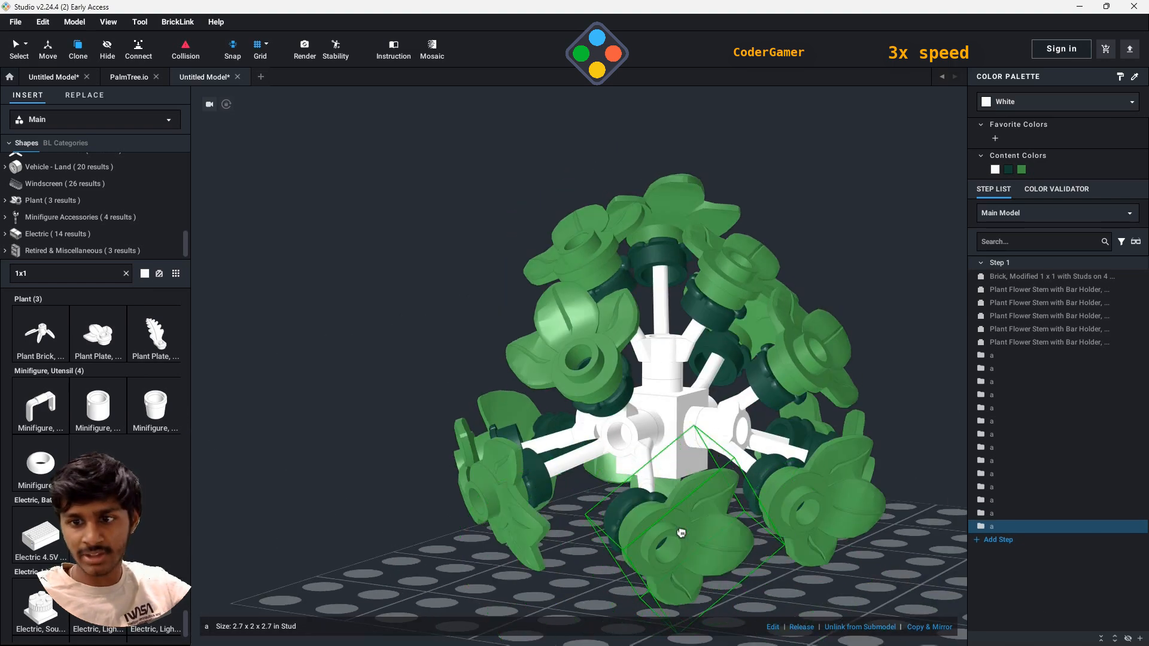
pyautogui.click(681, 533)
pyautogui.moveTo(681, 533)
pyautogui.mouseDown(button='right')
pyautogui.moveTo(757, 544)
pyautogui.moveTo(670, 559)
pyautogui.moveTo(598, 479)
pyautogui.mouseUp(button='right')
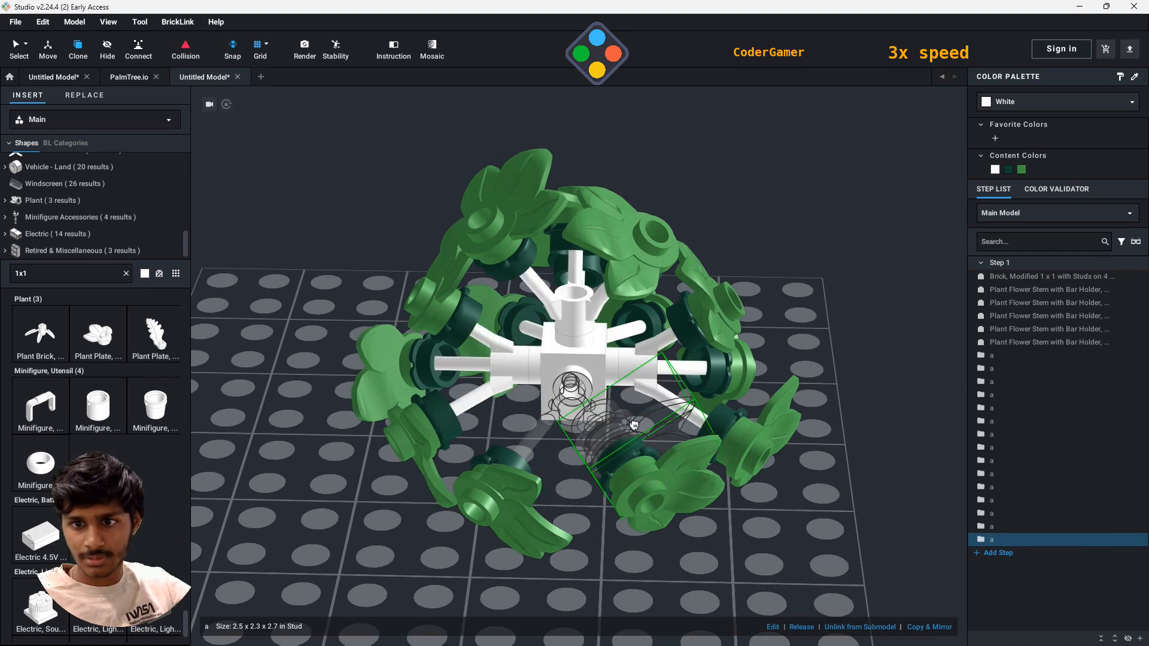
pyautogui.moveTo(634, 425); pyautogui.dragTo(575, 389, button='right')
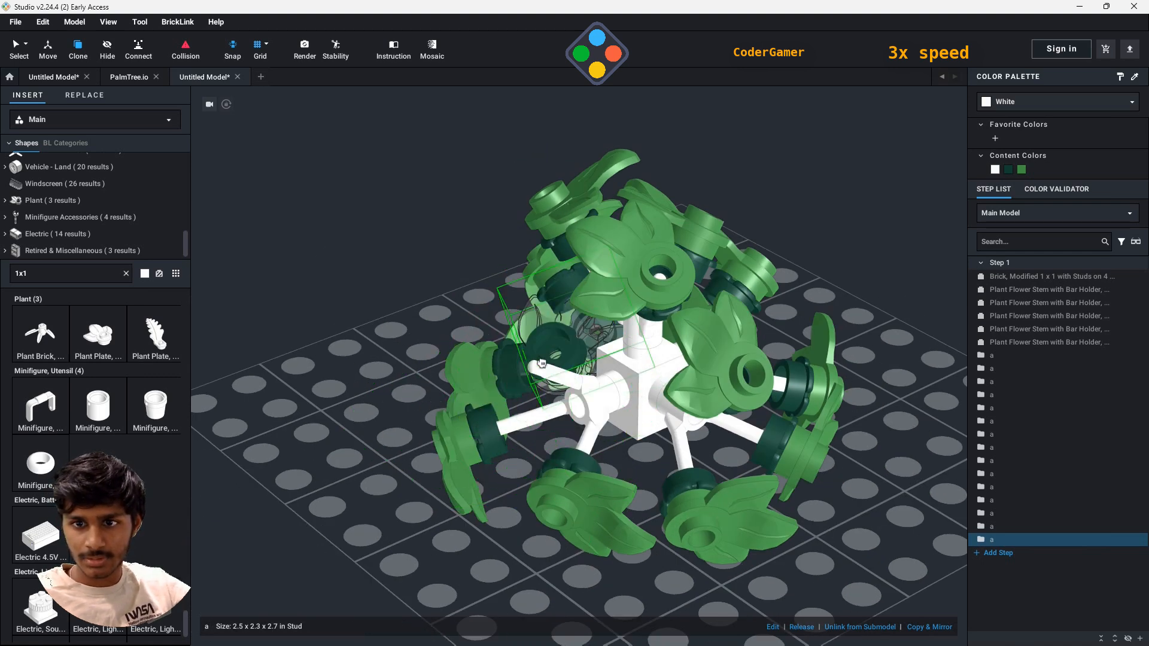
pyautogui.press('Right')
pyautogui.press('Right')
pyautogui.press('Right')
pyautogui.press('Right')
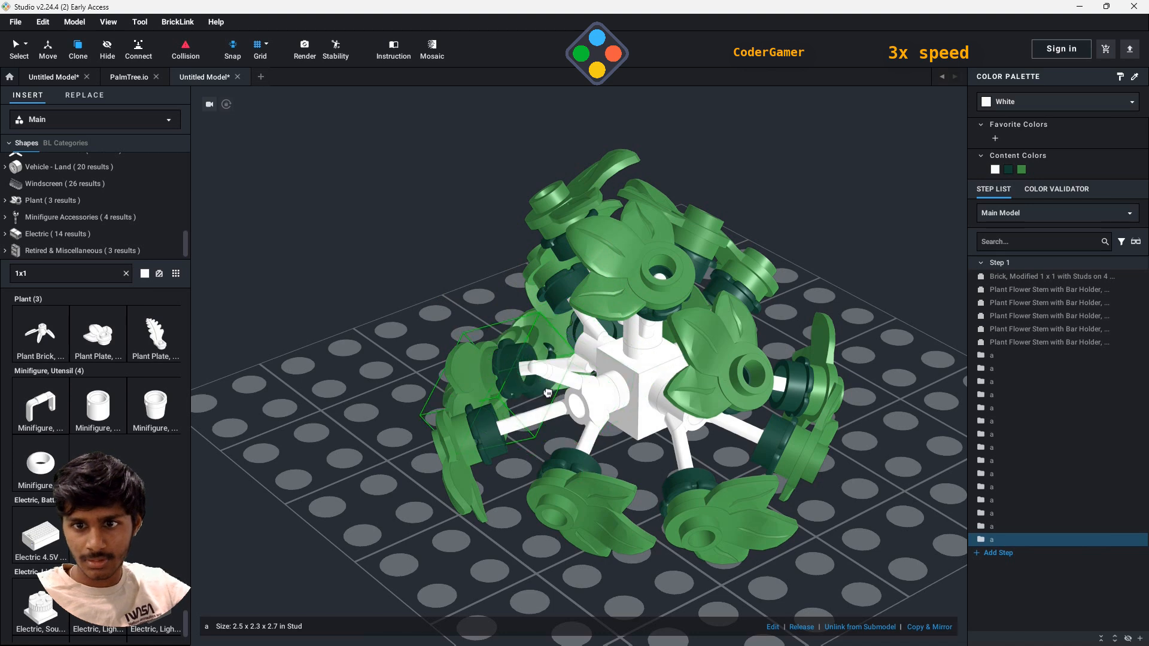
pyautogui.click(563, 388)
pyautogui.press('Escape')
pyautogui.moveTo(868, 479); pyautogui.dragTo(907, 503, button='right')
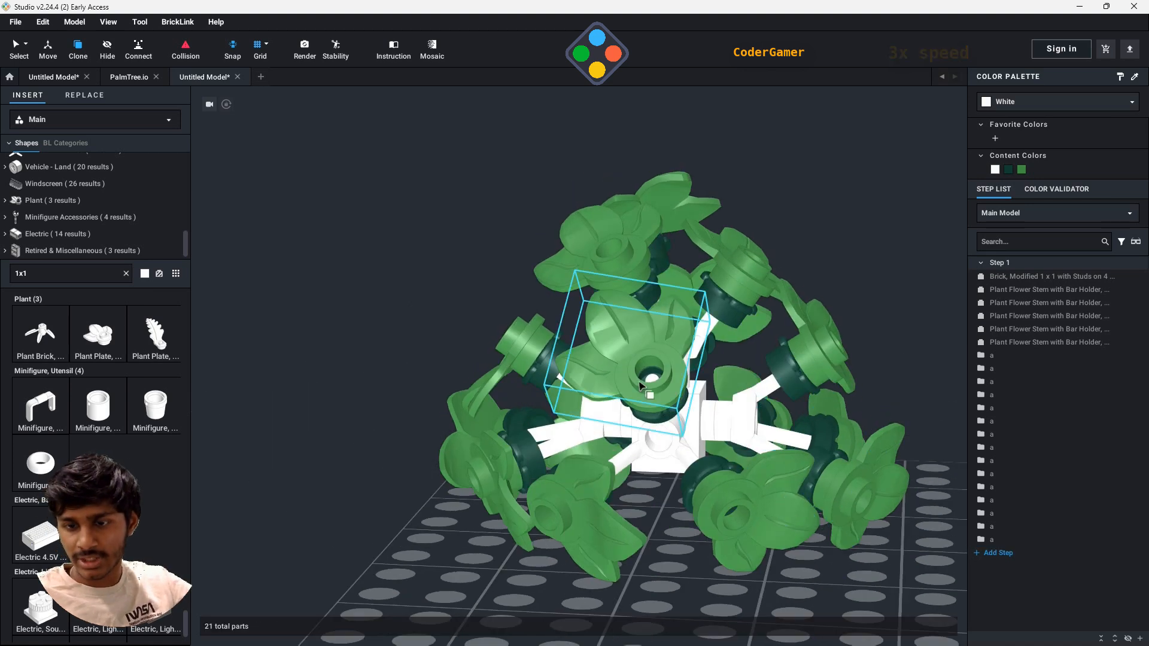
pyautogui.moveTo(838, 470); pyautogui.dragTo(741, 427, button='middle')
pyautogui.click(513, 327)
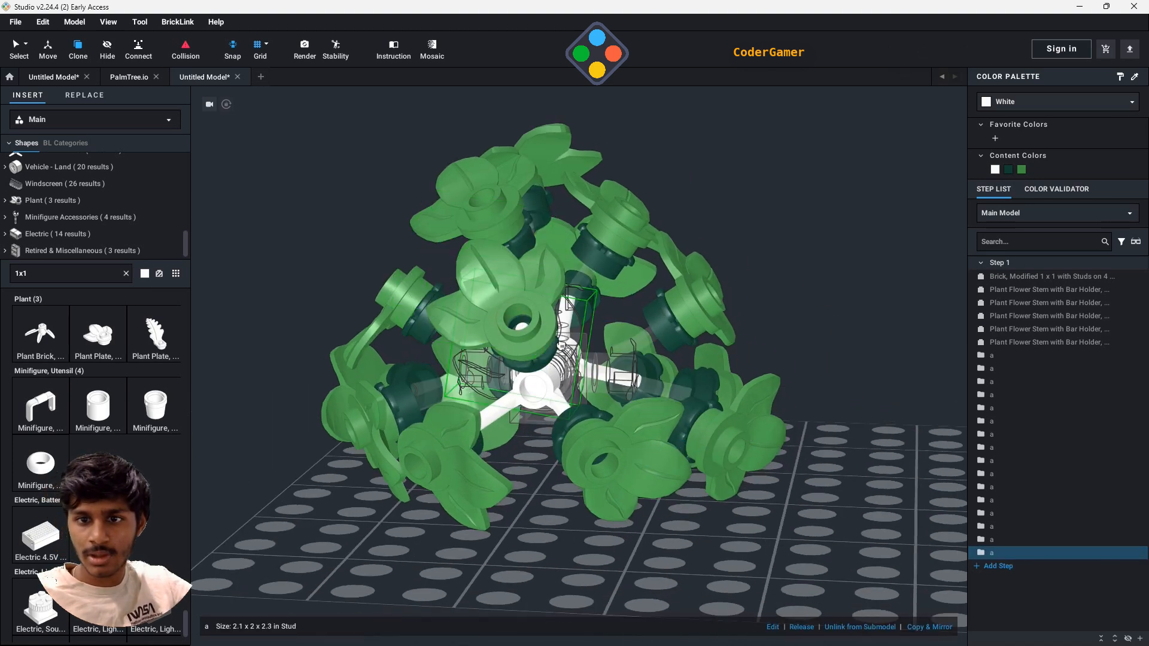
pyautogui.press('Escape')
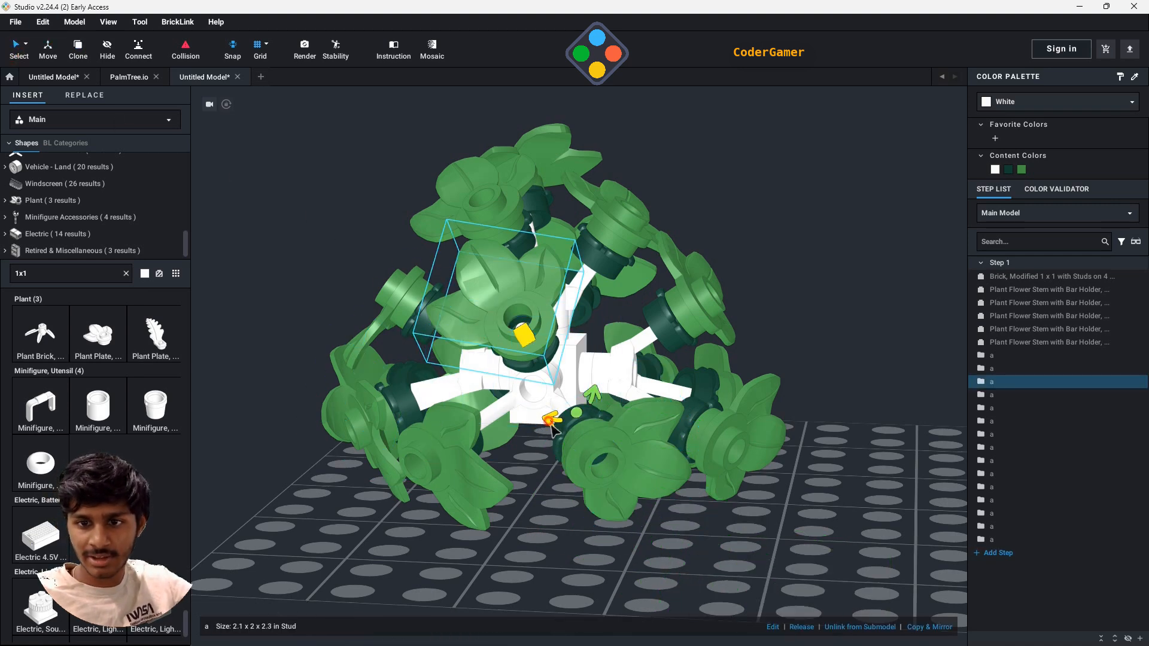
# - Rotate the leaves on one side stem about their bars so the petals point toward the stem's centre
pyautogui.moveTo(548, 420); pyautogui.dragTo(755, 334)
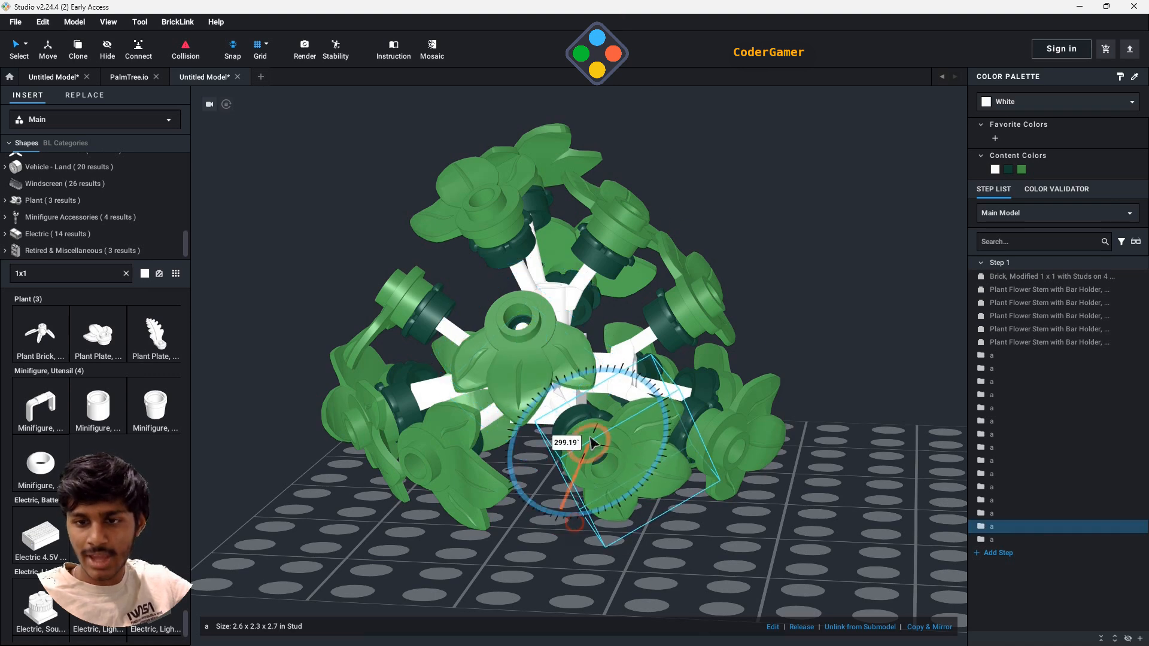
pyautogui.moveTo(591, 440); pyautogui.dragTo(458, 382)
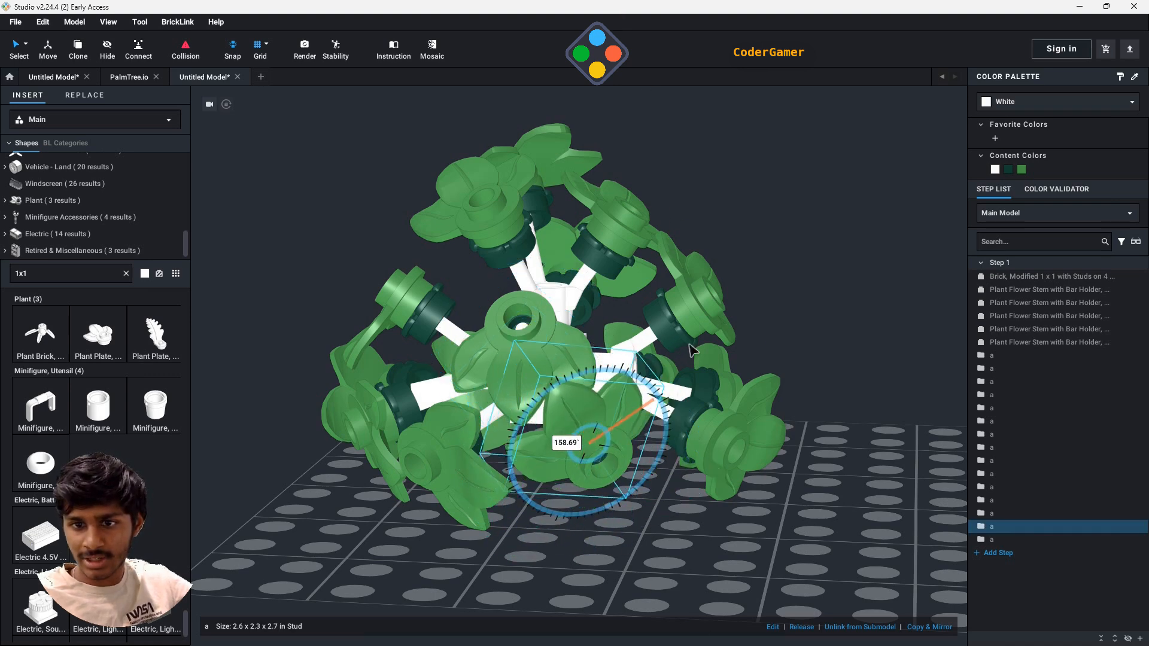
pyautogui.click(476, 494)
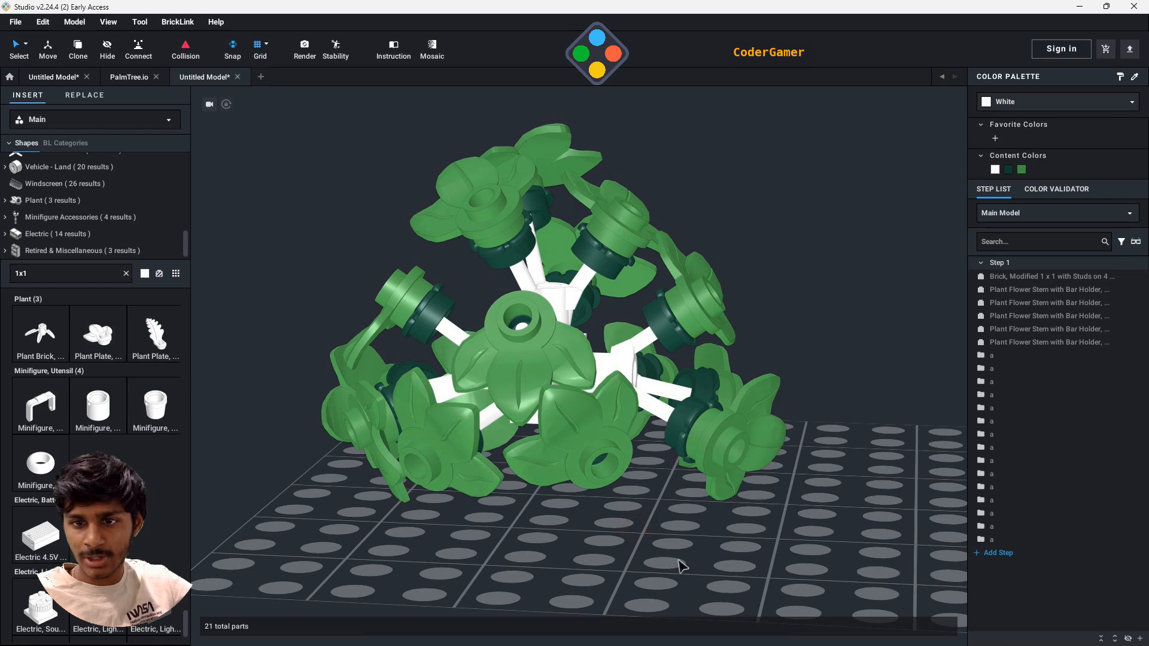
# - Rotate the upper and two lower leaves of the next side stem so their petals also point toward its centre
pyautogui.moveTo(680, 566); pyautogui.dragTo(612, 582, button='right')
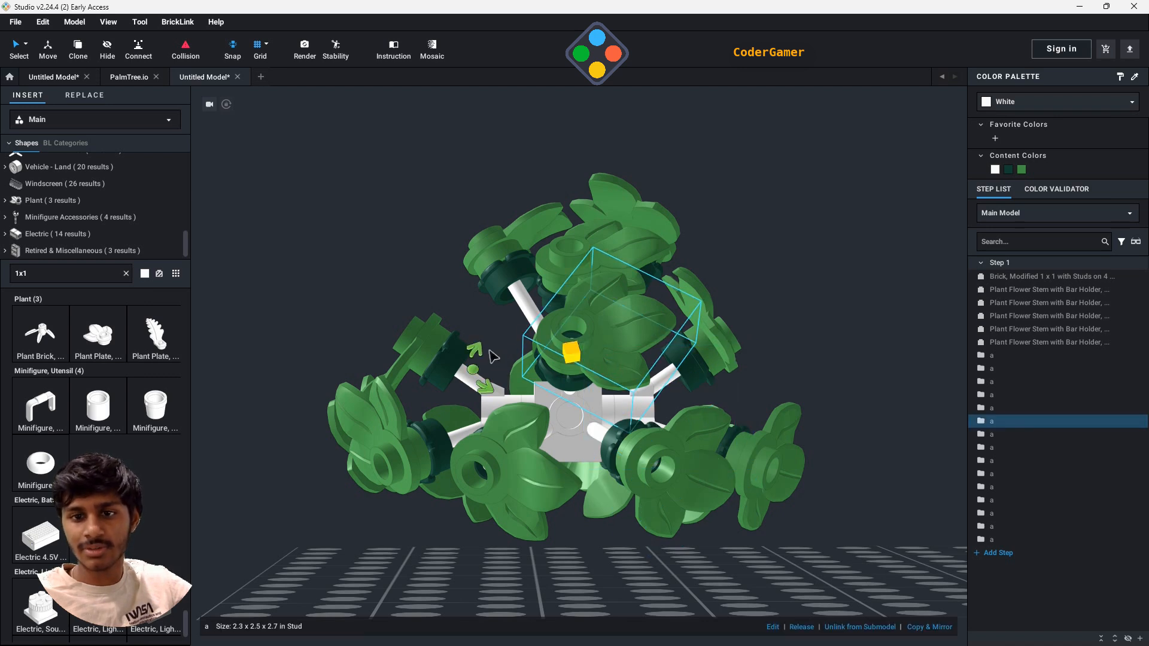
pyautogui.moveTo(513, 363); pyautogui.dragTo(601, 383)
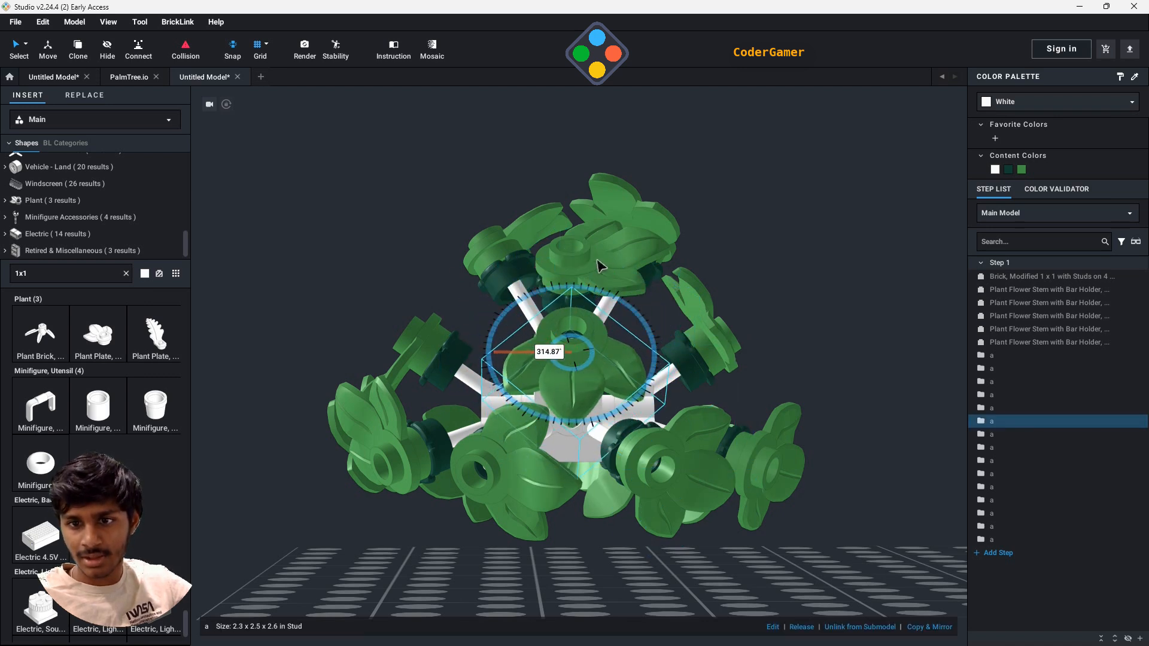
pyautogui.click(516, 520)
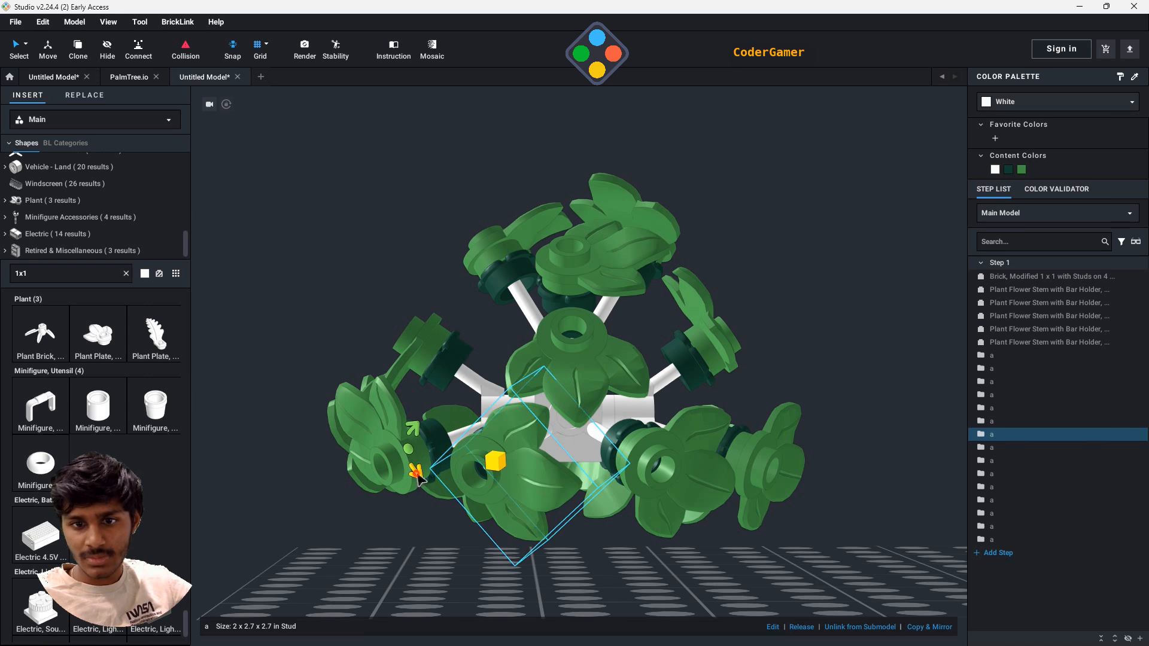
pyautogui.moveTo(417, 475); pyautogui.dragTo(492, 488)
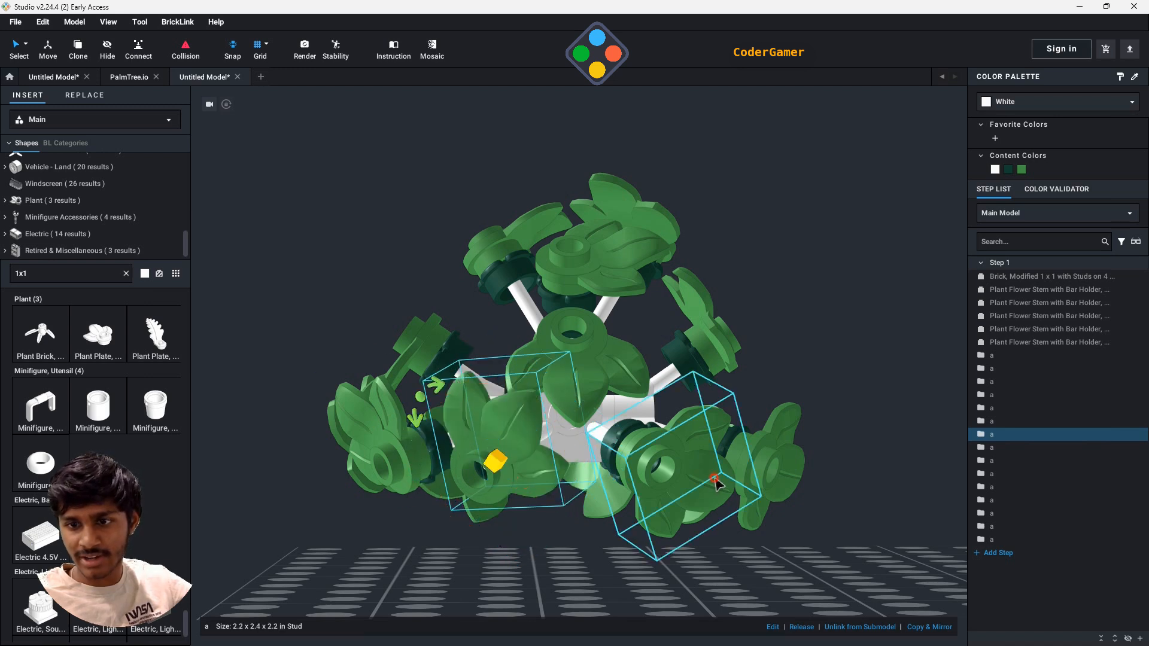
pyautogui.click(589, 452)
pyautogui.moveTo(590, 413); pyautogui.dragTo(634, 499)
pyautogui.hotkey('ctrl', 'z')
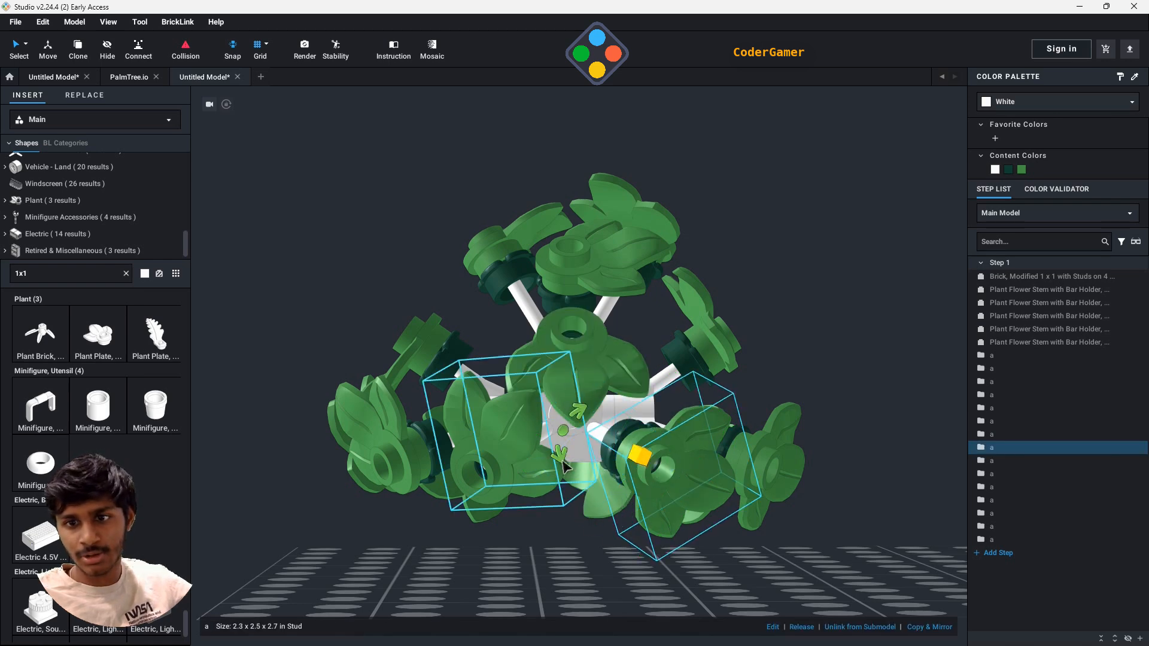
pyautogui.moveTo(565, 466); pyautogui.dragTo(724, 555)
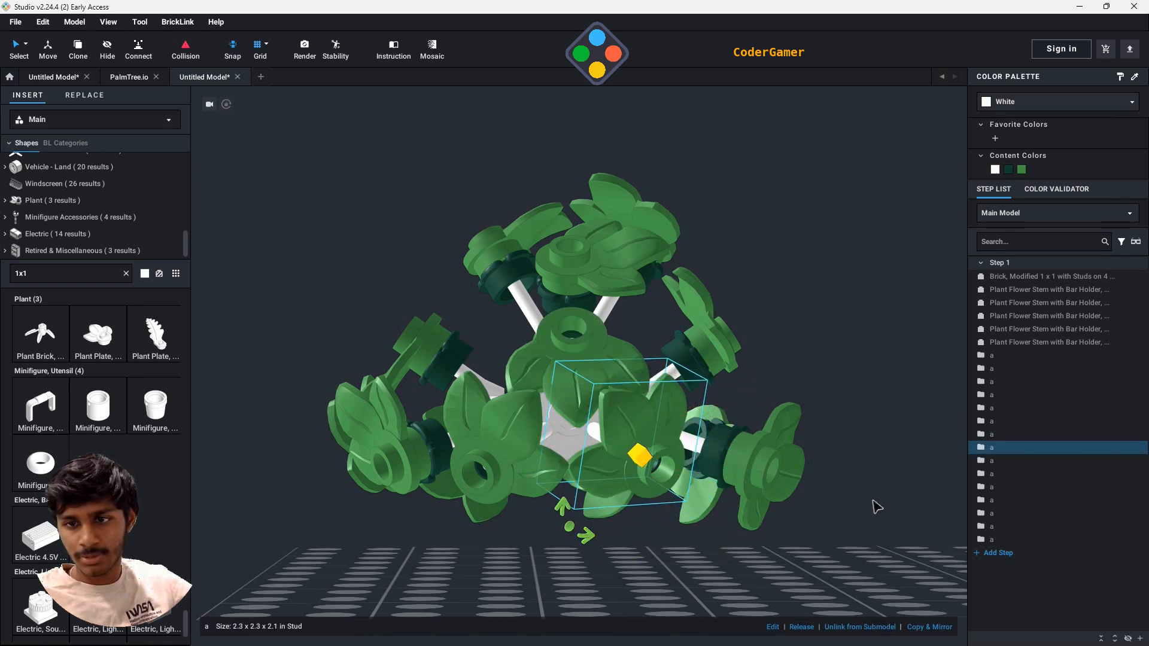
# - Turn the upper and both lower leaves of the third side stem about their bars until the petals face inward
pyautogui.moveTo(877, 507); pyautogui.dragTo(828, 494, button='right')
pyautogui.click(577, 410)
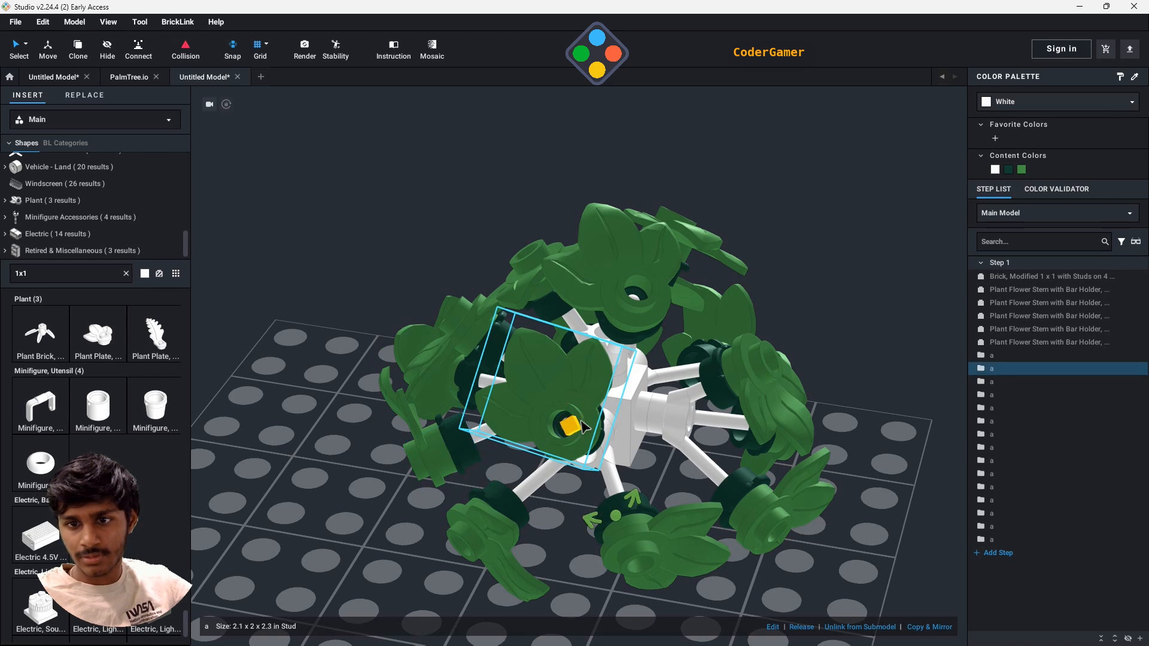
pyautogui.moveTo(633, 499); pyautogui.dragTo(551, 373)
pyautogui.click(632, 561)
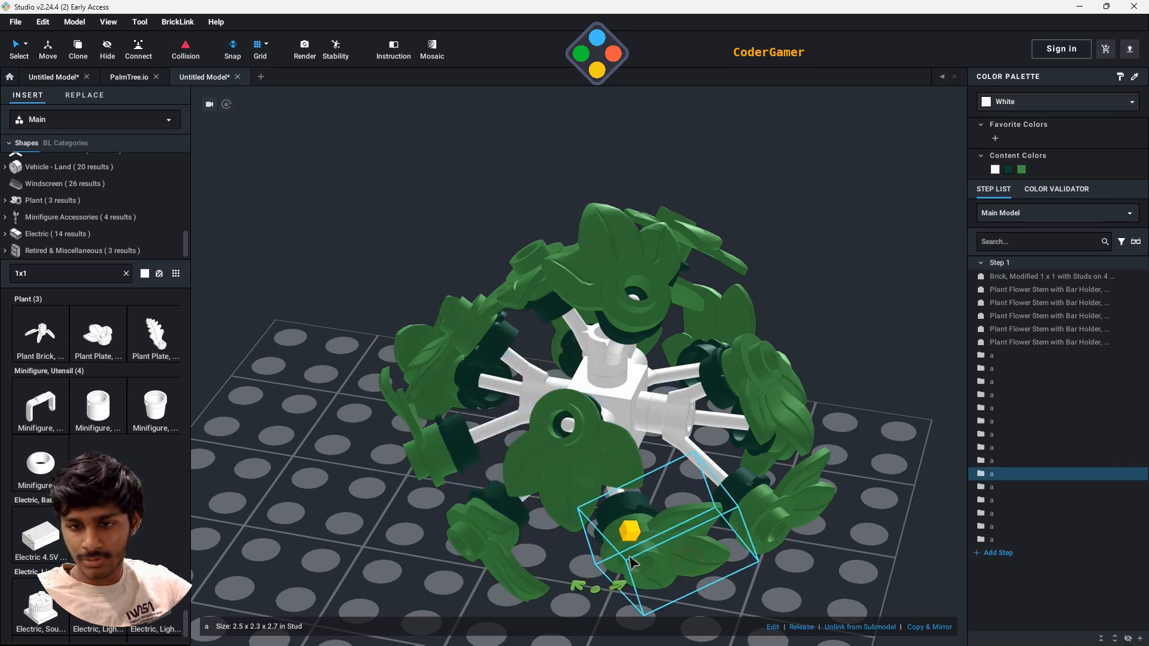
pyautogui.moveTo(627, 590); pyautogui.dragTo(585, 497)
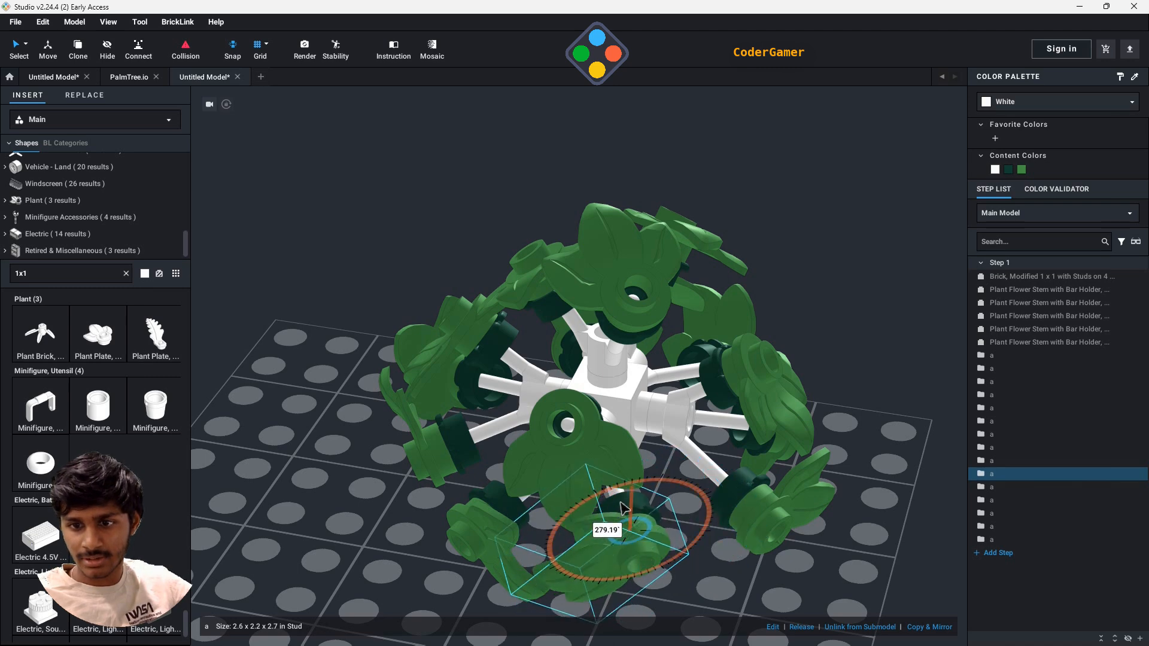
pyautogui.moveTo(646, 527); pyautogui.dragTo(653, 533)
pyautogui.moveTo(832, 560); pyautogui.dragTo(645, 337, button='middle')
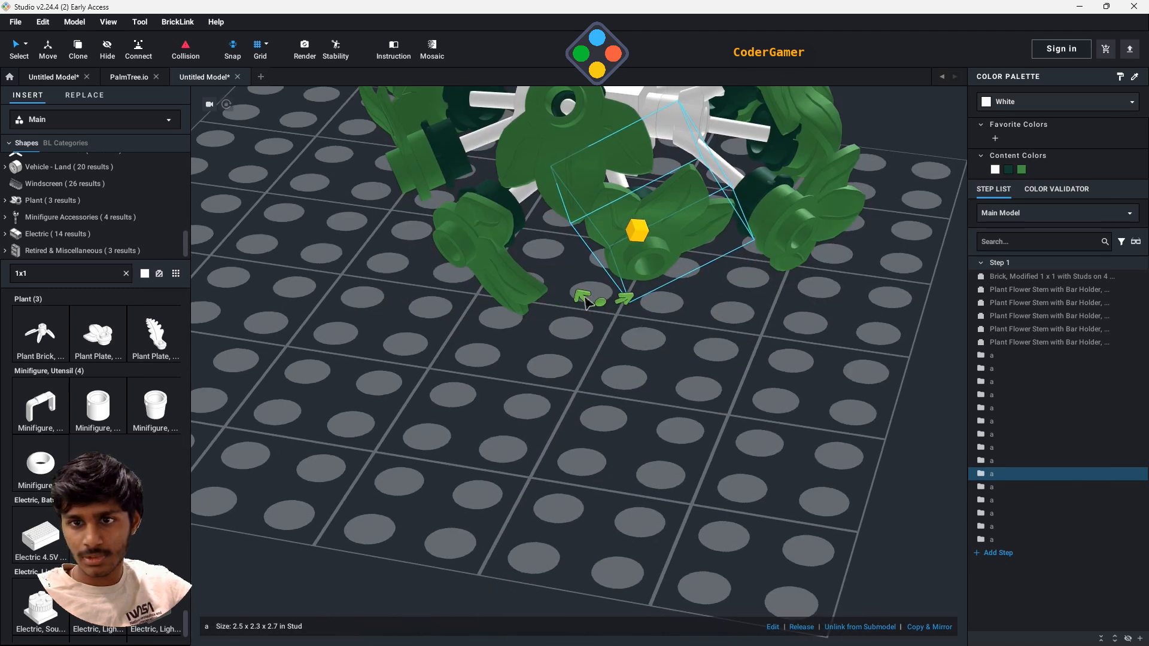
pyautogui.moveTo(587, 302); pyautogui.dragTo(645, 378)
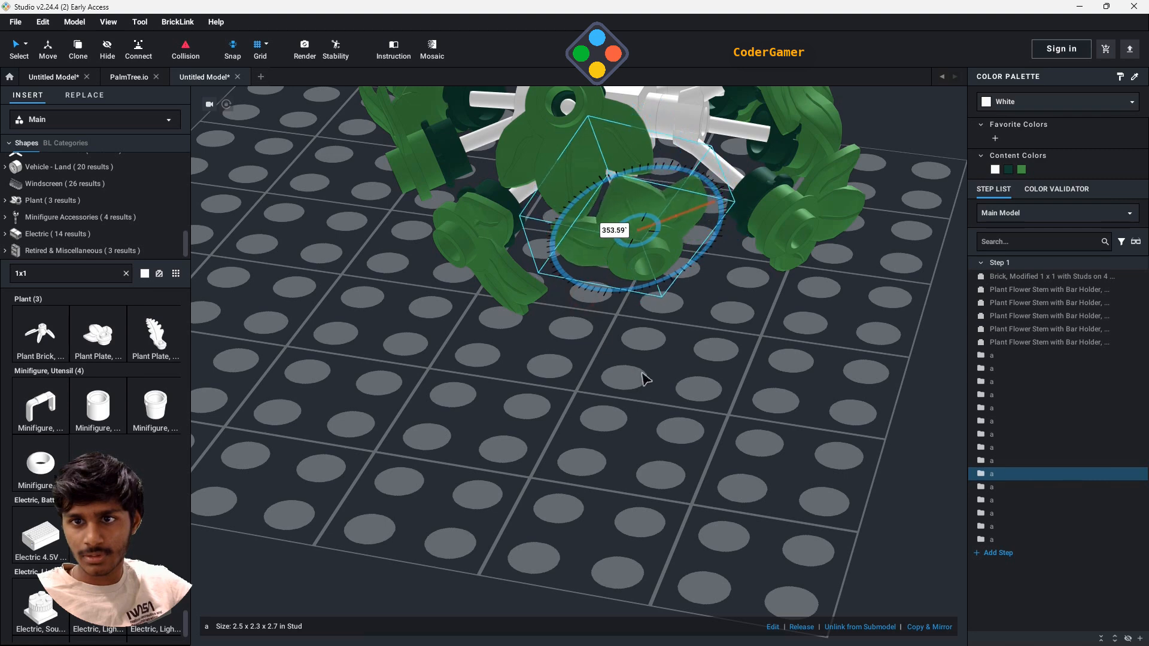
pyautogui.click(505, 279)
pyautogui.moveTo(520, 302); pyautogui.dragTo(582, 290)
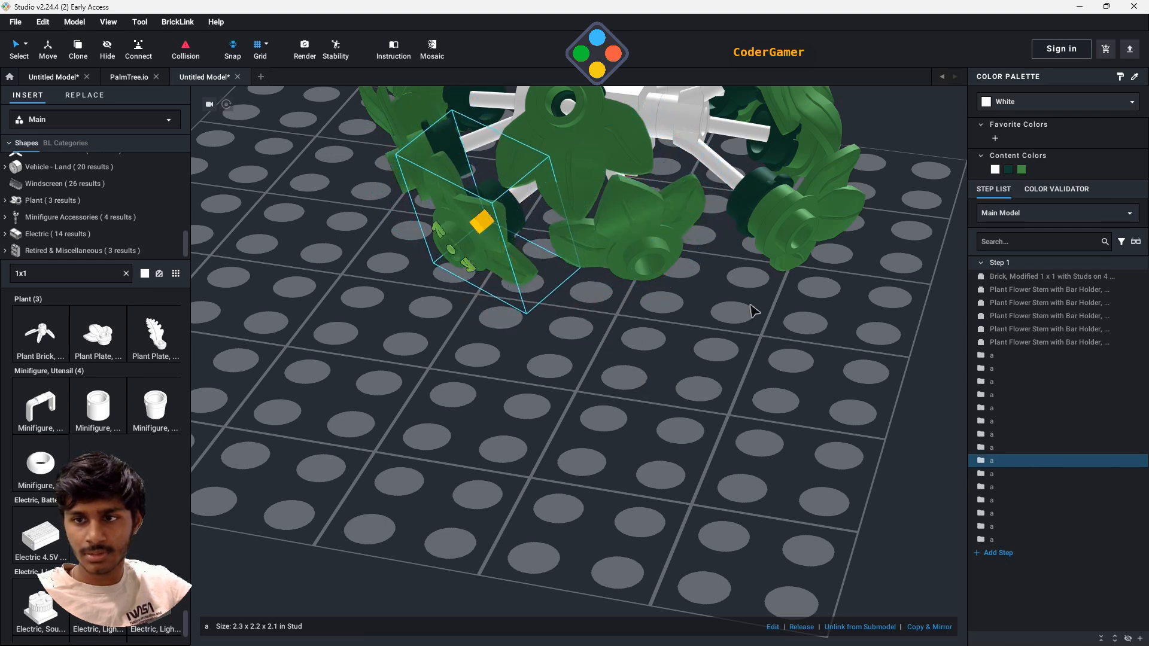
# - Turn the two lower leaves of the last side stem so their petals point up toward the stem's centre
pyautogui.moveTo(754, 311); pyautogui.dragTo(632, 214, button='right')
pyautogui.click(620, 272)
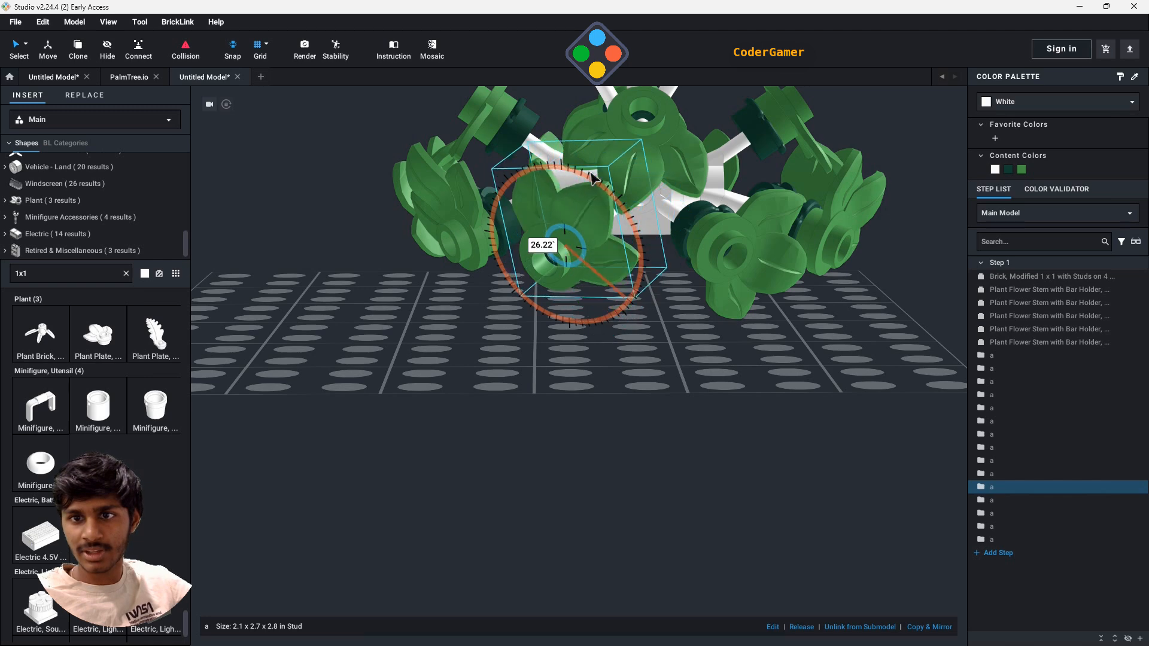
pyautogui.click(716, 261)
pyautogui.moveTo(786, 234); pyautogui.dragTo(694, 234)
pyautogui.moveTo(869, 273); pyautogui.dragTo(805, 509, button='middle')
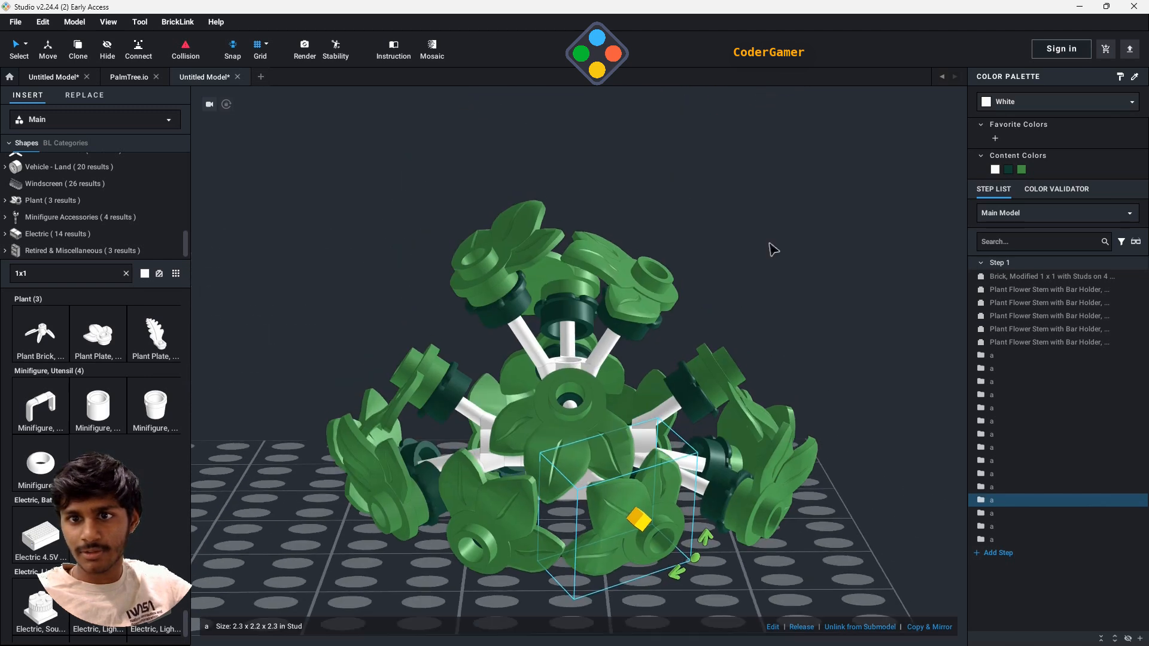
# - Rotate the three leaves on the upright flower stem so their petals point toward the centre of the plant
pyautogui.moveTo(770, 243); pyautogui.dragTo(751, 299, button='right')
pyautogui.click(551, 204)
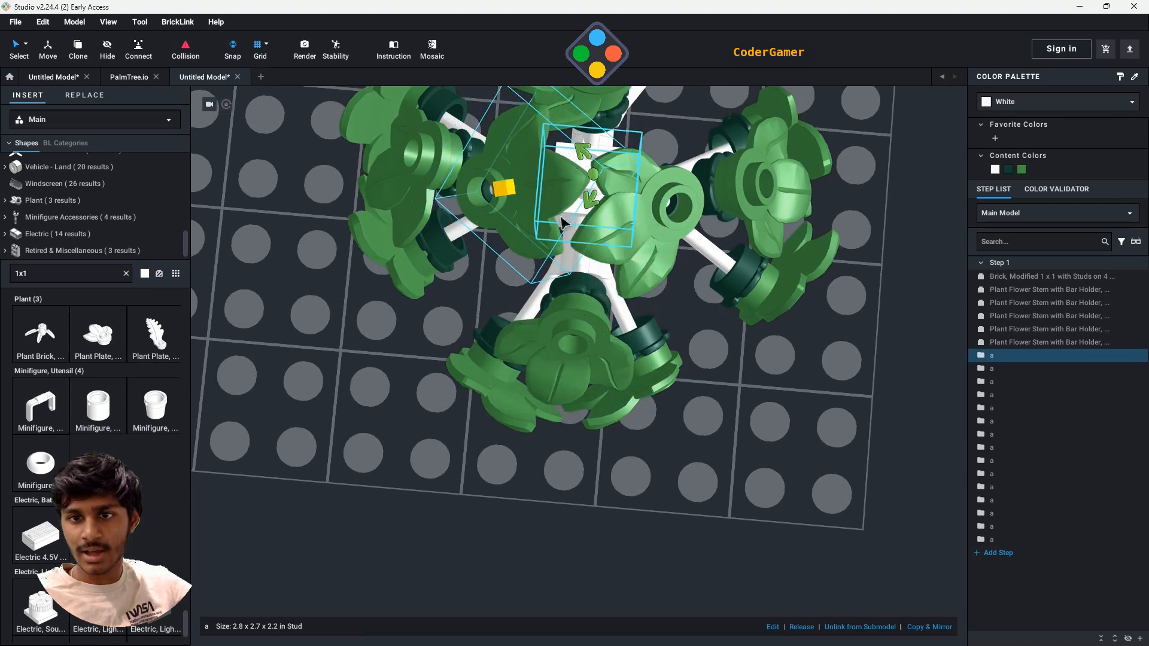
pyautogui.click(651, 207)
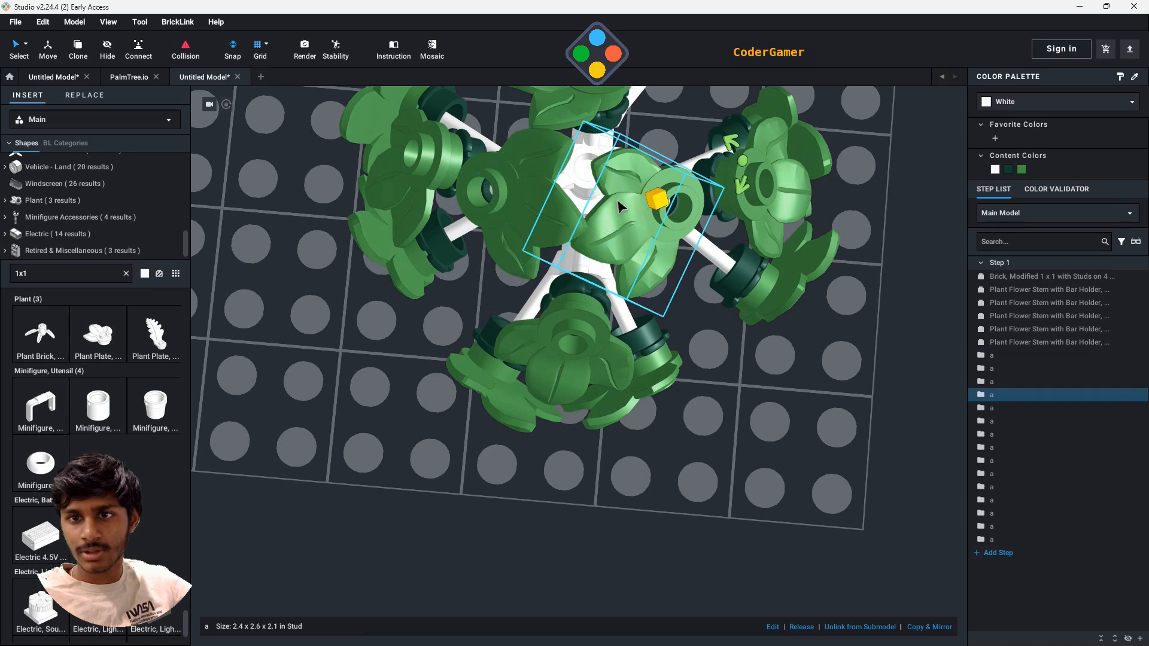
pyautogui.moveTo(756, 170); pyautogui.dragTo(752, 203)
pyautogui.scroll(-2, 613, 158)
pyautogui.click(600, 172)
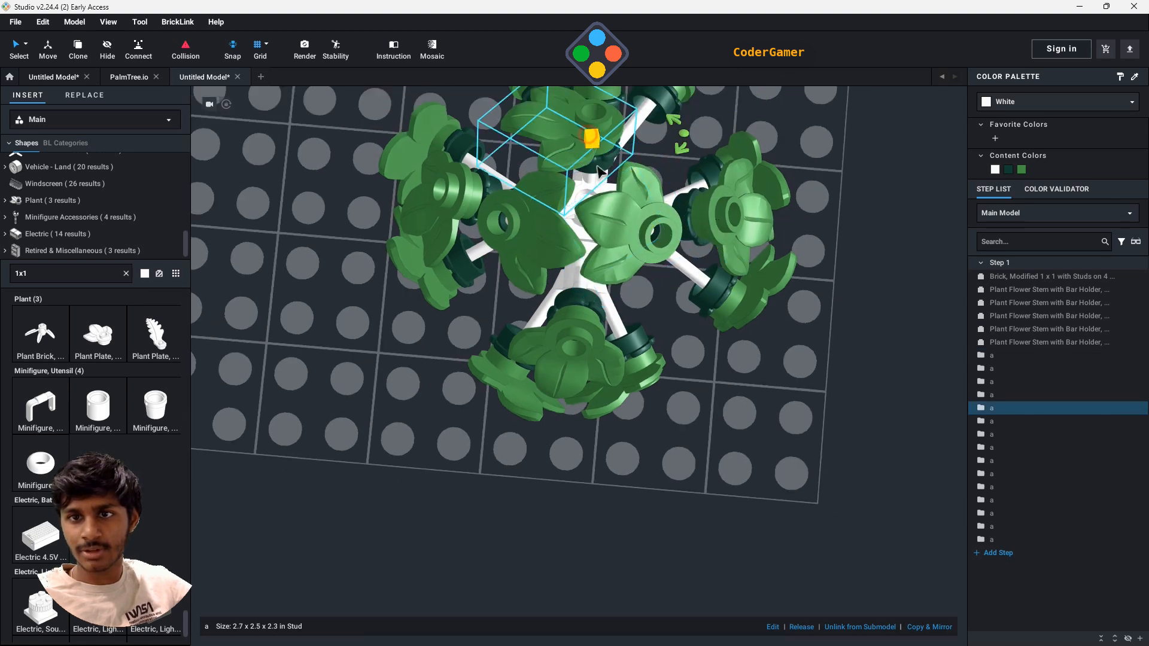
pyautogui.moveTo(689, 153); pyautogui.dragTo(754, 114)
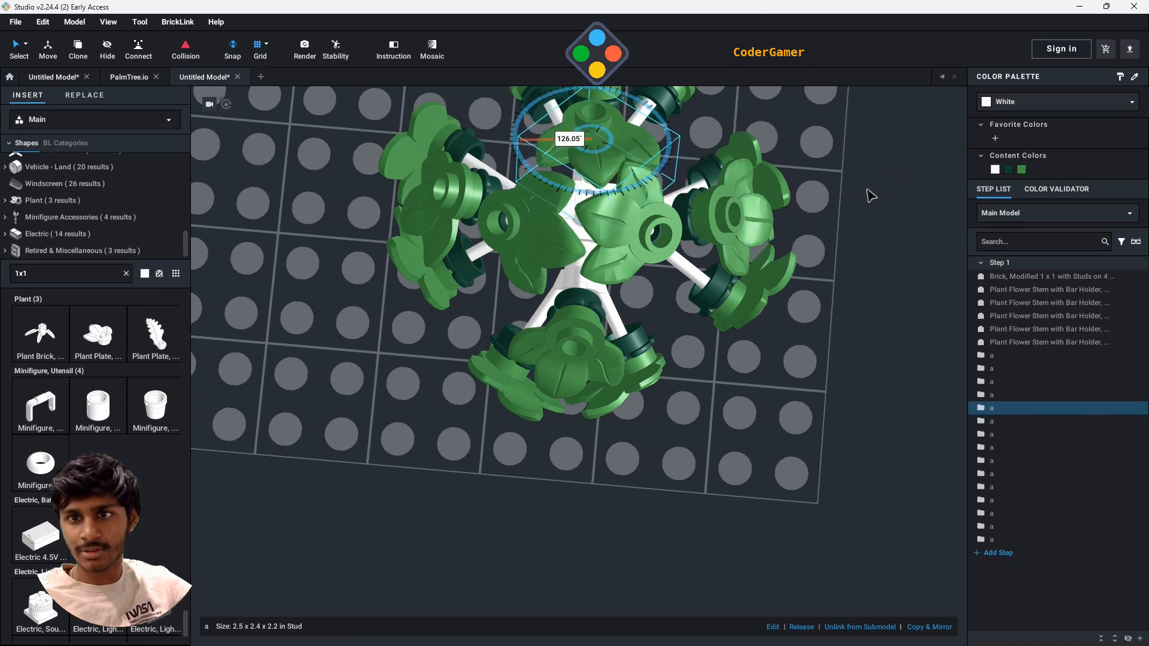
# - Add a white Plant Plate, Round 1 x 1 with 3 Leaves, turn it sideways and attach it to a side stem's free middle bar
pyautogui.moveTo(780, 470); pyautogui.dragTo(829, 420, button='middle')
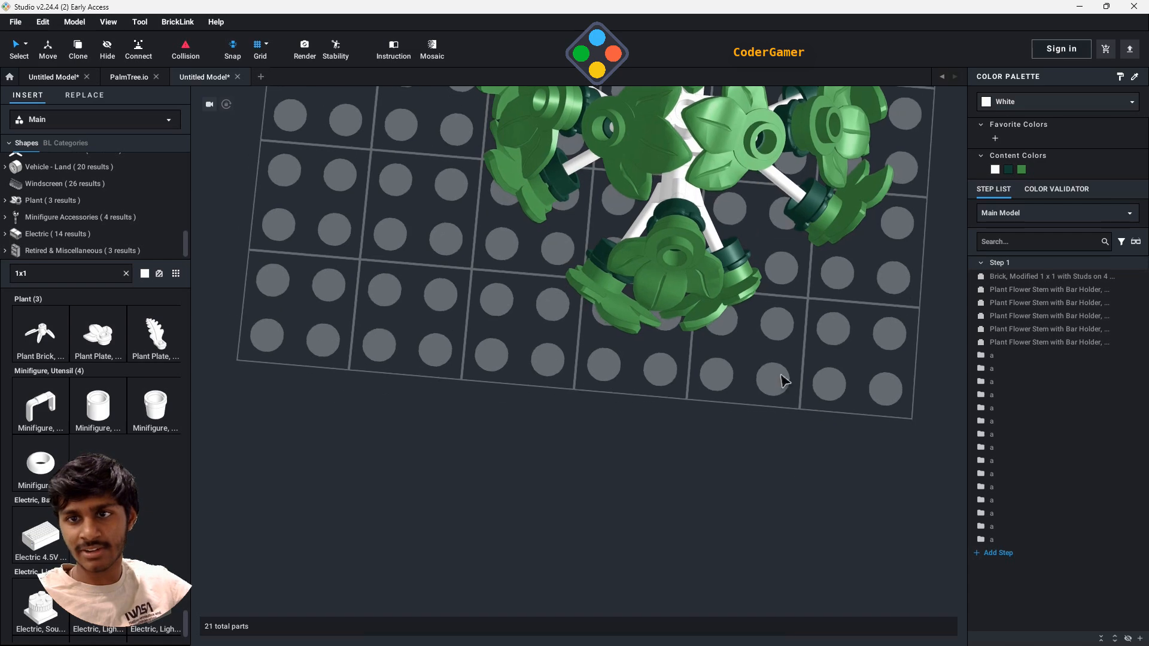
pyautogui.moveTo(781, 375); pyautogui.dragTo(786, 323, button='right')
pyautogui.moveTo(776, 479); pyautogui.dragTo(723, 488, button='right')
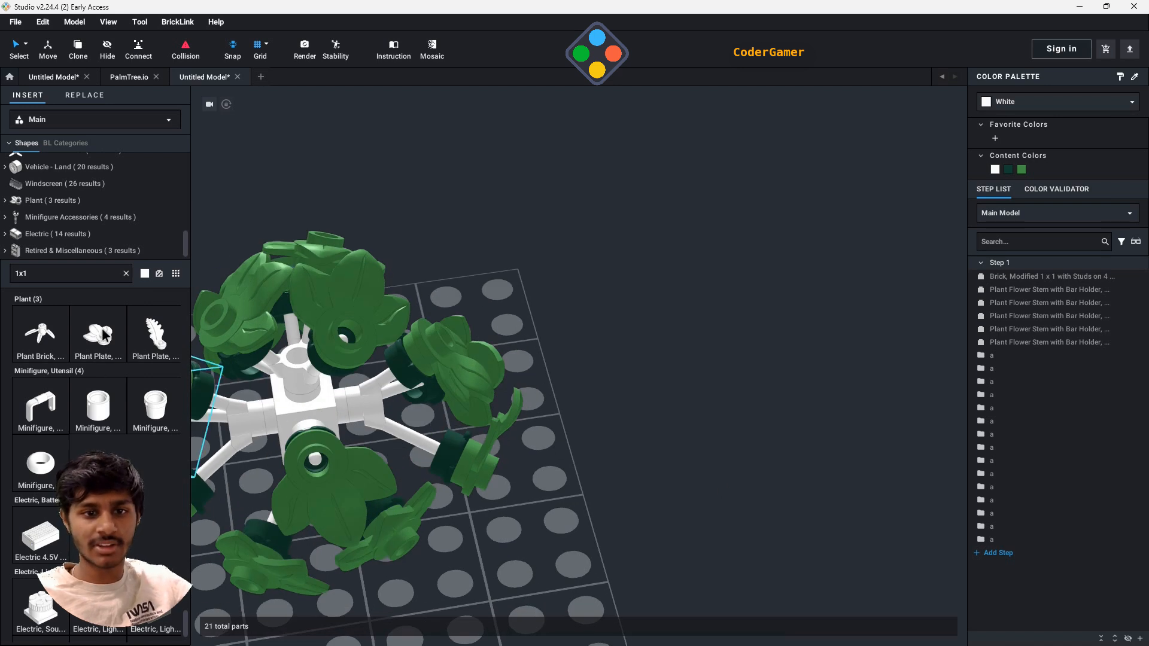
pyautogui.moveTo(106, 351); pyautogui.dragTo(306, 436)
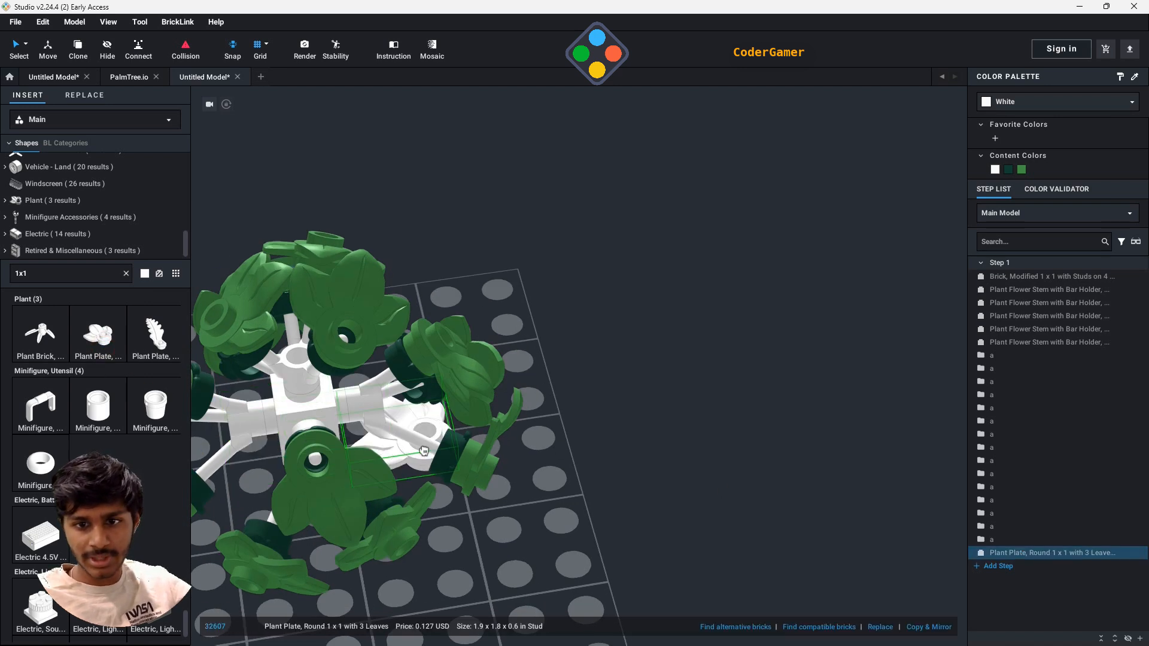
pyautogui.moveTo(424, 450); pyautogui.dragTo(459, 462)
pyautogui.press('Down')
pyautogui.moveTo(459, 462); pyautogui.dragTo(524, 431, button='right')
pyautogui.press('Left')
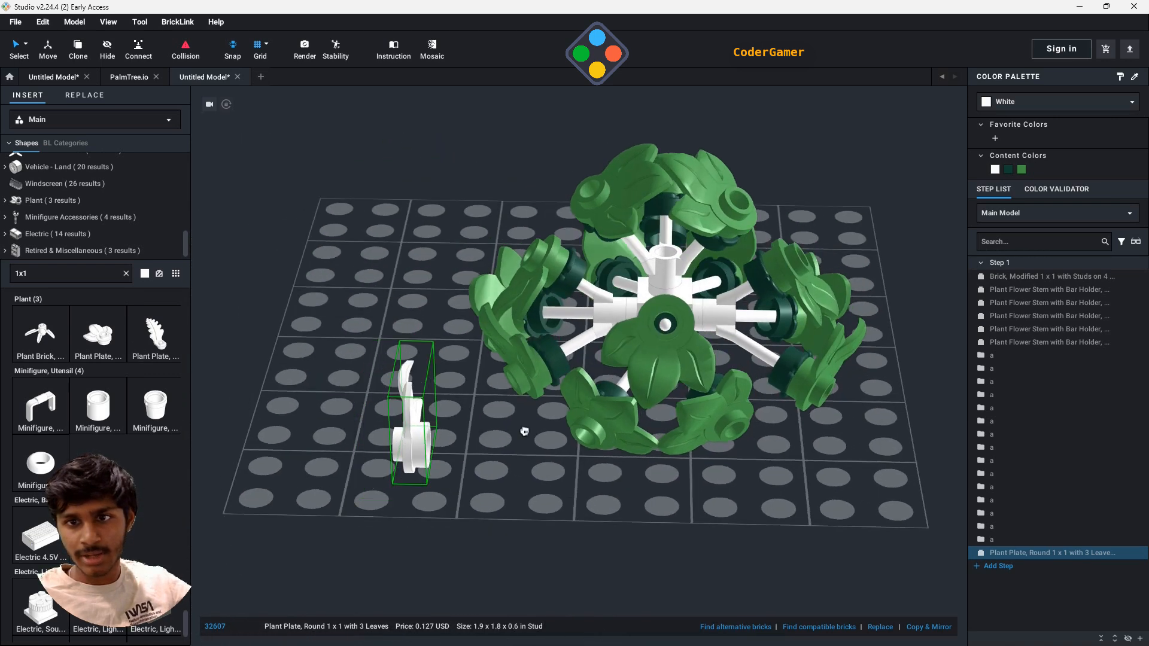
pyautogui.click(590, 308)
# - Attach copies of the white three-leaf plate to the remaining free bars of the first side stem
pyautogui.click(587, 364)
pyautogui.moveTo(422, 458); pyautogui.dragTo(516, 401, button='right')
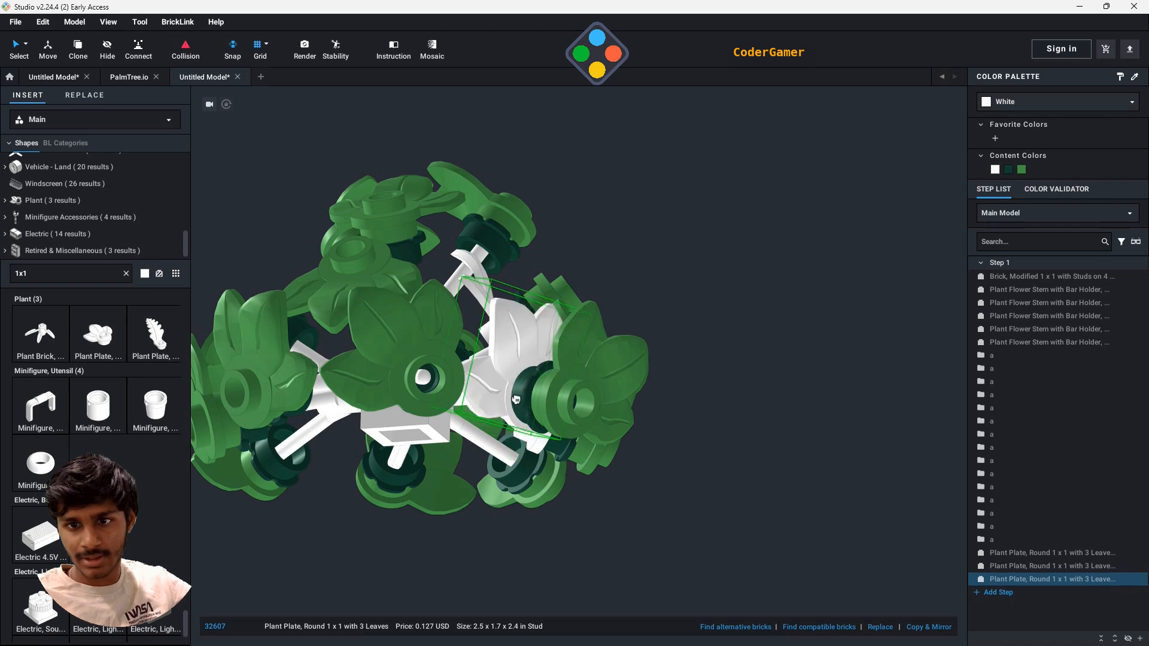
pyautogui.click(516, 395)
pyautogui.moveTo(464, 428); pyautogui.dragTo(483, 390, button='right')
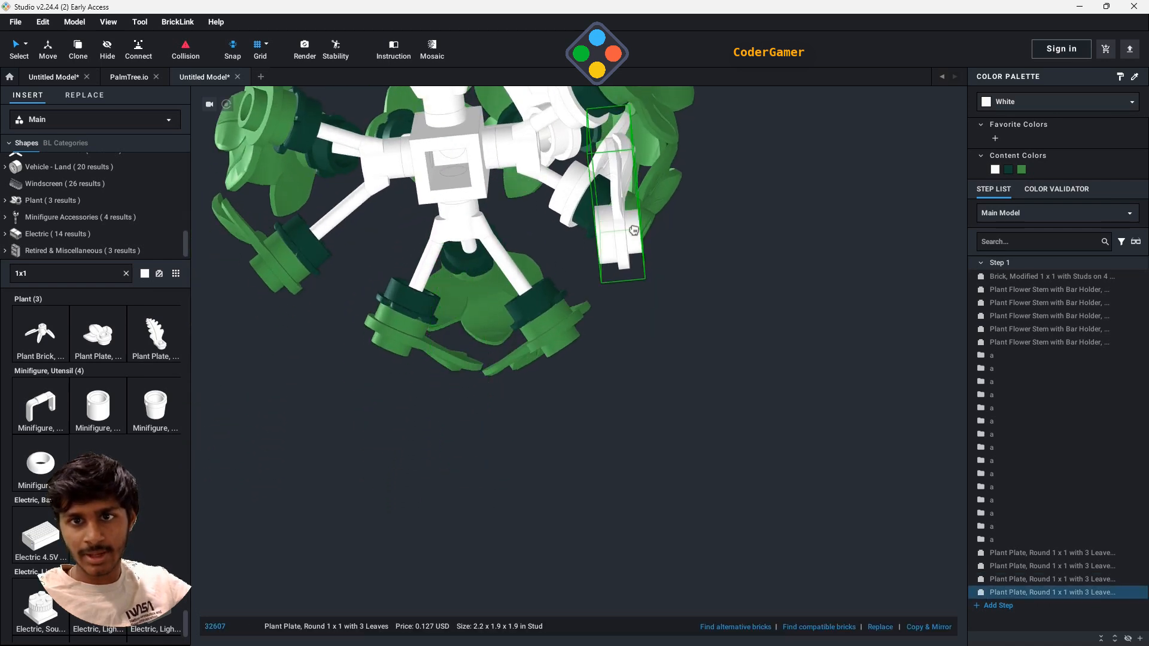
# - Attach a white three-leaf plate to each of the second side stem's three bars, behind the green leaves
pyautogui.moveTo(619, 257); pyautogui.dragTo(617, 446, button='middle')
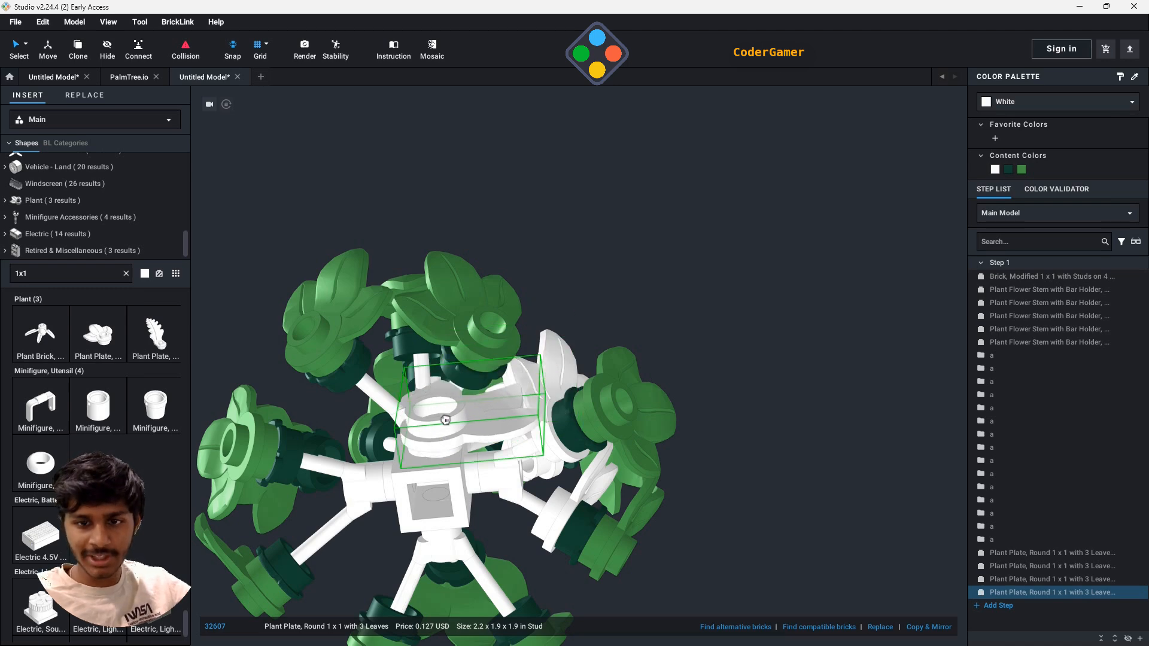
pyautogui.click(461, 368)
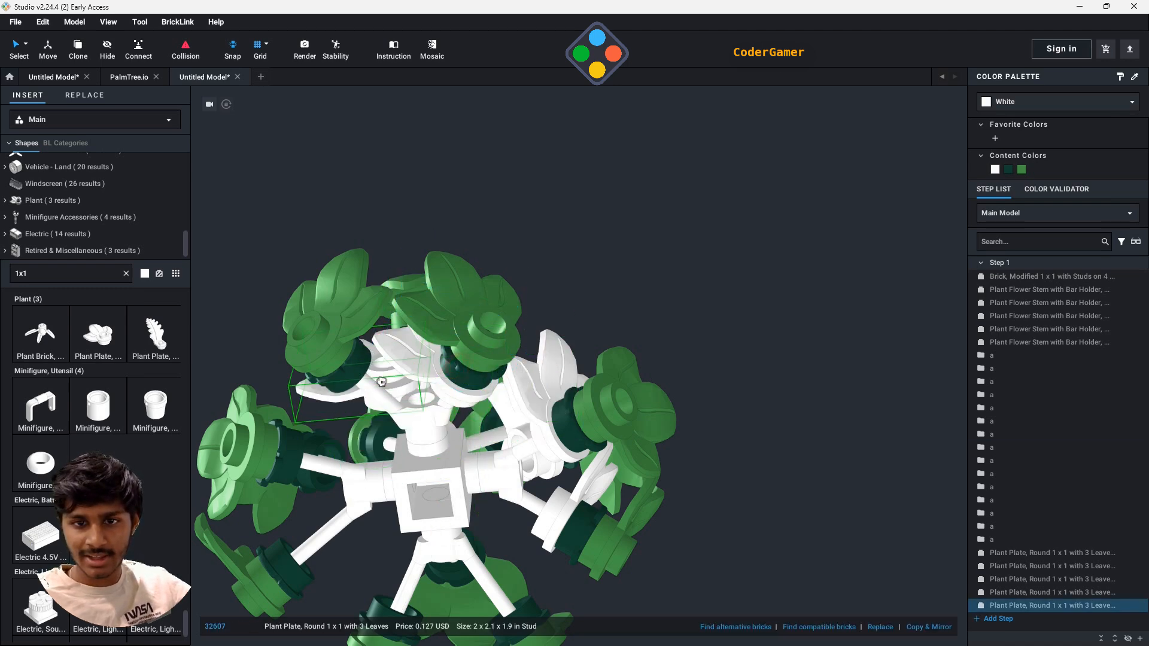
pyautogui.click(365, 388)
pyautogui.moveTo(367, 389); pyautogui.dragTo(536, 550, button='right')
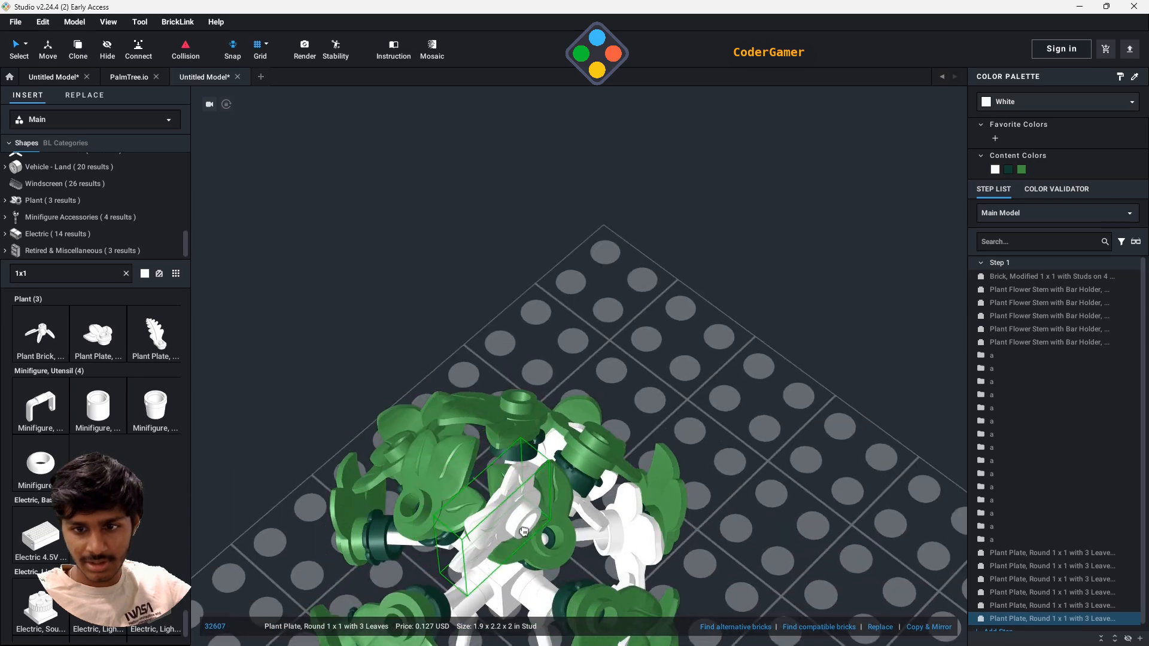
pyautogui.moveTo(607, 607); pyautogui.dragTo(731, 440, button='right')
pyautogui.click(650, 568)
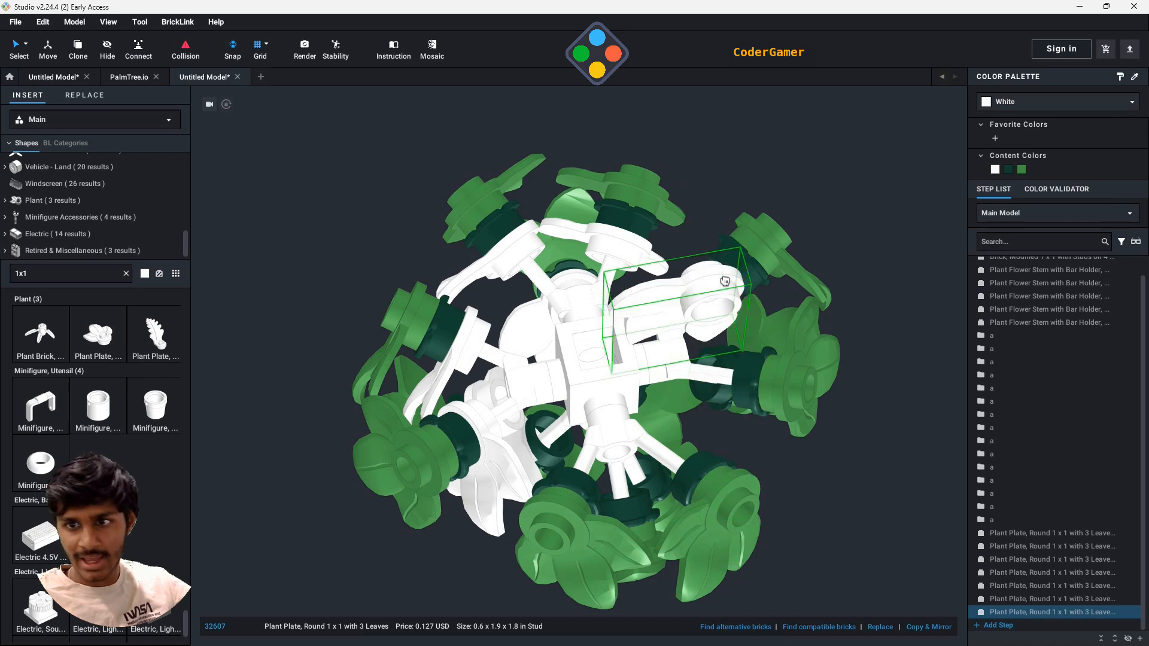
# - Attach white three-leaf plates to the three bars of the third side stem
pyautogui.click(726, 281)
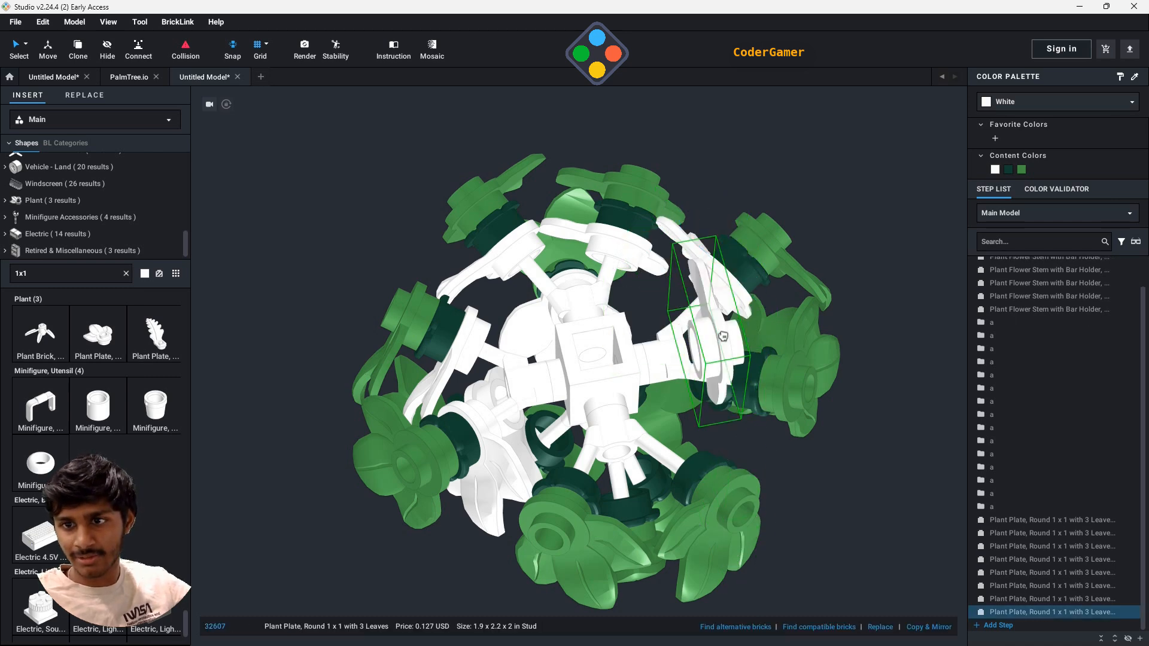
pyautogui.click(743, 377)
pyautogui.moveTo(864, 395); pyautogui.dragTo(647, 582, button='right')
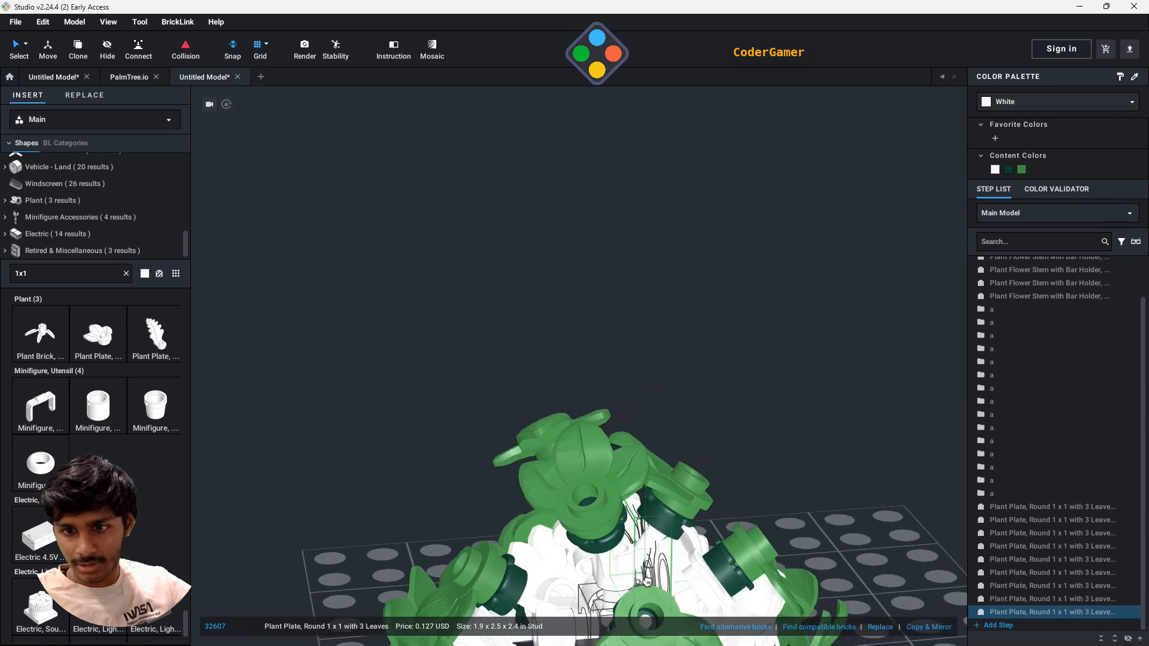
pyautogui.click(533, 600)
# - Attach white three-leaf plates to the two lower bars of the fourth side stem
pyautogui.moveTo(755, 606); pyautogui.dragTo(761, 522, button='right')
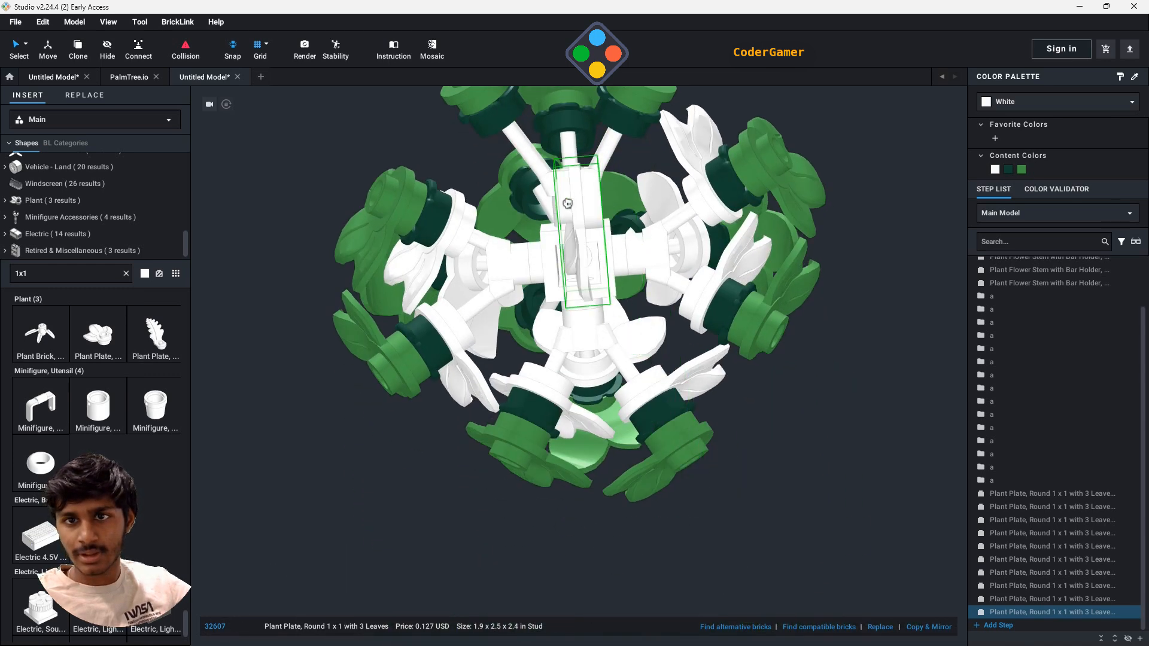
pyautogui.press('1')
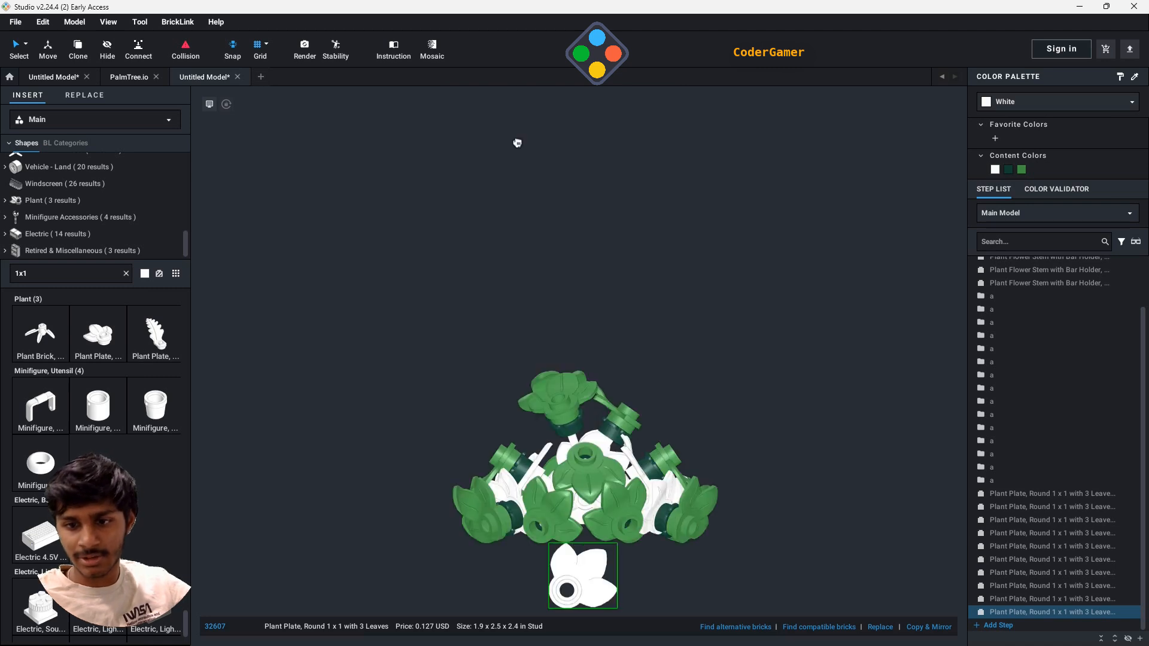
pyautogui.scroll(1, 749, 371)
pyautogui.moveTo(749, 392); pyautogui.dragTo(723, 313, button='middle')
pyautogui.moveTo(732, 315); pyautogui.dragTo(618, 347, button='right')
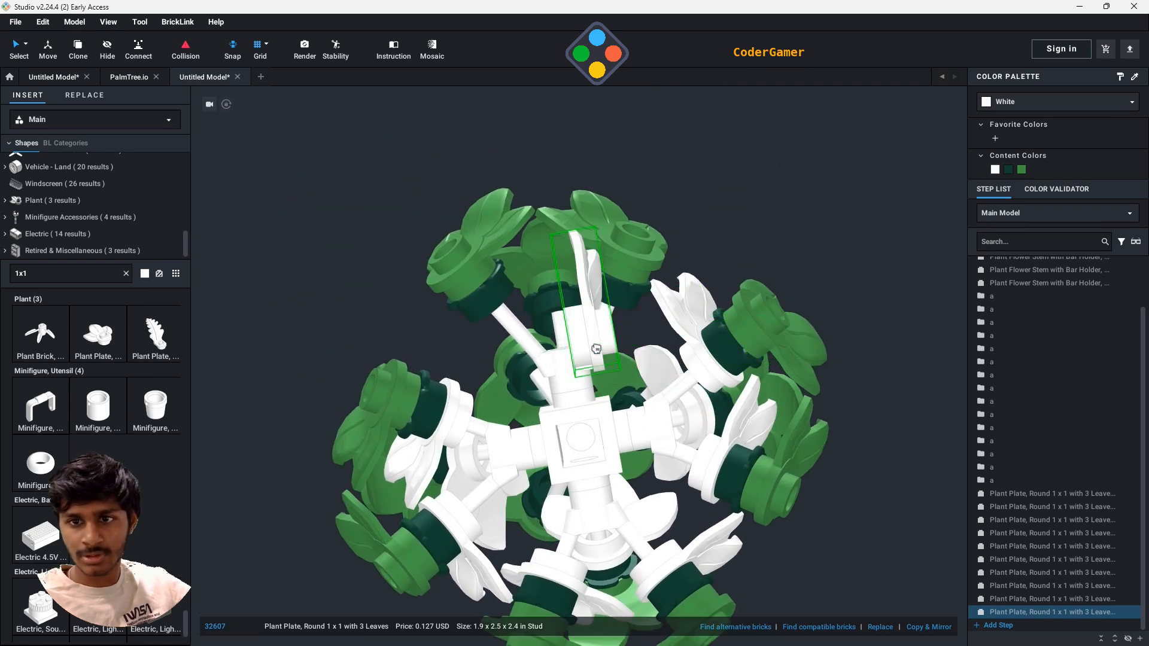
pyautogui.click(500, 320)
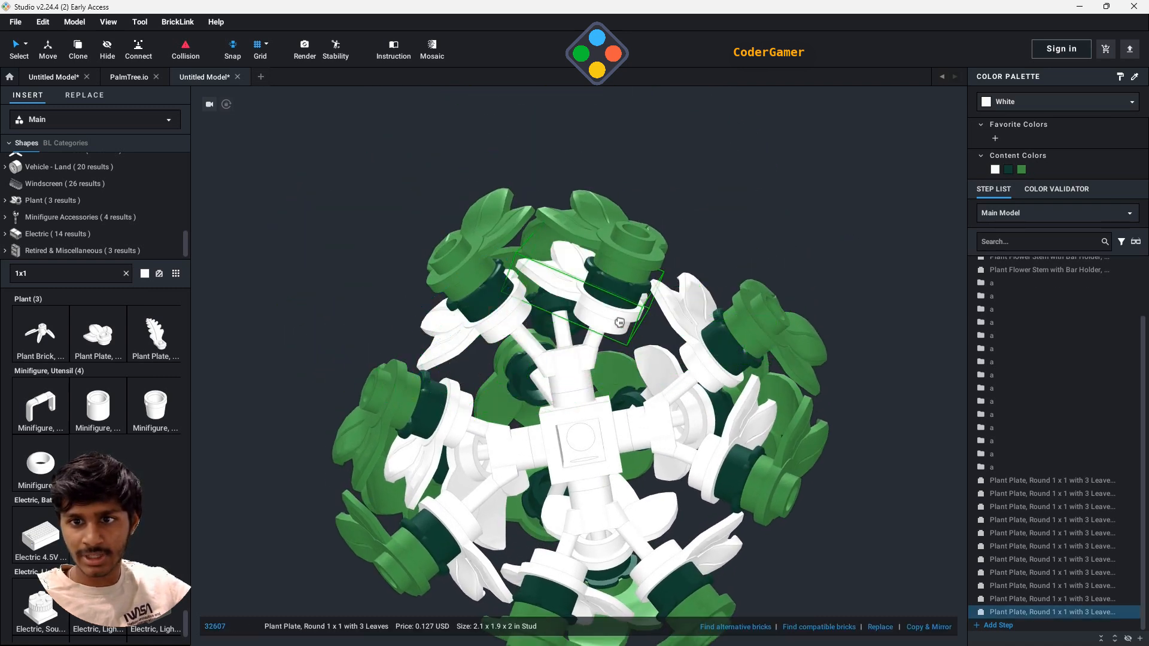
pyautogui.click(620, 323)
# - Attach a white three-leaf plate to the fourth side stem's upper bar and stop placing copies
pyautogui.moveTo(788, 211); pyautogui.dragTo(712, 359, button='right')
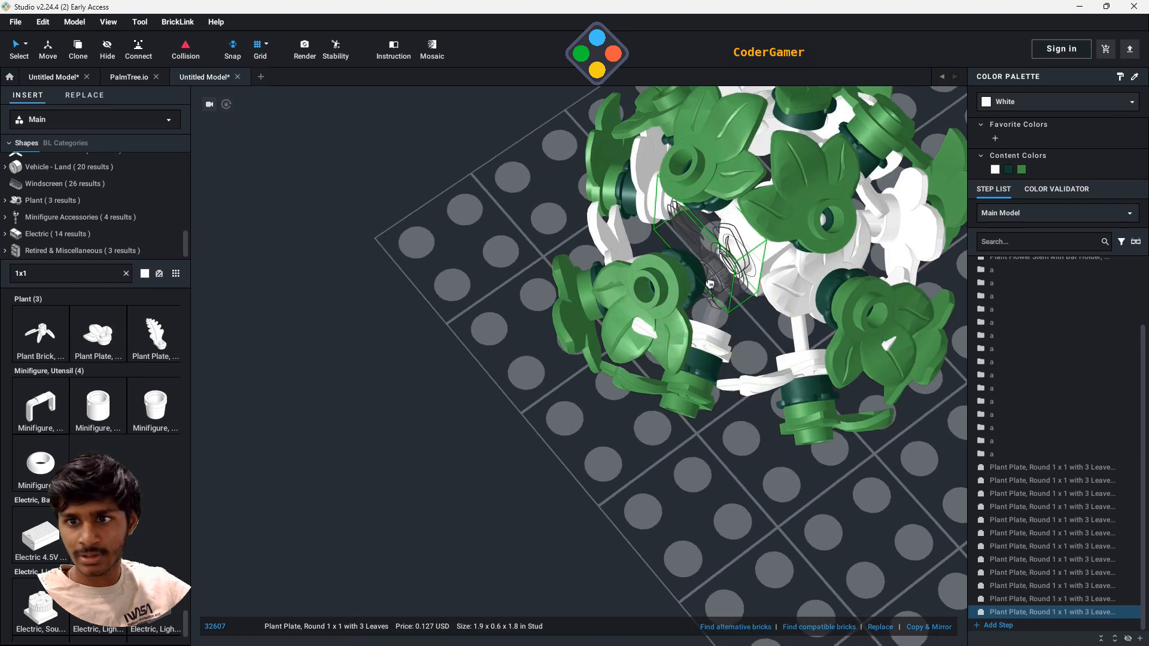
pyautogui.press('Escape')
pyautogui.moveTo(675, 595); pyautogui.dragTo(800, 410)
pyautogui.moveTo(800, 411); pyautogui.dragTo(791, 383, button='right')
pyautogui.moveTo(790, 383); pyautogui.dragTo(934, 321)
pyautogui.press('Escape')
# - Turn the second side stem's upper white plate and a neighbouring one so their petals spread behind the green leaves
pyautogui.click(883, 388)
pyautogui.moveTo(814, 522); pyautogui.dragTo(770, 422)
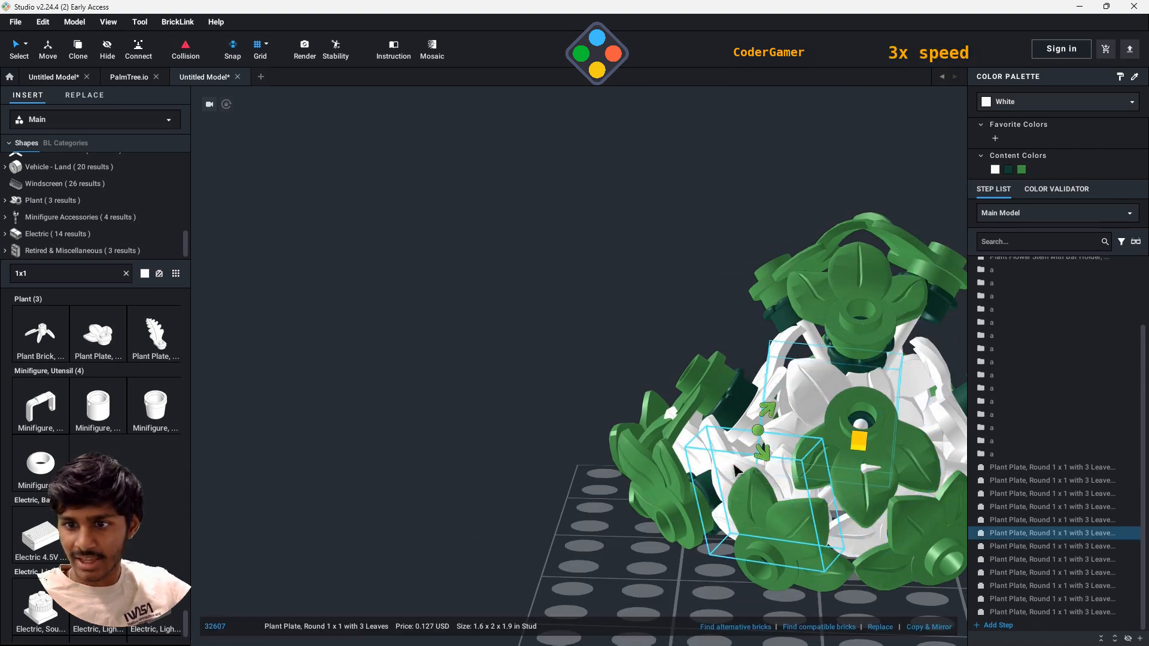
pyautogui.click(739, 473)
pyautogui.moveTo(720, 542); pyautogui.dragTo(792, 599)
pyautogui.moveTo(791, 599); pyautogui.dragTo(868, 574, button='right')
# - Rotate white plates on the lower bars of two side stems so their petals hang below the green leaves
pyautogui.click(699, 397)
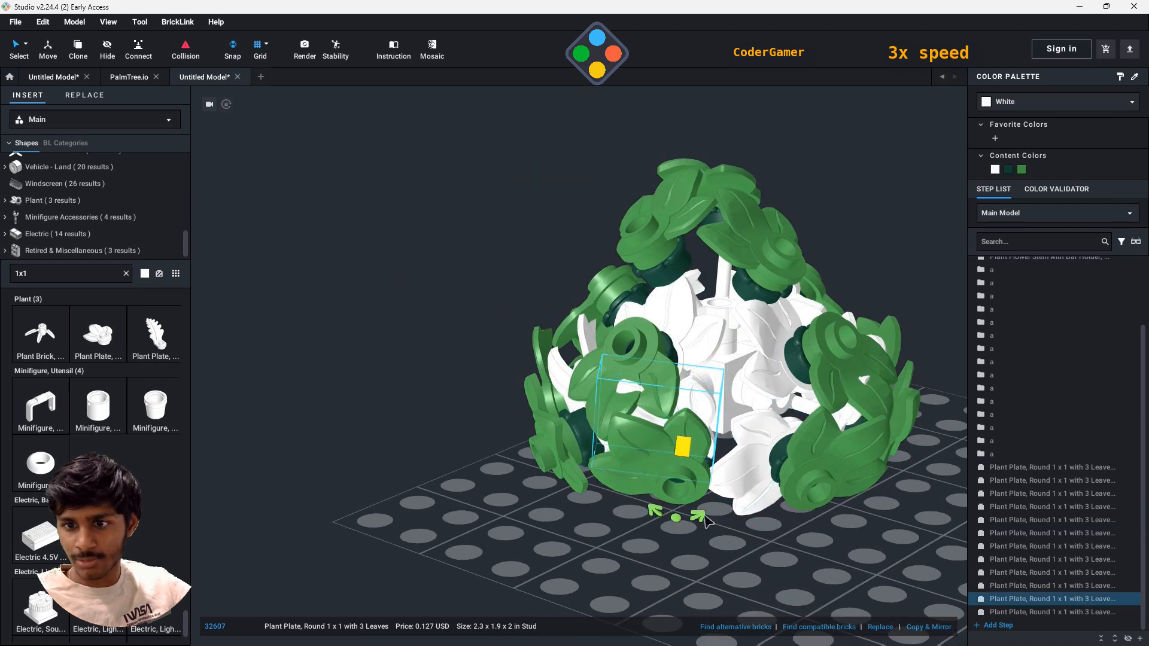
pyautogui.click(739, 479)
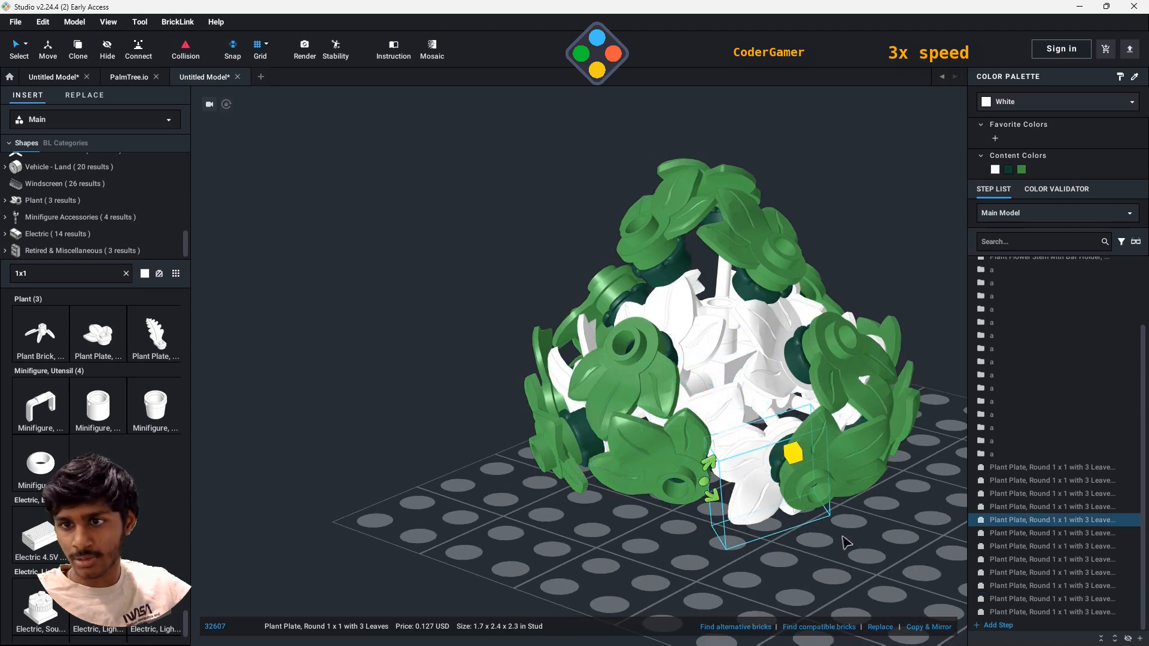
pyautogui.moveTo(845, 543); pyautogui.dragTo(778, 484, button='right')
pyautogui.click(868, 497)
pyautogui.moveTo(868, 555); pyautogui.dragTo(799, 515)
# - Rotate the second side stem's other lower white plate and a lower plate on the first side stem about their bars
pyautogui.click(719, 452)
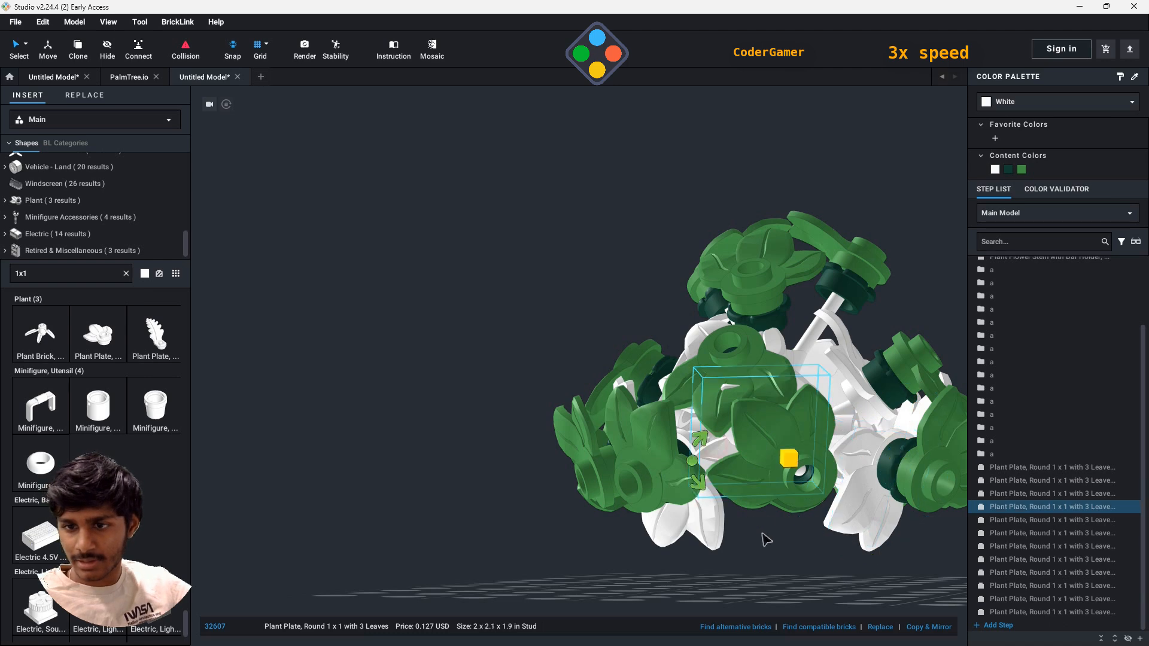
pyautogui.moveTo(698, 482); pyautogui.dragTo(865, 567)
pyautogui.moveTo(864, 567); pyautogui.dragTo(733, 442, button='right')
pyautogui.click(718, 401)
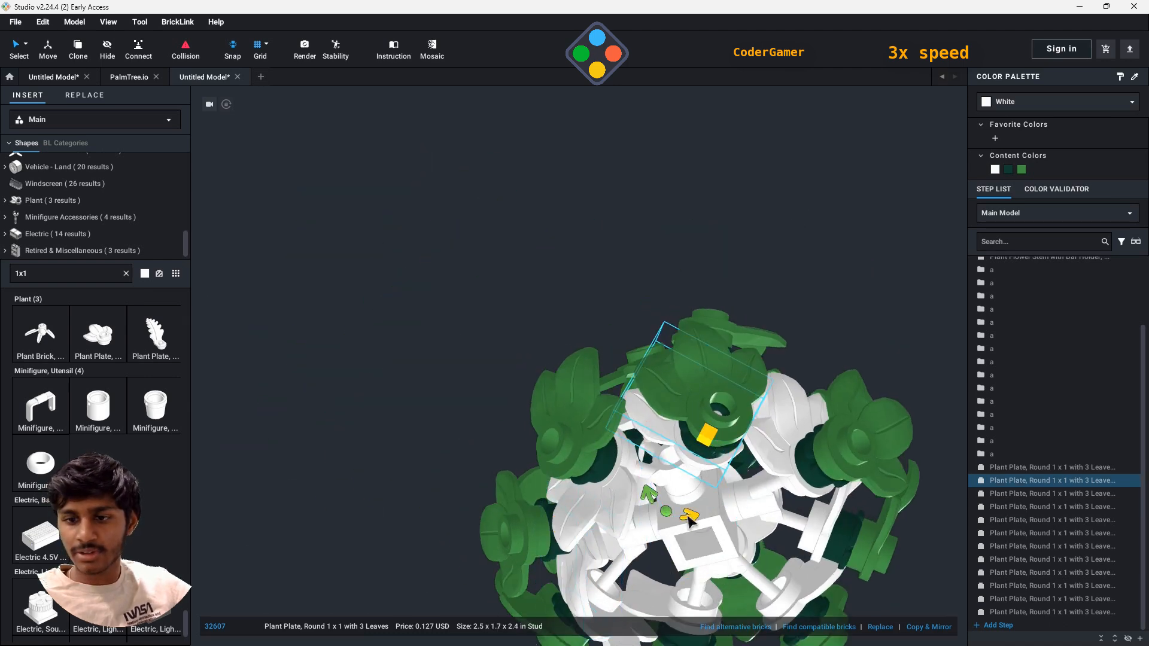
pyautogui.moveTo(688, 518); pyautogui.dragTo(974, 374)
# - Turn the third side stem's lower white plates about their bars so their petals cover the gaps toward the base
pyautogui.click(799, 413)
pyautogui.moveTo(876, 519); pyautogui.dragTo(773, 290)
pyautogui.moveTo(802, 311); pyautogui.dragTo(856, 359, button='right')
pyautogui.click(862, 365)
pyautogui.moveTo(886, 342); pyautogui.dragTo(682, 254)
pyautogui.moveTo(862, 473); pyautogui.dragTo(810, 477, button='right')
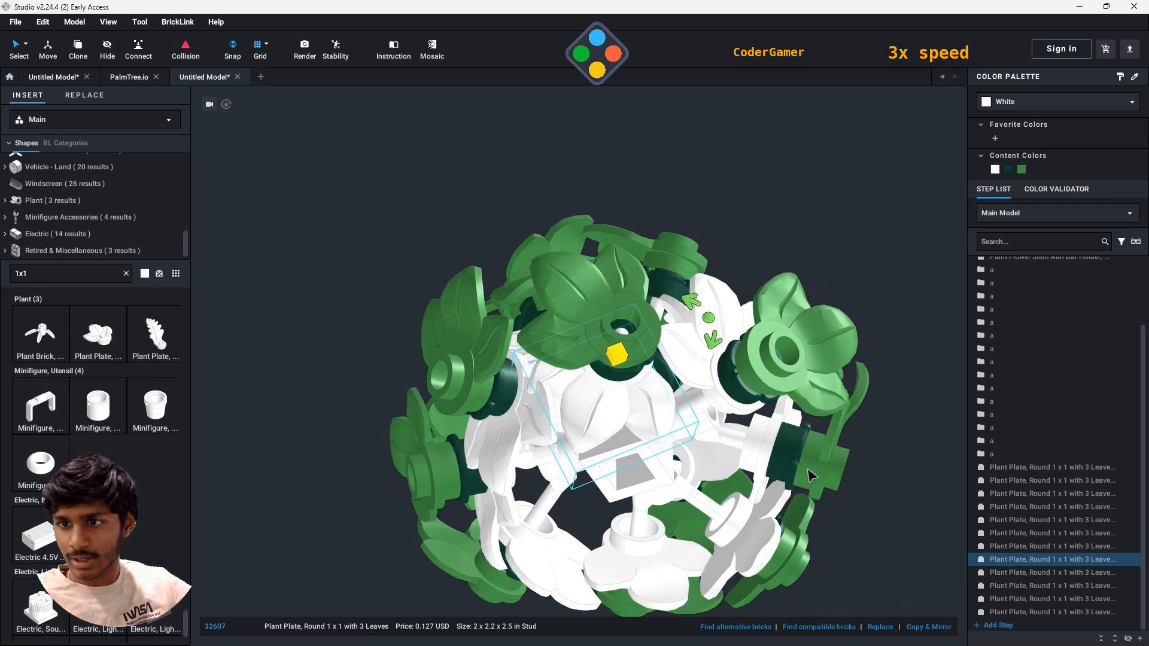
# - Undo a misplaced rotation and turn the fourth side stem's first lower white plate about its bar
pyautogui.moveTo(811, 477); pyautogui.dragTo(739, 498, button='middle')
pyautogui.click(629, 355)
pyautogui.moveTo(644, 482); pyautogui.dragTo(598, 333)
pyautogui.hotkey('ctrl', 'z')
pyautogui.click(622, 357)
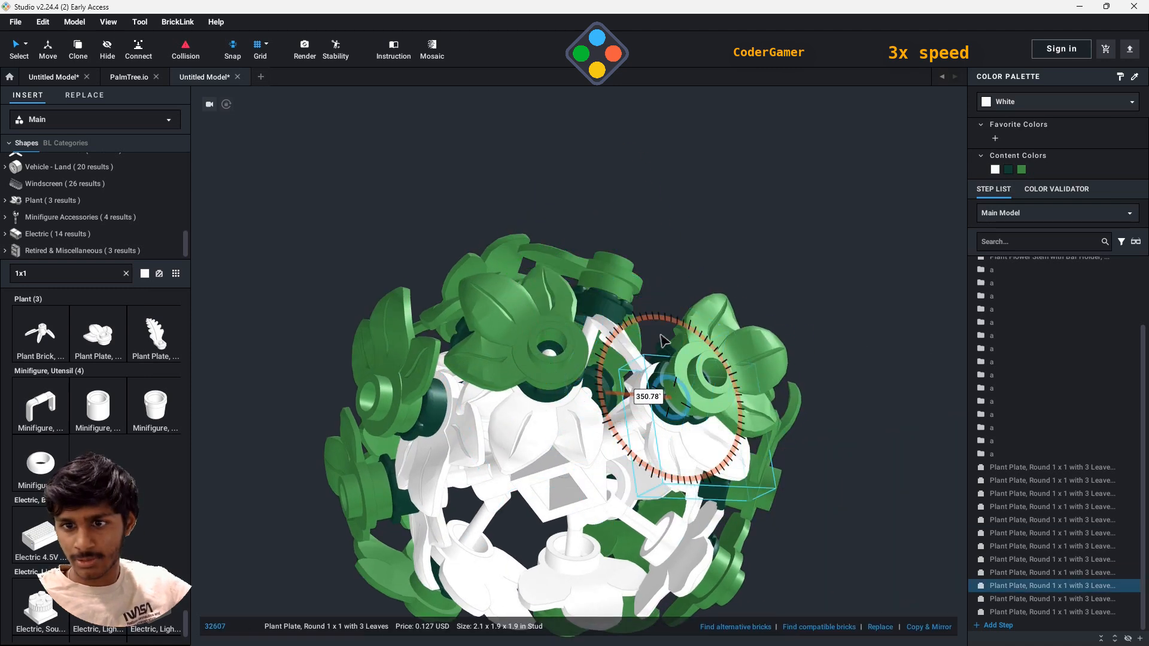
pyautogui.moveTo(754, 410); pyautogui.dragTo(664, 407, button='right')
# - Turn the fourth side stem's second lower white plate about its bar to fill the gap beside the green leaf
pyautogui.click(629, 420)
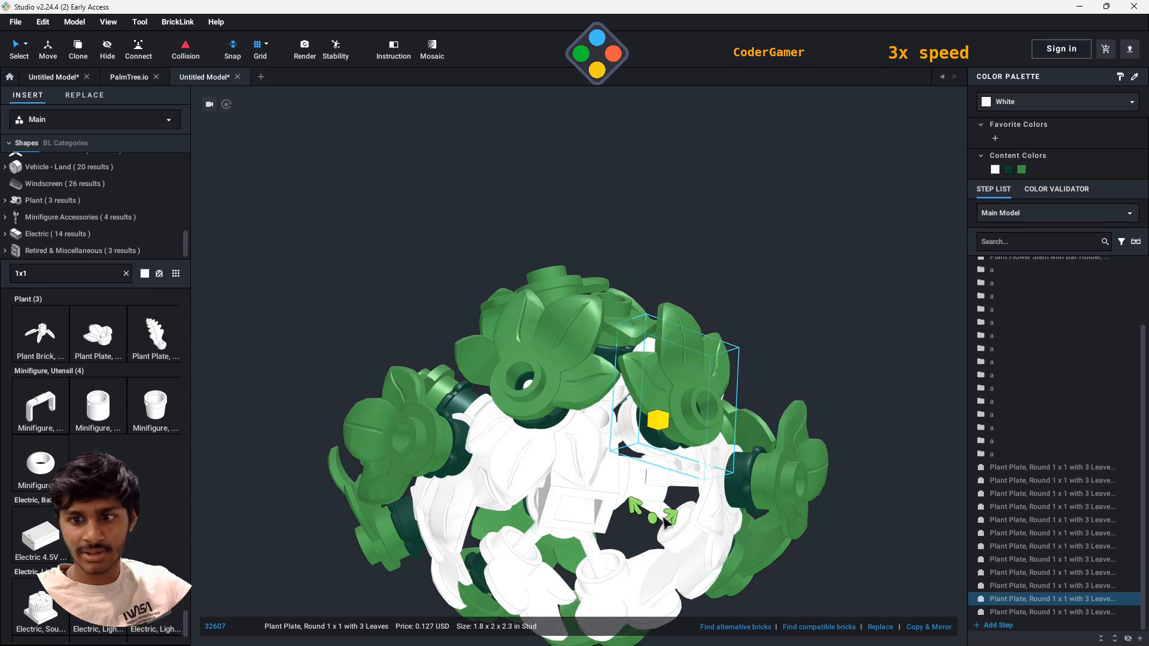
pyautogui.moveTo(913, 423); pyautogui.dragTo(862, 341, button='right')
pyautogui.click(653, 248)
pyautogui.moveTo(527, 305); pyautogui.dragTo(534, 364)
pyautogui.moveTo(539, 365); pyautogui.dragTo(652, 359, button='right')
# - Turn the third side stem's upper white plate about its bar so its petals fill the space around the stem
pyautogui.click(257, 306)
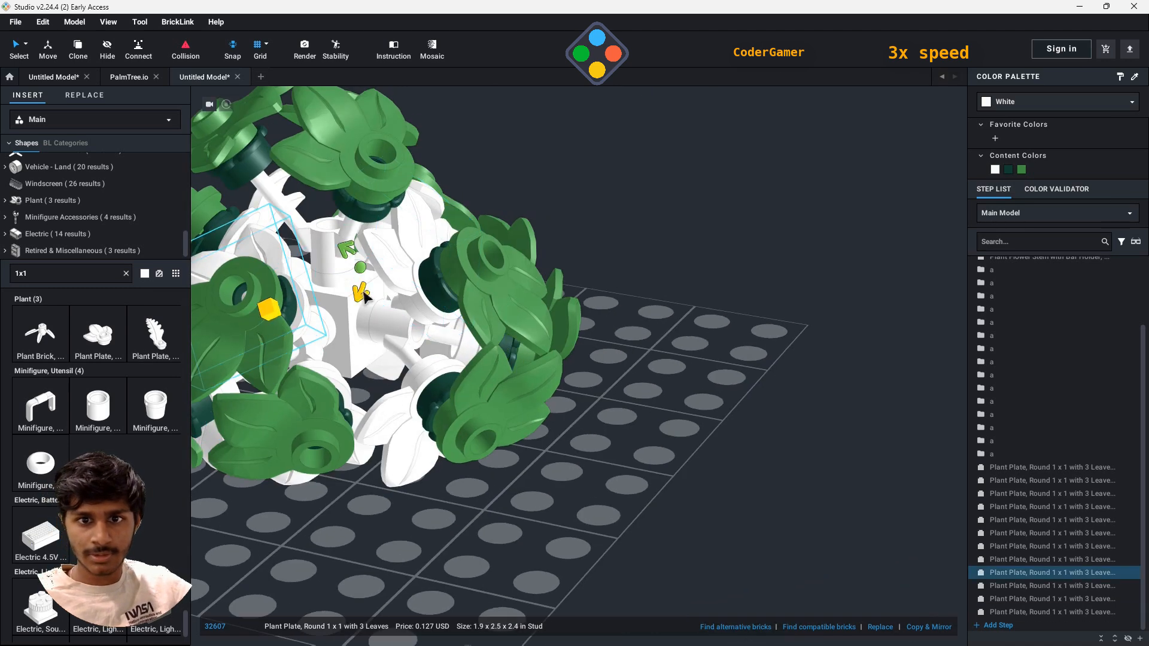
pyautogui.moveTo(359, 292); pyautogui.dragTo(317, 359)
pyautogui.moveTo(335, 371); pyautogui.dragTo(458, 432, button='right')
pyautogui.click(443, 487)
pyautogui.moveTo(521, 477); pyautogui.dragTo(709, 440, button='right')
# - Attach three white Plant Plates, Round 1 x 1 with 3 Leaves, to the bars of the upright stem
pyautogui.click(98, 334)
pyautogui.click(662, 362)
pyautogui.moveTo(856, 335); pyautogui.dragTo(628, 323, button='right')
pyautogui.click(357, 282)
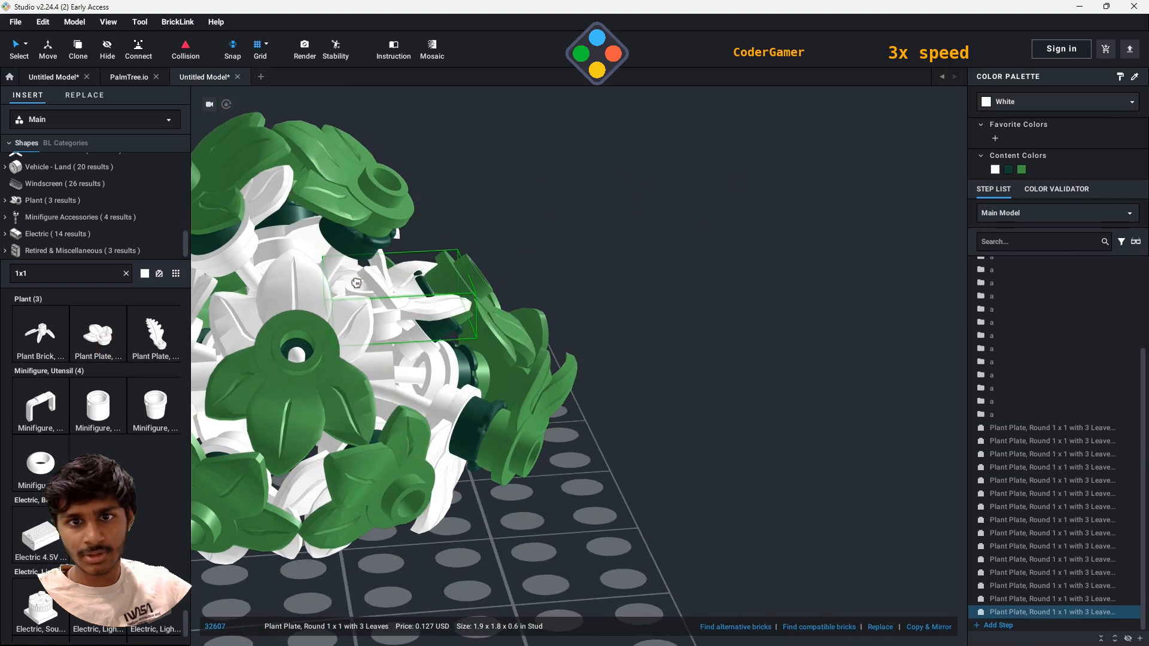
pyautogui.press('Escape')
# - Turn the upright stem's white plates about their bars so their petals spread outward beneath the top green leaves
pyautogui.click(402, 253)
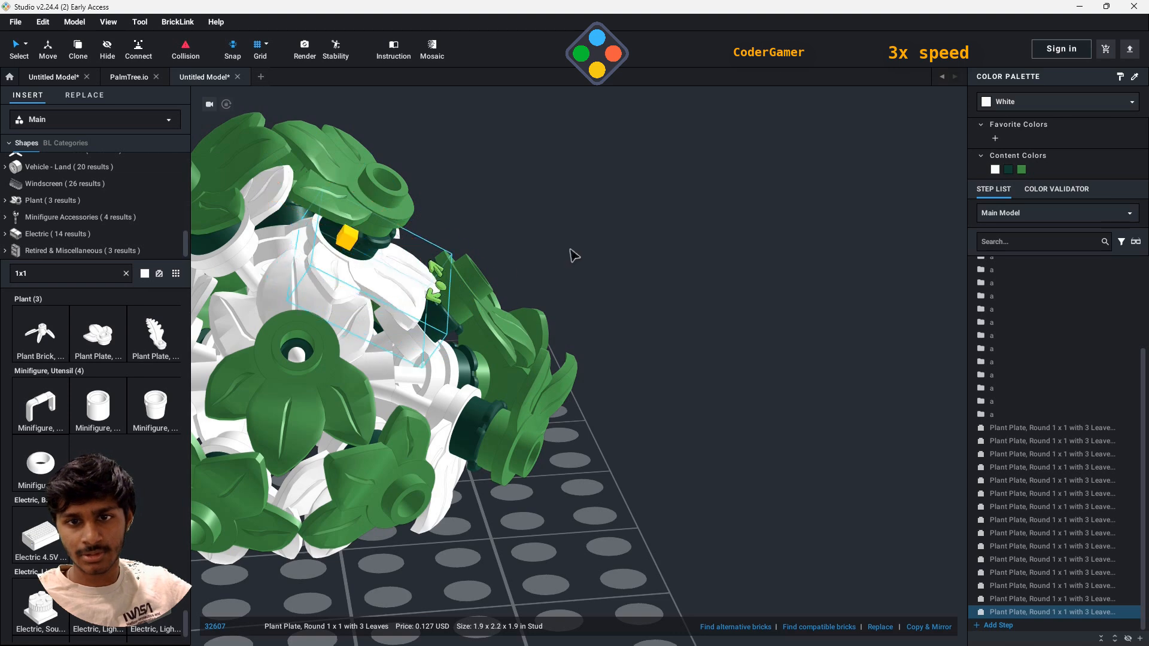
pyautogui.moveTo(570, 254); pyautogui.dragTo(772, 380, button='right')
pyautogui.click(693, 392)
pyautogui.moveTo(618, 396); pyautogui.dragTo(328, 509)
pyautogui.click(662, 386)
pyautogui.moveTo(705, 295); pyautogui.dragTo(644, 359)
pyautogui.moveTo(644, 359); pyautogui.dragTo(778, 395, button='right')
# - Adjust the rotation of the first side stem's white plate behind the front green leaf
pyautogui.click(898, 473)
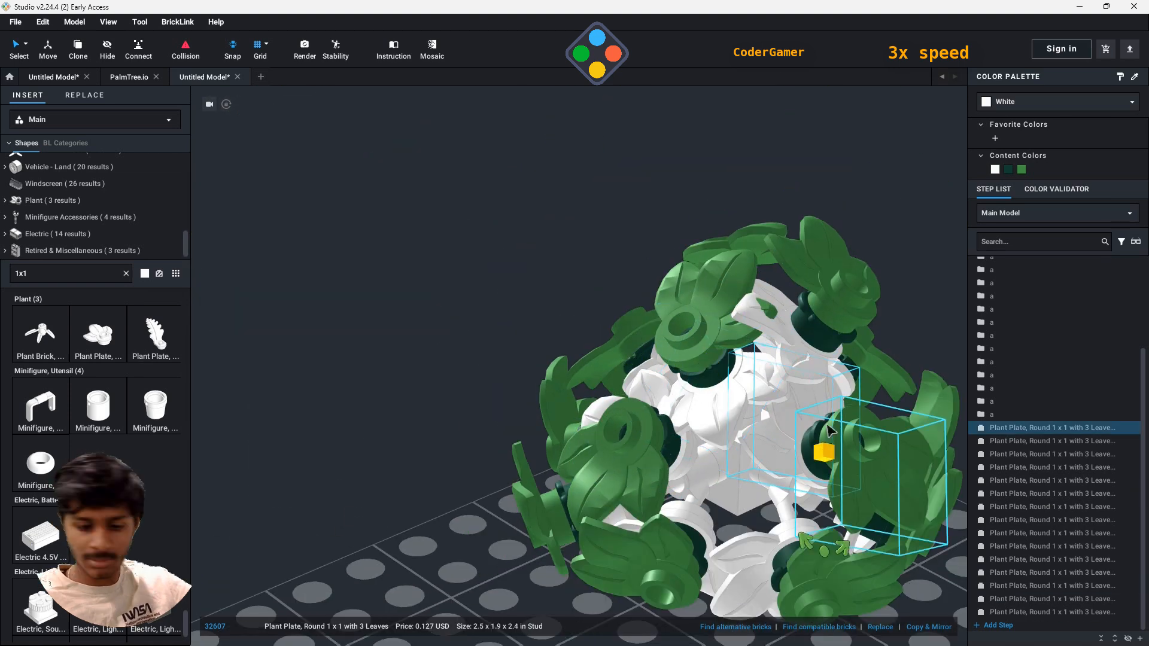
pyautogui.press('Delete')
pyautogui.moveTo(898, 472); pyautogui.dragTo(703, 277, button='right')
pyautogui.hotkey('ctrl', 'z')
pyautogui.click(539, 419)
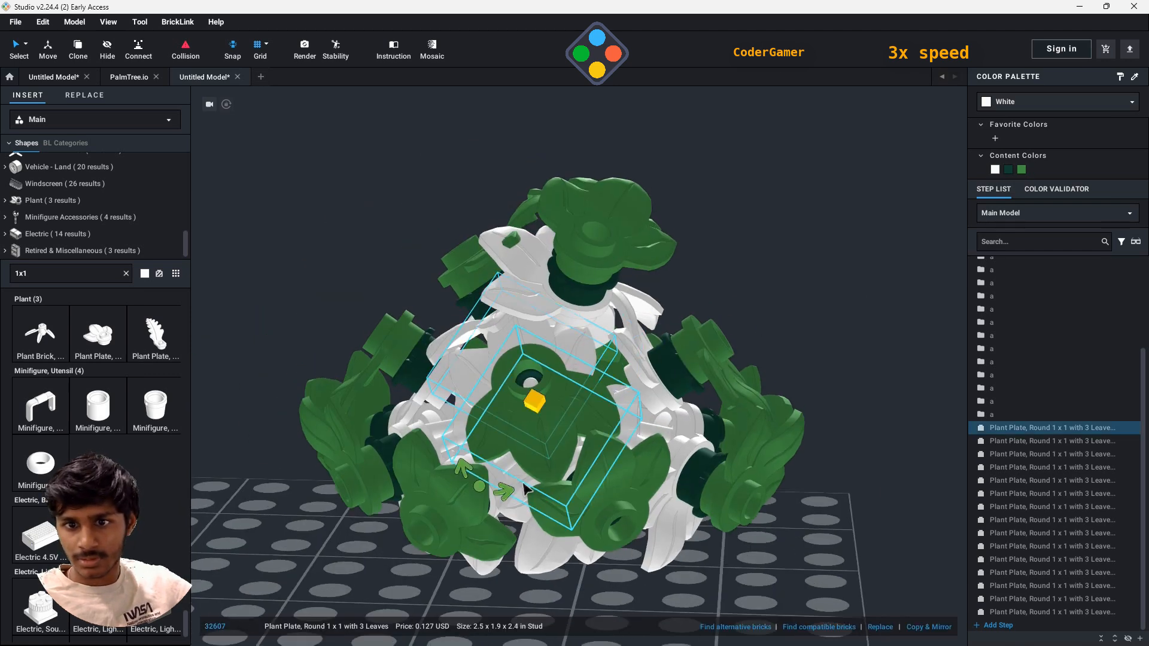
pyautogui.moveTo(476, 471); pyautogui.dragTo(379, 475)
# - Recolour the central 1 x 1 brick with studs on four sides brown
pyautogui.scroll(2, 1039, 419)
pyautogui.scroll(2, 1037, 356)
pyautogui.click(1018, 277)
pyautogui.moveTo(844, 390); pyautogui.dragTo(829, 231, button='right')
pyautogui.click(1011, 106)
pyautogui.click(978, 174)
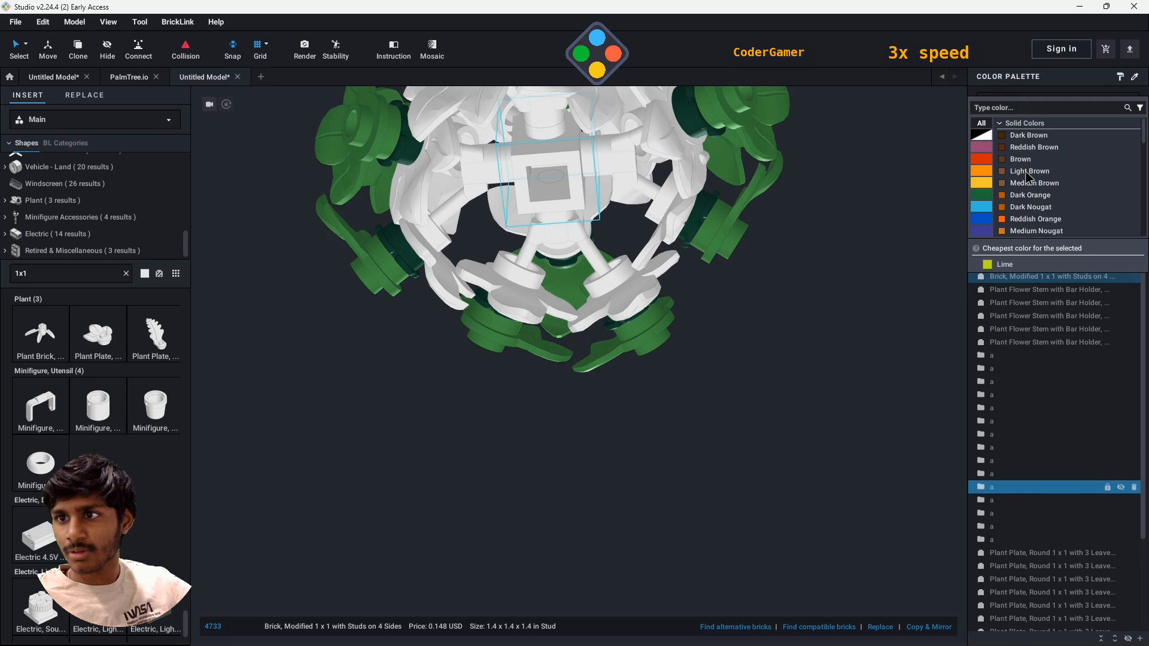
pyautogui.click(1027, 166)
# - Recolour all five plant flower stems Light Brown
pyautogui.click(1027, 290)
pyautogui.keyDown('shift'); pyautogui.click(1031, 343); pyautogui.keyUp('shift')
pyautogui.click(1023, 170)
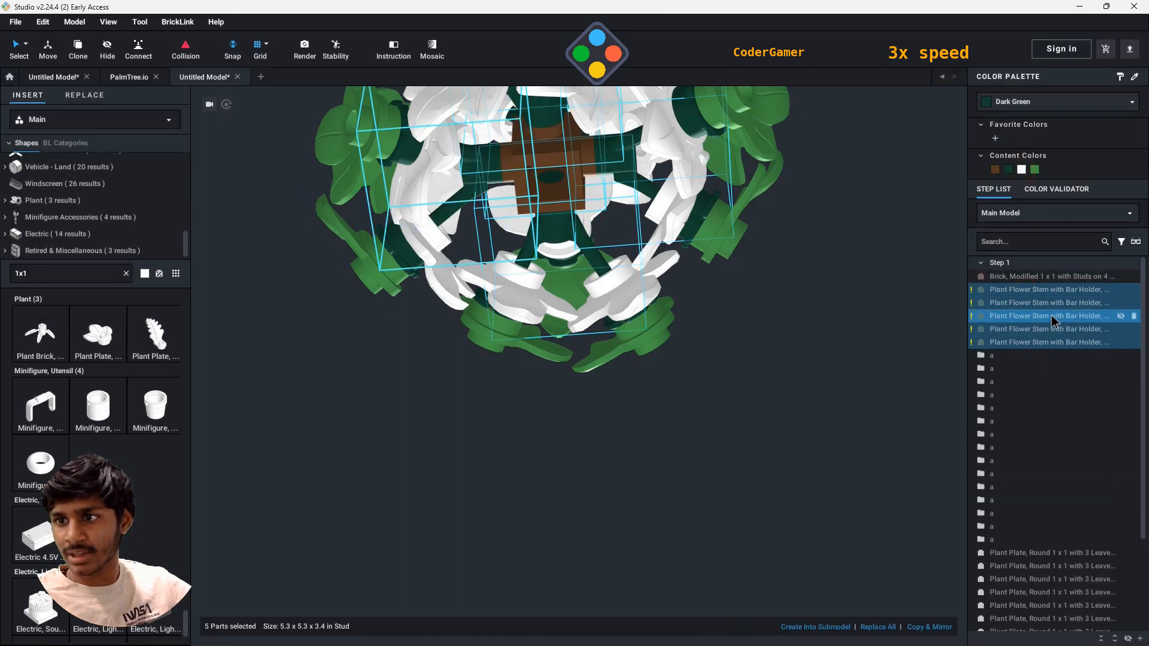
pyautogui.click(1029, 102)
pyautogui.click(1027, 173)
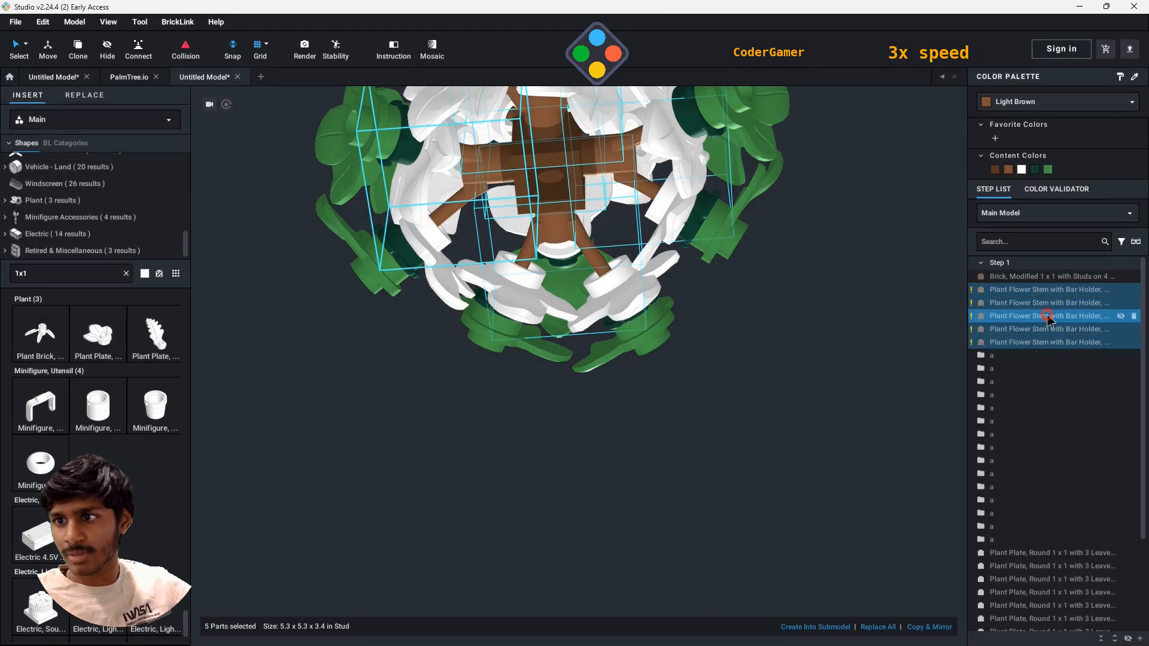
# - Recolour the third listed flower stem Medium Brown and the first one the same brown as the central brick
pyautogui.click(1048, 317)
pyautogui.click(1031, 102)
pyautogui.click(1030, 182)
pyautogui.click(1052, 292)
pyautogui.click(996, 170)
pyautogui.click(882, 293)
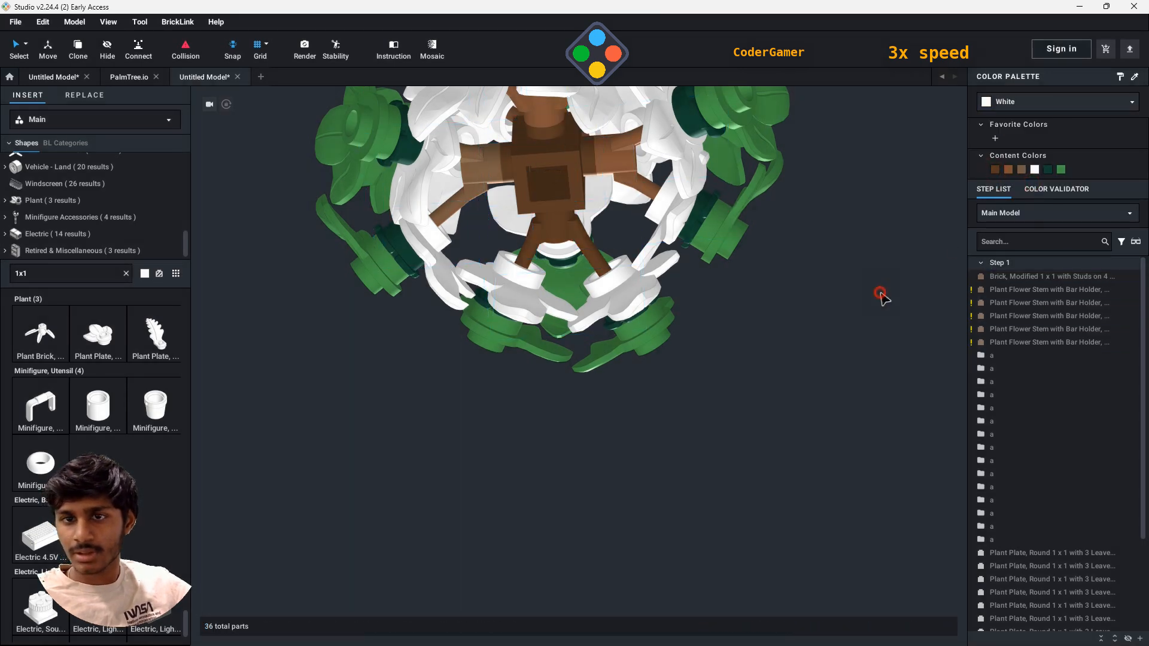
# - Recolour the first six white three-leaf plates in the step list Dark Green
pyautogui.moveTo(883, 293); pyautogui.dragTo(846, 294, button='right')
pyautogui.click(604, 249)
pyautogui.moveTo(587, 235); pyautogui.dragTo(538, 303)
pyautogui.moveTo(538, 303); pyautogui.dragTo(542, 338, button='right')
pyautogui.click(1050, 443)
pyautogui.keyDown('shift'); pyautogui.click(1047, 507); pyautogui.keyUp('shift')
pyautogui.click(1049, 171)
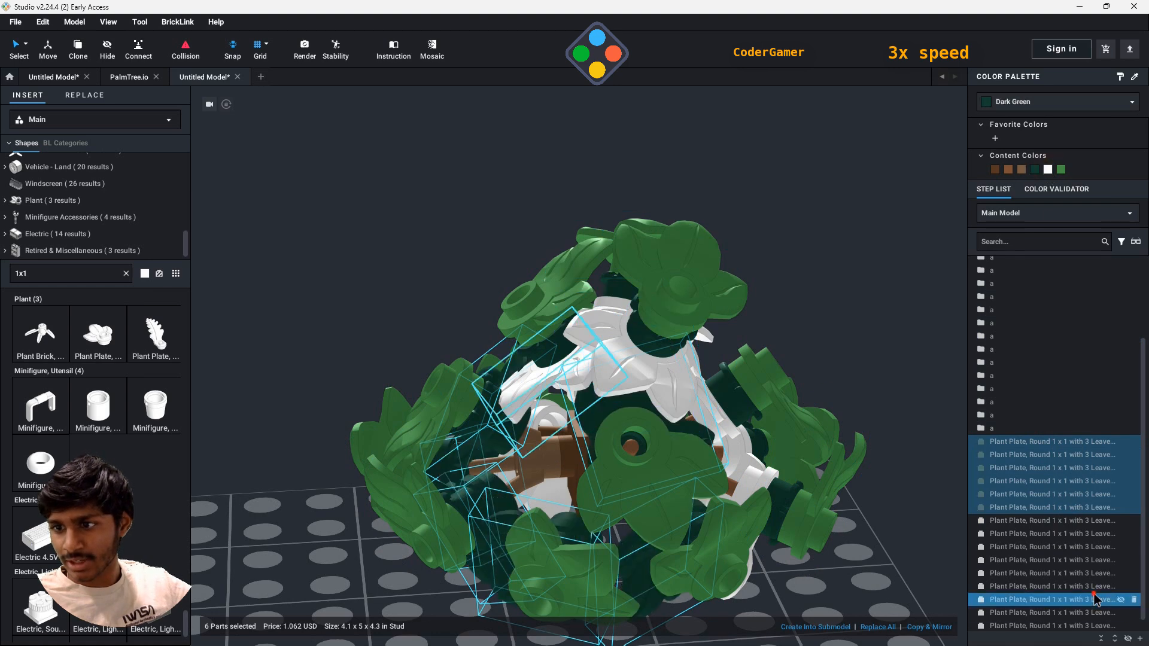
# - Recolour six of the remaining white three-leaf plates in the lighter green of the outer leaves
pyautogui.click(1097, 600)
pyautogui.keyDown('shift'); pyautogui.click(1086, 561); pyautogui.keyUp('shift')
pyautogui.click(1064, 171)
pyautogui.click(1030, 521)
pyautogui.keyDown('shift'); pyautogui.click(1031, 535); pyautogui.keyUp('shift')
pyautogui.click(1064, 171)
# - Recolour the last three white three-leaf plates Dark Green and clear the selection
pyautogui.click(1040, 548)
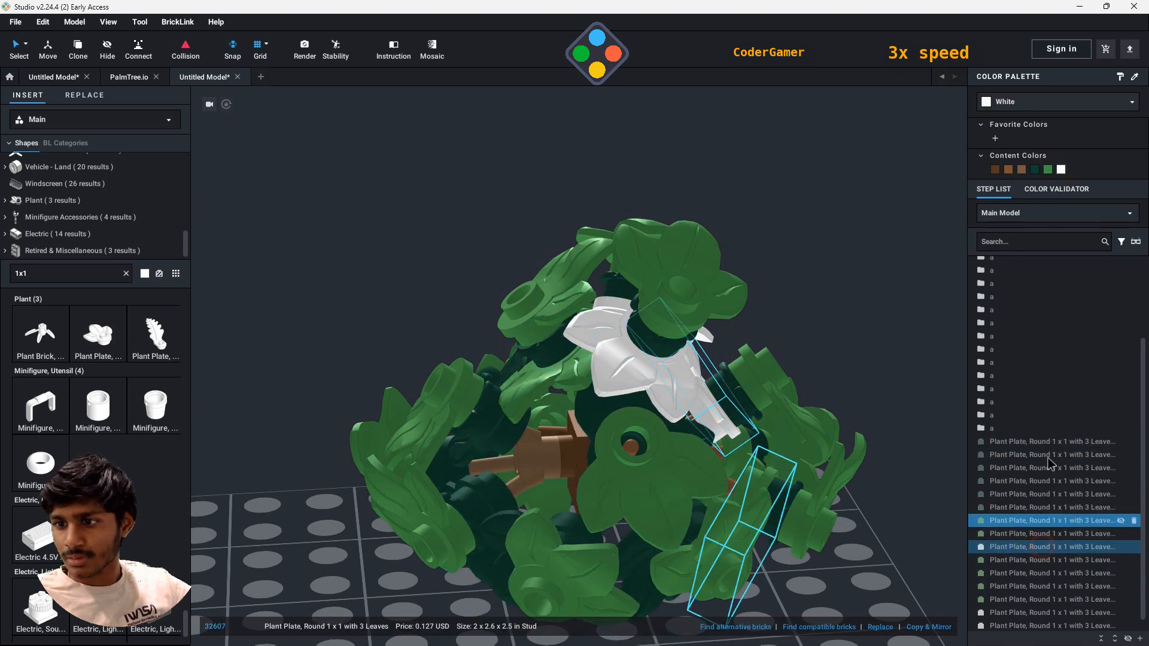
pyautogui.click(1036, 170)
pyautogui.scroll(-2, 1111, 434)
pyautogui.click(1093, 600)
pyautogui.keyDown('shift'); pyautogui.click(1090, 612); pyautogui.keyUp('shift')
pyautogui.click(1037, 171)
pyautogui.click(773, 337)
# - Clear the part search and stack three 1 x 1 solid-stud round bricks beneath the plant's central brick as a trunk
pyautogui.scroll(-4, 773, 337)
pyautogui.moveTo(772, 337); pyautogui.dragTo(834, 377, button='right')
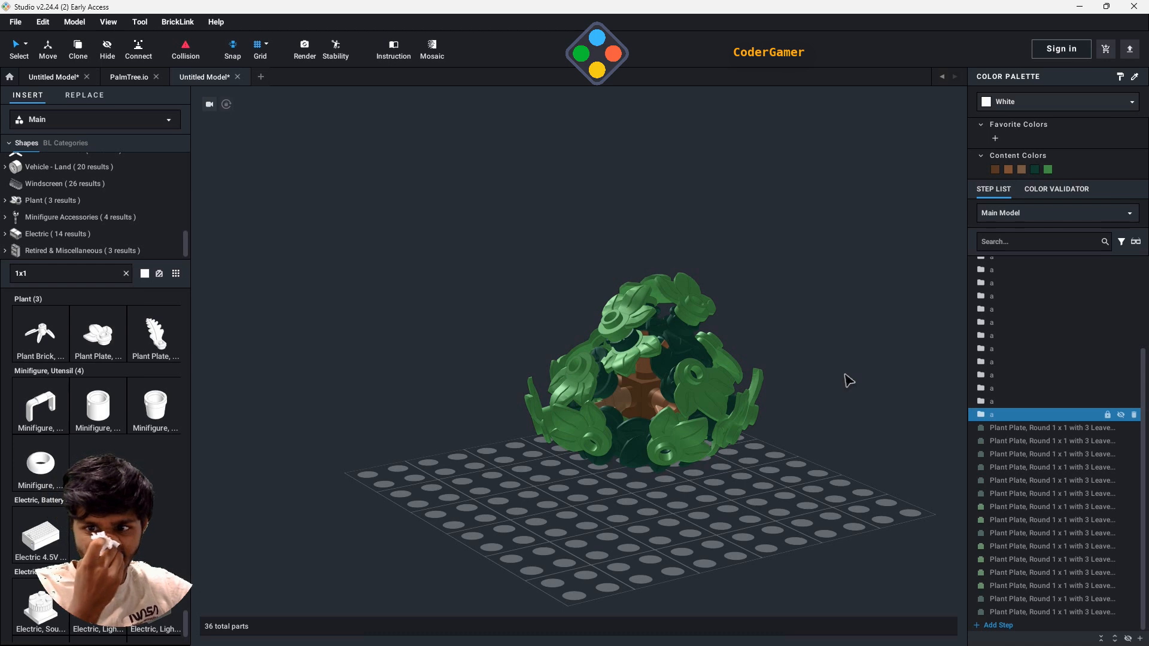
pyautogui.moveTo(914, 367); pyautogui.dragTo(815, 303, button='right')
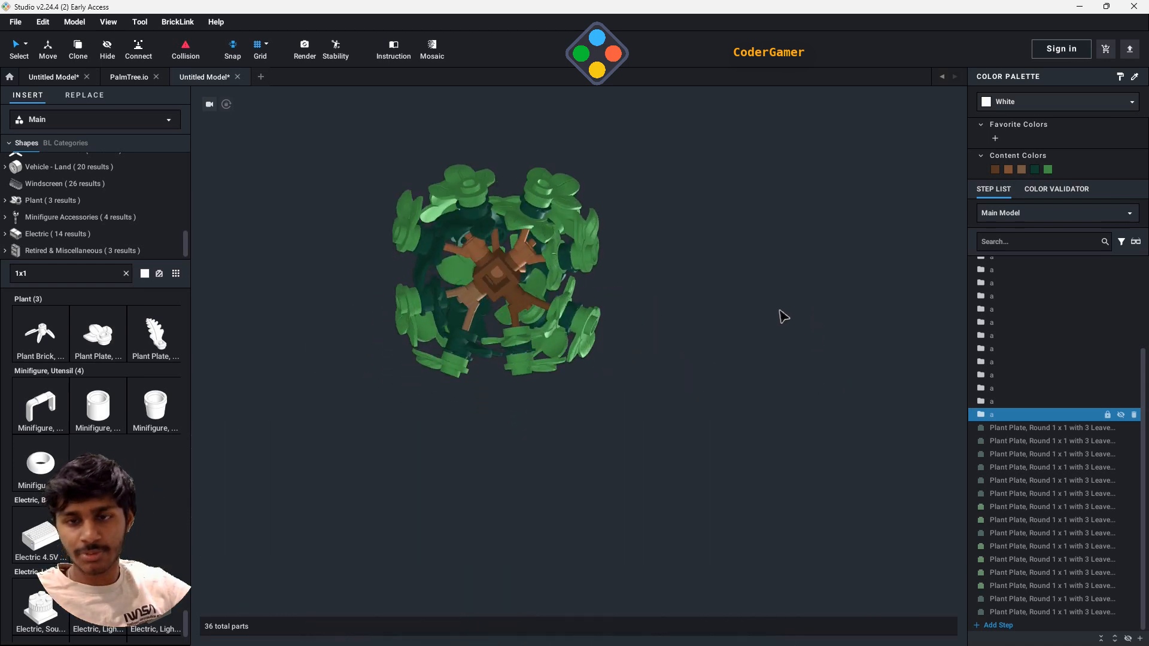
pyautogui.press('BackSpace')
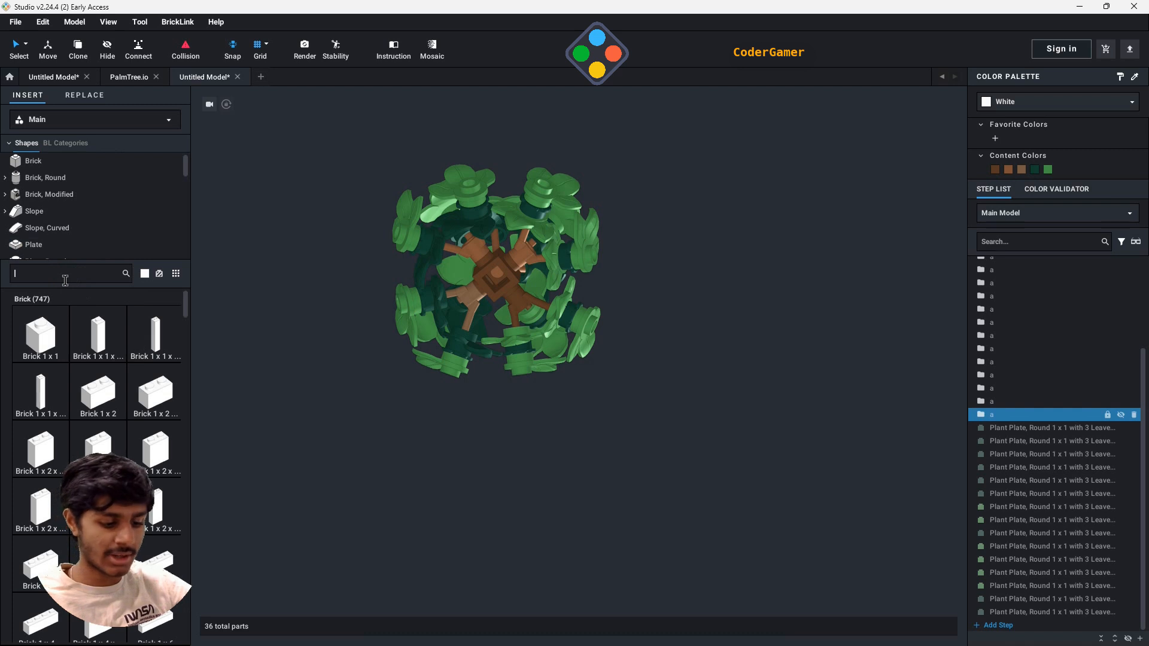
pyautogui.click(45, 178)
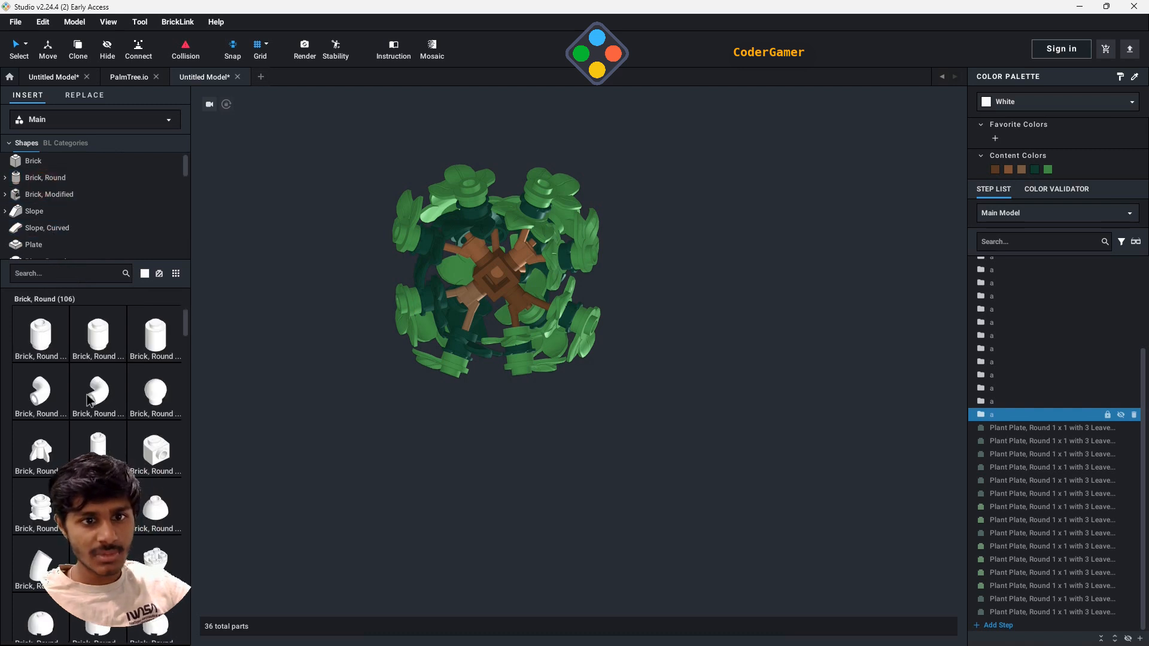
pyautogui.moveTo(165, 345); pyautogui.dragTo(486, 310)
pyautogui.click(494, 318)
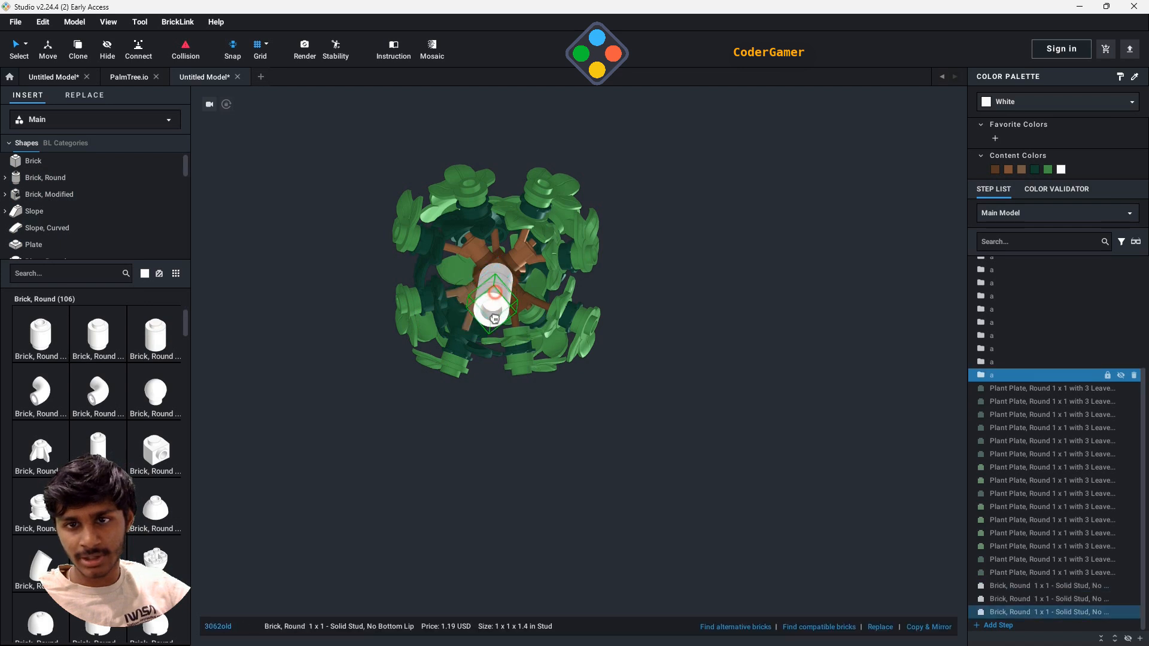
pyautogui.click(497, 311)
pyautogui.moveTo(605, 393); pyautogui.dragTo(608, 431, button='right')
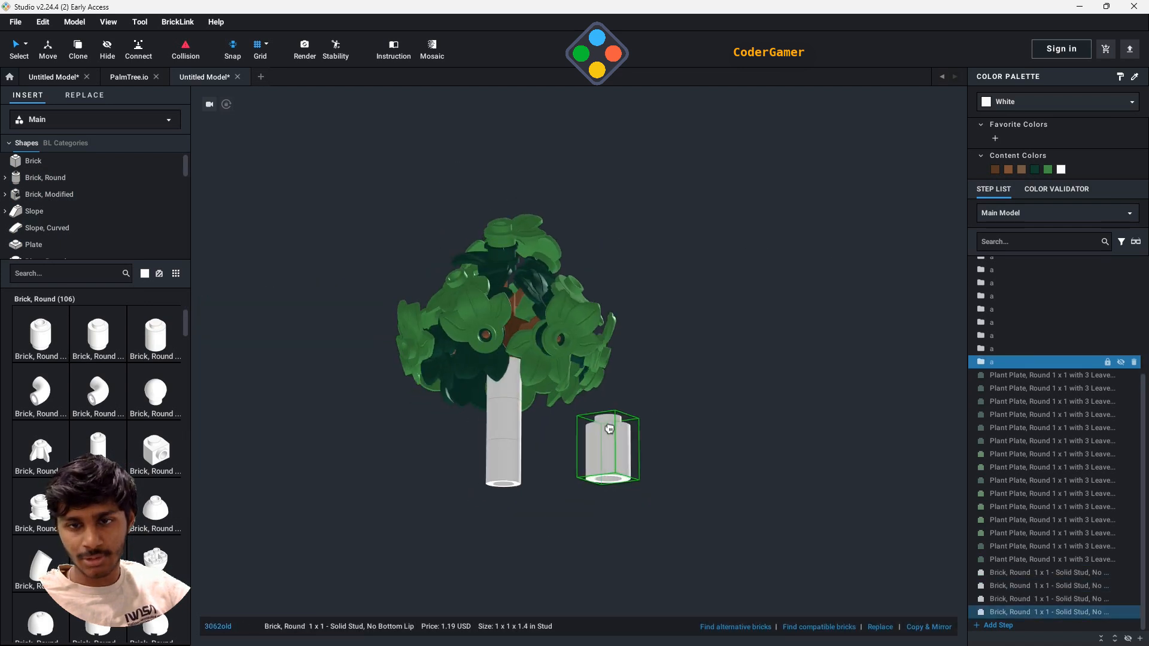
pyautogui.press('Escape')
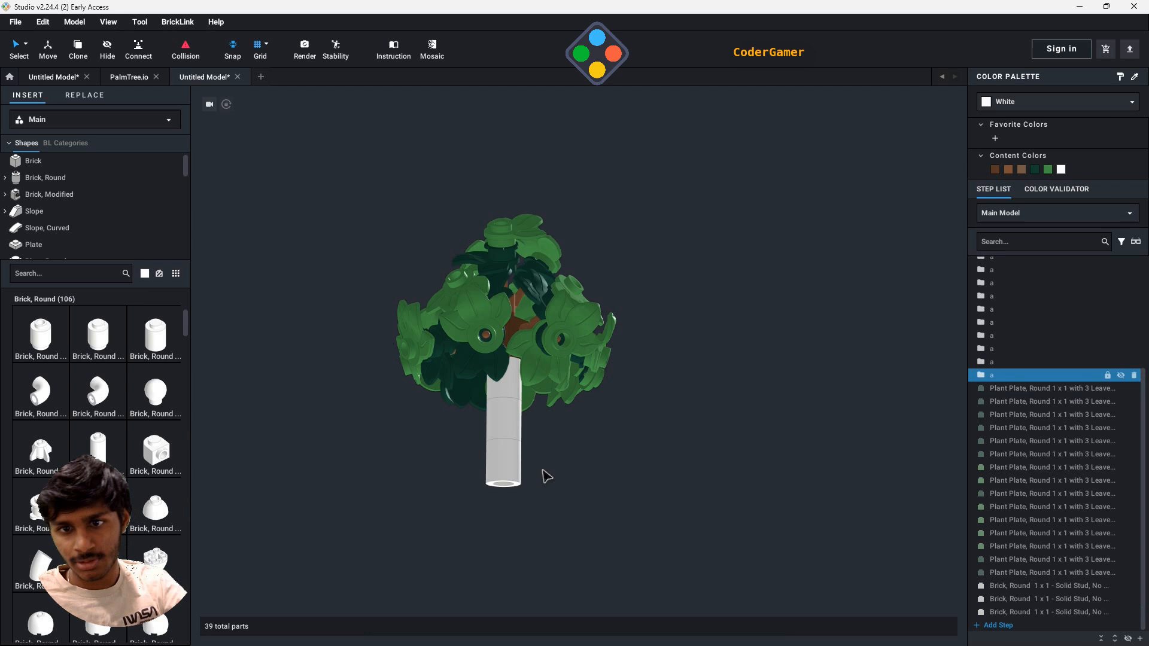
# - Delete the lowest round trunk brick and recolour the two remaining ones the darkest brown used in the model
pyautogui.click(491, 463)
pyautogui.press('Delete')
pyautogui.click(509, 416)
pyautogui.click(509, 387)
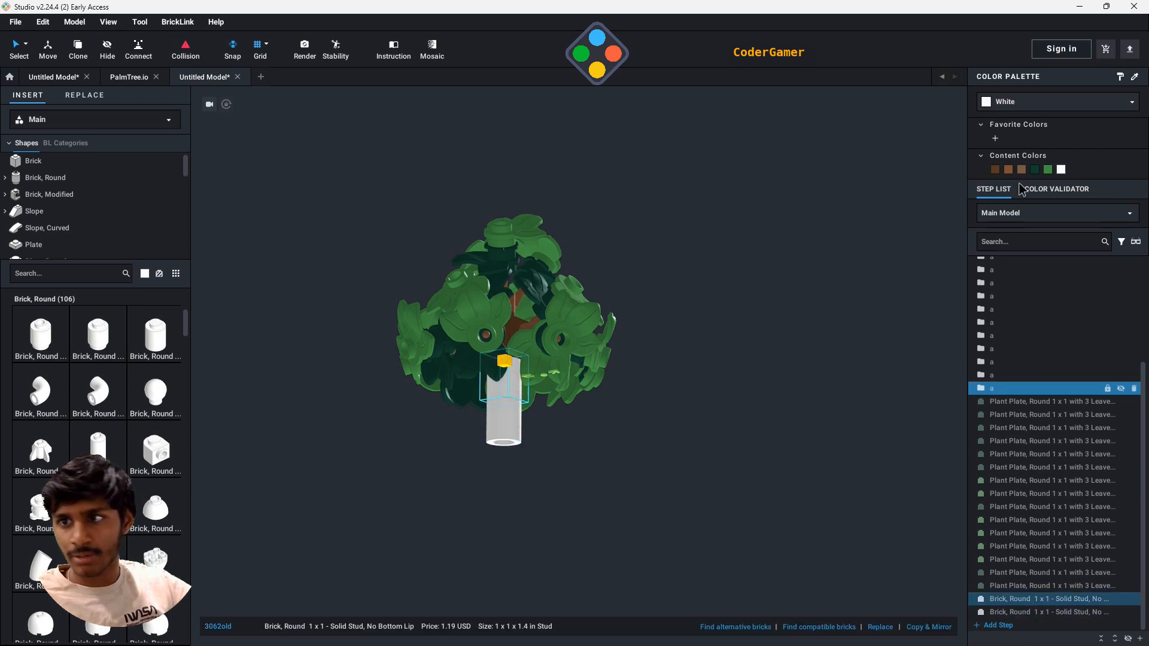
pyautogui.click(998, 172)
pyautogui.click(510, 420)
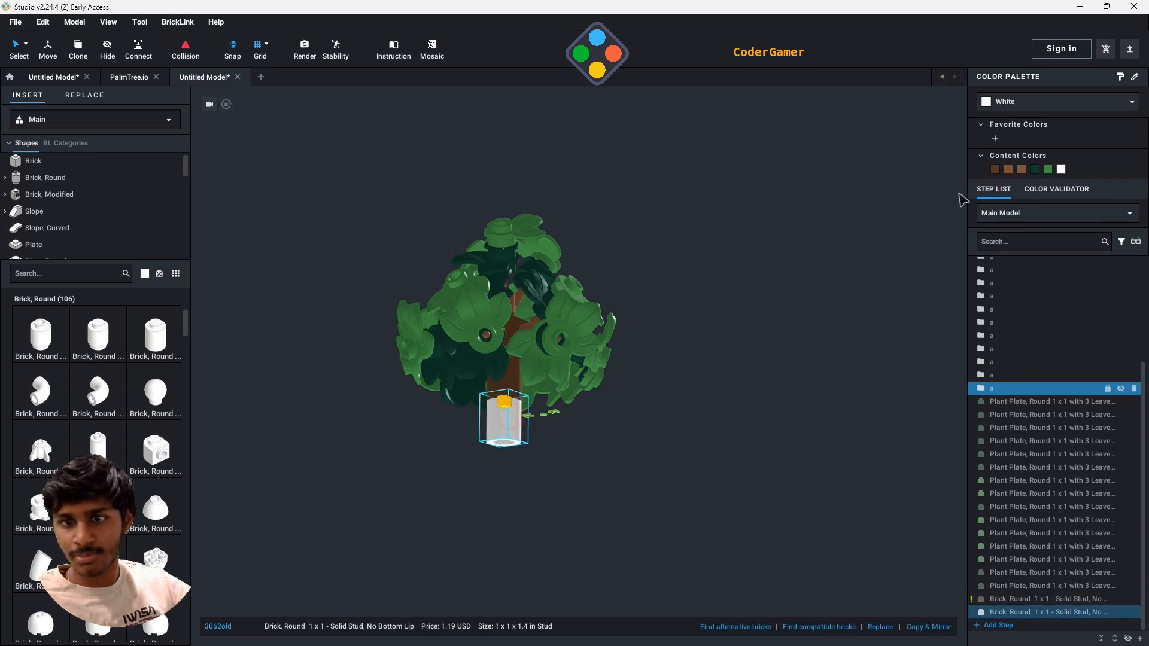
pyautogui.click(993, 170)
pyautogui.click(675, 358)
# - Select all parts of the plant and group them into a submodel named Bush
pyautogui.moveTo(677, 360); pyautogui.dragTo(693, 379, button='right')
pyautogui.moveTo(374, 247); pyautogui.dragTo(772, 645)
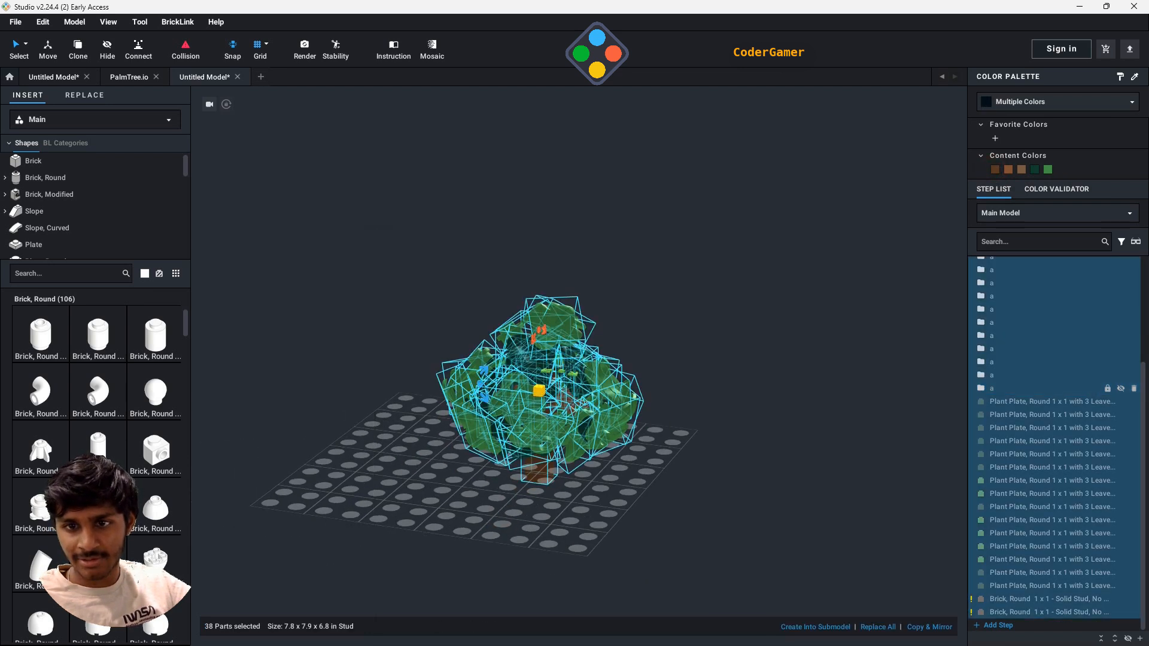
pyautogui.rightClick(597, 401)
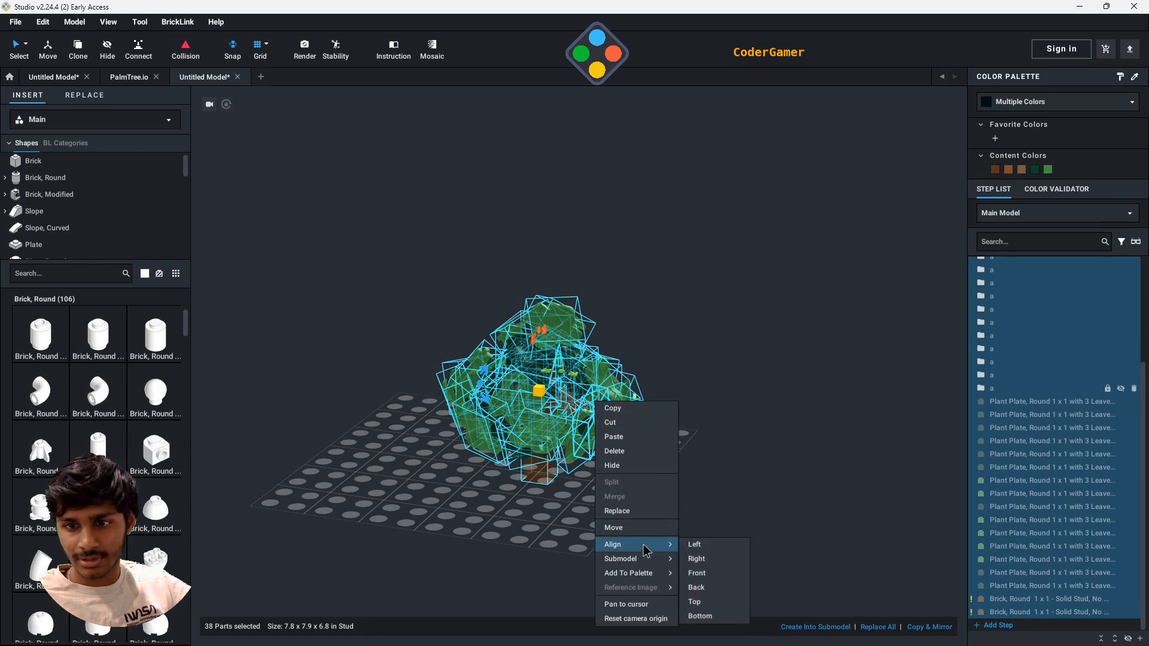
pyautogui.moveTo(644, 560)
pyautogui.click(698, 561)
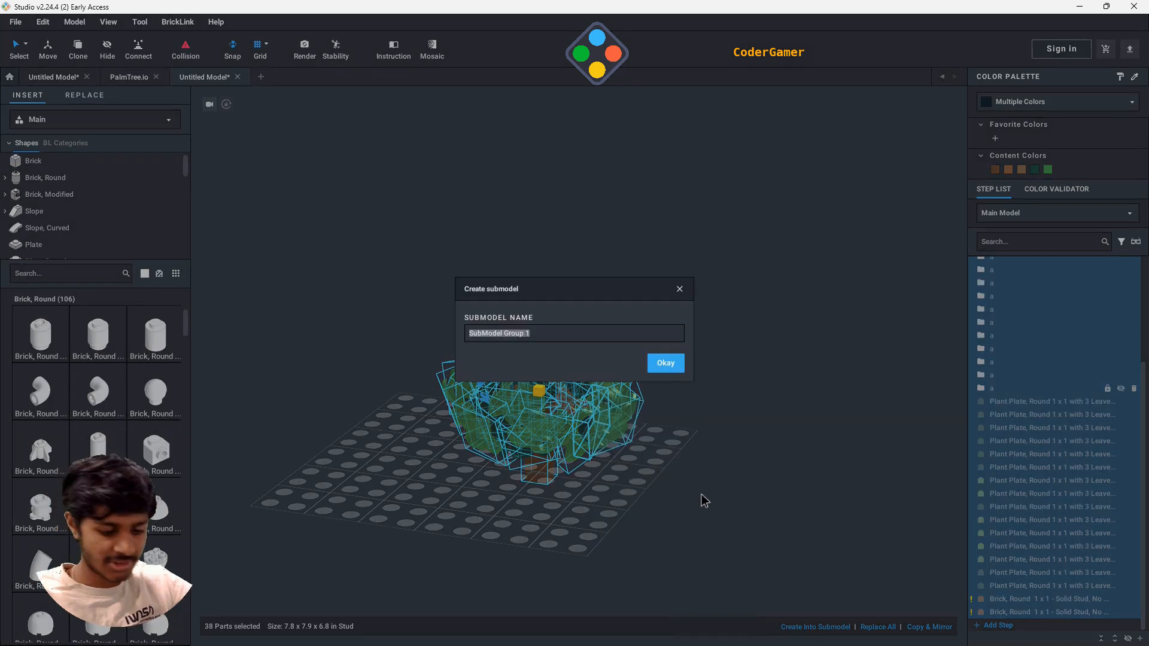
pyautogui.press('Return')
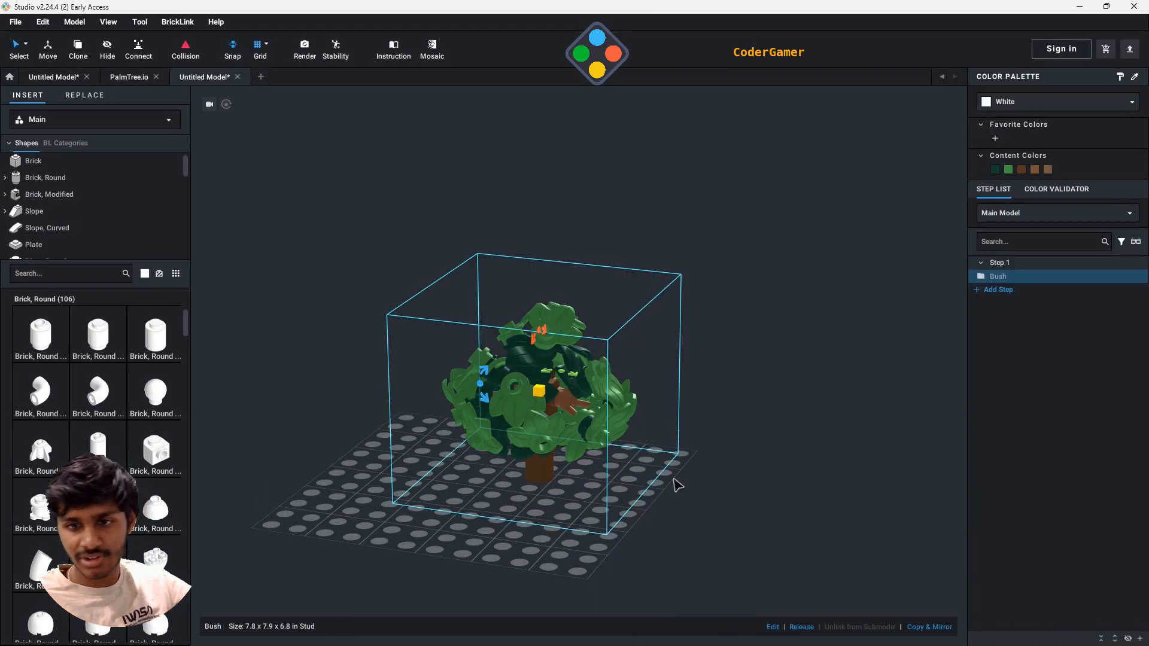
# - Save the model as Bush.io in the LegoStudioWork folder
pyautogui.click(785, 468)
pyautogui.moveTo(821, 477); pyautogui.dragTo(605, 360, button='right')
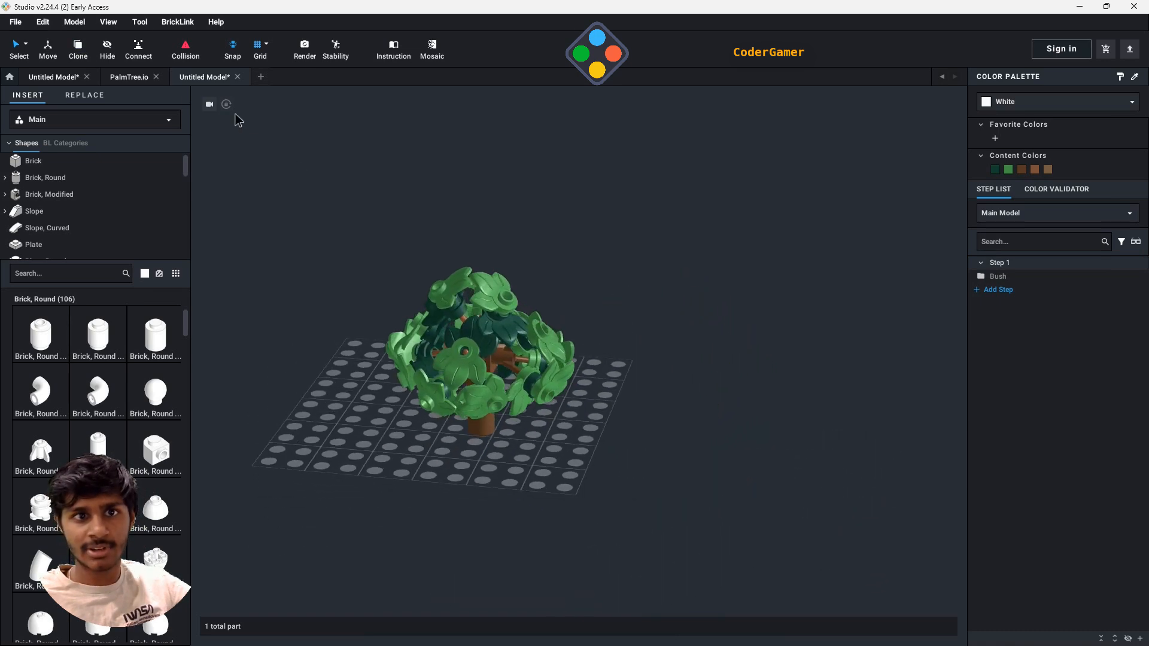
pyautogui.click(16, 23)
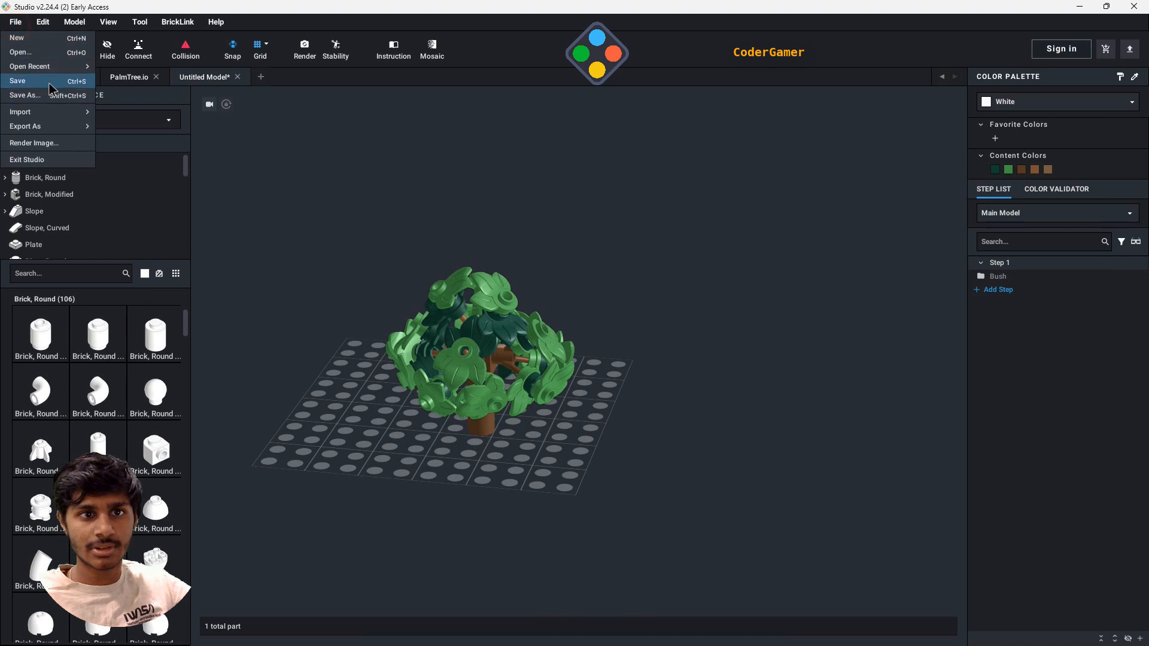
pyautogui.click(24, 80)
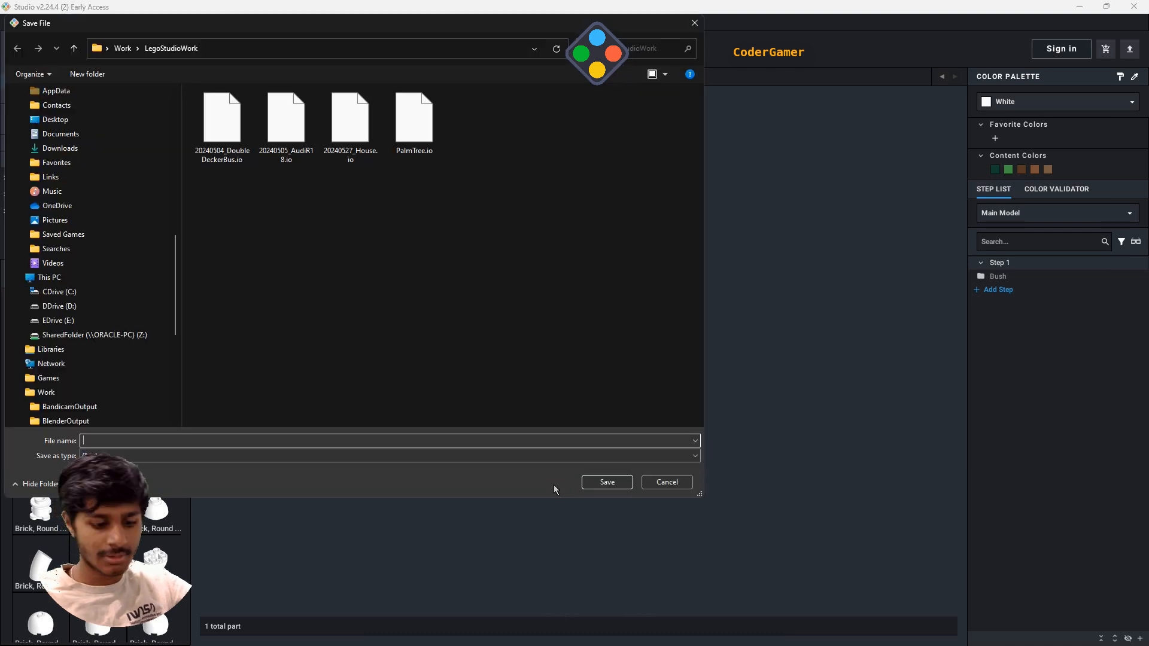
pyautogui.press('Return')
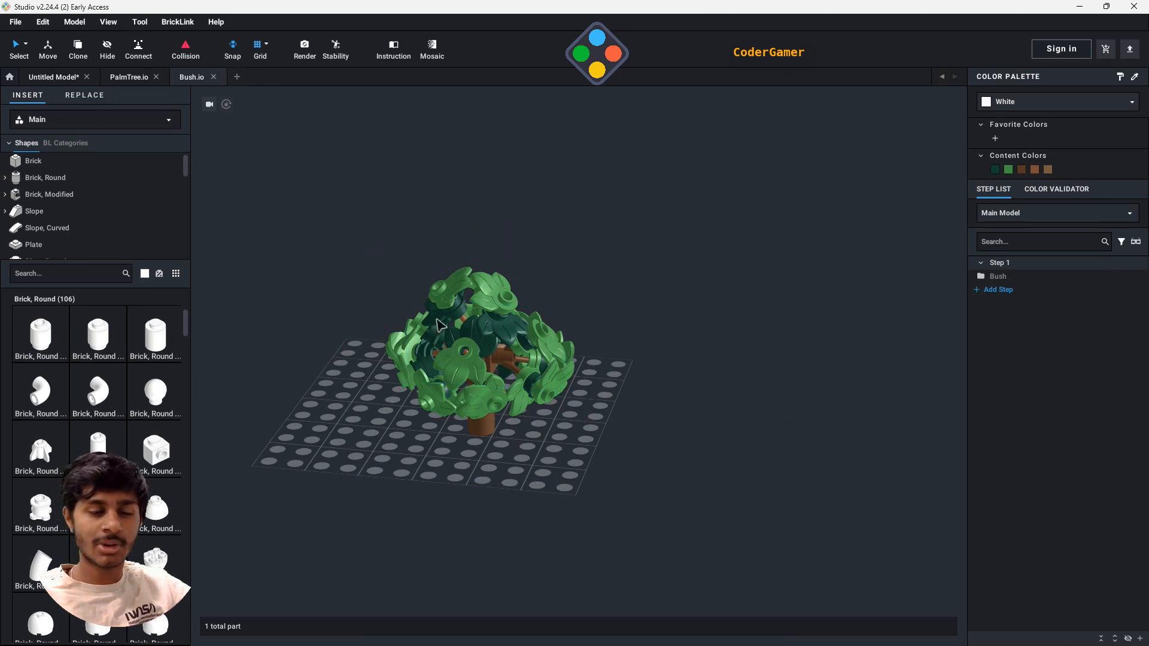
# - Create a new model, search the modified bricks for 1x1, and place a Brick, Modified 1 x 1 with Studs on 4 Sides
pyautogui.click(16, 22)
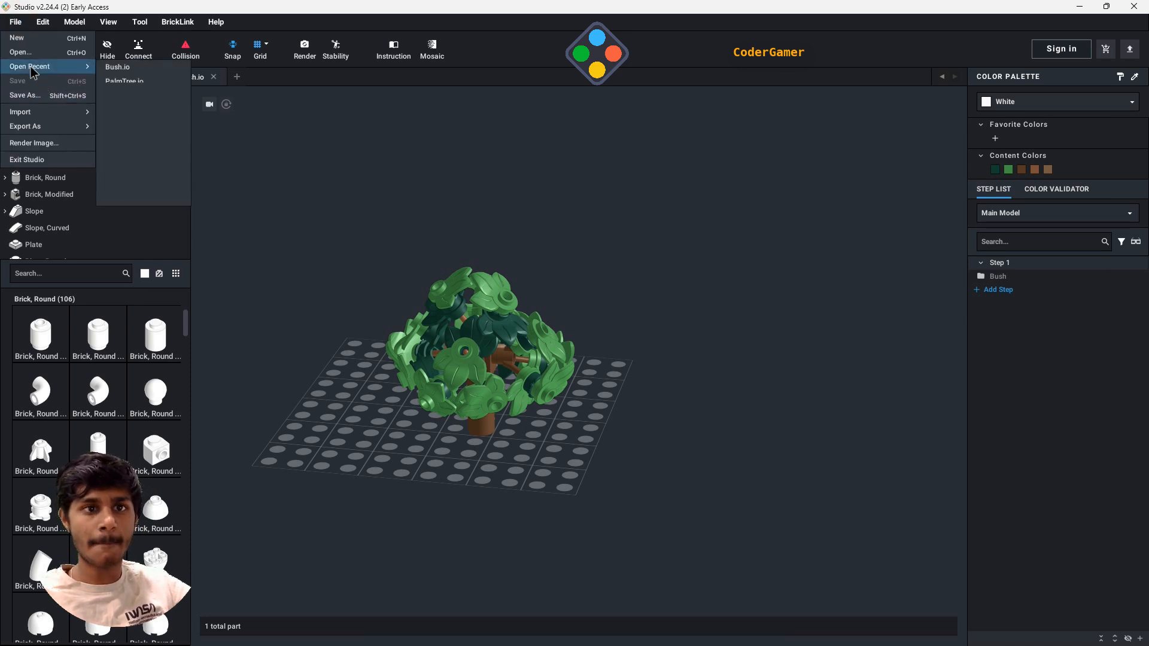
pyautogui.click(18, 38)
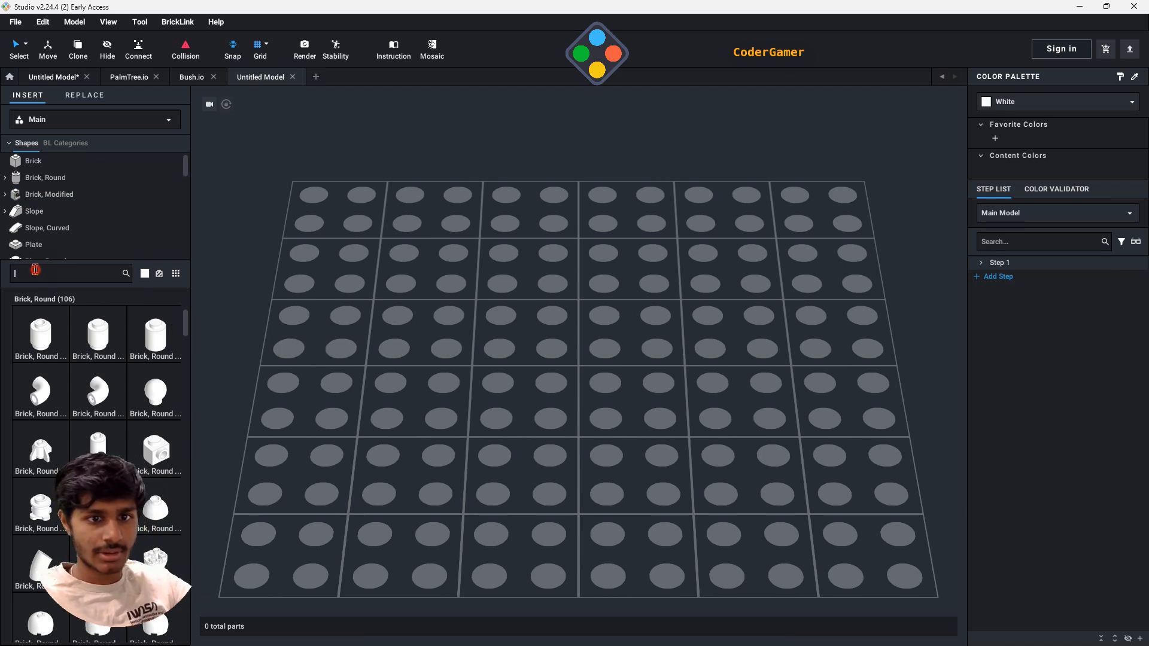
pyautogui.write('1x1')
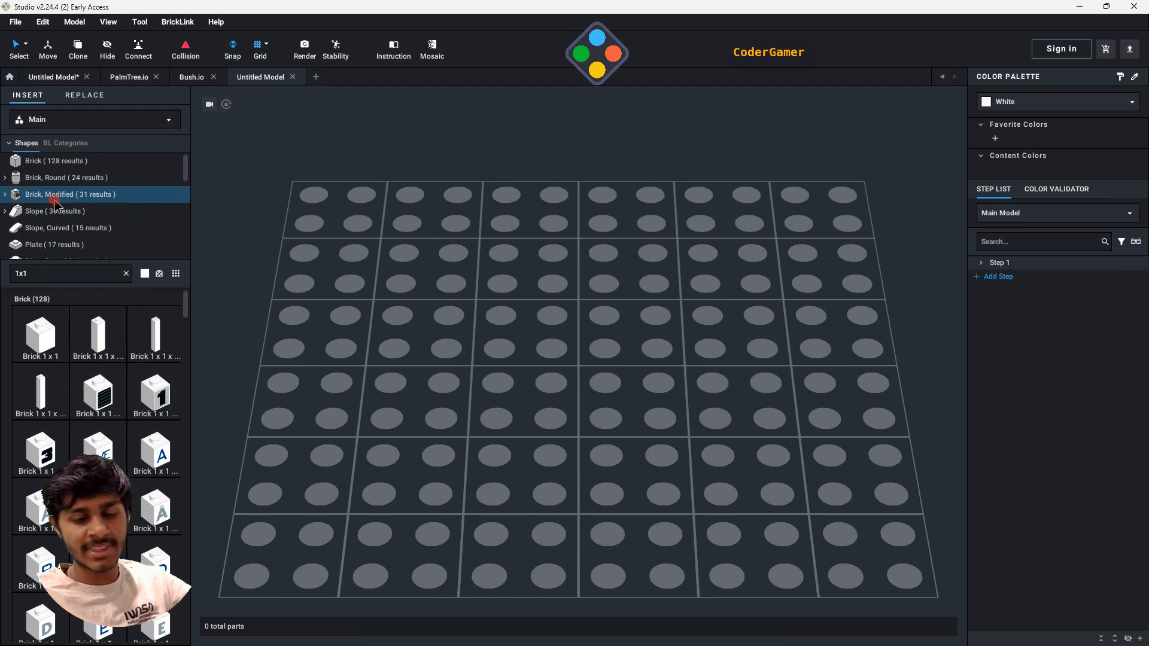
pyautogui.click(53, 199)
pyautogui.scroll(-3, 111, 360)
pyautogui.click(156, 347)
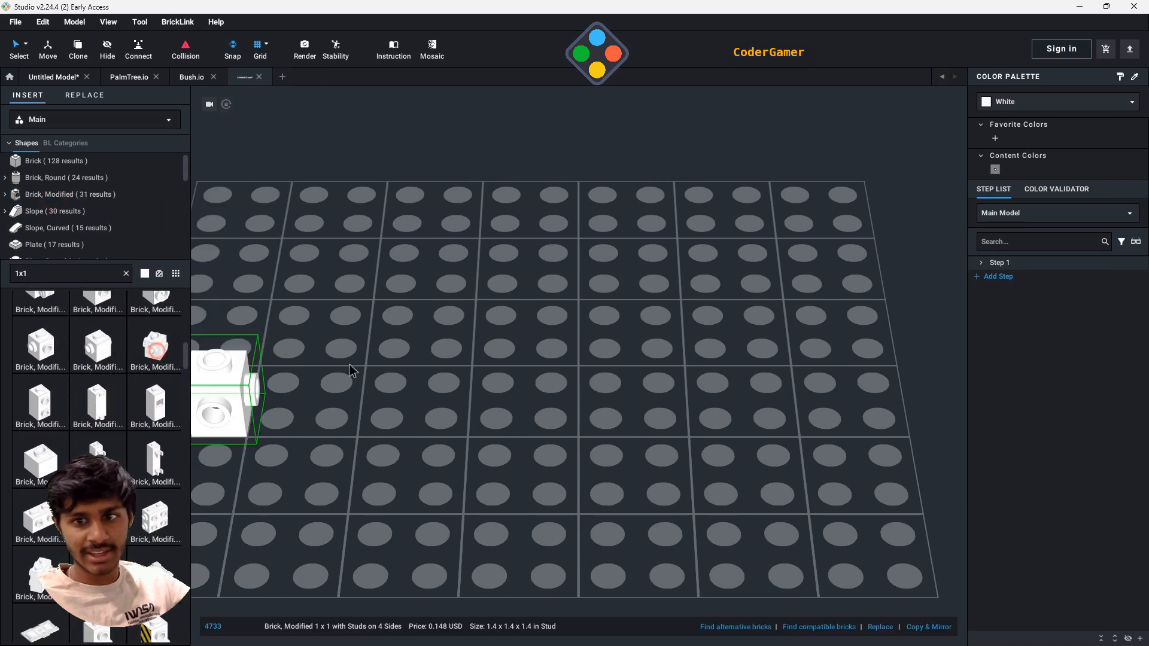
pyautogui.moveTo(350, 371); pyautogui.dragTo(466, 378)
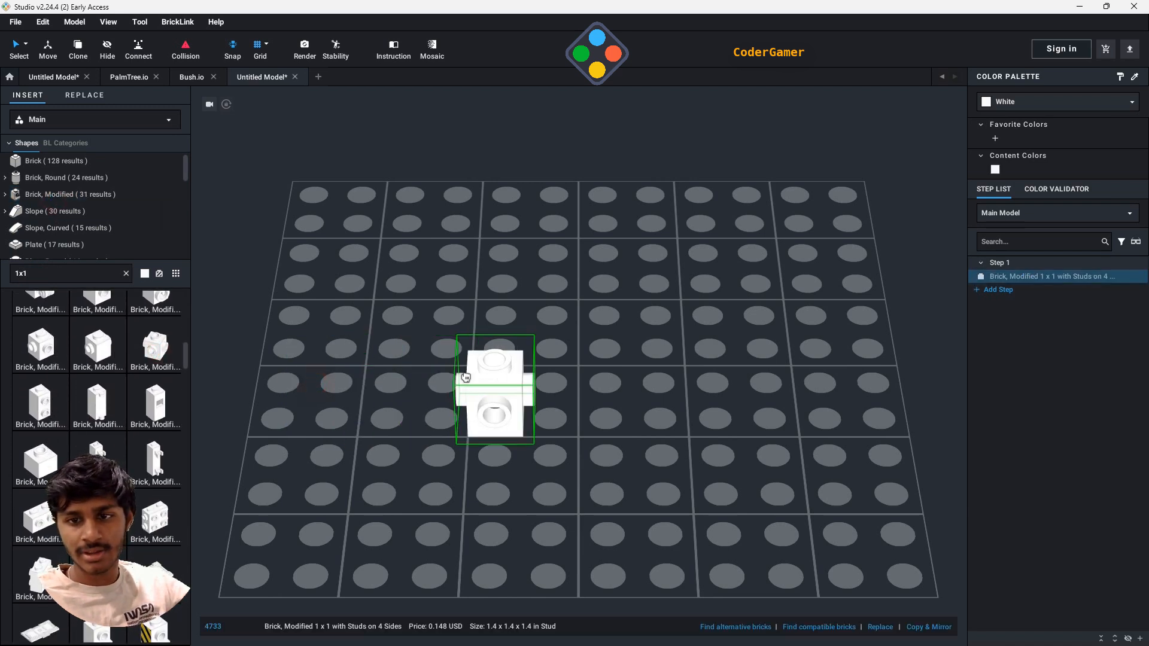
pyautogui.click(500, 397)
# - Clone the four-sided stud brick upwards to build a straight column eight bricks high
pyautogui.click(73, 52)
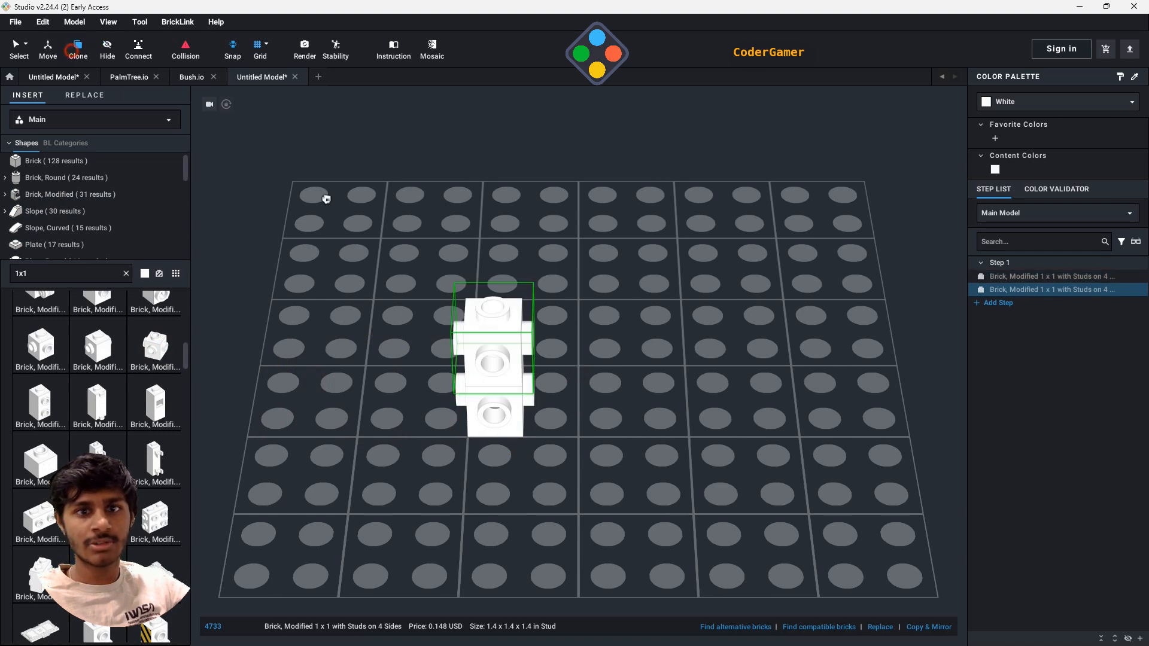
pyautogui.click(498, 349)
pyautogui.click(498, 302)
pyautogui.scroll(-3, 494, 295)
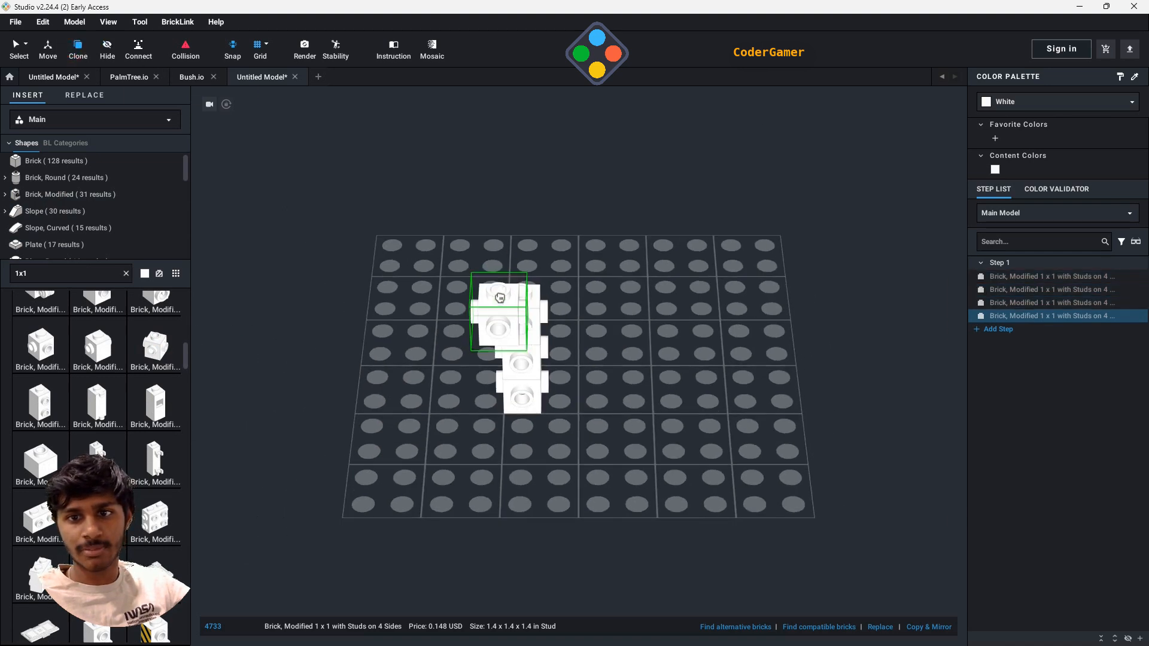
pyautogui.click(525, 280)
pyautogui.click(529, 257)
pyautogui.scroll(-1, 530, 247)
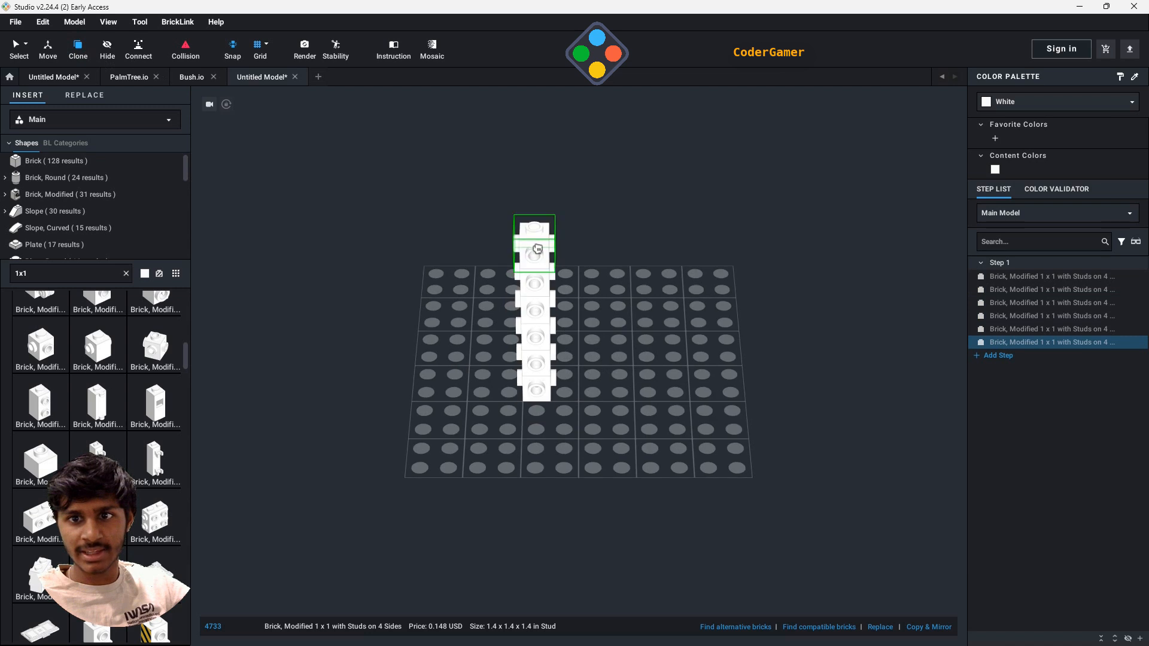
pyautogui.click(534, 230)
pyautogui.click(539, 203)
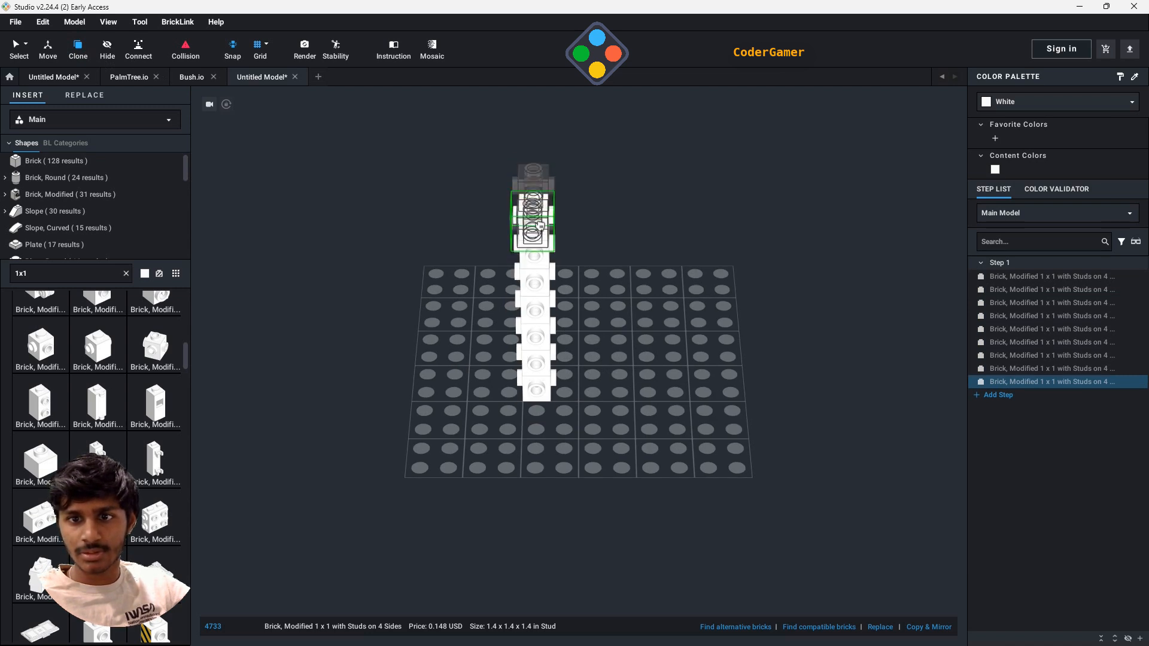
pyautogui.click(763, 354)
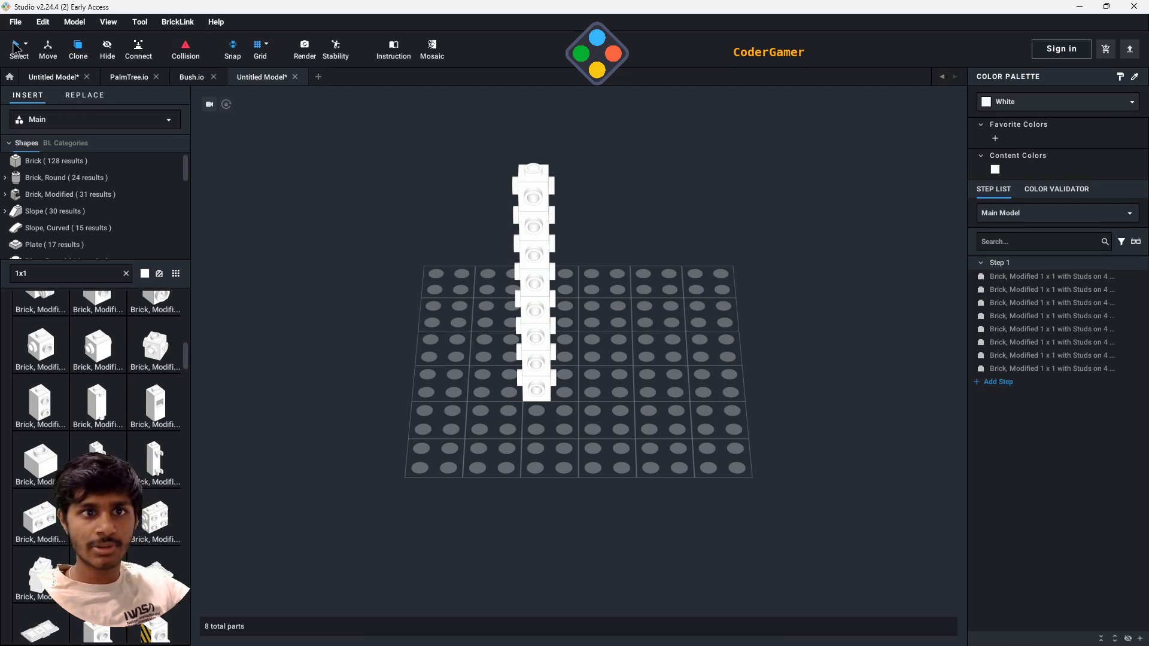
pyautogui.click(551, 365)
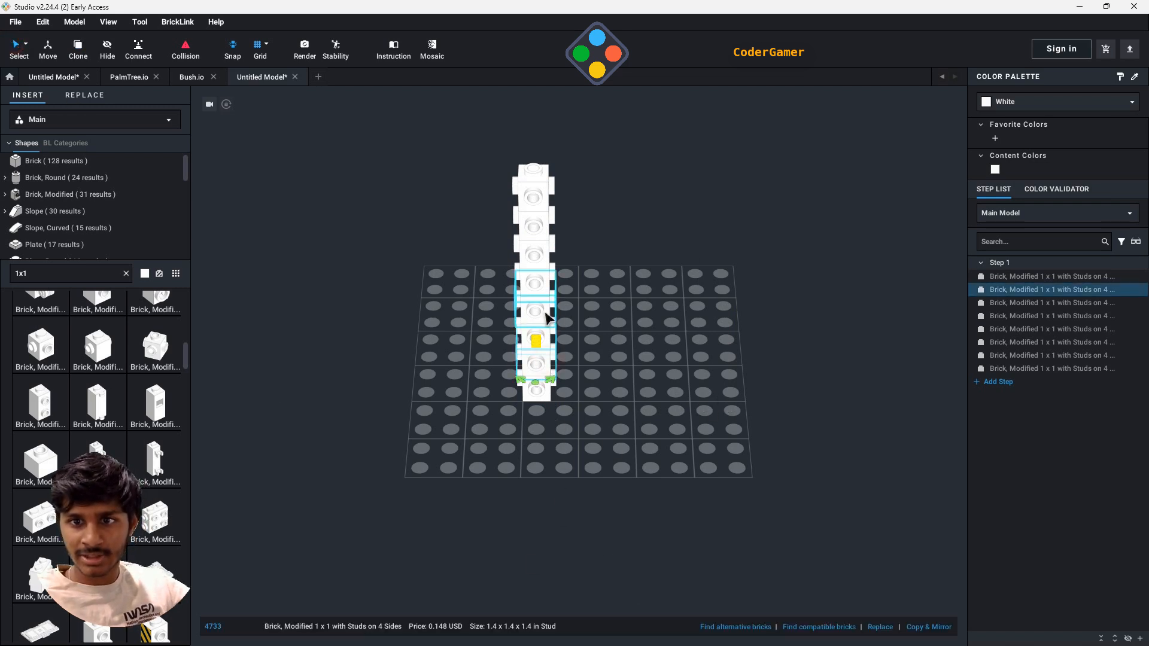
pyautogui.moveTo(548, 317); pyautogui.dragTo(543, 201)
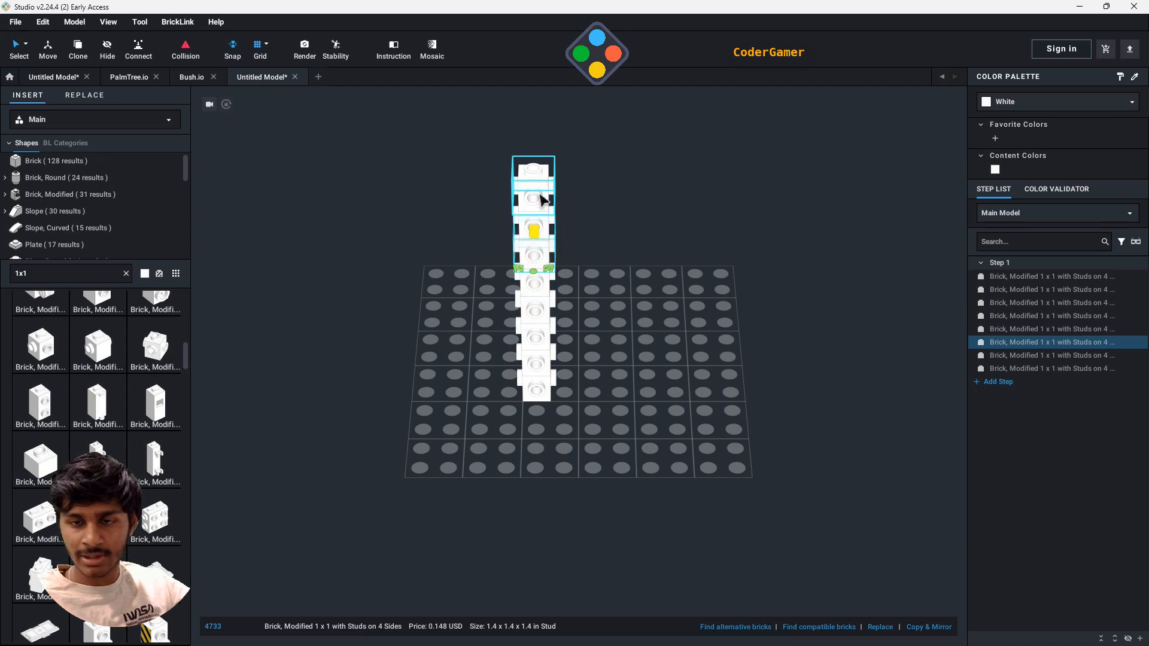
pyautogui.click(612, 257)
pyautogui.click(547, 231)
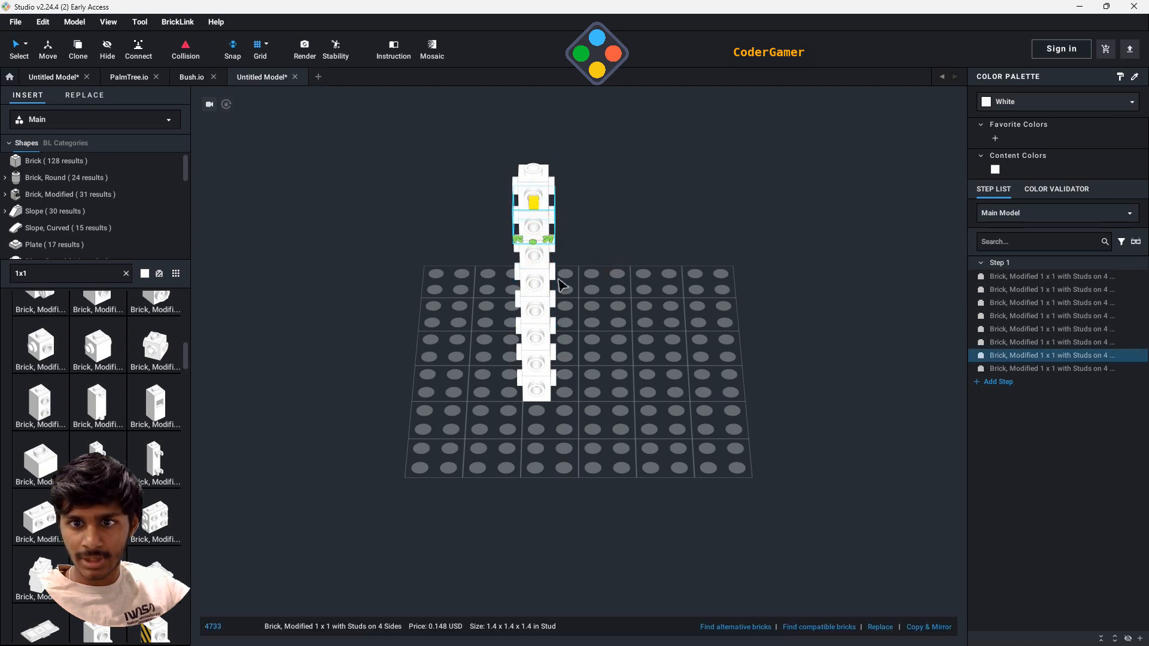
pyautogui.moveTo(550, 288); pyautogui.dragTo(546, 348)
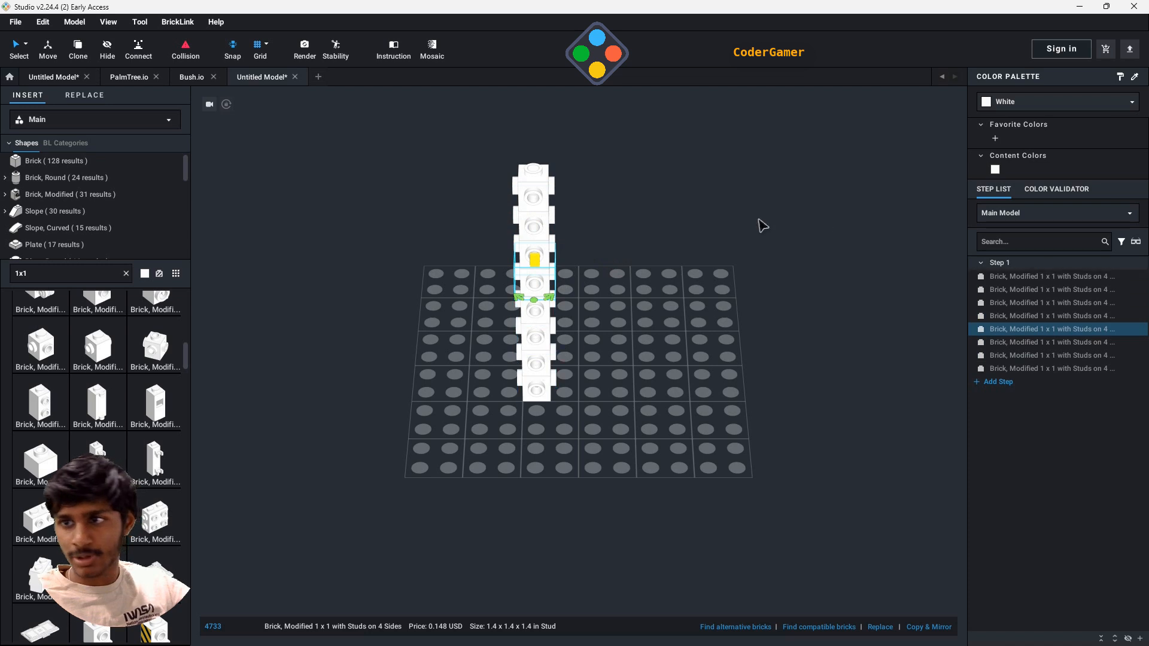
pyautogui.hotkey('ctrl', 'z')
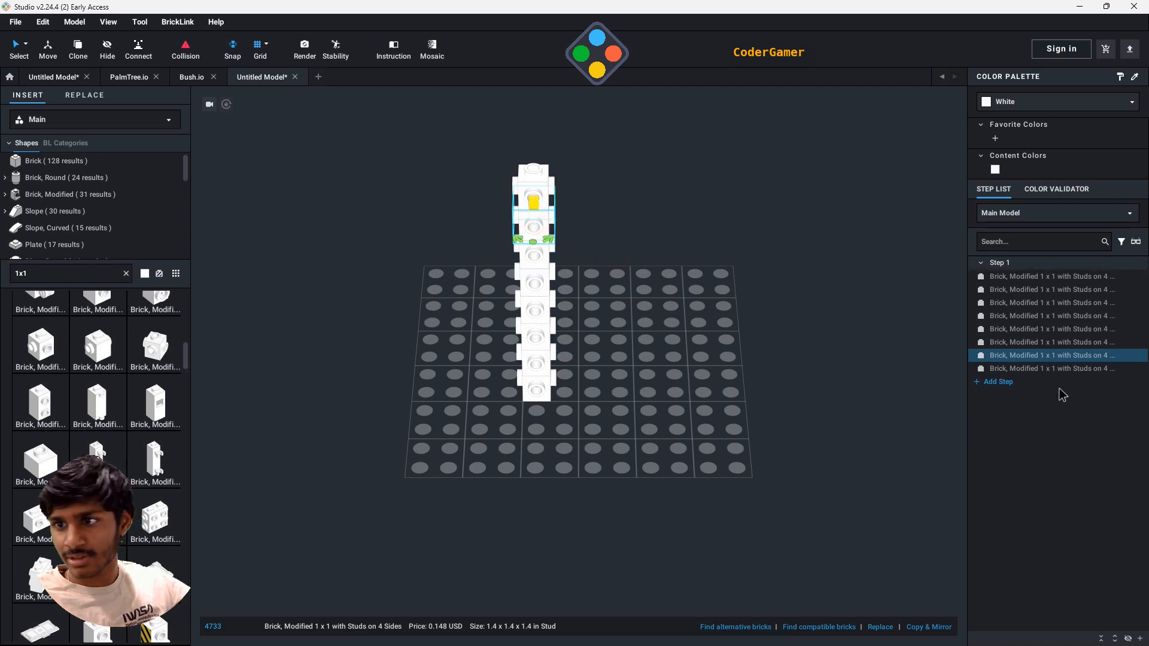
# - Select every second brick of the column, starting with the lowest, and rotate them about the vertical axis so their studs point diagonally
pyautogui.keyDown('ctrl'); pyautogui.click(1024, 329); pyautogui.keyUp('ctrl')
pyautogui.keyDown('ctrl'); pyautogui.click(1017, 303); pyautogui.keyUp('ctrl')
pyautogui.keyDown('ctrl'); pyautogui.click(1017, 276); pyautogui.keyUp('ctrl')
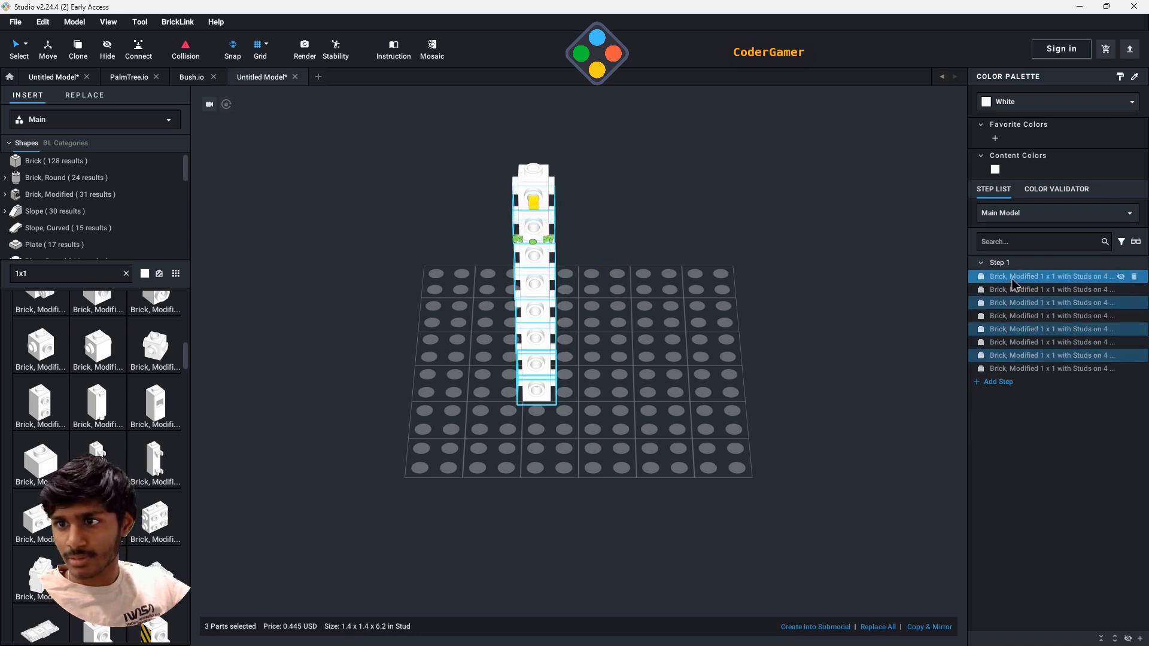
pyautogui.scroll(2, 678, 405)
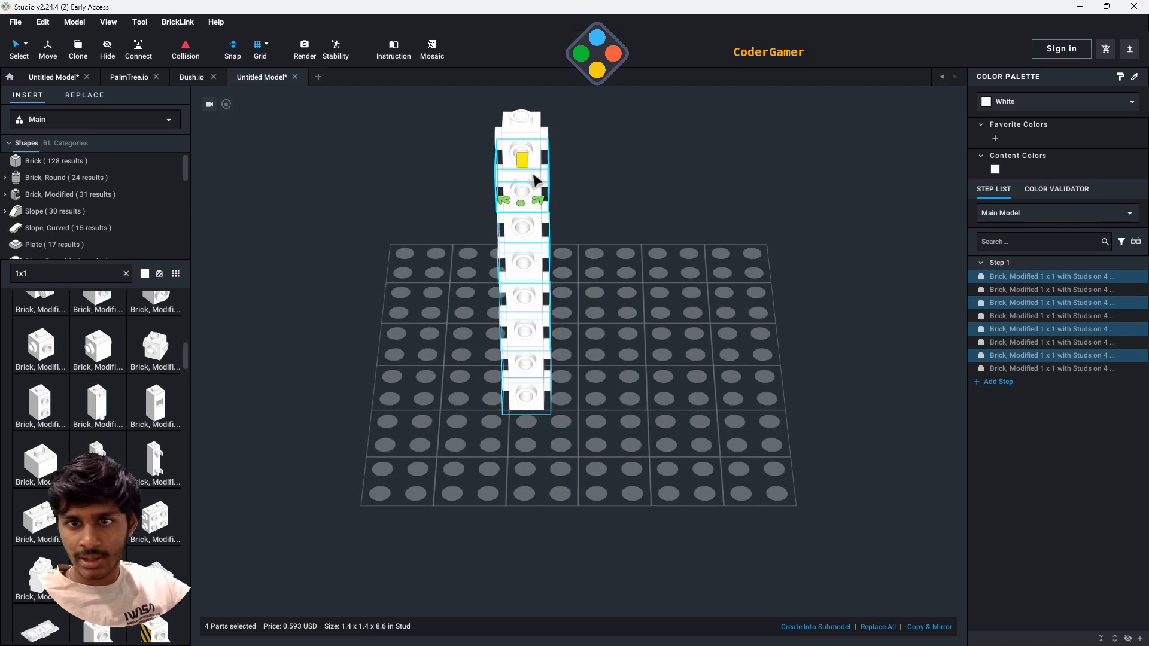
pyautogui.moveTo(537, 201); pyautogui.dragTo(599, 227)
pyautogui.click(629, 282)
pyautogui.moveTo(735, 417); pyautogui.dragTo(697, 373, button='right')
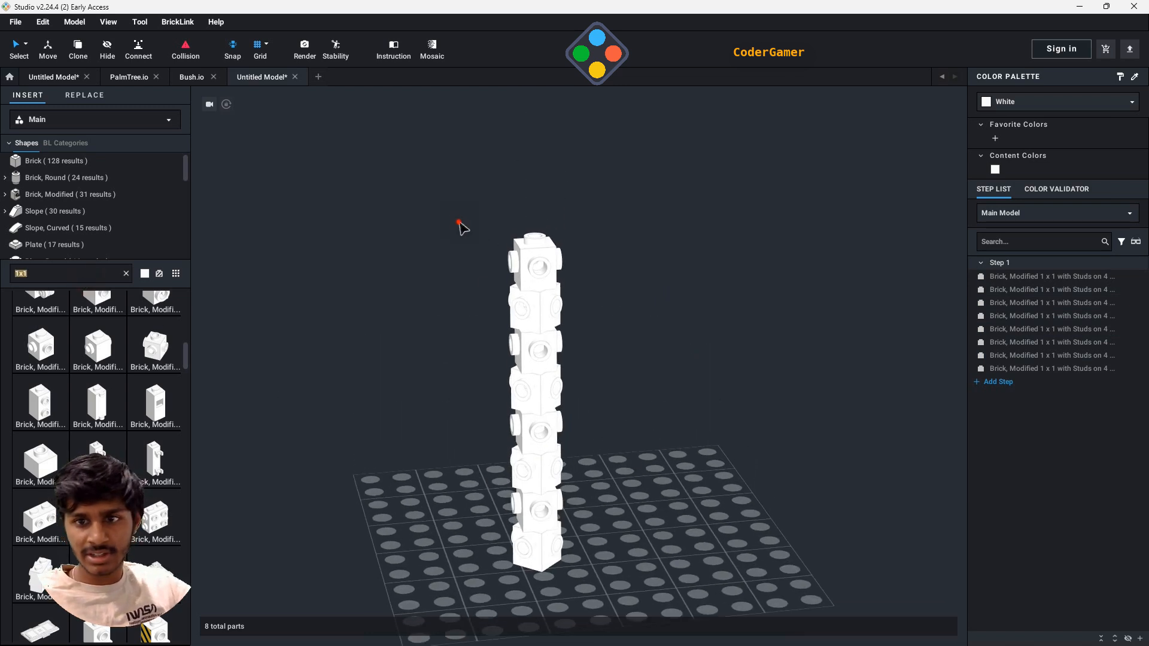
# - Select all eight bricks of the column and recolour them Brown
pyautogui.moveTo(459, 222); pyautogui.dragTo(688, 618)
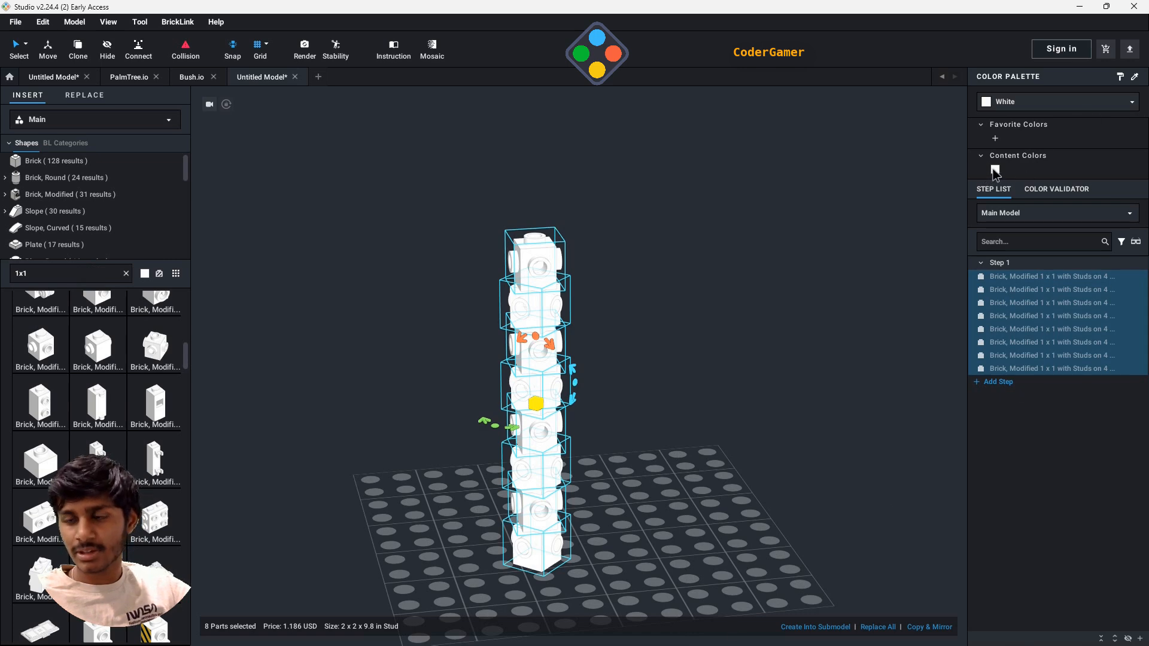
pyautogui.click(1009, 105)
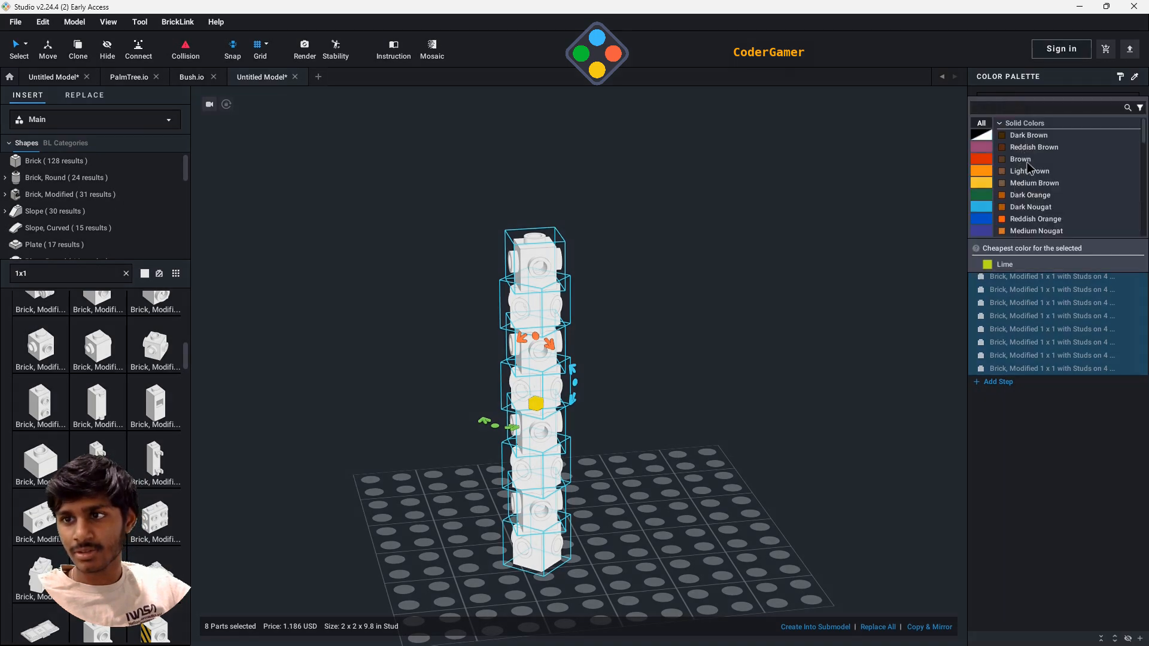
pyautogui.click(1022, 159)
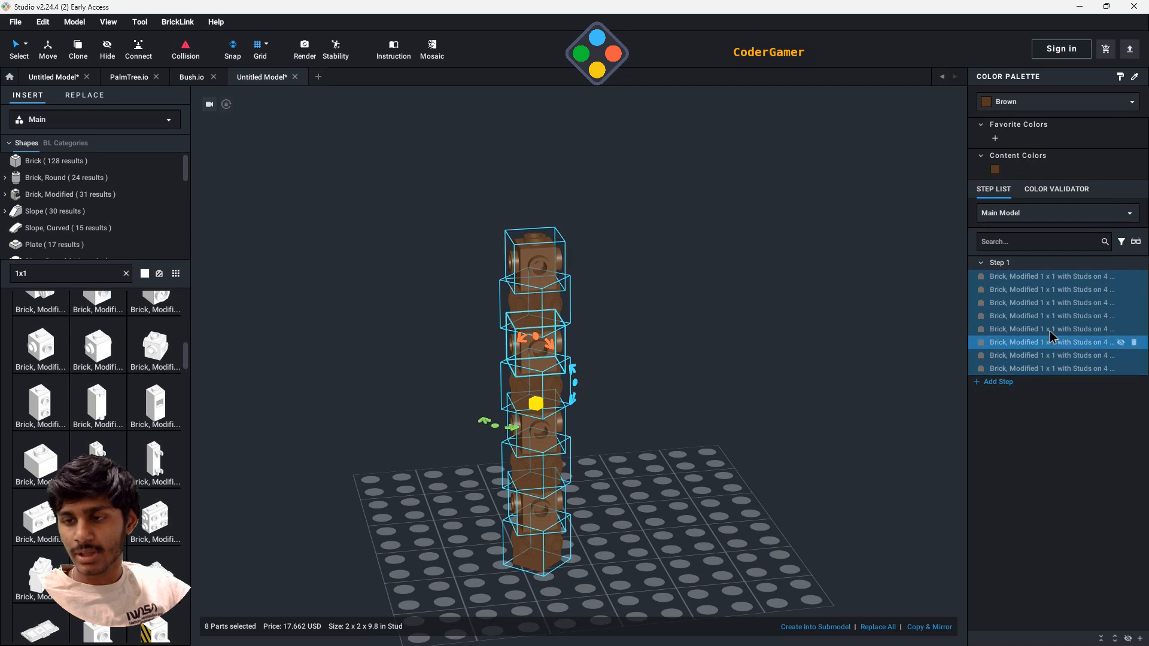
# - Group the selected column bricks into a submodel named Trunk
pyautogui.rightClick(542, 313)
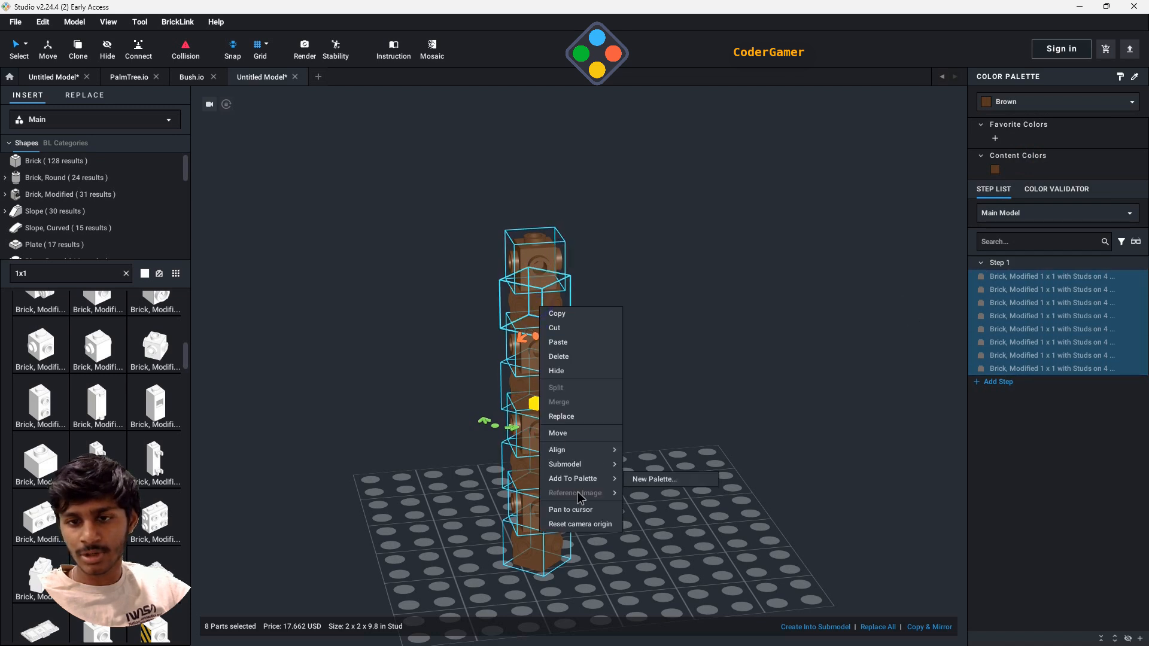
pyautogui.click(650, 489)
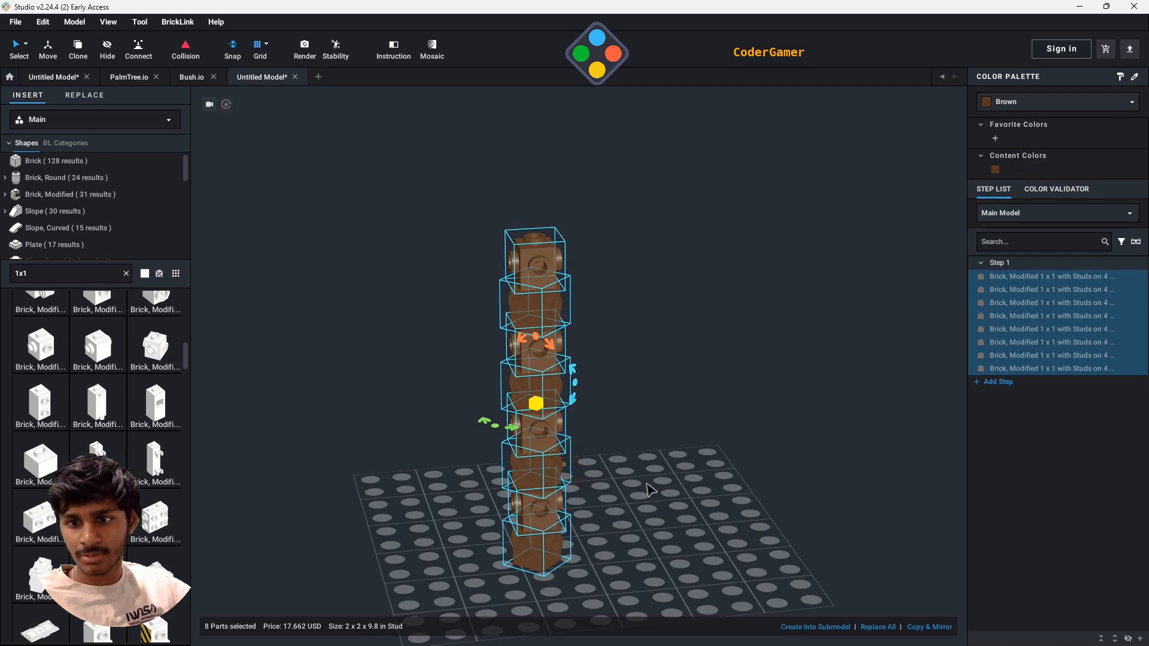
pyautogui.rightClick(544, 376)
pyautogui.moveTo(615, 532)
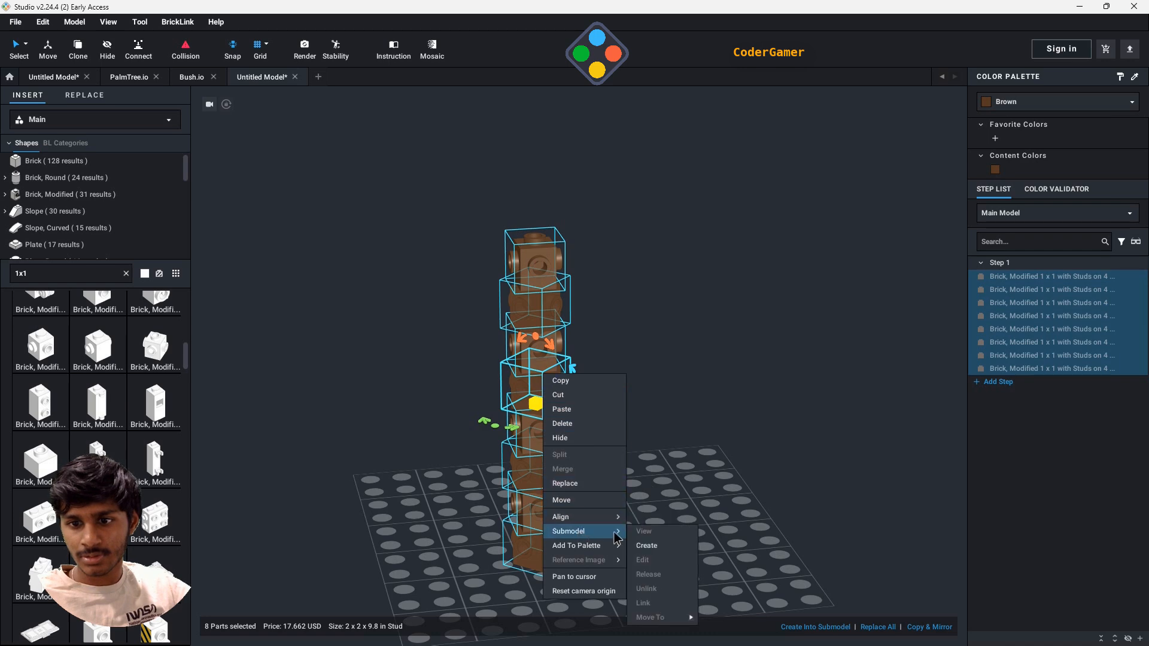
pyautogui.click(668, 548)
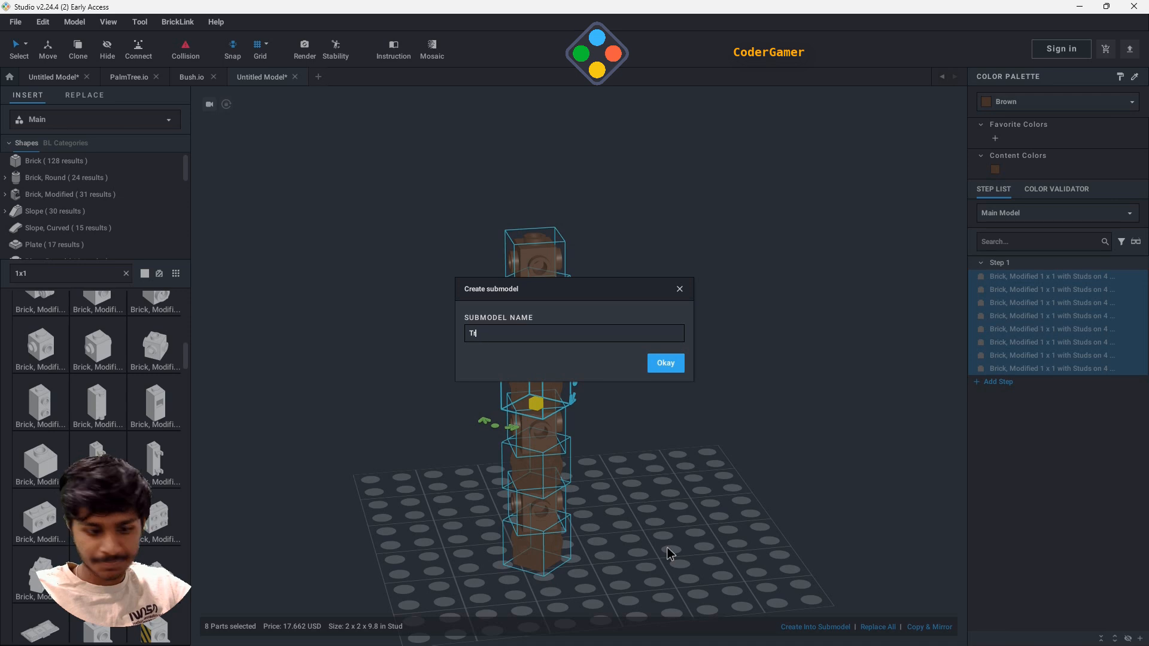
pyautogui.write('nk')
pyautogui.press('Return')
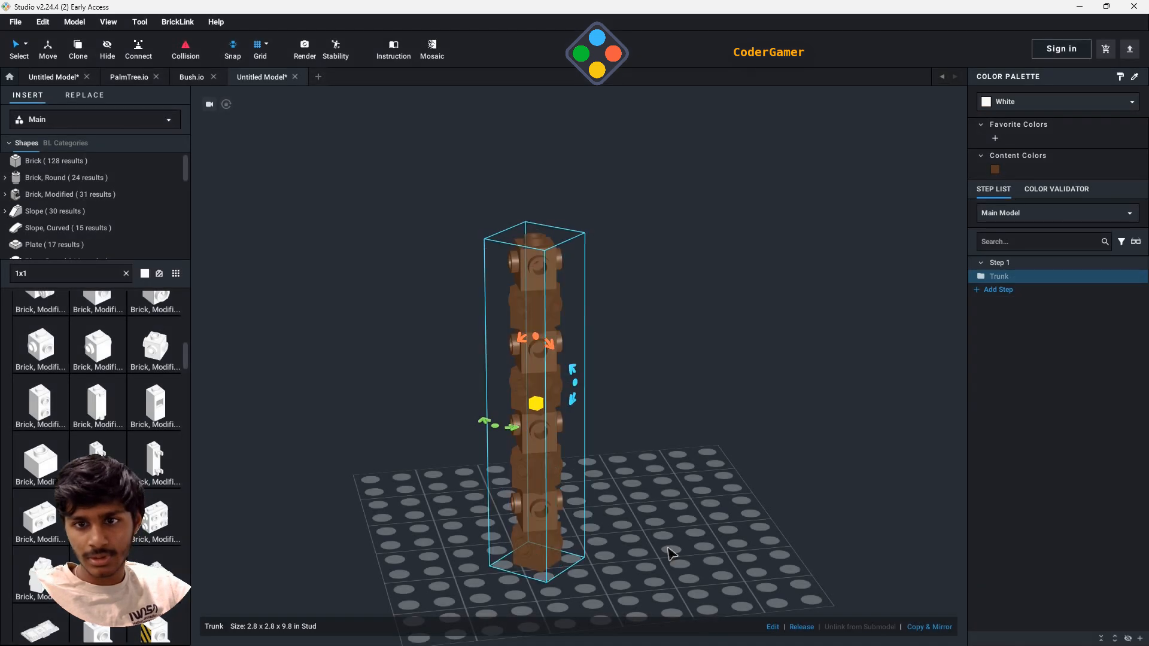
# - Clear the 1x1 part search and browse the parts in the Plant category
pyautogui.scroll(-2, 754, 464)
pyautogui.moveTo(754, 464); pyautogui.dragTo(743, 491, button='right')
pyautogui.scroll(2, 626, 456)
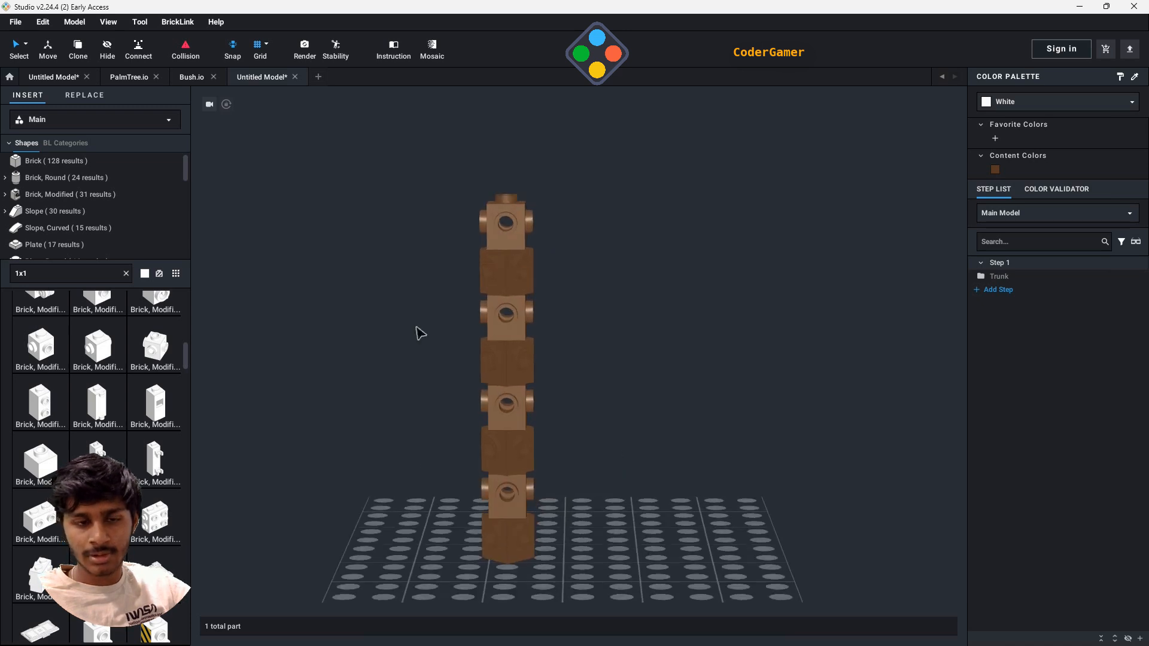
pyautogui.scroll(-5, 84, 218)
pyautogui.scroll(-2, 81, 226)
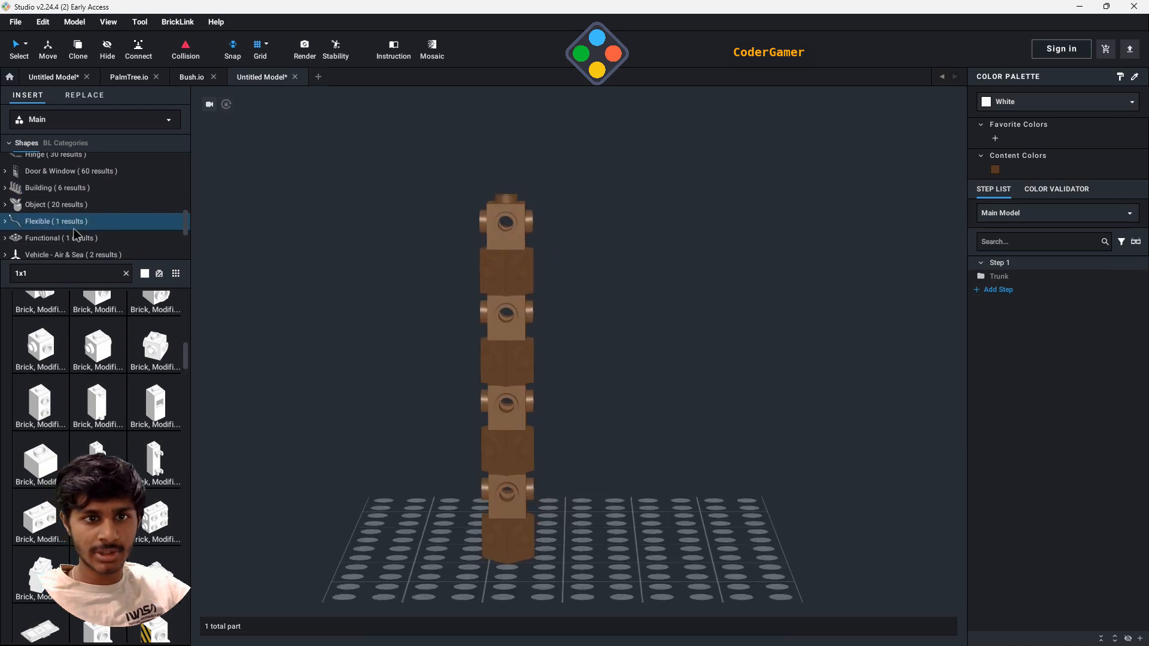
pyautogui.click(125, 273)
pyautogui.scroll(3, 74, 224)
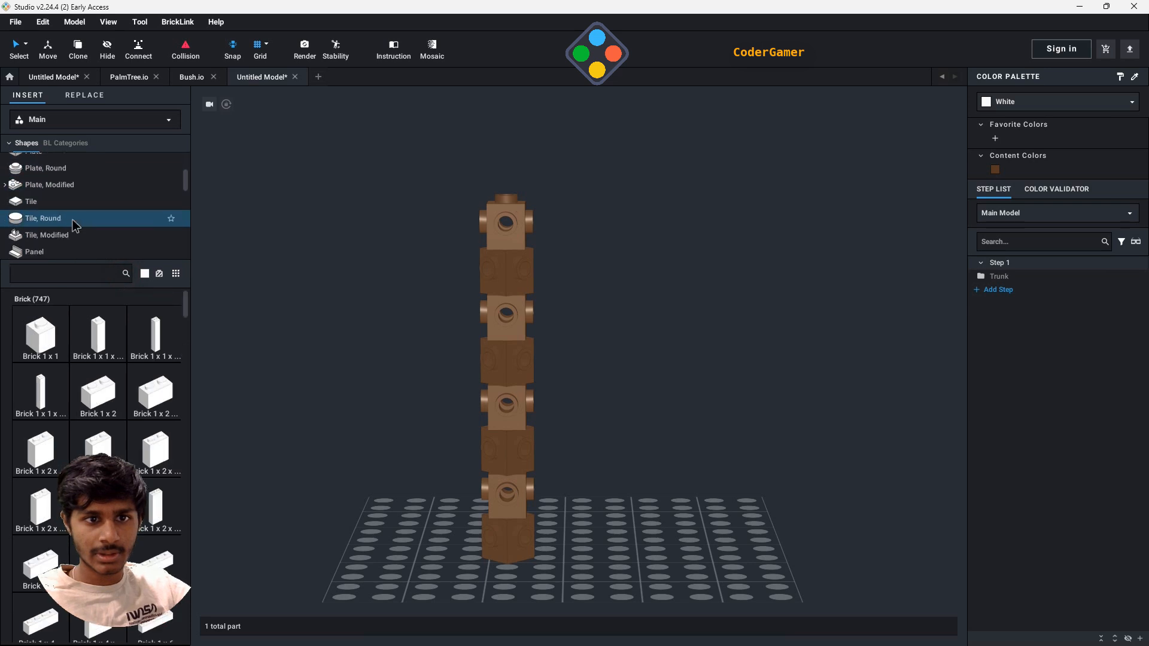
pyautogui.scroll(-5, 72, 227)
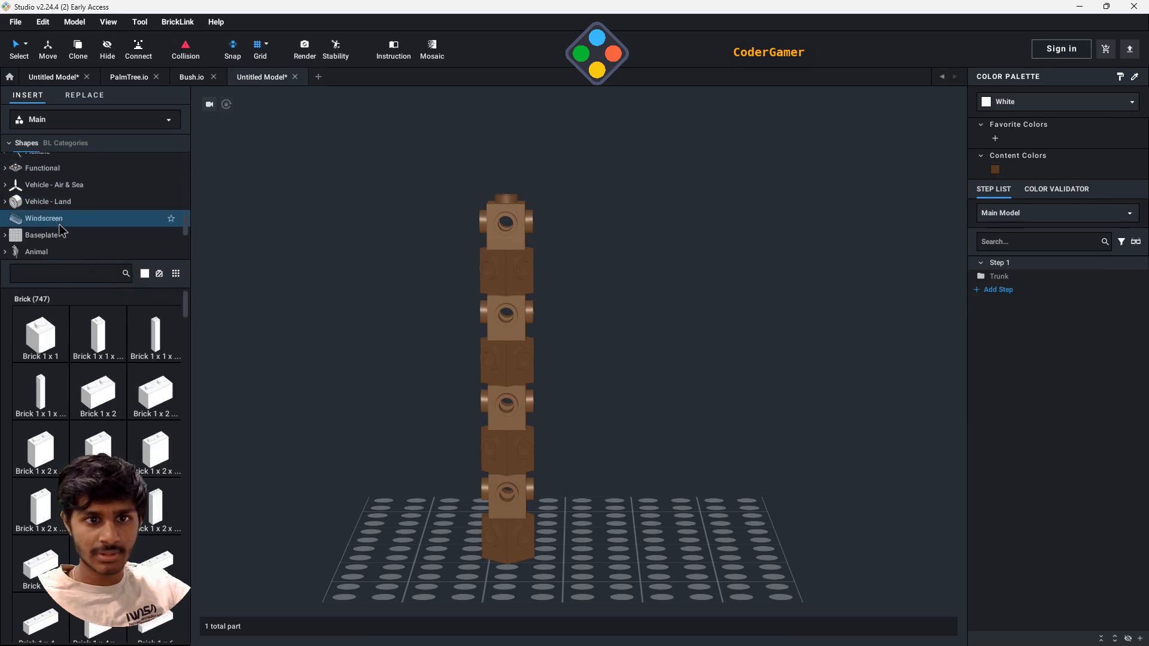
pyautogui.click(60, 211)
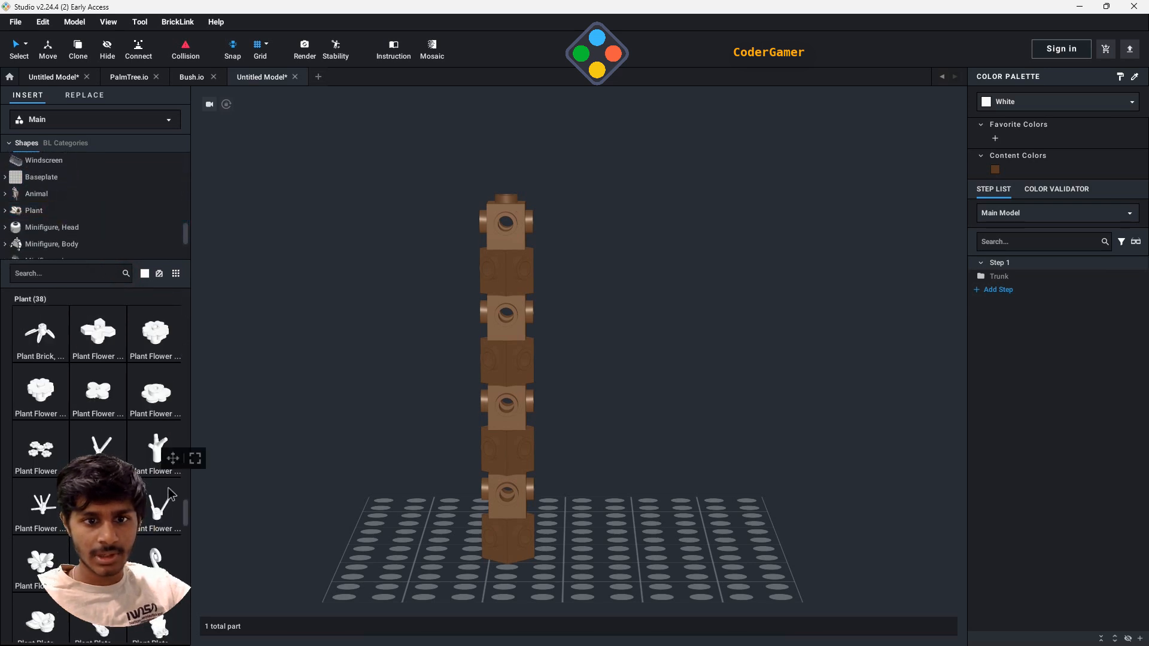
pyautogui.scroll(-3, 102, 413)
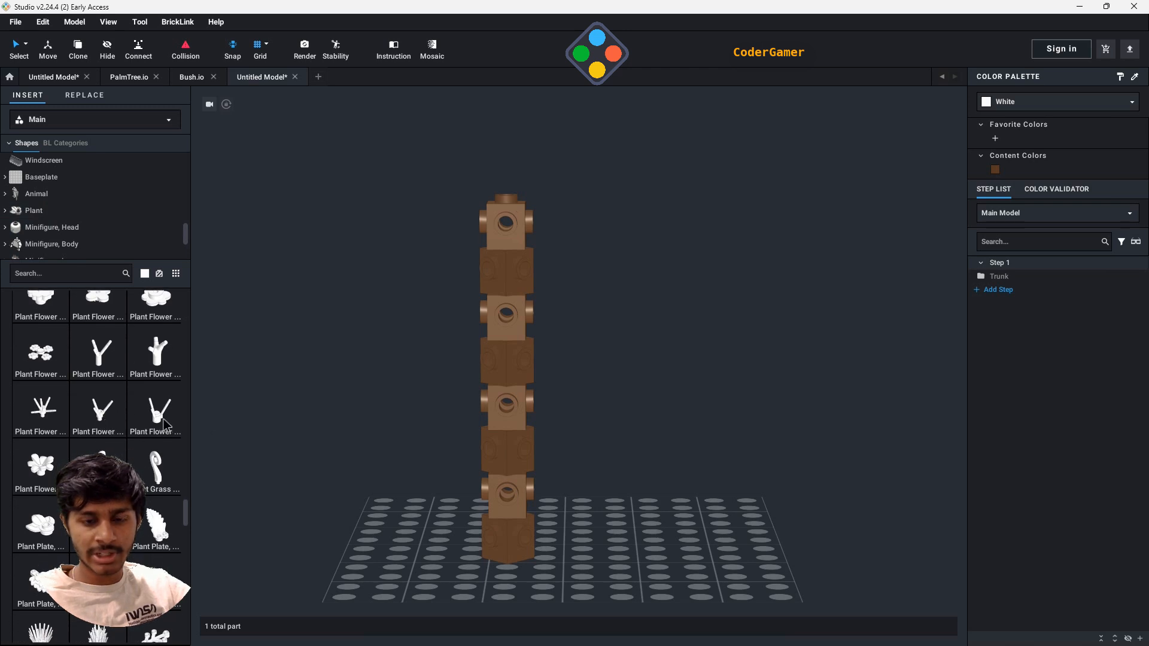
# - Attach a Plant Flower Stem with Stud and 3 Stems to each of the four side studs of the lowest trunk brick
pyautogui.moveTo(163, 419); pyautogui.dragTo(666, 358)
pyautogui.click(534, 541)
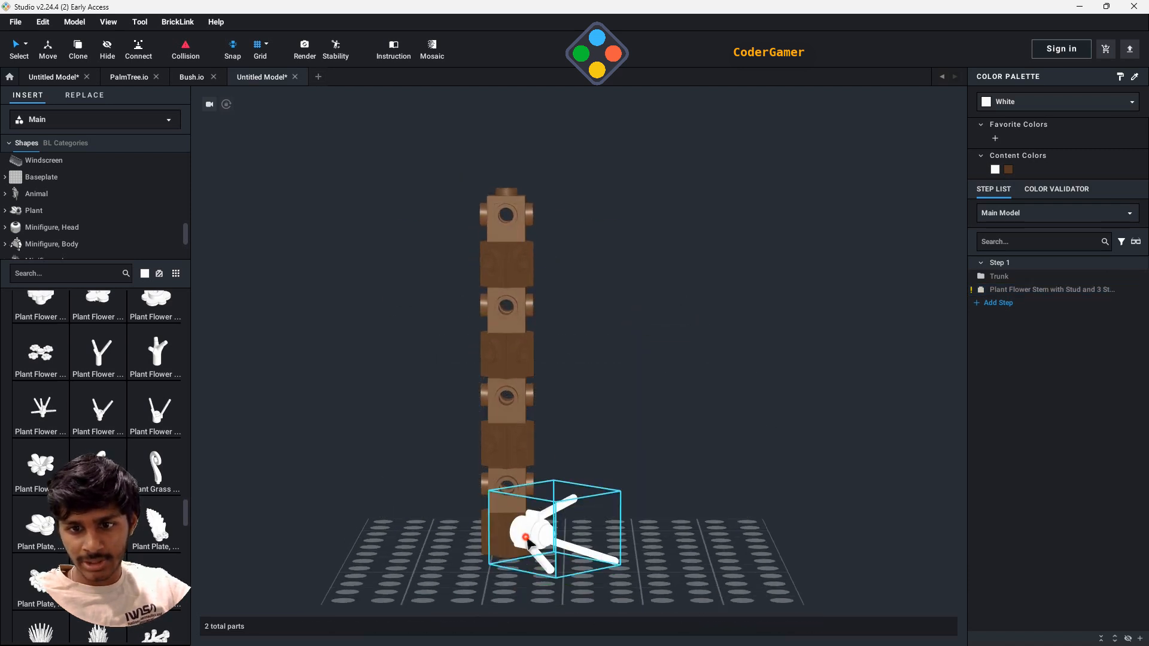
pyautogui.click(502, 542)
pyautogui.moveTo(559, 557); pyautogui.dragTo(608, 567, button='right')
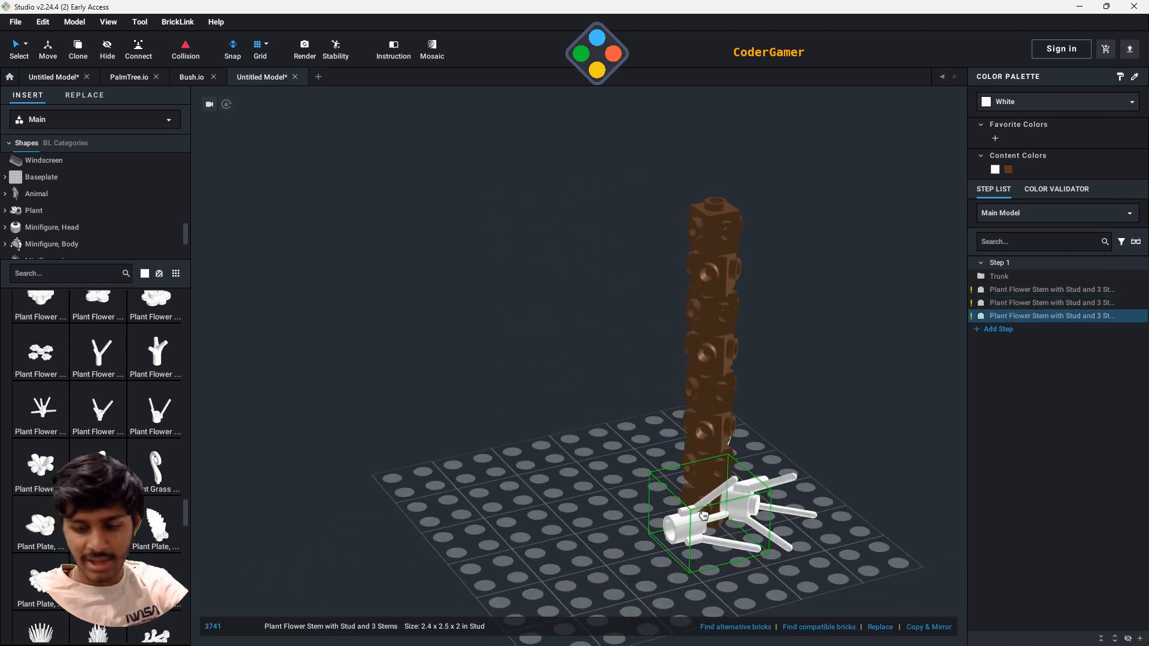
pyautogui.click(704, 516)
pyautogui.moveTo(704, 516); pyautogui.dragTo(571, 498, button='right')
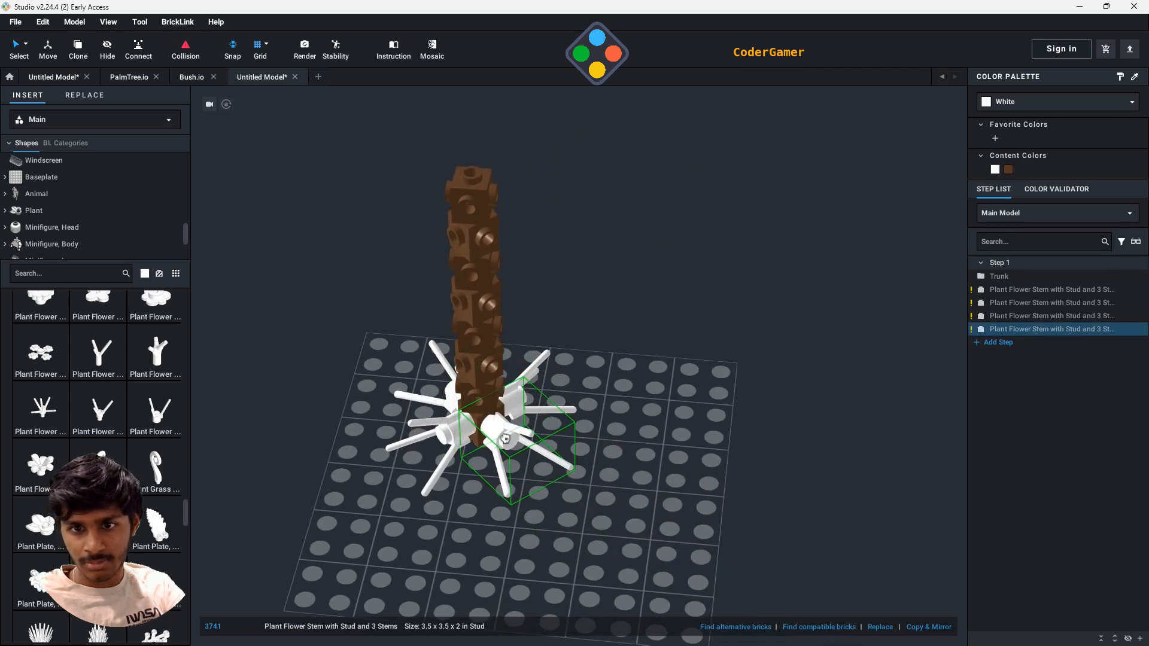
pyautogui.click(508, 436)
pyautogui.press('Escape')
# - Select the four flower stems around the trunk's base and recolour them Dark Green
pyautogui.click(992, 290)
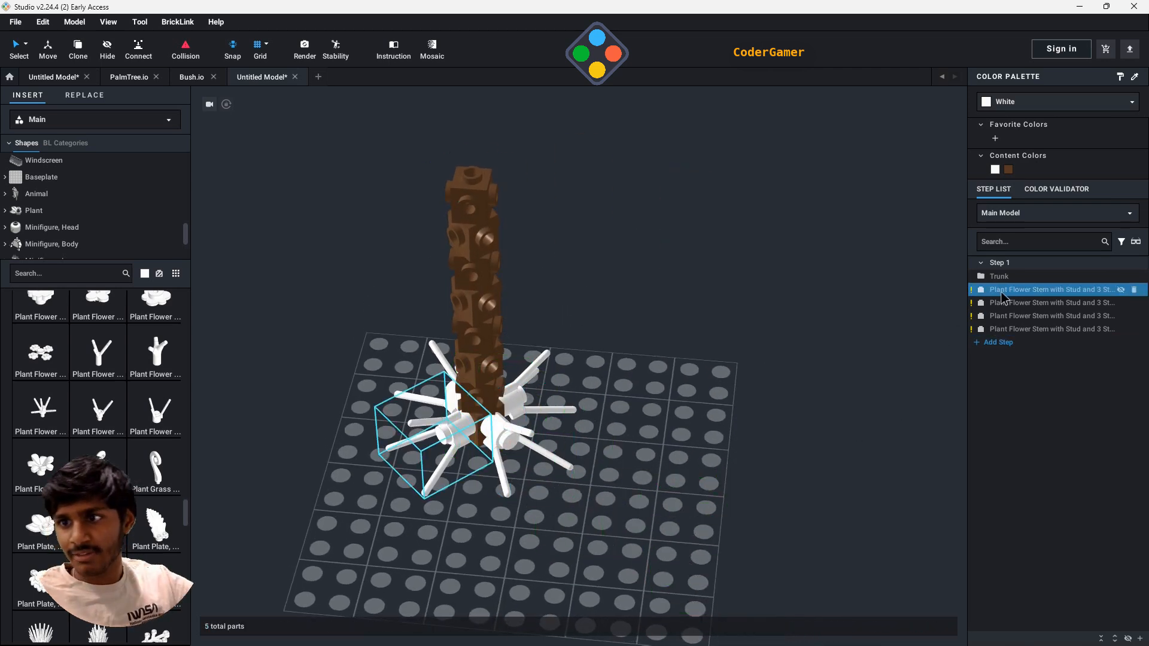
pyautogui.keyDown('ctrl'); pyautogui.click(1014, 317); pyautogui.keyUp('ctrl')
pyautogui.keyDown('shift'); pyautogui.click(1017, 330); pyautogui.keyUp('shift')
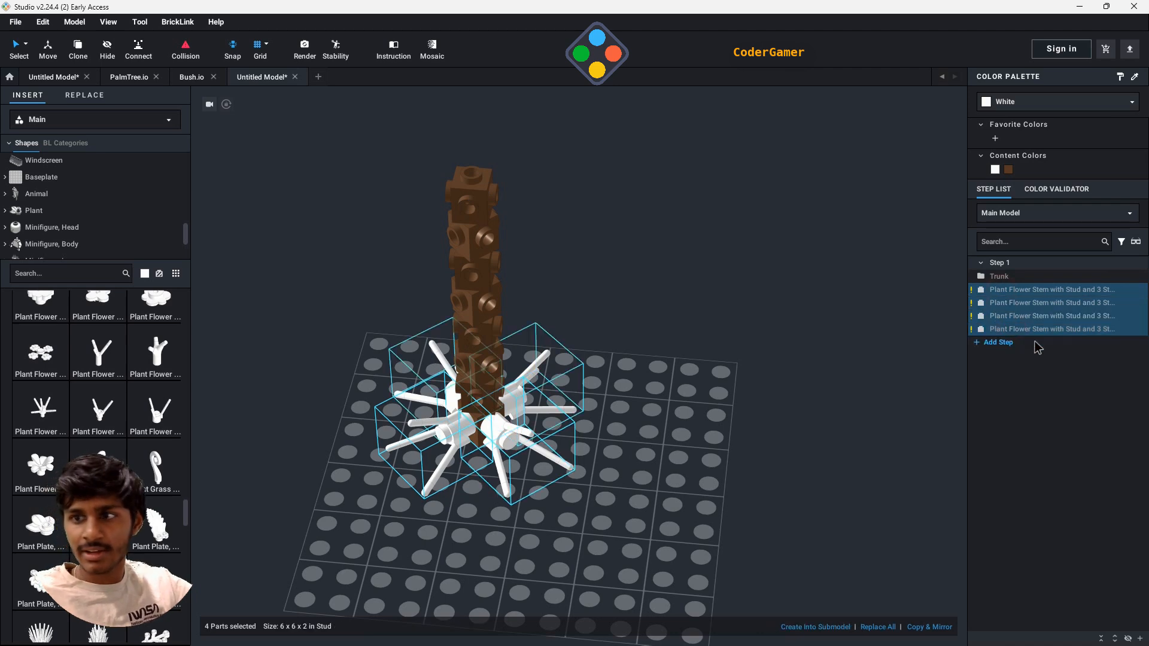
pyautogui.click(1023, 103)
pyautogui.scroll(-3, 1030, 198)
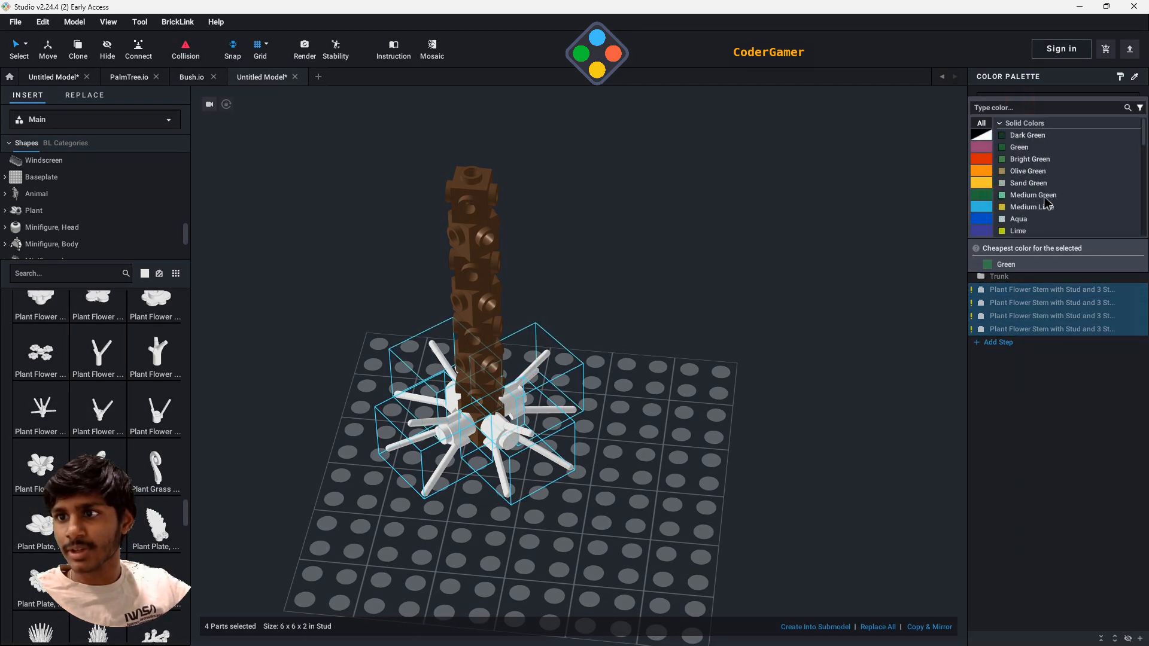
pyautogui.click(1028, 136)
pyautogui.click(711, 439)
# - Group the four dark green flower stems into a submodel named Layer 1
pyautogui.click(506, 444)
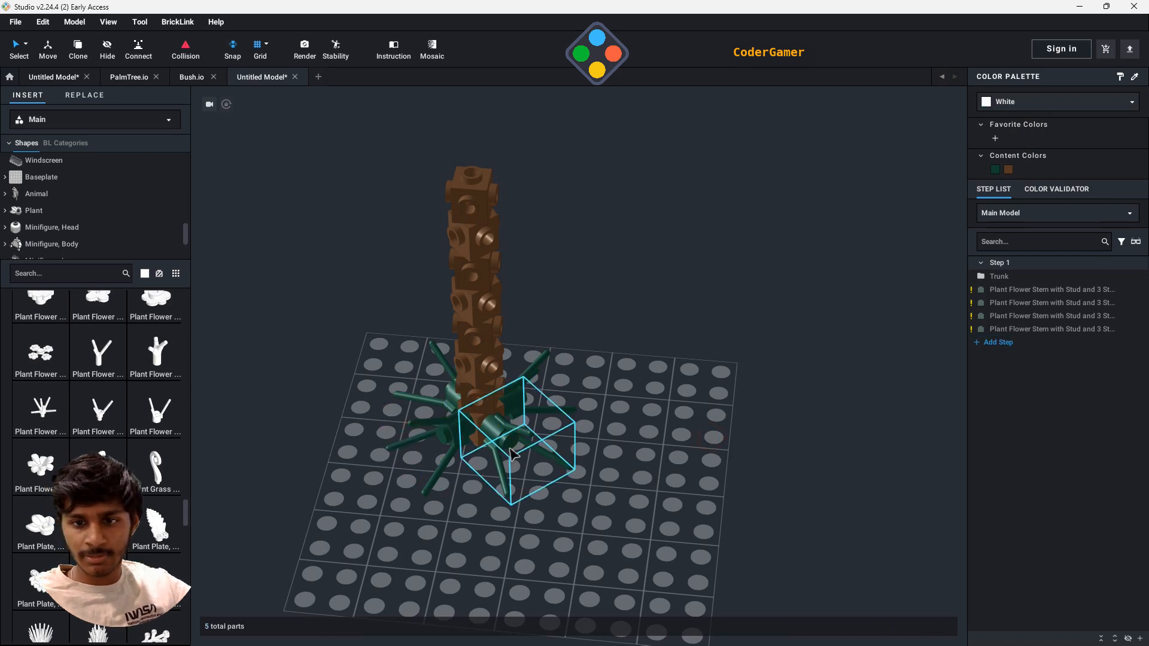
pyautogui.keyDown('ctrl'); pyautogui.click(1101, 303); pyautogui.keyUp('ctrl')
pyautogui.keyDown('ctrl'); pyautogui.click(1102, 290); pyautogui.keyUp('ctrl')
pyautogui.keyDown('ctrl'); pyautogui.click(1102, 316); pyautogui.keyUp('ctrl')
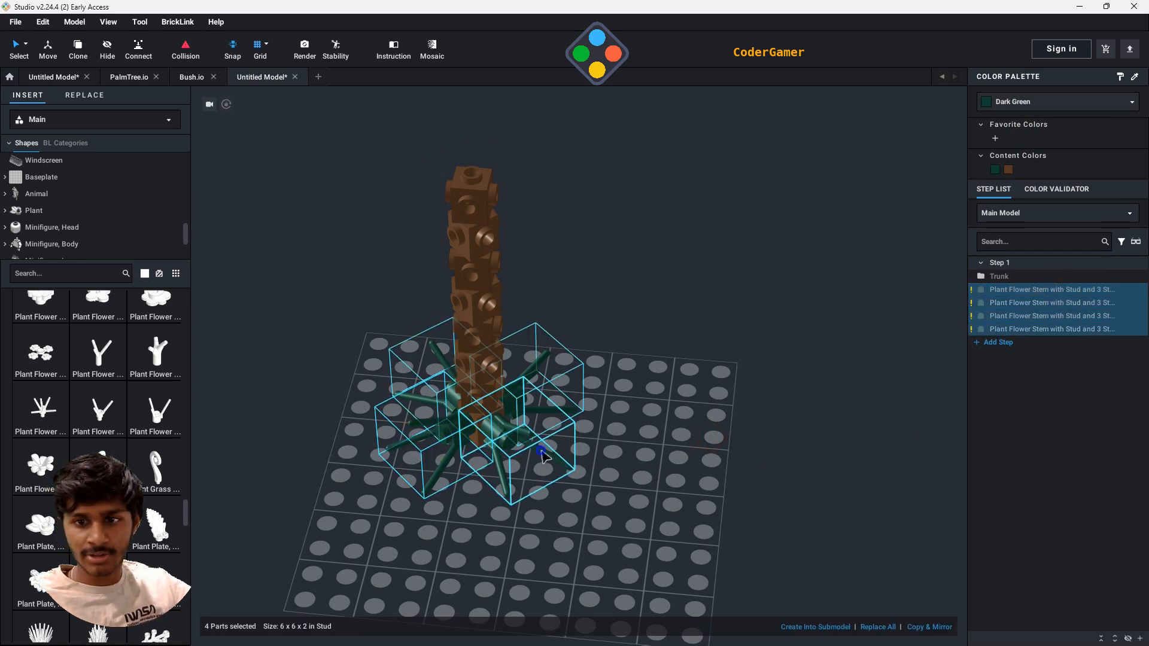
pyautogui.rightClick(542, 403)
pyautogui.moveTo(584, 559)
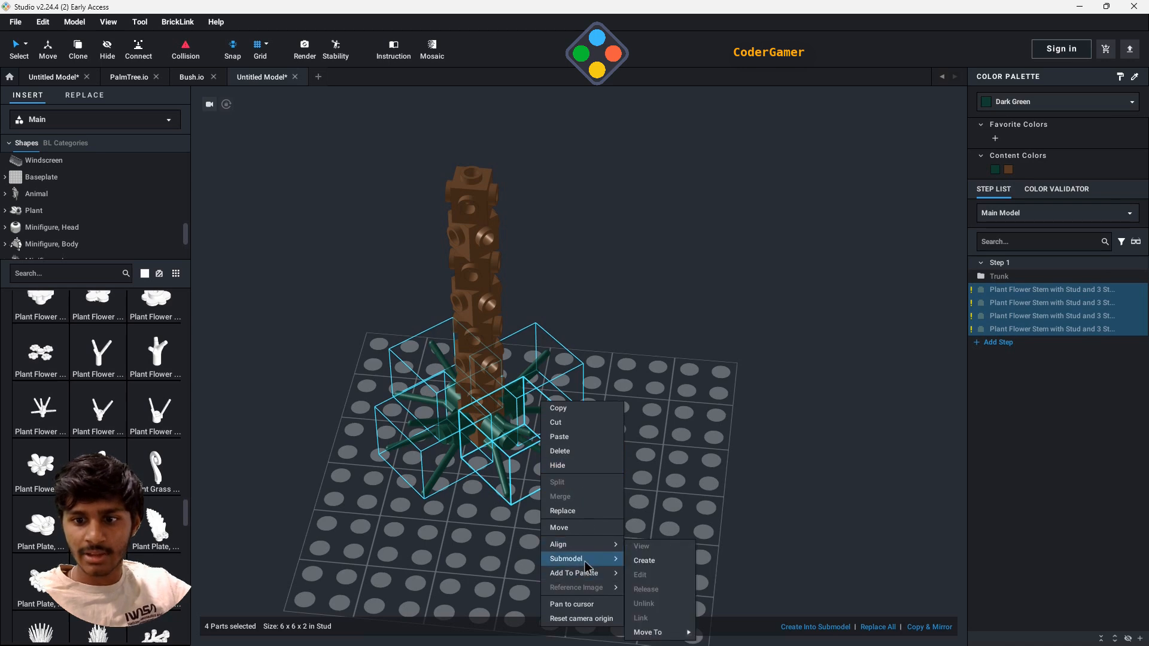
pyautogui.click(665, 561)
pyautogui.write('Lay')
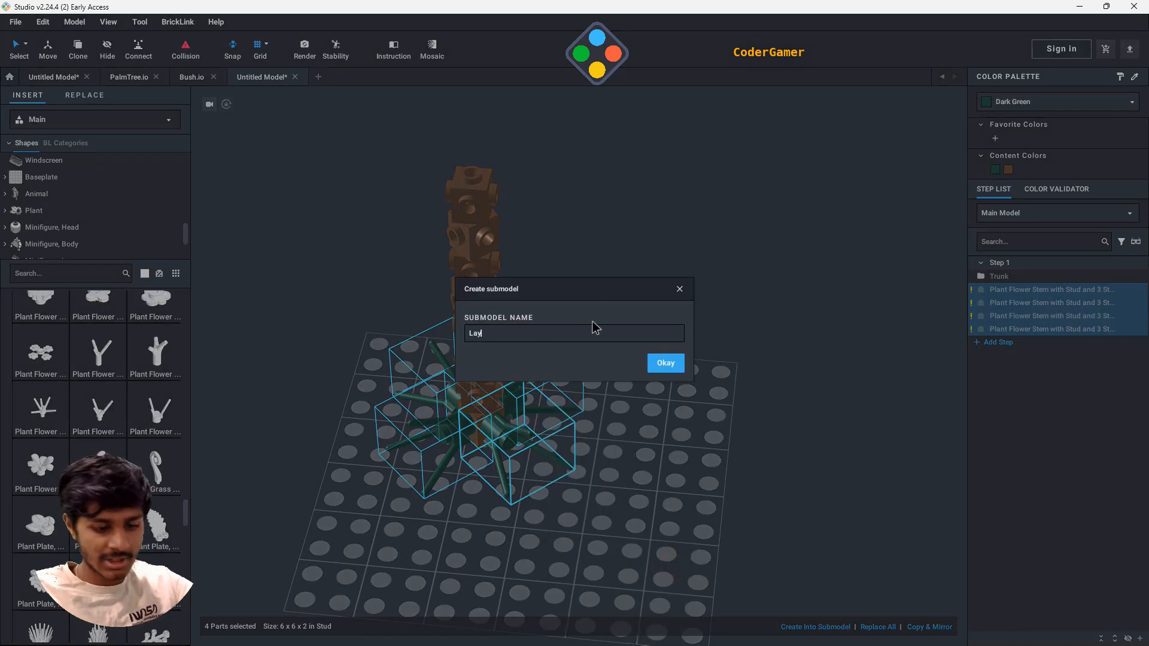
pyautogui.write('er 1')
pyautogui.press('Return')
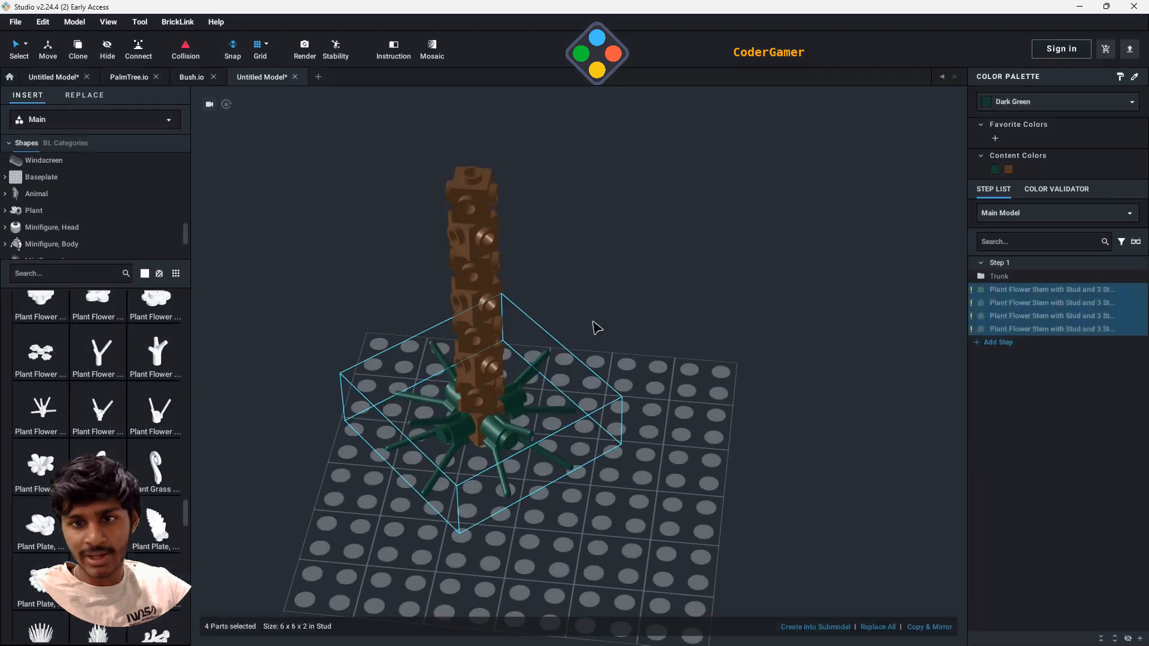
# - Clone the Layer 1 submodel seven times up the trunk, attaching one copy to the side studs of each remaining brick
pyautogui.click(77, 47)
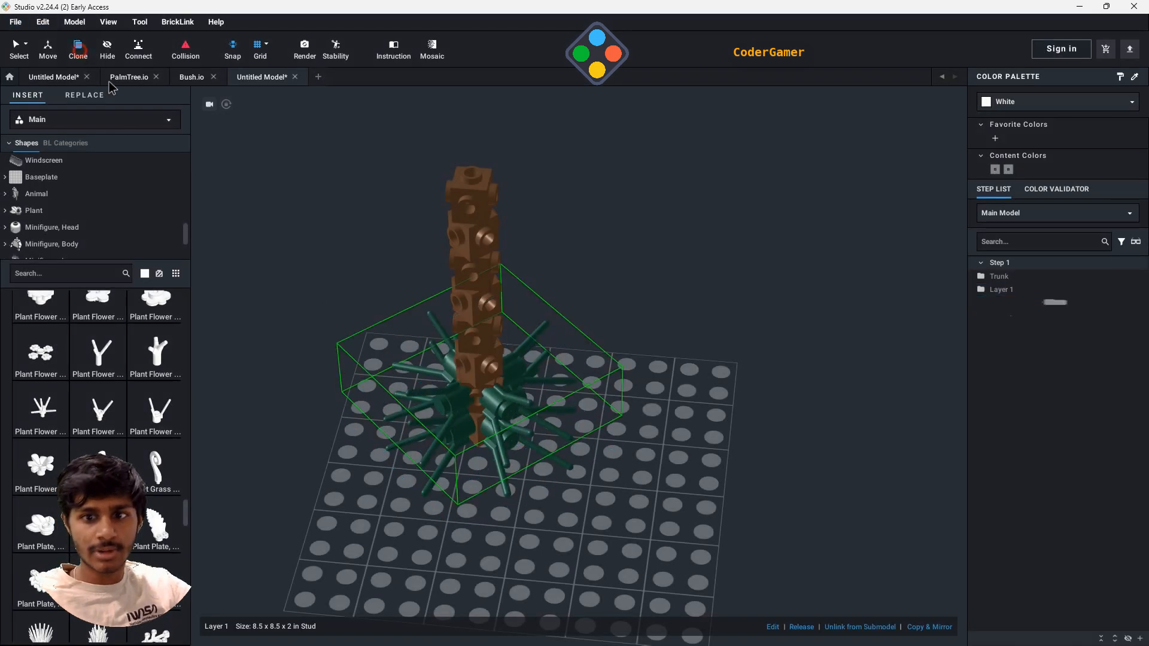
pyautogui.click(478, 403)
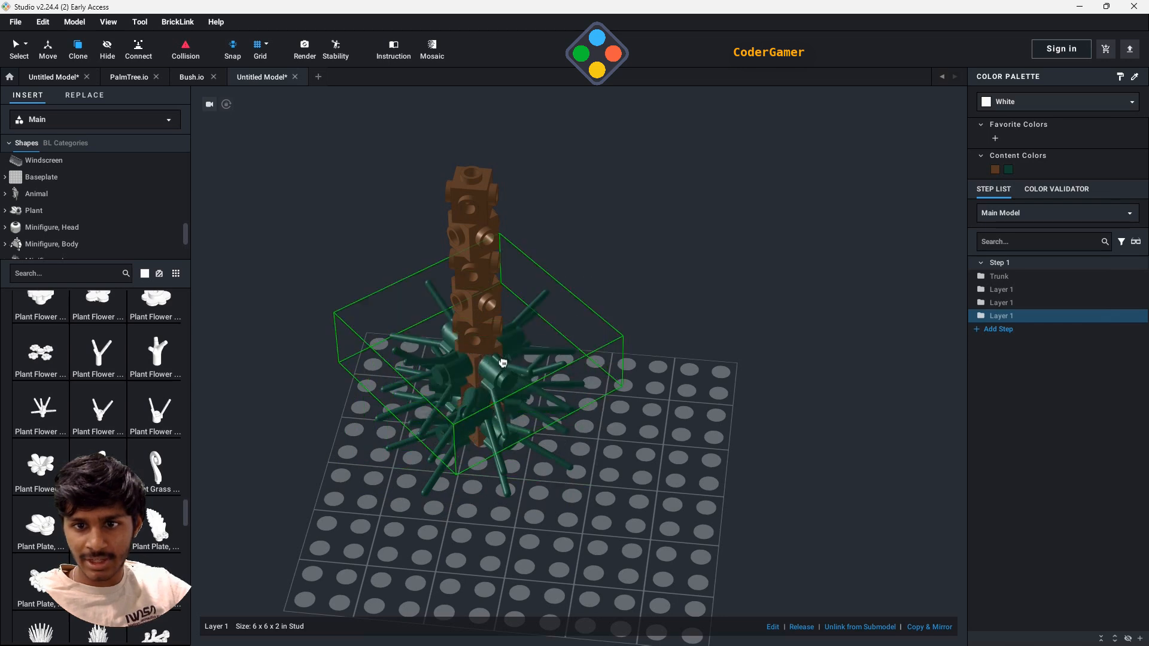
pyautogui.click(500, 362)
pyautogui.click(476, 334)
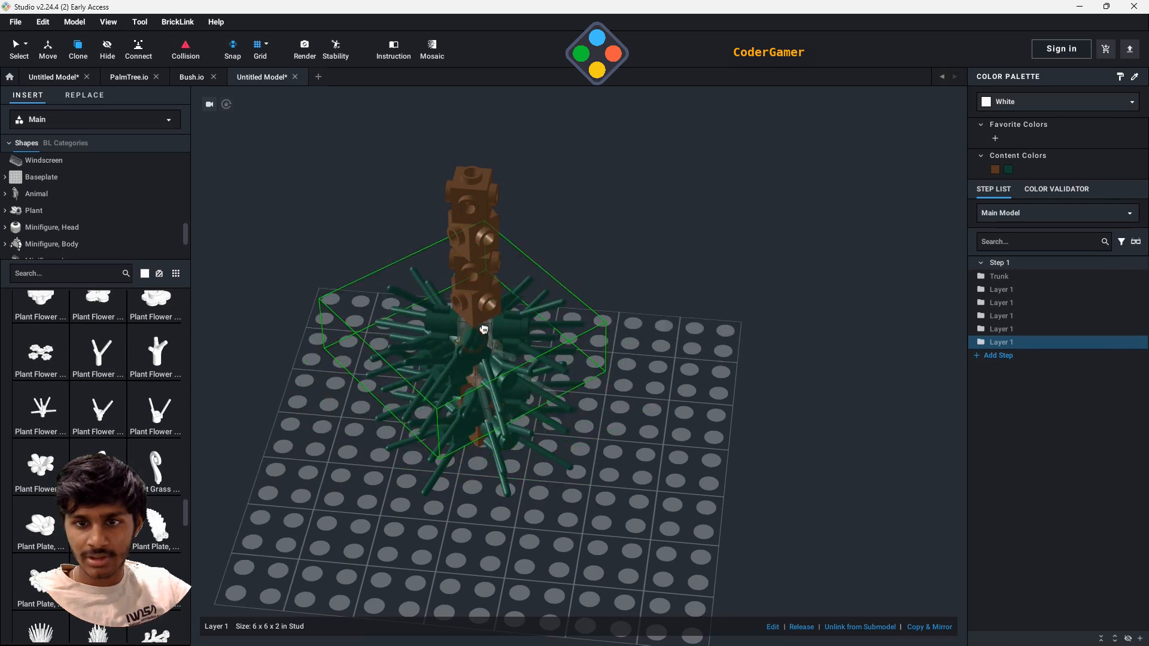
pyautogui.click(493, 305)
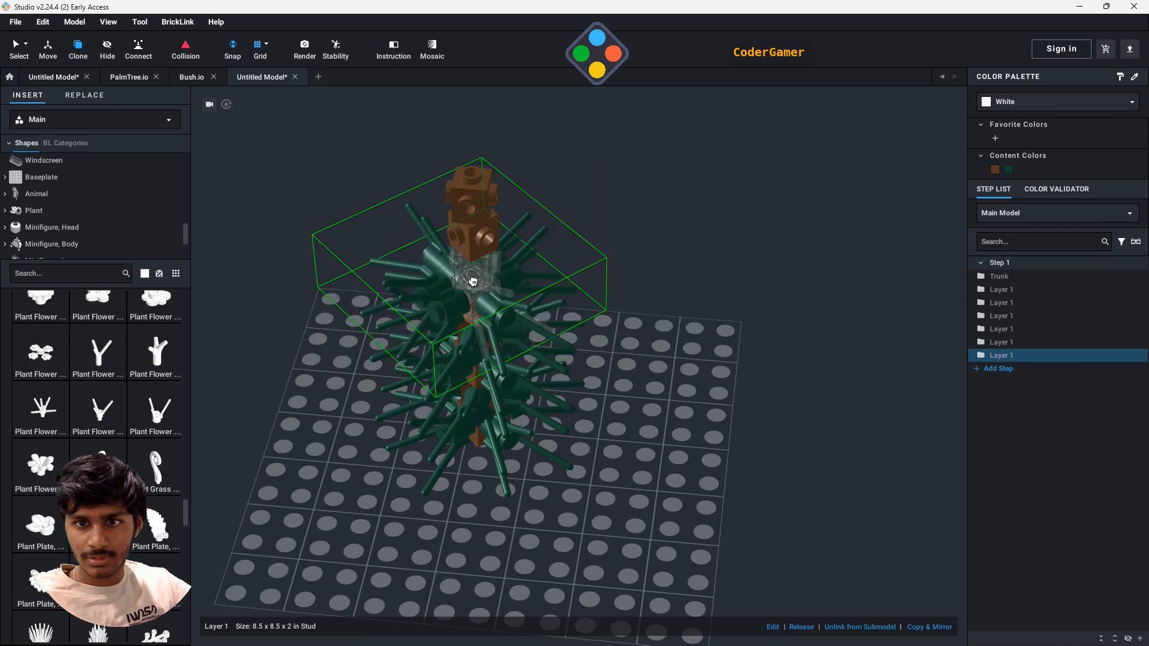
pyautogui.click(460, 266)
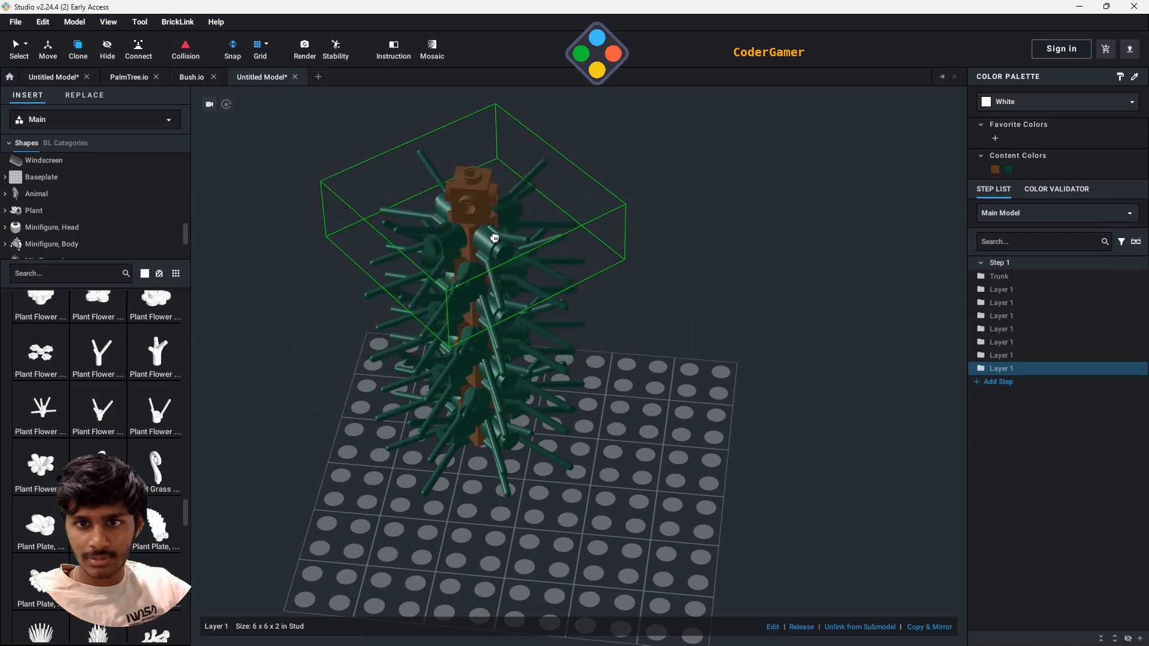
pyautogui.click(490, 233)
pyautogui.click(471, 179)
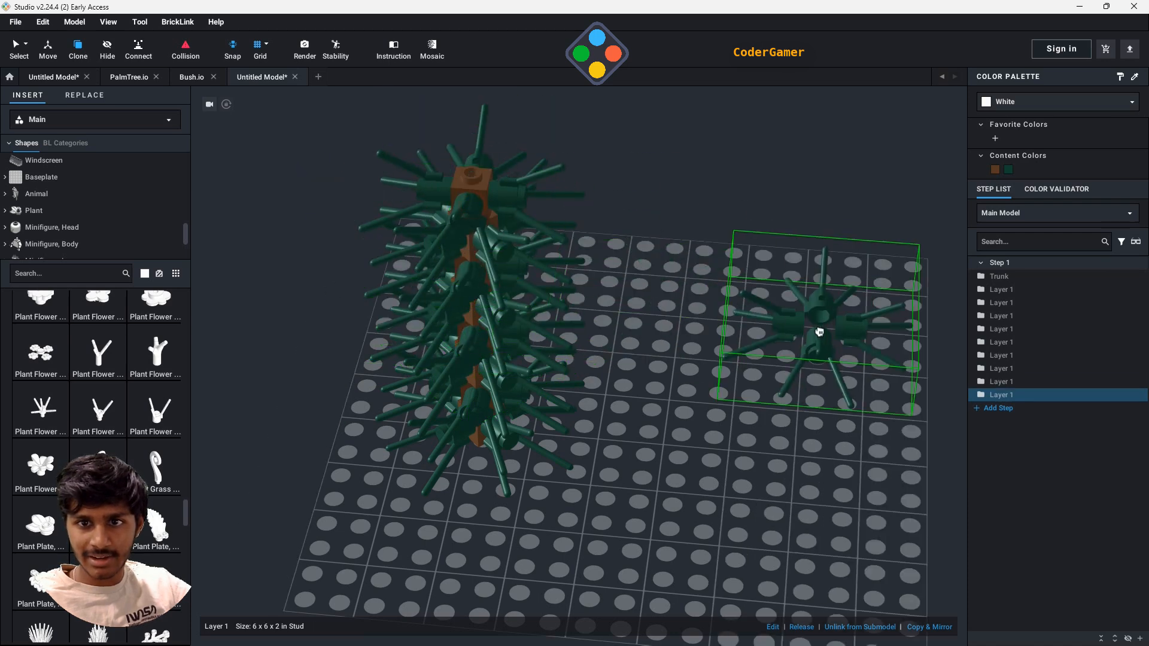
pyautogui.press('Escape')
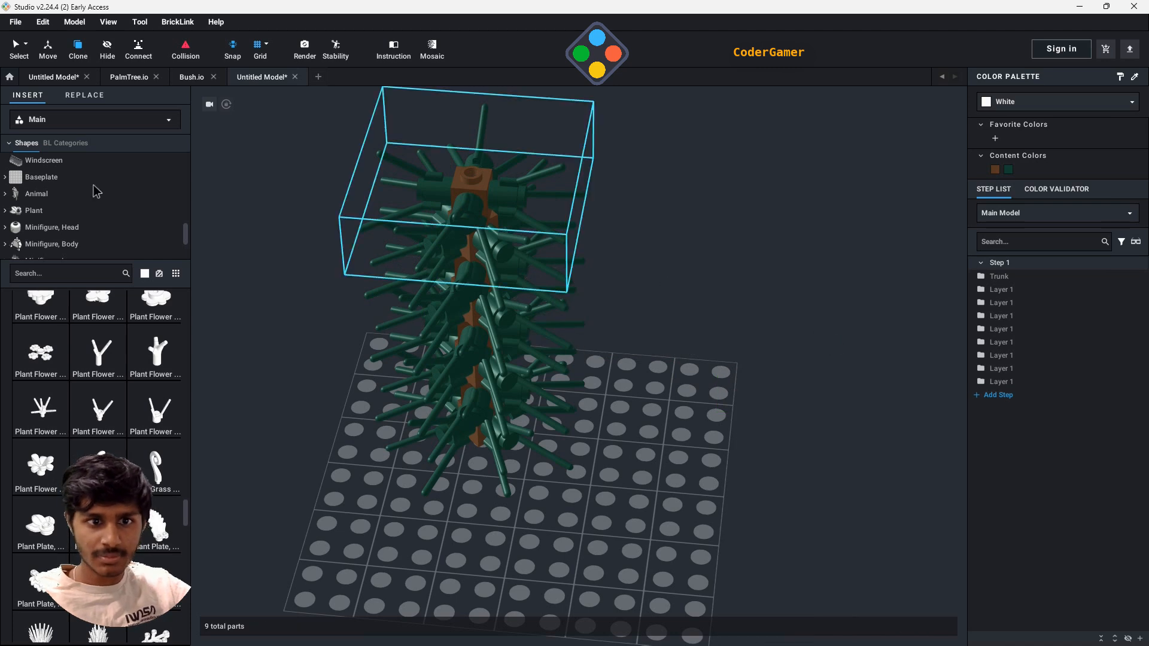
# - Place a Plant Flower Stem with Stud and 3 Stems on the trunk's top stud and recolour it Dark Green
pyautogui.click(161, 419)
pyautogui.click(471, 160)
pyautogui.press('Escape')
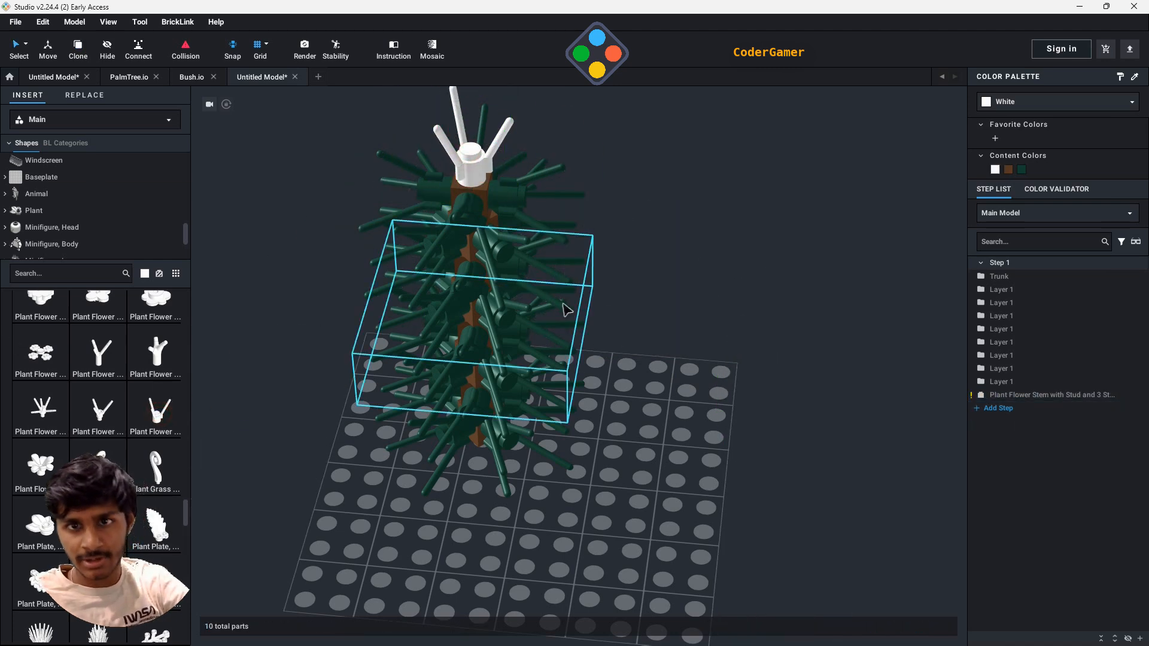
pyautogui.click(472, 160)
pyautogui.click(1022, 170)
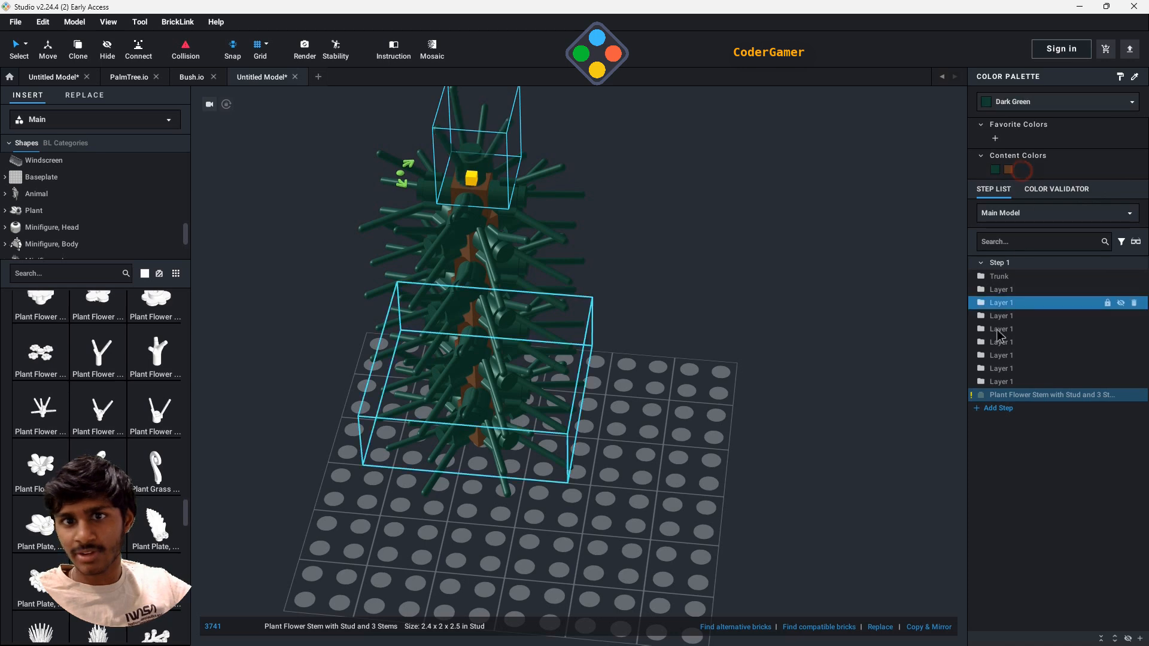
pyautogui.click(710, 356)
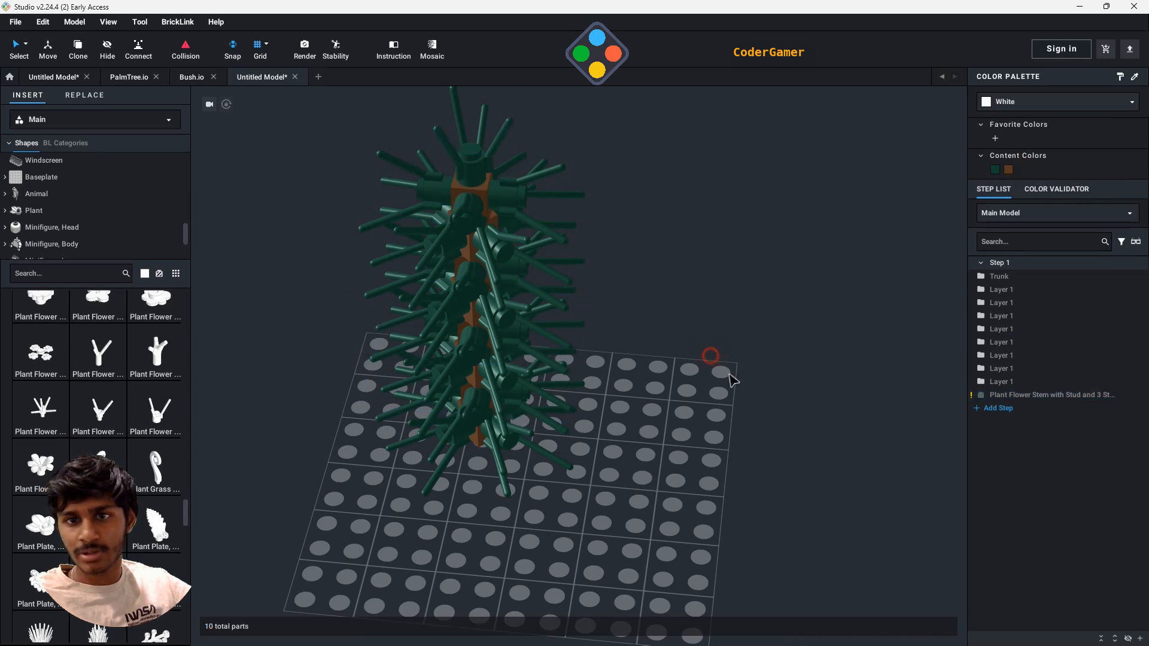
# - Group all eight Layer 1 submodels into a submodel named All Layer 1's
pyautogui.click(1017, 290)
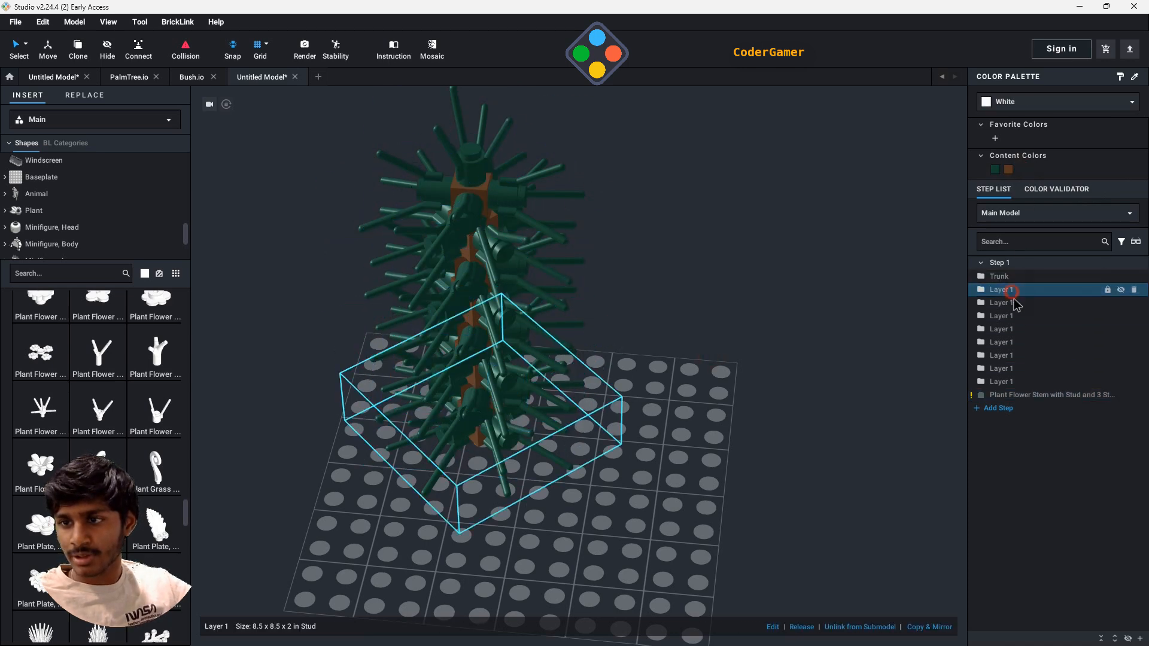
pyautogui.keyDown('shift'); pyautogui.click(1024, 383); pyautogui.keyUp('shift')
pyautogui.rightClick(540, 386)
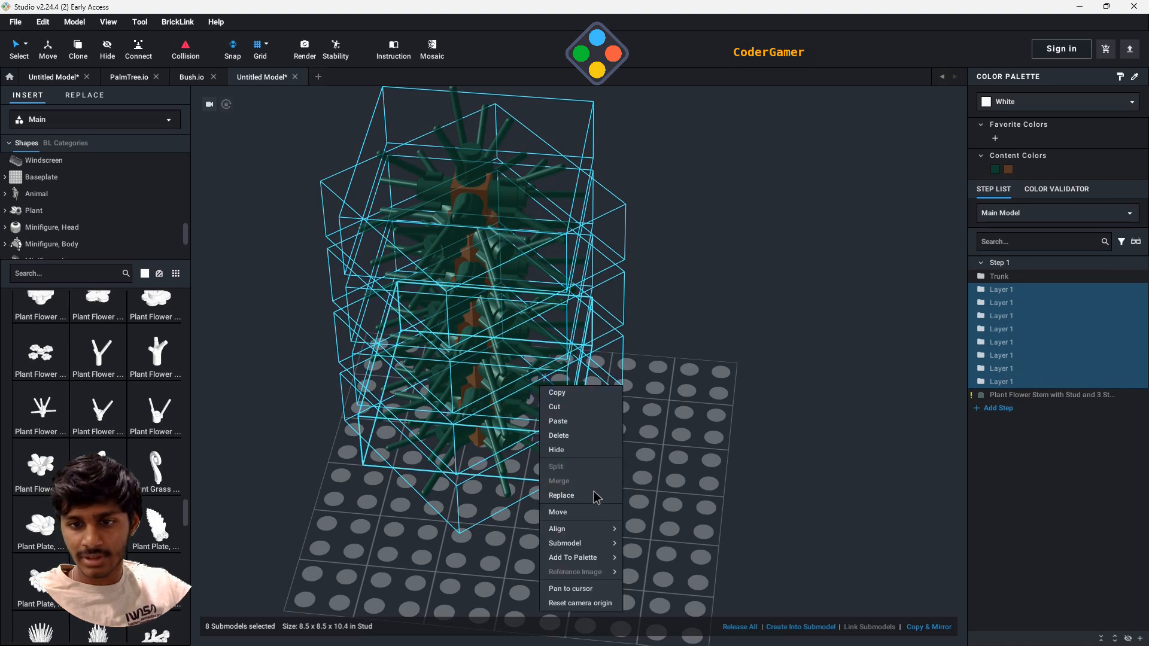
pyautogui.moveTo(604, 544)
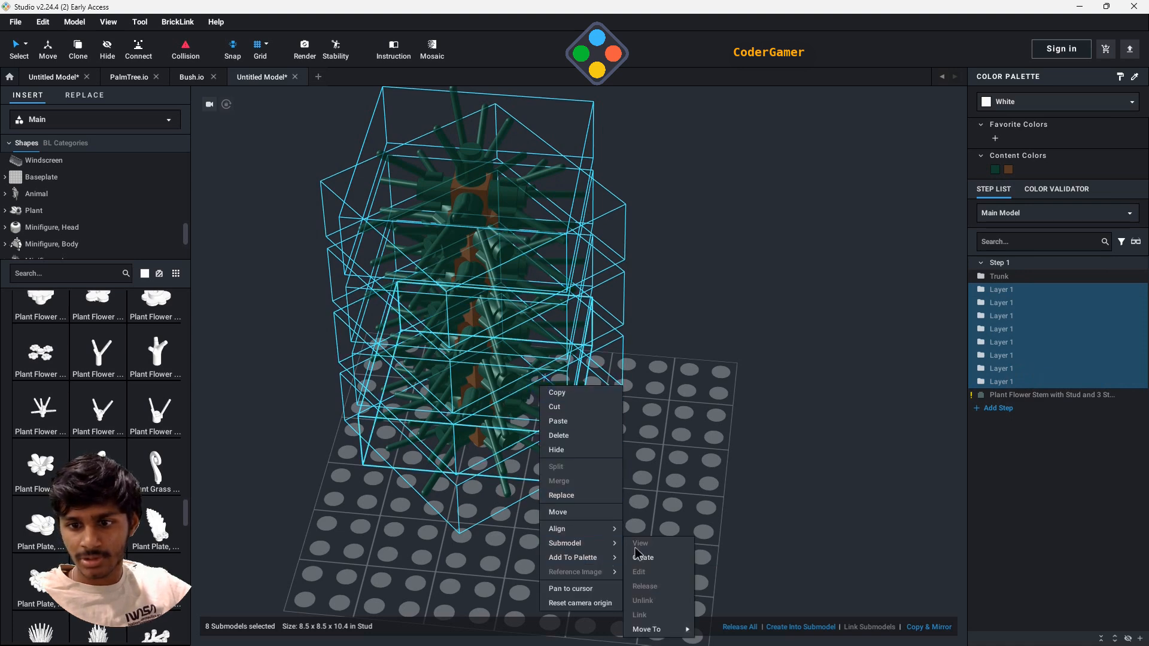
pyautogui.click(641, 558)
pyautogui.write('A')
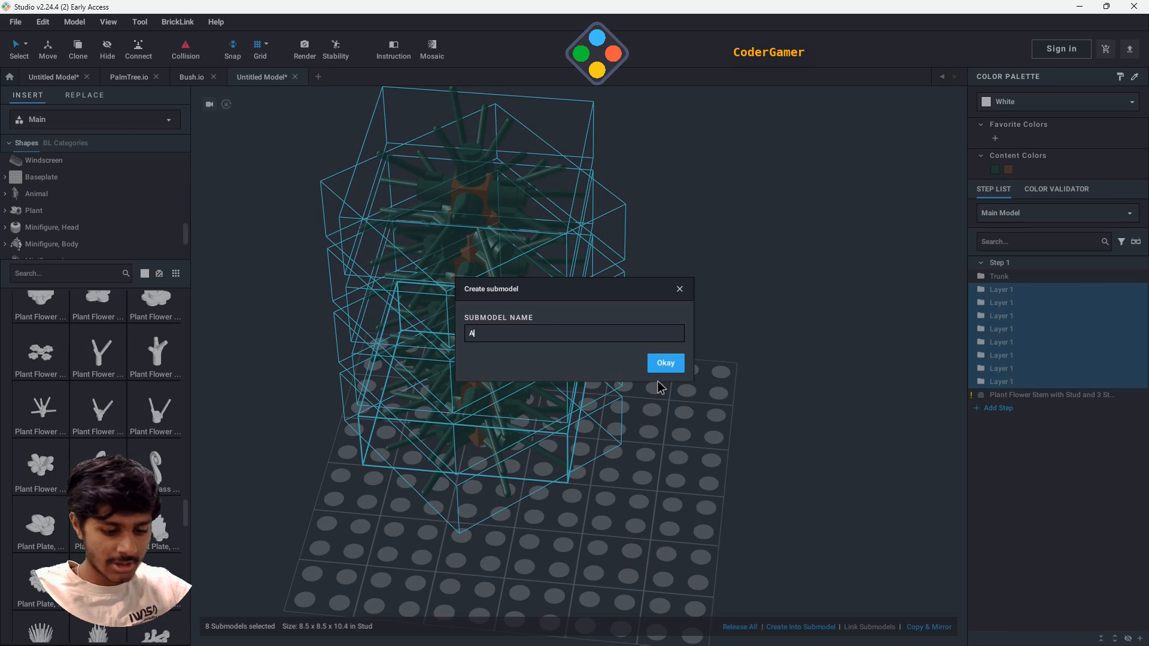
pyautogui.write('ll La')
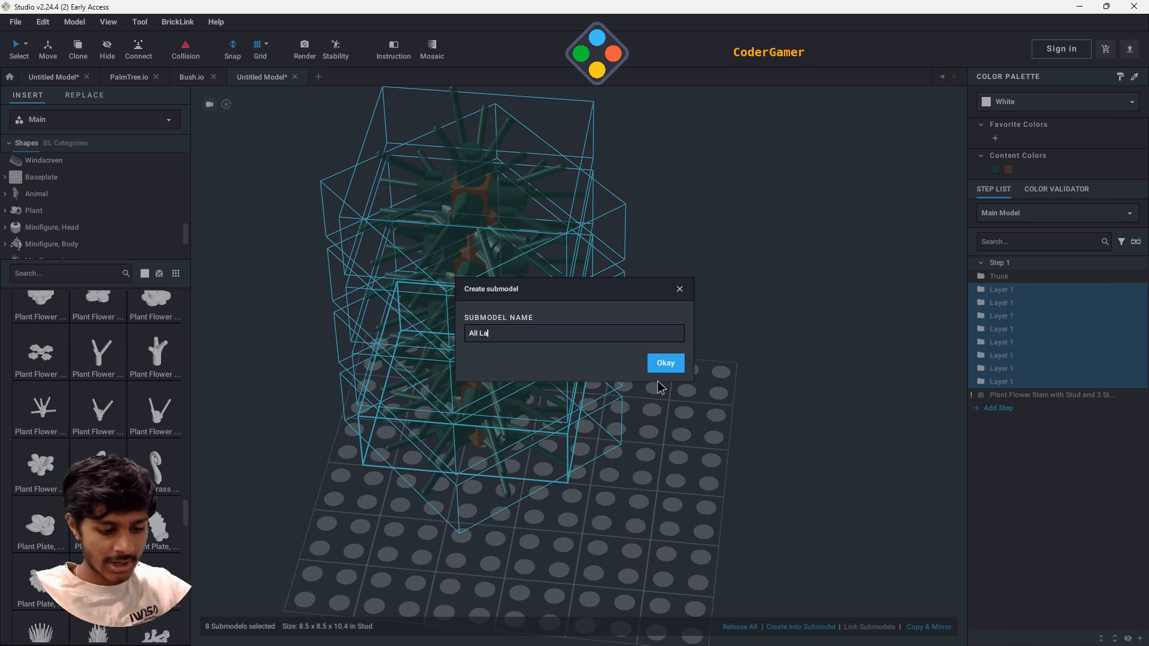
pyautogui.write("yer 1's")
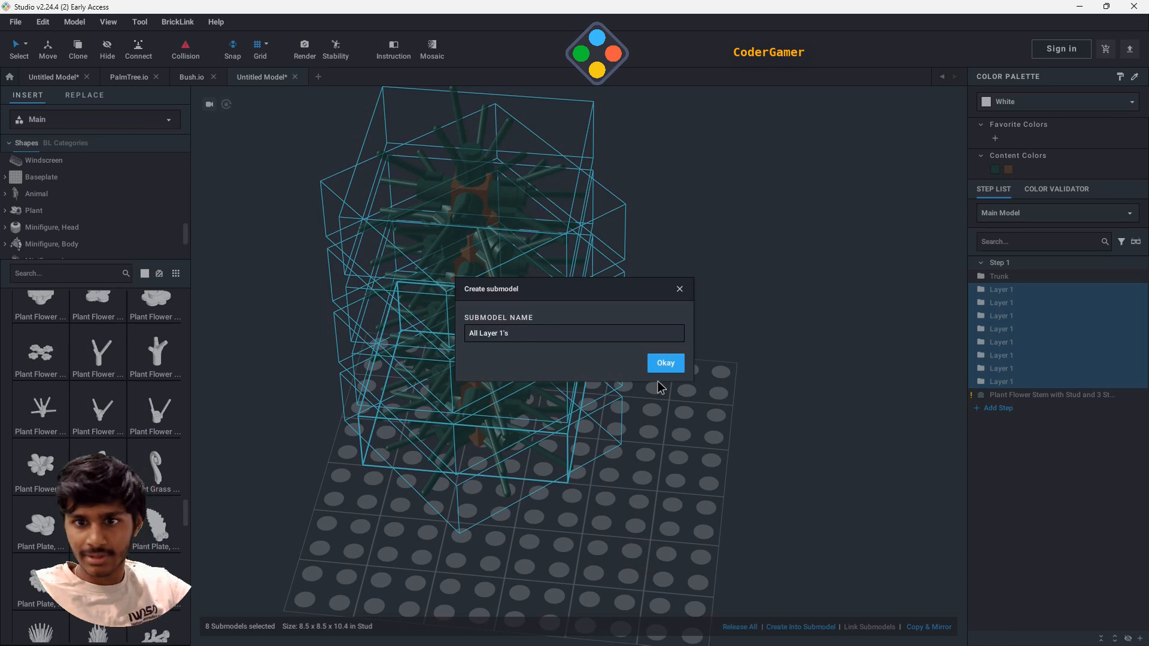
pyautogui.press('Return')
pyautogui.click(744, 389)
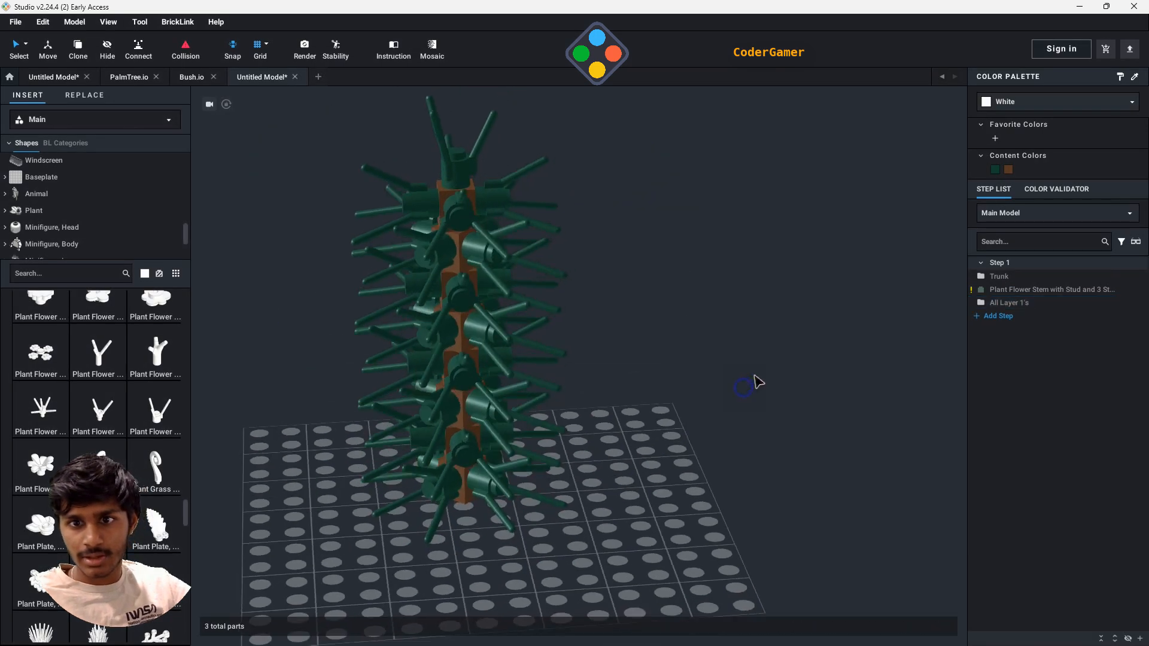
# - Attach a sideways Plant Flower Stem with Stud and 3 Stems to the outer stud of one dark green stem in the lowest layer
pyautogui.moveTo(757, 382); pyautogui.dragTo(587, 383, button='right')
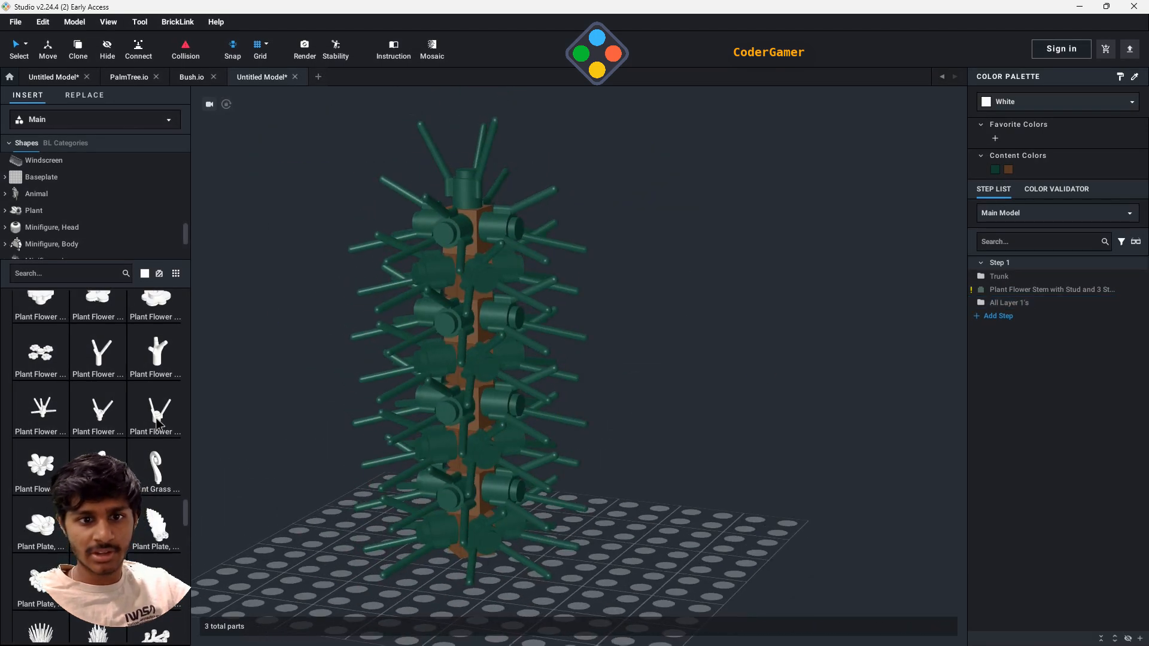
pyautogui.moveTo(158, 422); pyautogui.dragTo(403, 534)
pyautogui.press('Left')
pyautogui.press('Down')
pyautogui.press('Left')
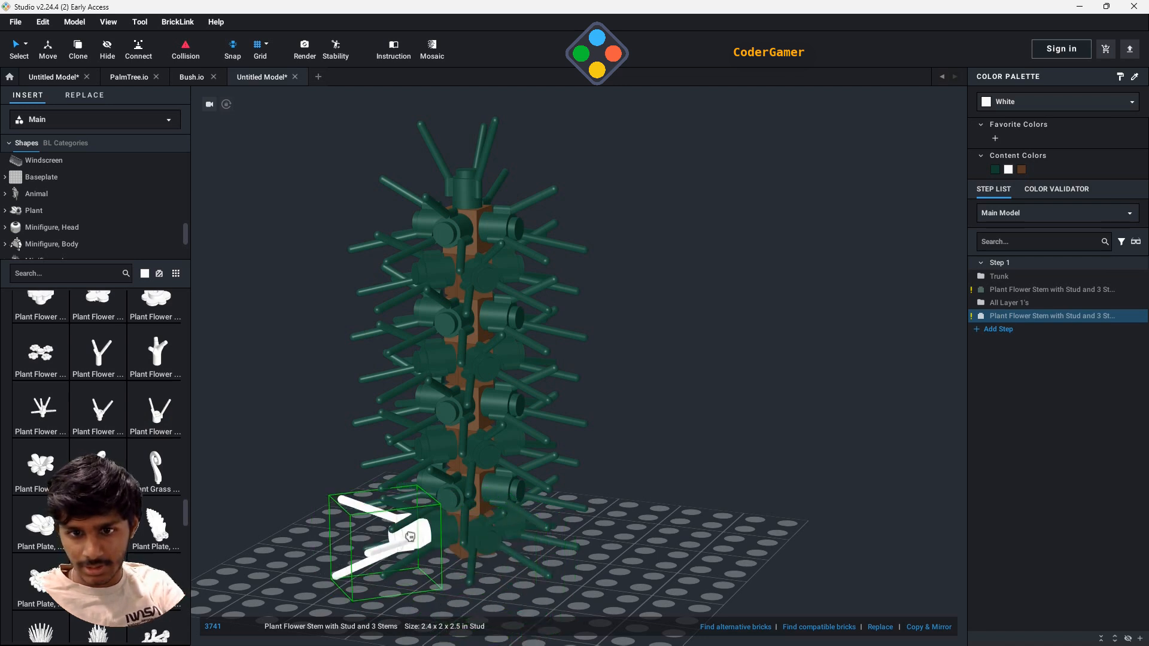
pyautogui.click(411, 537)
# - Copy the white flower stem onto the outer studs of the other three base stems, rotating each copy to face outward
pyautogui.hotkey('ctrl', 'c')
pyautogui.hotkey('ctrl', 'v')
pyautogui.moveTo(568, 584); pyautogui.dragTo(674, 598, button='right')
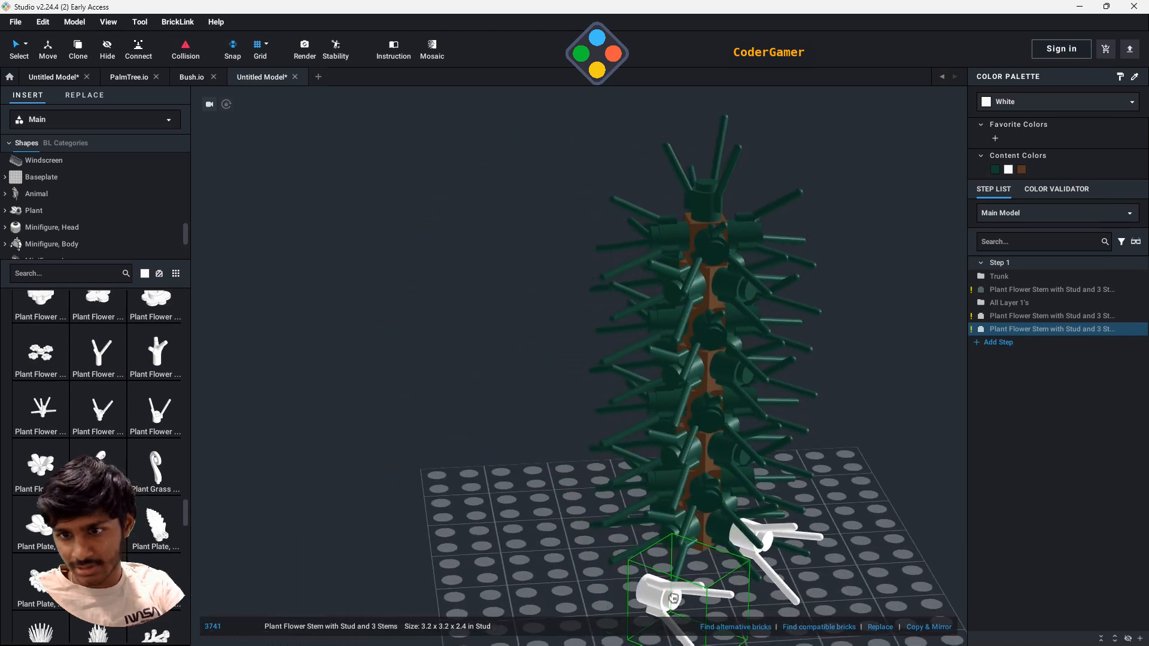
pyautogui.press('Left')
pyautogui.press('Left')
pyautogui.click(668, 554)
pyautogui.hotkey('ctrl', 'c')
pyautogui.hotkey('ctrl', 'v')
pyautogui.moveTo(583, 566); pyautogui.dragTo(691, 564, button='right')
pyautogui.press('Left')
pyautogui.press('Left')
pyautogui.click(521, 484)
pyautogui.hotkey('ctrl', 'c')
pyautogui.hotkey('ctrl', 'v')
pyautogui.press('Left')
pyautogui.press('Left')
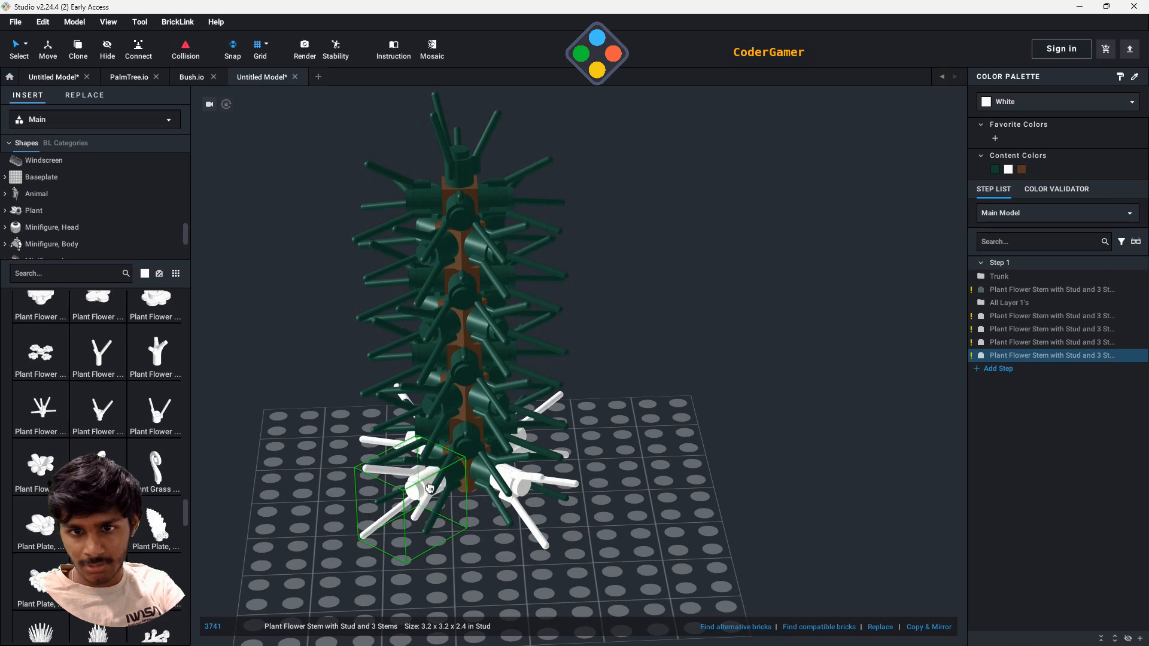
pyautogui.click(430, 488)
# - Select the four white flower stems around the base and recolour them Light Brown
pyautogui.click(1050, 316)
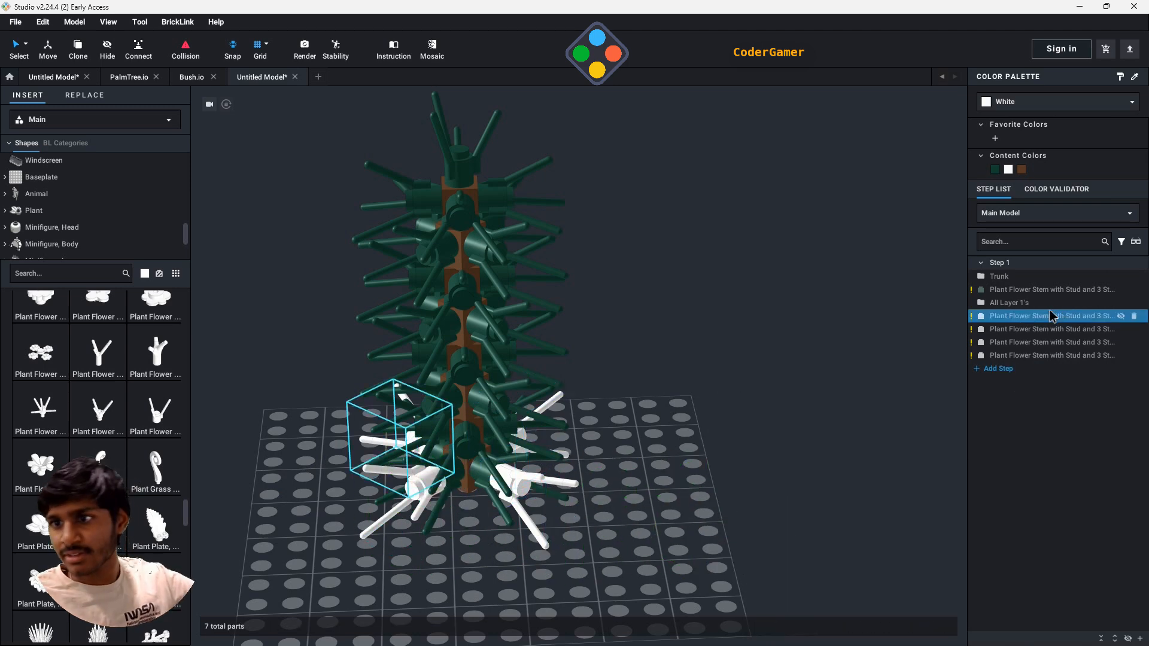
pyautogui.keyDown('ctrl'); pyautogui.click(1042, 355); pyautogui.keyUp('ctrl')
pyautogui.keyDown('shift'); pyautogui.click(1043, 358); pyautogui.keyUp('shift')
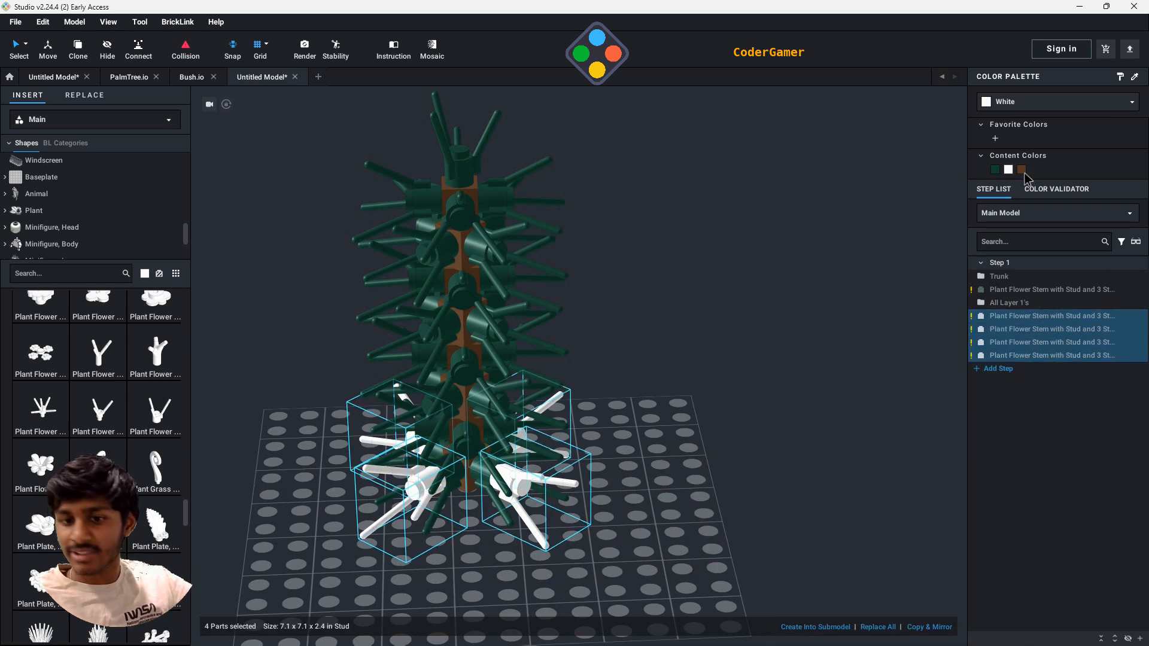
pyautogui.click(1023, 170)
pyautogui.click(1036, 107)
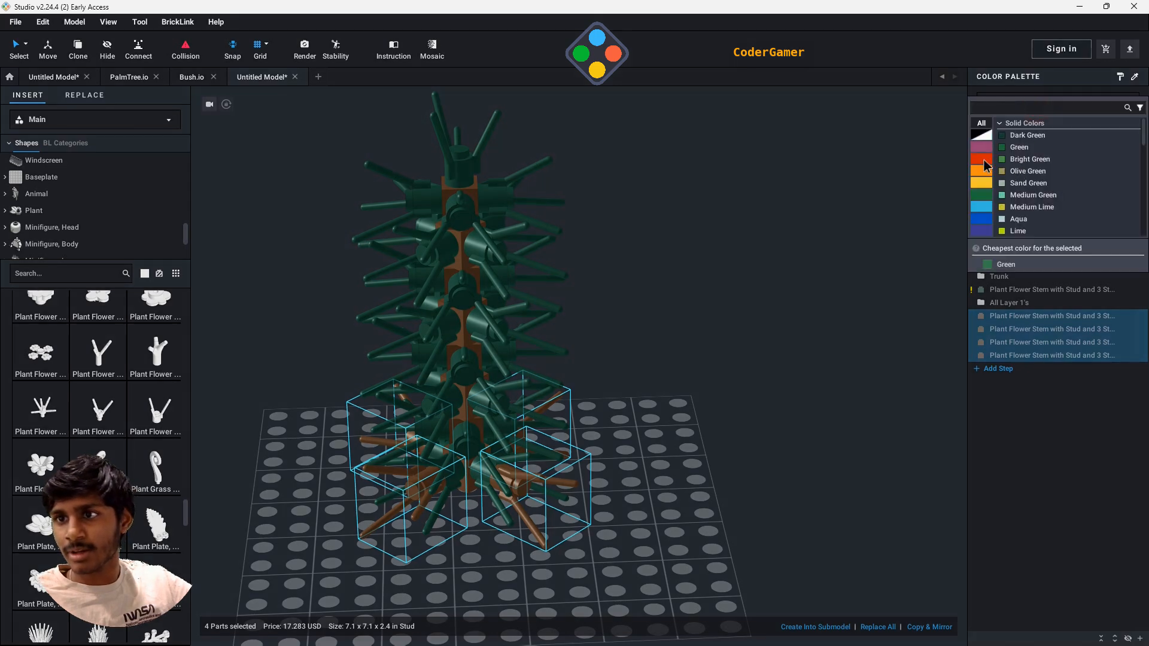
pyautogui.click(984, 172)
pyautogui.click(1044, 172)
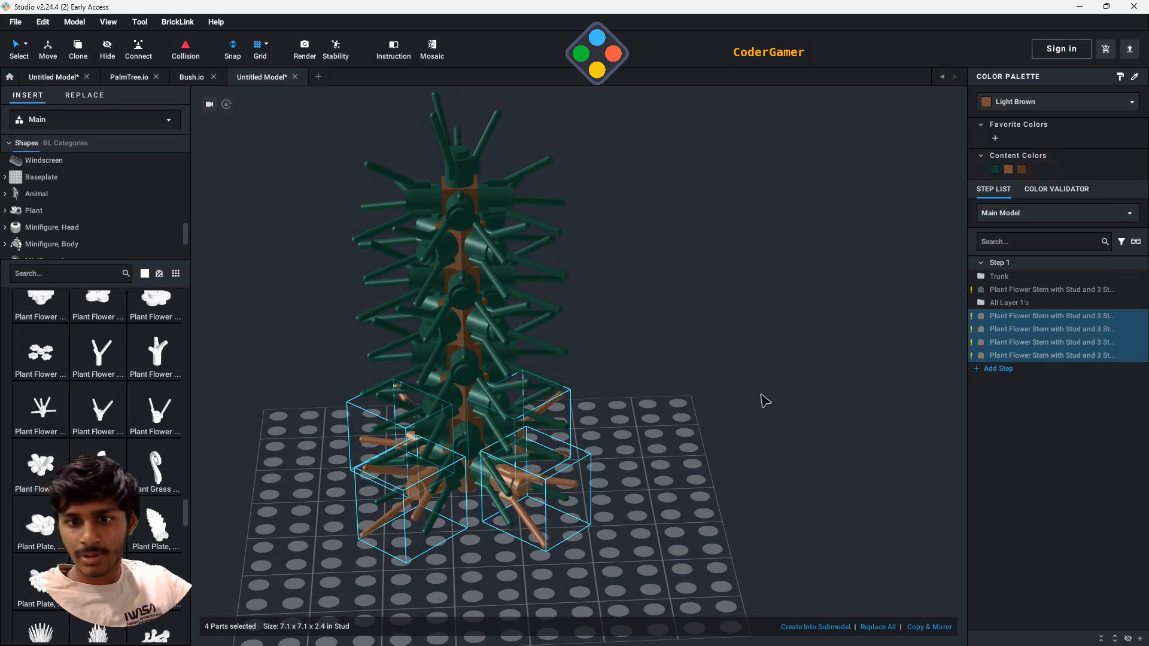
# - Group the four light brown flower stems into a submodel named Layer 2
pyautogui.moveTo(696, 439); pyautogui.dragTo(734, 440, button='right')
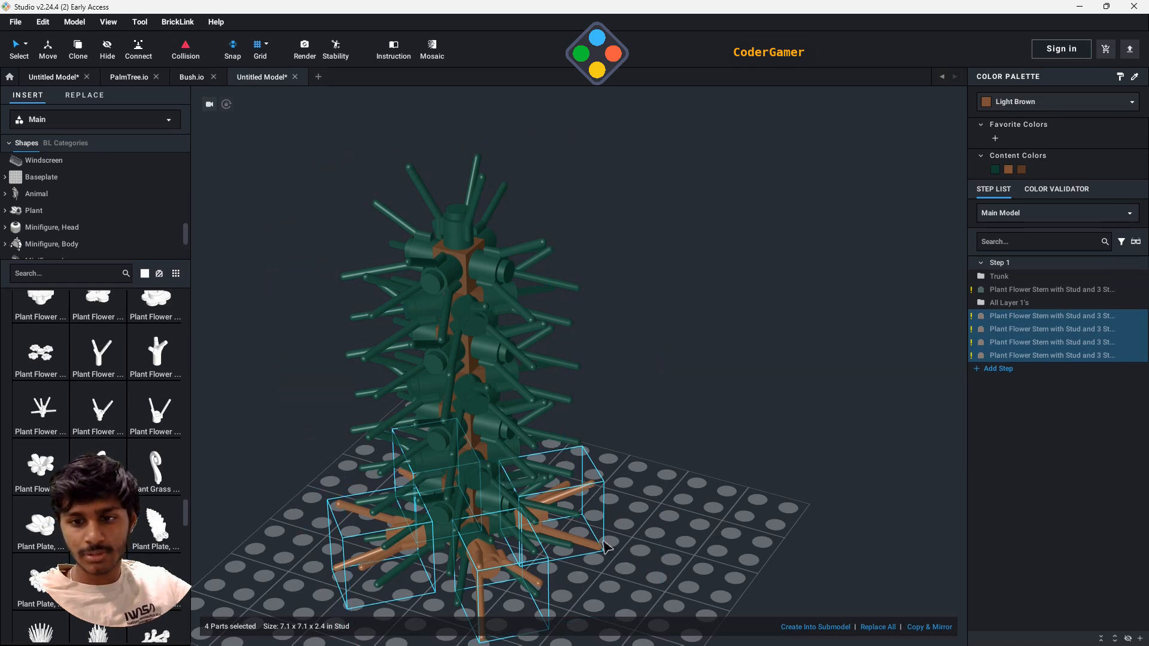
pyautogui.rightClick(589, 521)
pyautogui.moveTo(658, 562)
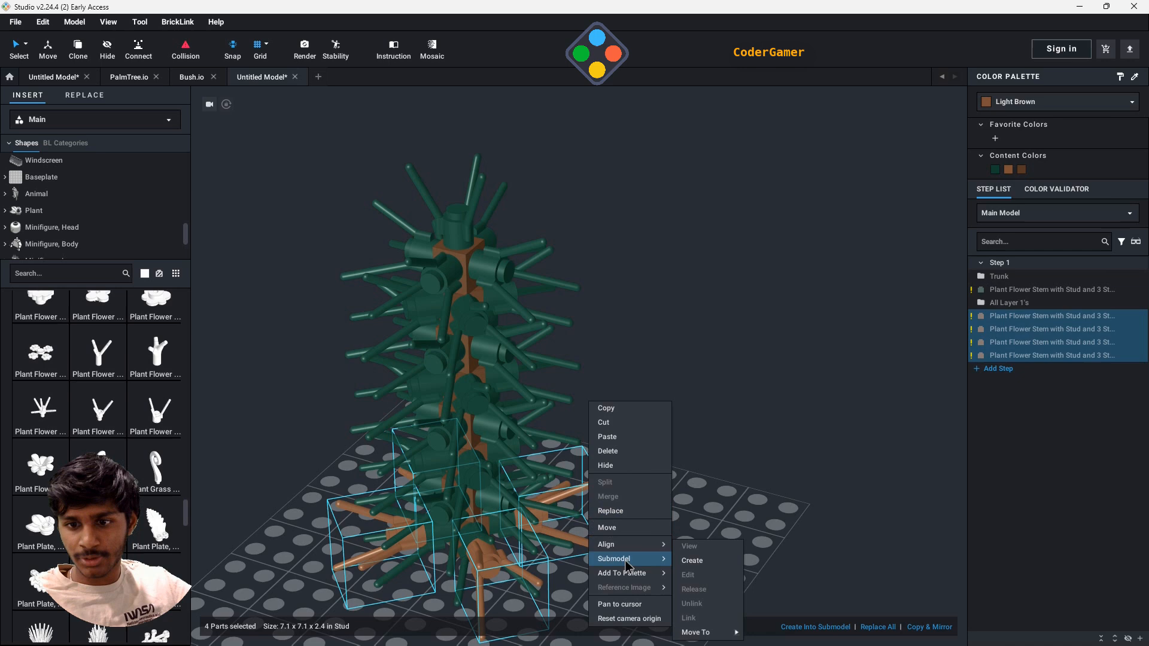
pyautogui.click(694, 565)
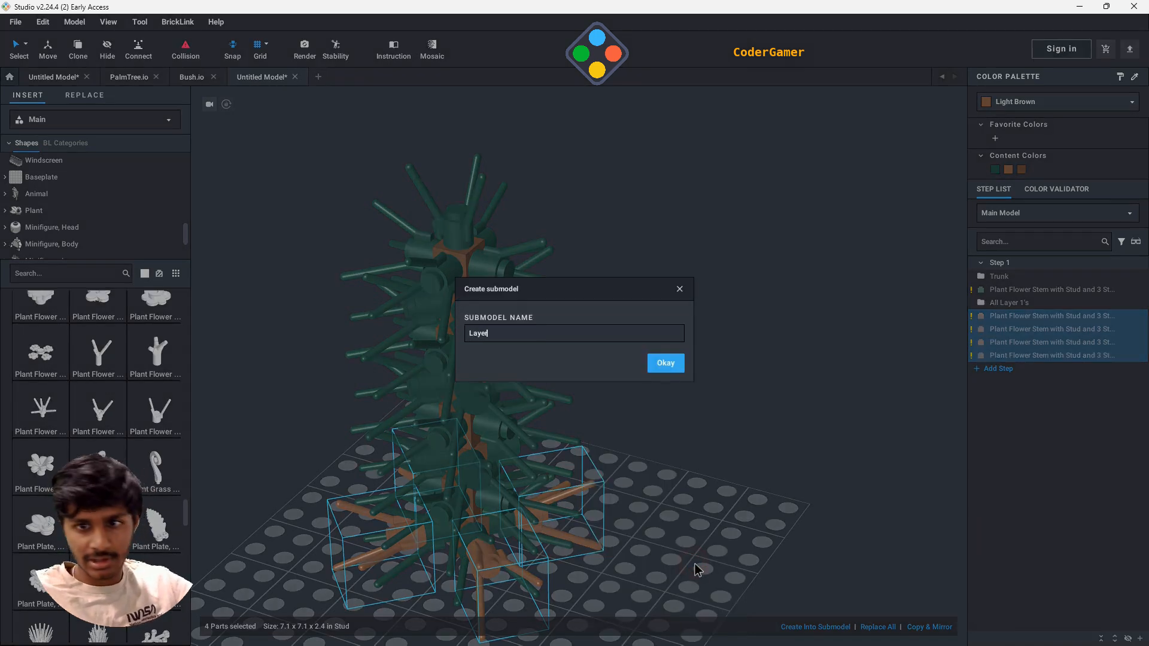
pyautogui.write('Layer 2')
pyautogui.press('Return')
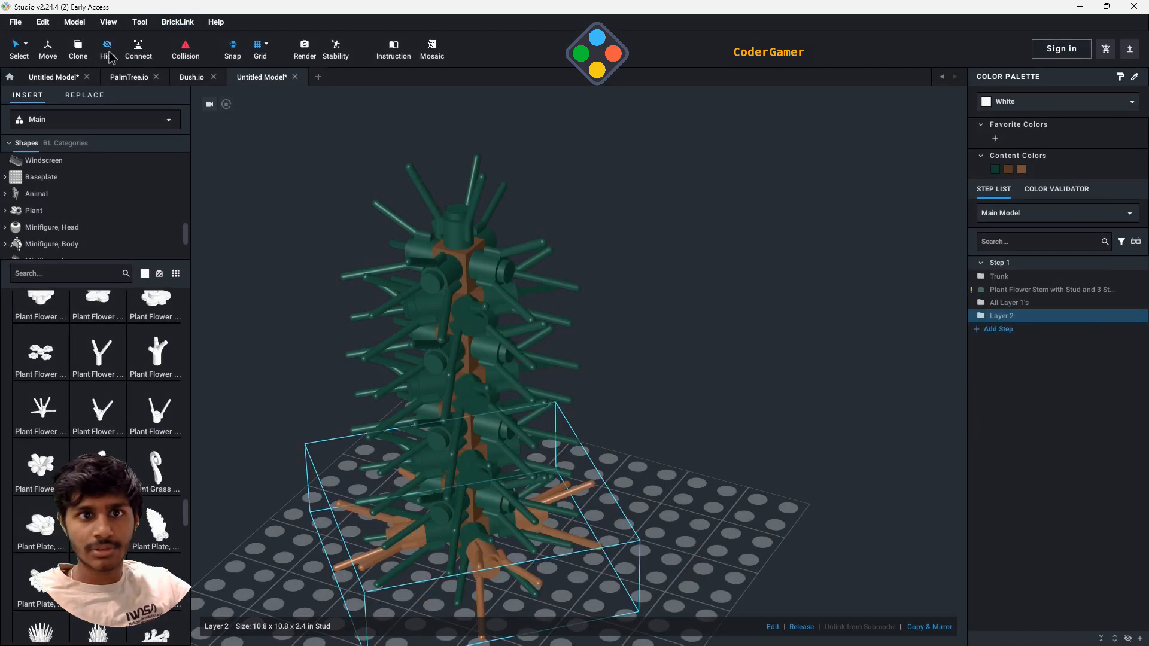
# - Clone the Layer 2 submodel seven times up the tree, attaching one copy to the outer studs of each dark green layer above
pyautogui.click(78, 51)
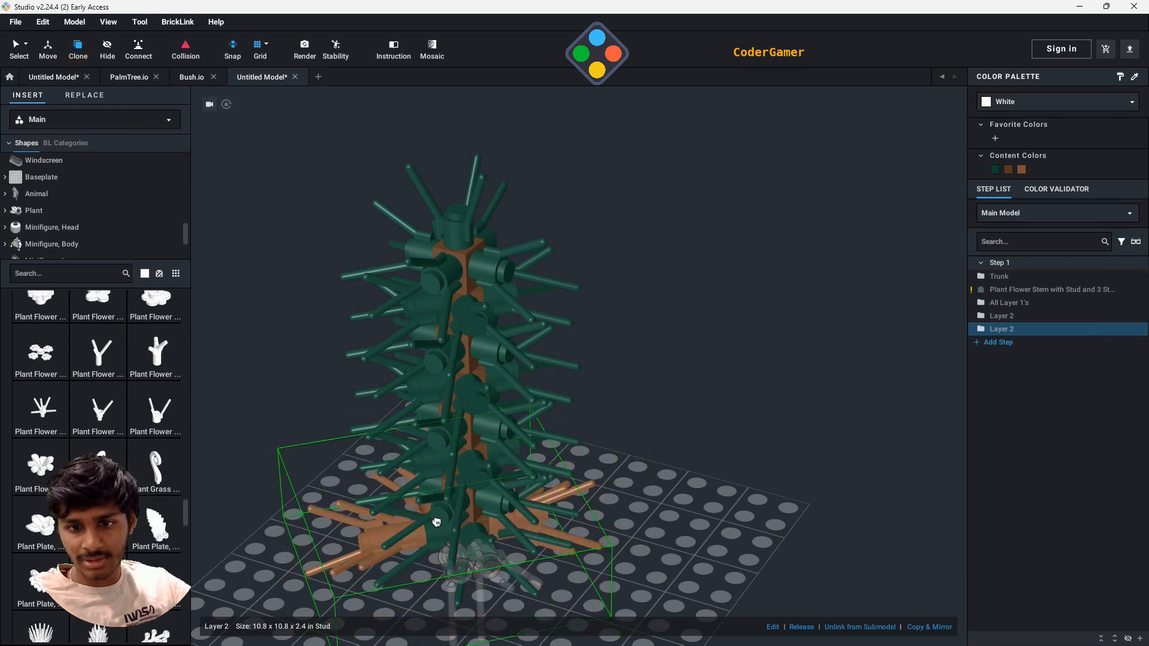
pyautogui.click(471, 489)
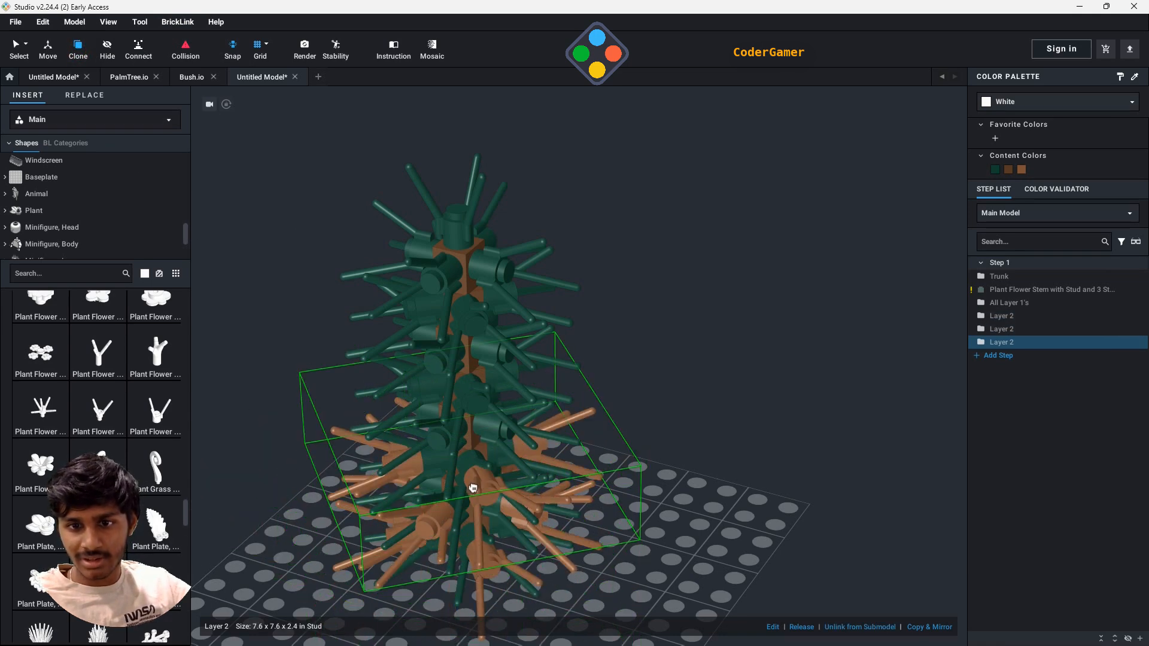
pyautogui.click(471, 485)
pyautogui.click(432, 448)
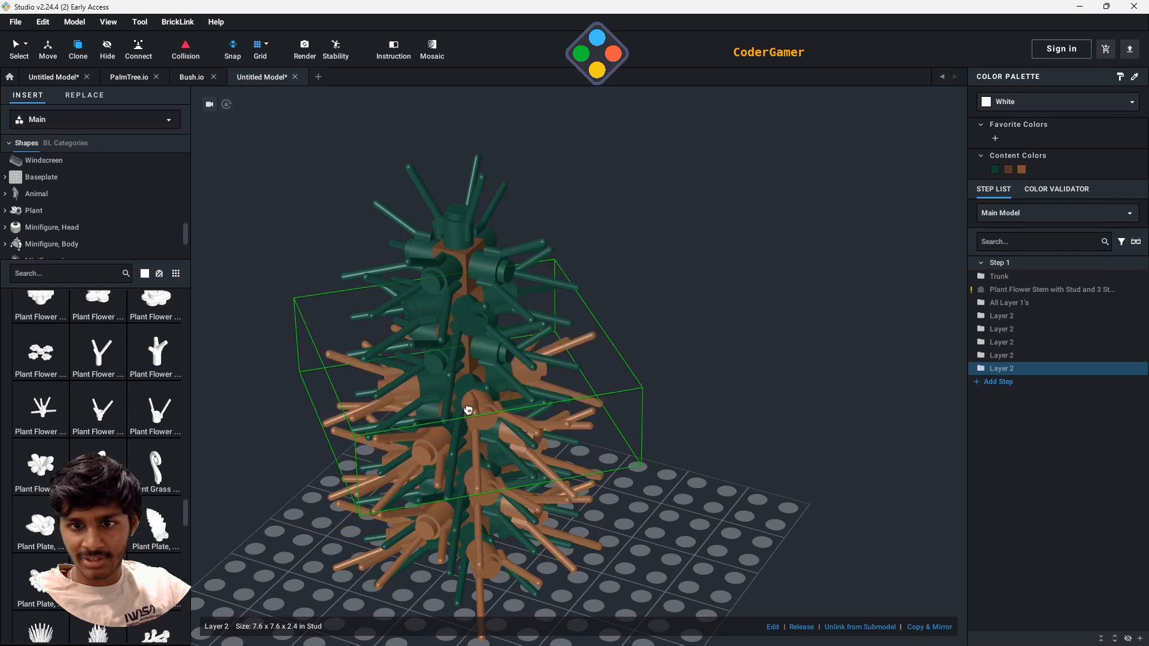
pyautogui.click(458, 398)
pyautogui.click(449, 359)
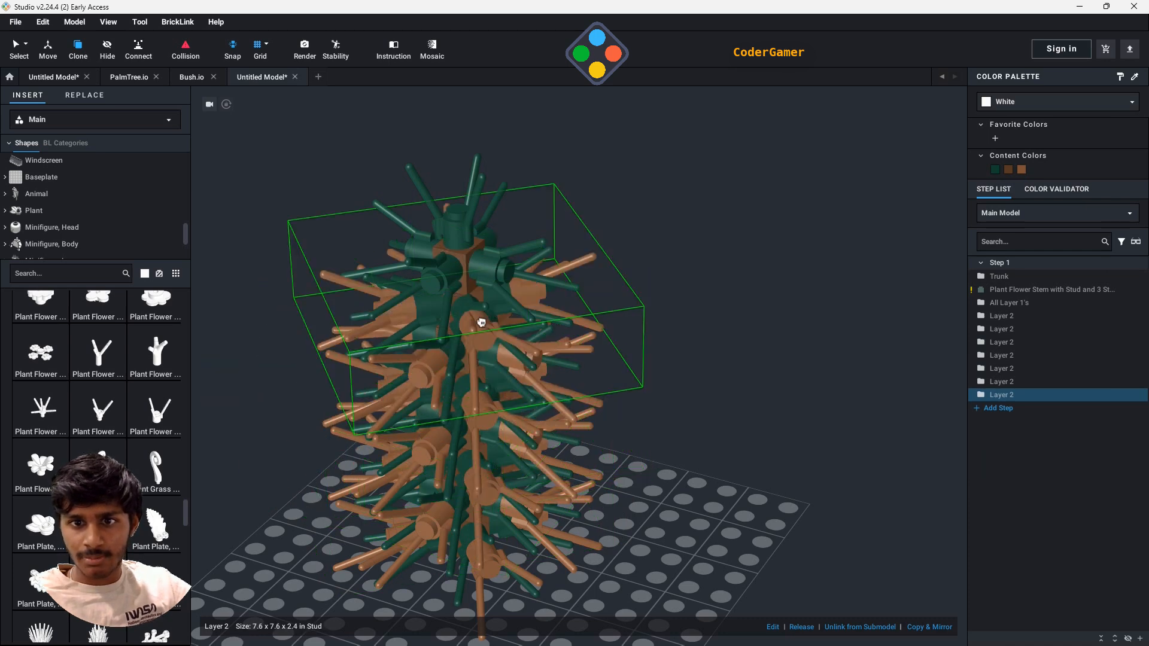
pyautogui.click(481, 322)
pyautogui.click(432, 286)
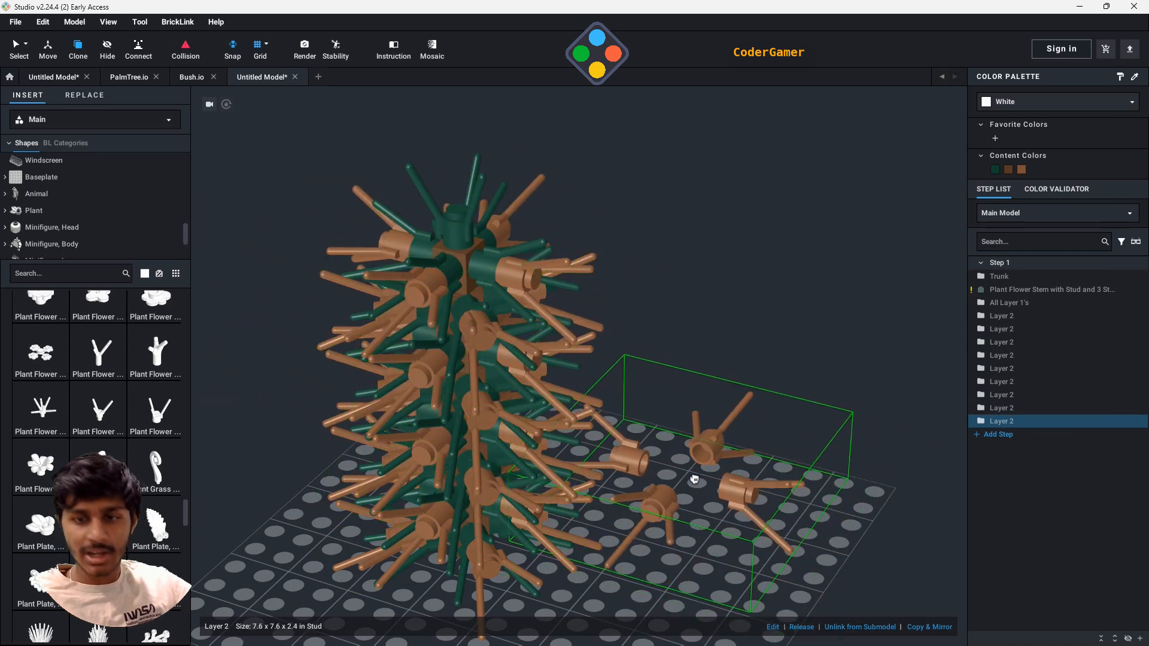
pyautogui.press('Escape')
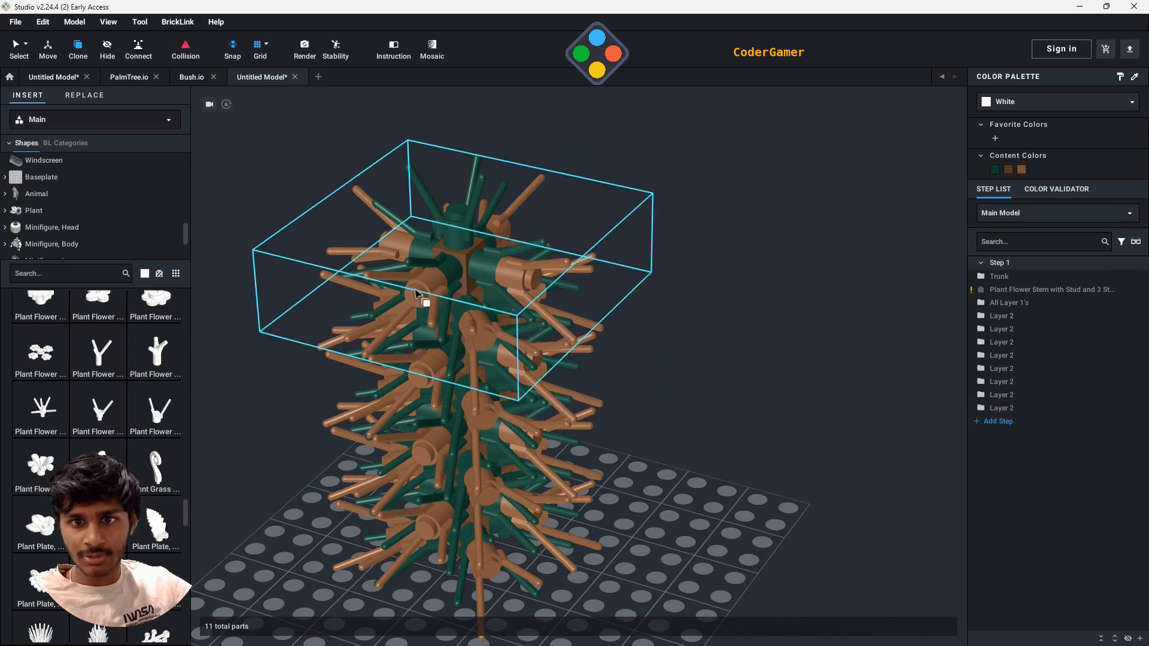
# - Delete the topmost Layer 2 submodel from the tree
pyautogui.click(22, 51)
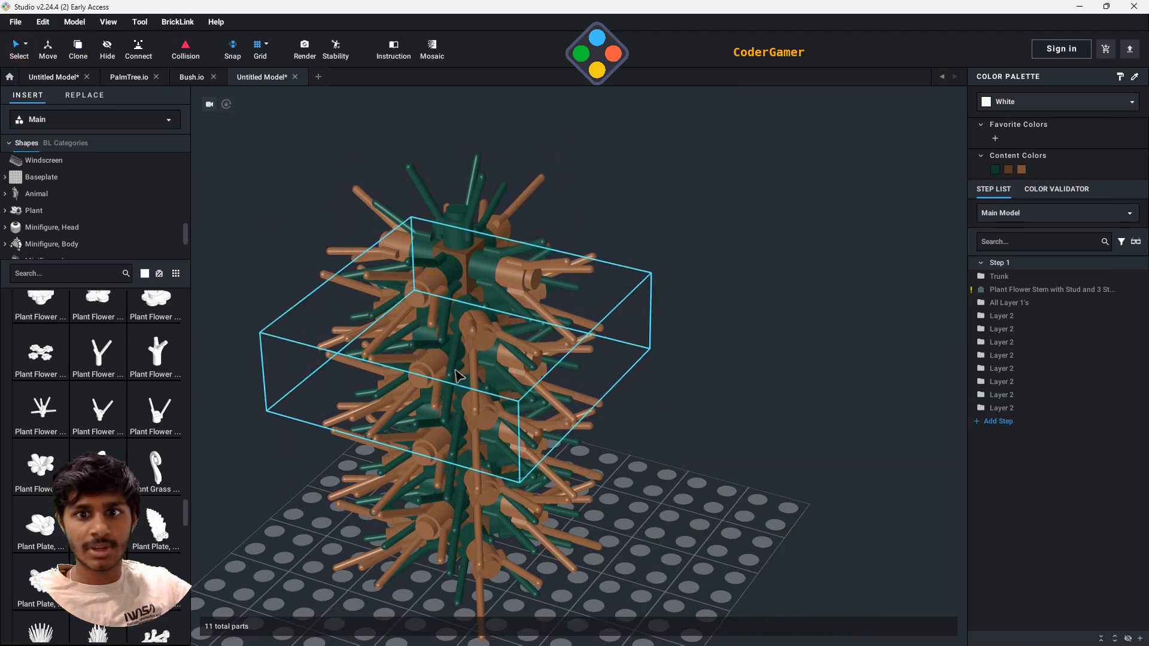
pyautogui.click(430, 306)
pyautogui.press('Delete')
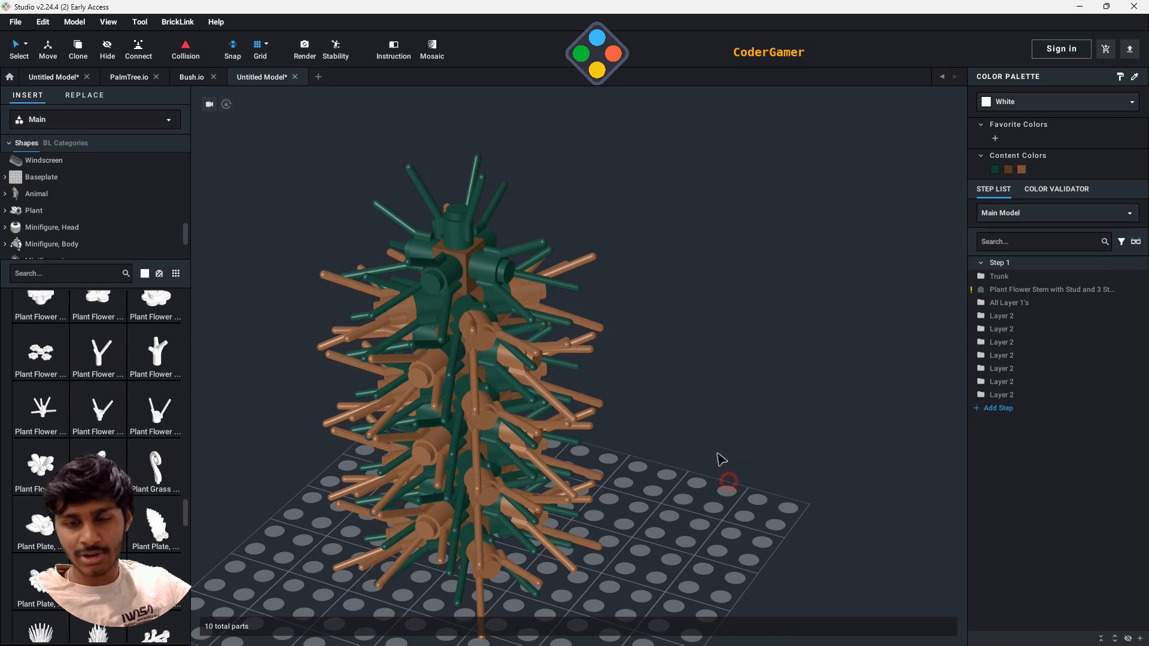
# - Group the seven remaining Layer 2 submodels into a submodel named All Layer 2's
pyautogui.moveTo(643, 578); pyautogui.dragTo(698, 487, button='right')
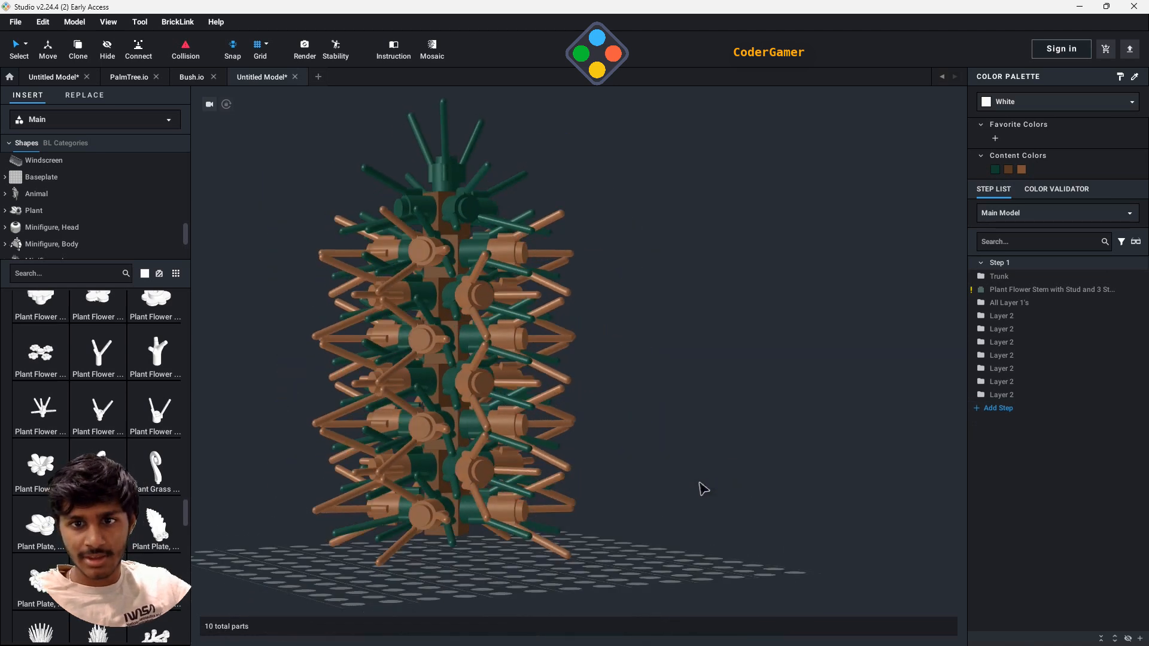
pyautogui.click(1023, 320)
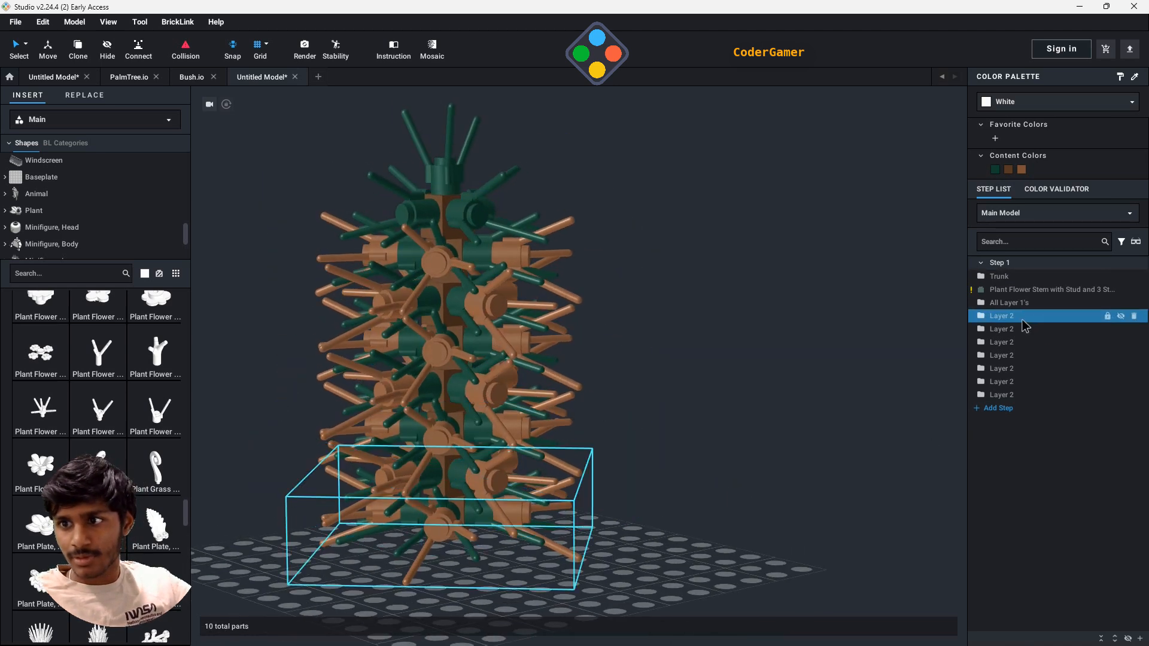
pyautogui.keyDown('shift'); pyautogui.click(1013, 395); pyautogui.keyUp('shift')
pyautogui.rightClick(593, 328)
pyautogui.moveTo(635, 481)
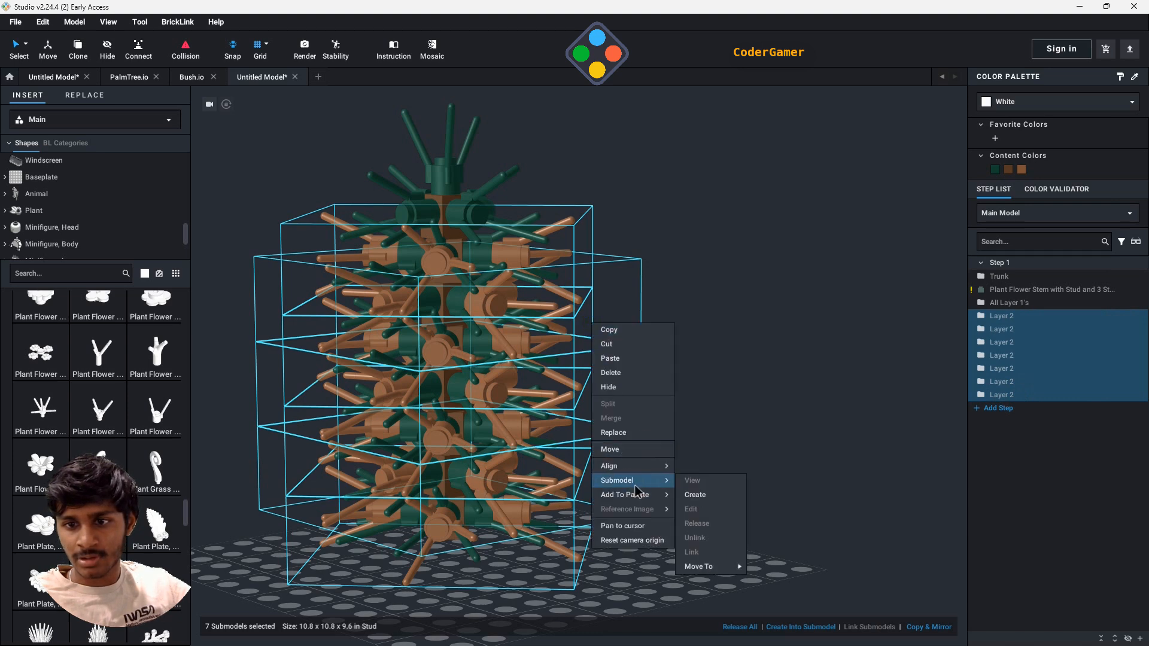
pyautogui.click(694, 494)
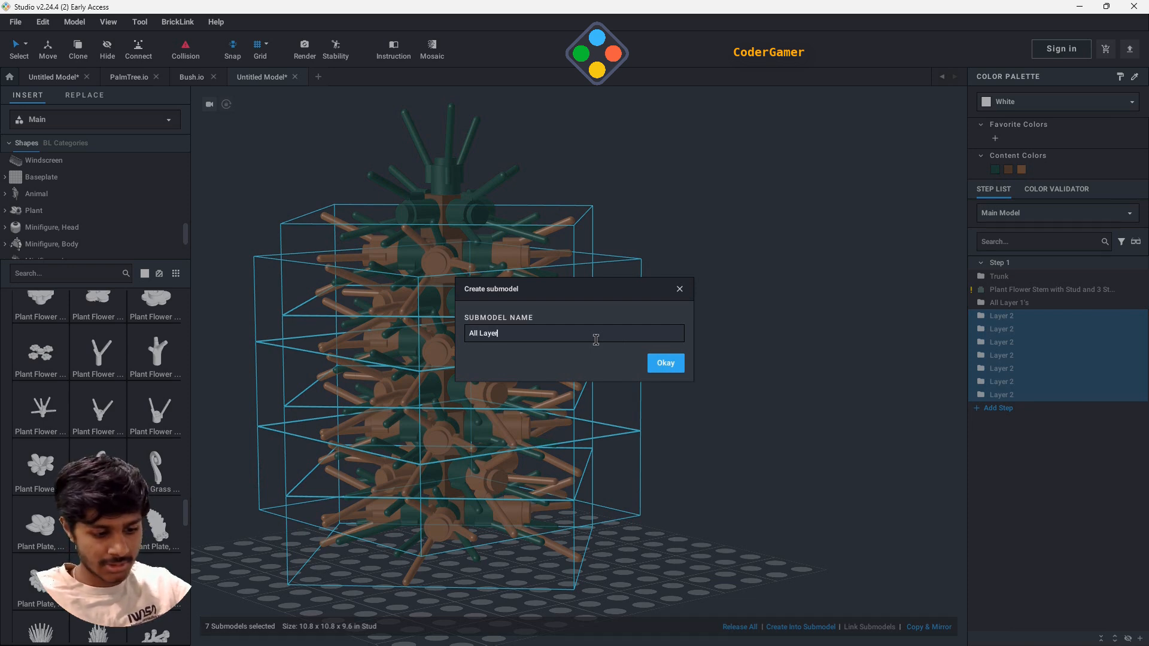
pyautogui.write("All Layer 2's")
pyautogui.press('Return')
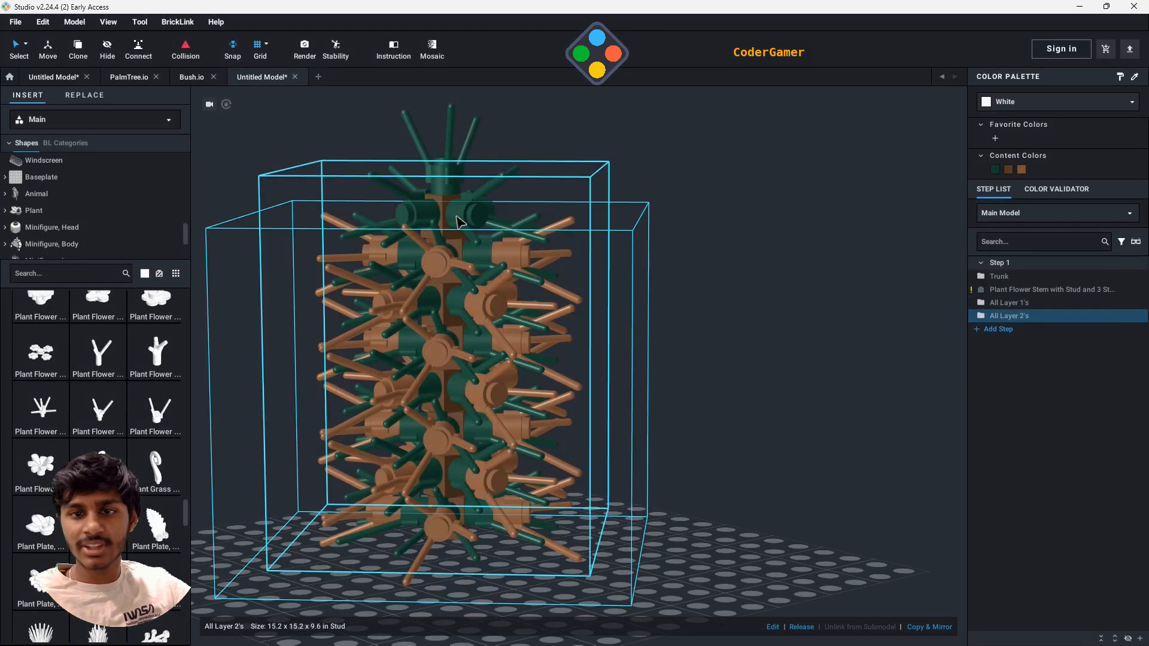
pyautogui.click(739, 330)
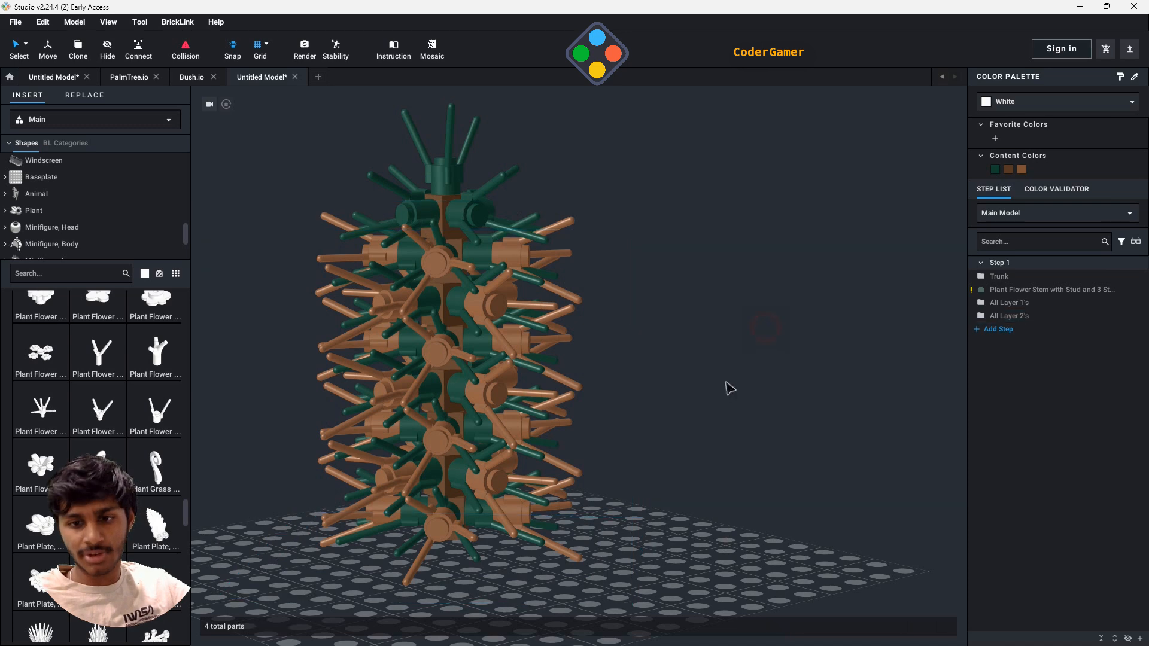
pyautogui.moveTo(726, 387); pyautogui.dragTo(759, 396, button='right')
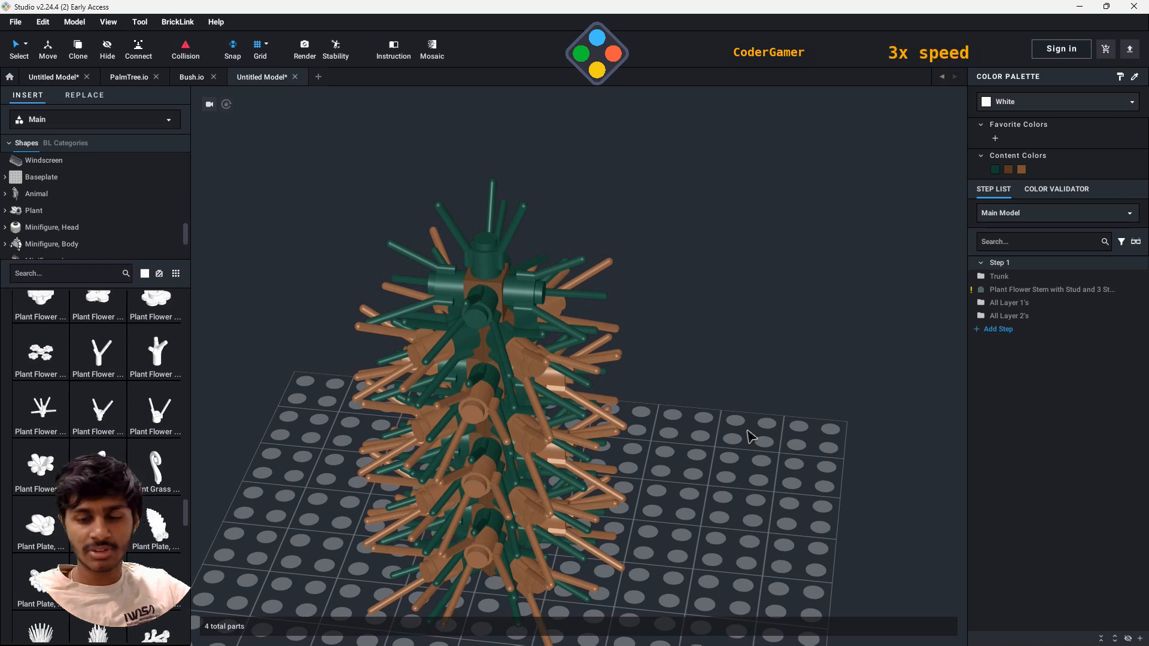
pyautogui.moveTo(751, 437); pyautogui.dragTo(709, 550, button='right')
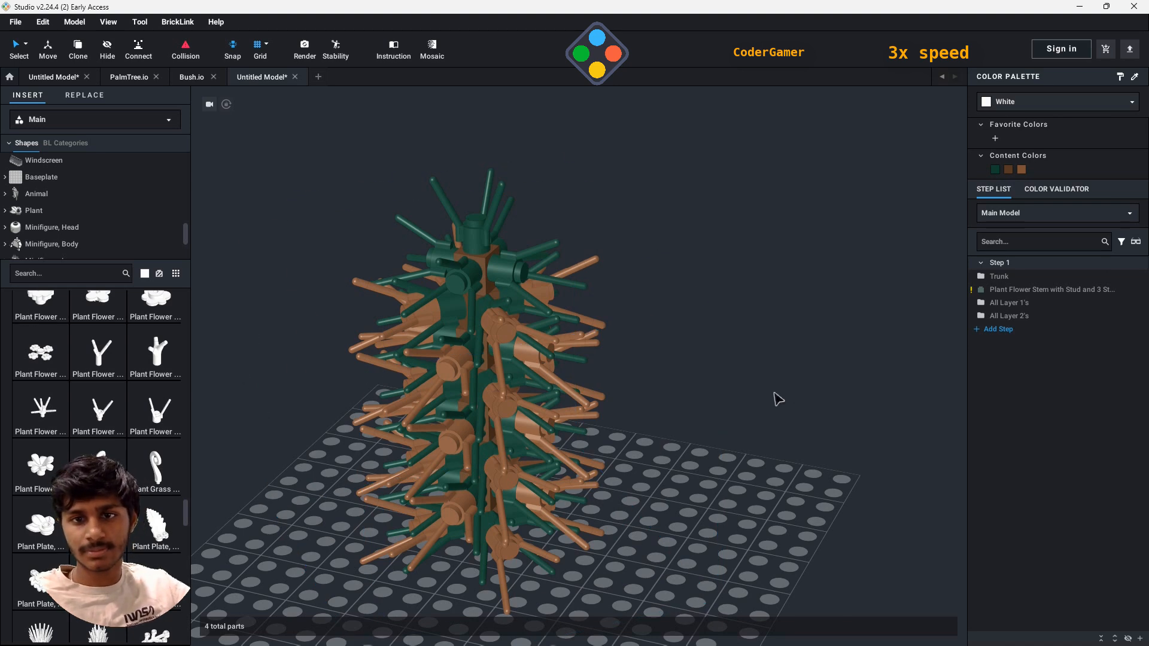
# - Attach four Plant Flower Stem with Stud and 3 Stems parts to the outer studs of the lowest light brown layer
pyautogui.moveTo(778, 400); pyautogui.dragTo(256, 330, button='right')
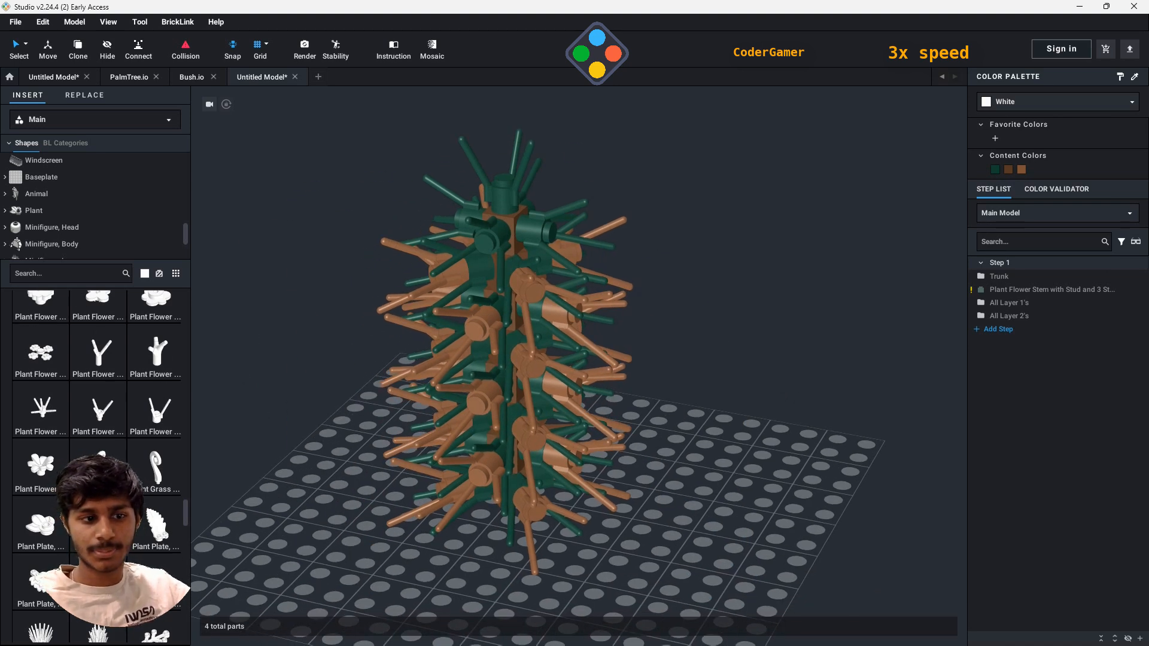
pyautogui.click(159, 419)
pyautogui.click(430, 501)
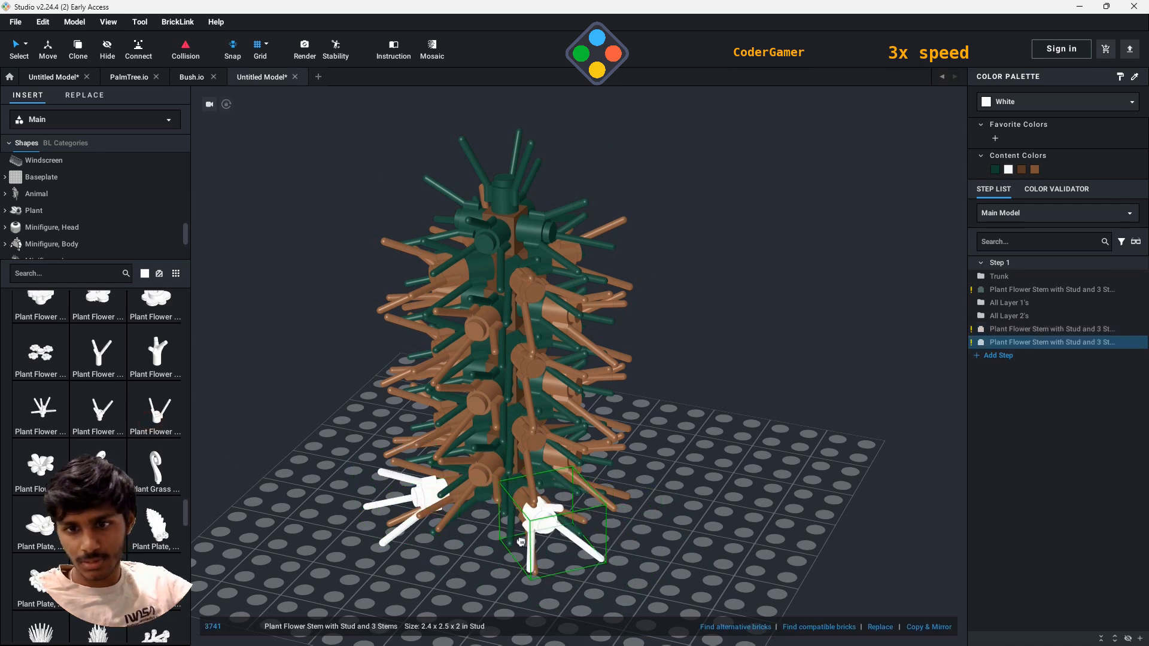
pyautogui.click(535, 526)
pyautogui.moveTo(733, 512); pyautogui.dragTo(756, 434, button='right')
pyautogui.click(564, 398)
pyautogui.click(757, 500)
pyautogui.press('Escape')
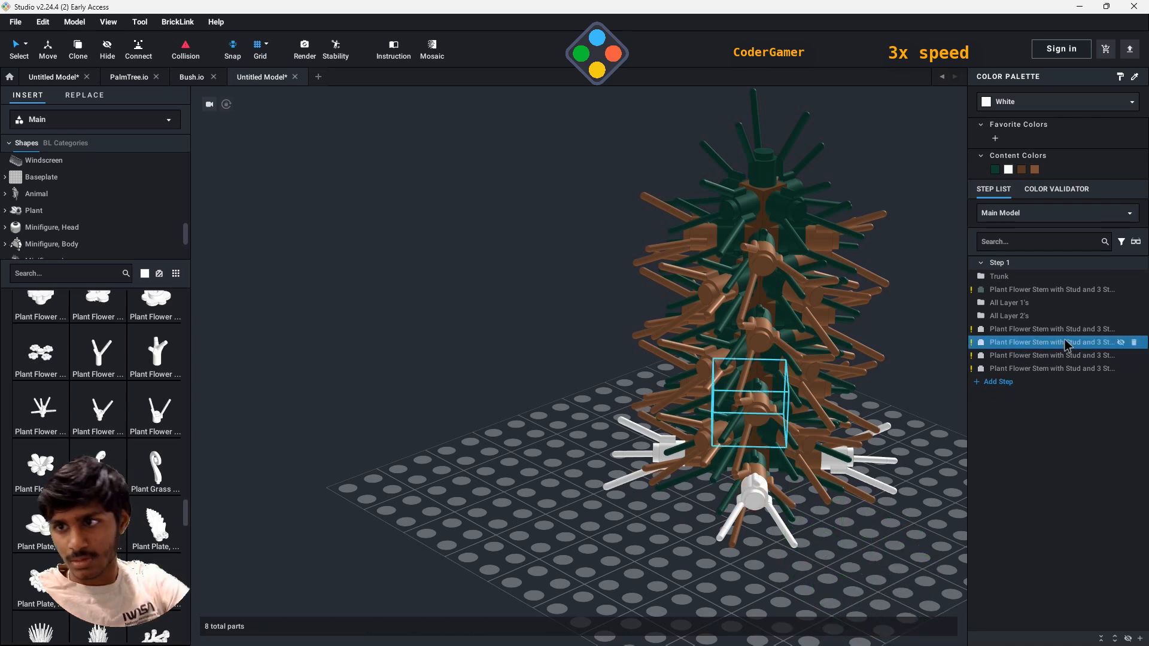
# - Recolor the four new white flower stems at the tree's base to Green
pyautogui.click(1049, 331)
pyautogui.keyDown('shift'); pyautogui.click(1035, 367); pyautogui.keyUp('shift')
pyautogui.click(1025, 103)
pyautogui.scroll(-8, 1018, 147)
pyautogui.click(1019, 148)
pyautogui.click(898, 245)
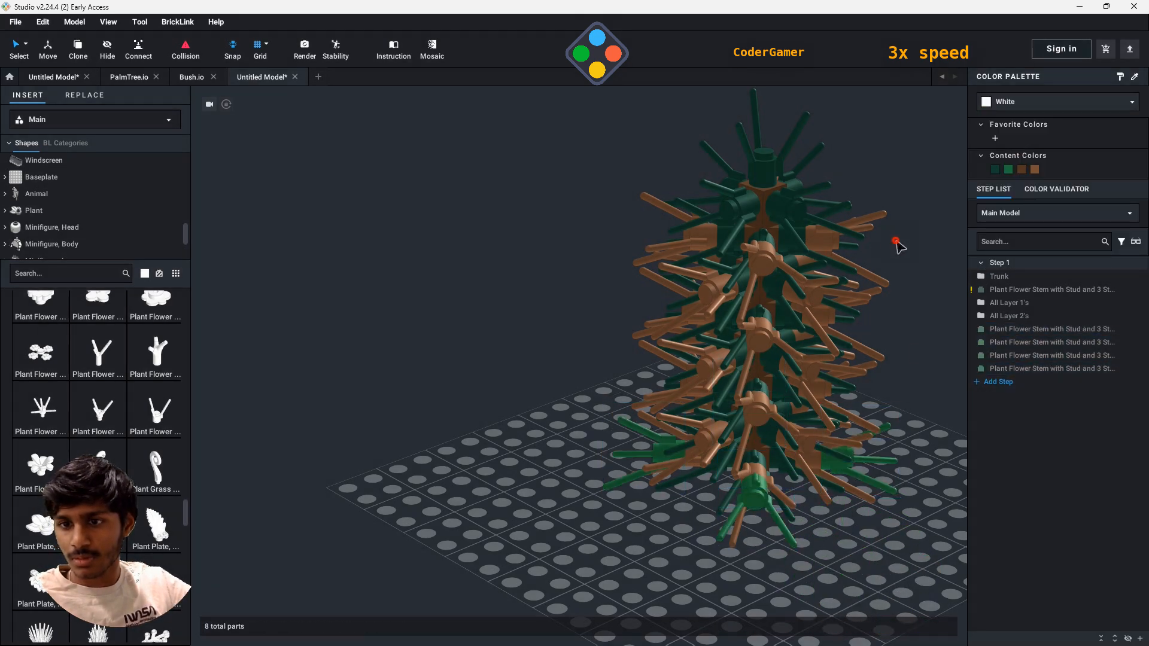
# - Group the four green flower stems at the base into a submodel named Layer 3
pyautogui.click(1016, 330)
pyautogui.keyDown('shift'); pyautogui.click(1013, 368); pyautogui.keyUp('shift')
pyautogui.rightClick(751, 532)
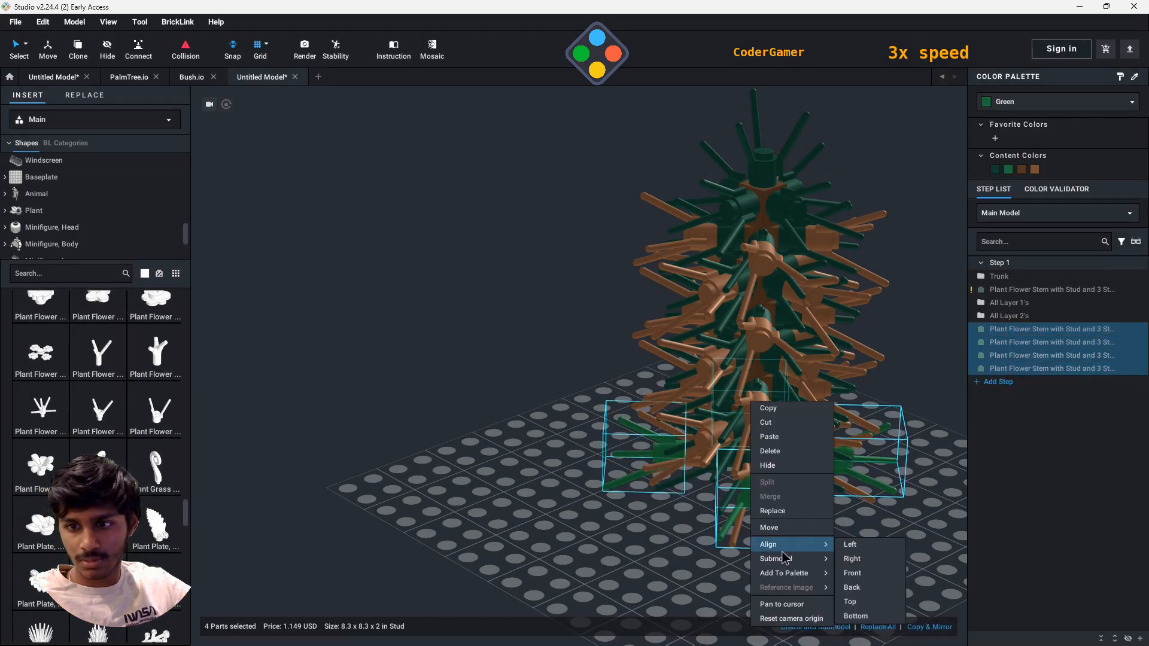
pyautogui.click(861, 564)
pyautogui.write('Layer 3')
pyautogui.press('Return')
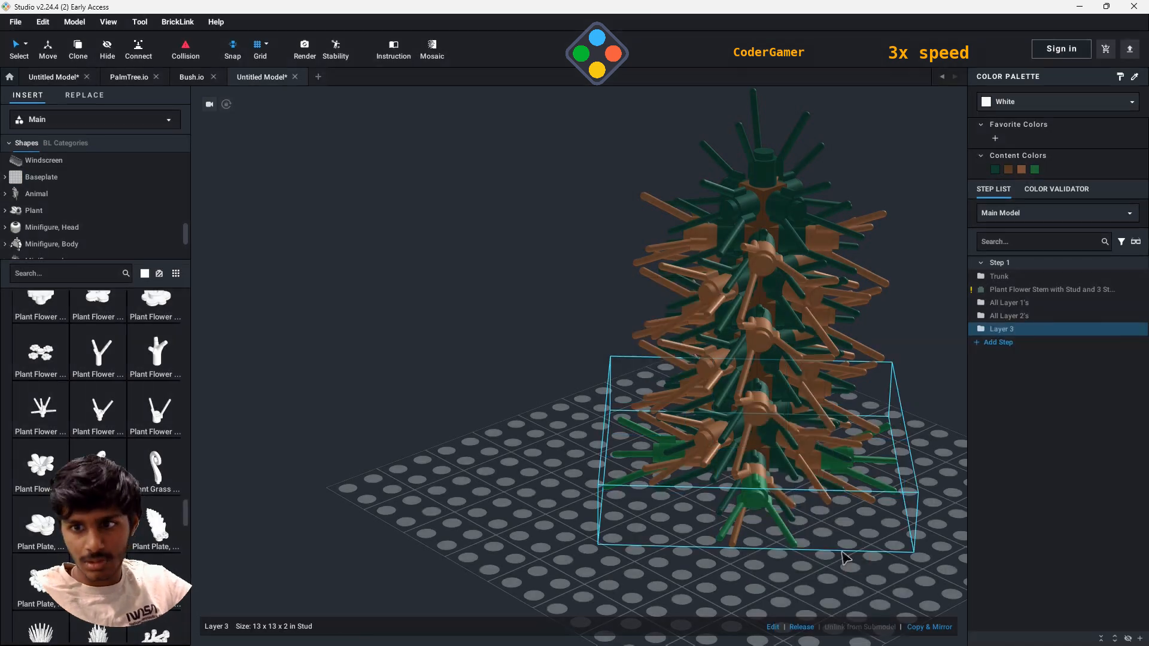
# - Clone the Layer 3 submodel five times up the tree, attaching each copy to the outer studs of a light brown layer
pyautogui.click(85, 51)
pyautogui.click(716, 437)
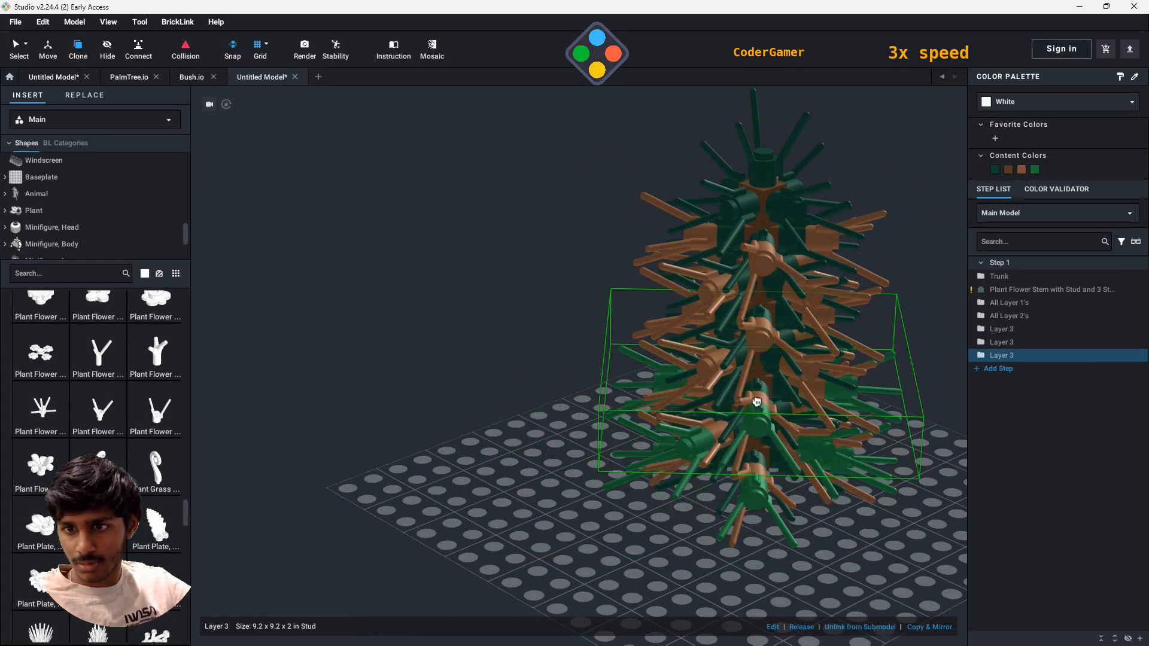
pyautogui.click(757, 402)
pyautogui.click(712, 362)
pyautogui.click(759, 396)
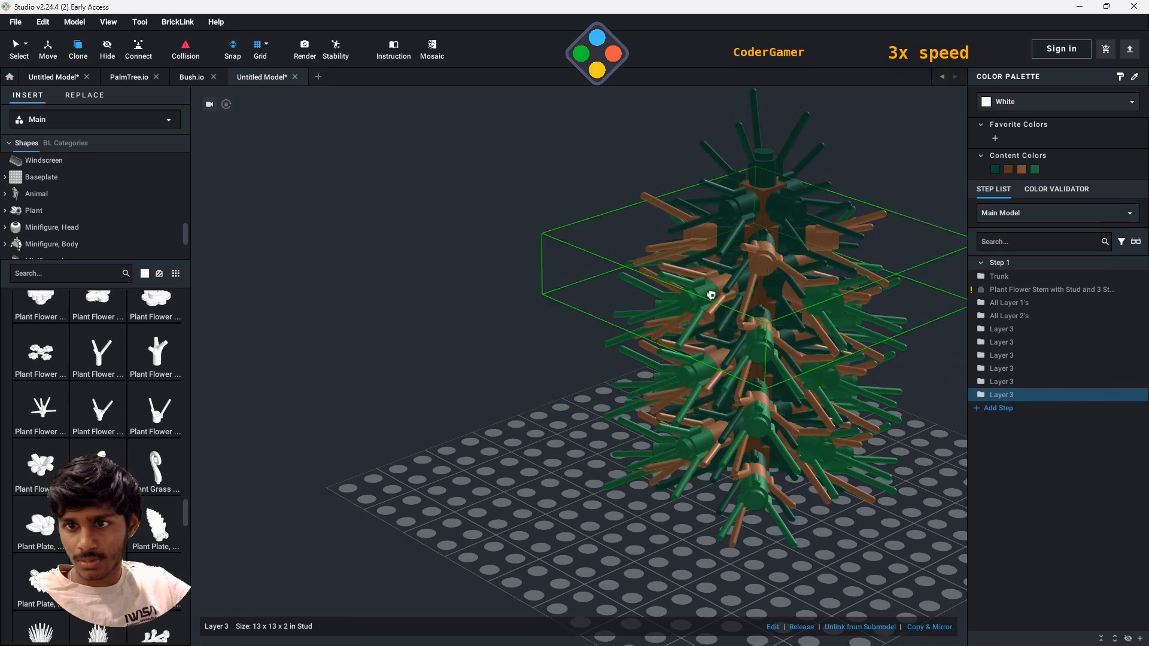
pyautogui.click(712, 300)
pyautogui.press('Escape')
# - Group the six Layer 3 submodels into a submodel named All Layer 3's
pyautogui.moveTo(413, 504)
pyautogui.mouseDown(button='right')
pyautogui.moveTo(542, 531)
pyautogui.moveTo(688, 501)
pyautogui.mouseUp(button='right')
pyautogui.click(1018, 330)
pyautogui.keyDown('shift'); pyautogui.click(1017, 395); pyautogui.keyUp('shift')
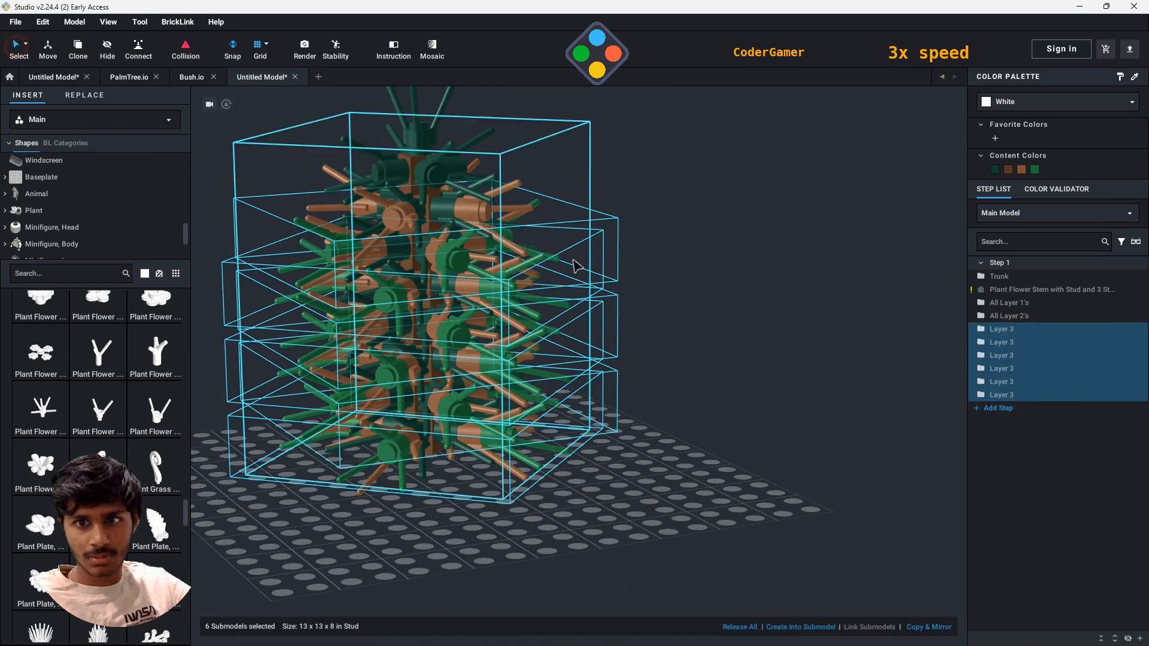
pyautogui.rightClick(598, 333)
pyautogui.moveTo(625, 490)
pyautogui.click(718, 504)
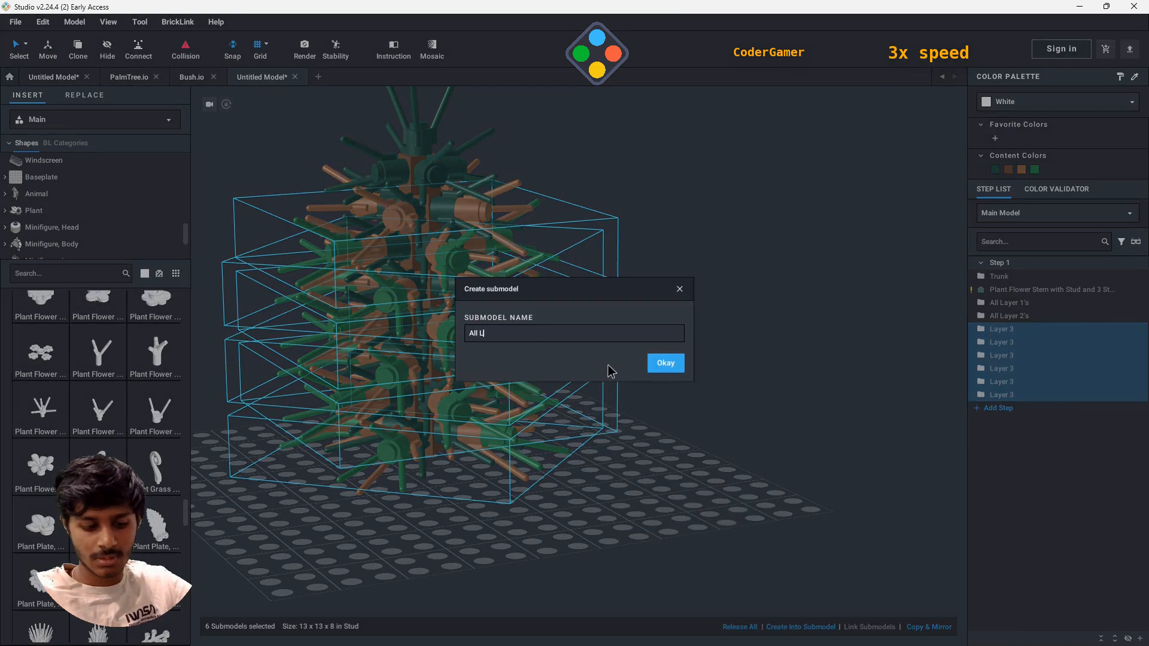
pyautogui.write("All Layer 3's")
pyautogui.press('Return')
# - Attach four Plant Flower Stem with Stud and 3 Stems parts to the outer studs of the lowest green Layer 3 ring
pyautogui.moveTo(149, 376); pyautogui.dragTo(395, 465)
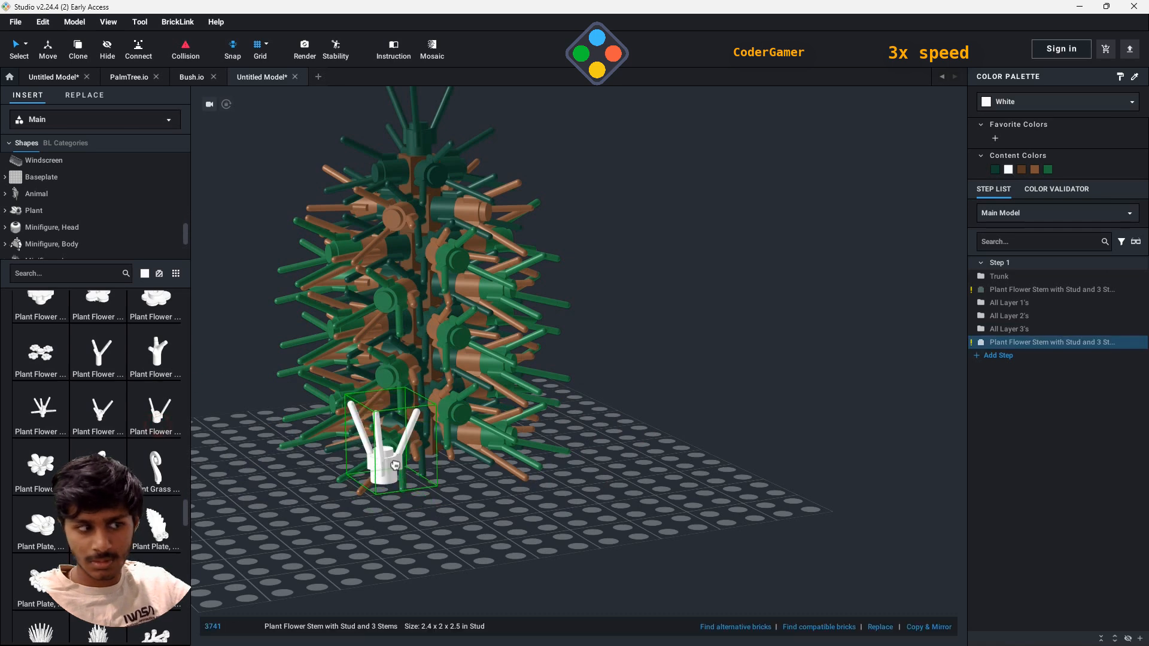
pyautogui.click(399, 465)
pyautogui.click(537, 448)
pyautogui.moveTo(542, 450); pyautogui.dragTo(647, 445, button='right')
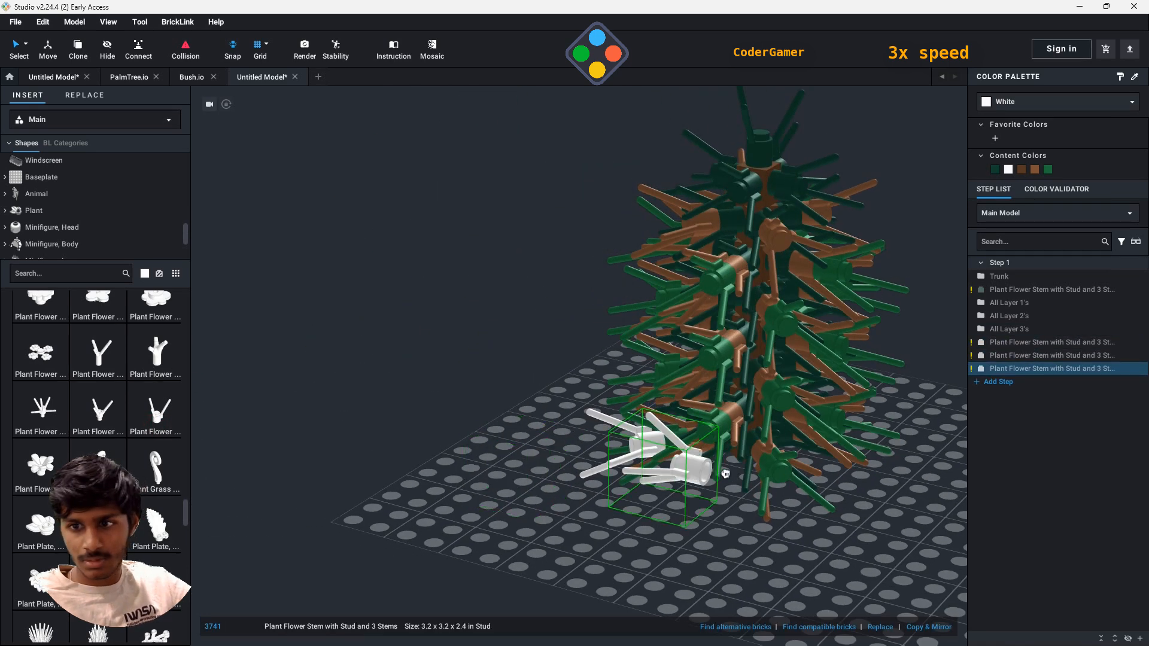
pyautogui.click(780, 477)
pyautogui.moveTo(780, 477); pyautogui.dragTo(645, 552, button='right')
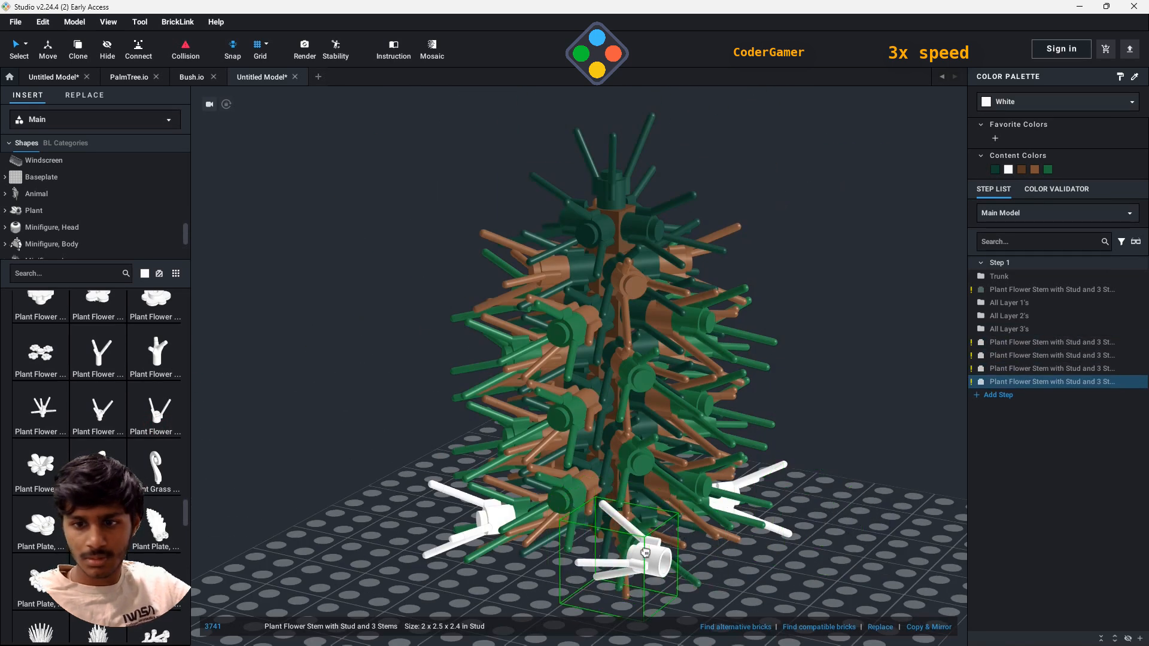
pyautogui.click(641, 561)
pyautogui.press('Escape')
# - Recolor the four white flower stems around the tree's base to Light Brown
pyautogui.click(1046, 343)
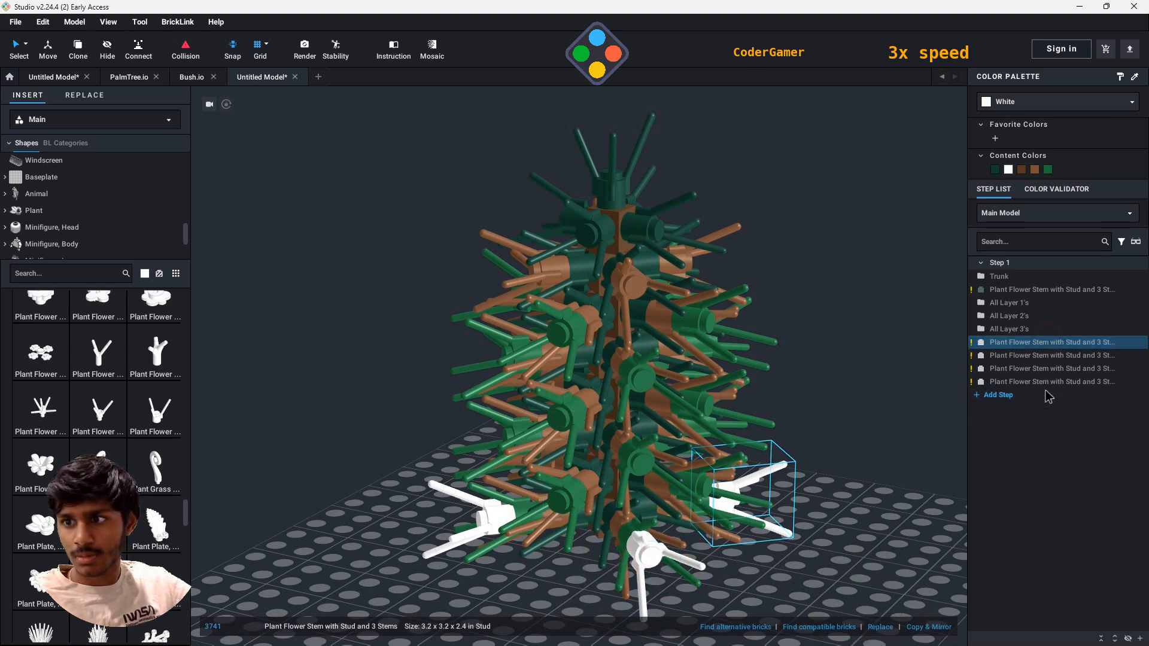
pyautogui.keyDown('shift'); pyautogui.click(1047, 381); pyautogui.keyUp('shift')
pyautogui.click(1035, 170)
pyautogui.scroll(-3, 774, 534)
pyautogui.scroll(2, 793, 573)
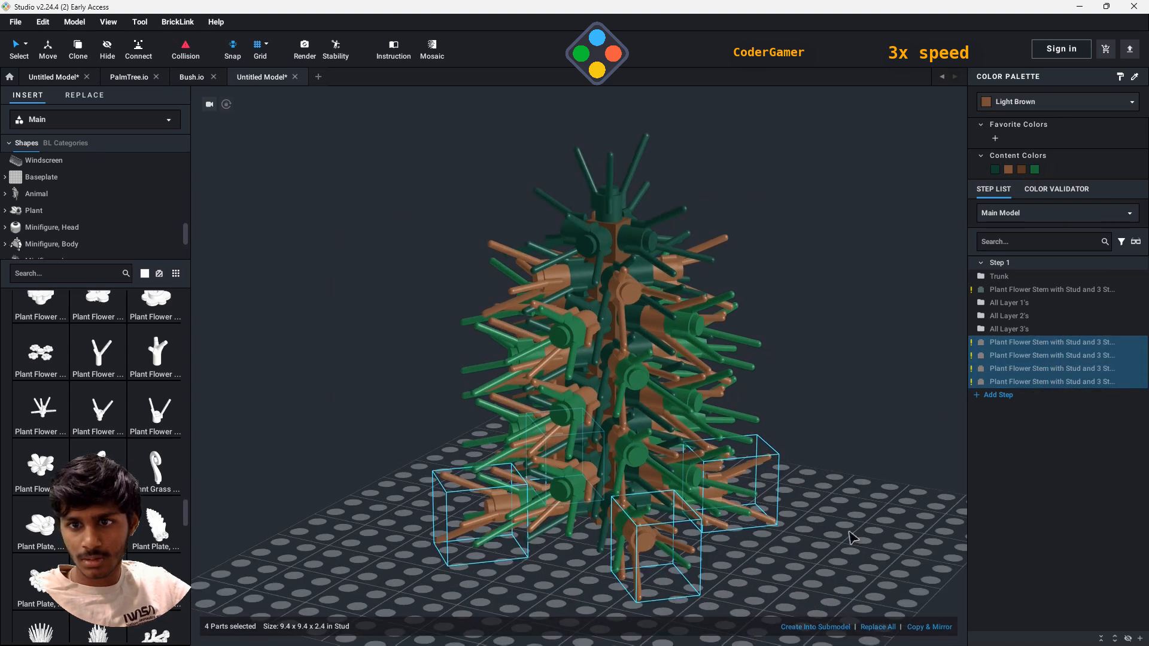
# - Group the four outermost light brown flower stems into a submodel named Layer 4
pyautogui.moveTo(847, 544); pyautogui.dragTo(802, 508, button='right')
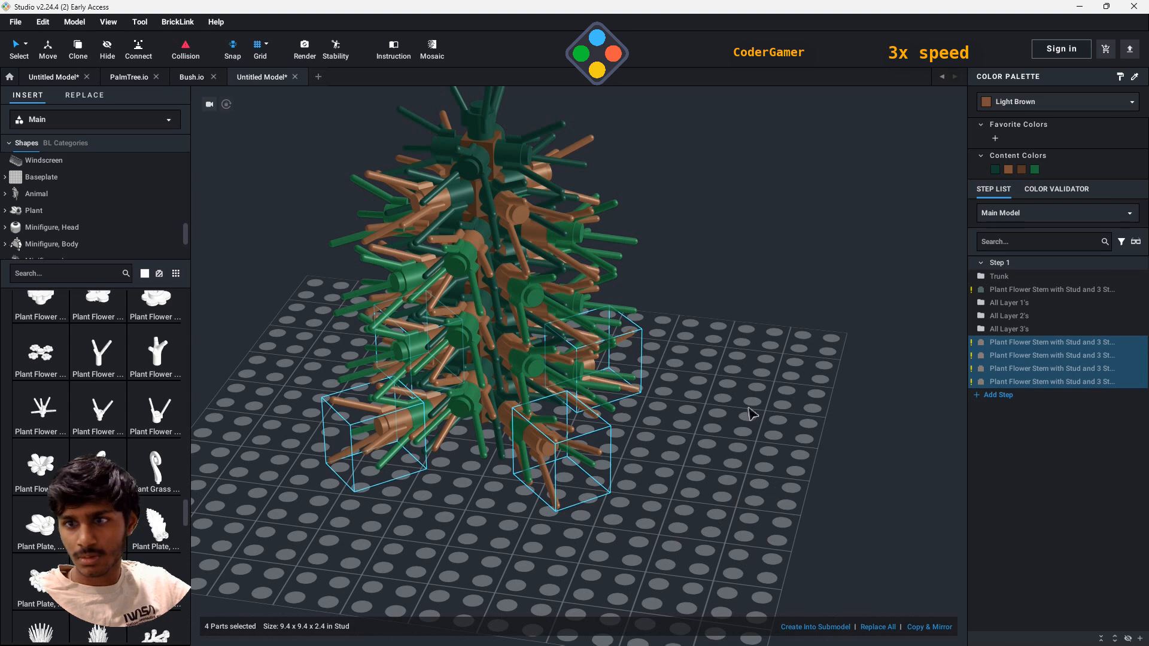
pyautogui.rightClick(590, 402)
pyautogui.click(706, 548)
pyautogui.write('Layer 4')
pyautogui.press('Return')
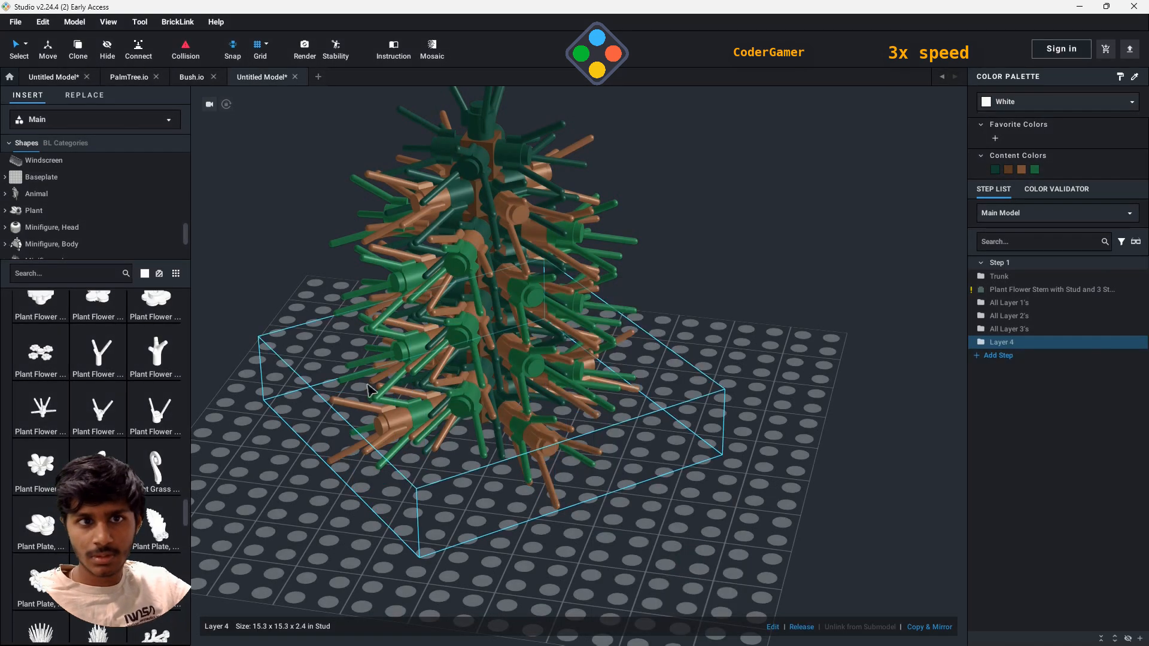
# - Clone the Layer 4 submodel four times up the tree, attaching each copy to the outer studs of a green layer
pyautogui.click(82, 55)
pyautogui.click(532, 434)
pyautogui.click(535, 367)
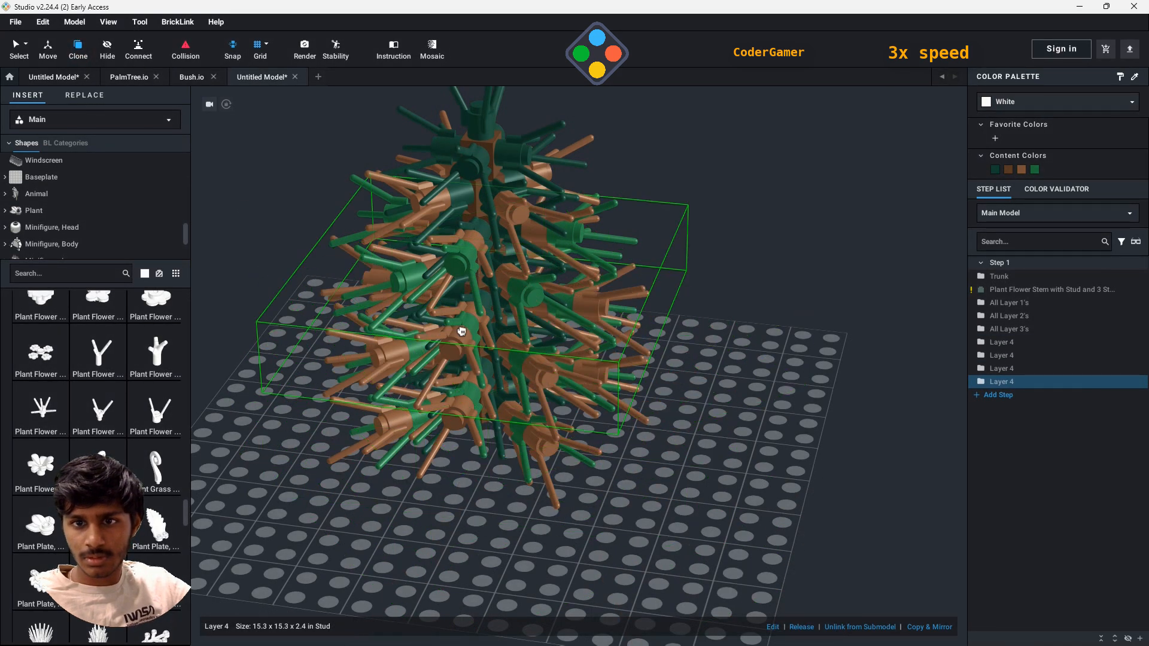
pyautogui.click(462, 334)
pyautogui.moveTo(828, 400)
pyautogui.mouseDown(button='right')
pyautogui.moveTo(810, 413)
pyautogui.moveTo(748, 398)
pyautogui.mouseUp(button='right')
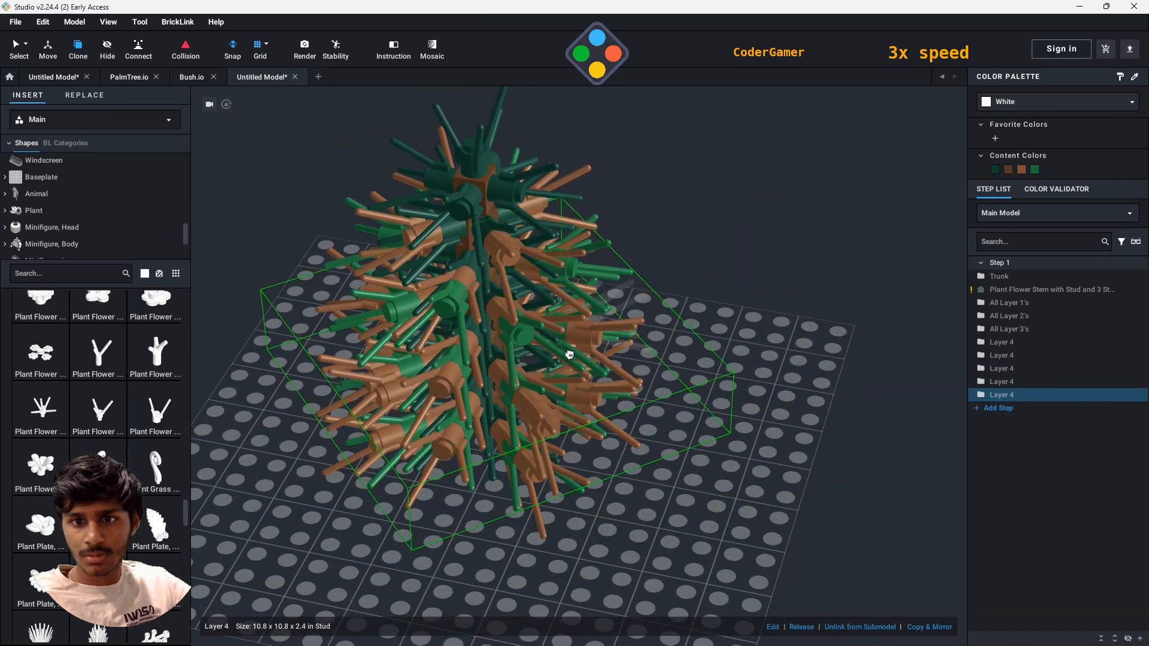
pyautogui.click(522, 330)
pyautogui.press('Escape')
# - Attach four Plant Flower Stem with Stud and 3 Stems parts to the outer studs of the lowest Layer 4 ring
pyautogui.moveTo(744, 486)
pyautogui.mouseDown(button='right')
pyautogui.moveTo(727, 472)
pyautogui.moveTo(219, 518)
pyautogui.mouseUp(button='right')
pyautogui.click(156, 423)
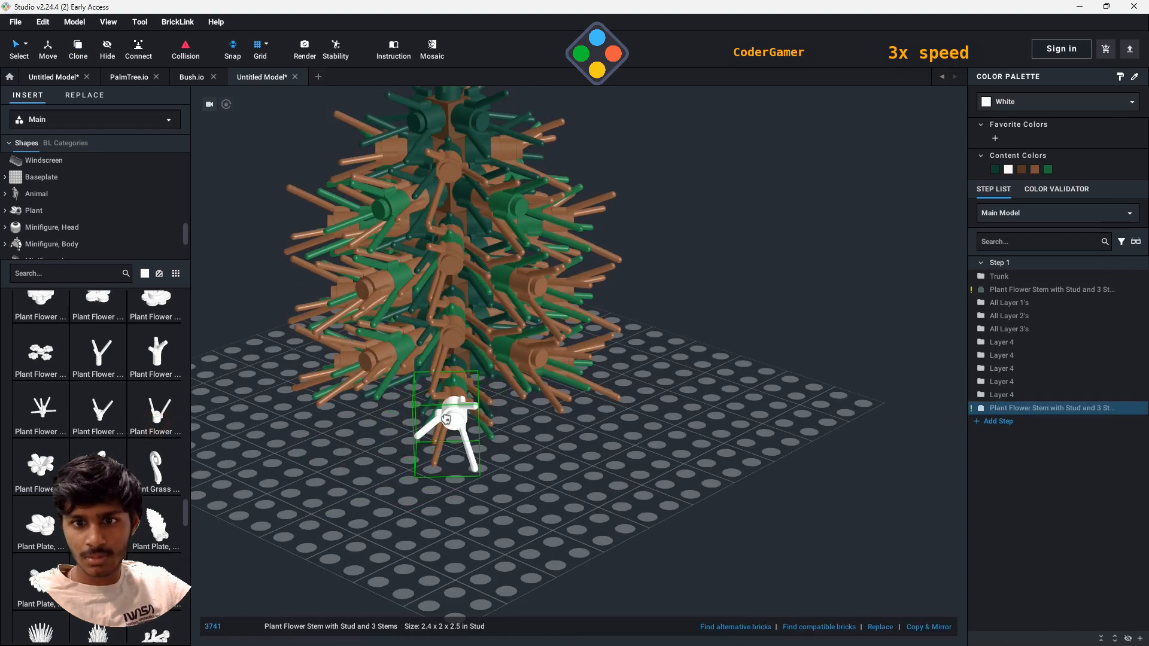
pyautogui.click(448, 414)
pyautogui.moveTo(769, 460); pyautogui.dragTo(649, 414, button='right')
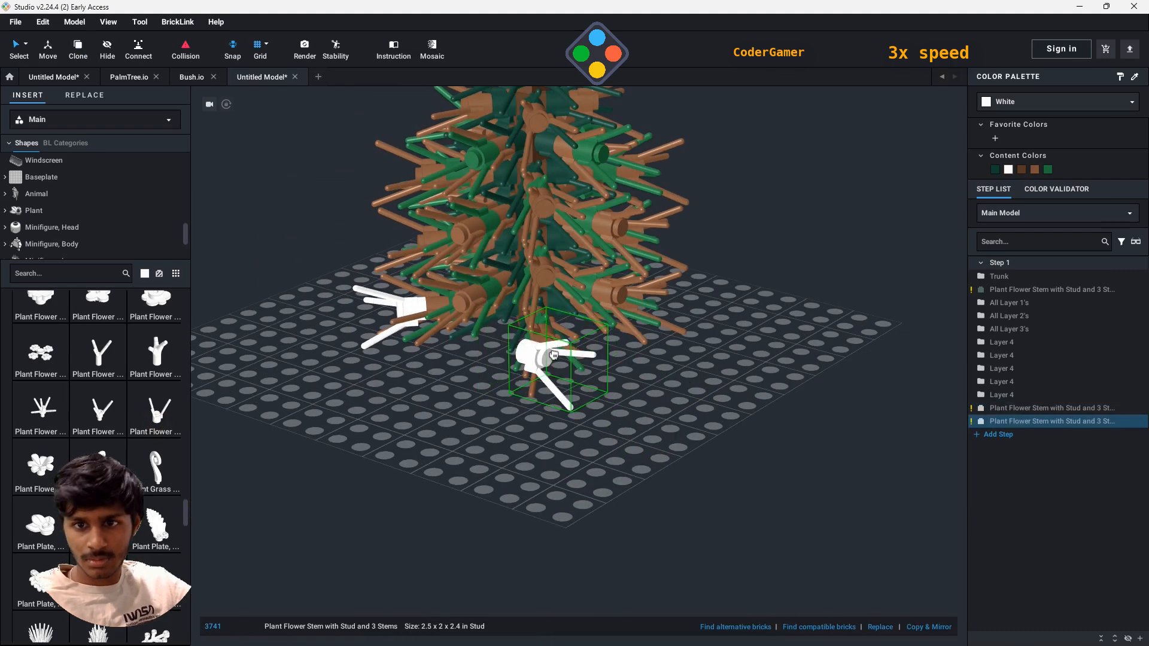
pyautogui.click(553, 355)
pyautogui.moveTo(673, 356); pyautogui.dragTo(526, 371, button='right')
pyautogui.click(681, 389)
pyautogui.moveTo(838, 443); pyautogui.dragTo(450, 468, button='right')
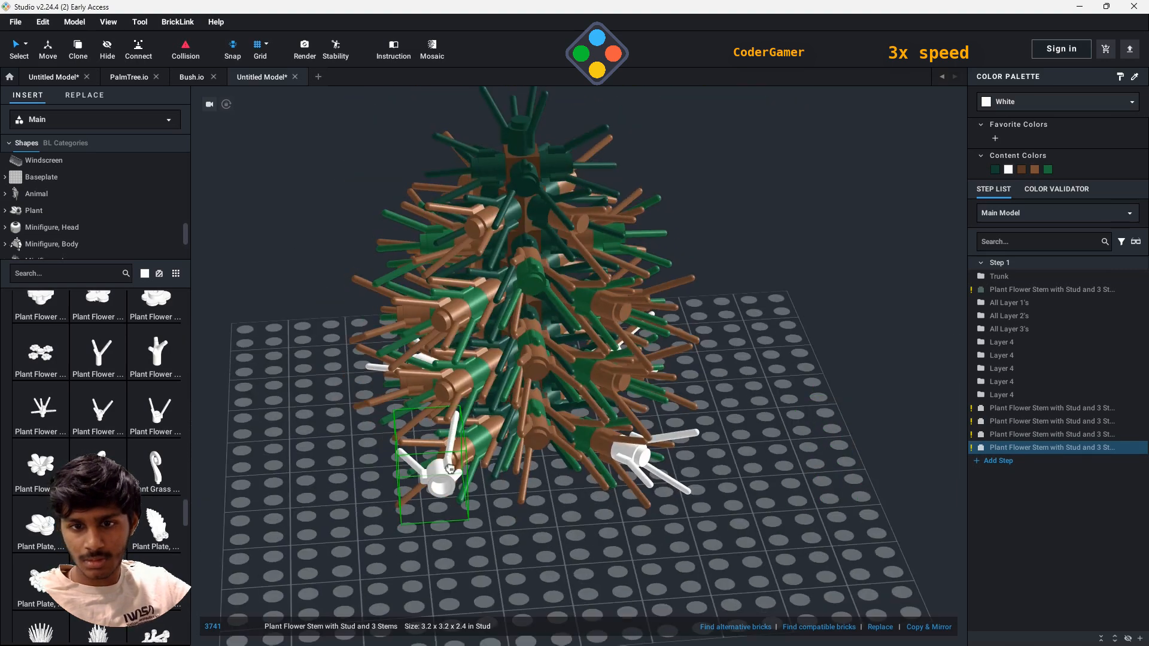
pyautogui.click(450, 463)
pyautogui.press('Escape')
# - Group the five Layer 4 submodels into a submodel named All Layer 5's
pyautogui.click(998, 343)
pyautogui.keyDown('shift'); pyautogui.click(1005, 394); pyautogui.keyUp('shift')
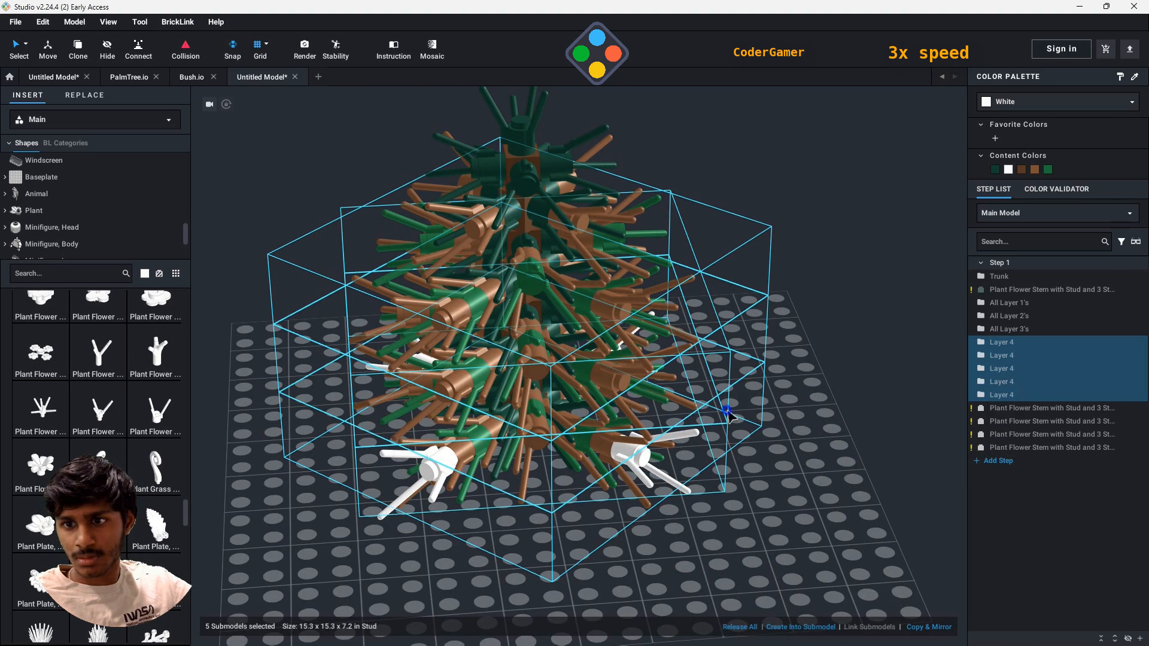
pyautogui.rightClick(732, 416)
pyautogui.click(824, 558)
pyautogui.write('All Layer 5')
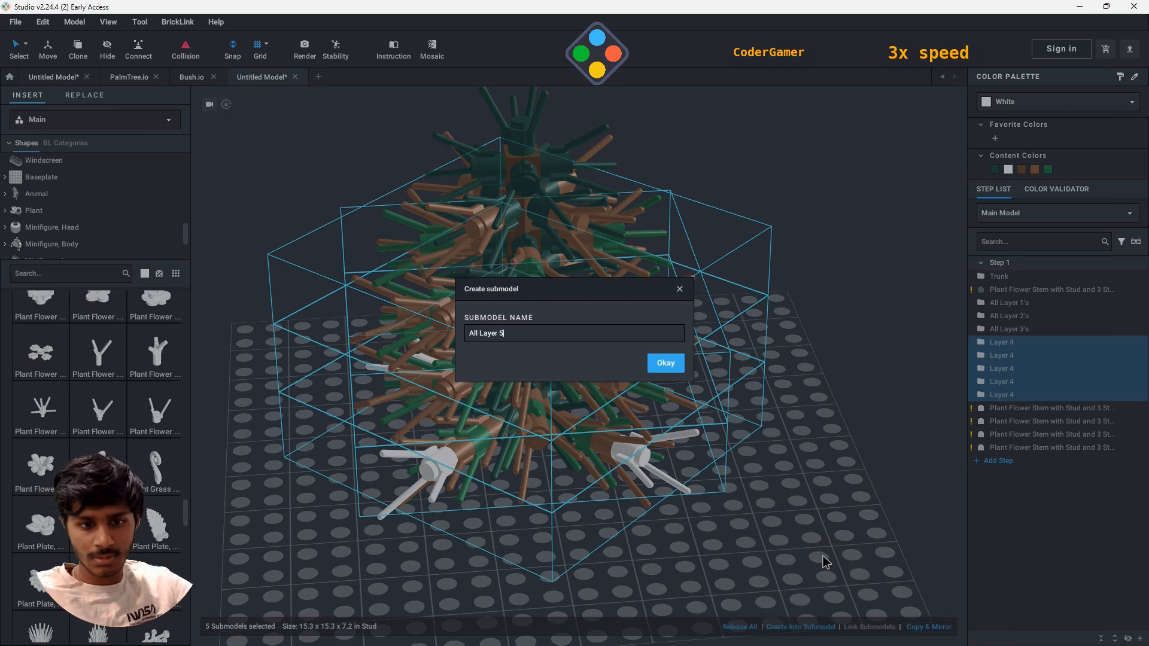
pyautogui.write("'s")
pyautogui.press('Return')
# - Group the four white flower stems at the base into a submodel named Layer 5
pyautogui.keyDown('shift'); pyautogui.click(1029, 383); pyautogui.keyUp('shift')
pyautogui.click(1029, 383)
pyautogui.keyDown('shift'); pyautogui.click(1025, 343); pyautogui.keyUp('shift')
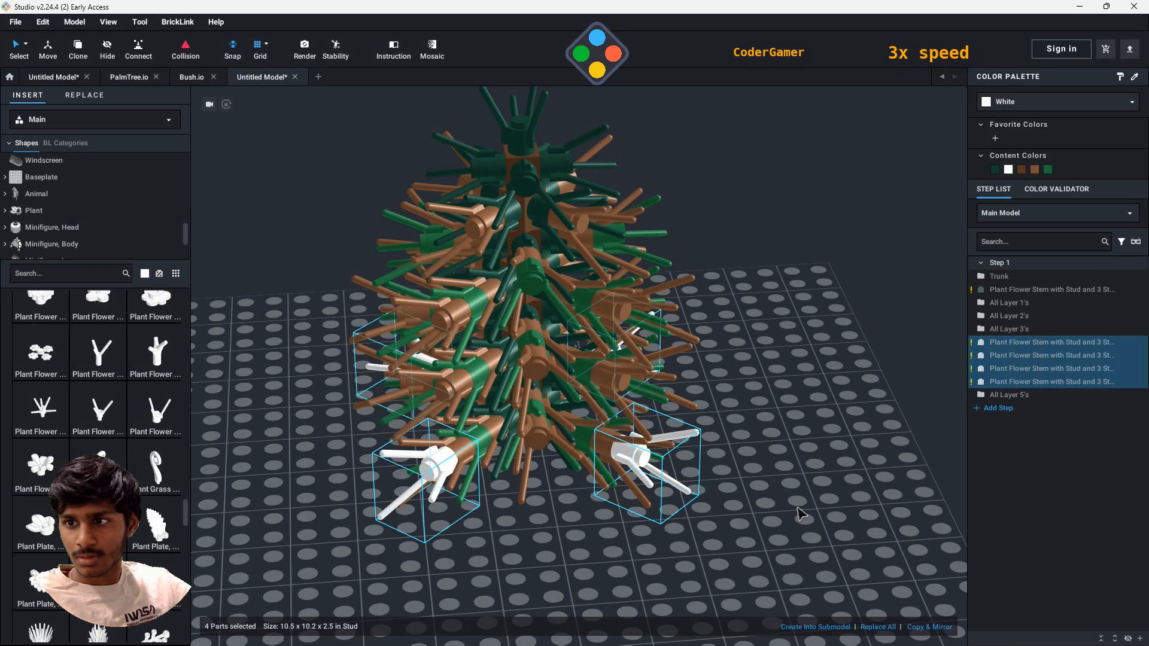
pyautogui.rightClick(699, 488)
pyautogui.moveTo(754, 551)
pyautogui.click(825, 561)
pyautogui.write('La')
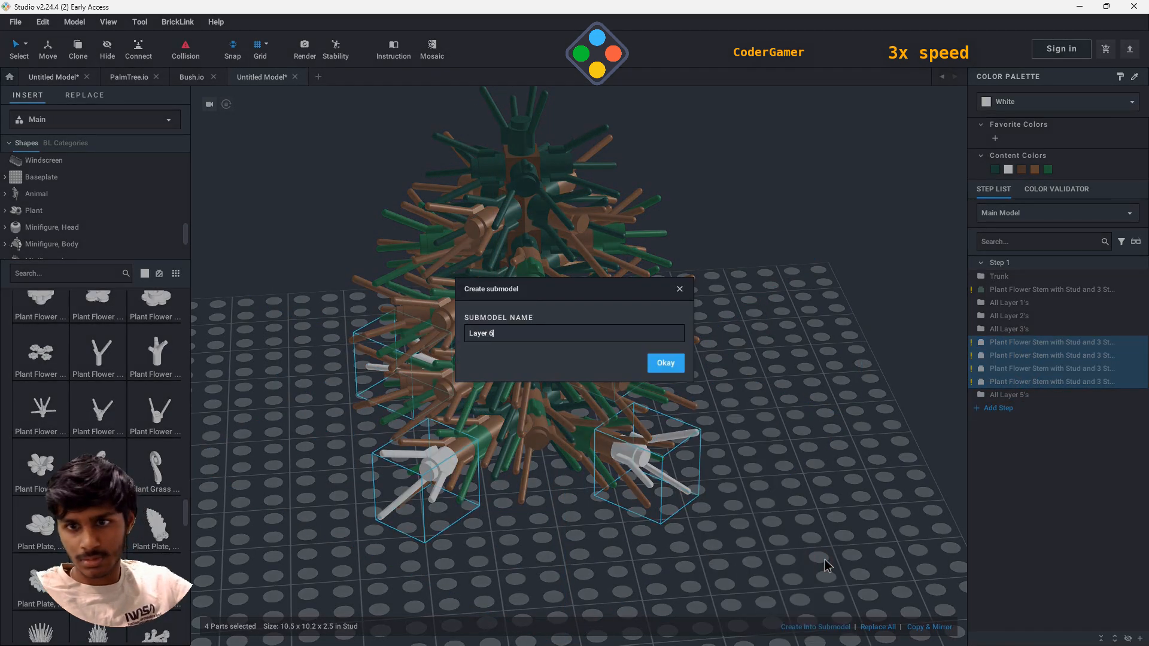
pyautogui.write('yer 5')
pyautogui.press('Return')
# - Rename the All Layer 5's submodel to All Layer 4's
pyautogui.rightClick(1018, 343)
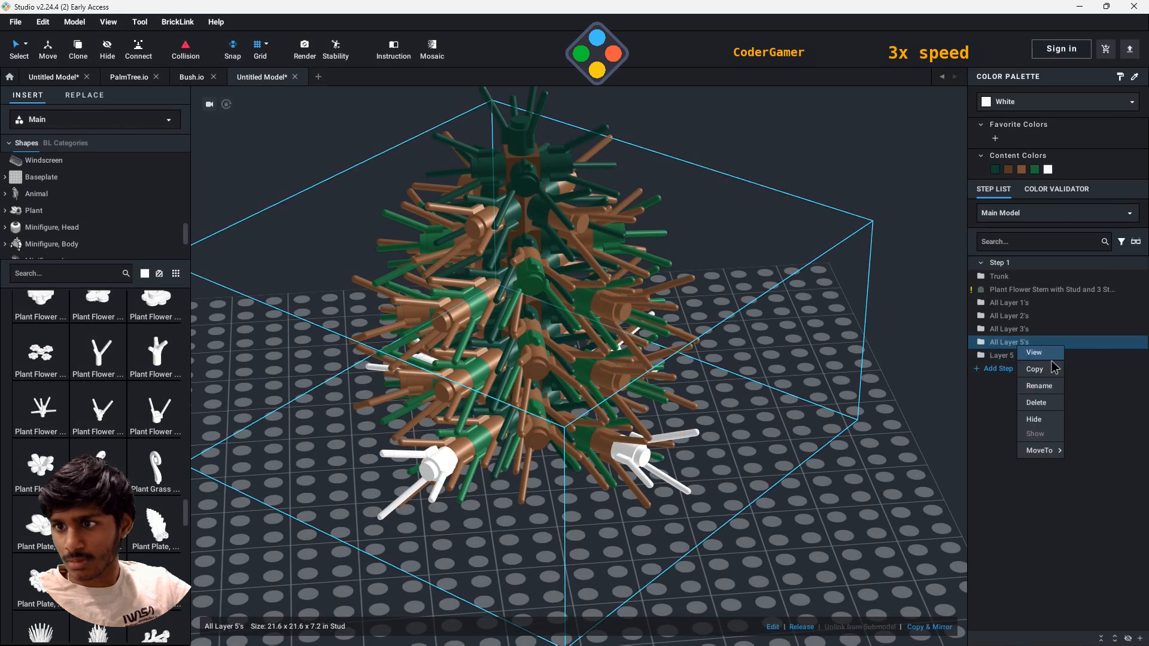
pyautogui.click(1049, 391)
pyautogui.press('Return')
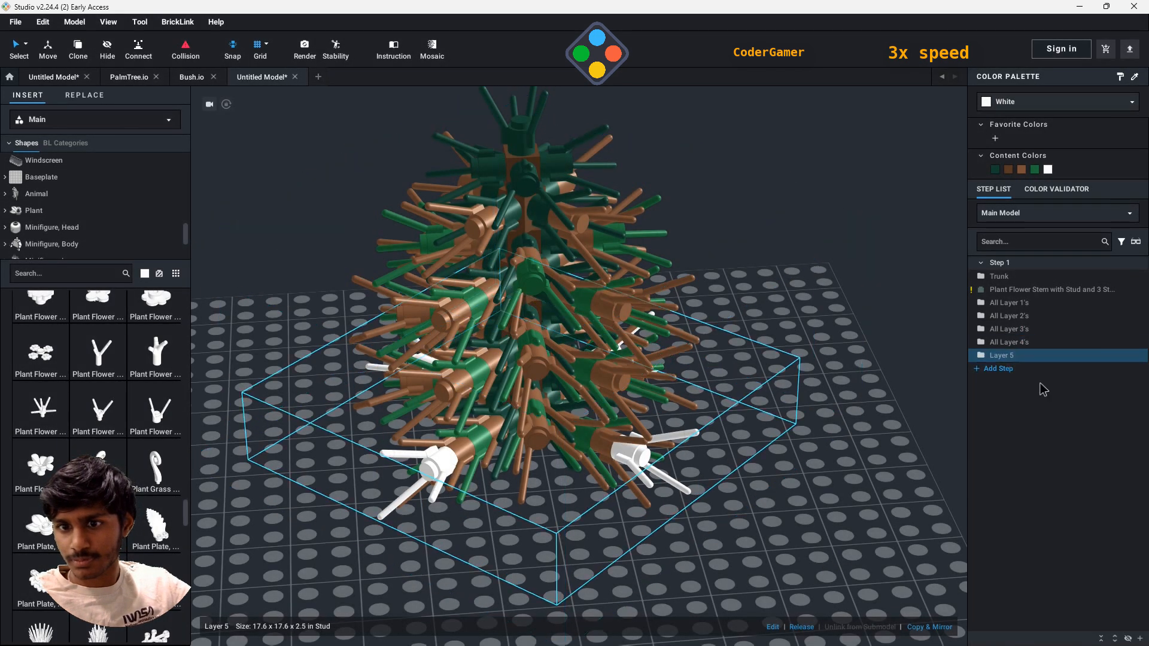
# - Recolor the Layer 5 submodel green and clone it three times up the tree, rotating the copies to fit the outer studs
pyautogui.click(996, 169)
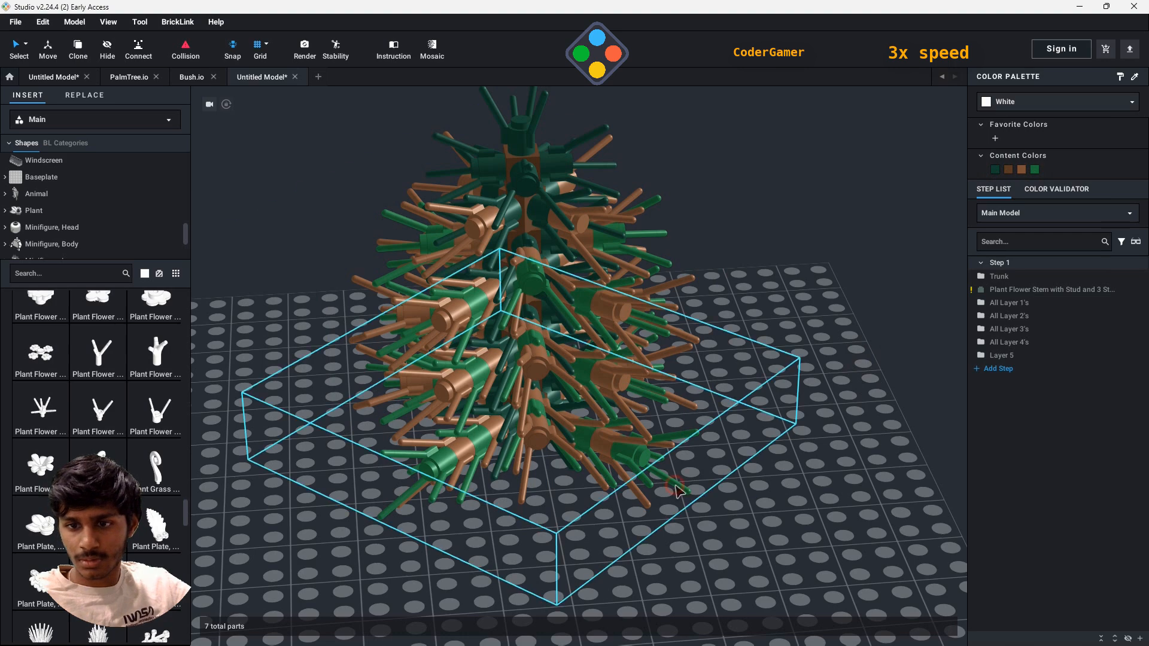
pyautogui.click(83, 52)
pyautogui.press('Right')
pyautogui.click(525, 431)
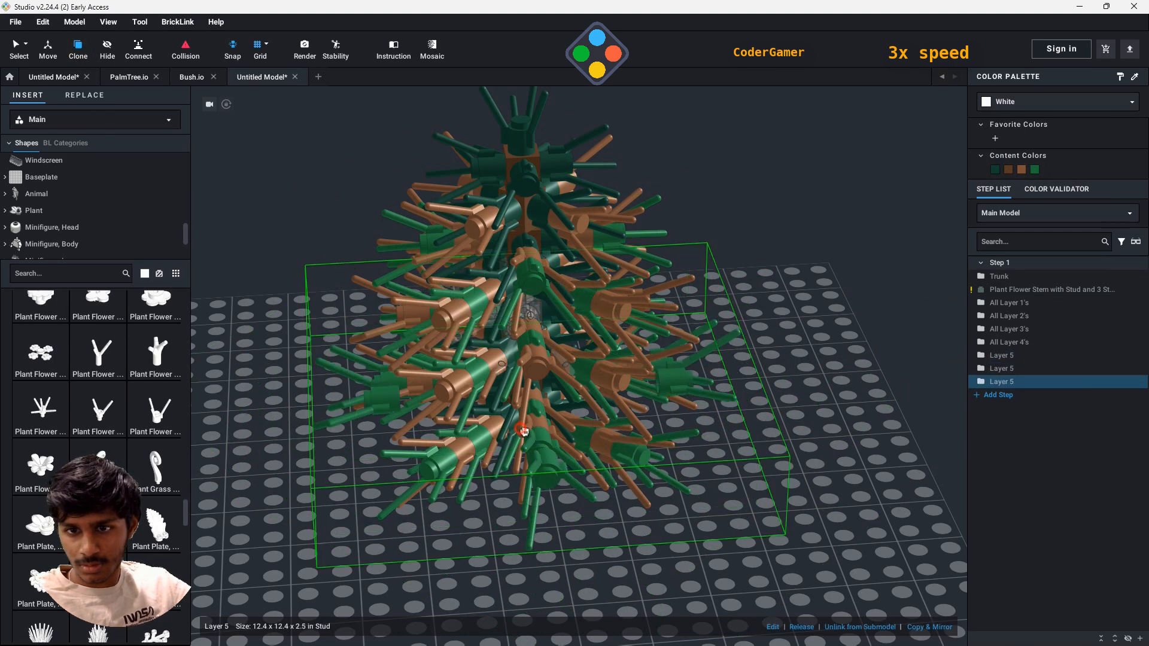
pyautogui.press('Right')
pyautogui.click(611, 375)
pyautogui.press('Right')
pyautogui.click(529, 362)
pyautogui.moveTo(772, 396); pyautogui.dragTo(874, 420, button='right')
pyautogui.press('Escape')
pyautogui.scroll(-5, 706, 426)
pyautogui.moveTo(705, 429)
pyautogui.mouseDown(button='right')
pyautogui.moveTo(720, 355)
pyautogui.moveTo(733, 433)
pyautogui.mouseUp(button='right')
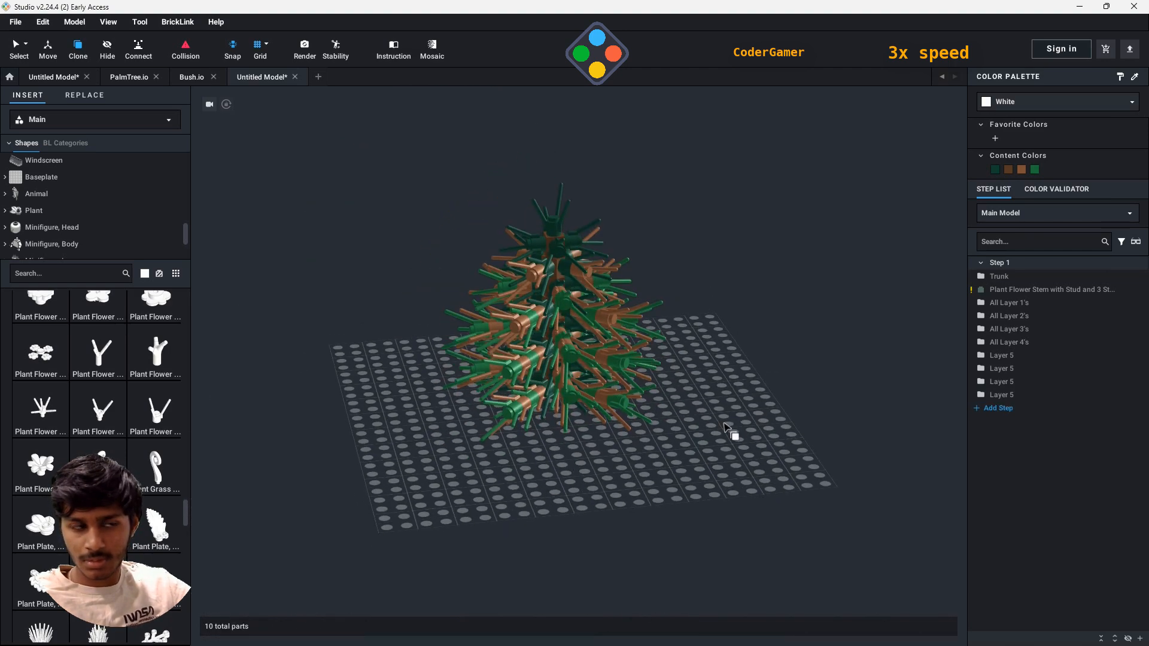
# - Group the four Layer 5 submodels into a submodel named All Layer 5's
pyautogui.scroll(5, 634, 528)
pyautogui.click(1001, 356)
pyautogui.keyDown('shift'); pyautogui.click(1001, 395); pyautogui.keyUp('shift')
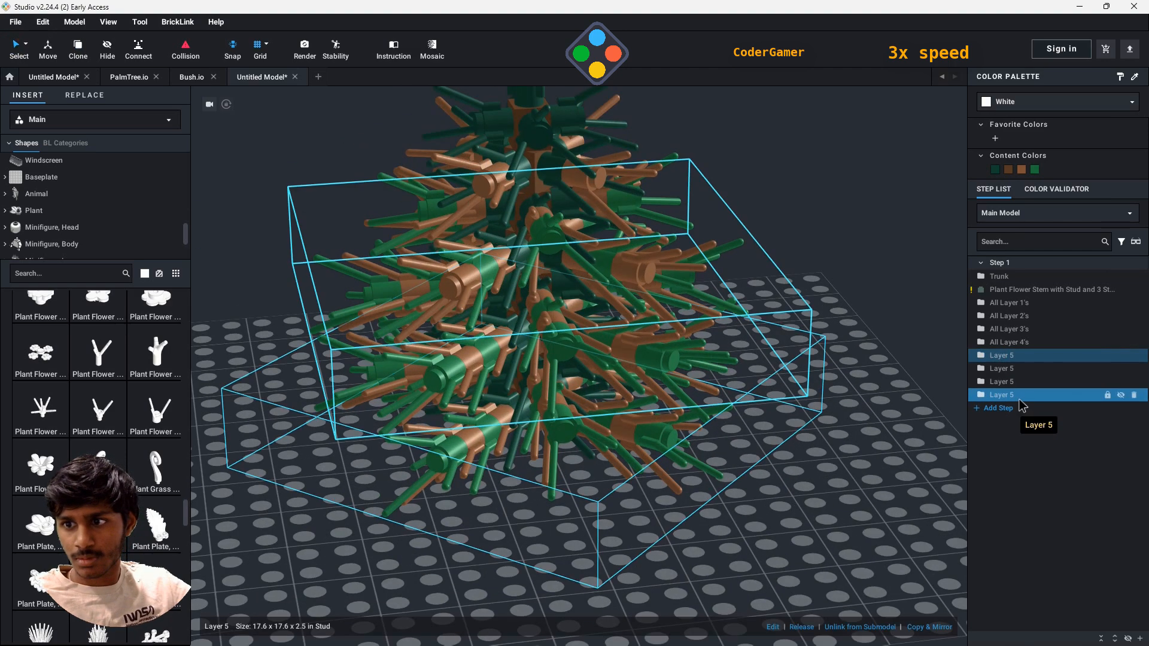
pyautogui.rightClick(1020, 397)
pyautogui.rightClick(784, 413)
pyautogui.click(811, 510)
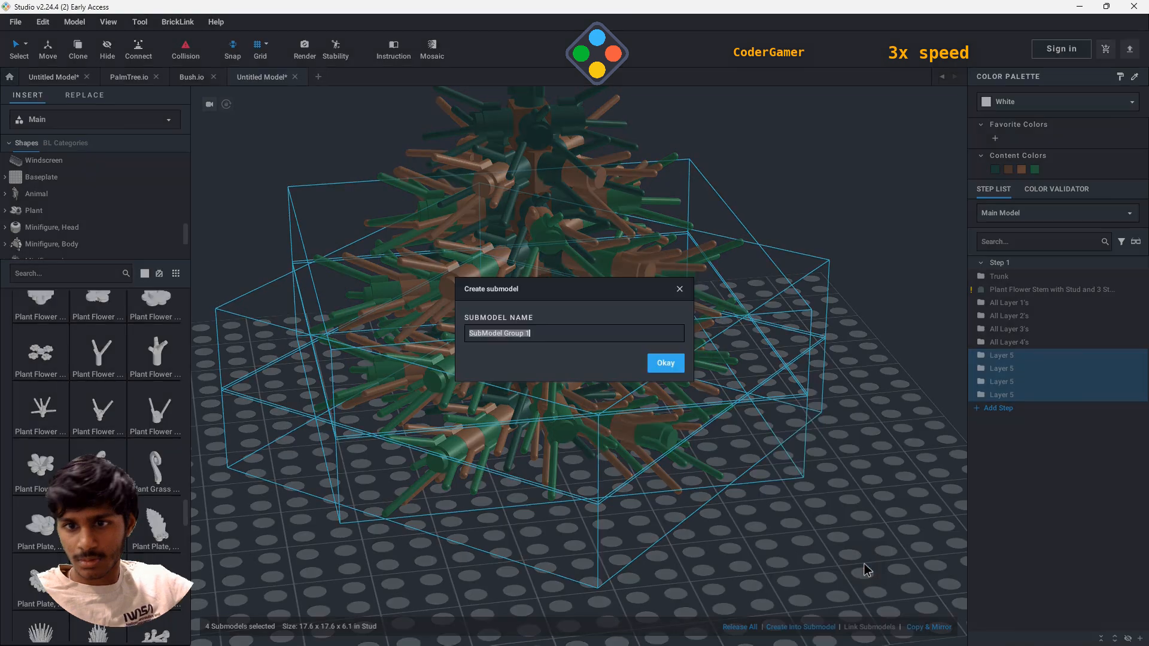
pyautogui.write('All Layer 5')
pyautogui.press('Return')
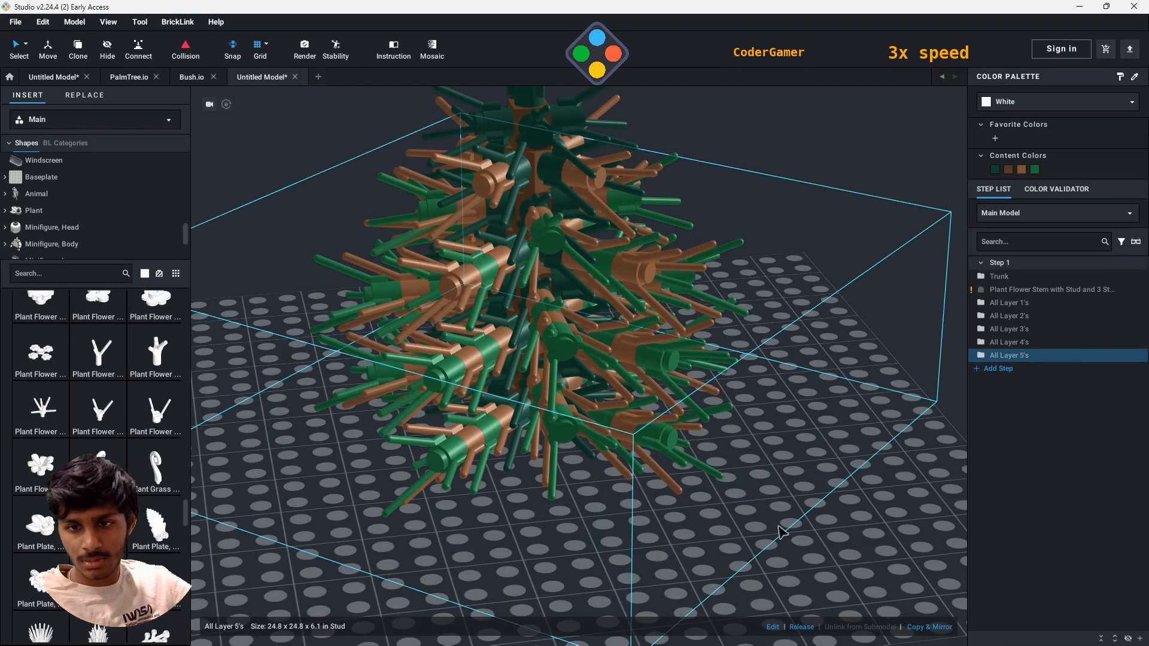
# - Attach four white Plant Flower Stem with Stud and 3 Stems parts to the outer studs around the tree's lowest ring
pyautogui.click(161, 412)
pyautogui.click(441, 464)
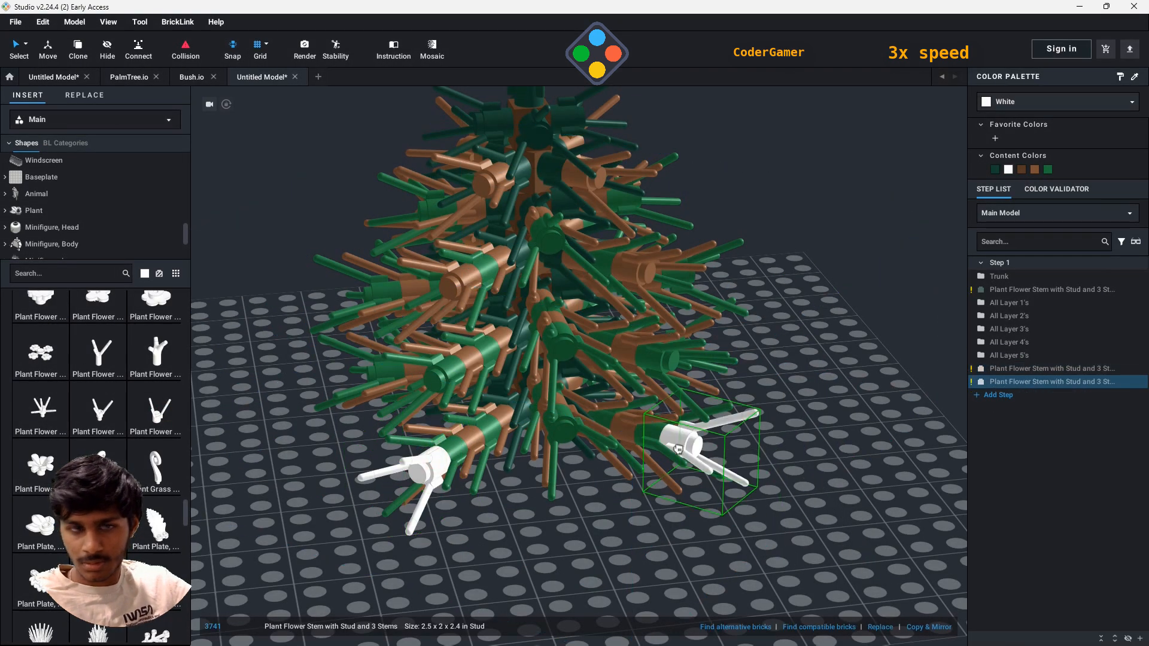
pyautogui.click(684, 440)
pyautogui.moveTo(781, 444); pyautogui.dragTo(715, 473, button='right')
pyautogui.click(579, 369)
pyautogui.moveTo(830, 413); pyautogui.dragTo(750, 420, button='right')
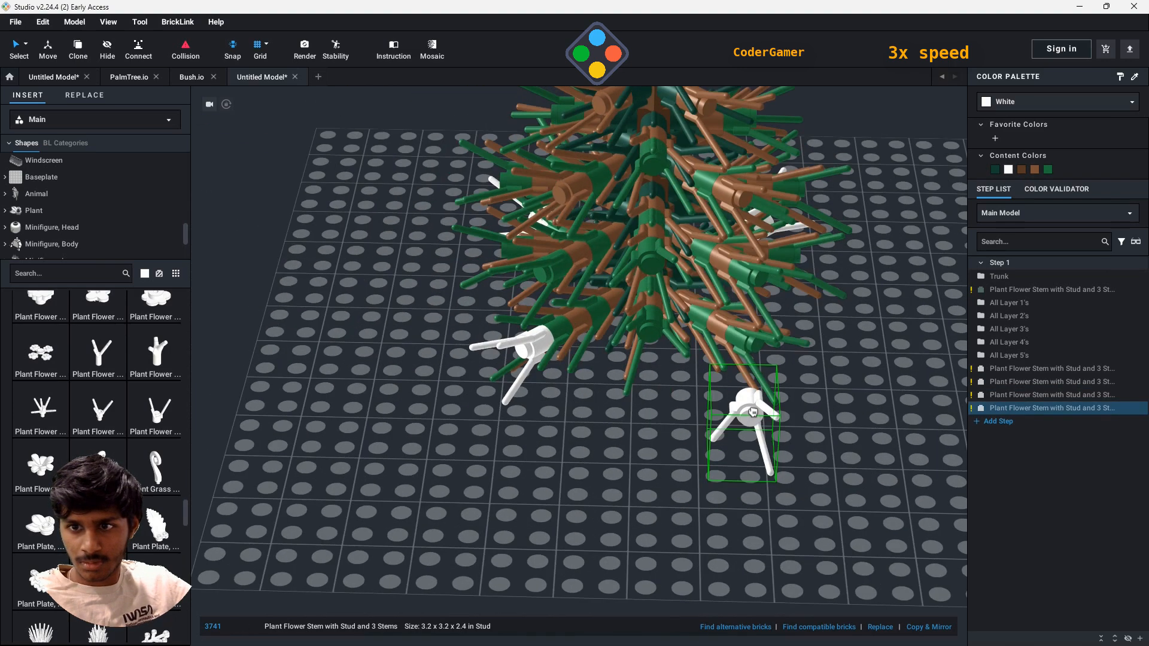
pyautogui.click(770, 352)
pyautogui.press('Escape')
# - Group the four white flower stems into a submodel named Layer 6
pyautogui.click(1065, 368)
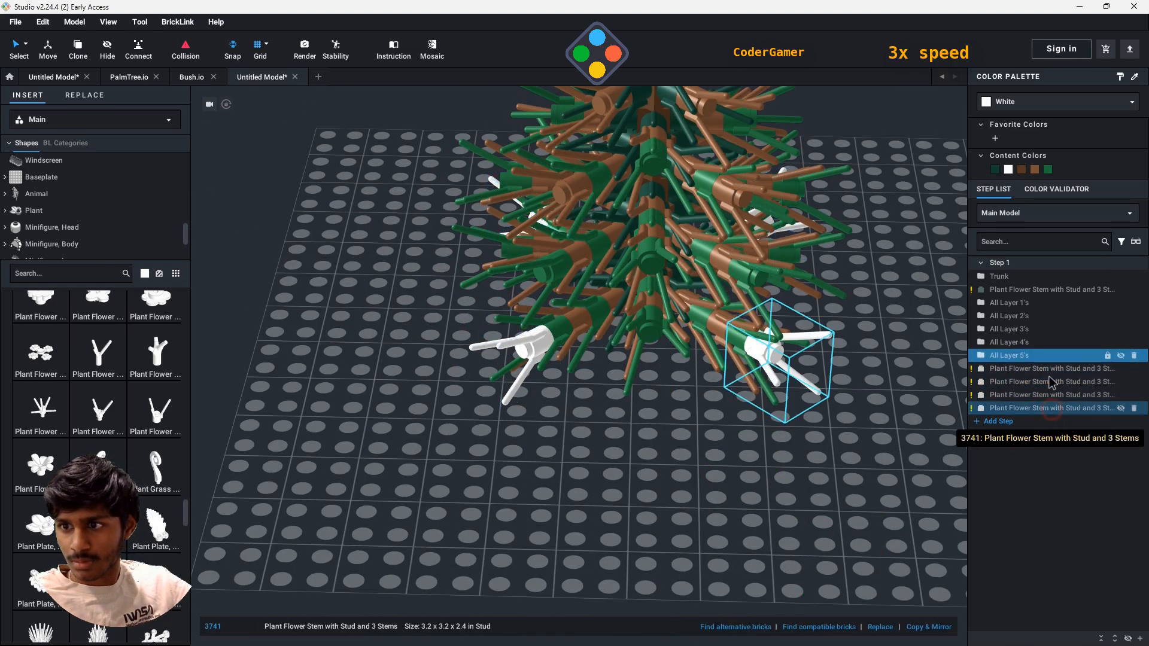
pyautogui.keyDown('shift'); pyautogui.click(1018, 408); pyautogui.keyUp('shift')
pyautogui.rightClick(828, 409)
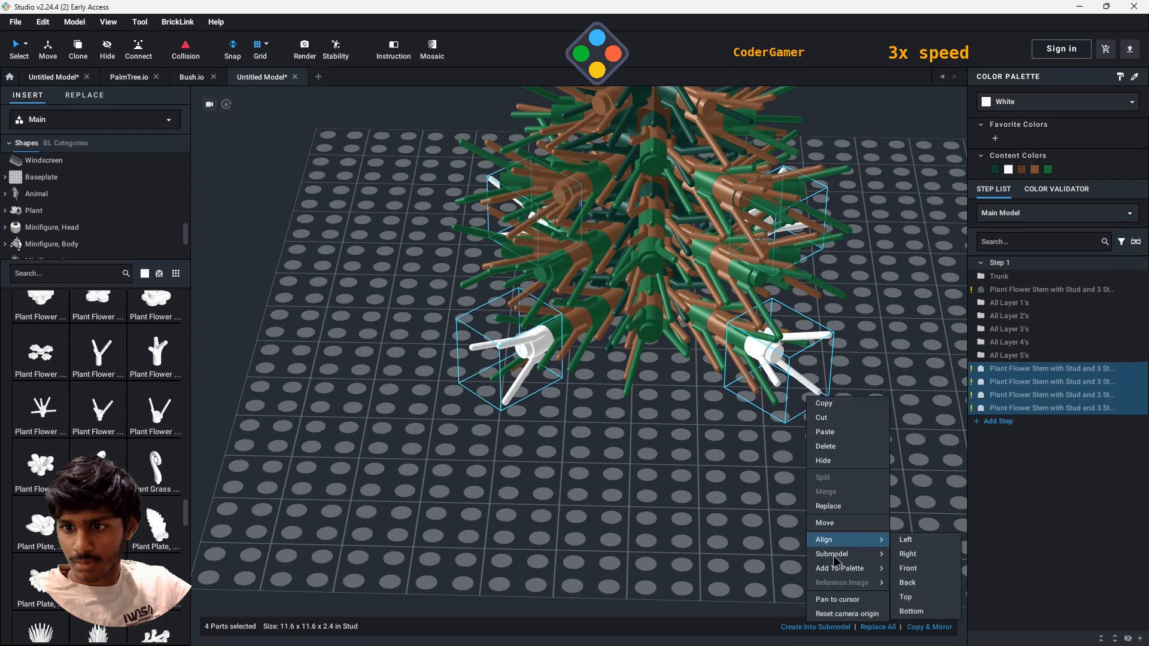
pyautogui.moveTo(856, 546)
pyautogui.click(896, 564)
pyautogui.write('Layer 6')
pyautogui.press('Return')
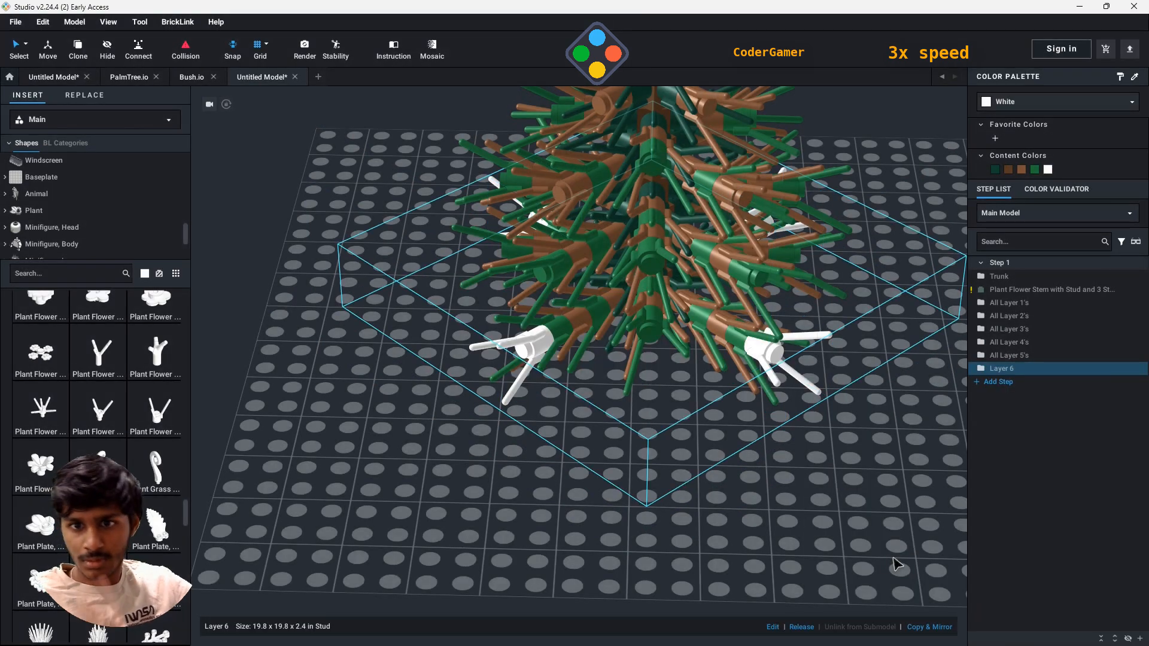
# - Recolor the Layer 6 submodel light brown and try cloning it onto the tree's neighboring outer studs
pyautogui.click(1023, 168)
pyautogui.click(78, 49)
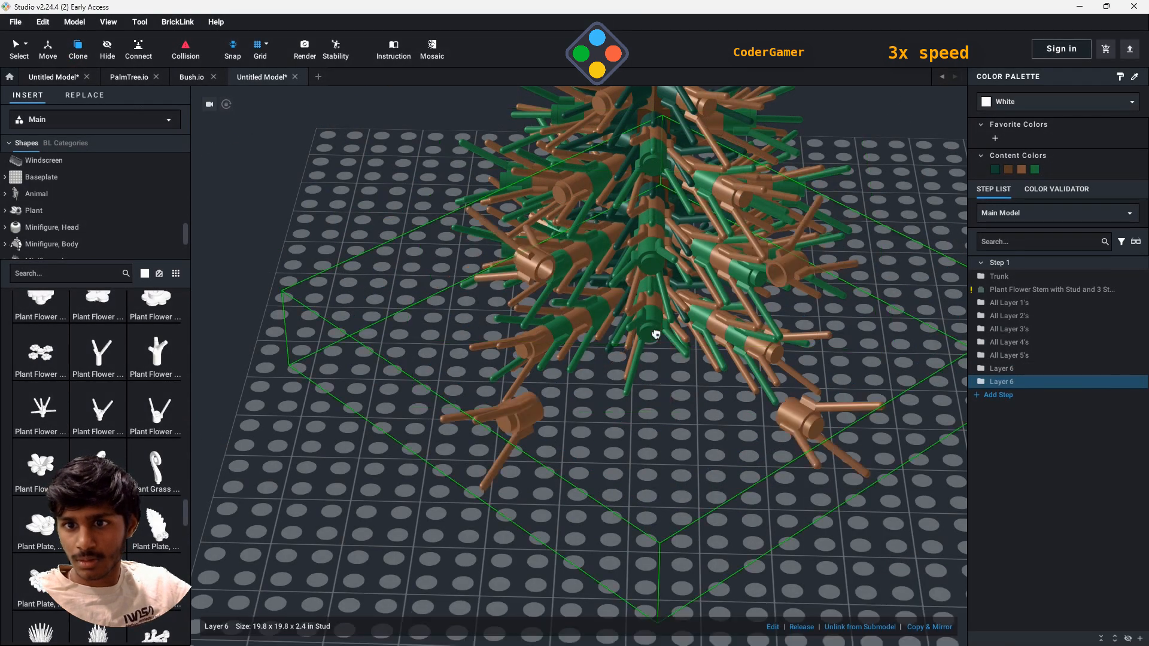
pyautogui.click(646, 321)
pyautogui.hotkey('ctrl', 'z')
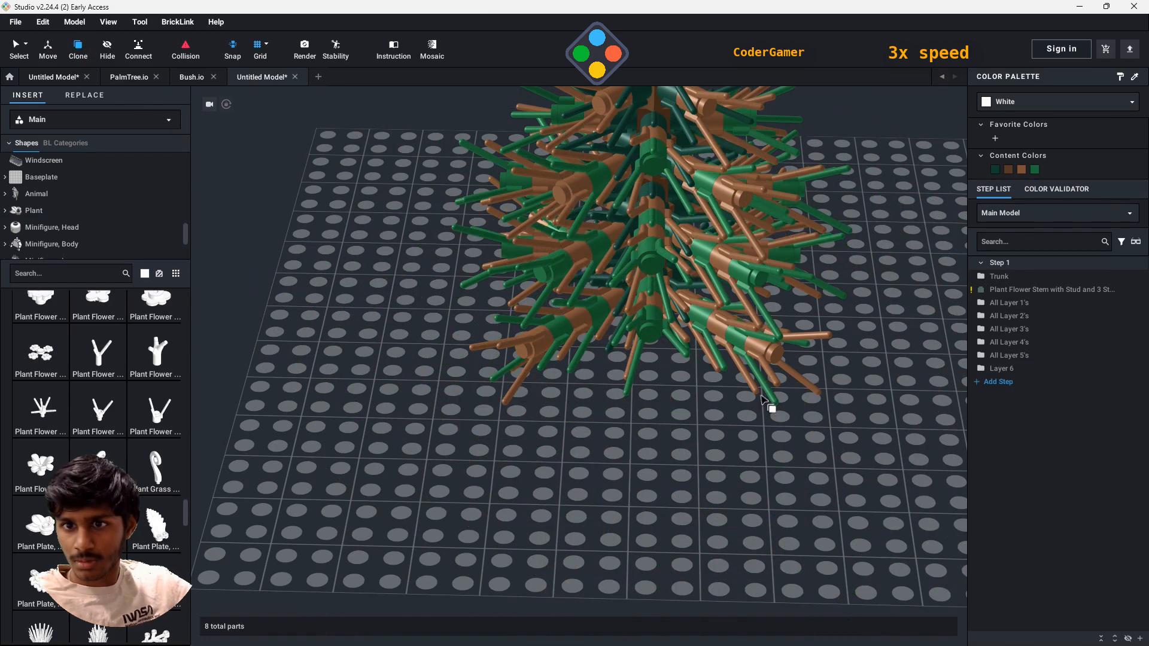
# - Clone the Layer 6 submodel twice onto the remaining outer studs of the lower branches, rotating the copies to fit
pyautogui.click(775, 363)
pyautogui.click(661, 334)
pyautogui.click(759, 281)
pyautogui.moveTo(759, 281)
pyautogui.mouseDown(button='right')
pyautogui.moveTo(808, 411)
pyautogui.moveTo(748, 409)
pyautogui.mouseUp(button='right')
pyautogui.hotkey('ctrl', 'z')
pyautogui.click(688, 441)
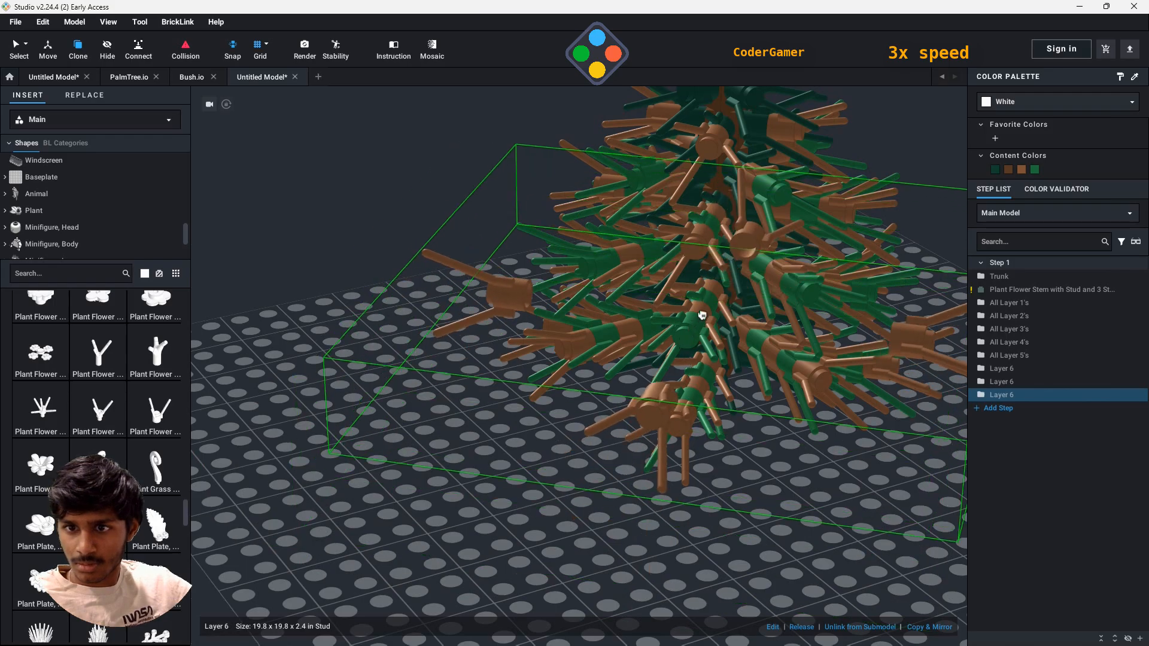
pyautogui.click(726, 411)
pyautogui.scroll(3, 718, 466)
pyautogui.moveTo(718, 465); pyautogui.dragTo(636, 472, button='right')
pyautogui.moveTo(512, 566); pyautogui.dragTo(676, 533, button='right')
pyautogui.hotkey('ctrl', 'z')
# - Recolor the three Layer 6 submodels green and check the tree as a whole
pyautogui.click(1025, 369)
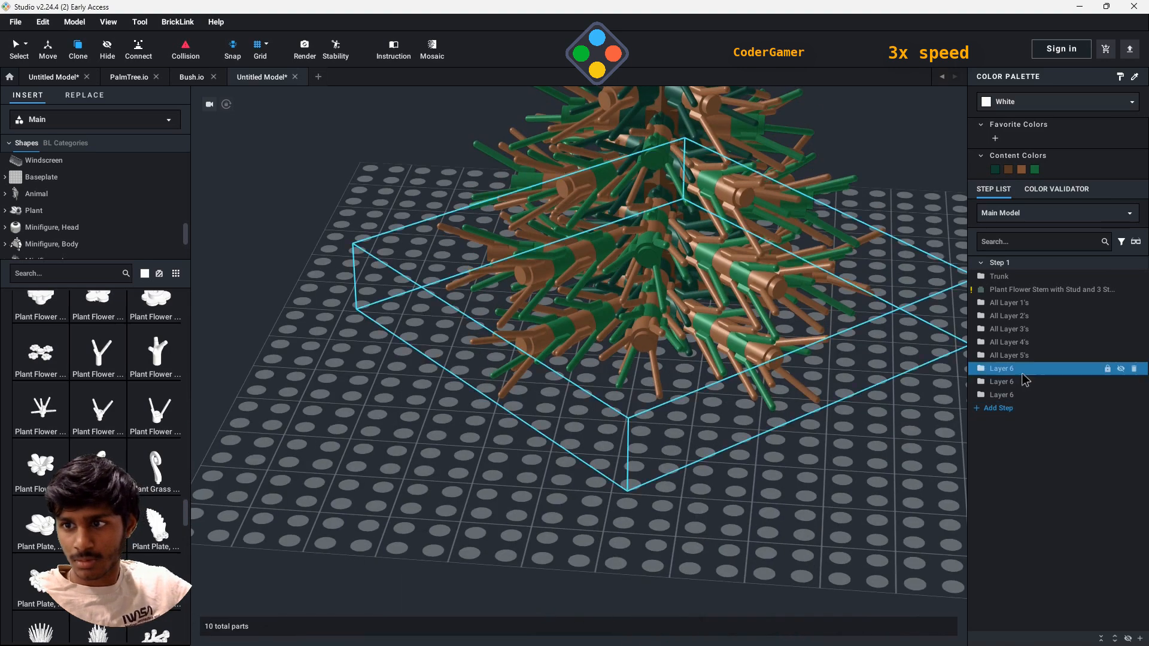
pyautogui.keyDown('ctrl'); pyautogui.click(1024, 382); pyautogui.keyUp('ctrl')
pyautogui.keyDown('ctrl'); pyautogui.click(1022, 395); pyautogui.keyUp('ctrl')
pyautogui.click(1035, 170)
pyautogui.scroll(-5, 850, 525)
pyautogui.click(799, 508)
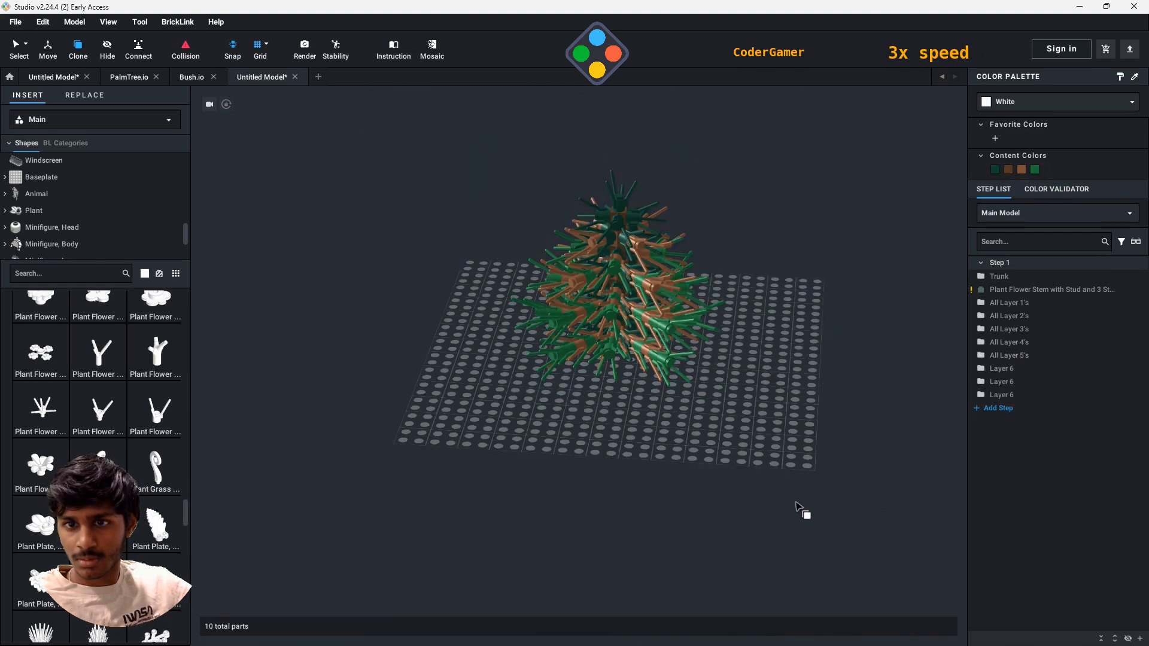
# - Recolor the three Layer 6 submodels light brown
pyautogui.click(1006, 395)
pyautogui.keyDown('ctrl'); pyautogui.click(1006, 382); pyautogui.keyUp('ctrl')
pyautogui.keyDown('ctrl'); pyautogui.click(1008, 370); pyautogui.keyUp('ctrl')
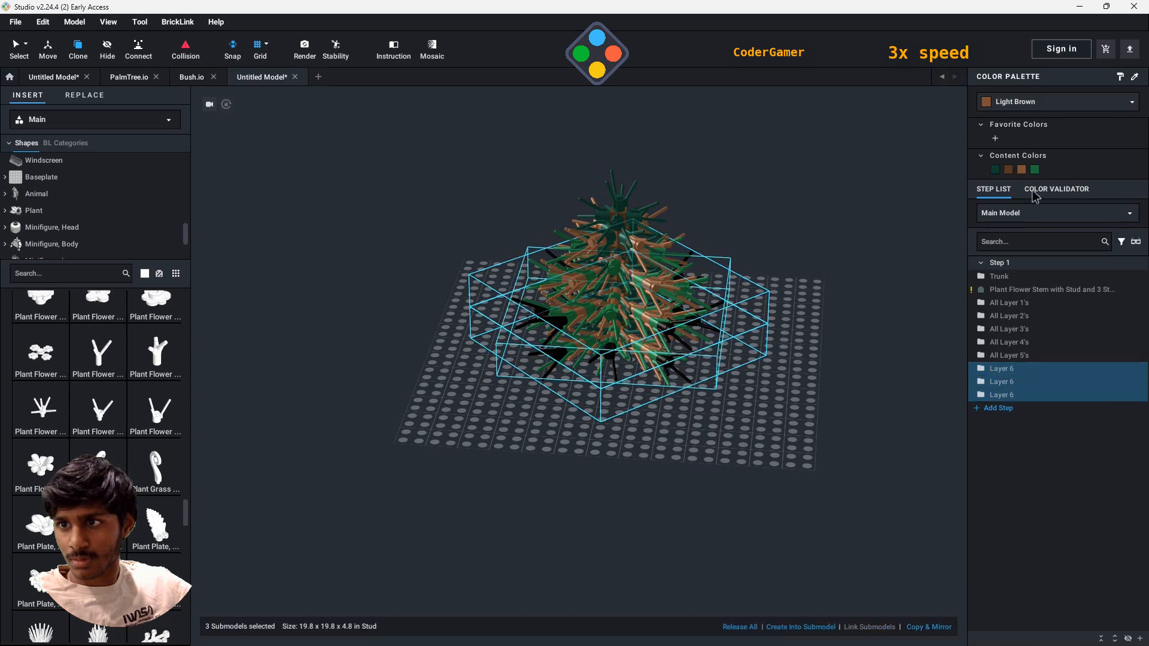
pyautogui.click(1021, 170)
pyautogui.click(850, 419)
# - Group the three Layer 6 submodels into a submodel named All Layer 6's
pyautogui.scroll(6, 763, 466)
pyautogui.moveTo(831, 465); pyautogui.dragTo(783, 491, button='right')
pyautogui.click(1009, 395)
pyautogui.keyDown('ctrl'); pyautogui.click(1011, 382); pyautogui.keyUp('ctrl')
pyautogui.keyDown('ctrl'); pyautogui.click(1013, 370); pyautogui.keyUp('ctrl')
pyautogui.rightClick(815, 369)
pyautogui.moveTo(845, 508)
pyautogui.click(925, 550)
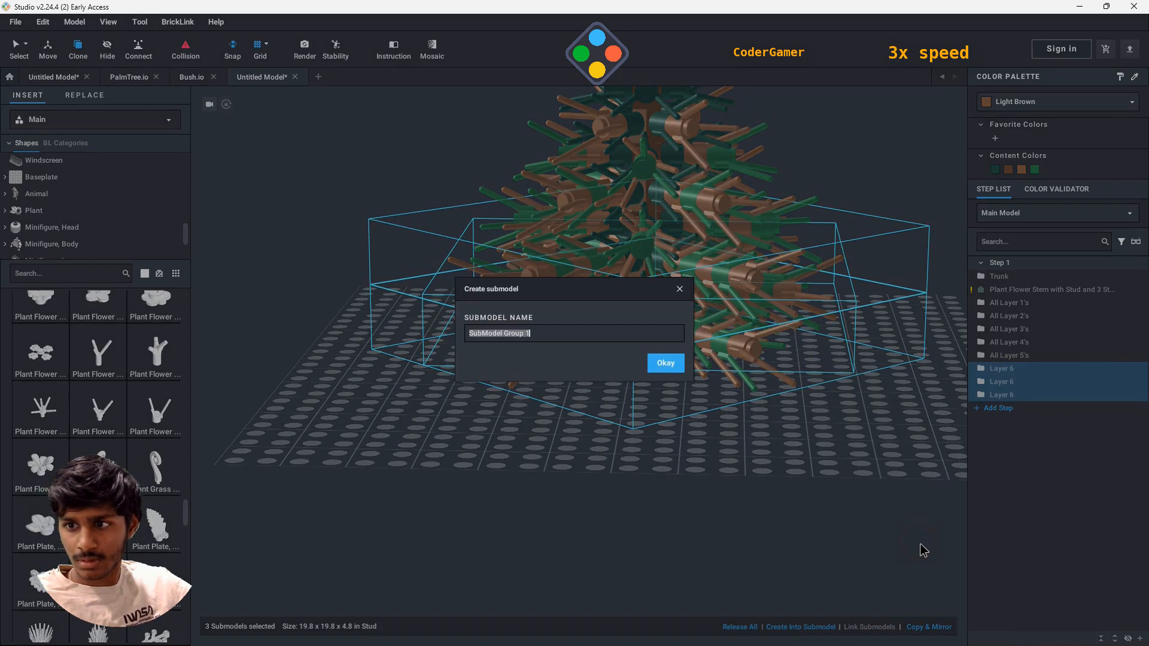
pyautogui.write("All Layer 6's")
pyautogui.press('Return')
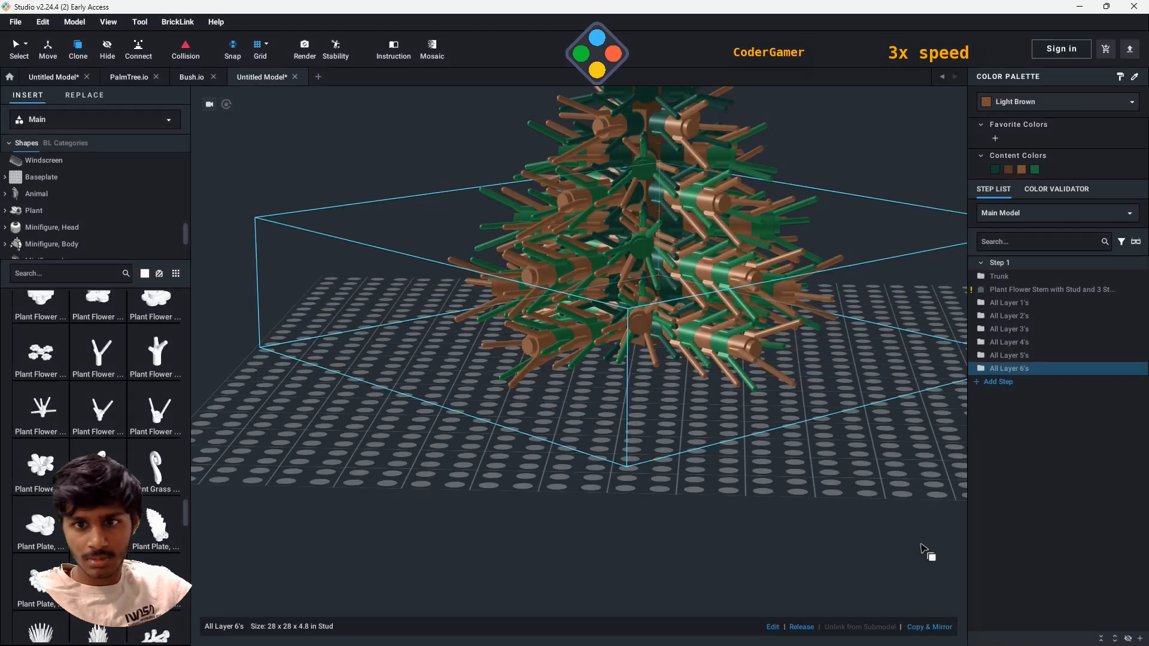
# - Attach four white three-stem flower stems to the outer light brown studs around the tree's lower branches
pyautogui.moveTo(135, 426); pyautogui.dragTo(522, 359)
pyautogui.click(524, 339)
pyautogui.moveTo(880, 425); pyautogui.dragTo(772, 467, button='right')
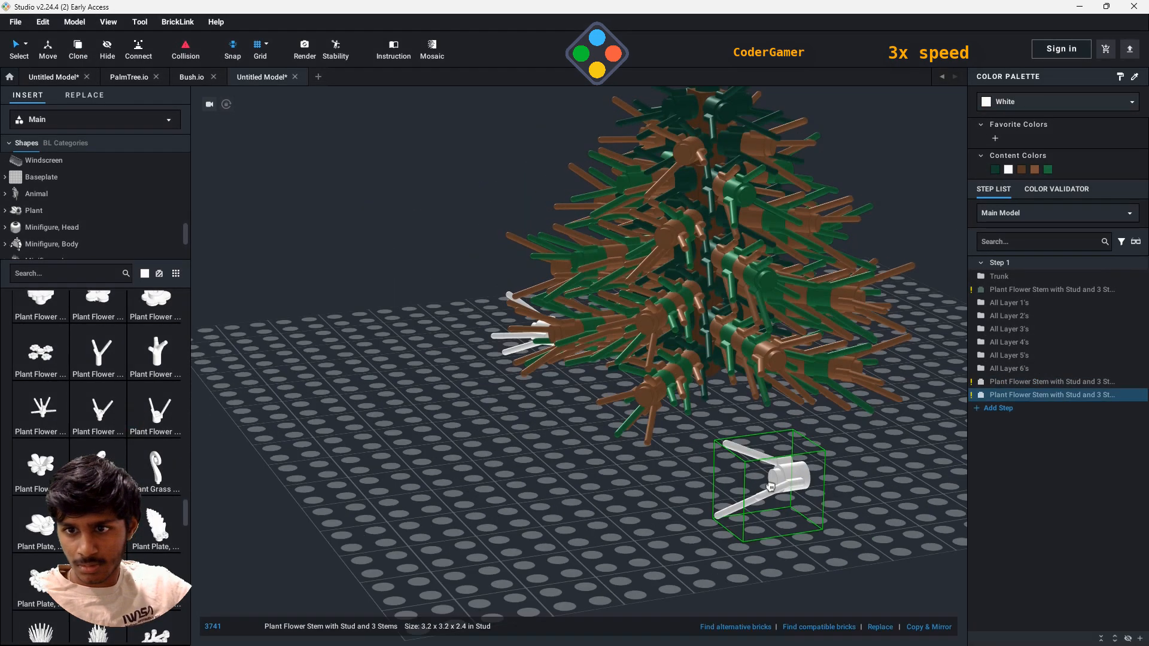
pyautogui.click(644, 406)
pyautogui.moveTo(721, 437); pyautogui.dragTo(508, 461, button='right')
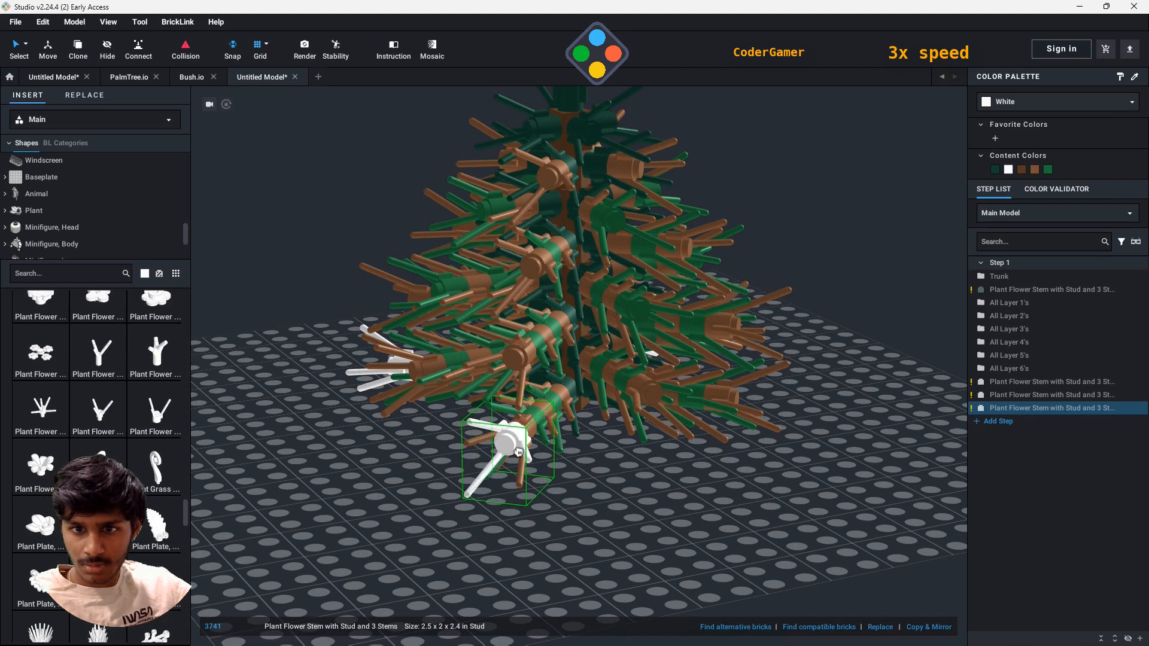
pyautogui.click(519, 452)
pyautogui.moveTo(898, 503); pyautogui.dragTo(748, 515, button='right')
pyautogui.click(582, 435)
pyautogui.press('Escape')
# - Group the four white flower stems into a submodel named Layer 7
pyautogui.click(1045, 382)
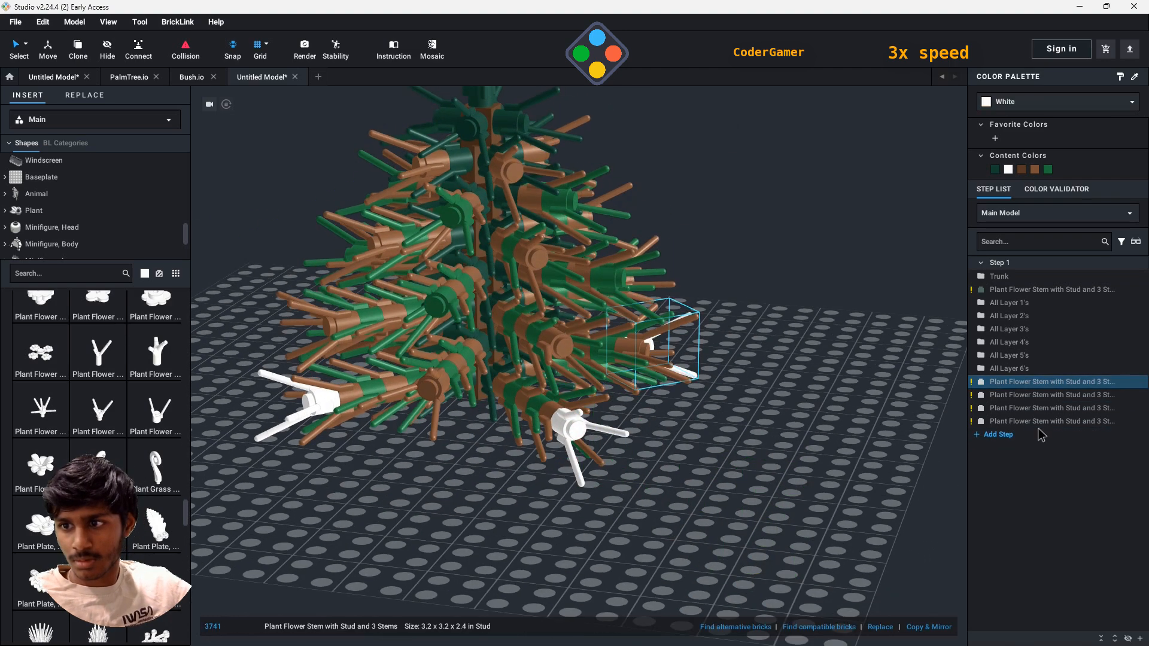
pyautogui.keyDown('shift'); pyautogui.click(1045, 422); pyautogui.keyUp('shift')
pyautogui.rightClick(560, 437)
pyautogui.moveTo(605, 559)
pyautogui.click(725, 558)
pyautogui.write('Laye')
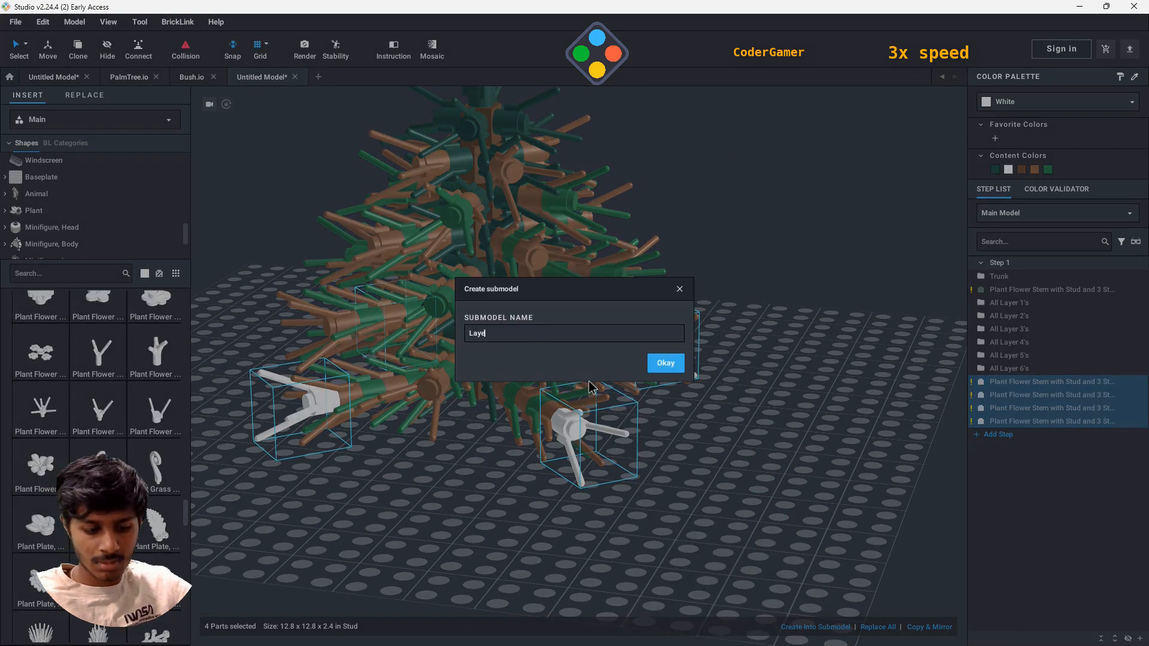
pyautogui.write('r 7')
pyautogui.press('Return')
# - Recolor the Layer 7 submodel a lighter green and clone it once onto the alternate outer studs of the lower branches
pyautogui.click(1017, 99)
pyautogui.click(1029, 164)
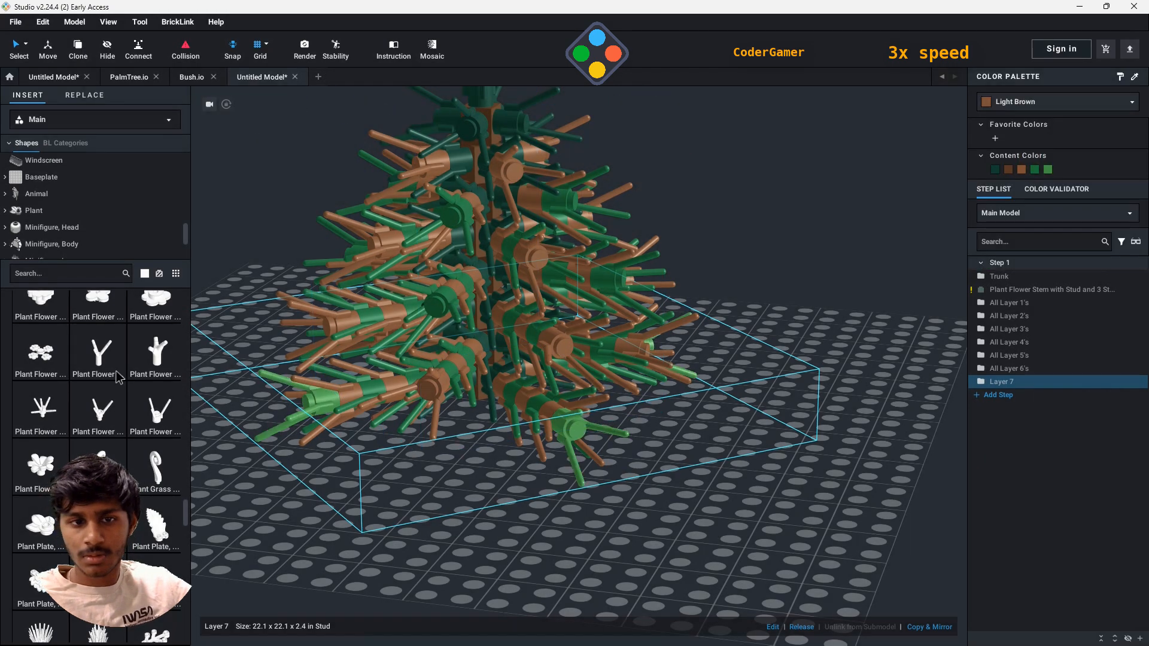
pyautogui.click(80, 48)
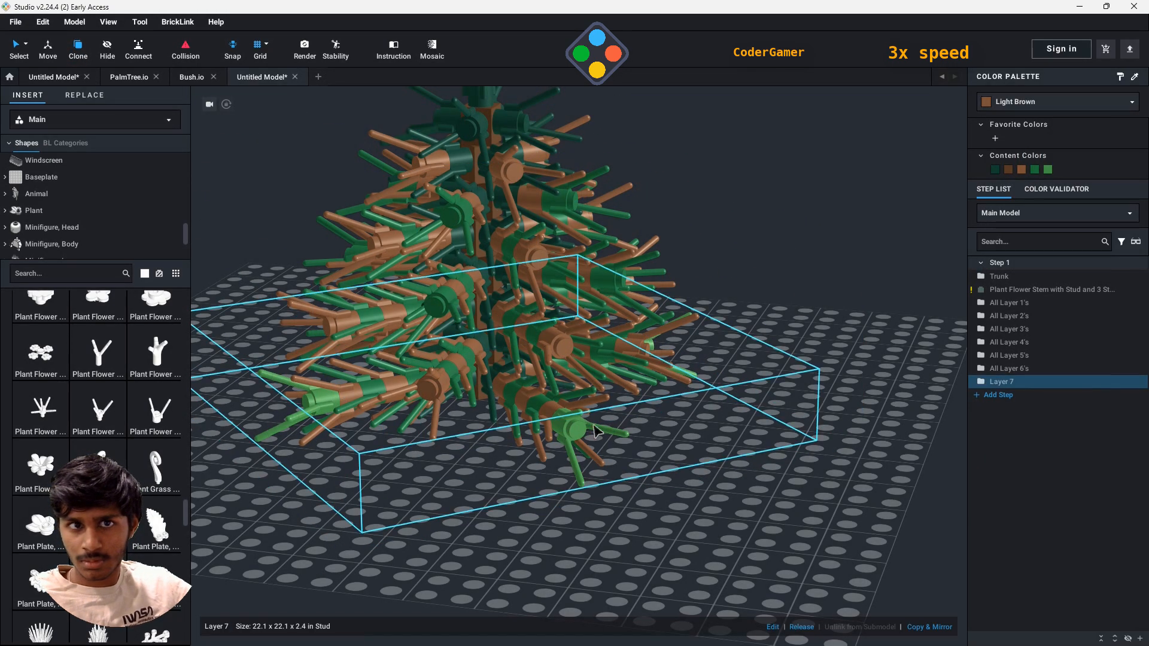
pyautogui.click(71, 53)
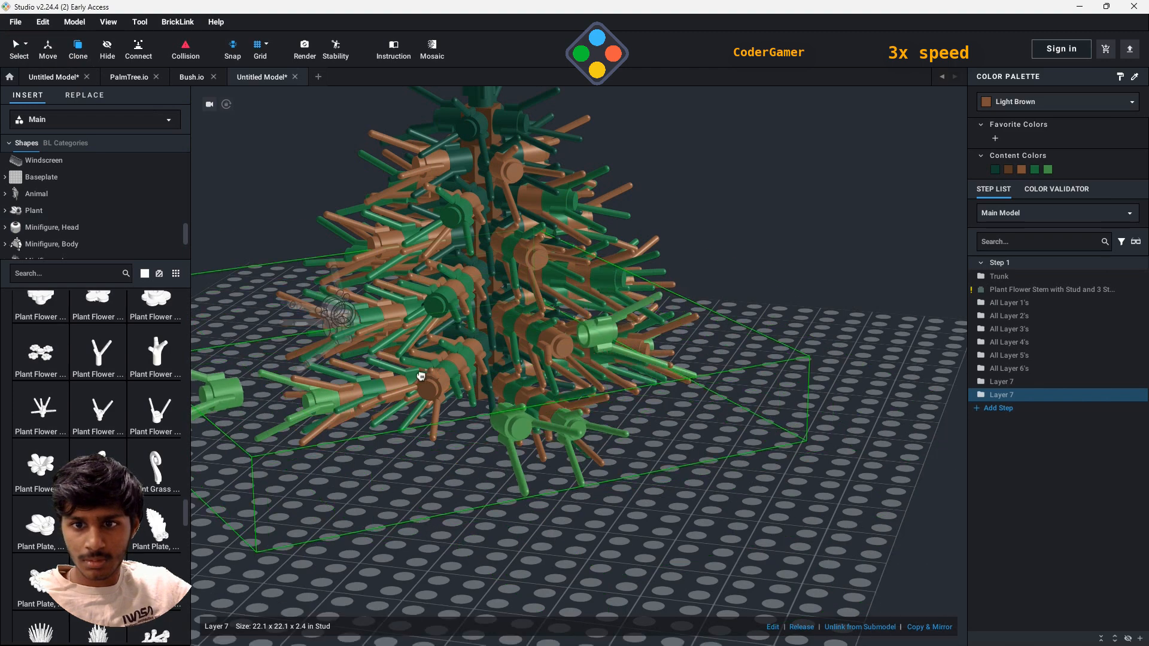
pyautogui.click(609, 368)
pyautogui.press('Escape')
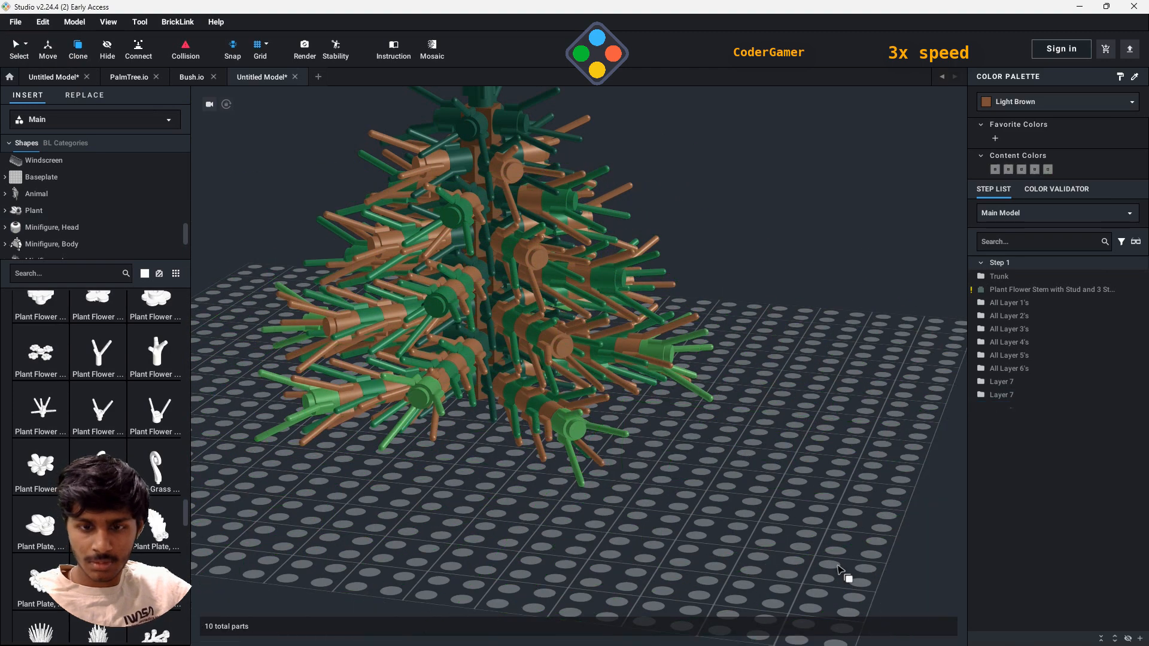
# - Group the two Layer 7 submodels into a submodel named All Layer 7's
pyautogui.click(10, 49)
pyautogui.click(1018, 383)
pyautogui.keyDown('ctrl'); pyautogui.click(1017, 395); pyautogui.keyUp('ctrl')
pyautogui.rightClick(789, 415)
pyautogui.moveTo(838, 559)
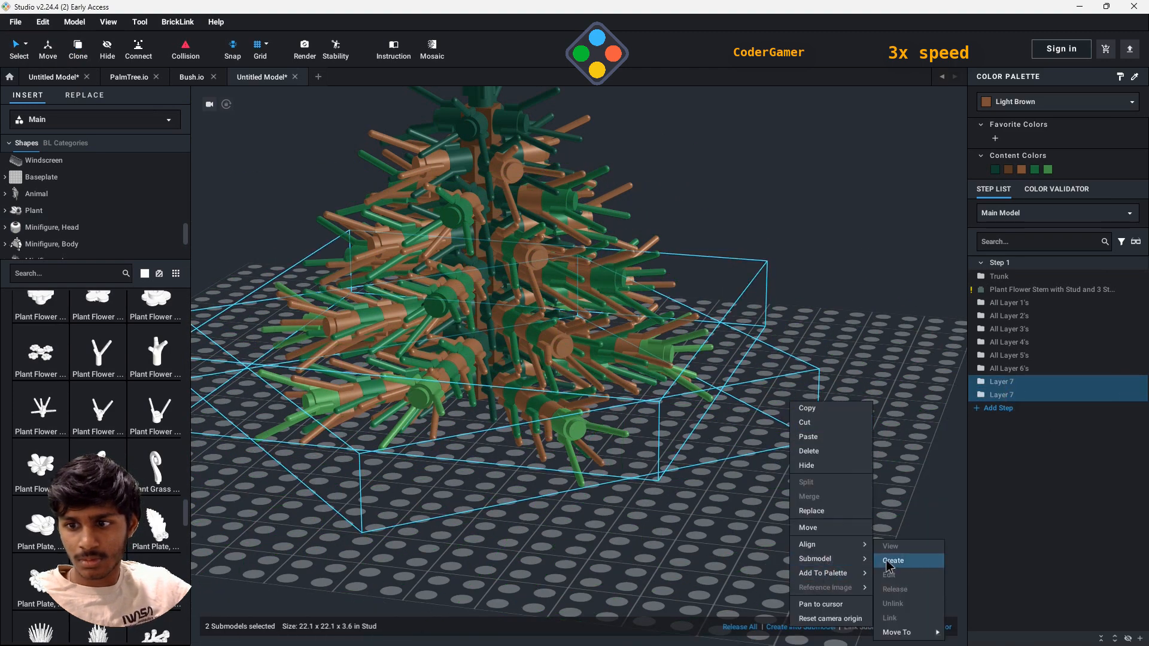
pyautogui.click(886, 560)
pyautogui.write("All Layer 7's")
pyautogui.press('Return')
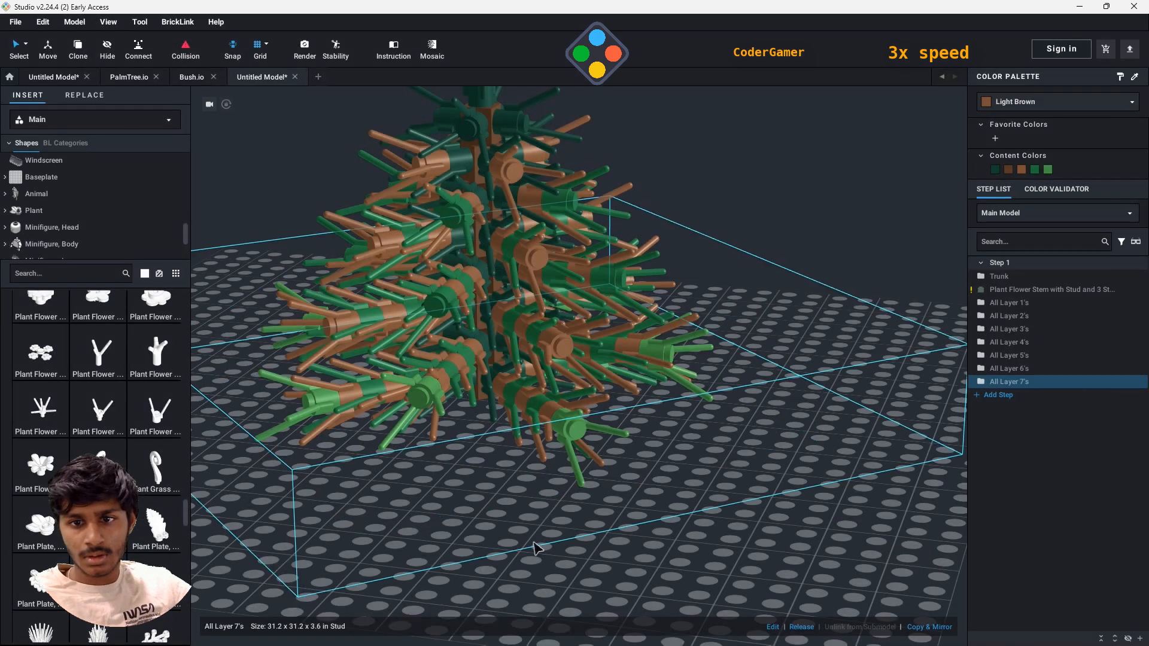
# - Attach four more white three-stem flower stems to the outermost light green studs on the tree's lowest branches
pyautogui.click(726, 496)
pyautogui.scroll(-4, 724, 495)
pyautogui.moveTo(724, 496)
pyautogui.mouseDown(button='right')
pyautogui.moveTo(746, 449)
pyautogui.moveTo(720, 496)
pyautogui.mouseUp(button='right')
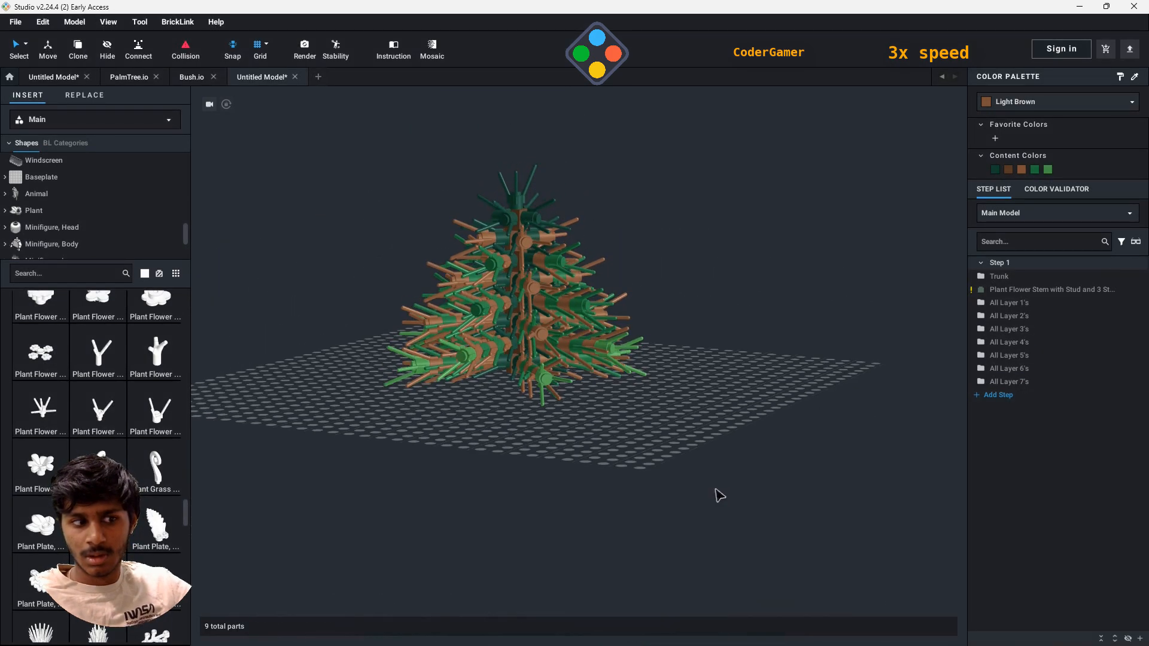
pyautogui.moveTo(674, 456); pyautogui.dragTo(700, 490, button='right')
pyautogui.click(158, 409)
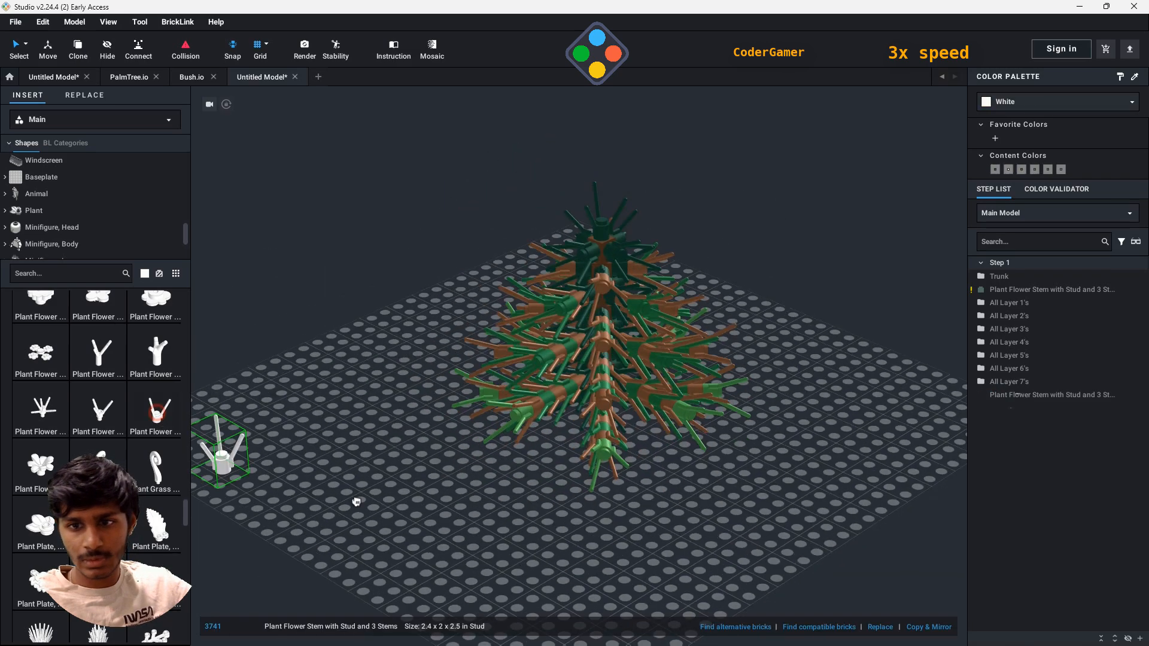
pyautogui.click(607, 470)
pyautogui.moveTo(796, 488); pyautogui.dragTo(757, 491, button='right')
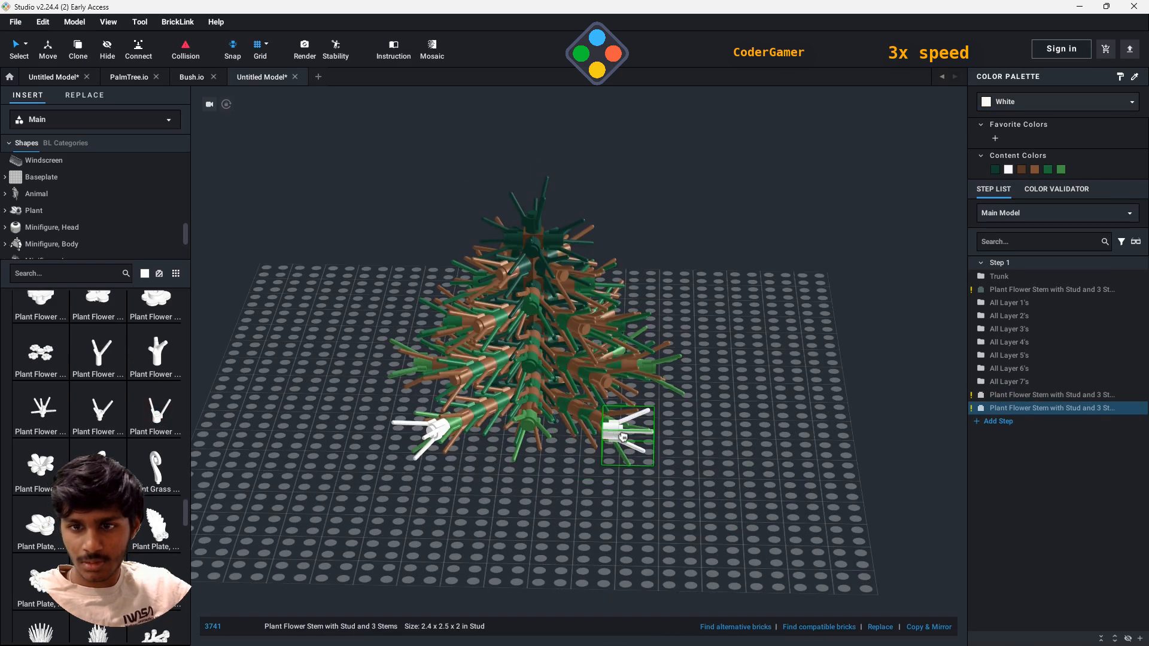
pyautogui.click(623, 438)
pyautogui.moveTo(745, 443); pyautogui.dragTo(682, 440, button='right')
pyautogui.click(600, 387)
pyautogui.moveTo(737, 412); pyautogui.dragTo(694, 410, button='right')
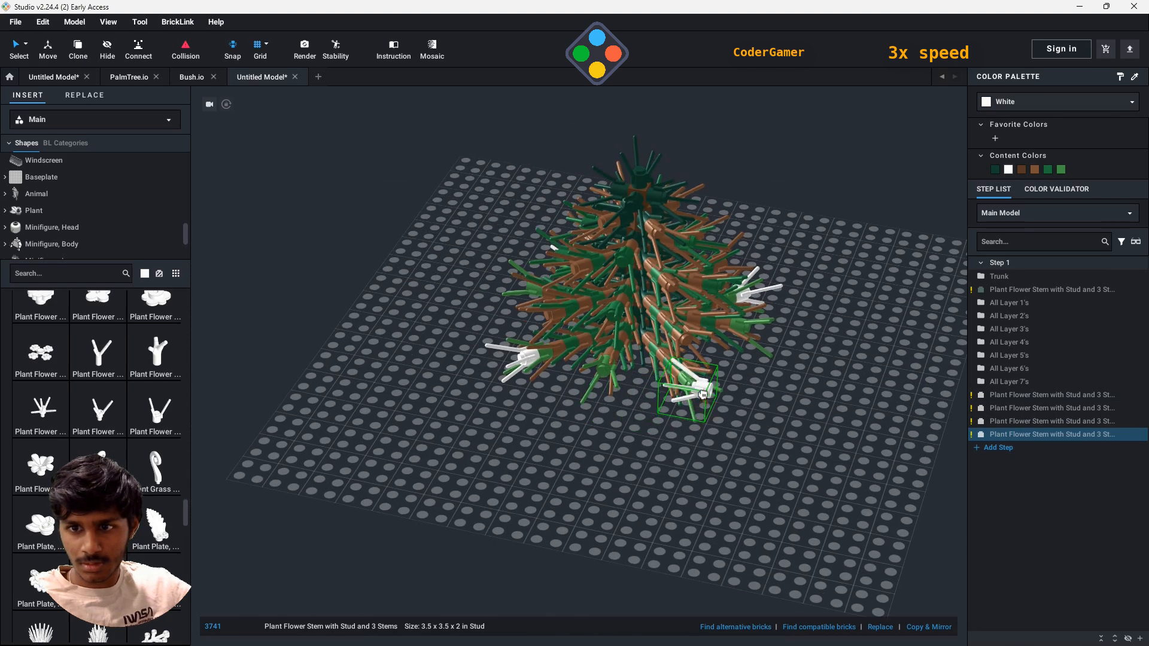
pyautogui.click(712, 391)
pyautogui.press('Escape')
# - Group the four white flower stems into a submodel named Layer 8 and recolor it the same light green as Layer 7
pyautogui.click(1079, 398)
pyautogui.keyDown('shift'); pyautogui.click(1074, 435); pyautogui.keyUp('shift')
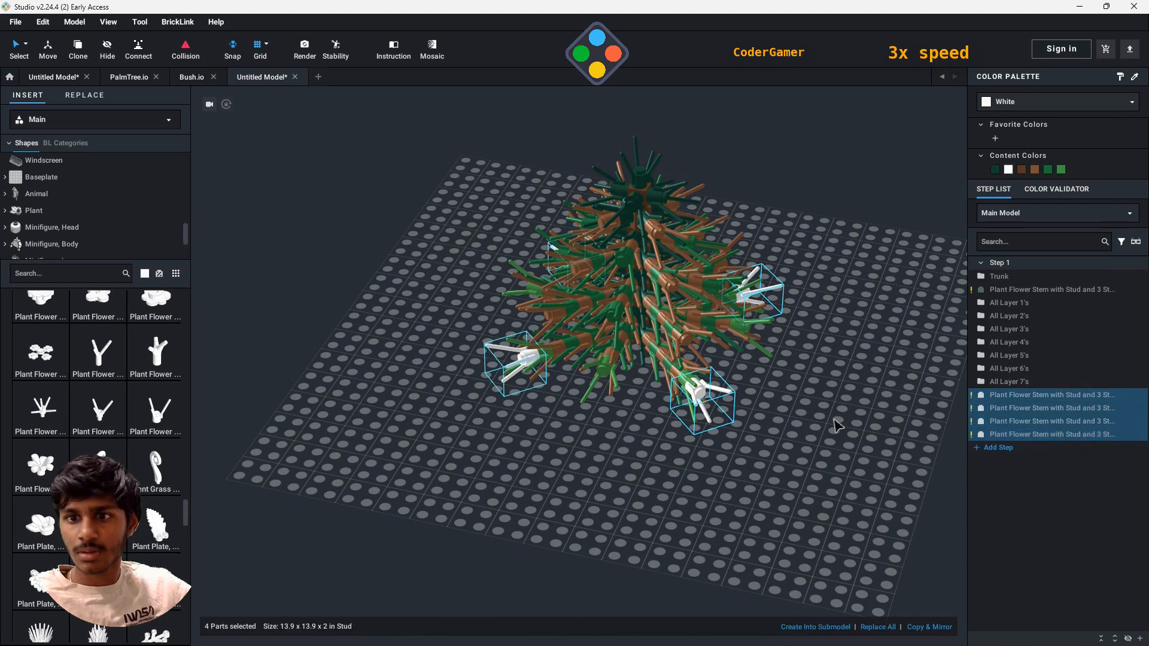
pyautogui.rightClick(727, 401)
pyautogui.moveTo(757, 558)
pyautogui.click(825, 559)
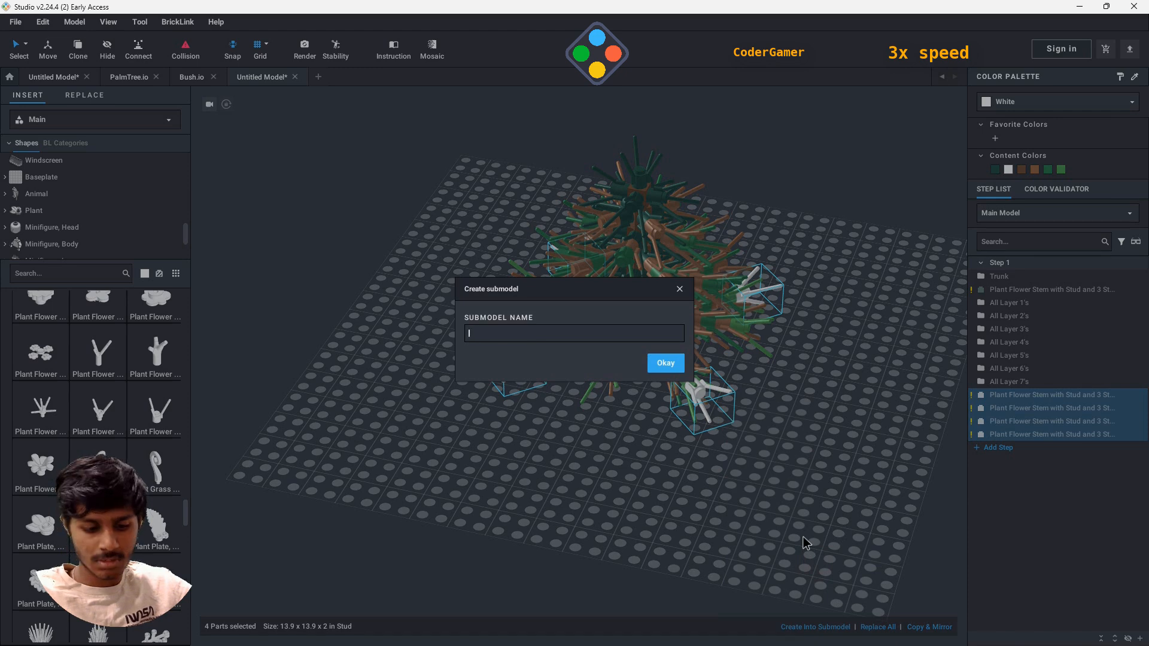
pyautogui.write('Layer 8')
pyautogui.press('Return')
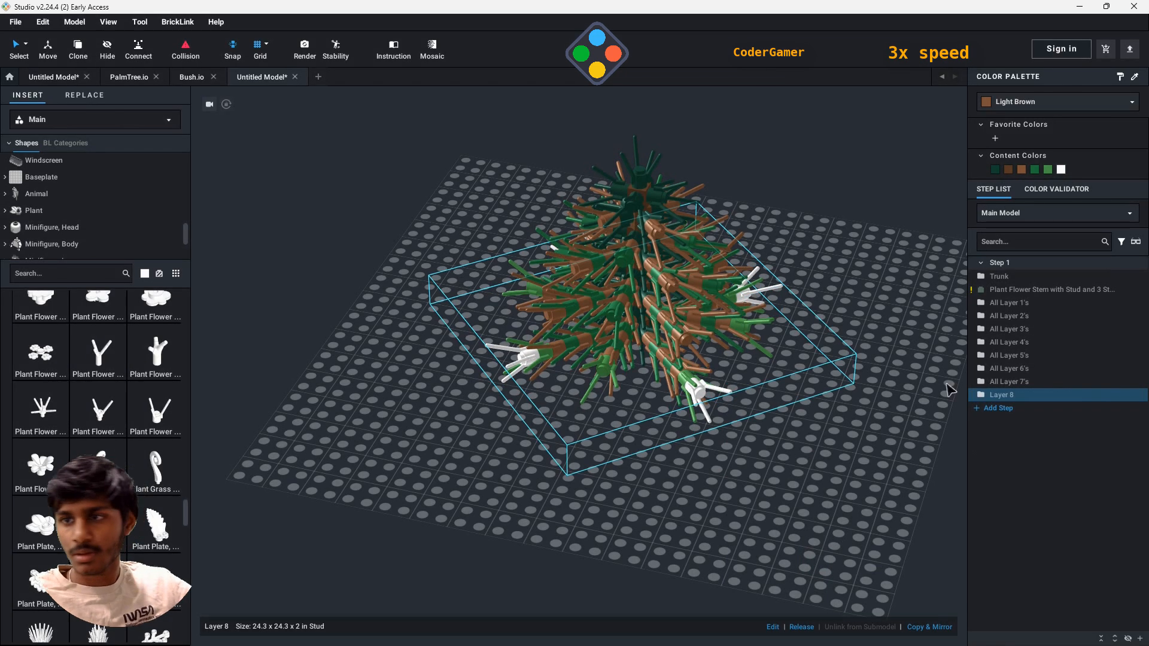
pyautogui.click(1048, 170)
# - Group the trunk, the top flower stem and all layer submodels into one submodel named Tree
pyautogui.click(1014, 277)
pyautogui.keyDown('shift'); pyautogui.click(1015, 396); pyautogui.keyUp('shift')
pyautogui.rightClick(1015, 396)
pyautogui.click(802, 387)
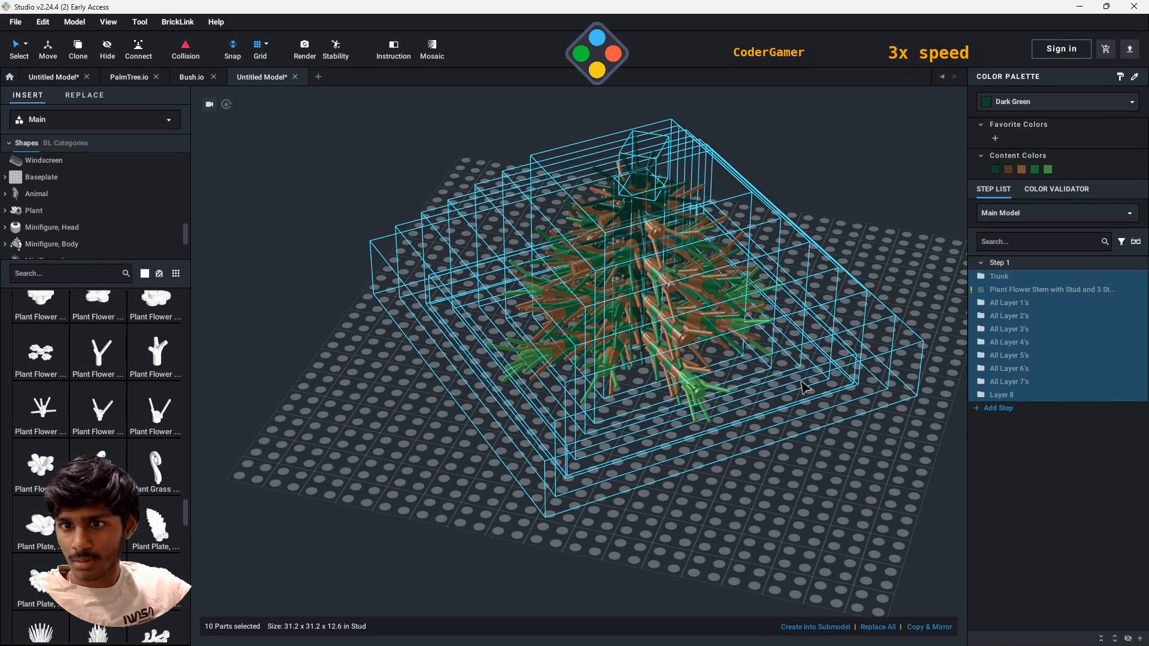
pyautogui.rightClick(803, 387)
pyautogui.moveTo(850, 554)
pyautogui.click(908, 557)
pyautogui.write('Tr')
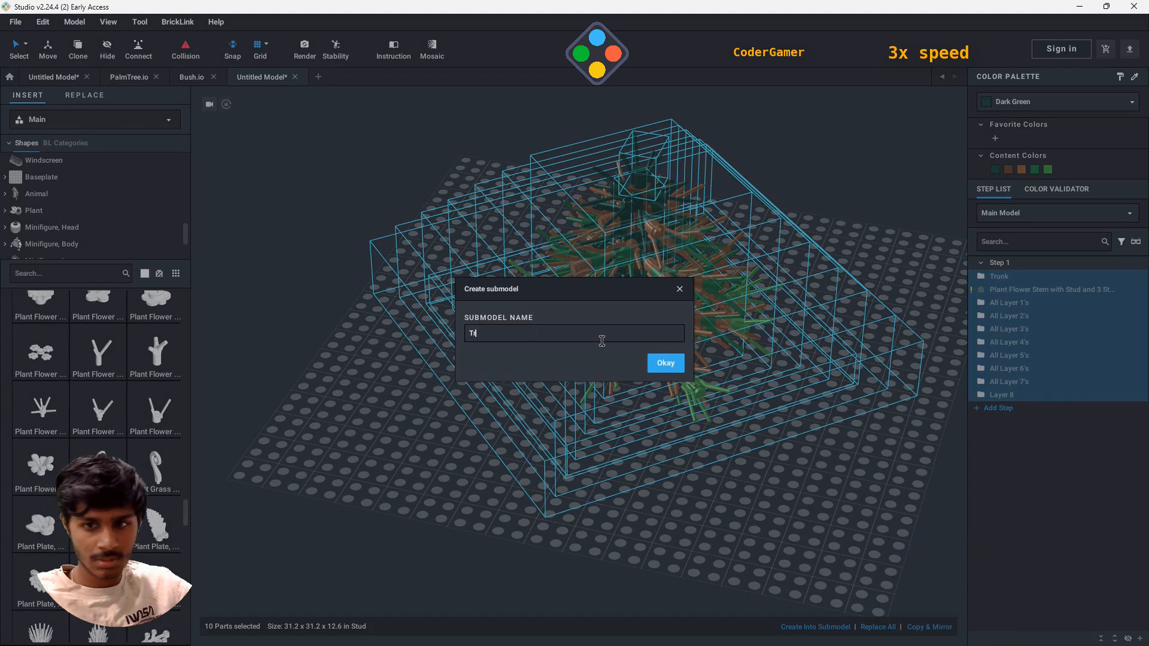
pyautogui.write('ee')
pyautogui.press('Return')
# - Extend the tree's trunk downward by stacking six white 1 x 1 solid-stud round bricks without bottom lip beneath it
pyautogui.scroll(-5, 45, 187)
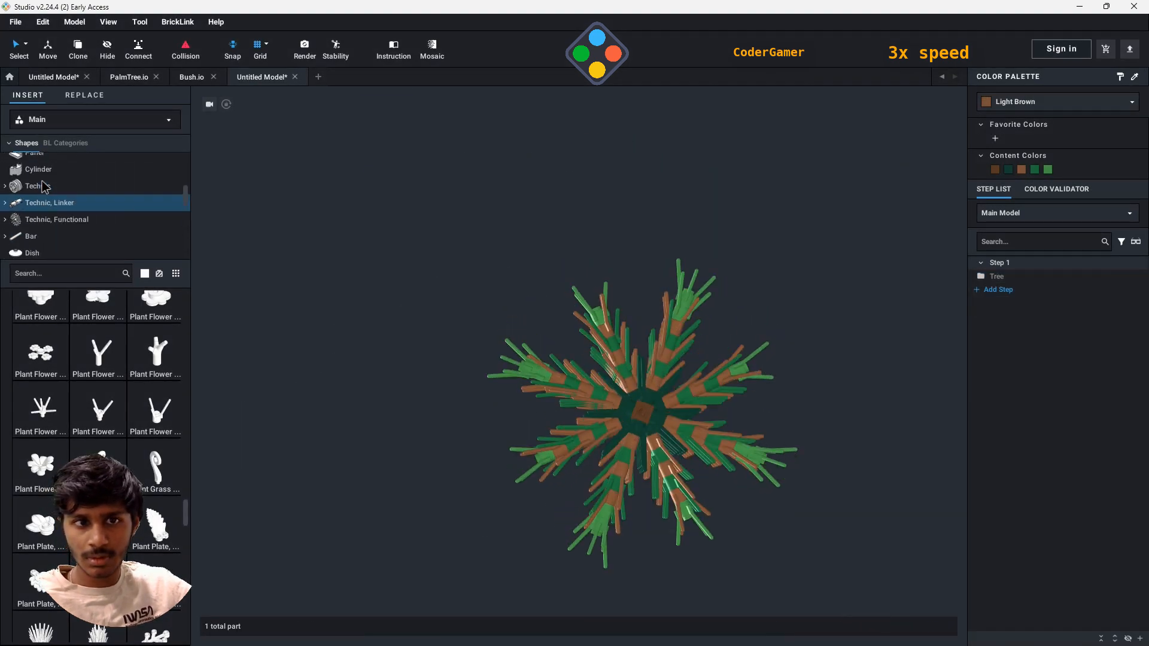
pyautogui.scroll(5, 42, 182)
pyautogui.click(43, 181)
pyautogui.moveTo(684, 481); pyautogui.dragTo(677, 353, button='right')
pyautogui.click(164, 347)
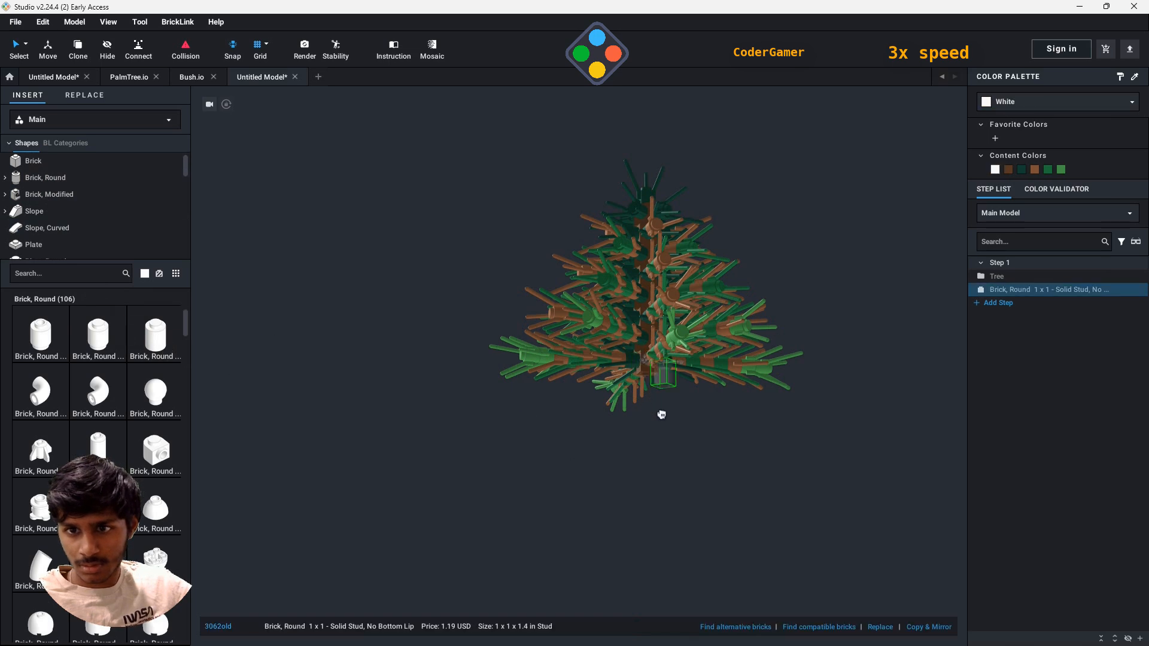
pyautogui.scroll(5, 665, 419)
pyautogui.moveTo(750, 465); pyautogui.dragTo(716, 377, button='right')
pyautogui.click(747, 312)
pyautogui.click(749, 349)
pyautogui.click(749, 385)
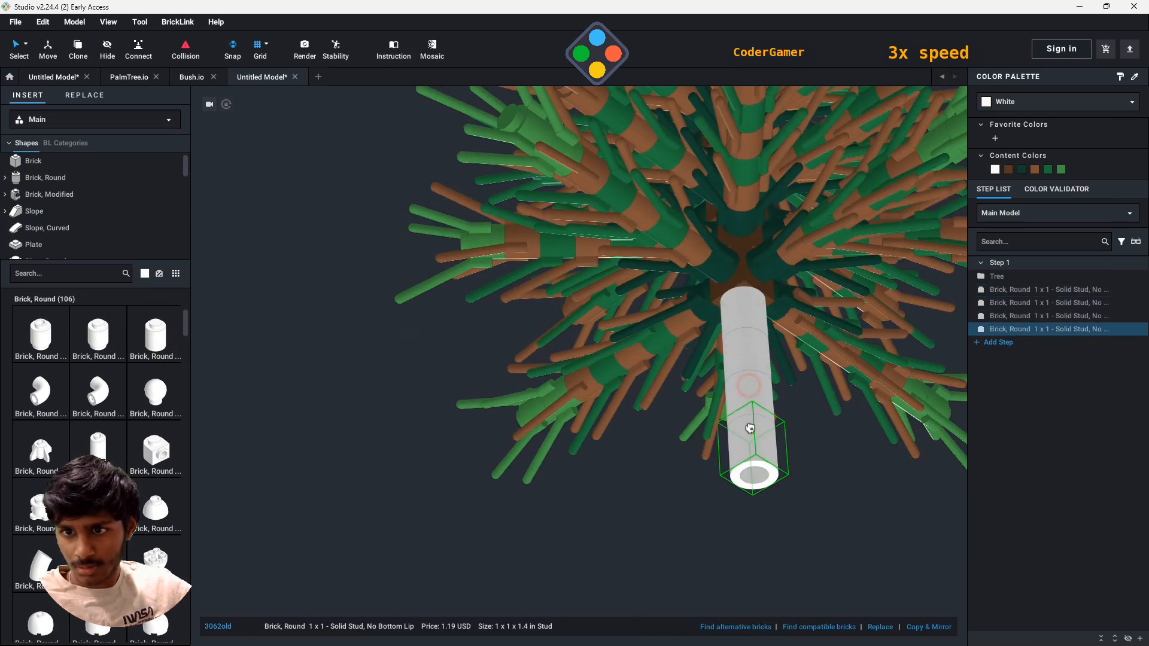
pyautogui.click(750, 428)
pyautogui.click(753, 491)
pyautogui.moveTo(789, 627); pyautogui.dragTo(695, 443, button='right')
pyautogui.click(686, 342)
pyautogui.moveTo(694, 359); pyautogui.dragTo(827, 556, button='right')
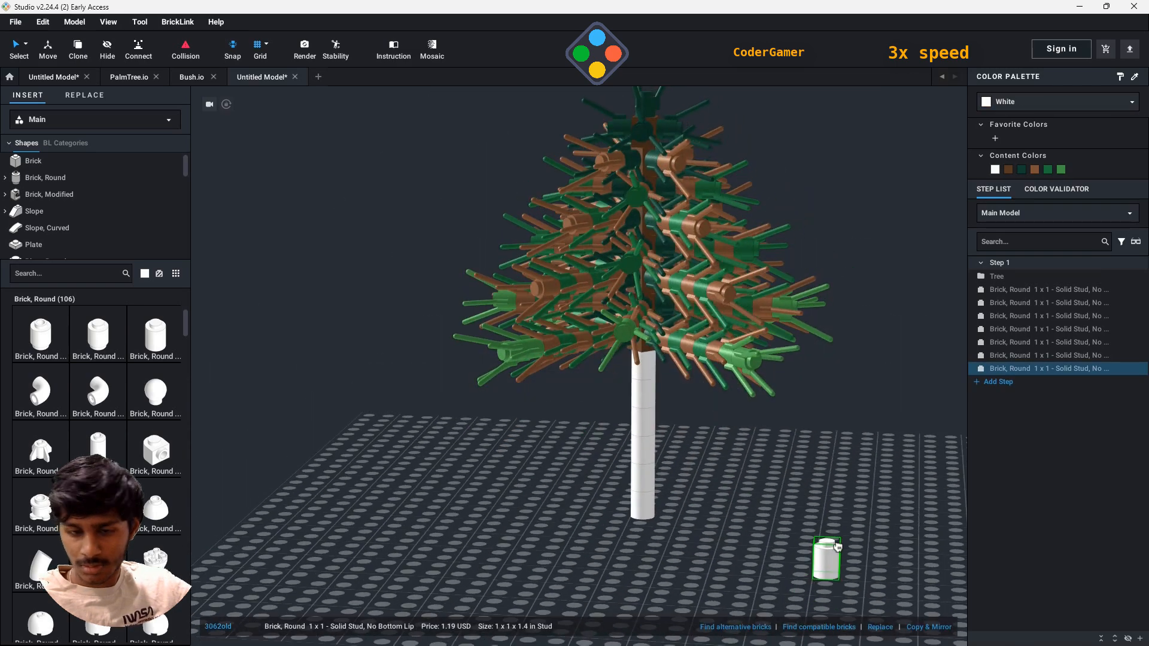
# - Stop placing round bricks and delete the lowest one from the trunk extension
pyautogui.press('Escape')
pyautogui.scroll(-3, 664, 458)
pyautogui.click(627, 466)
pyautogui.press('Delete')
pyautogui.moveTo(921, 486); pyautogui.dragTo(866, 430, button='right')
# - Recolor the five white round bricks of the trunk extension brown to match the existing trunk
pyautogui.click(1040, 291)
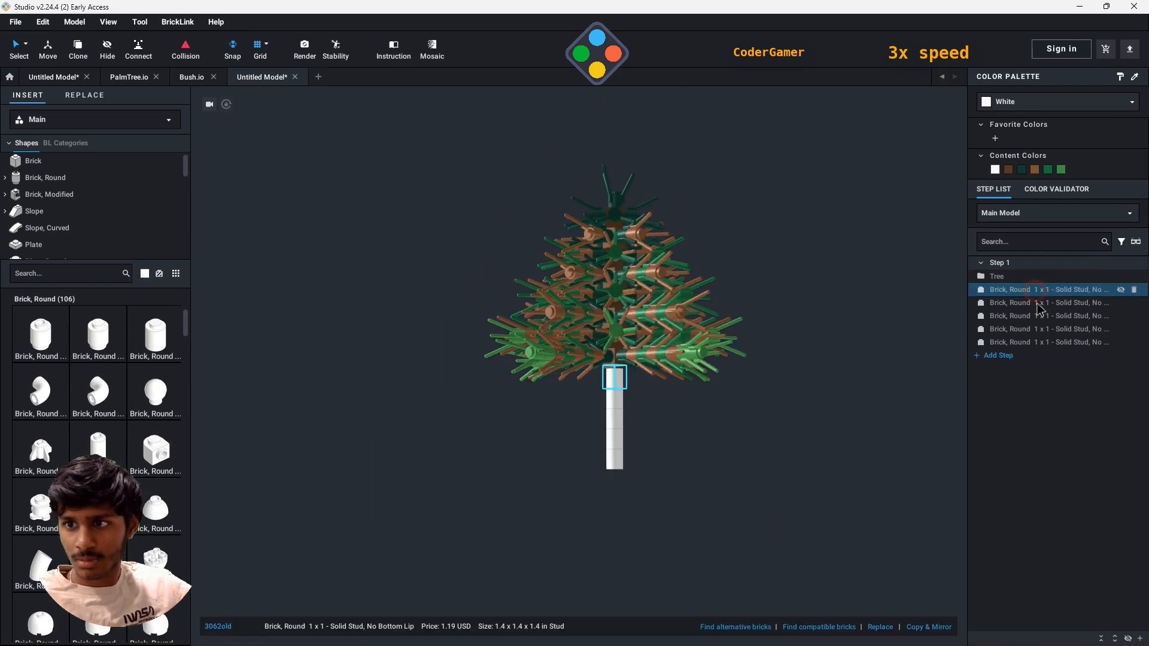
pyautogui.keyDown('shift'); pyautogui.click(1040, 342); pyautogui.keyUp('shift')
pyautogui.click(1010, 171)
pyautogui.click(802, 335)
pyautogui.moveTo(802, 335); pyautogui.dragTo(886, 377, button='right')
# - Group the Tree submodel and the five round bricks beneath it into a submodel named Pine Tree
pyautogui.click(1017, 277)
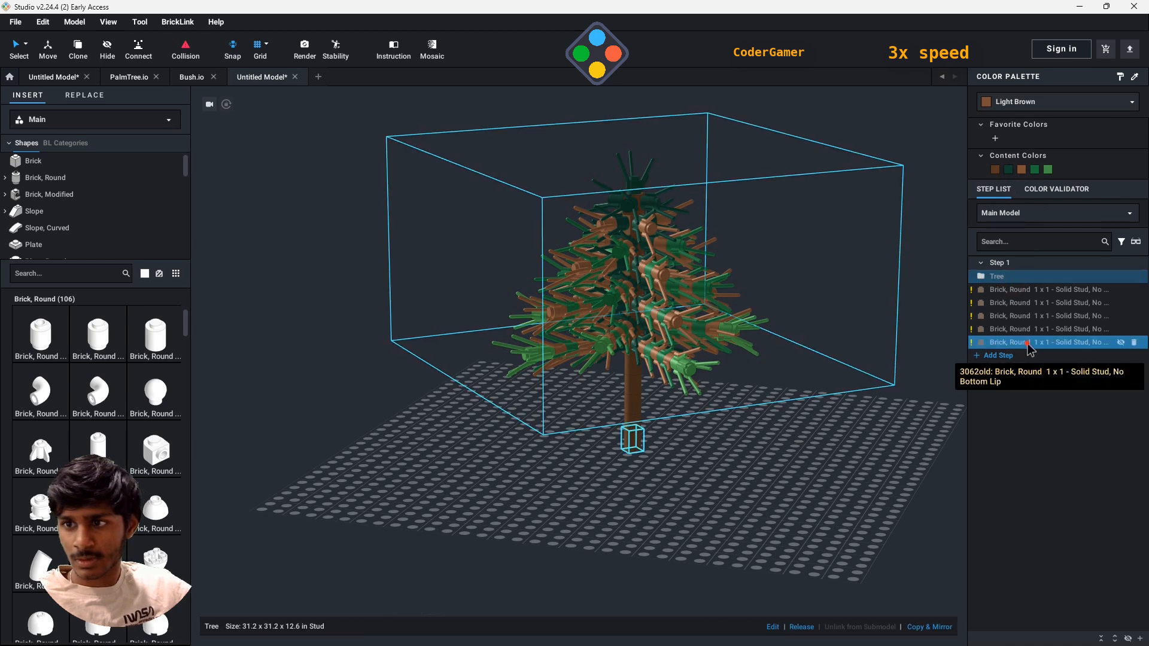
pyautogui.keyDown('shift'); pyautogui.click(1029, 344); pyautogui.keyUp('shift')
pyautogui.rightClick(705, 545)
pyautogui.moveTo(748, 478)
pyautogui.click(803, 490)
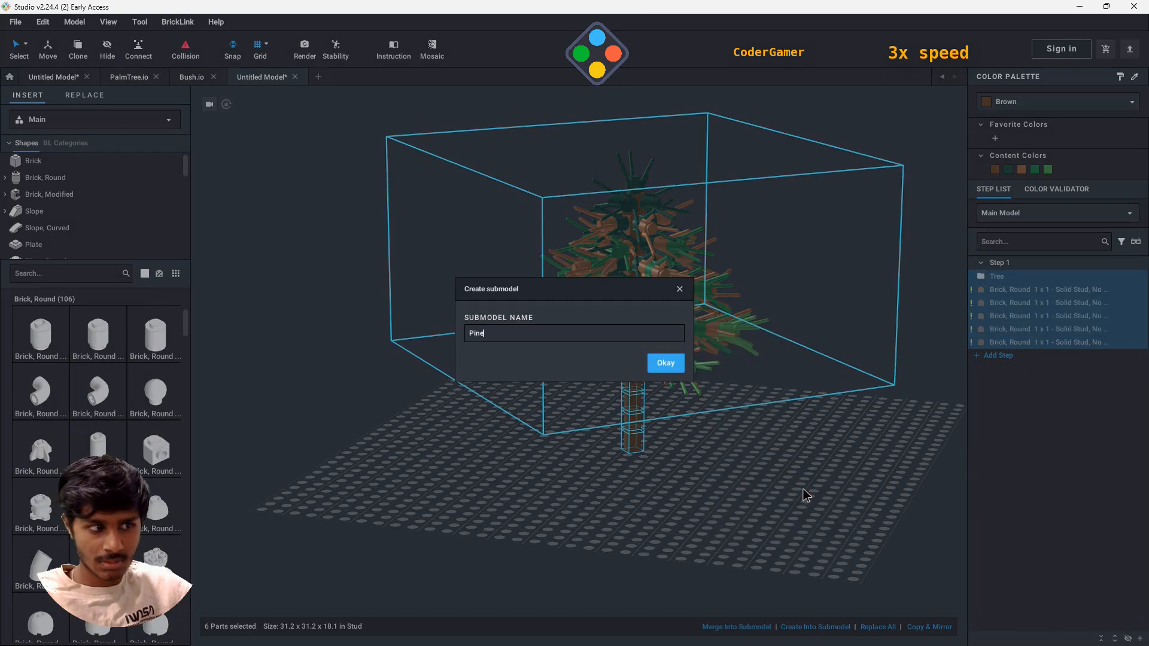
pyautogui.press('Return')
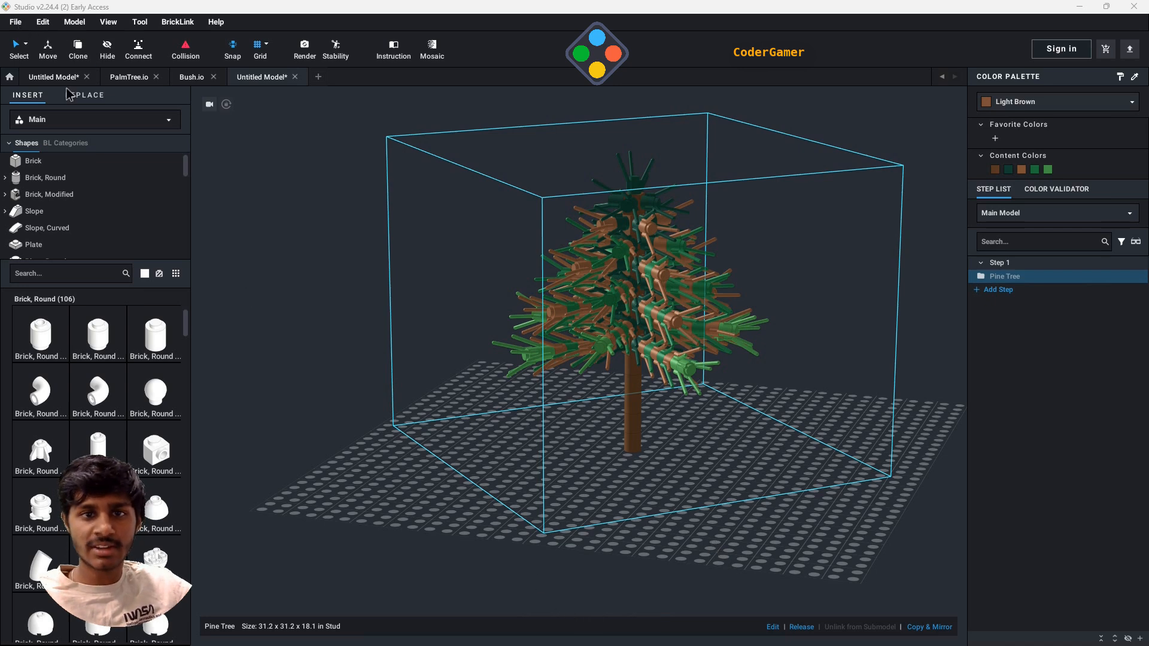
# - Inspect the pine tree, look over the PalmTree.io and Bush.io models, and return to the pine tree model
pyautogui.click(372, 405)
pyautogui.moveTo(703, 518); pyautogui.dragTo(739, 308, button='right')
pyautogui.click(131, 78)
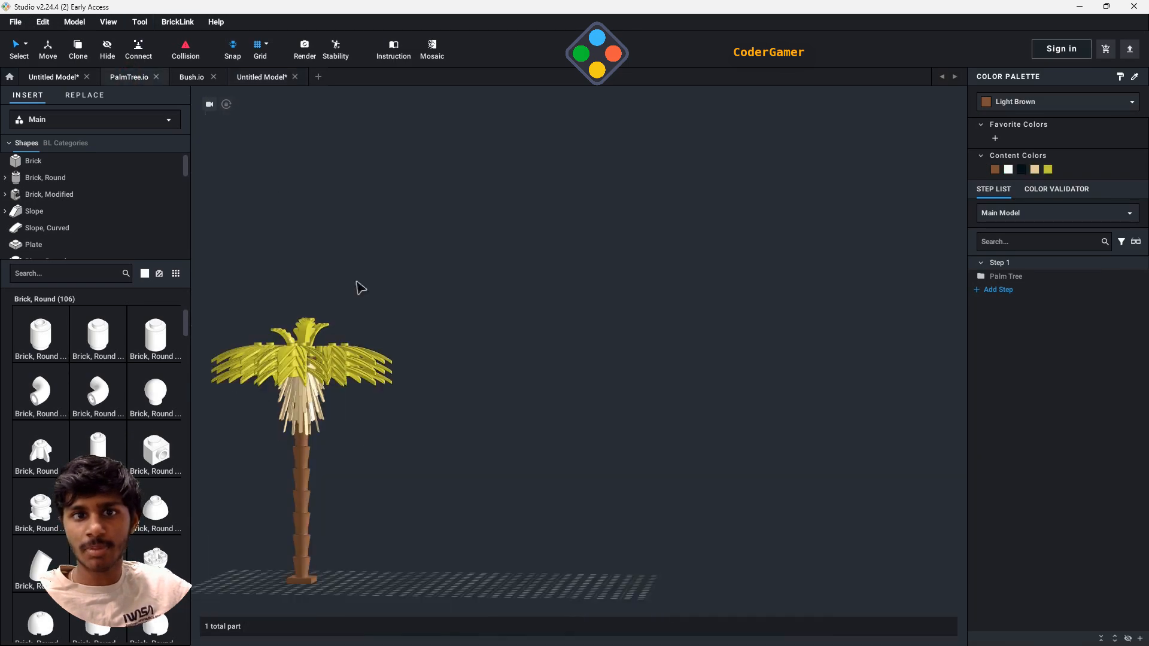
pyautogui.moveTo(445, 394); pyautogui.dragTo(547, 395, button='right')
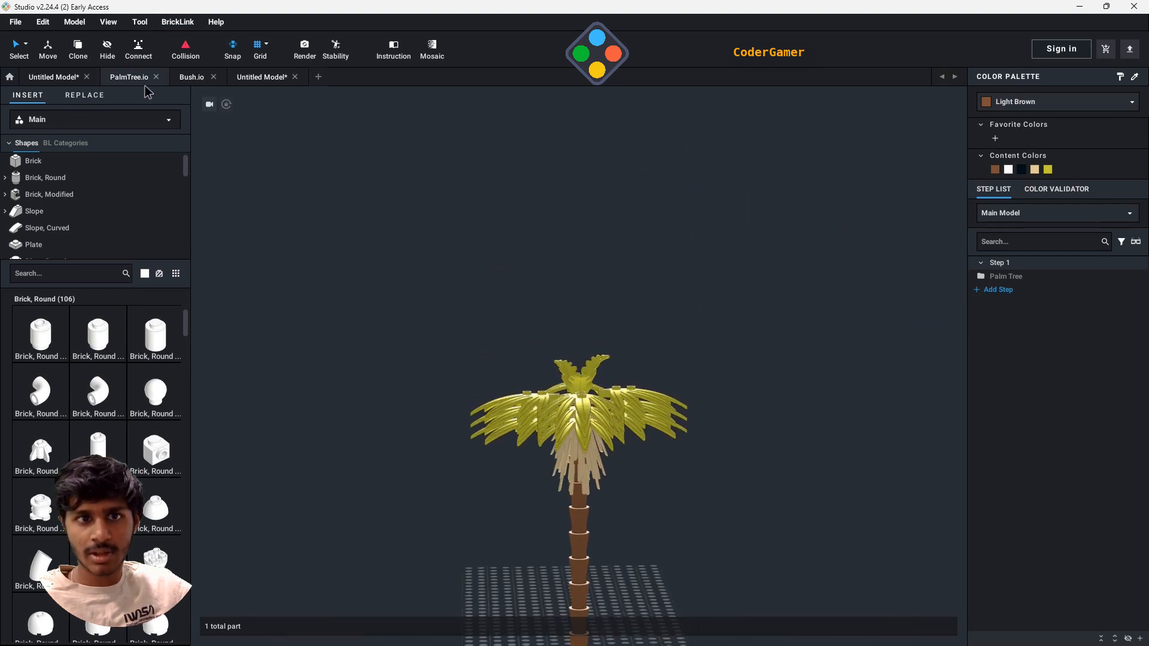
pyautogui.click(200, 82)
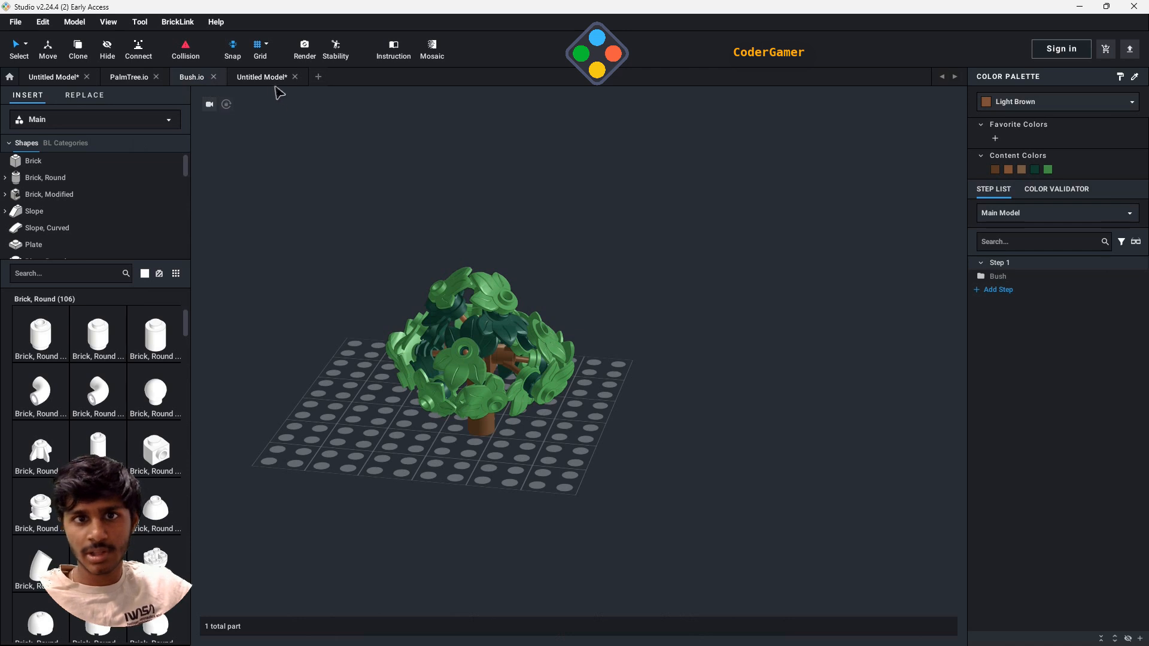
pyautogui.click(263, 79)
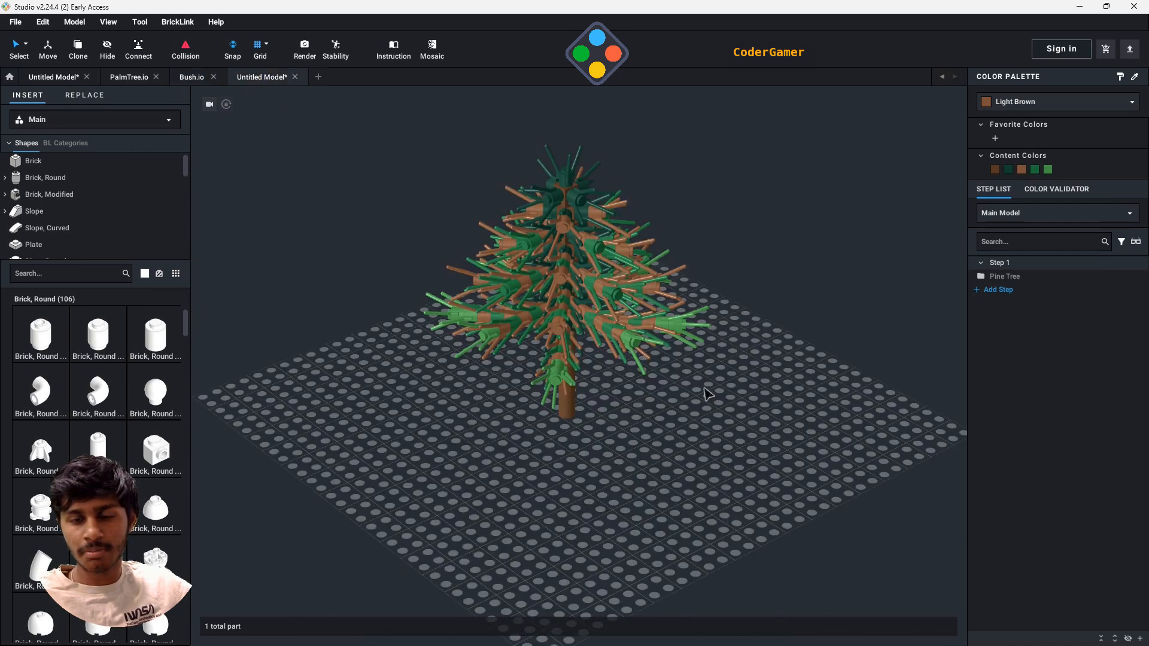
# - Save the pine tree model as PineTree in the LegoStudioWork folder
pyautogui.click(23, 24)
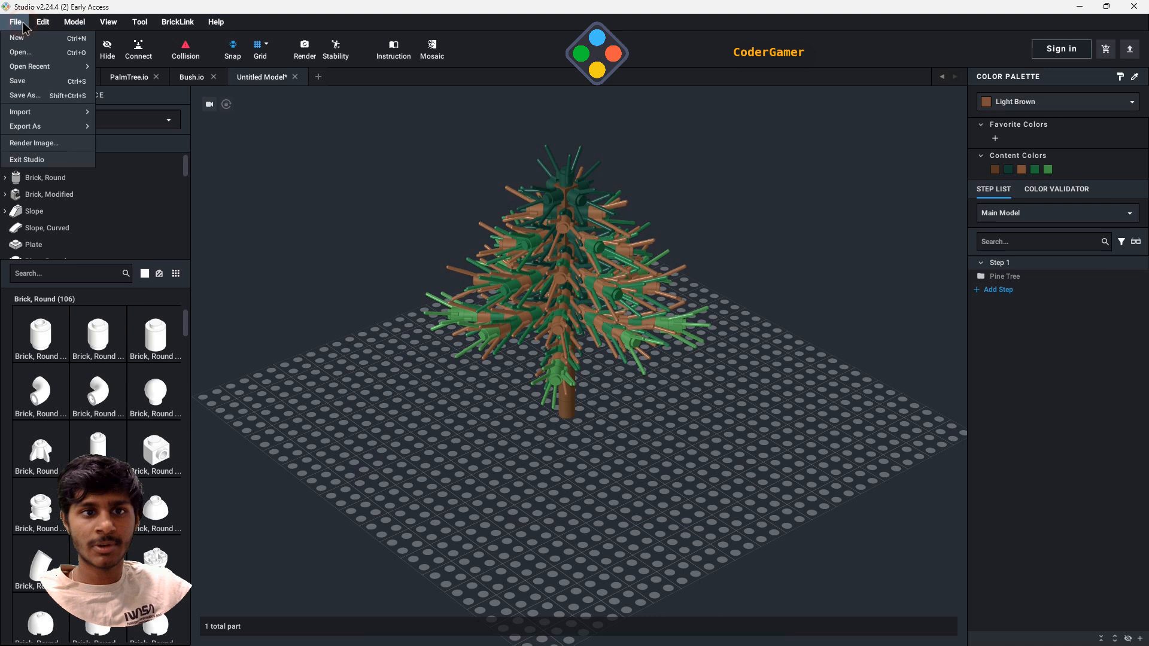
pyautogui.click(40, 83)
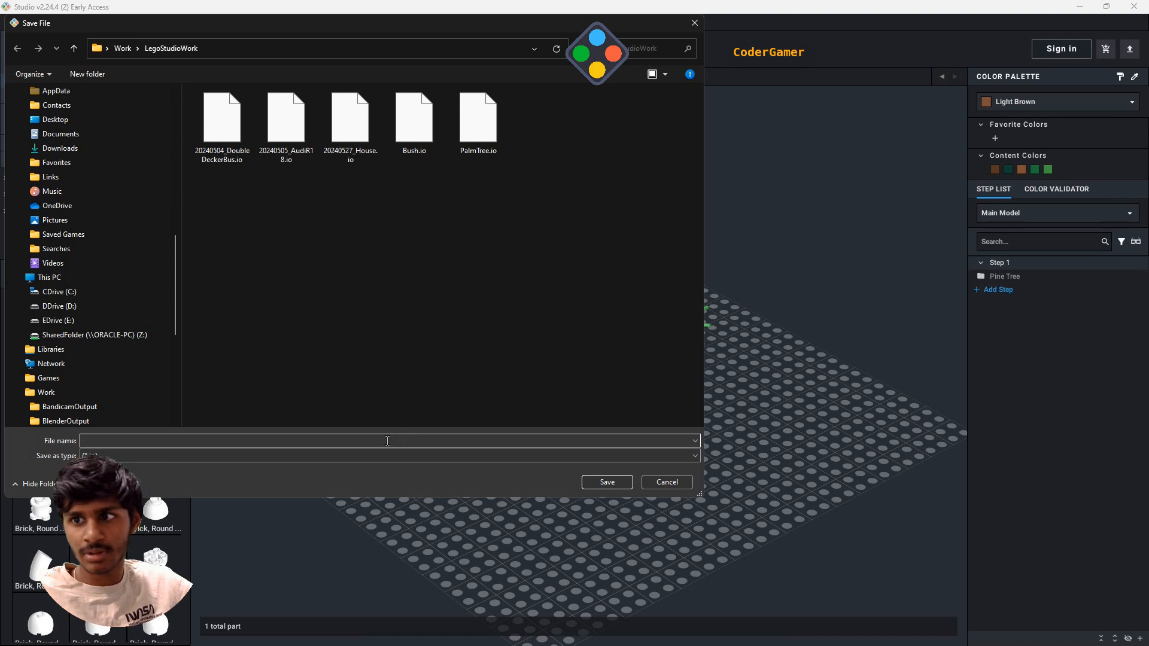
pyautogui.write('PineTree')
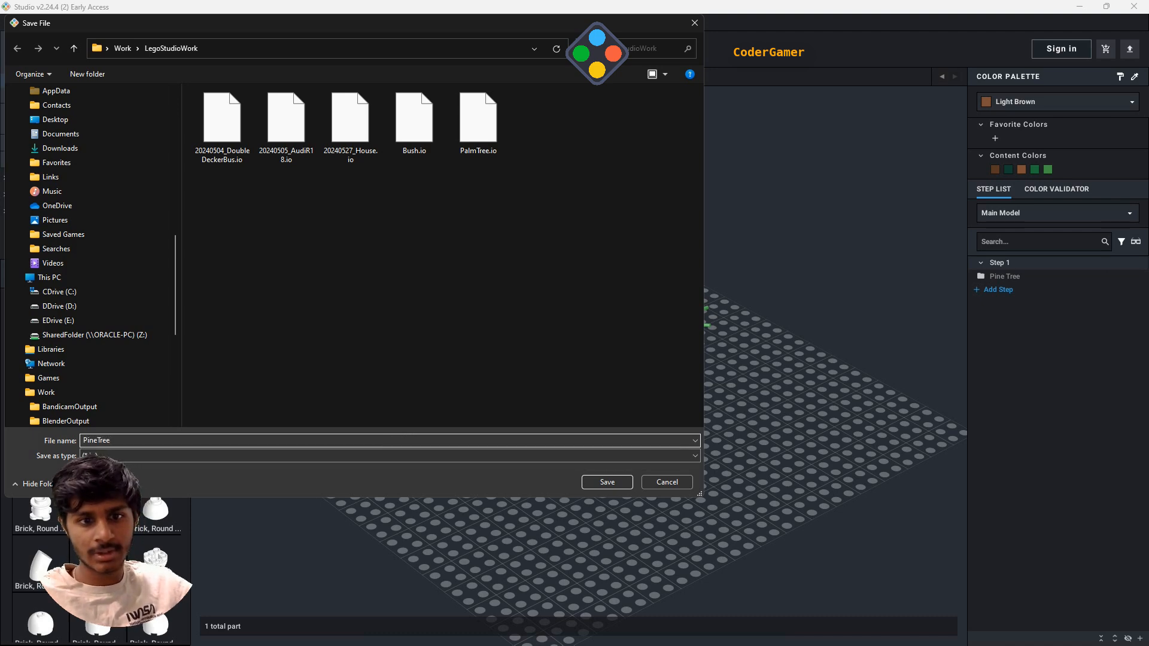
pyautogui.press('Return')
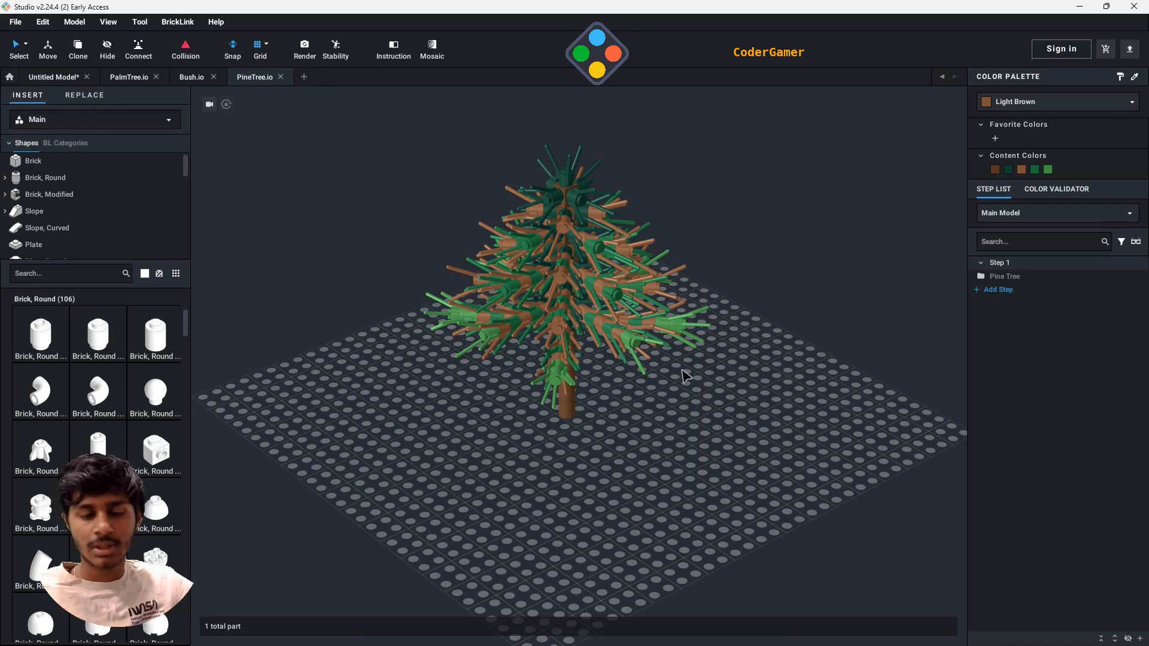
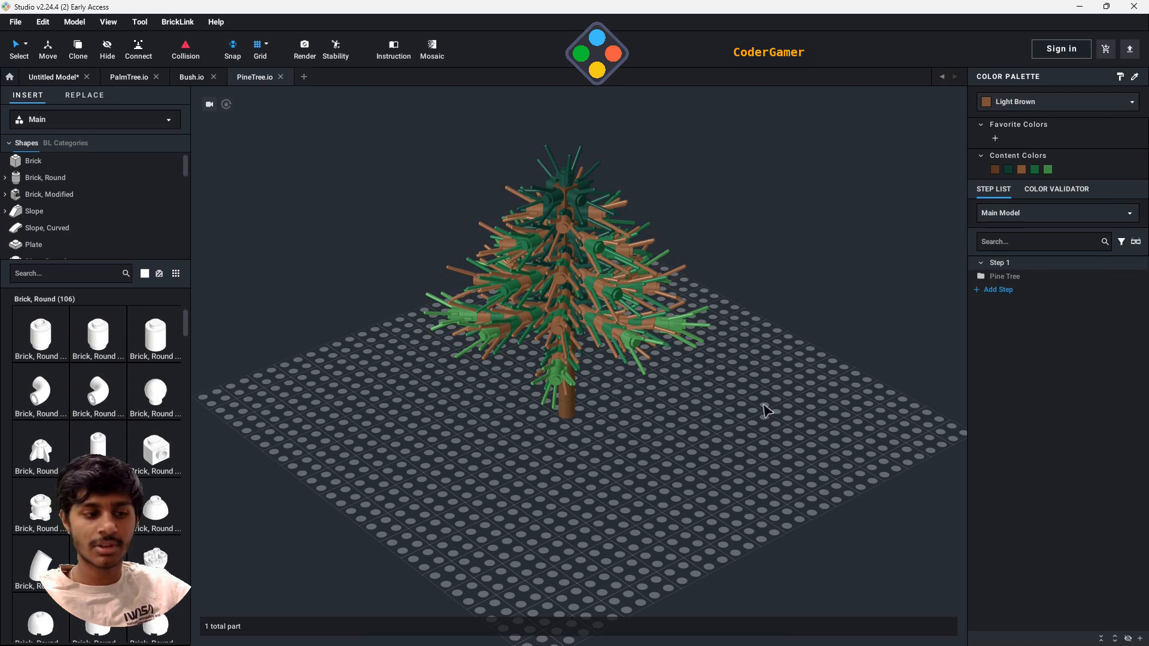
# - Create a new model and place a white 2x2 brick near the middle of its grid
pyautogui.moveTo(766, 408); pyautogui.dragTo(548, 228, button='right')
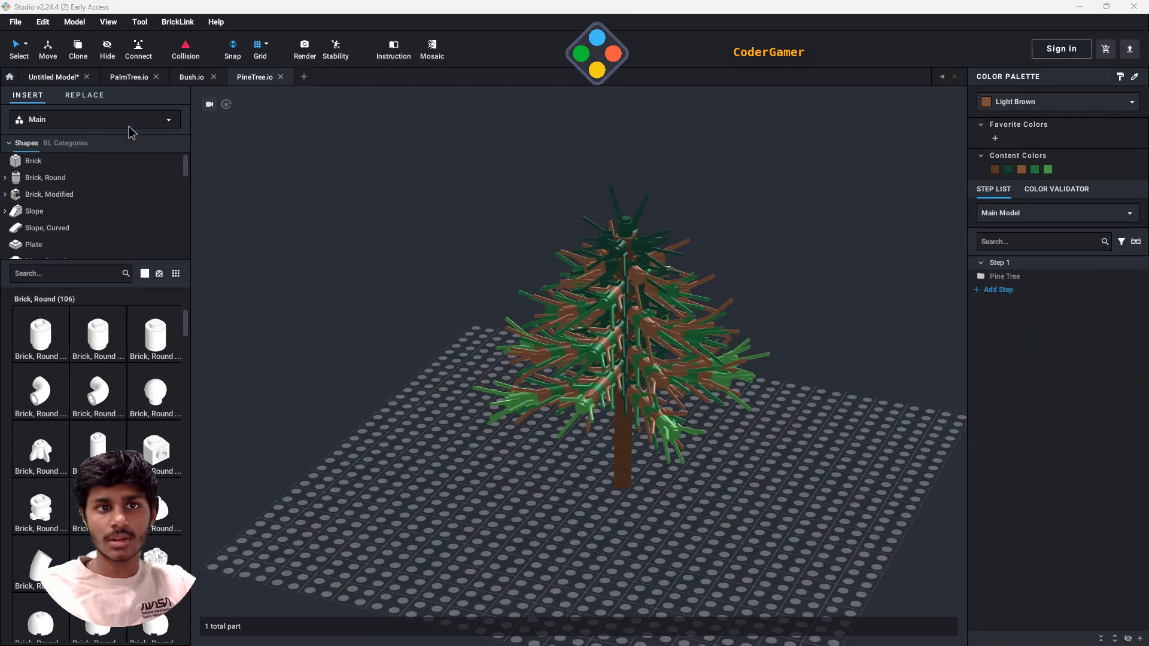
pyautogui.click(15, 23)
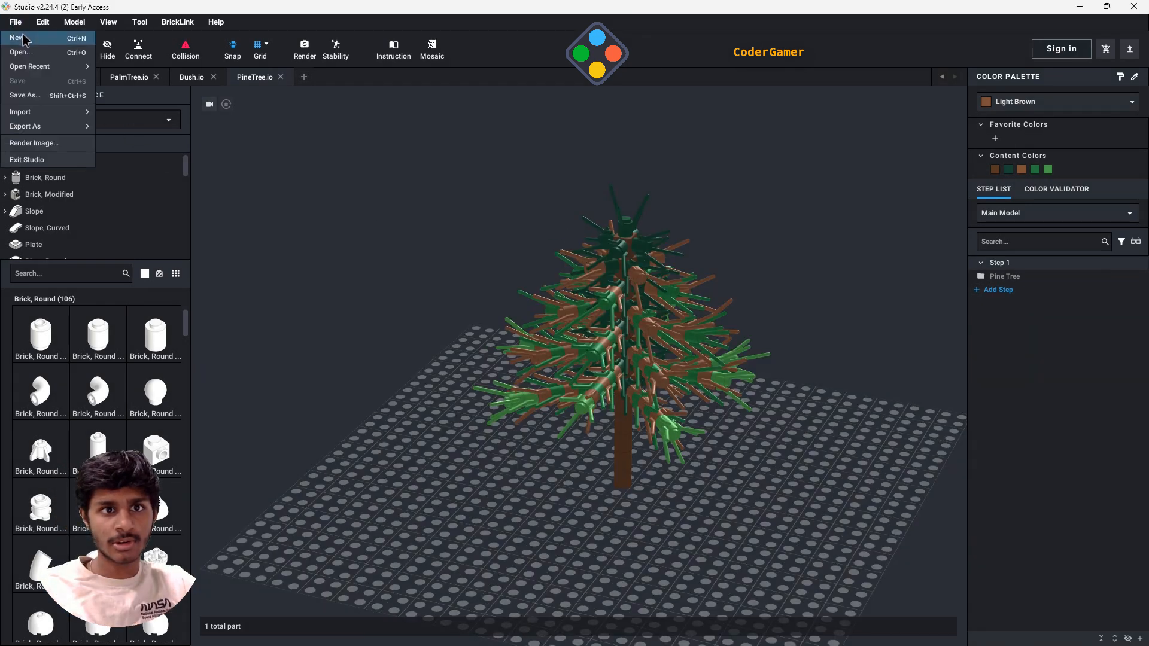
pyautogui.click(23, 38)
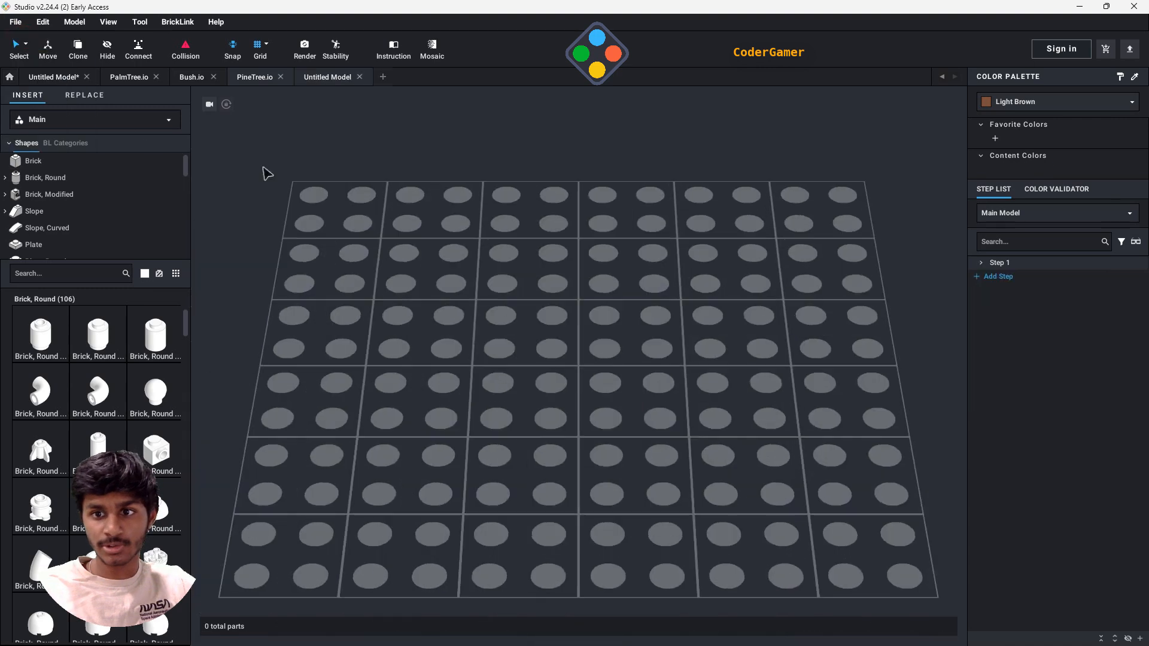
pyautogui.click(93, 273)
pyautogui.write('2x2')
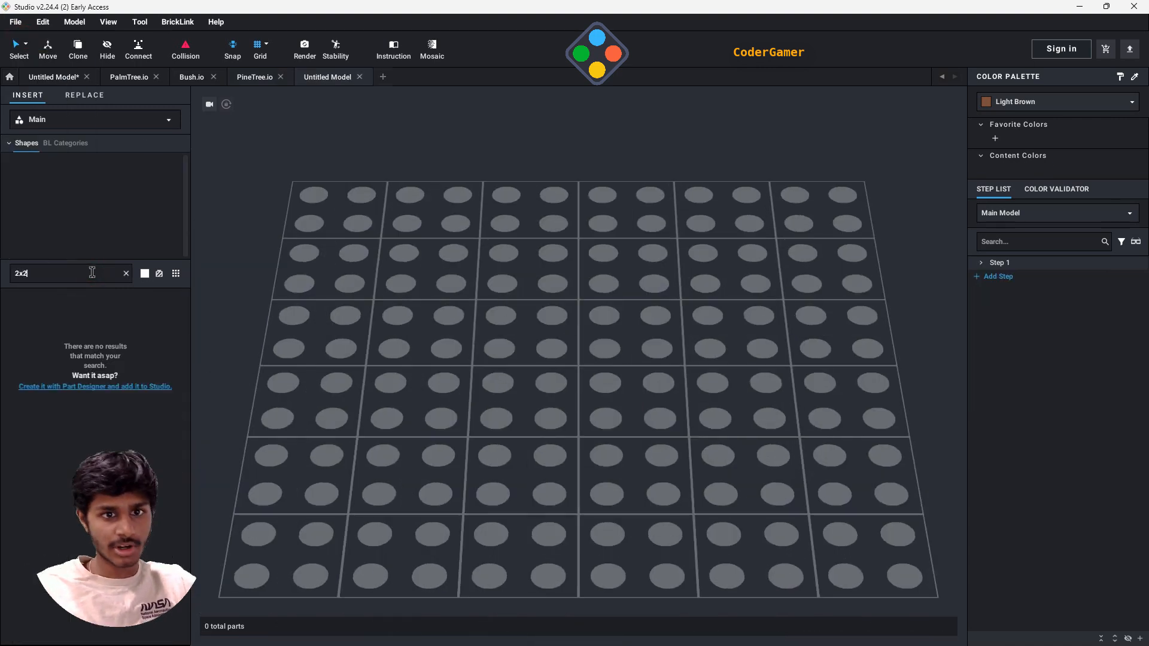
pyautogui.click(50, 404)
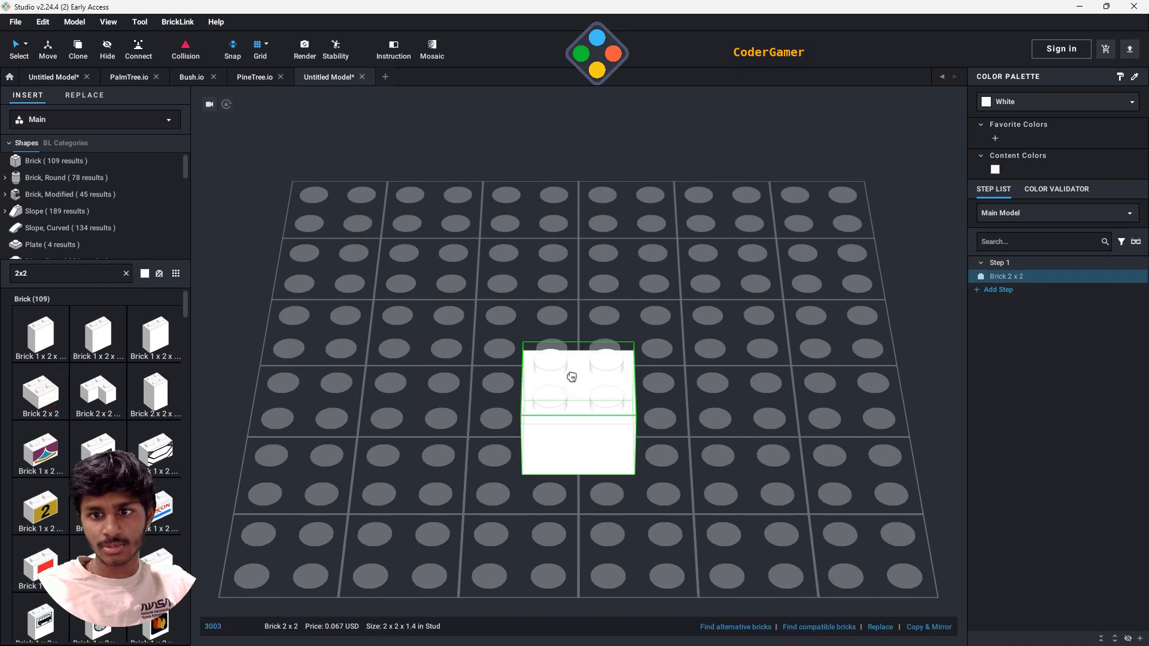
pyautogui.click(521, 426)
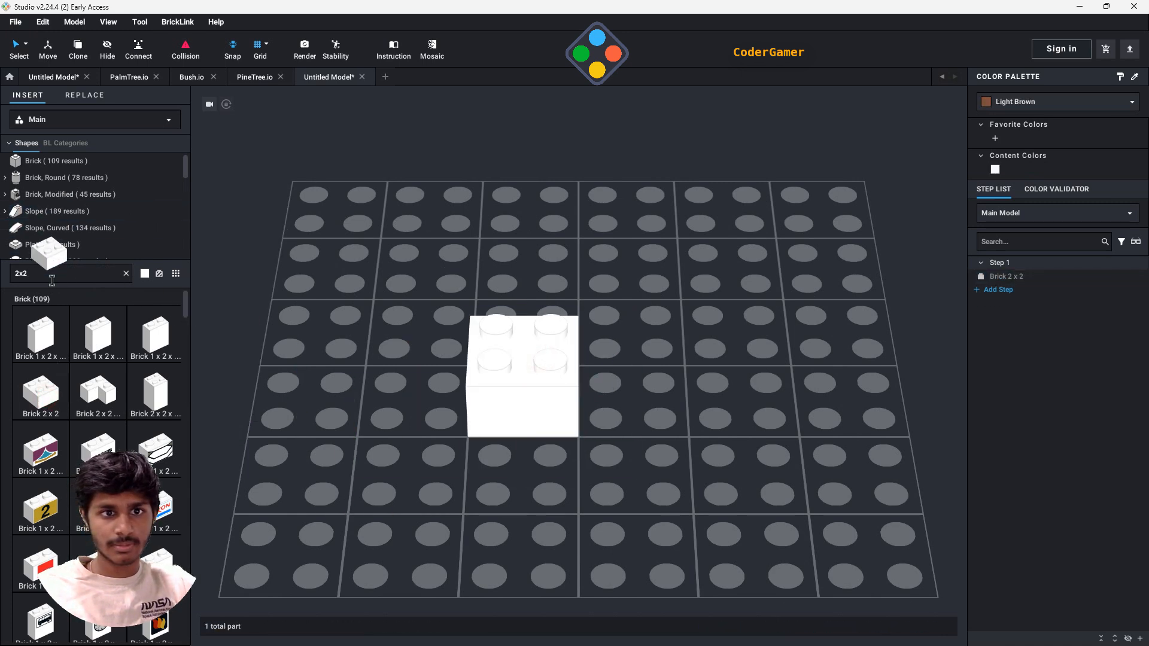
# - Place two Slope 45 2 x 1 parts side by side against one side of the 2x2 brick, sloping outward
pyautogui.click(87, 210)
pyautogui.click(47, 455)
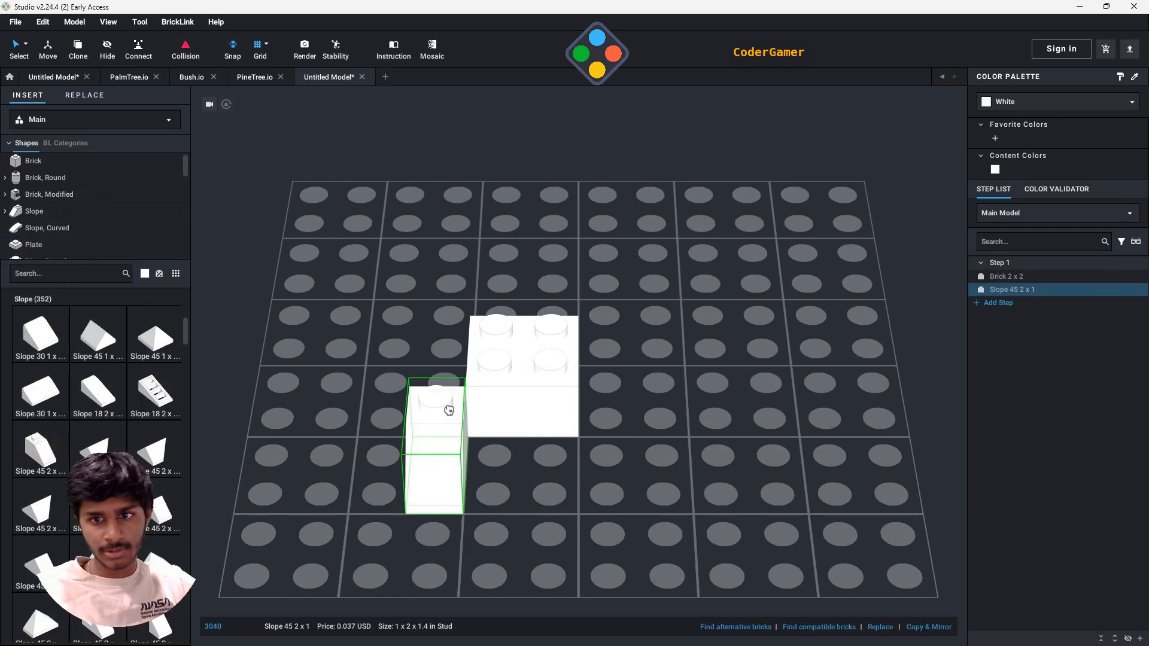
pyautogui.moveTo(502, 269); pyautogui.dragTo(505, 333, button='right')
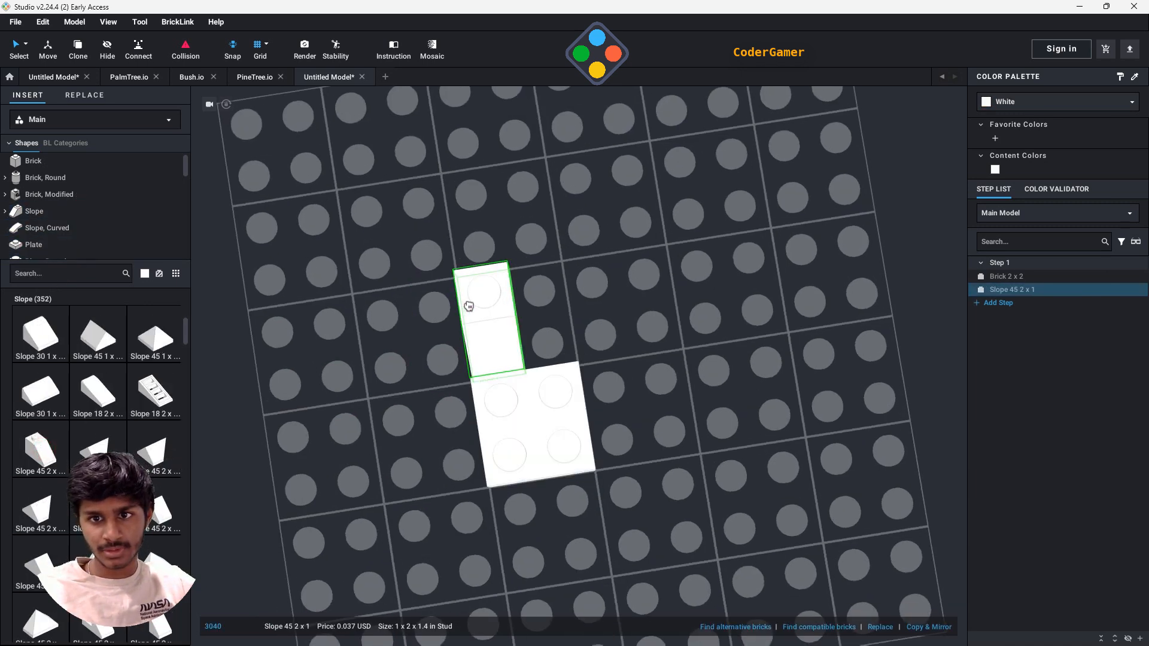
pyautogui.click(531, 512)
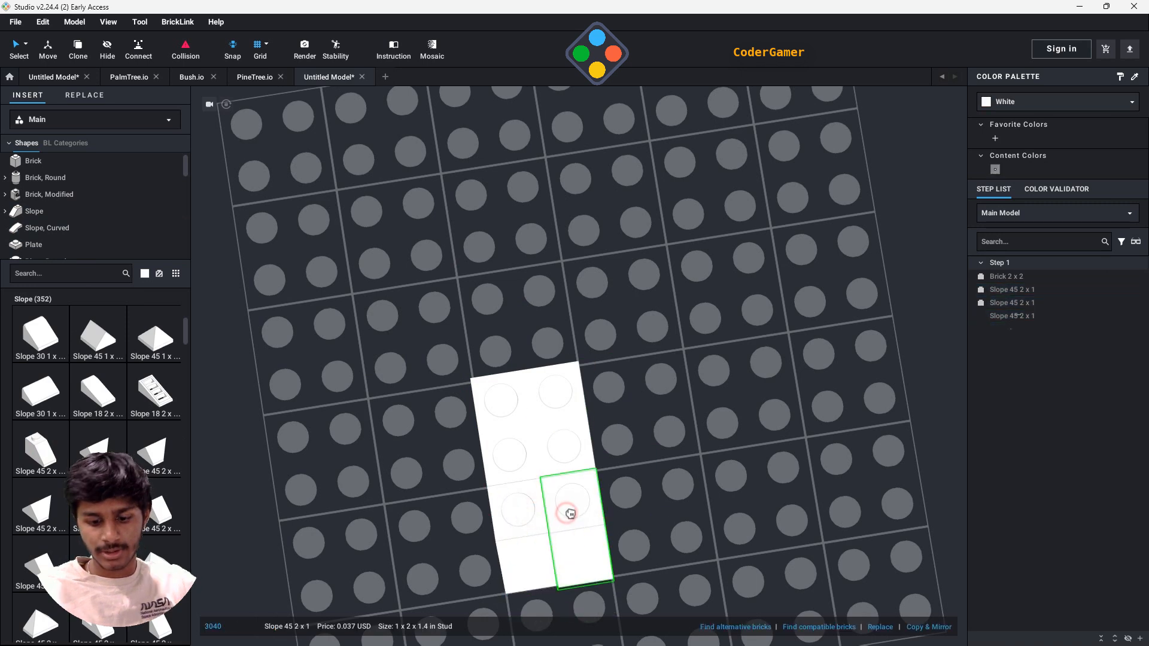
pyautogui.click(570, 514)
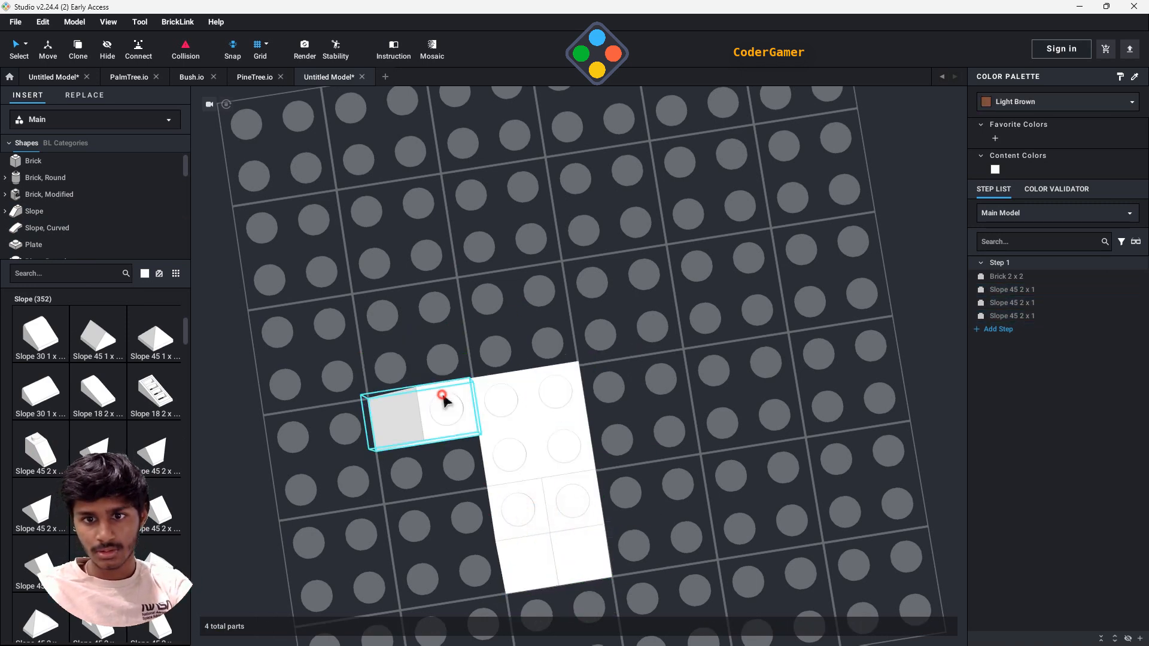
# - Surround the other three sides of the 2x2 brick with two outward-facing Slope 45 2 x 1 parts each
pyautogui.click(443, 397)
pyautogui.click(453, 460)
pyautogui.press('Left')
pyautogui.click(482, 326)
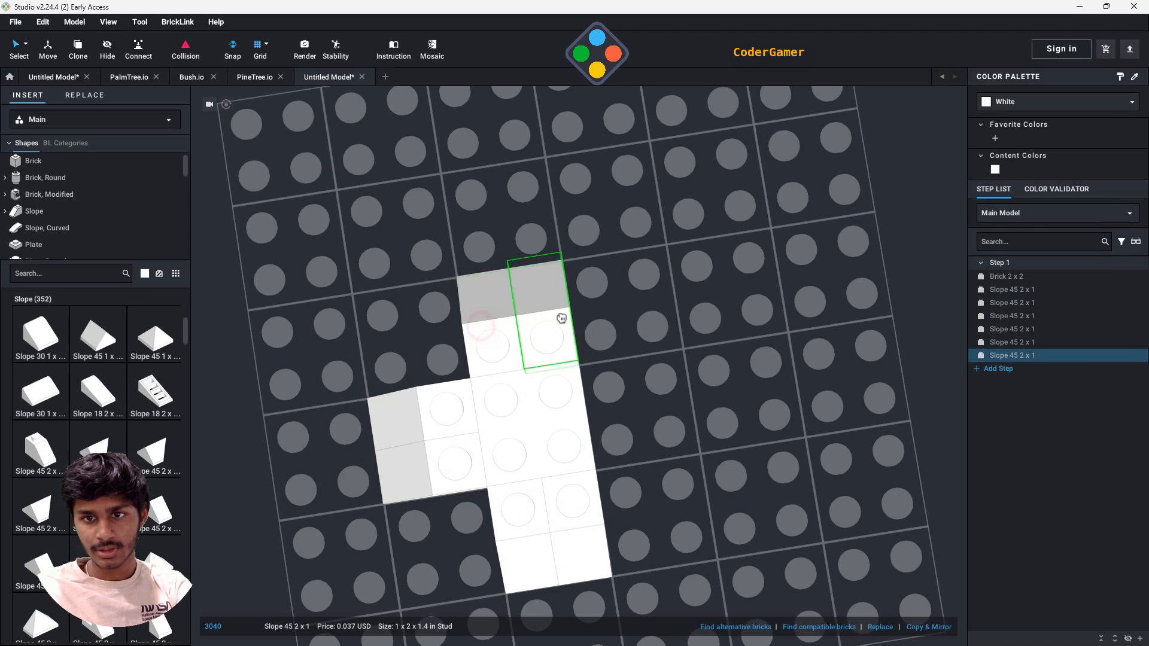
pyautogui.click(560, 318)
pyautogui.press('Left')
pyautogui.click(623, 382)
pyautogui.click(636, 437)
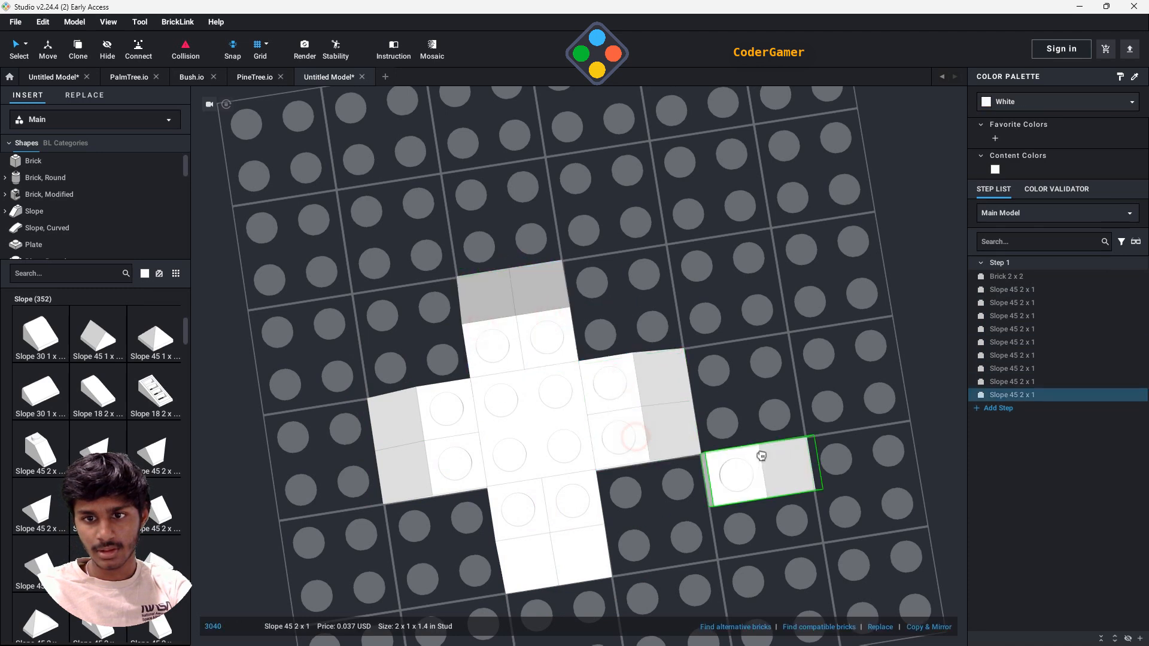
pyautogui.moveTo(762, 456); pyautogui.dragTo(759, 413, button='right')
pyautogui.press('Escape')
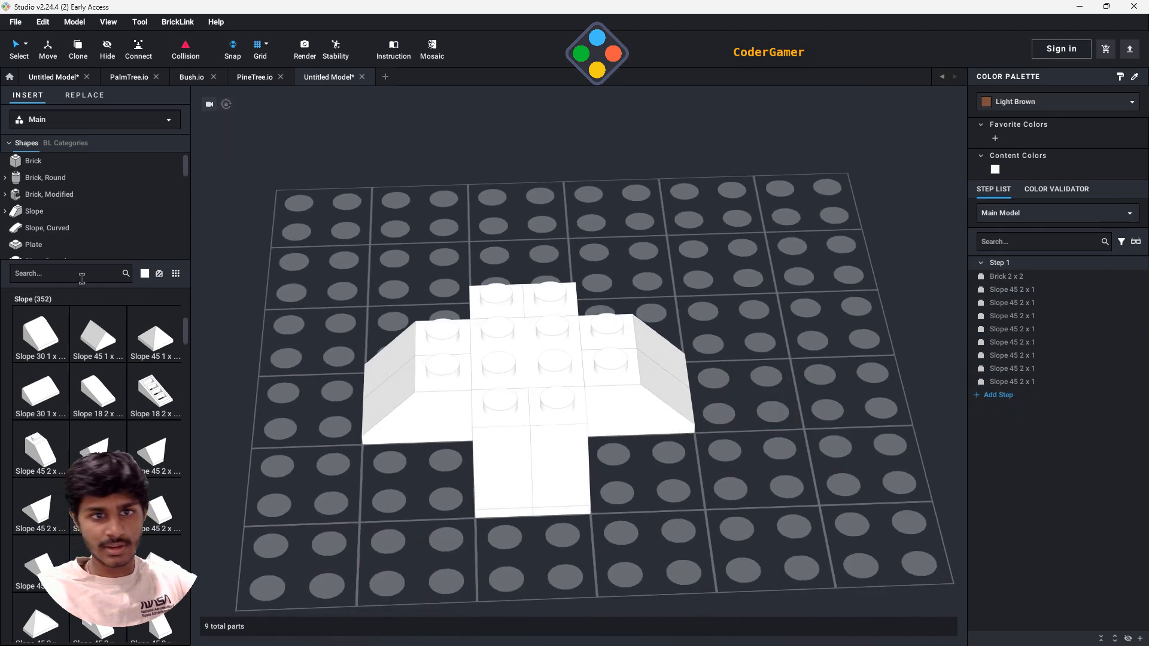
# - Place two parallel 1x4 bricks across the studs of the 2x2 brick and two opposite slope pairs
pyautogui.write('1x4')
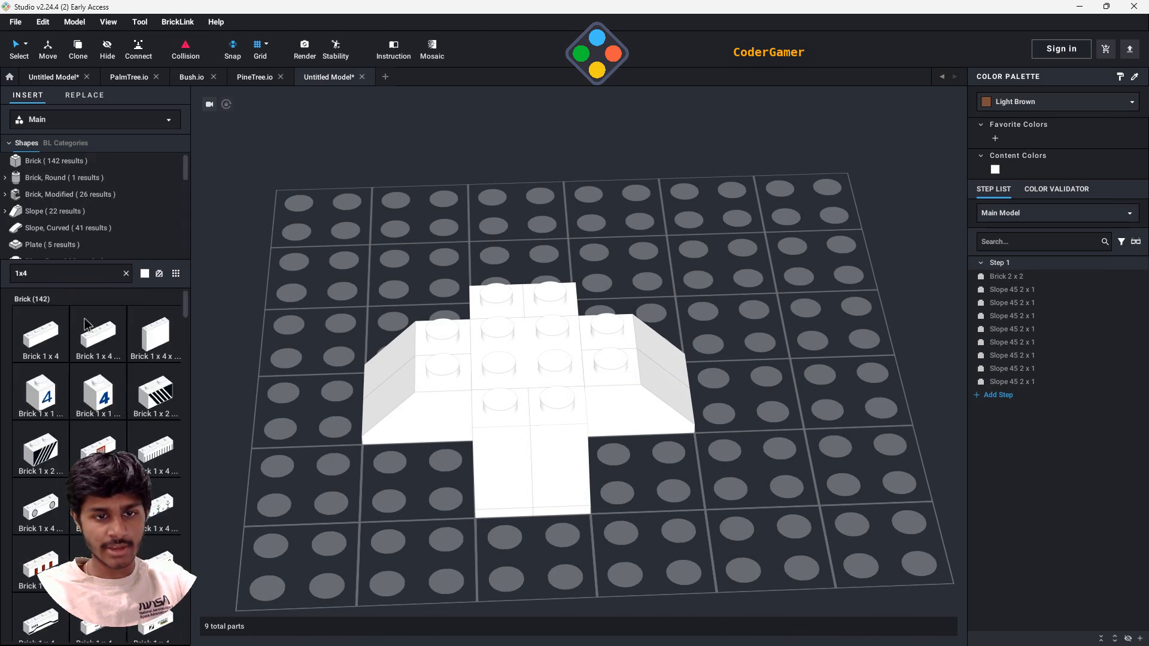
pyautogui.click(44, 341)
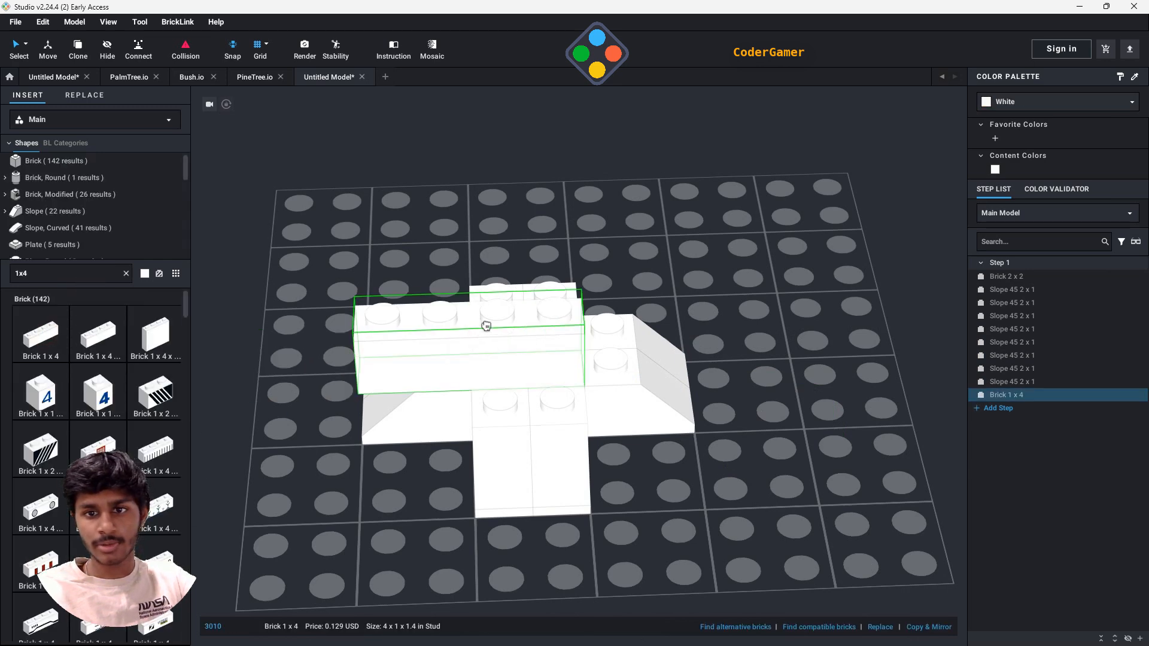
pyautogui.click(513, 296)
pyautogui.click(513, 314)
# - Complete the second layer with a 1x2 brick on each of the two uncovered slope pairs
pyautogui.moveTo(791, 376); pyautogui.dragTo(823, 389, button='right')
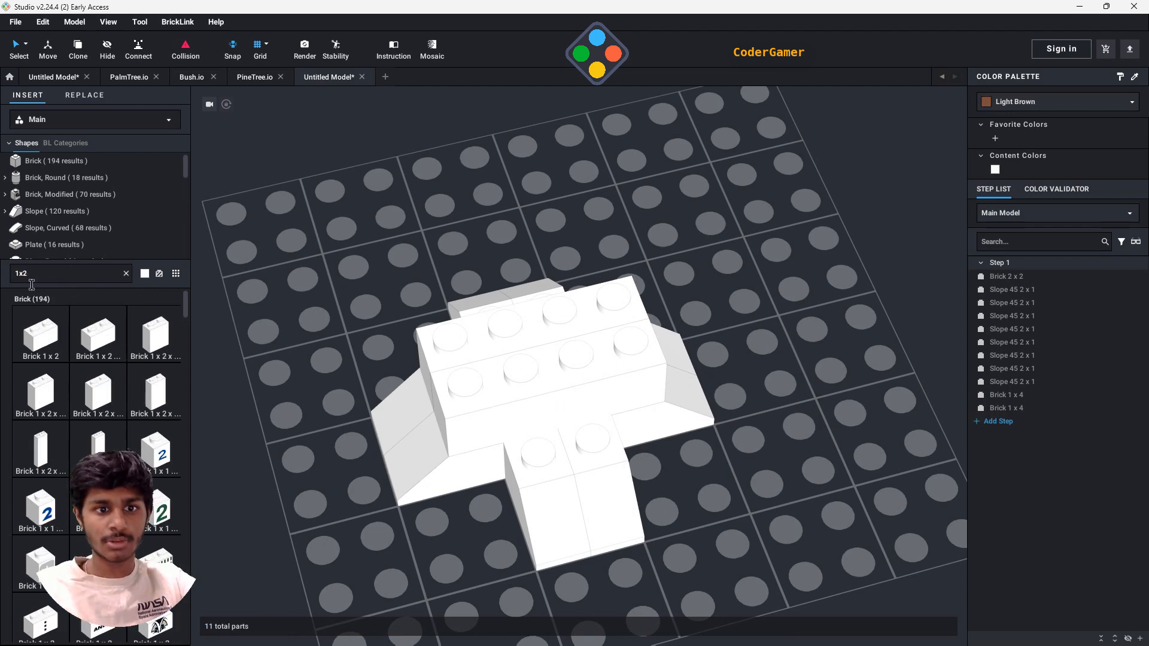
pyautogui.click(66, 342)
pyautogui.click(560, 426)
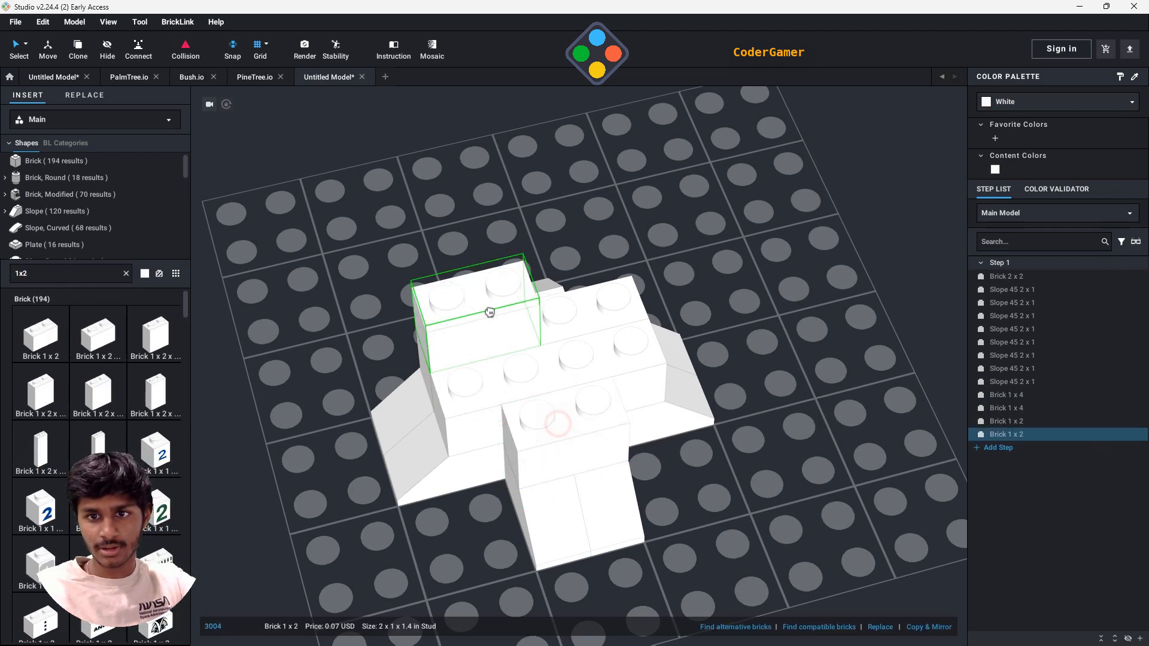
pyautogui.moveTo(510, 311); pyautogui.dragTo(530, 346, button='right')
pyautogui.click(529, 396)
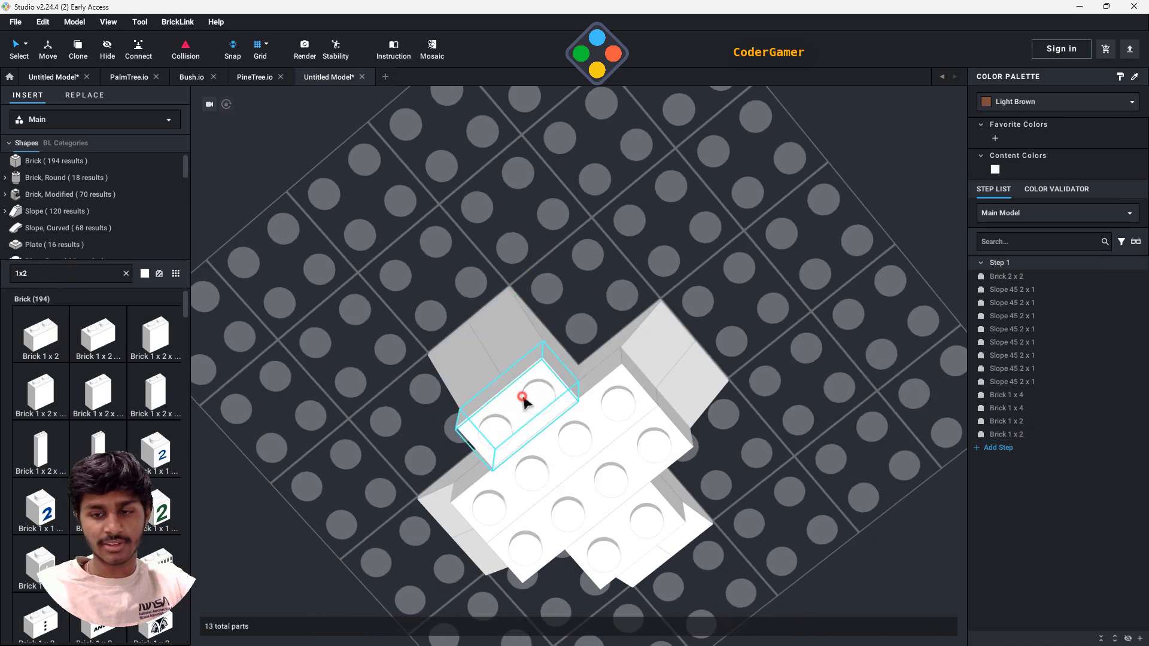
# - Build the third layer from four 1x2 bricks arranged as a pinwheel around the centre of the trunk
pyautogui.moveTo(824, 389); pyautogui.dragTo(811, 380, button='right')
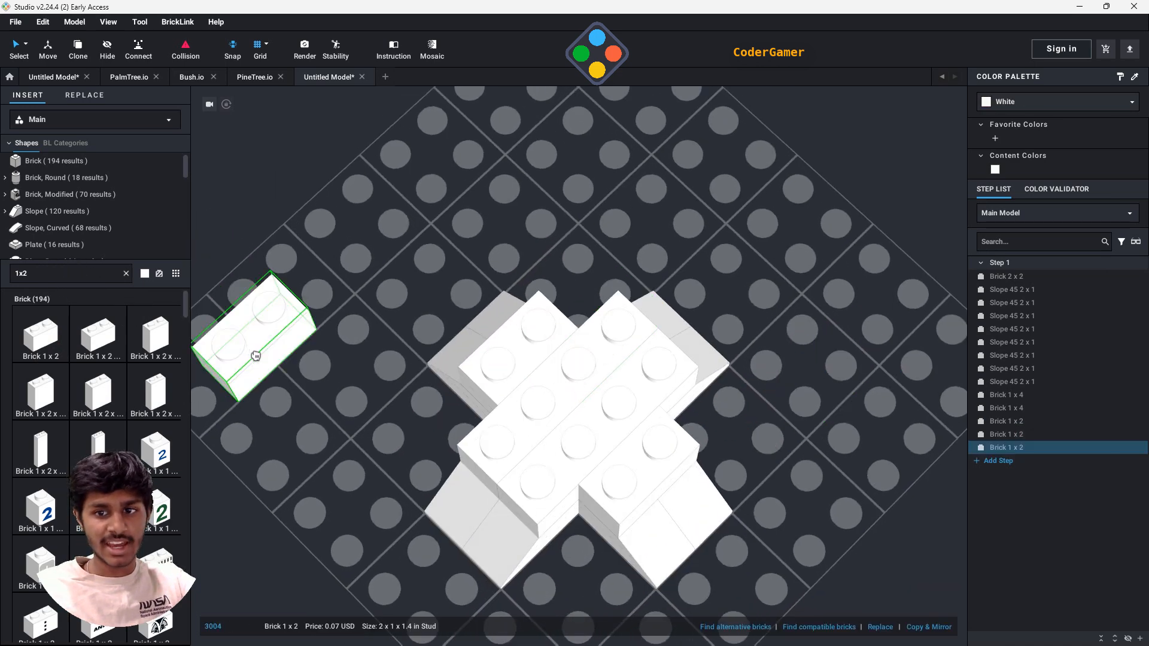
pyautogui.click(521, 419)
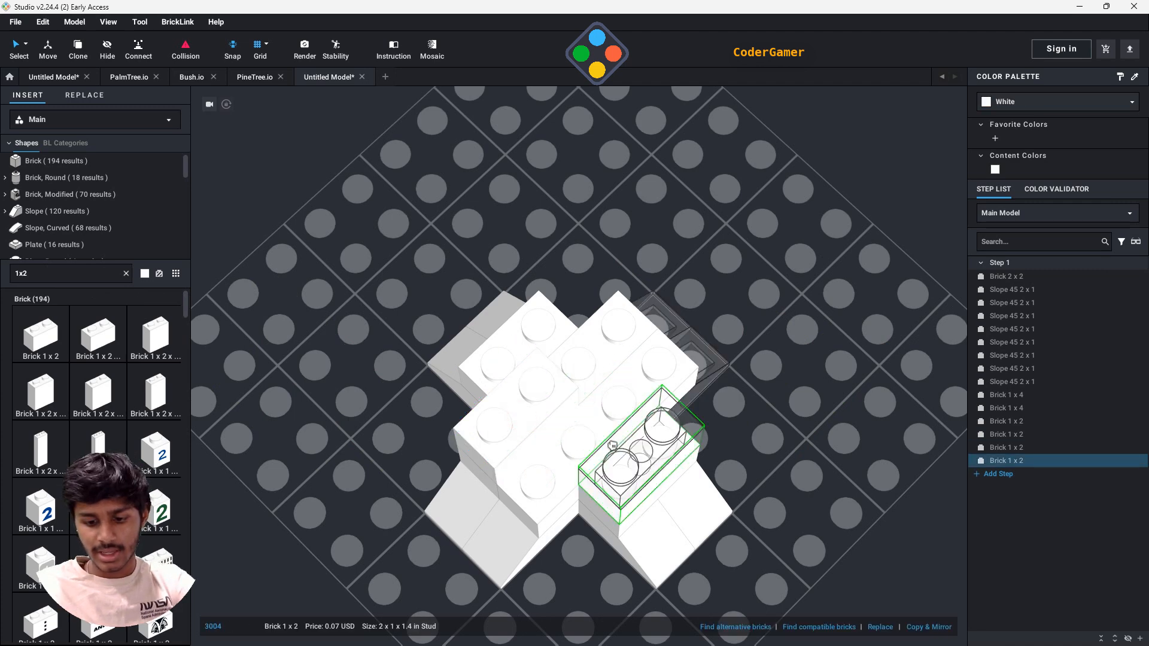
pyautogui.click(633, 371)
pyautogui.moveTo(783, 480); pyautogui.dragTo(762, 494, button='right')
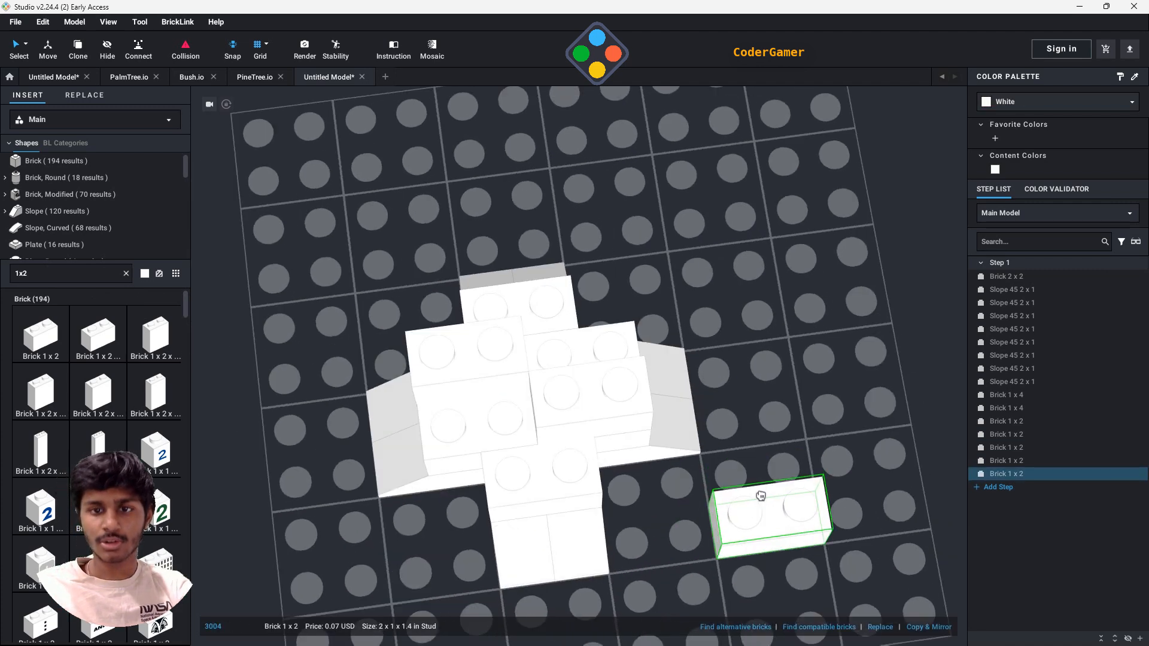
pyautogui.moveTo(758, 504); pyautogui.dragTo(518, 478)
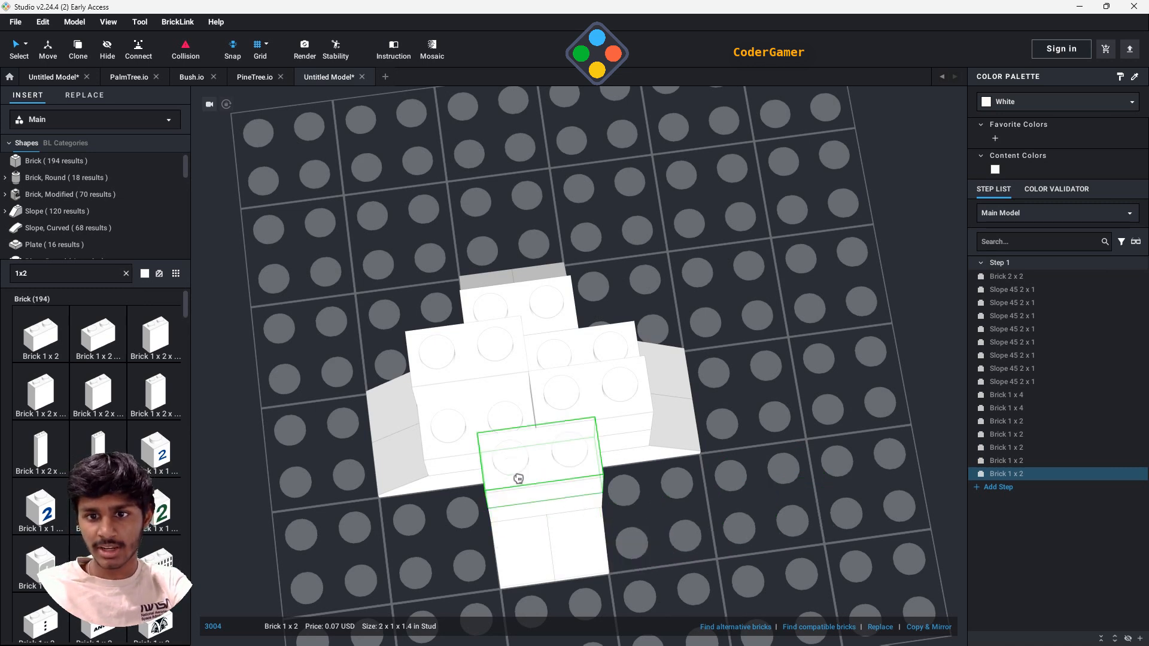
pyautogui.click(501, 432)
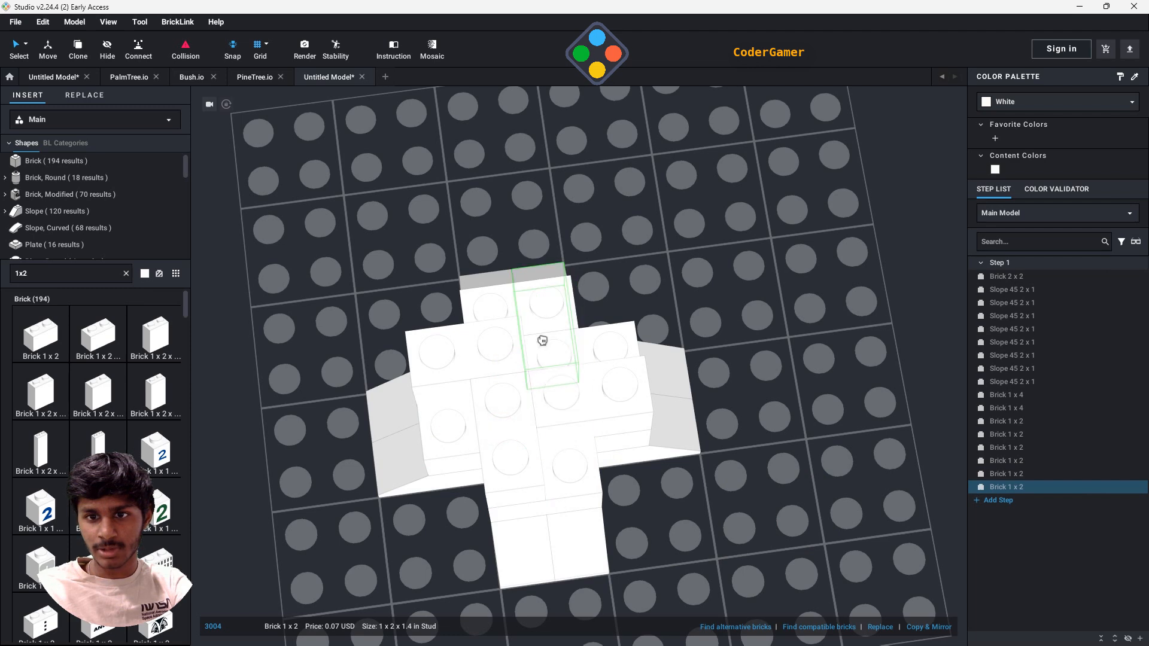
pyautogui.click(550, 316)
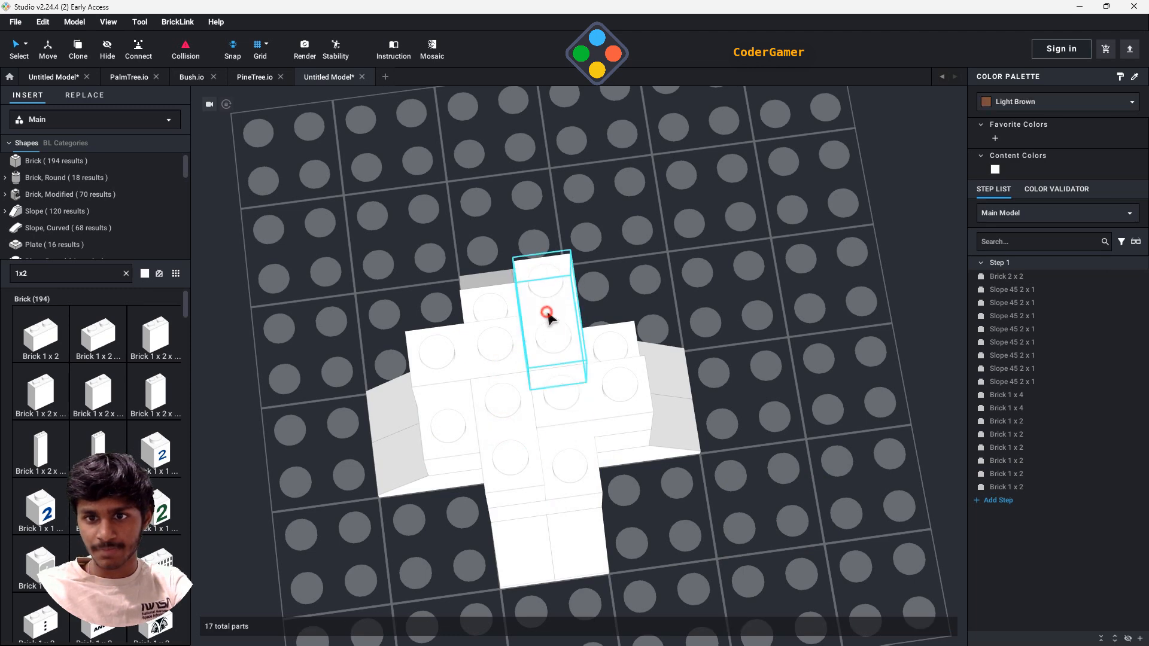
# - Stack four more 1x2 bricks directly on the pinwheel to form the trunk's fourth layer
pyautogui.moveTo(858, 339); pyautogui.dragTo(878, 340, button='right')
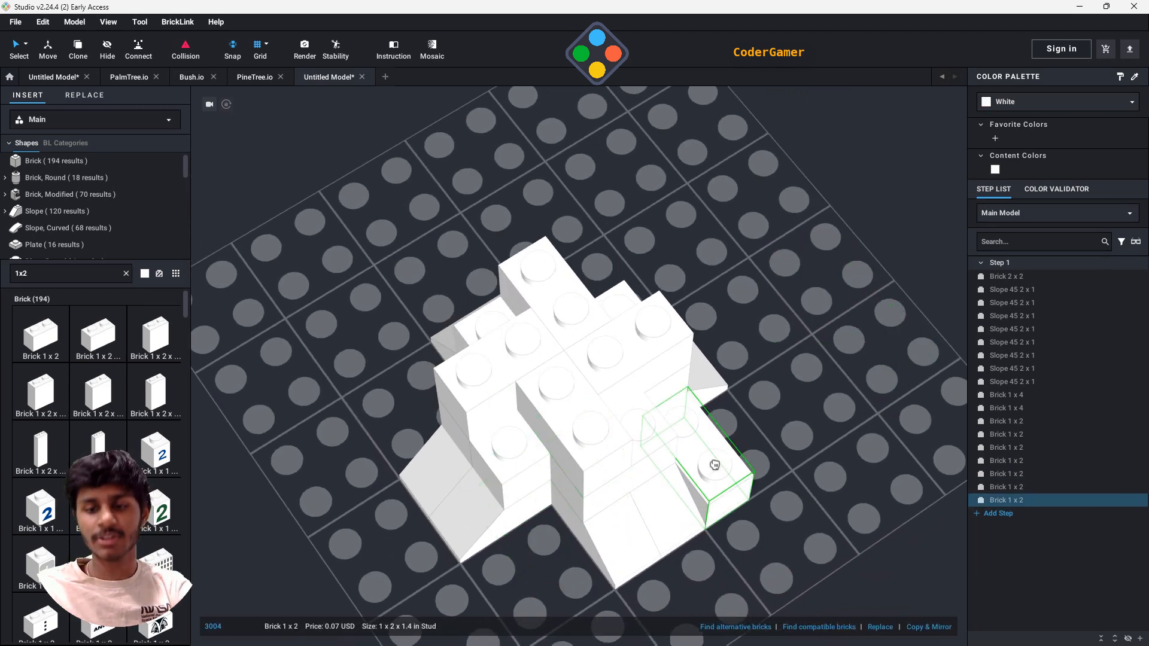
pyautogui.click(575, 259)
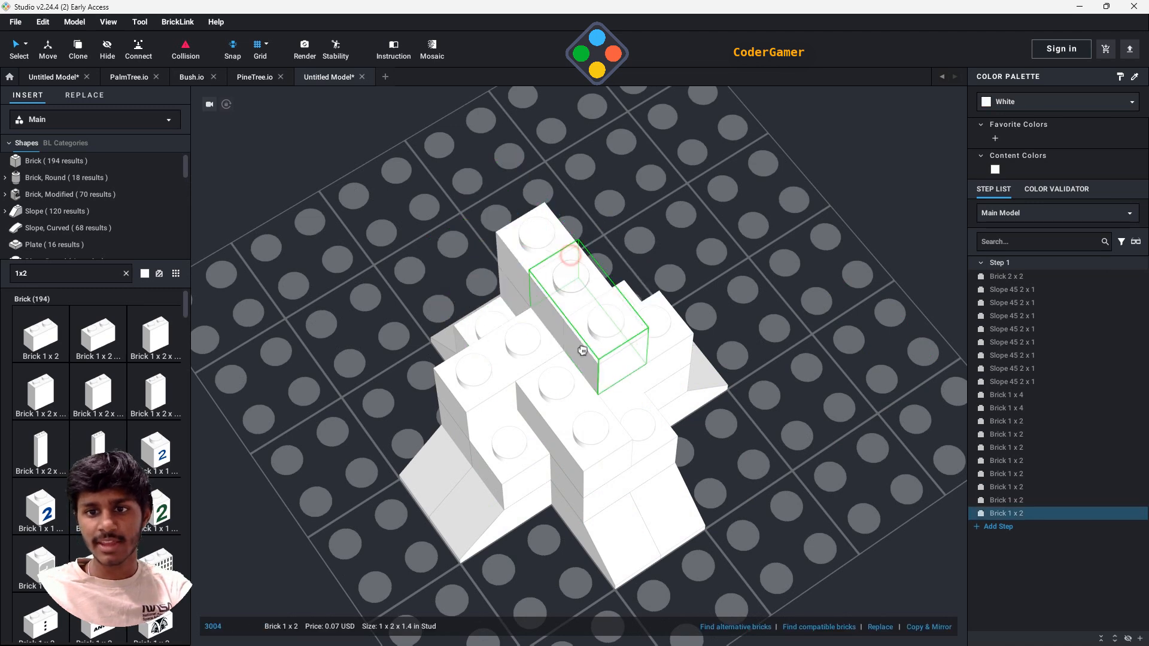
pyautogui.click(591, 388)
pyautogui.click(642, 328)
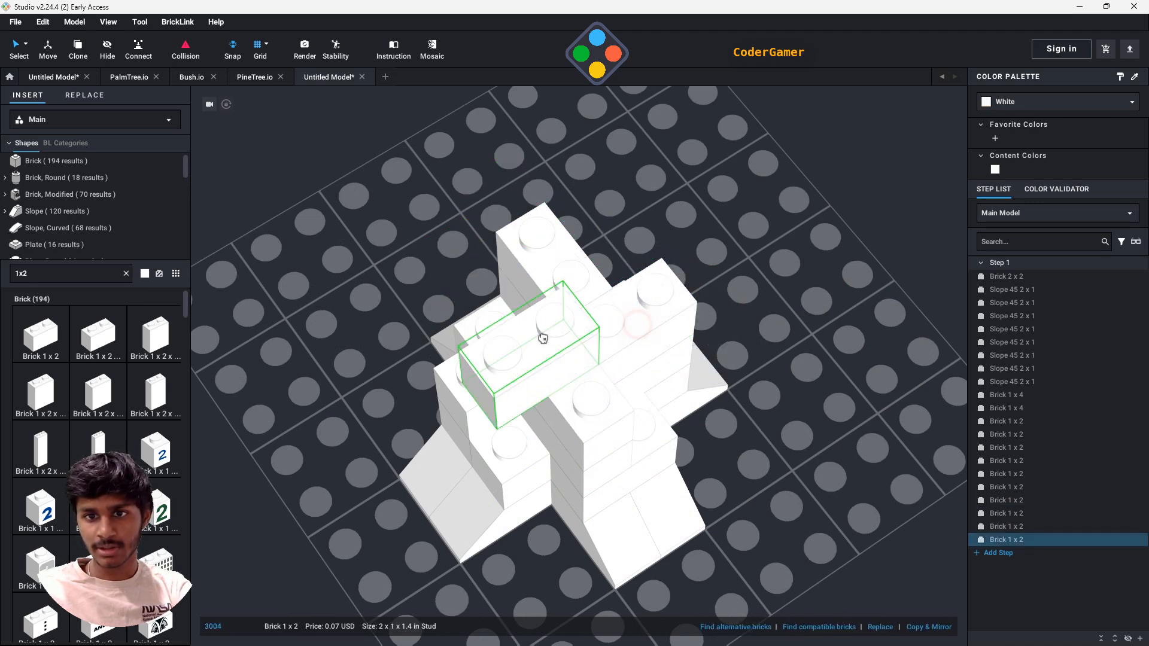
pyautogui.click(501, 324)
pyautogui.press('Escape')
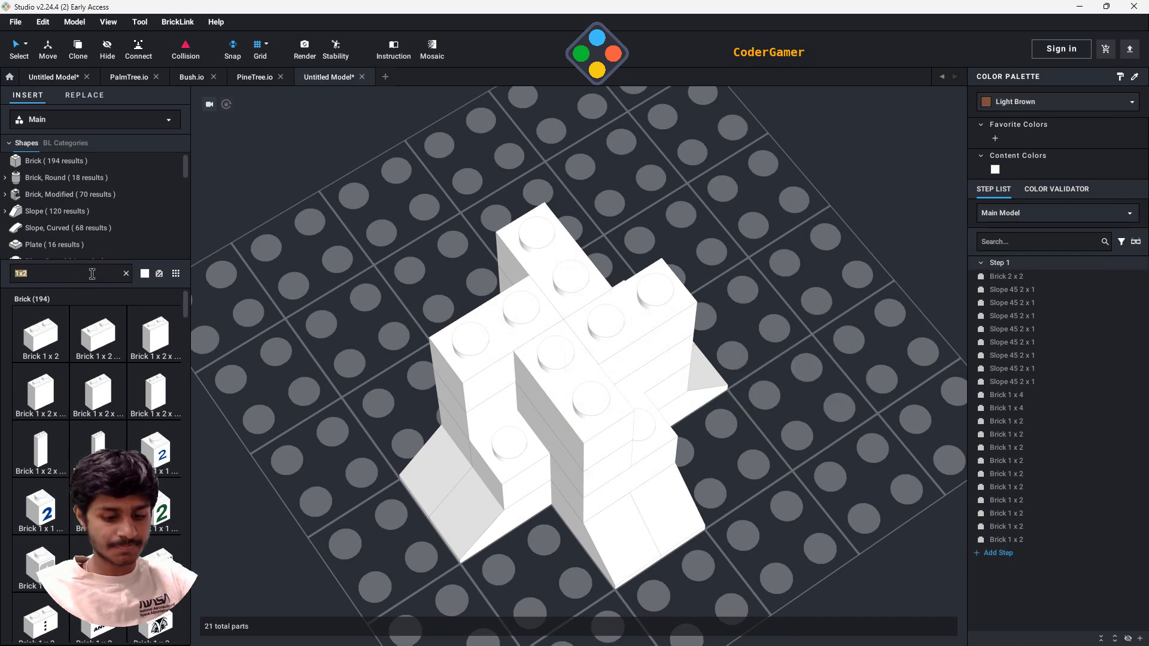
# - Search the parts for 1x5x4 and attach an Arch 1 x 5 x 4 - Continuous Bow as the first outward branch of the trunk
pyautogui.write('1x5')
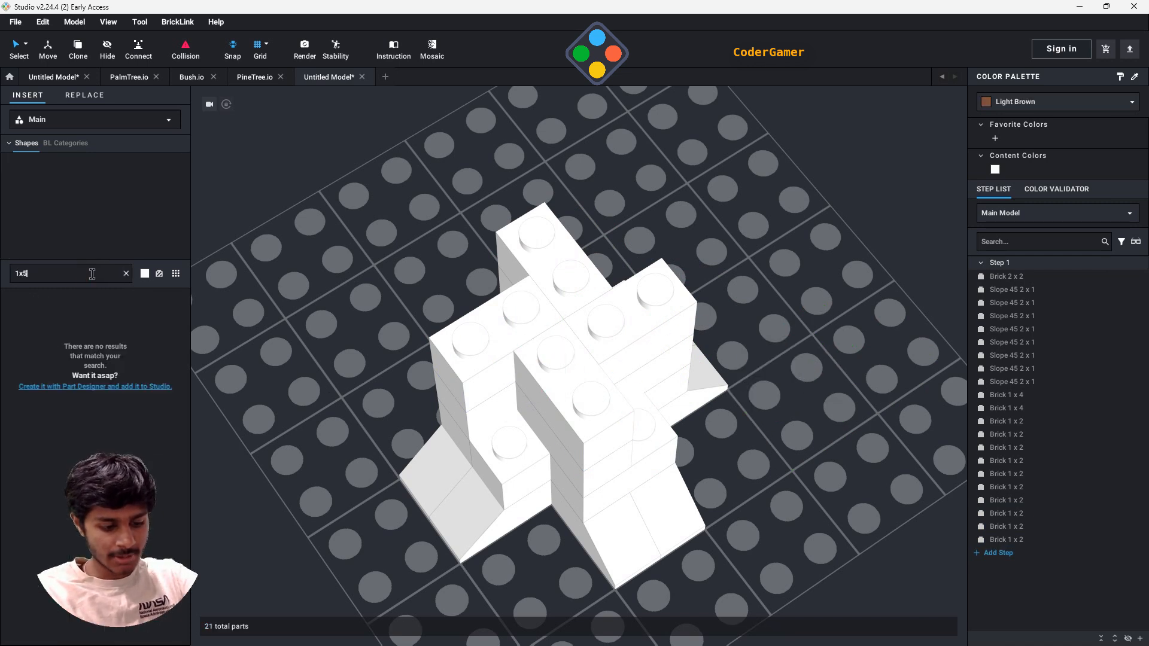
pyautogui.write('x4')
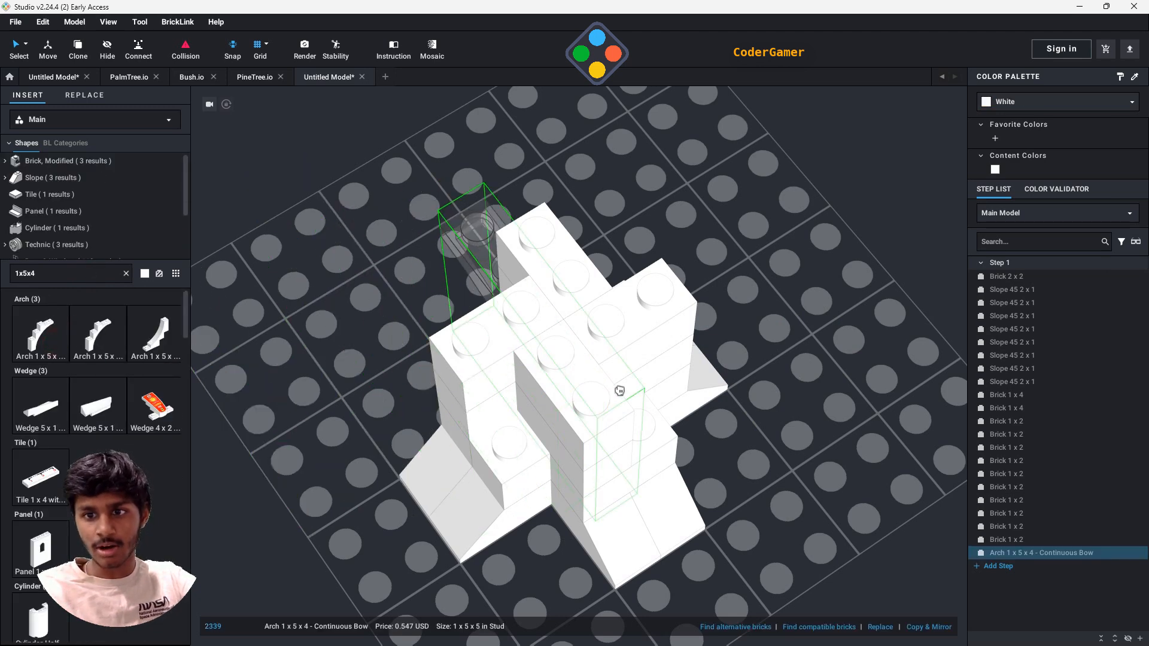
pyautogui.moveTo(467, 254); pyautogui.dragTo(513, 242, button='right')
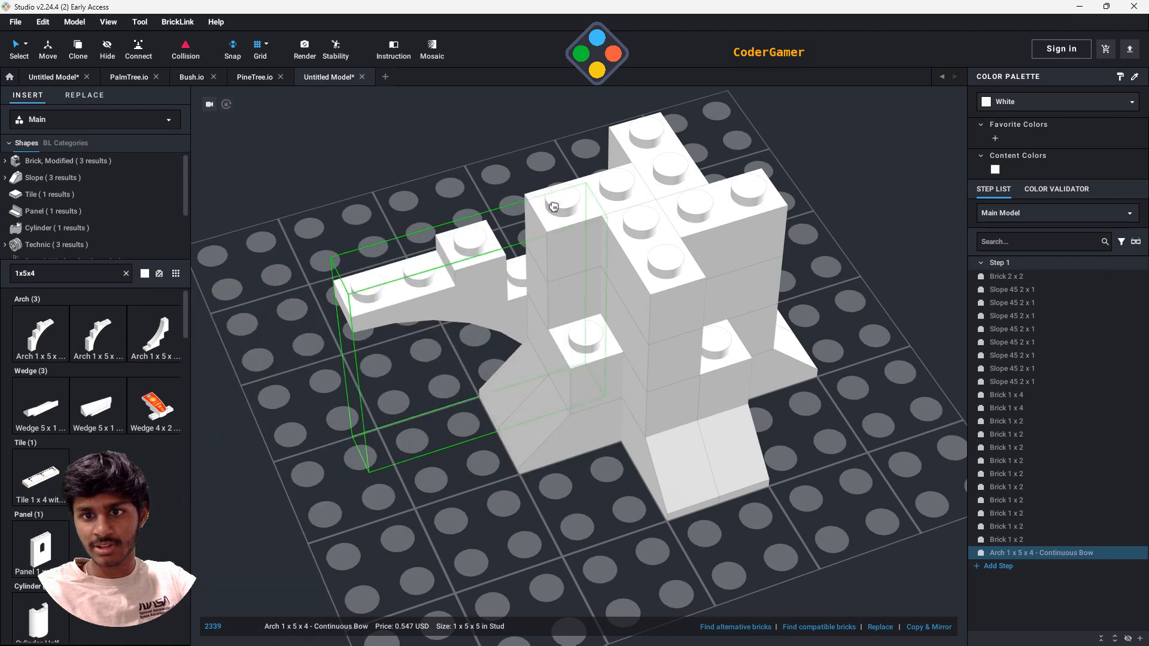
pyautogui.click(562, 172)
pyautogui.click(563, 165)
# - Attach three more Arch 1 x 5 x 4 - Continuous Bow parts, each rotated outward as a branch on the trunk's remaining sides
pyautogui.moveTo(885, 352); pyautogui.dragTo(792, 364, button='right')
pyautogui.press('Right')
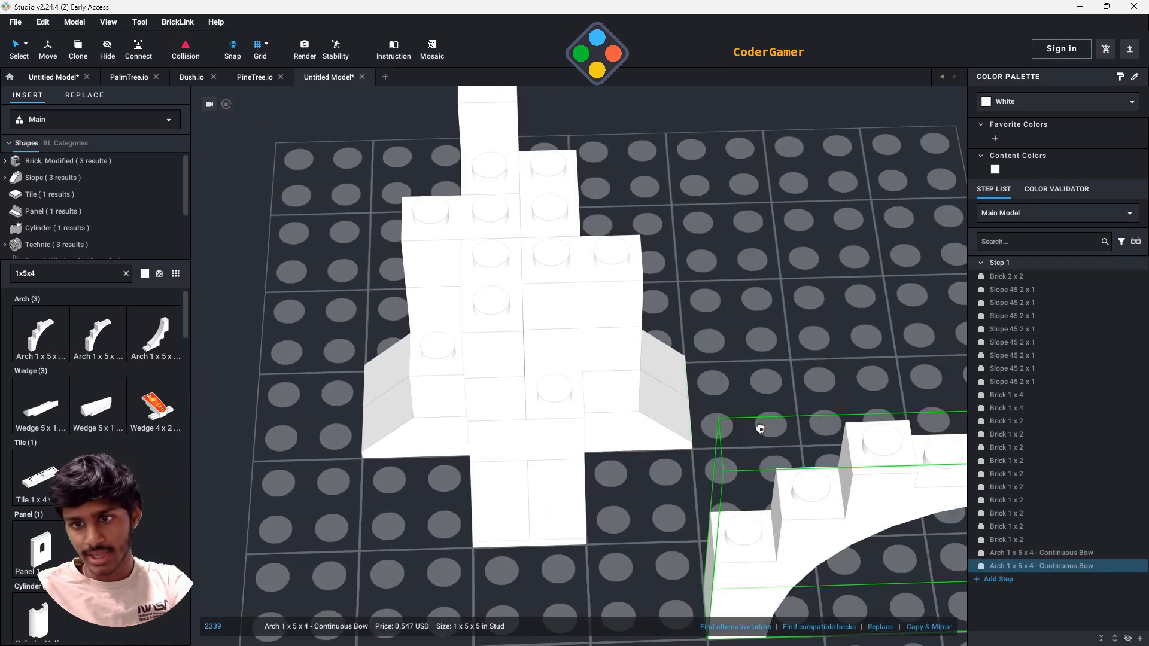
pyautogui.moveTo(667, 228); pyautogui.dragTo(626, 261, button='right')
pyautogui.click(625, 261)
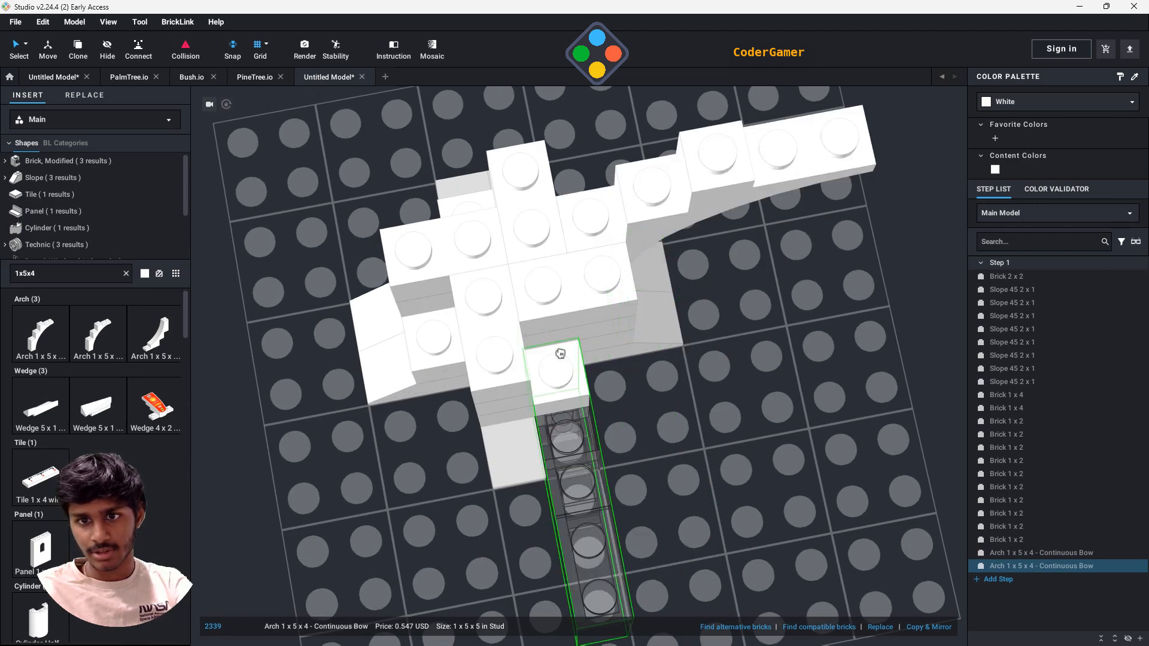
pyautogui.click(535, 330)
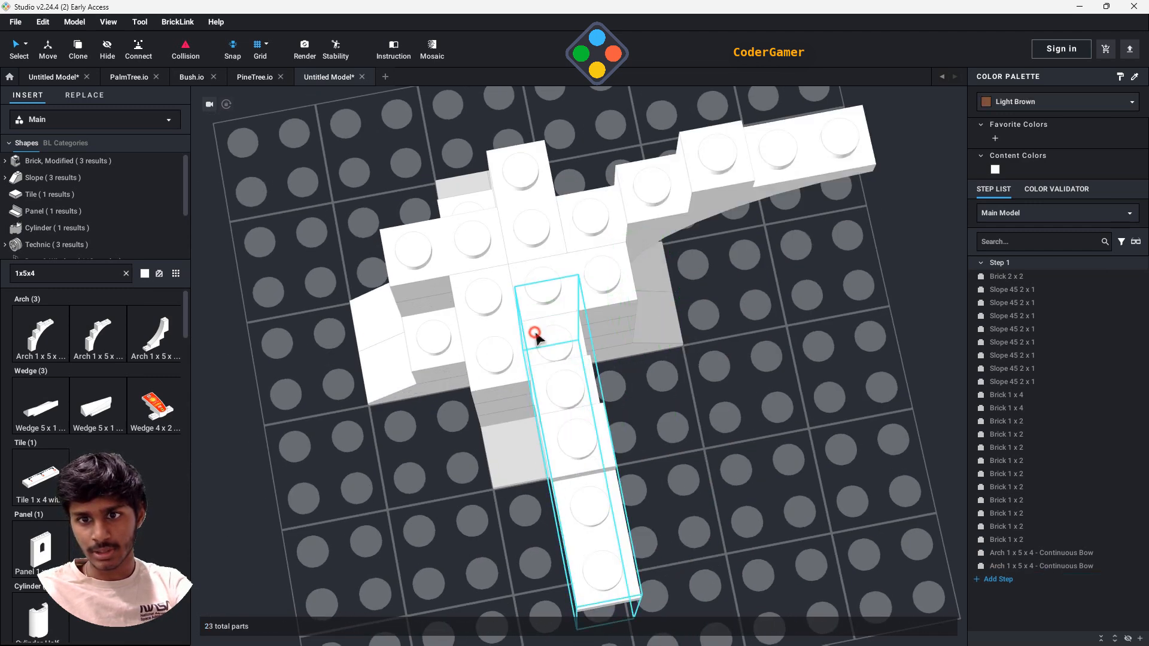
pyautogui.press('Right')
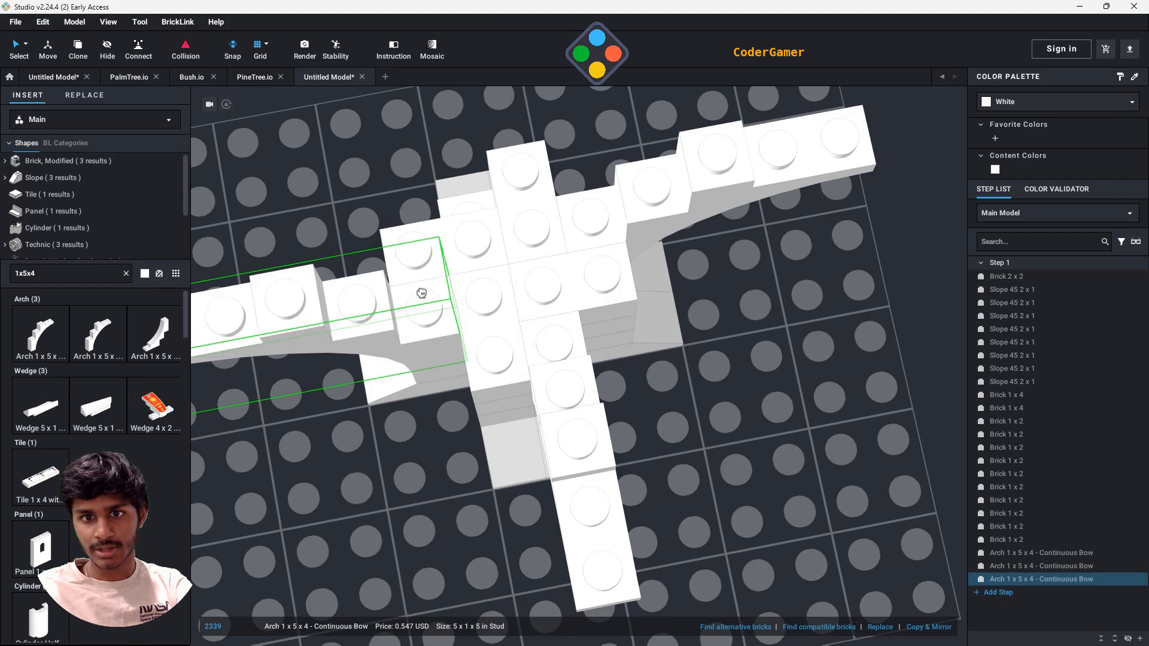
pyautogui.click(423, 290)
pyautogui.press('Right')
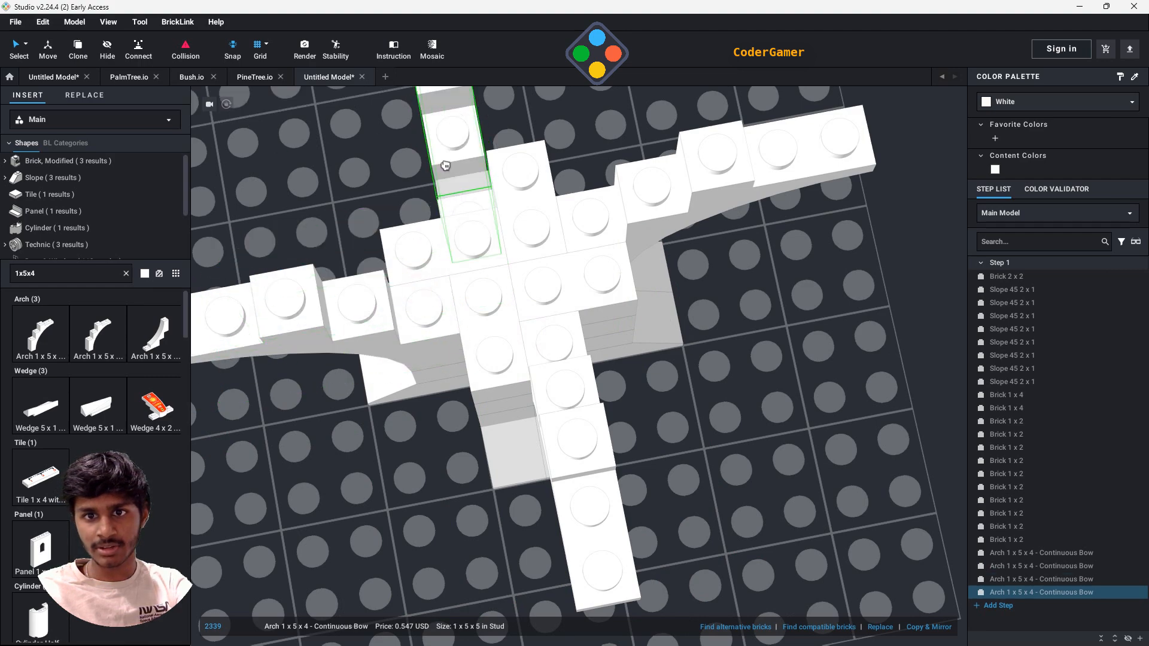
pyautogui.moveTo(446, 162); pyautogui.dragTo(580, 213, button='right')
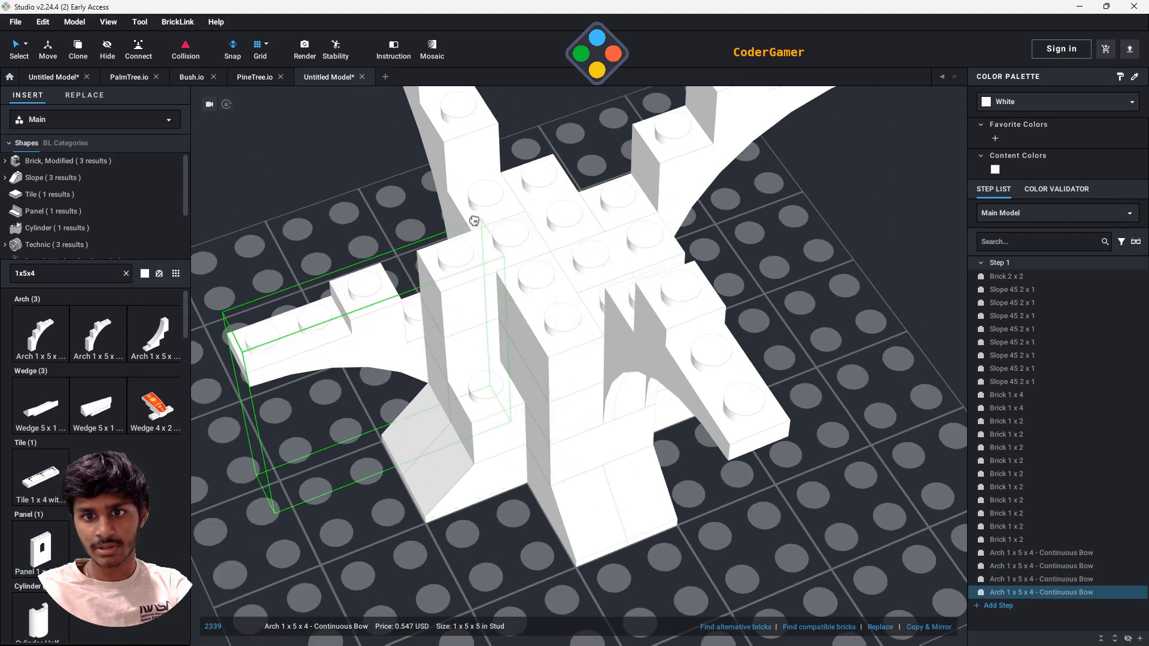
pyautogui.click(460, 196)
pyautogui.press('Escape')
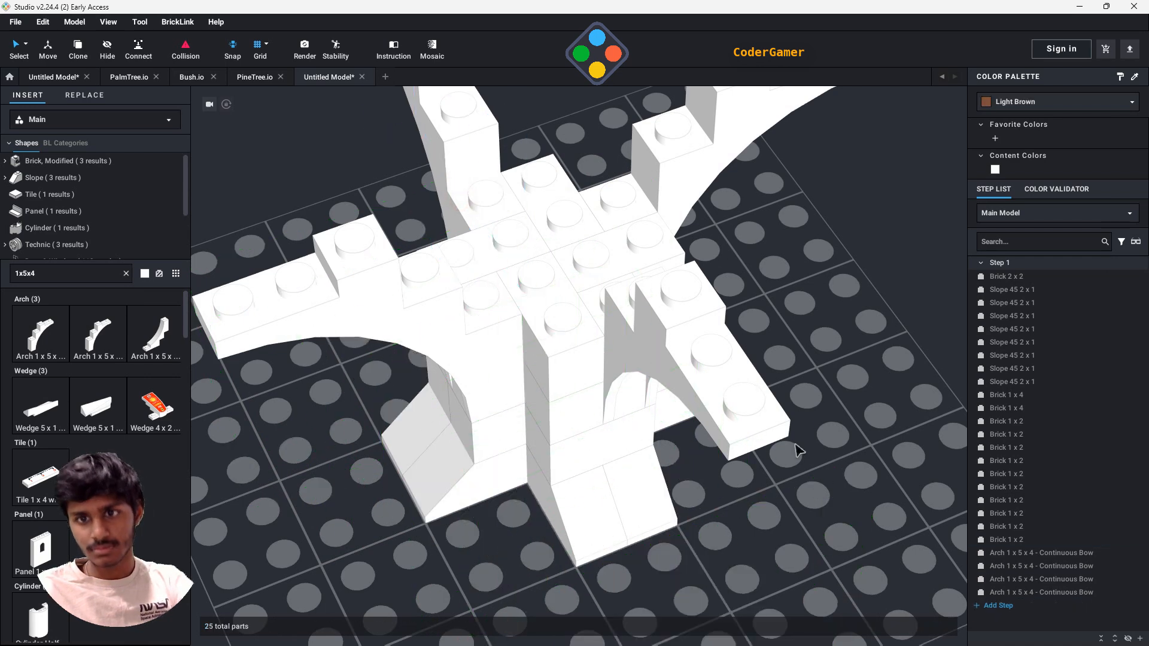
# - Search the parts for 2x2 and place a Brick 2 x 2 on the centre of the trunk
pyautogui.moveTo(798, 452); pyautogui.dragTo(735, 388, button='right')
pyautogui.scroll(-6, 733, 386)
pyautogui.moveTo(716, 348); pyautogui.dragTo(720, 375, button='right')
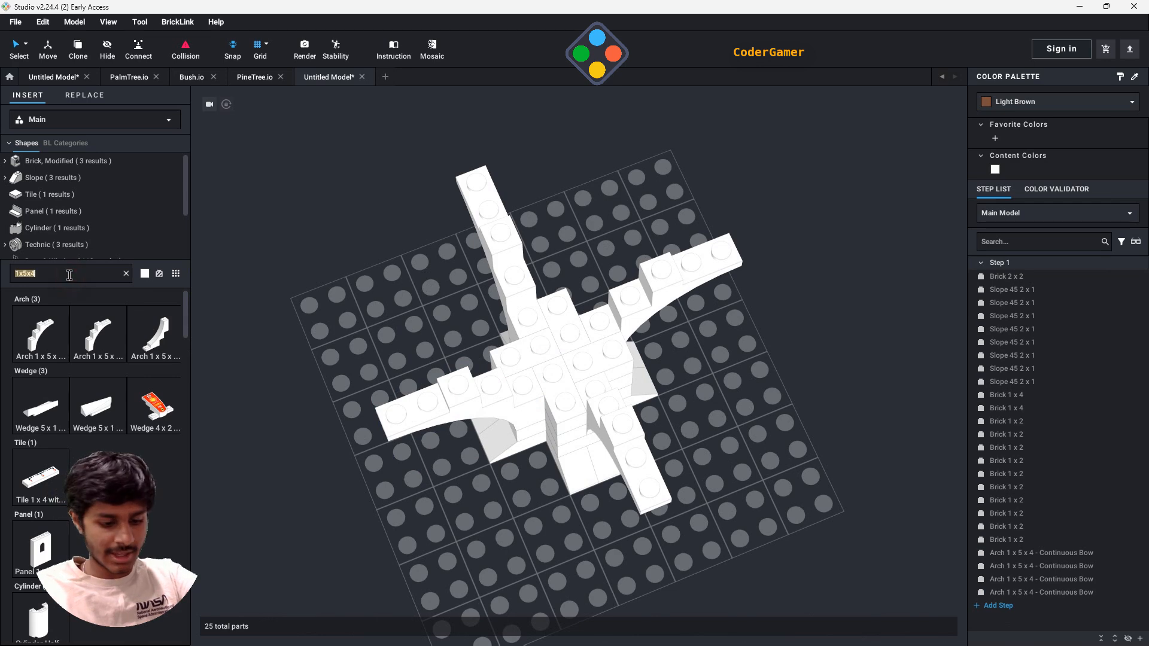
pyautogui.press('BackSpace')
pyautogui.write('2x2')
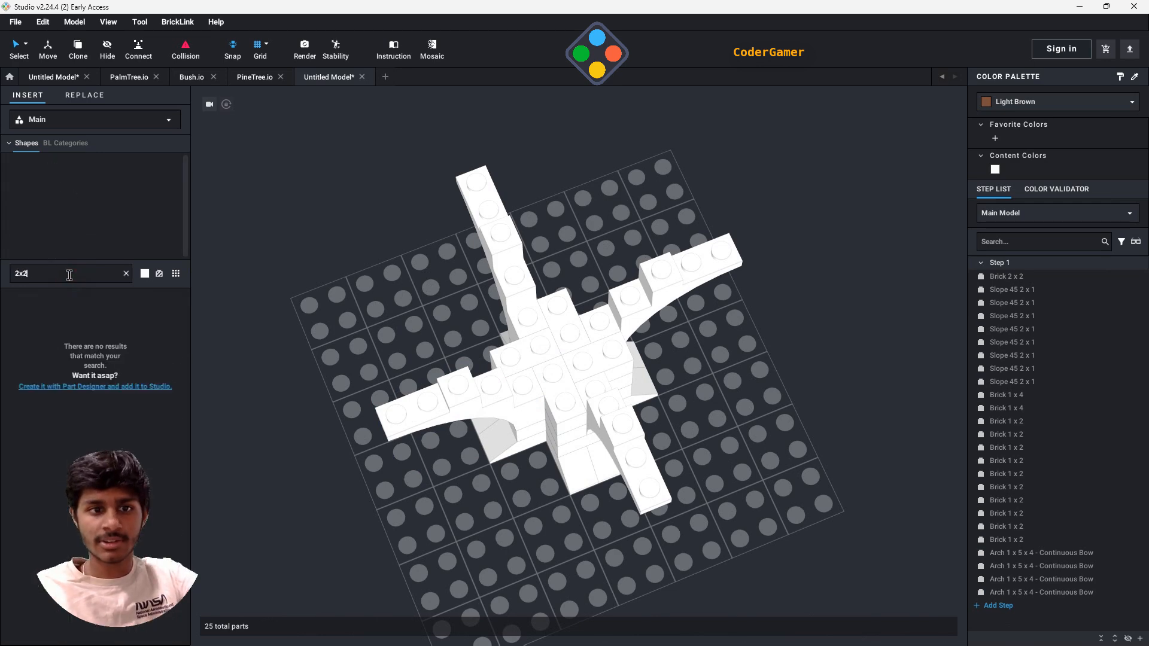
pyautogui.moveTo(43, 396); pyautogui.dragTo(561, 350)
pyautogui.click(559, 345)
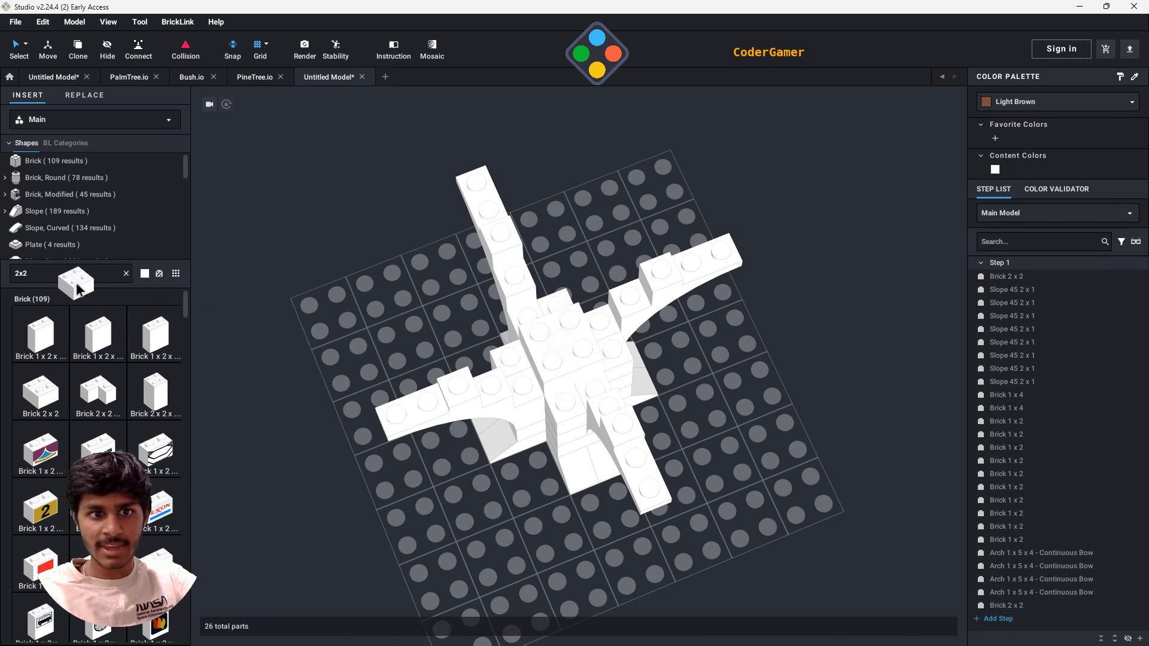
# - Search the parts for 1x2 and place four Brick 1 x 2 parts around the central 2x2 brick
pyautogui.write('1x2')
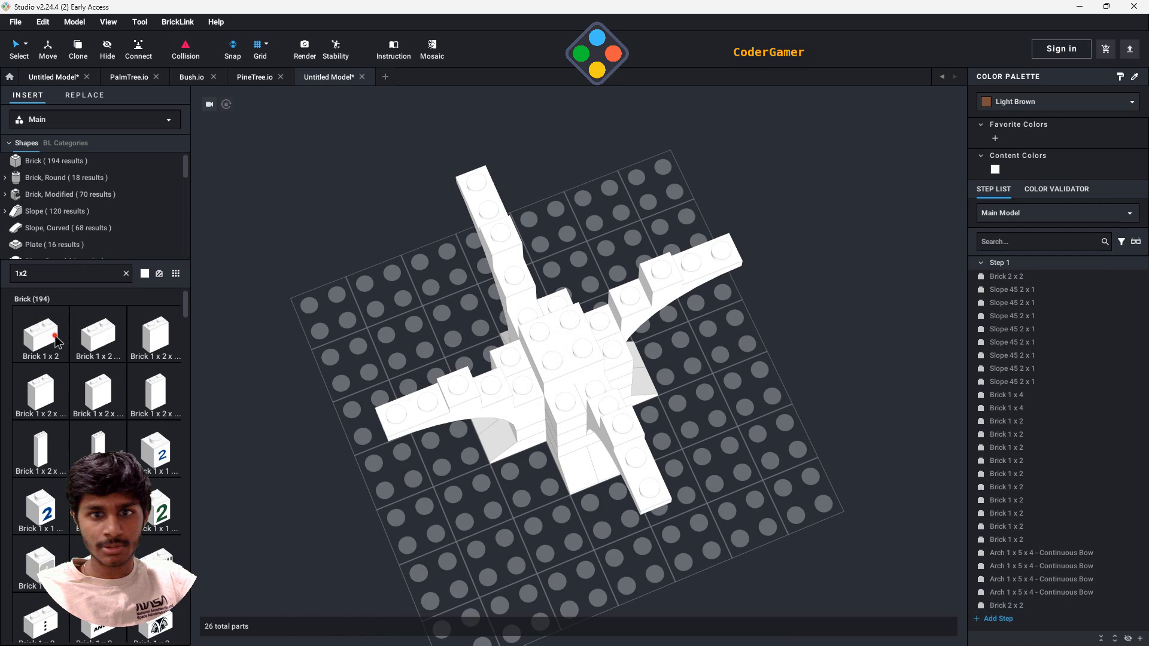
pyautogui.click(56, 339)
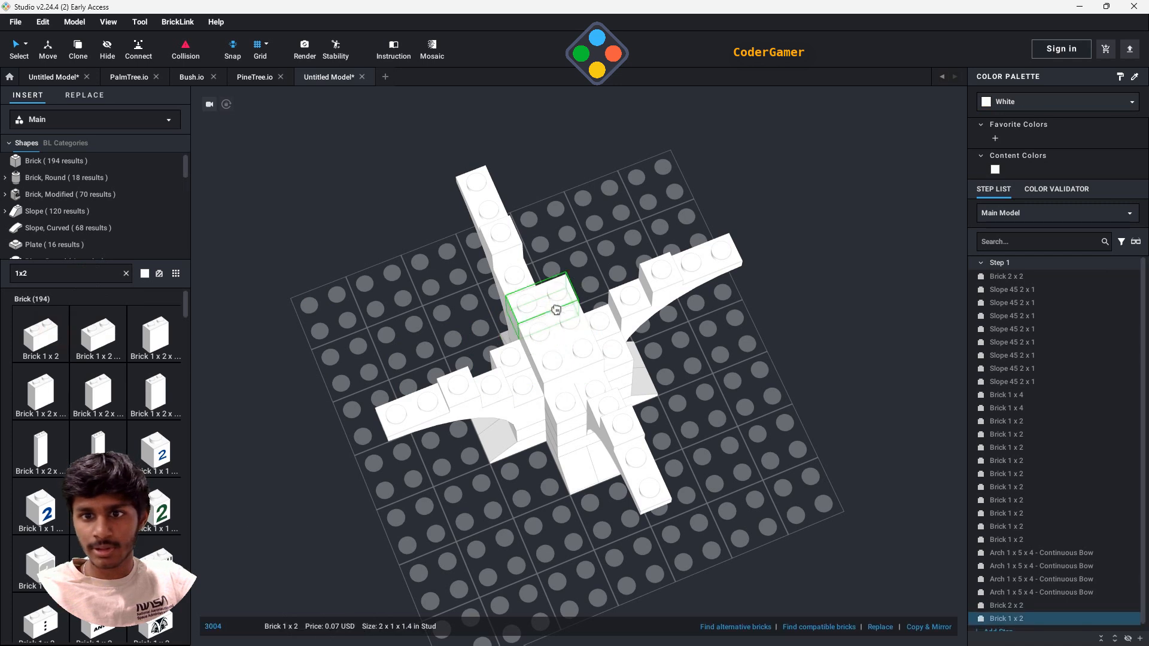
pyautogui.click(548, 302)
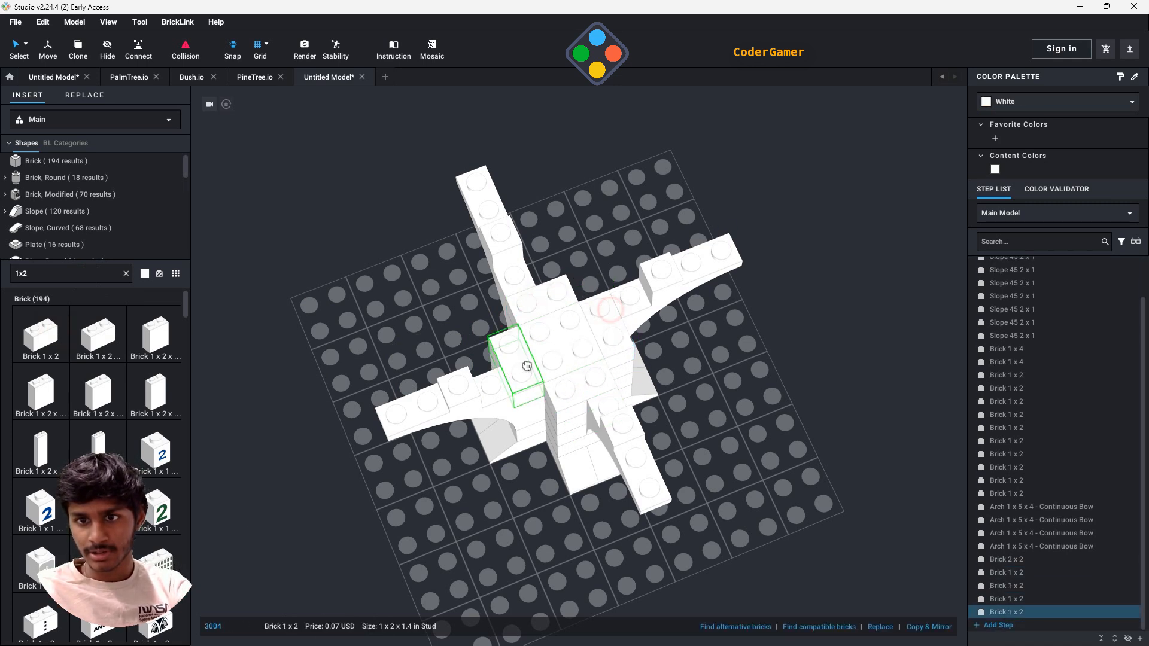
pyautogui.click(512, 360)
# - Place four 1x2 bricks lengthwise along the branches, one on the inner end of each arch, tying it to the trunk
pyautogui.moveTo(674, 384); pyautogui.dragTo(731, 392, button='right')
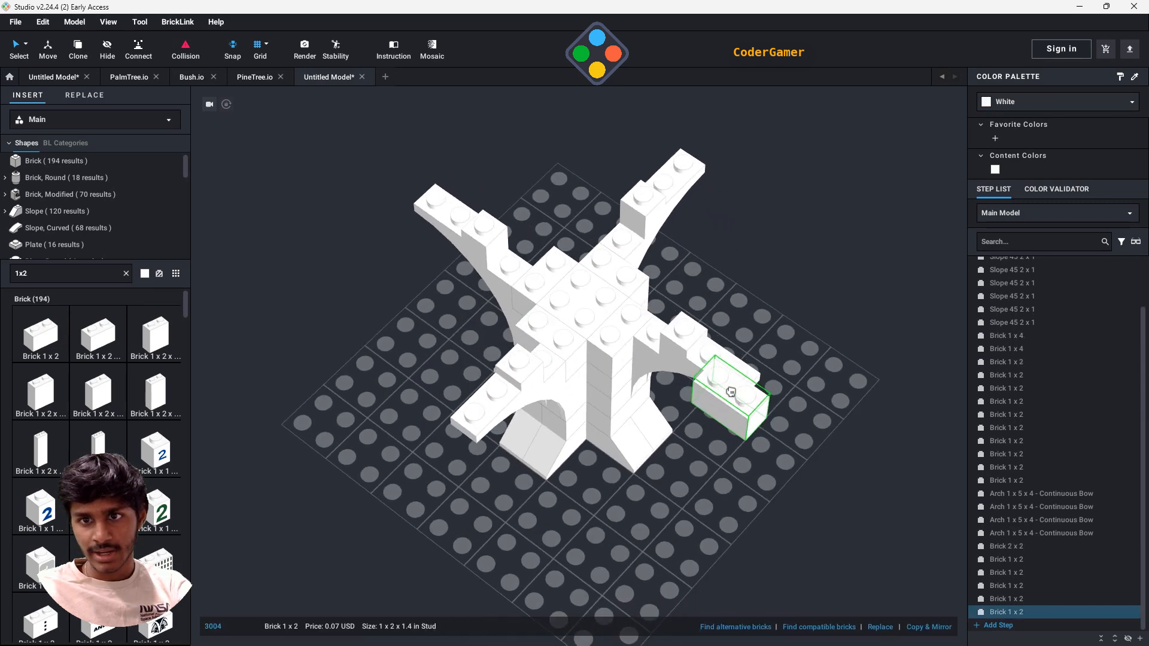
pyautogui.click(514, 266)
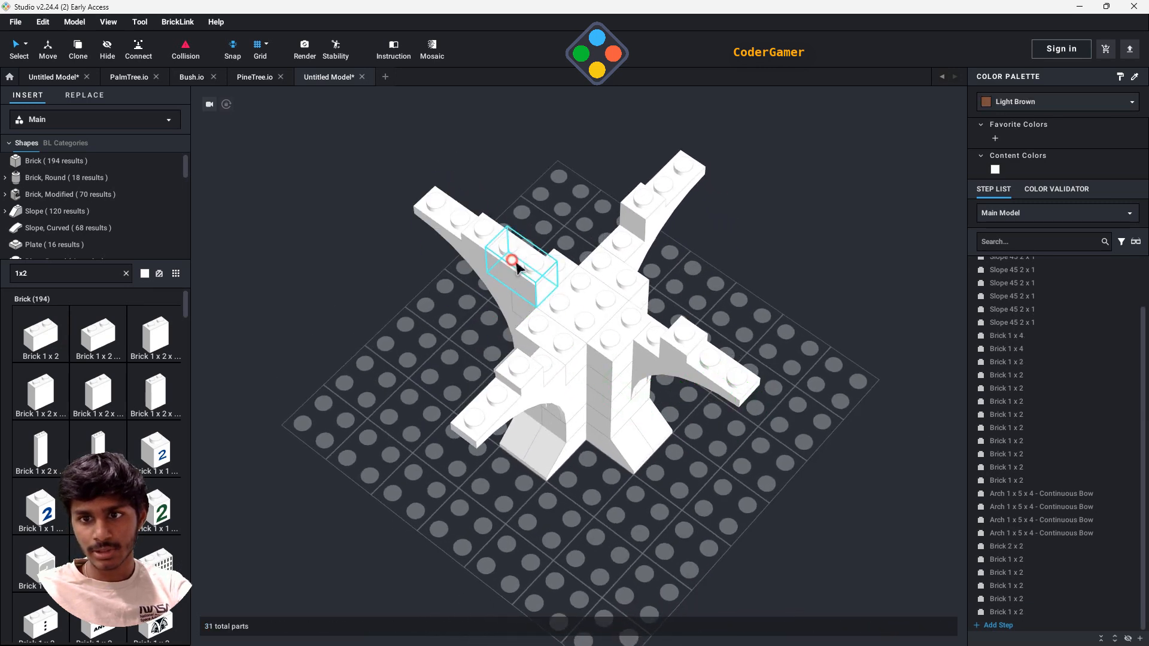
pyautogui.click(633, 312)
pyautogui.click(611, 242)
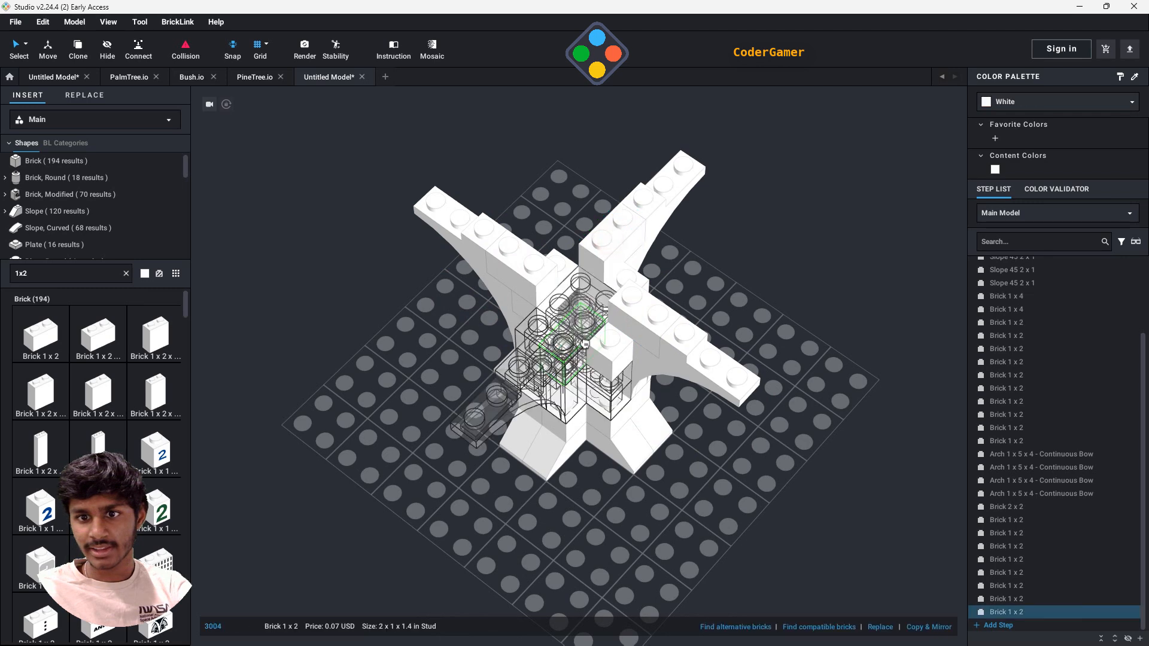
pyautogui.click(562, 343)
# - Fill in around the trunk's centre with four more 1x2 bricks to complete the layer between the branches
pyautogui.moveTo(757, 340)
pyautogui.mouseDown(button='right')
pyautogui.moveTo(775, 362)
pyautogui.moveTo(762, 358)
pyautogui.mouseUp(button='right')
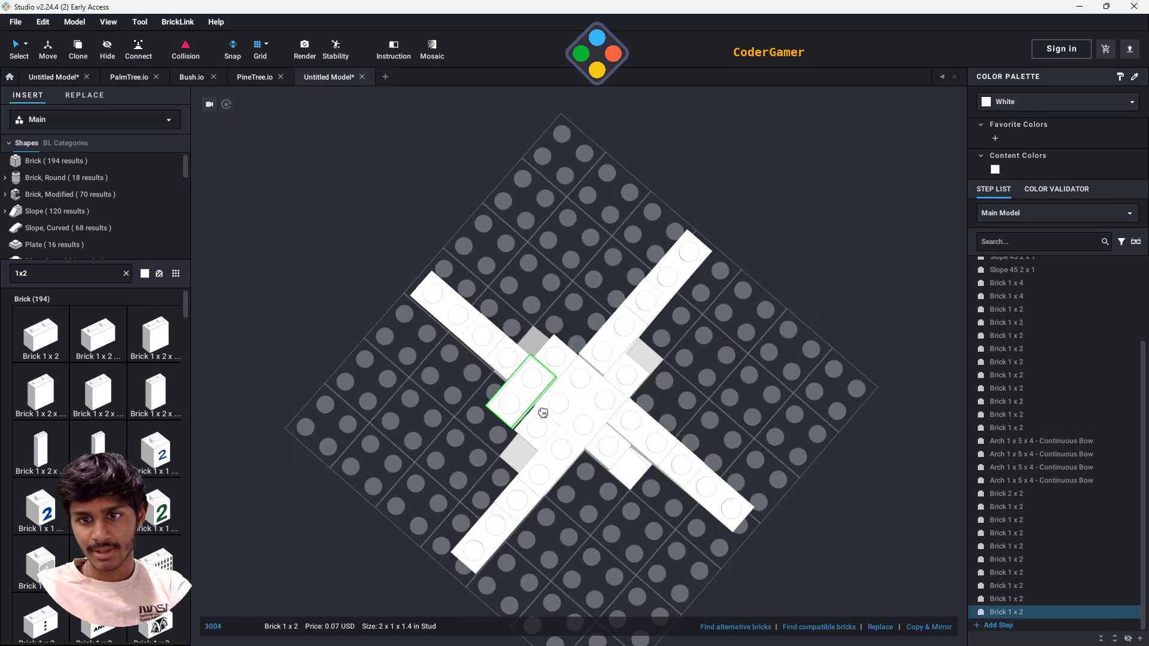
pyautogui.click(631, 390)
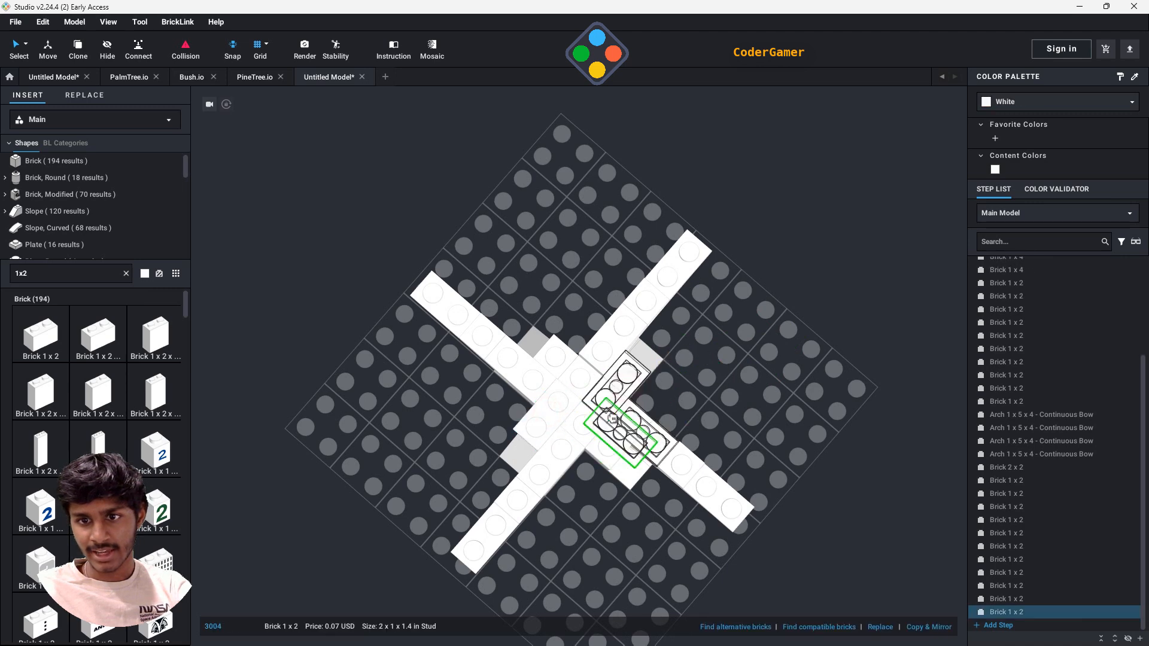
pyautogui.click(599, 437)
pyautogui.click(578, 377)
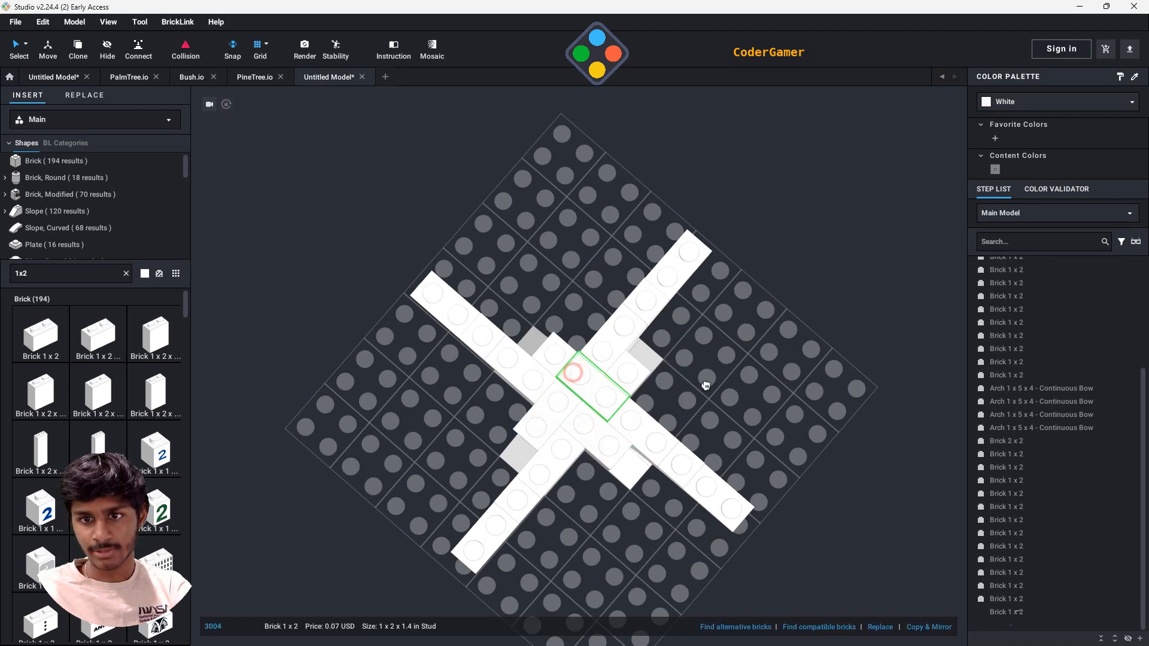
pyautogui.press('Escape')
# - Search the parts for 1x3x3 arch and place four Arch 1 x 3 x 3 parts facing outward around the trunk's top
pyautogui.moveTo(803, 399); pyautogui.dragTo(745, 414, button='right')
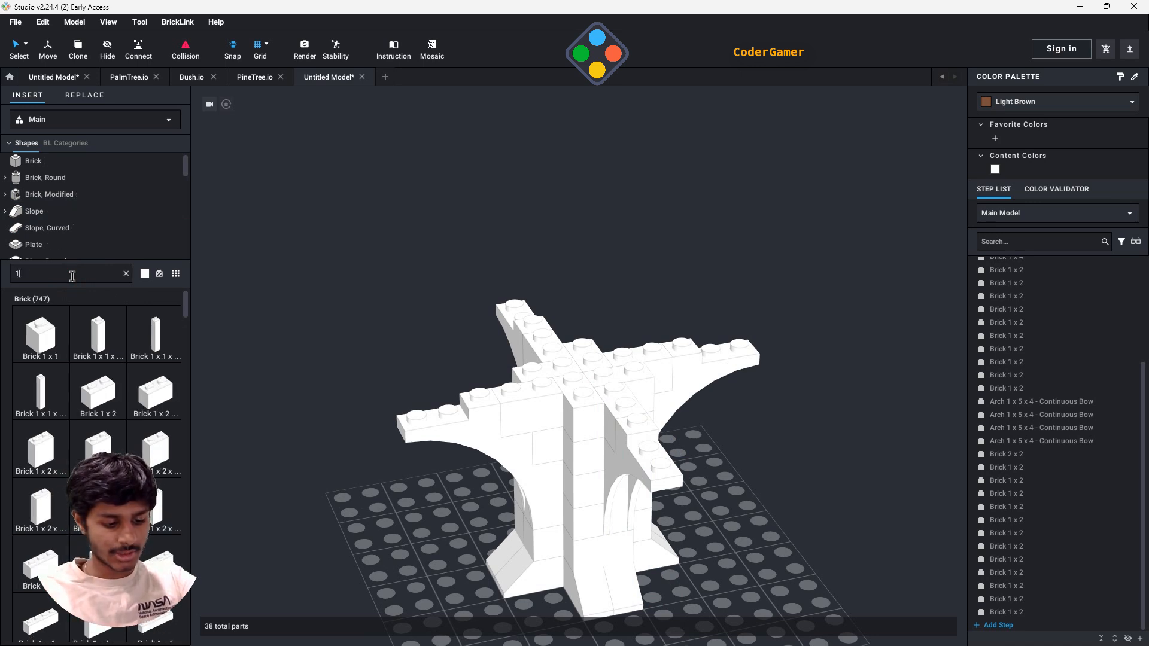
pyautogui.write('x3x3arch')
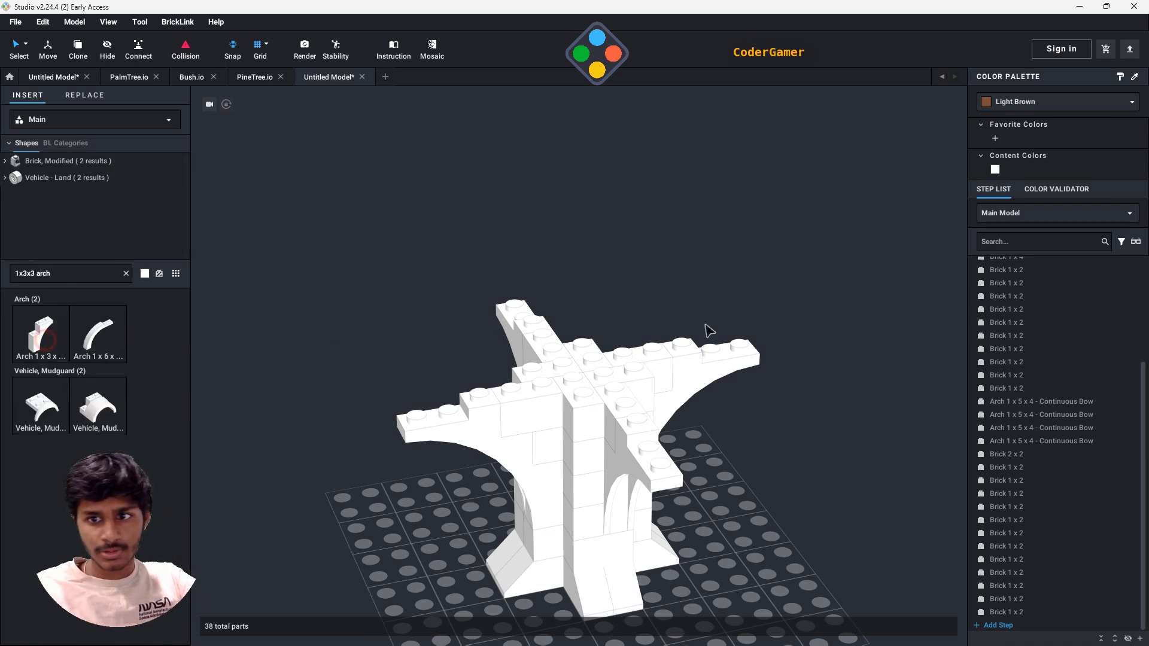
pyautogui.click(54, 341)
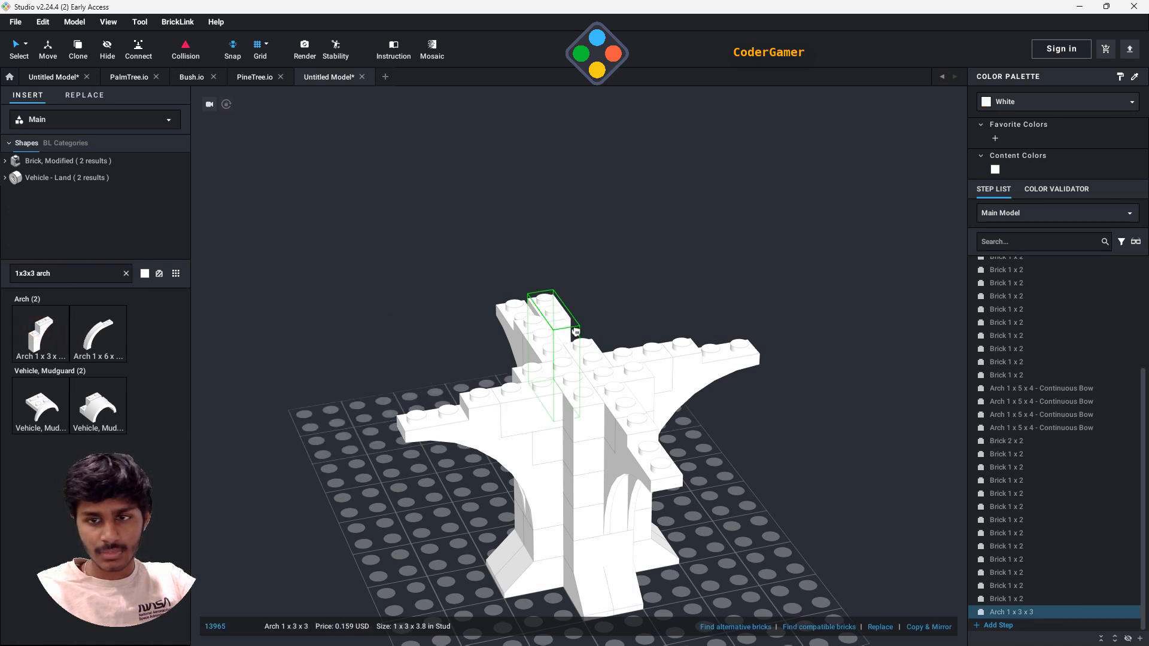
pyautogui.moveTo(638, 318); pyautogui.dragTo(616, 369, button='right')
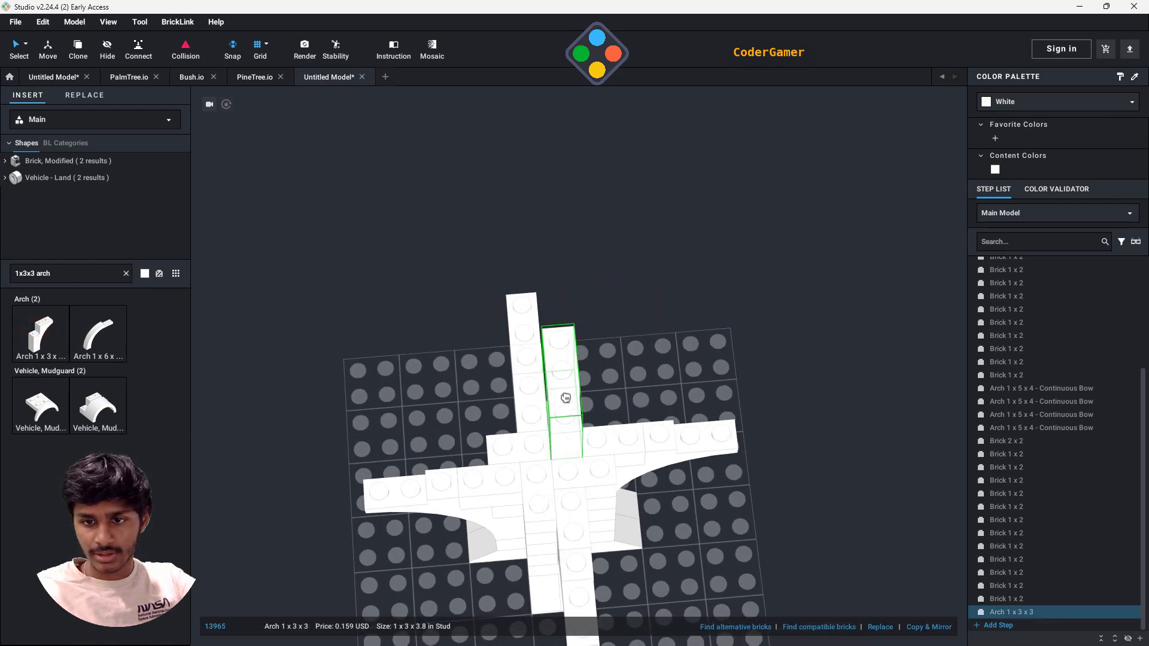
pyautogui.click(570, 443)
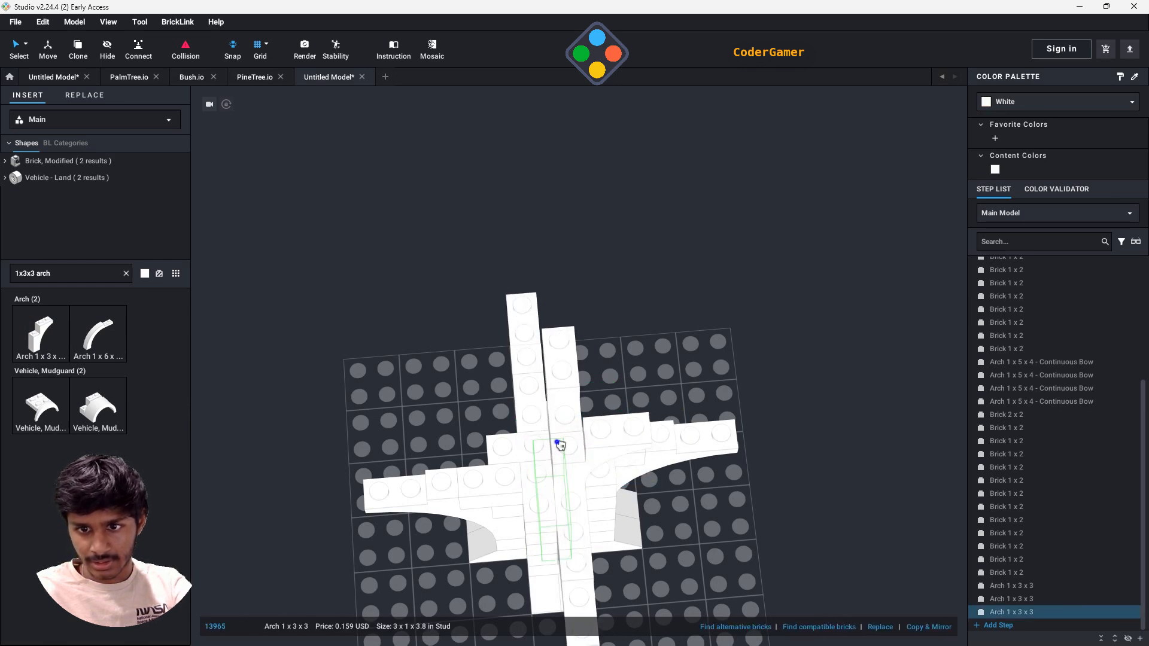
pyautogui.moveTo(561, 445); pyautogui.dragTo(665, 397, button='right')
pyautogui.click(680, 392)
pyautogui.press('Right')
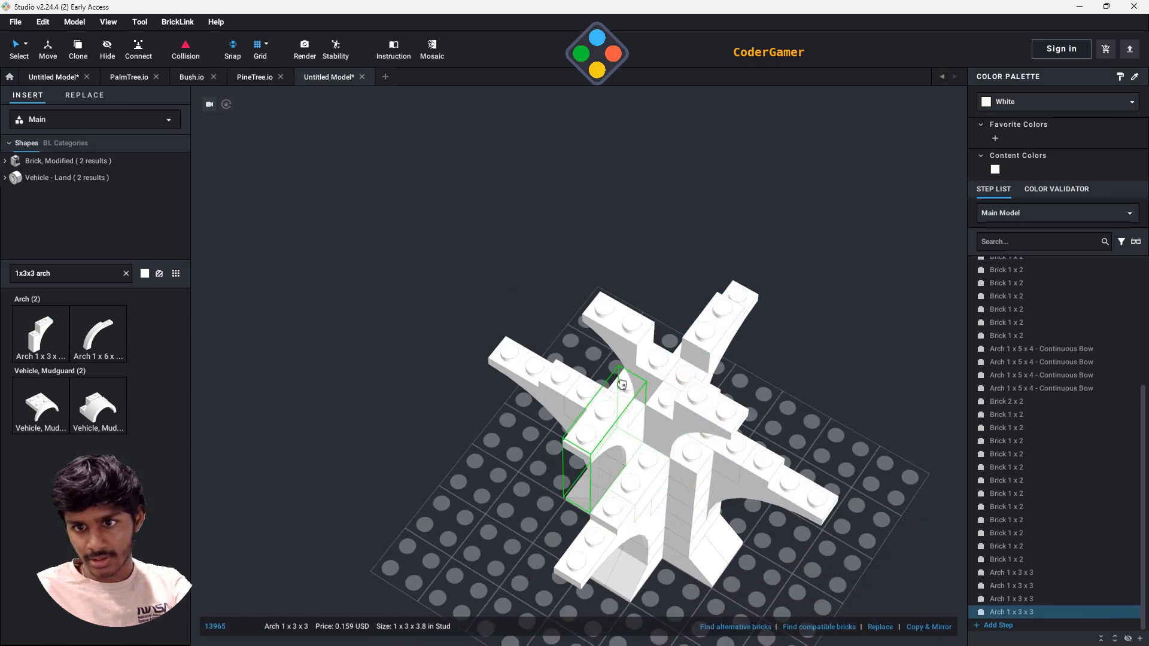
pyautogui.click(633, 375)
pyautogui.moveTo(859, 437); pyautogui.dragTo(850, 413, button='right')
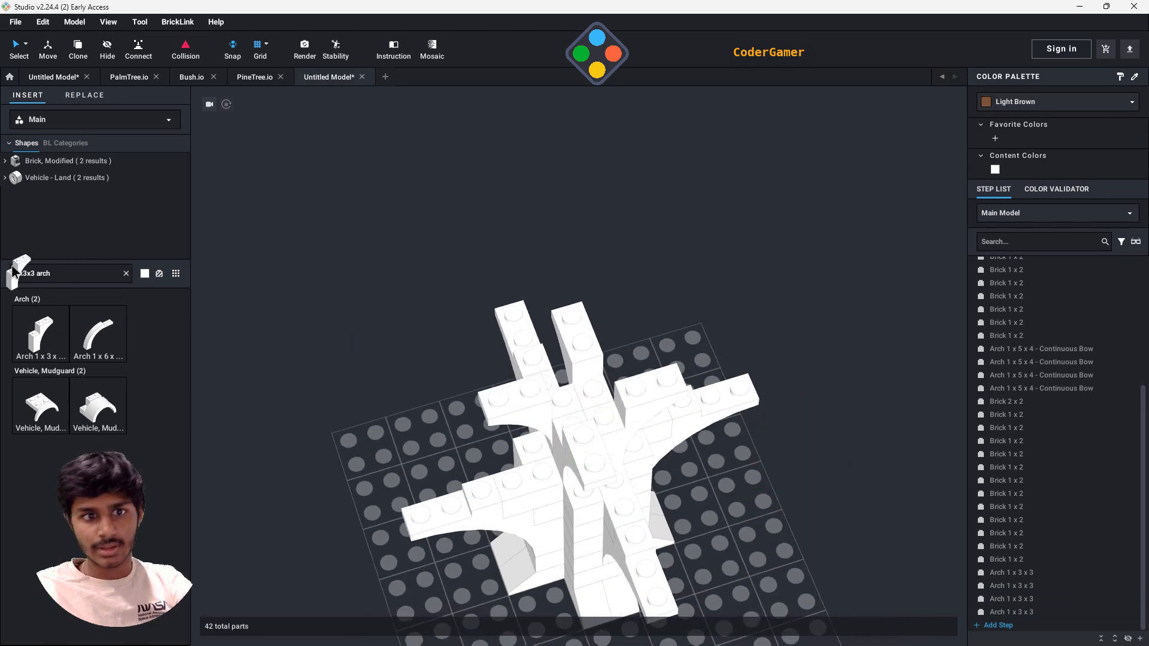
# - Search the parts for 2x2 and place a Brick 2 x 2 at the centre of the four small arches
pyautogui.write('2x2')
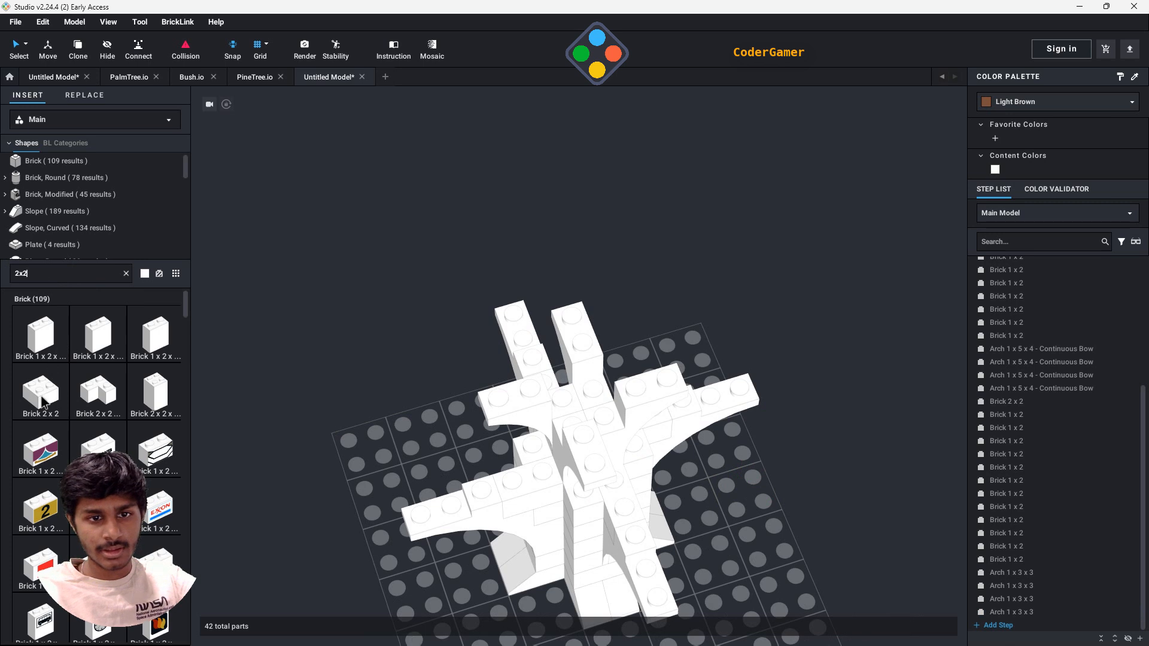
pyautogui.click(42, 397)
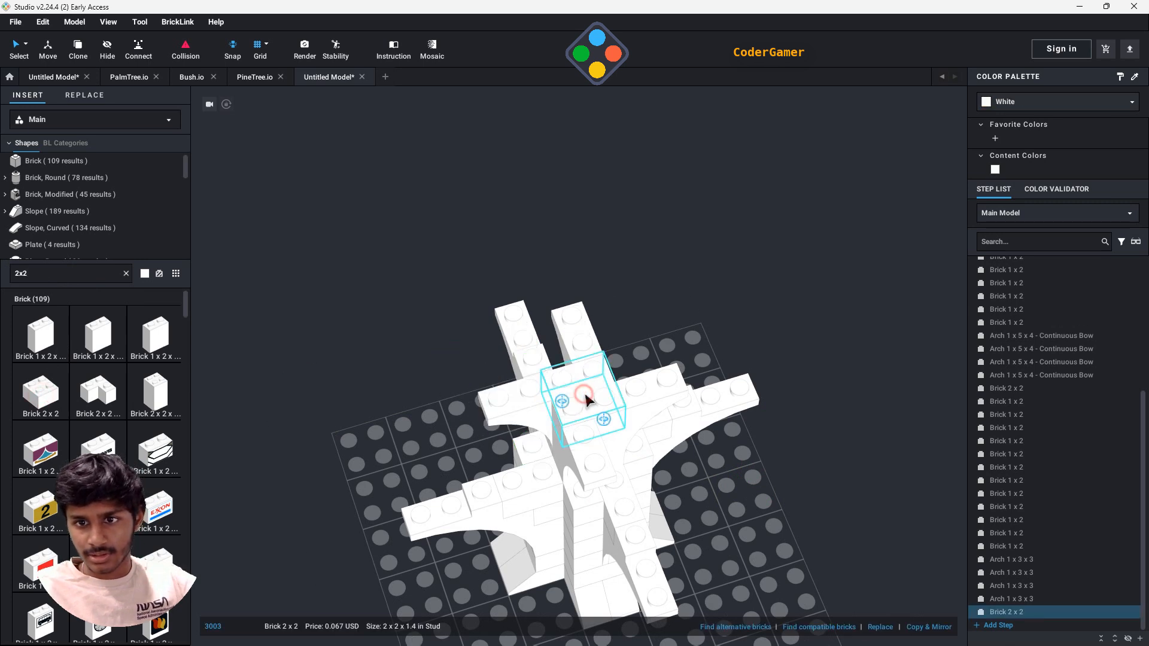
pyautogui.press('Escape')
# - Clone the four Arch 1 x 3 x 3 parts together with their 2x2 brick and stack the copy directly on top
pyautogui.click(1014, 564)
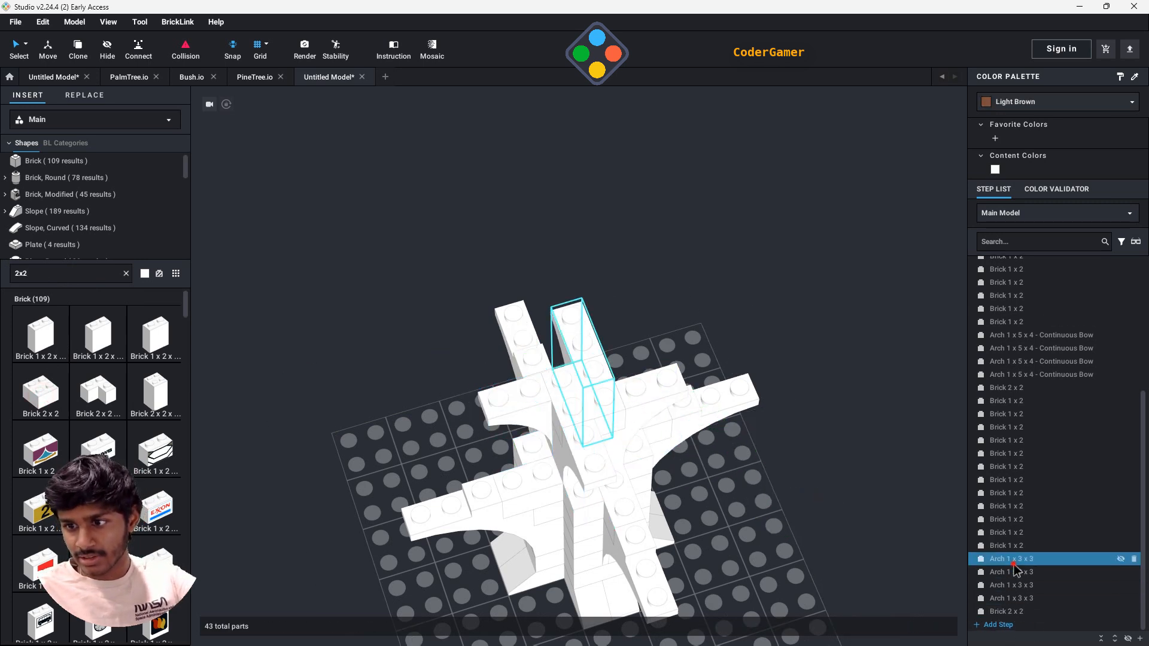
pyautogui.keyDown('shift'); pyautogui.click(1018, 612); pyautogui.keyUp('shift')
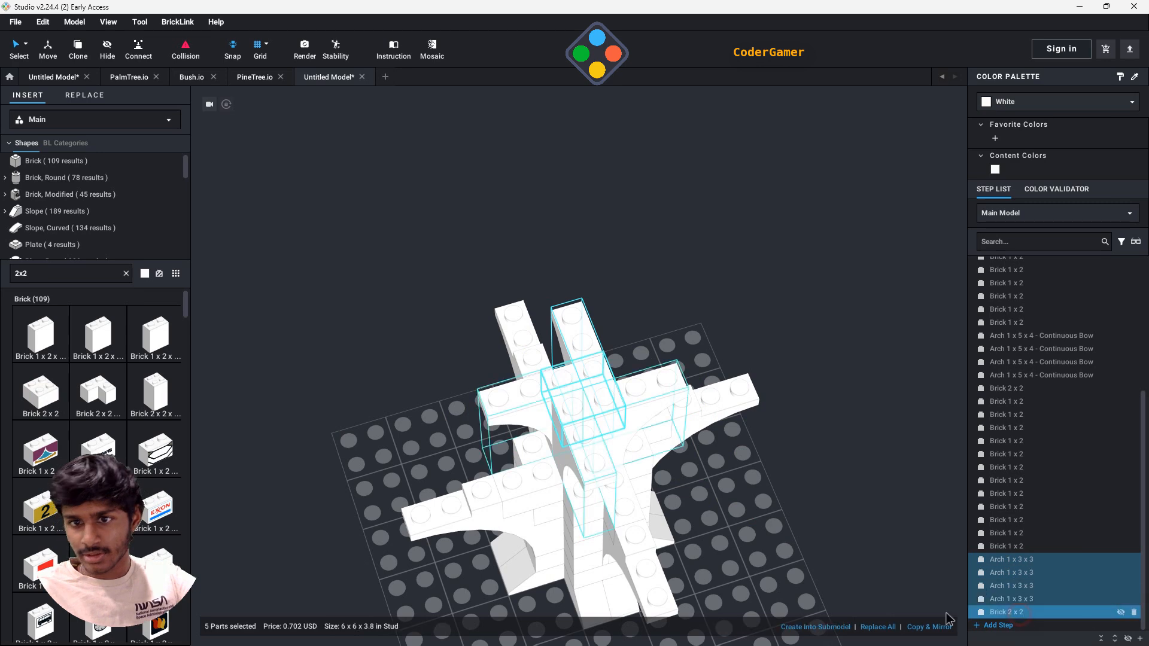
pyautogui.click(77, 49)
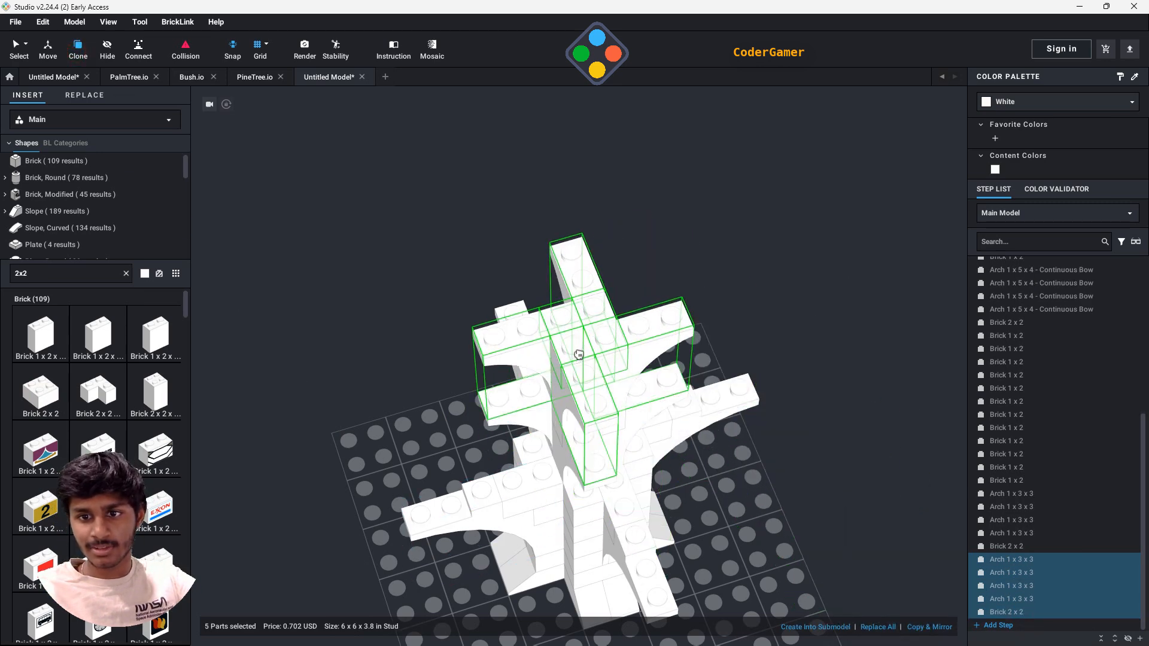
pyautogui.click(579, 355)
pyautogui.press('Escape')
pyautogui.moveTo(831, 544)
pyautogui.mouseDown(button='right')
pyautogui.moveTo(806, 493)
pyautogui.moveTo(835, 525)
pyautogui.mouseUp(button='right')
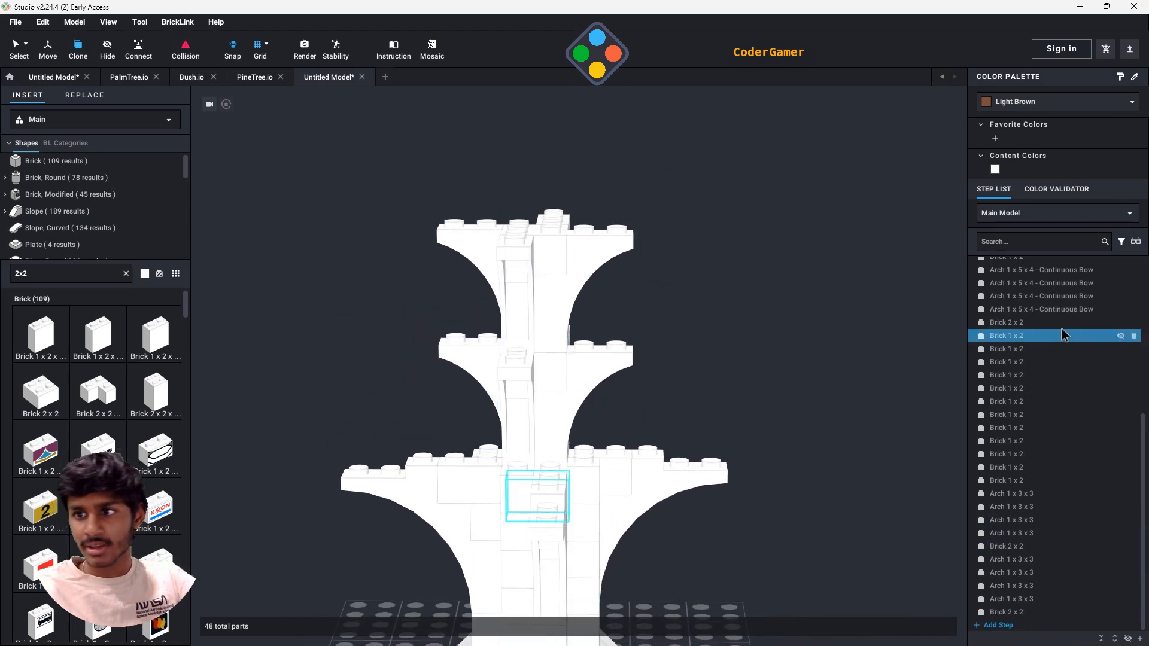
# - Select all of the tree's parts and recolour them Light Brown
pyautogui.scroll(2, 1034, 304)
pyautogui.scroll(8, 1026, 293)
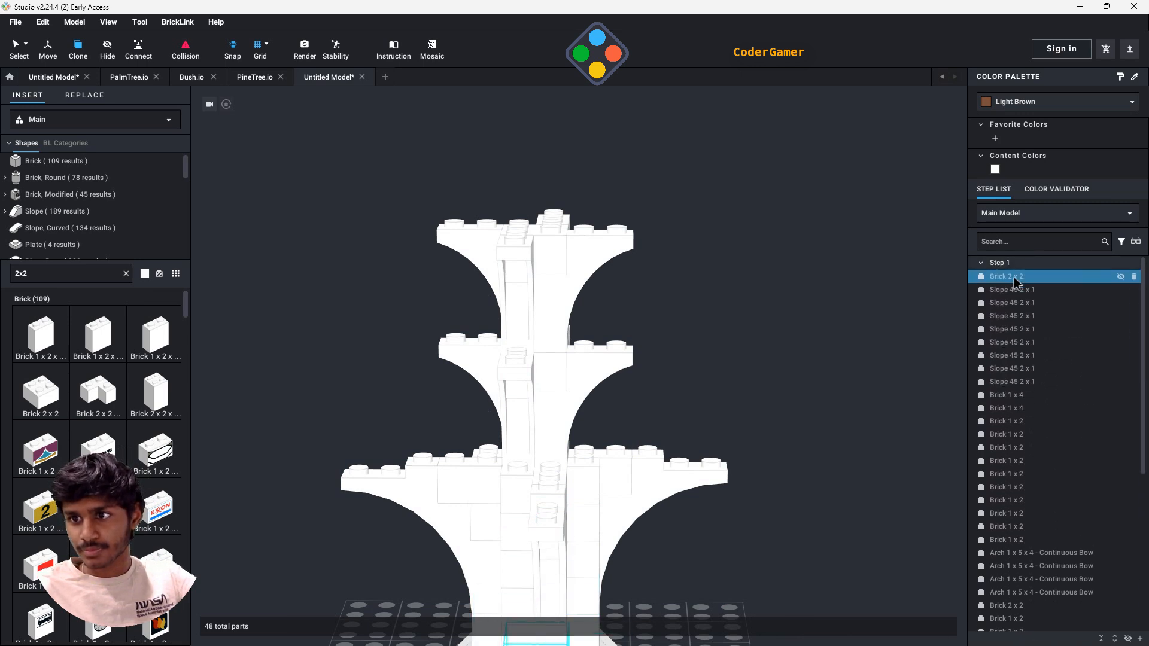
pyautogui.click(1015, 277)
pyautogui.scroll(-7, 1060, 464)
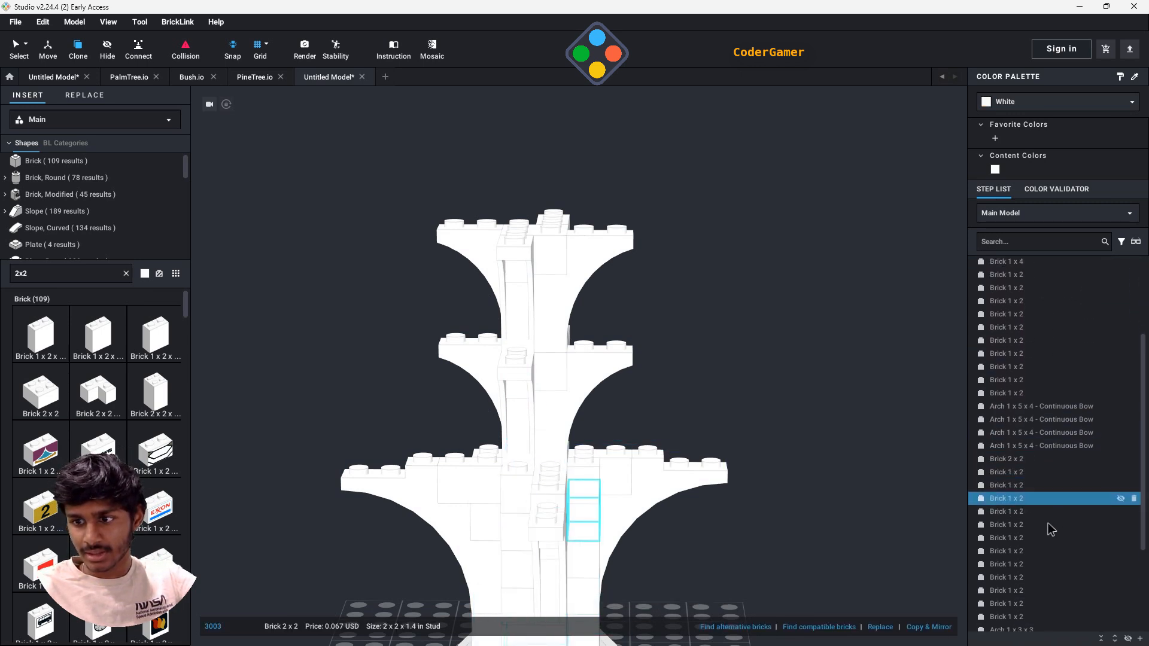
pyautogui.scroll(-3, 1030, 633)
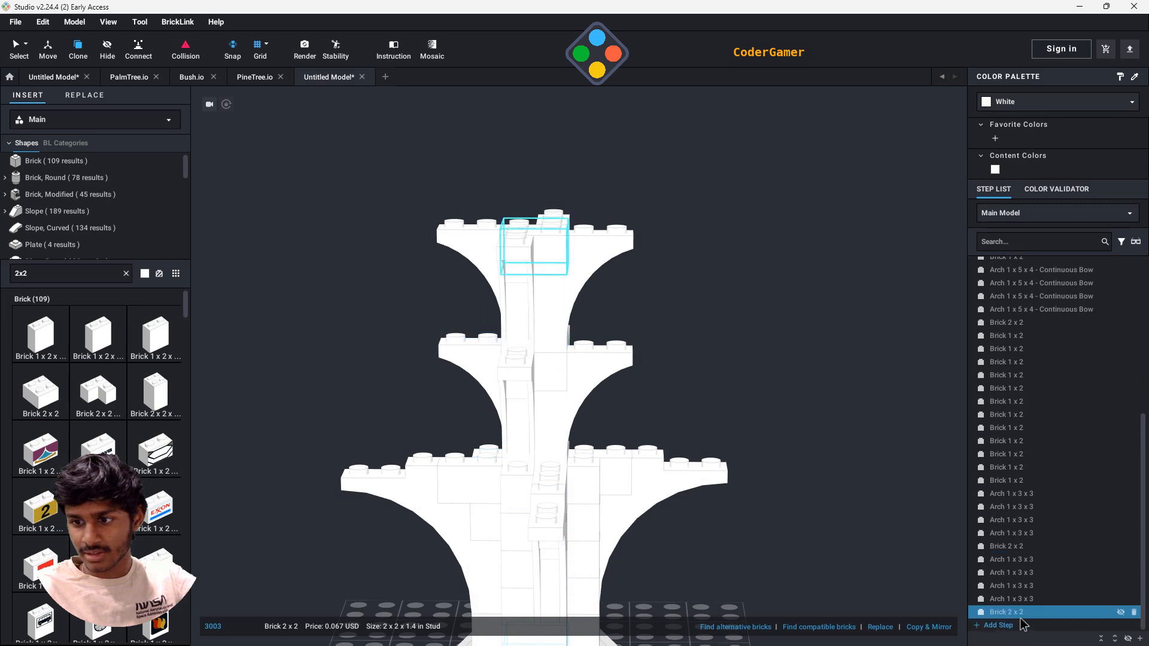
pyautogui.hotkey('ctrl', 'a')
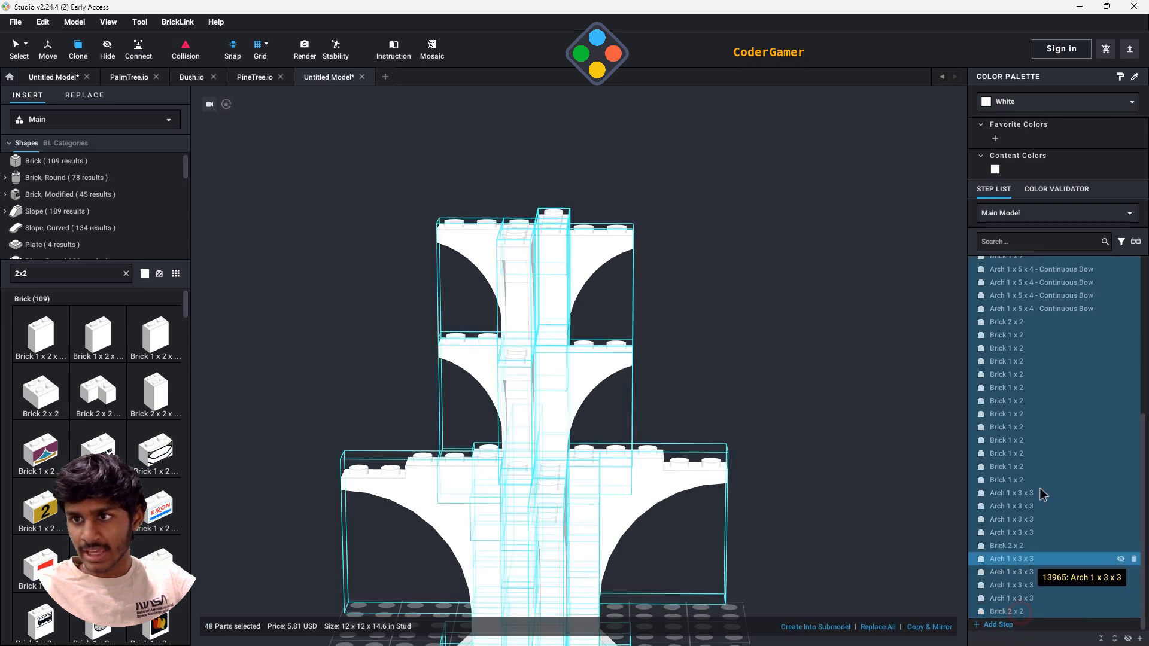
pyautogui.click(1019, 103)
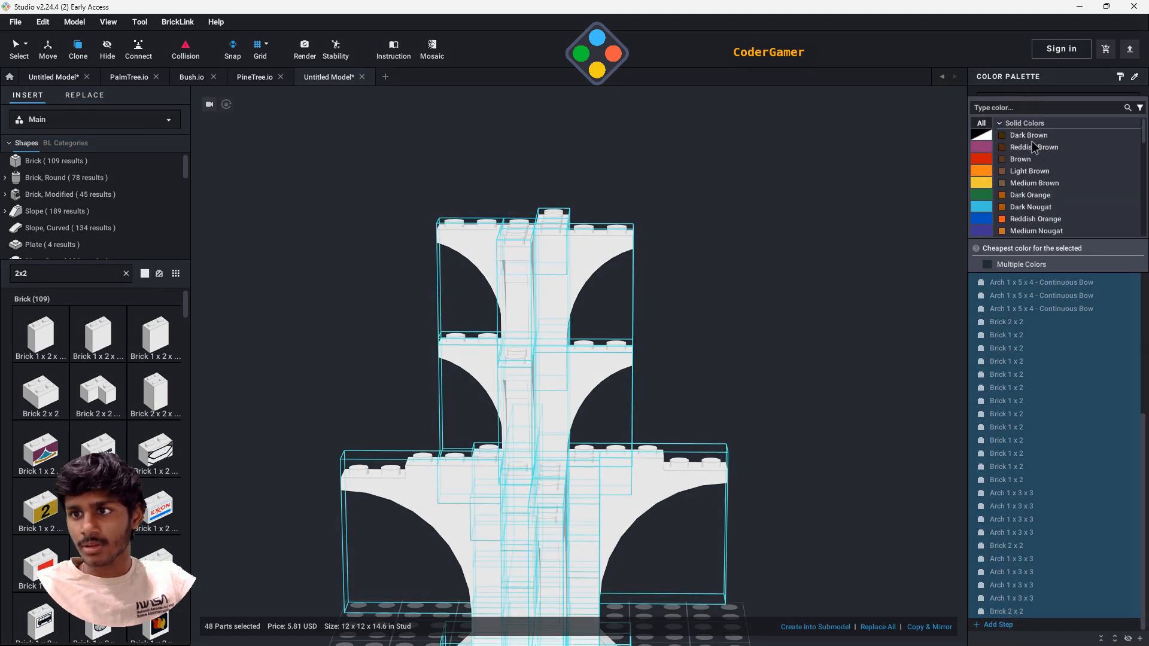
pyautogui.click(1027, 166)
pyautogui.click(850, 328)
pyautogui.moveTo(829, 362); pyautogui.dragTo(809, 338, button='right')
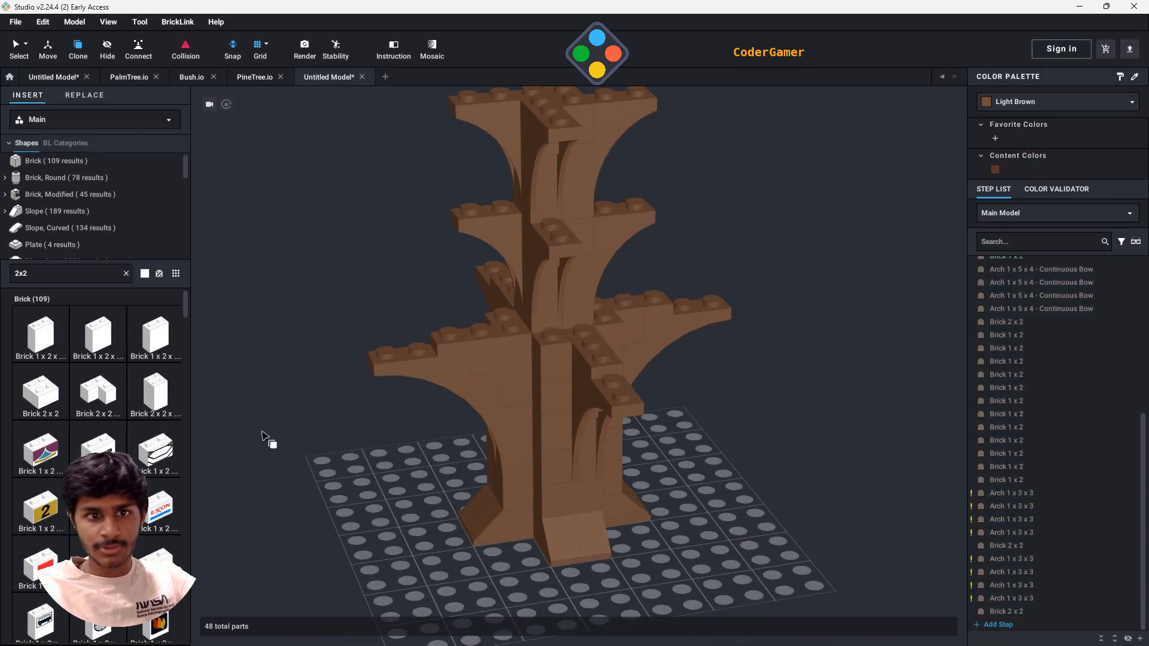
# - Clear the part search, browse to the Plant parts and place a Plant Leaves 6 x 5 on the baseplate beside the tree
pyautogui.scroll(-3, 65, 246)
pyautogui.click(125, 274)
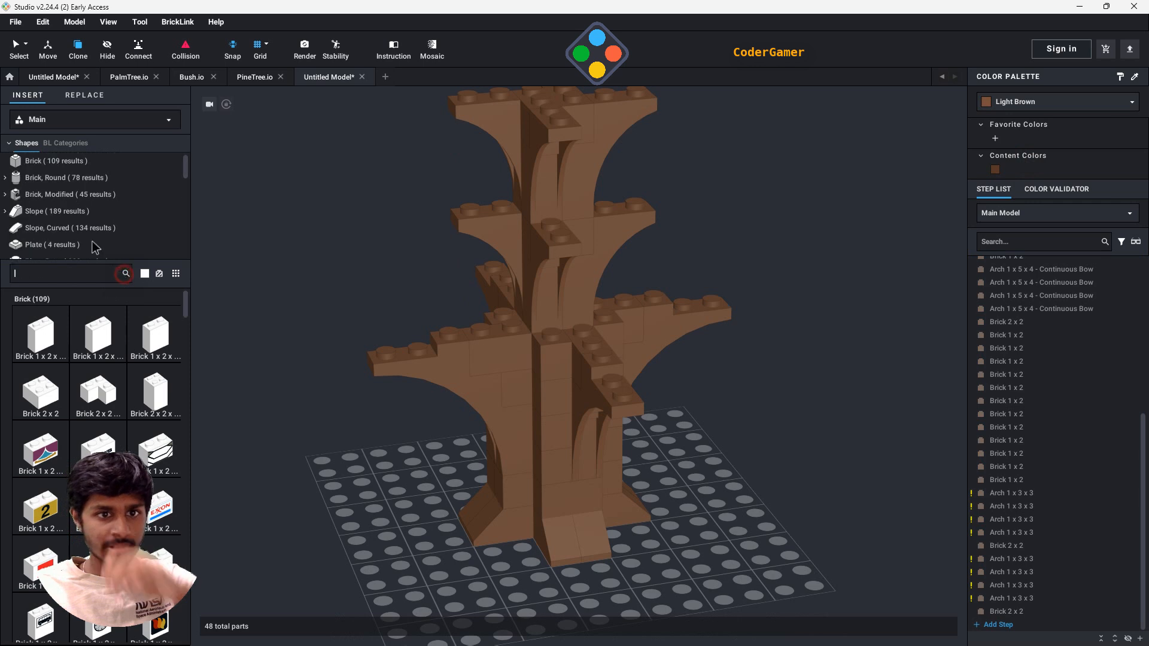
pyautogui.scroll(-5, 69, 240)
pyautogui.scroll(-2, 67, 239)
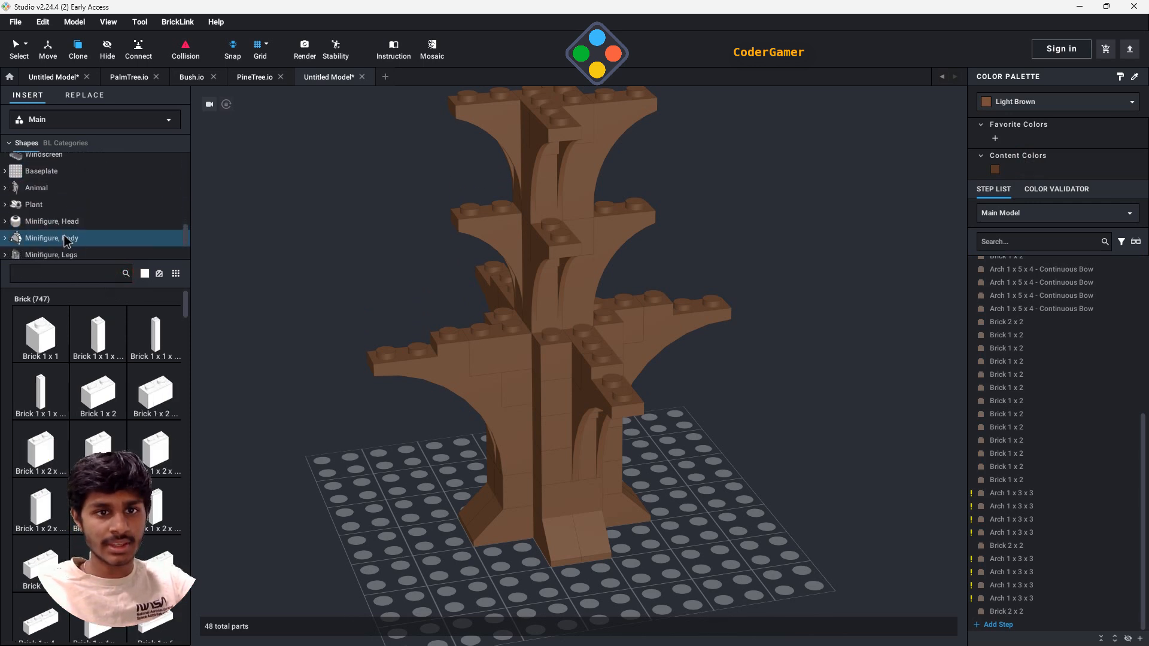
pyautogui.click(42, 202)
pyautogui.scroll(-1, 126, 388)
pyautogui.scroll(-4, 127, 388)
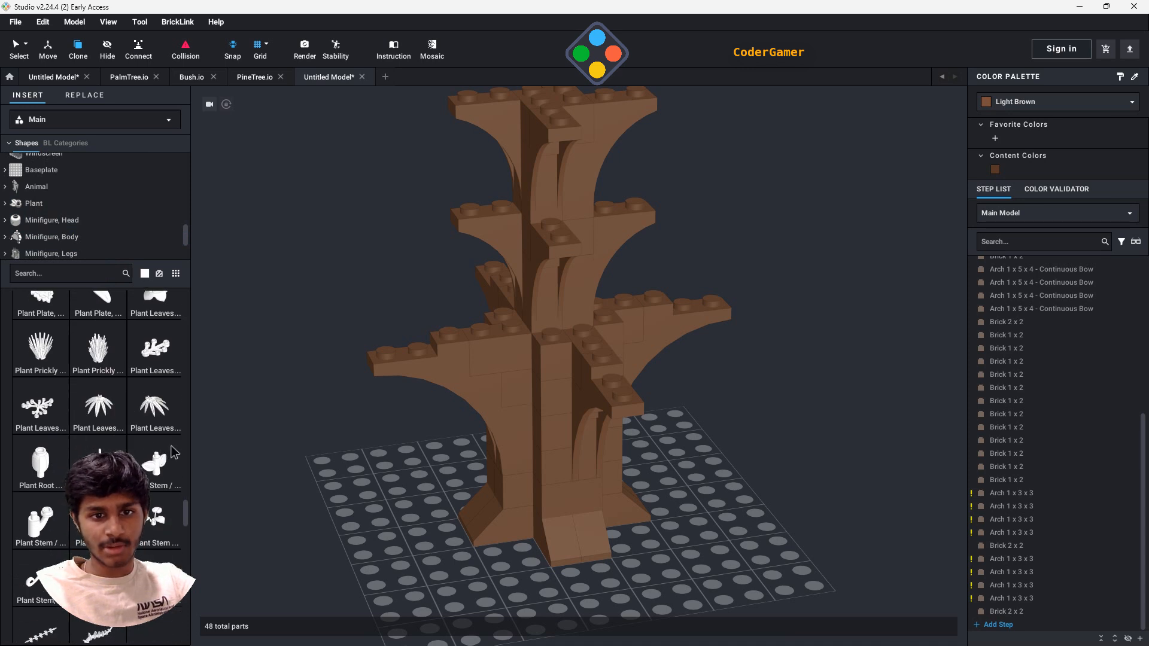
pyautogui.scroll(-2, 122, 442)
pyautogui.moveTo(45, 323); pyautogui.dragTo(323, 500)
pyautogui.click(328, 523)
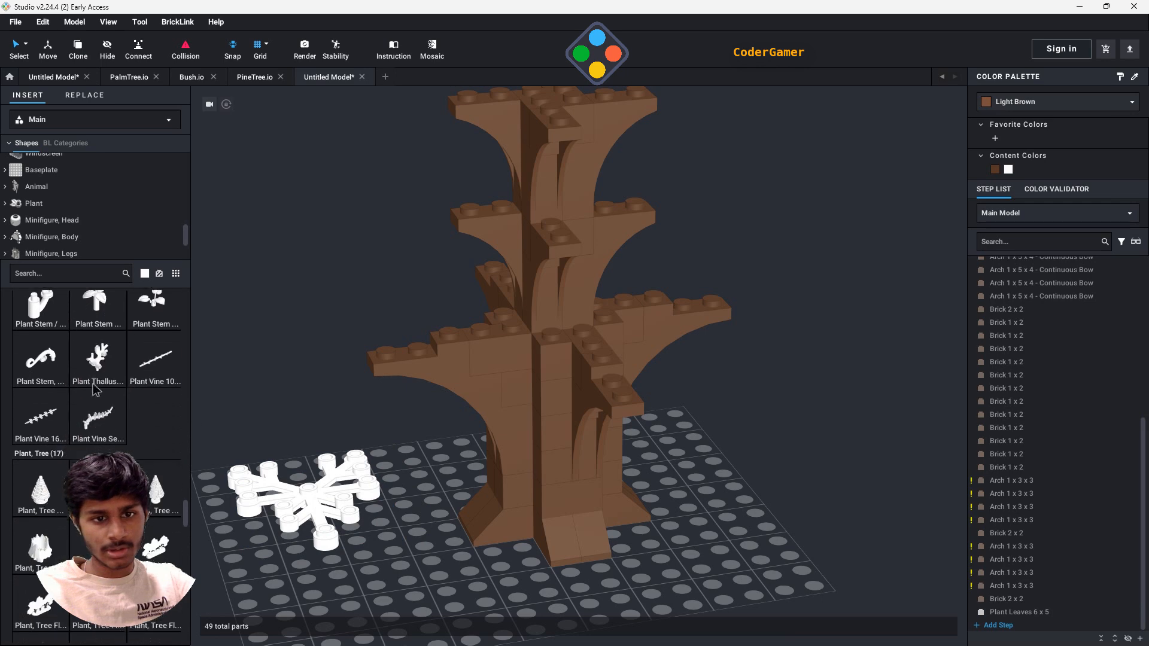
# - Add Plant Leaves 4 x 3 parts, placing one pointing outward on the tip of each of the four lowest branches
pyautogui.scroll(2, 134, 440)
pyautogui.scroll(2, 134, 439)
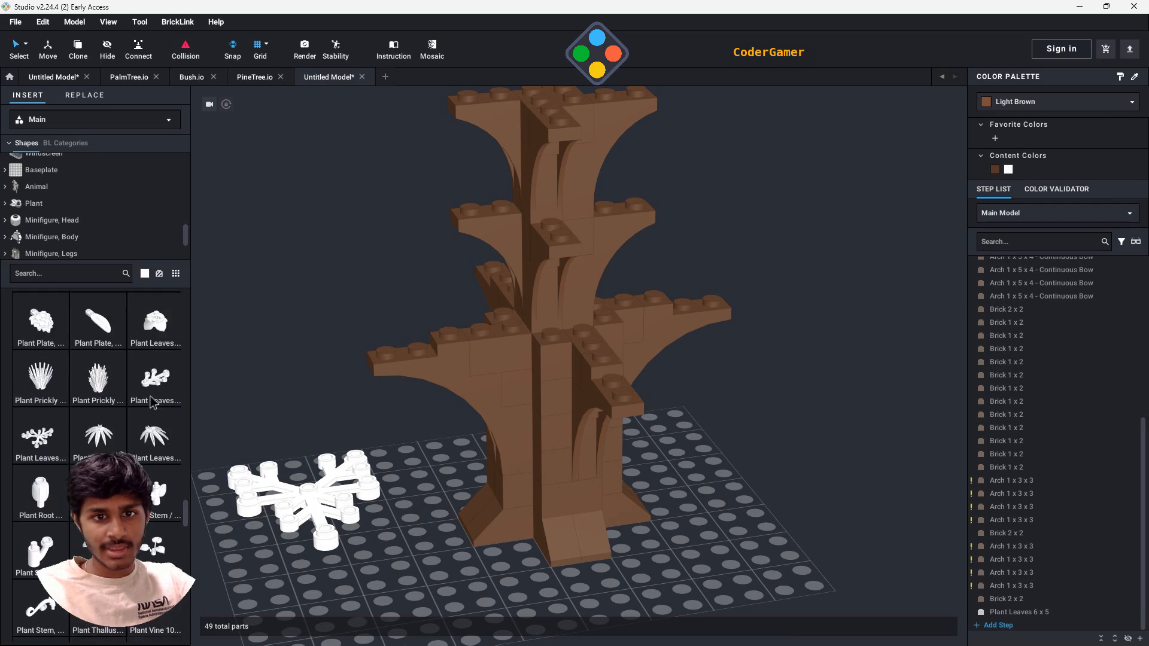
pyautogui.click(151, 393)
pyautogui.click(404, 568)
pyautogui.moveTo(423, 530); pyautogui.dragTo(460, 565, button='right')
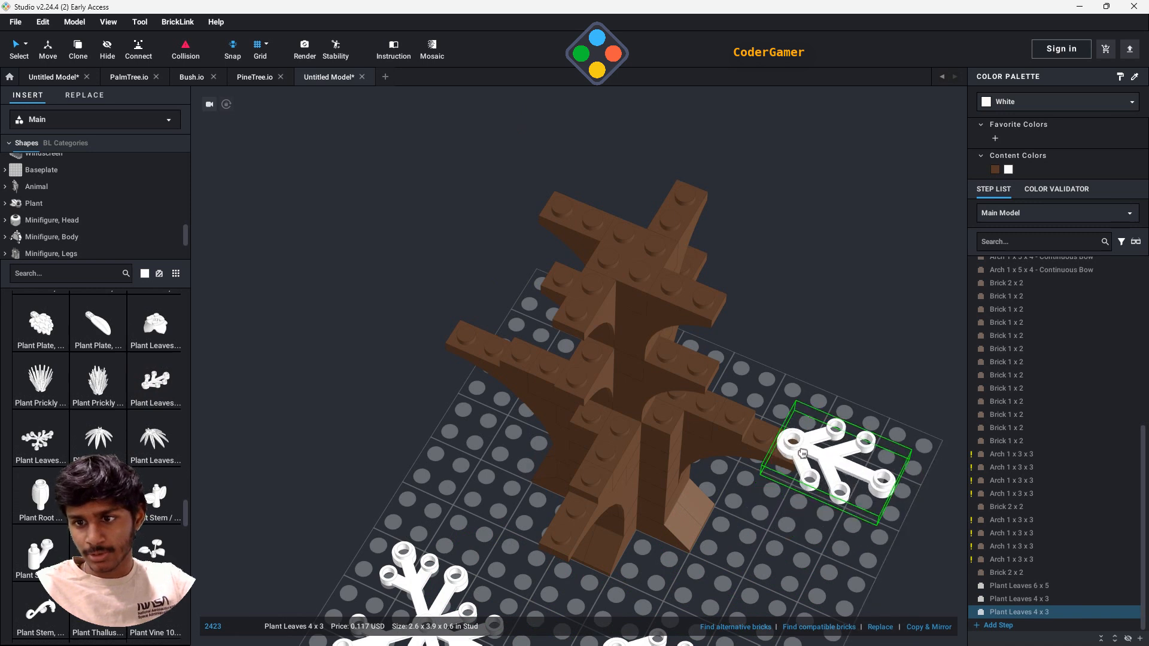
pyautogui.click(802, 453)
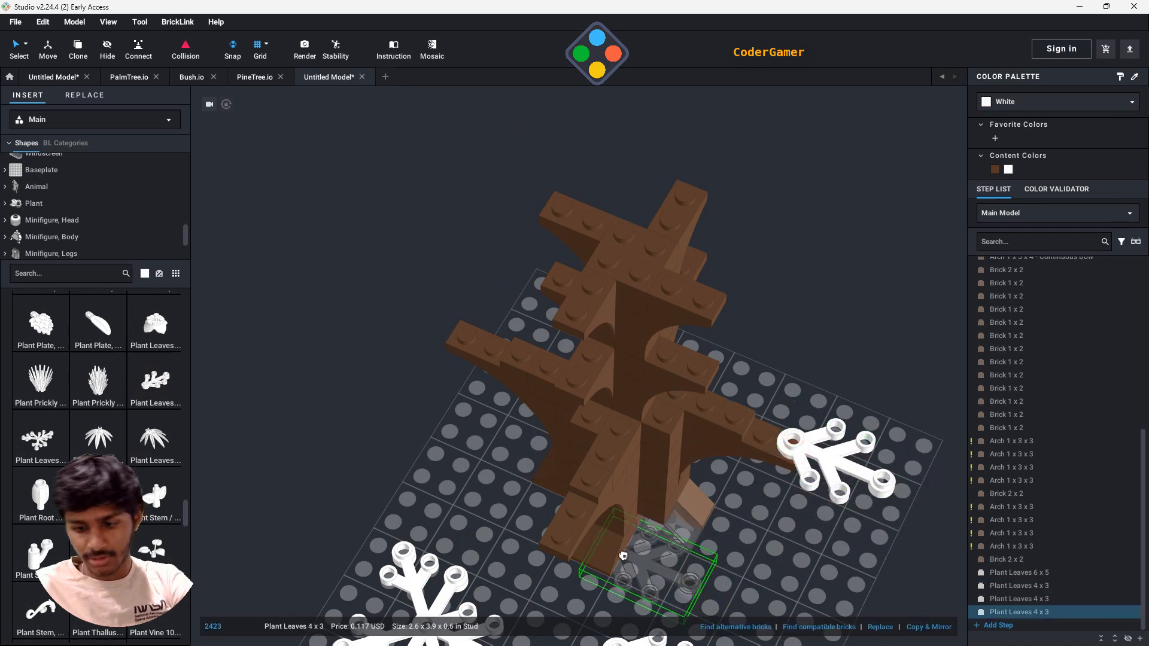
pyautogui.click(538, 541)
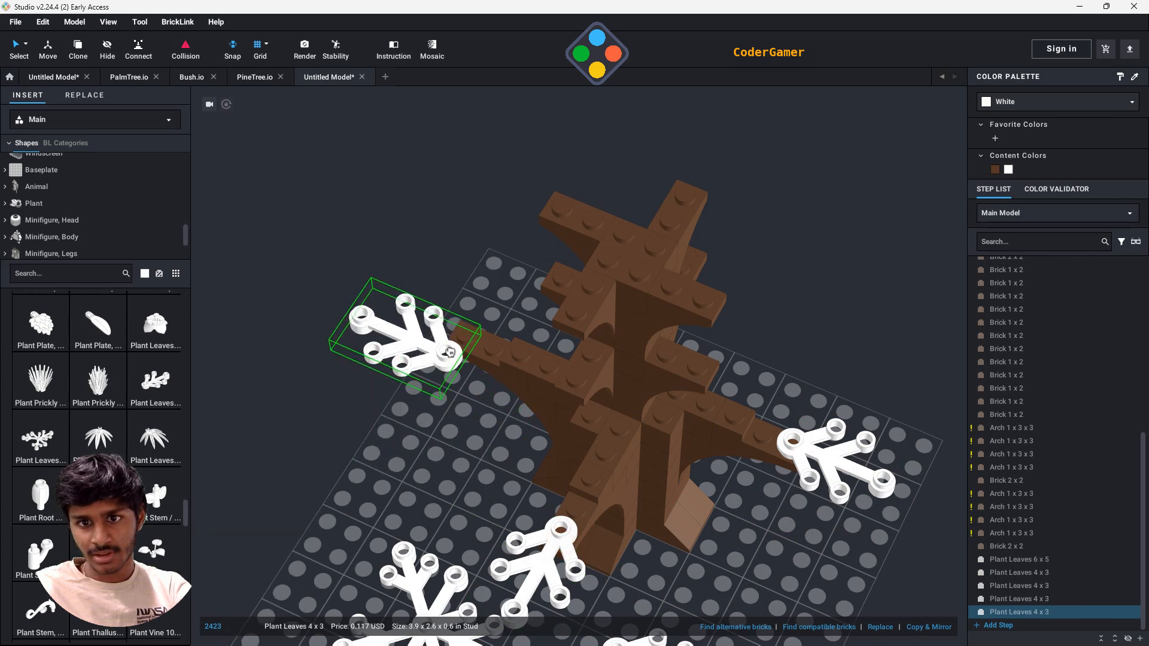
pyautogui.click(450, 352)
pyautogui.moveTo(749, 360); pyautogui.dragTo(796, 359, button='right')
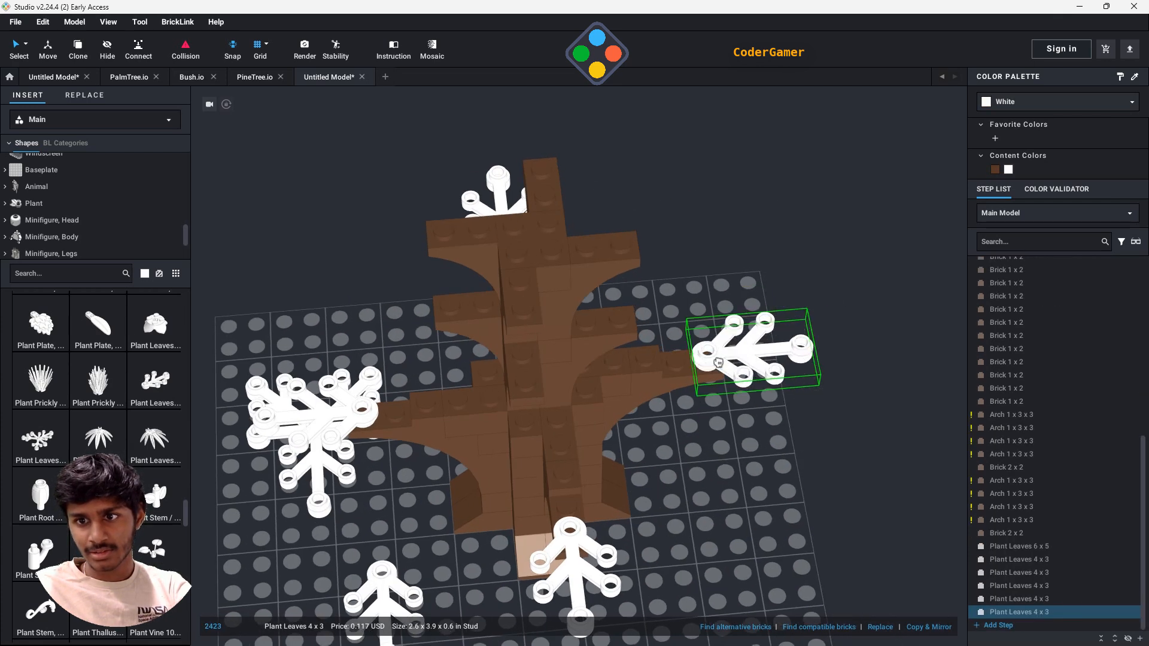
pyautogui.click(719, 363)
pyautogui.moveTo(872, 475); pyautogui.dragTo(820, 501, button='right')
pyautogui.press('Escape')
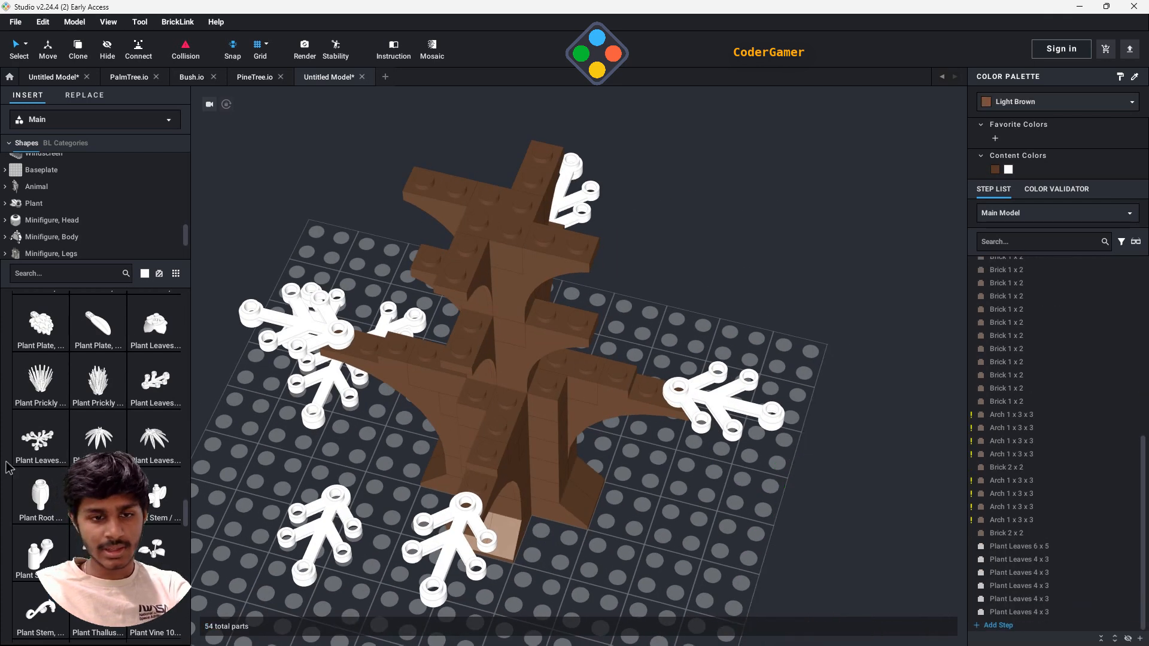
# - Place a Plant Leaves 6 x 5 on the lowest branch tier, filling the gap between two of the branches
pyautogui.moveTo(45, 450); pyautogui.dragTo(612, 421)
pyautogui.moveTo(610, 429); pyautogui.dragTo(559, 398, button='right')
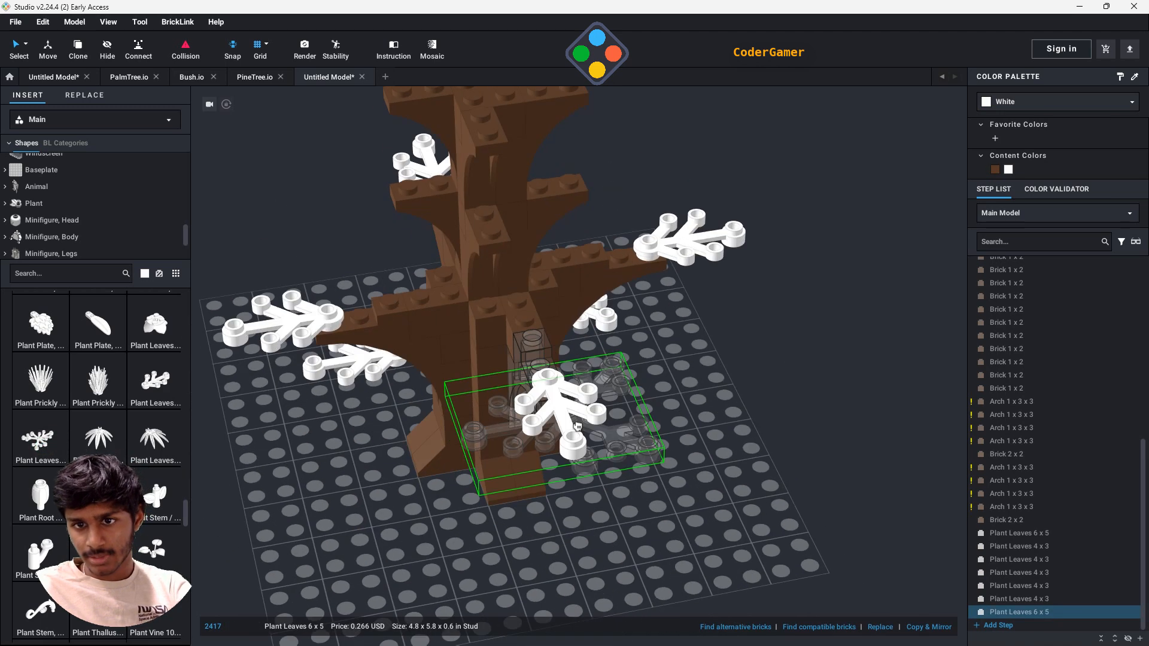
pyautogui.moveTo(560, 398); pyautogui.dragTo(499, 356)
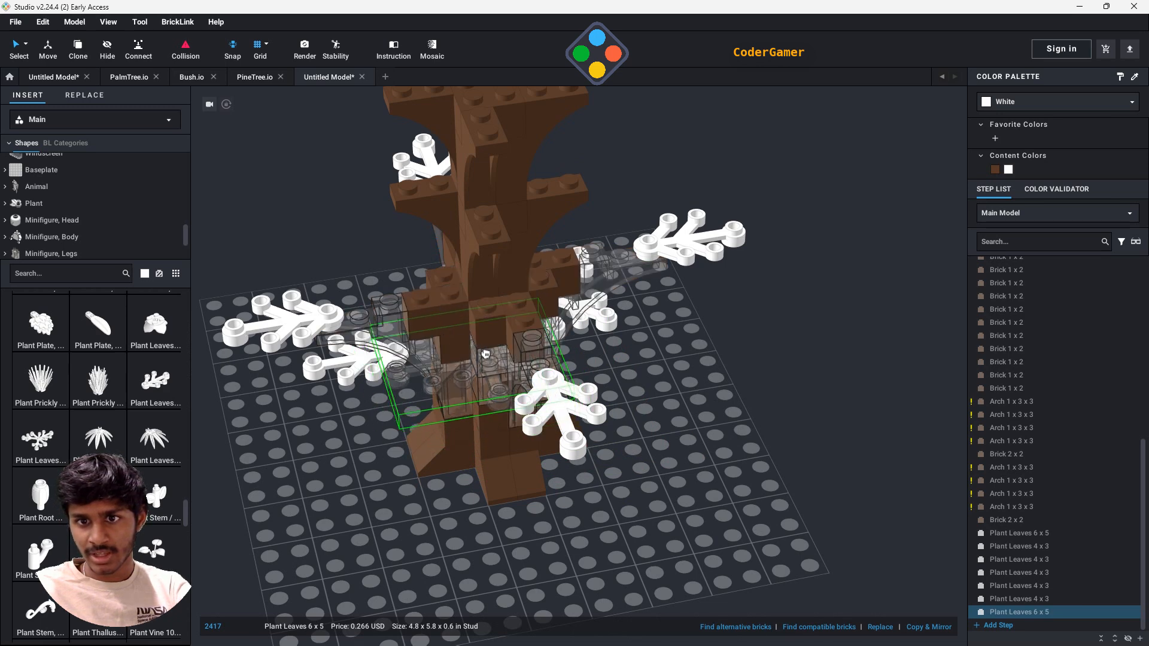
pyautogui.moveTo(485, 354); pyautogui.dragTo(472, 329, button='right')
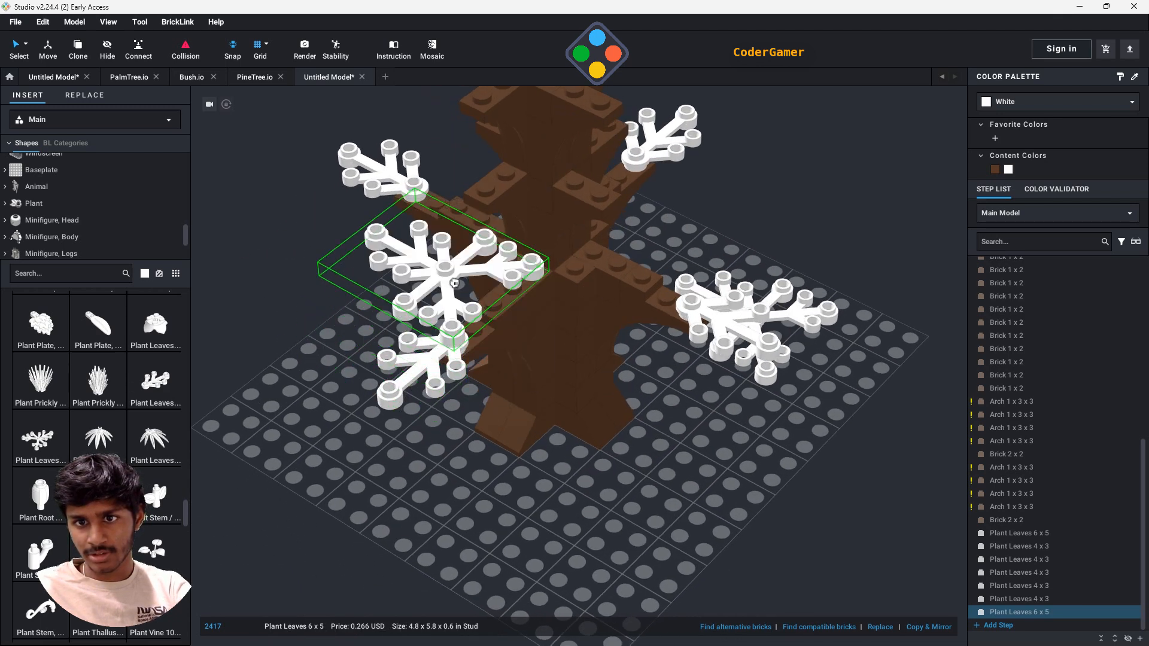
pyautogui.click(453, 282)
# - Place more Plant Leaves 6 x 5 copies around the lowest branch tier to fill the spaces between the branches
pyautogui.moveTo(699, 395); pyautogui.dragTo(742, 423, button='right')
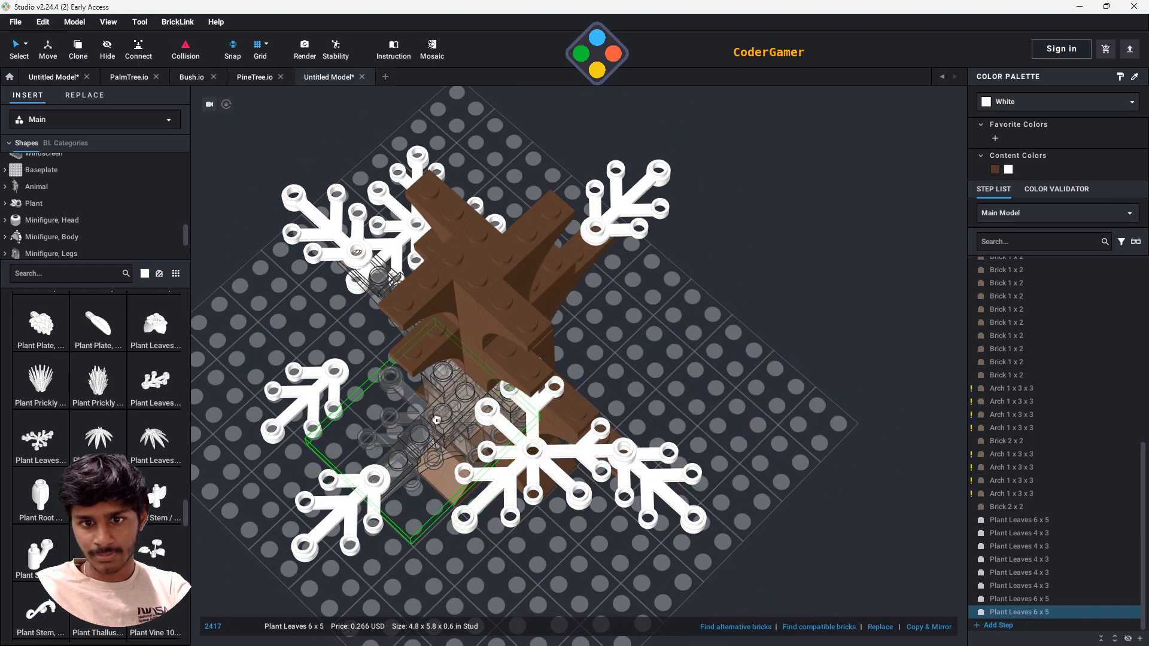
pyautogui.moveTo(443, 428); pyautogui.dragTo(509, 515, button='right')
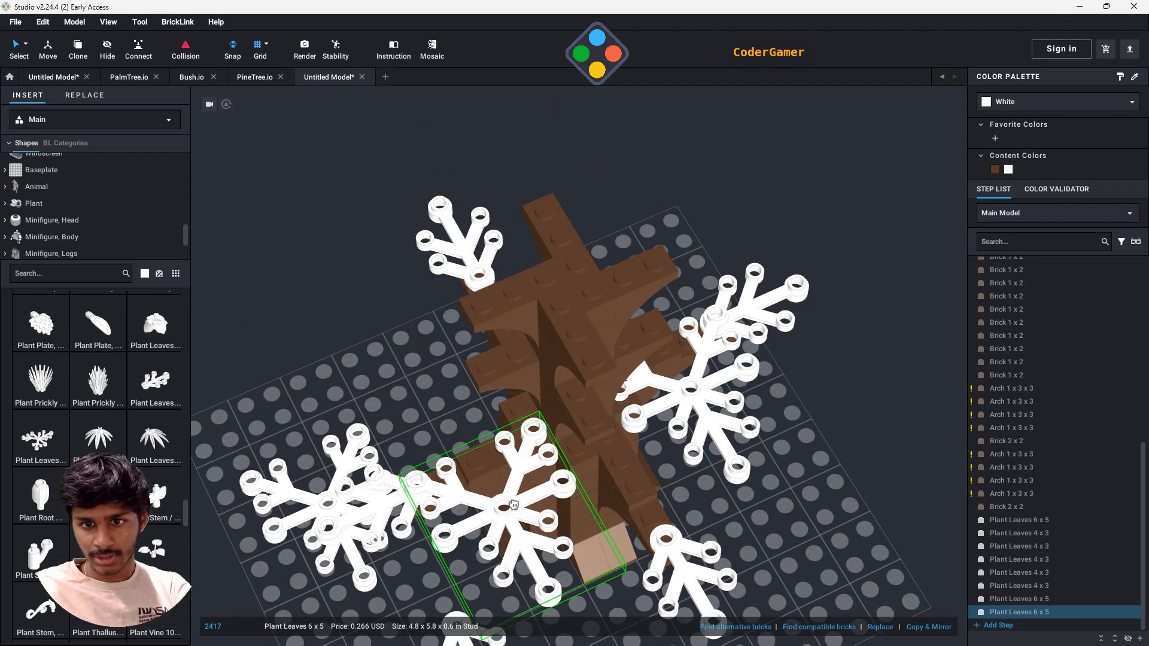
pyautogui.click(514, 504)
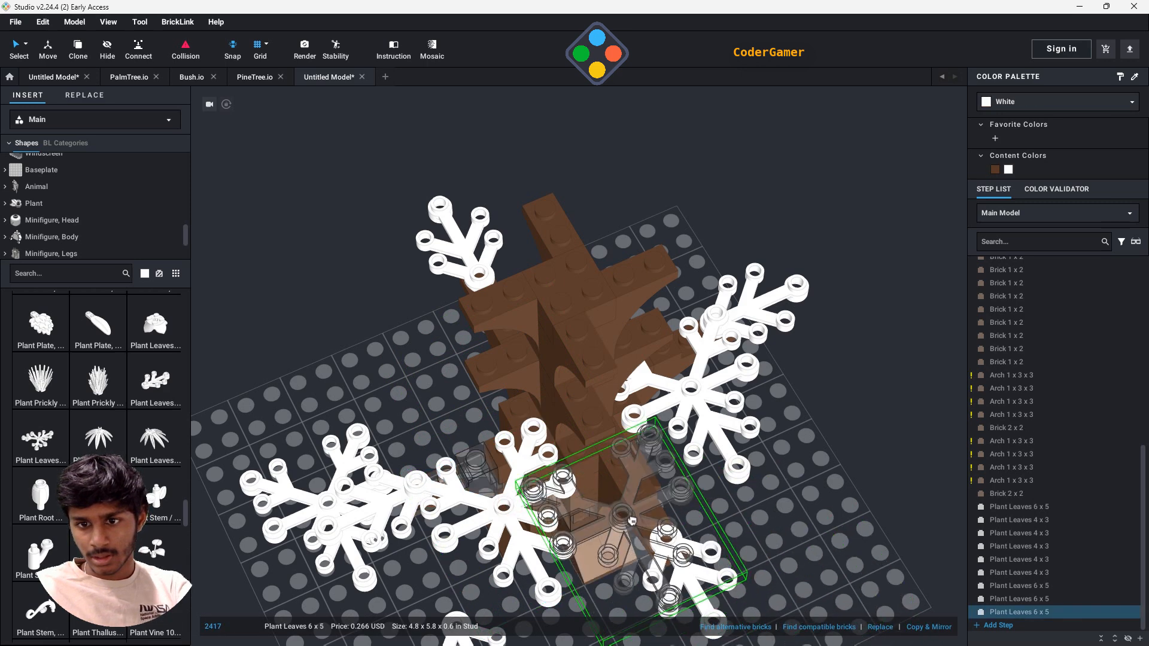
pyautogui.click(599, 506)
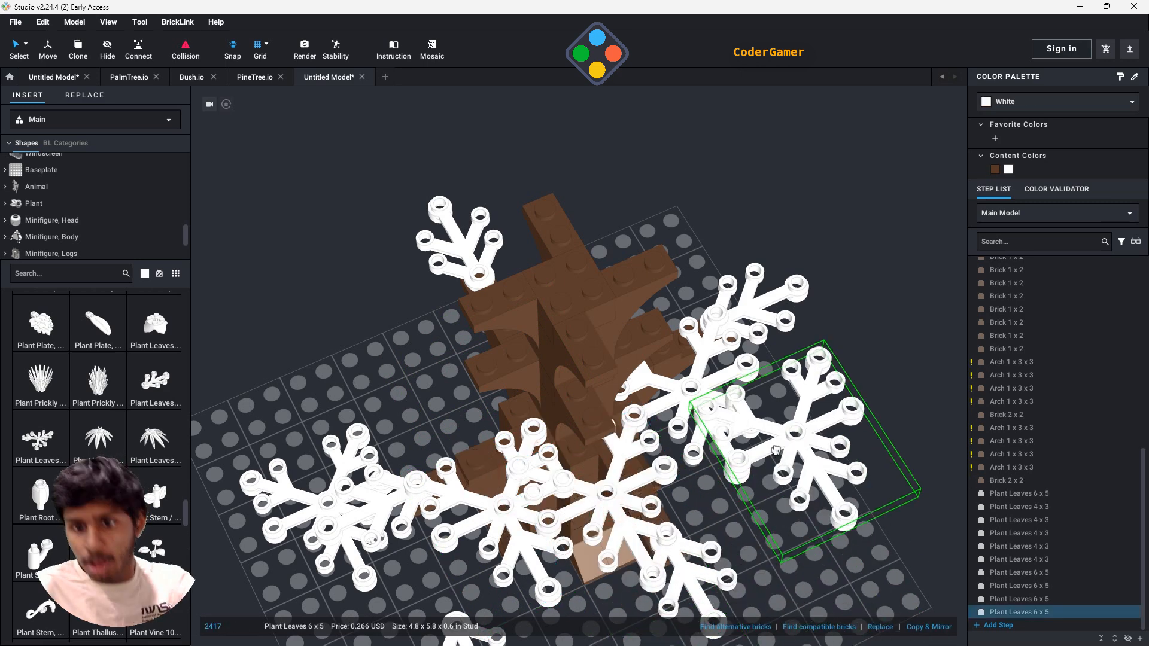
pyautogui.click(803, 588)
pyautogui.moveTo(802, 583); pyautogui.dragTo(860, 576, button='right')
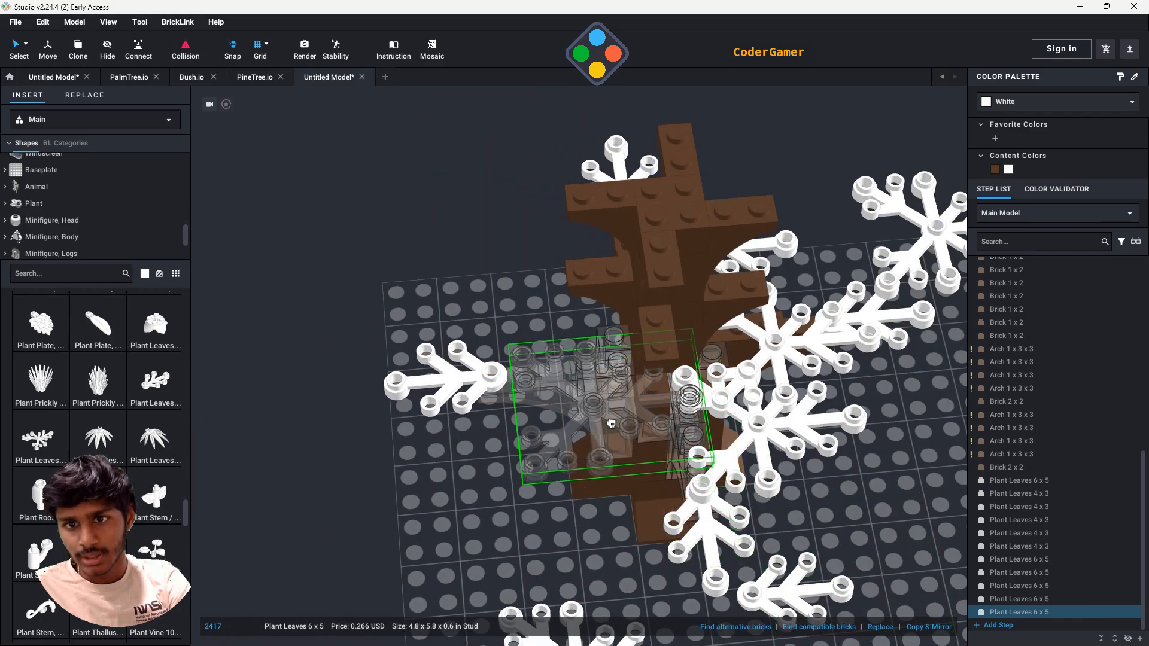
pyautogui.click(597, 407)
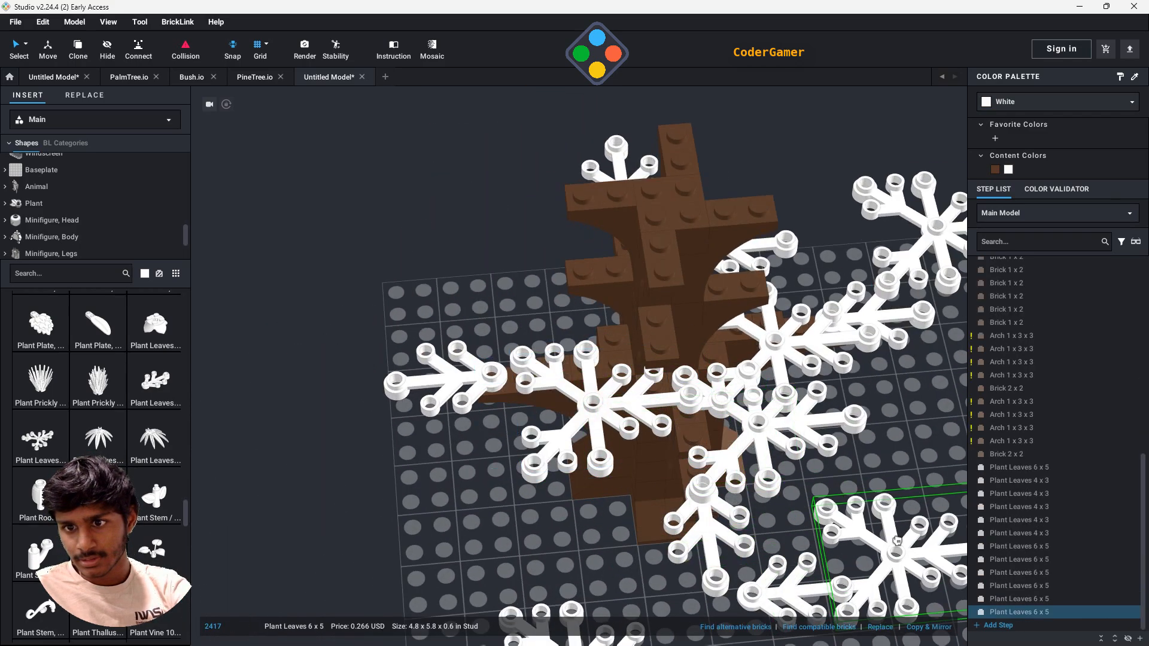
# - Place one more Plant Leaves 6 x 5 in the open gap beside the front lower branch and discard the extra copy
pyautogui.moveTo(856, 539); pyautogui.dragTo(772, 548, button='right')
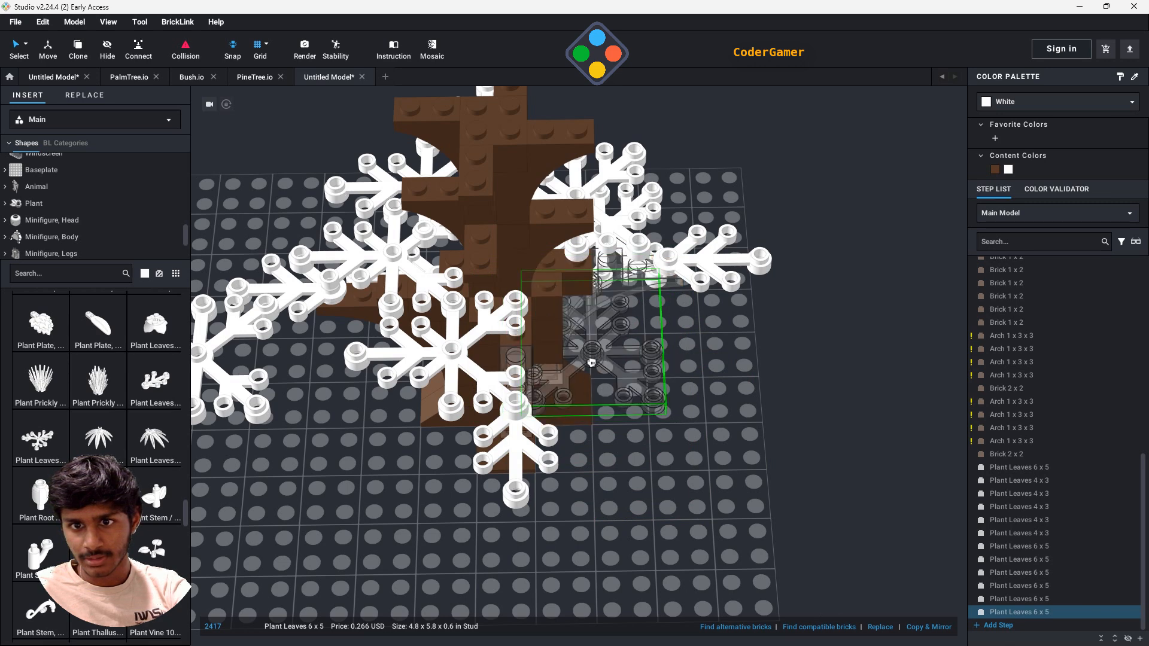
pyautogui.click(582, 360)
pyautogui.moveTo(808, 420); pyautogui.dragTo(765, 480, button='right')
pyautogui.press('Right')
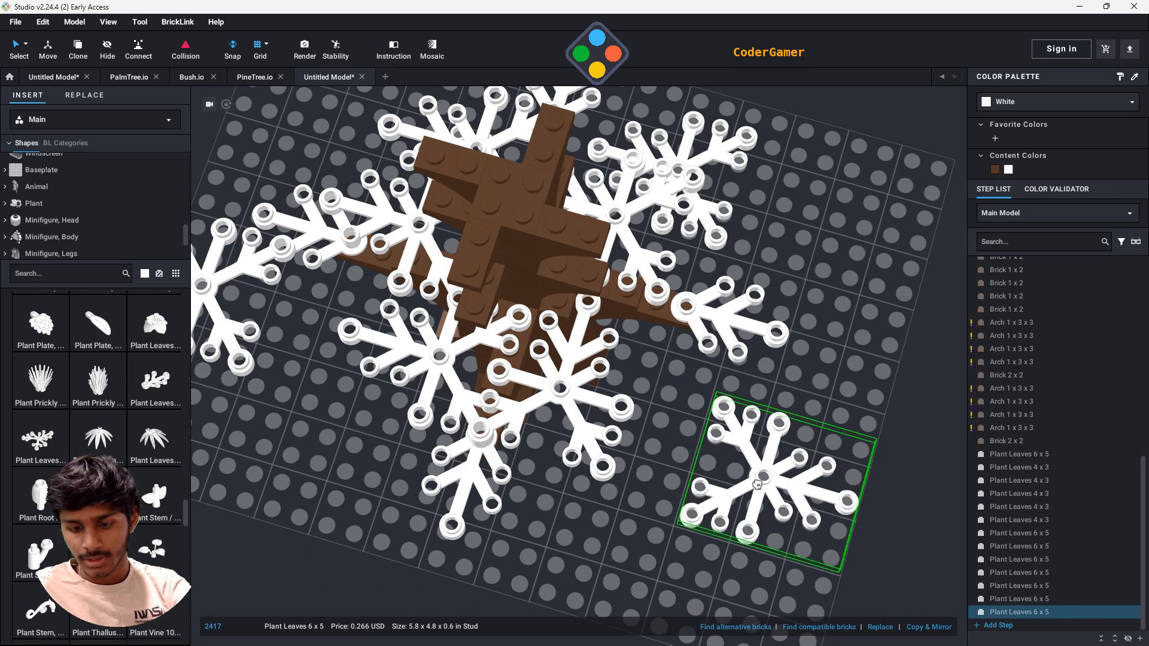
pyautogui.press('Delete')
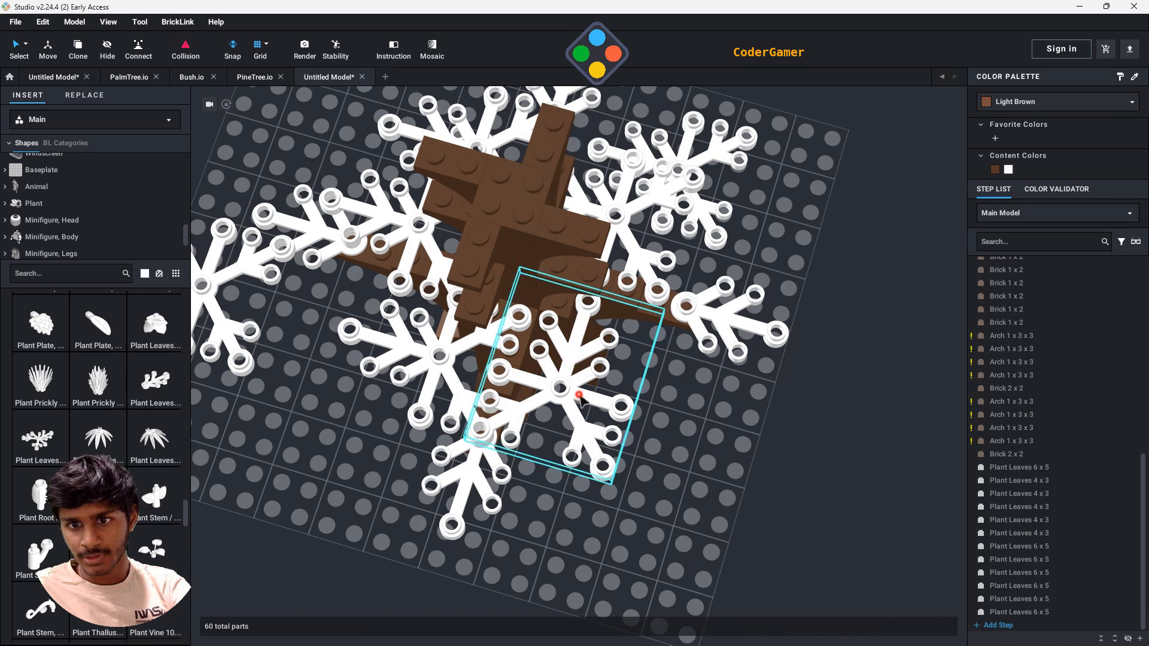
# - Rotate the last-placed Plant Leaves 6 x 5 about its connecting stud so it angles away from the front lower branch
pyautogui.moveTo(431, 405); pyautogui.dragTo(414, 392)
pyautogui.click(329, 369)
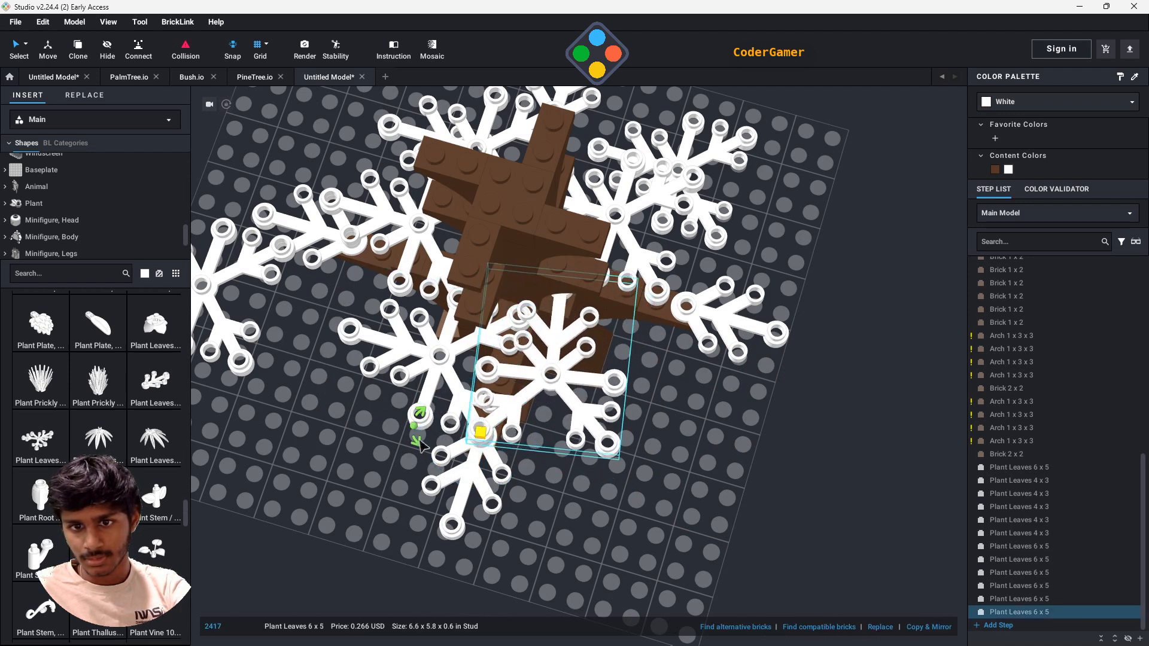
pyautogui.click(439, 462)
pyautogui.click(520, 376)
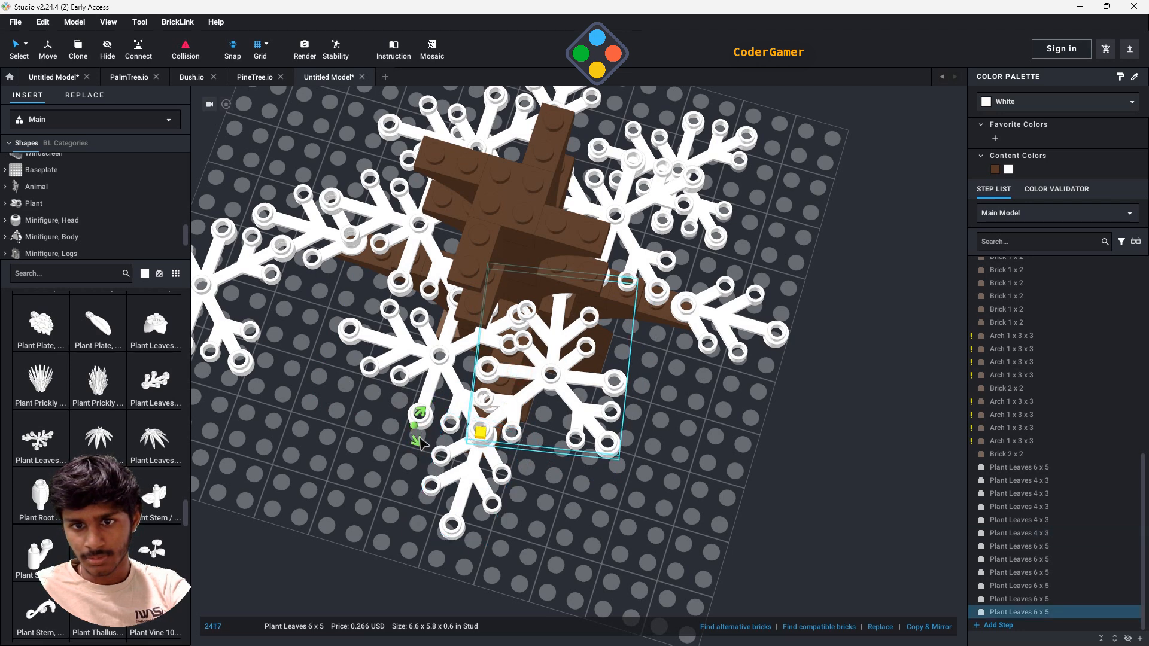
pyautogui.moveTo(418, 442); pyautogui.dragTo(440, 456)
pyautogui.click(796, 414)
# - Swivel the other Plant Leaves 6 x 5 parts about their studs to angle them between the lowest branches
pyautogui.moveTo(796, 413); pyautogui.dragTo(759, 398, button='right')
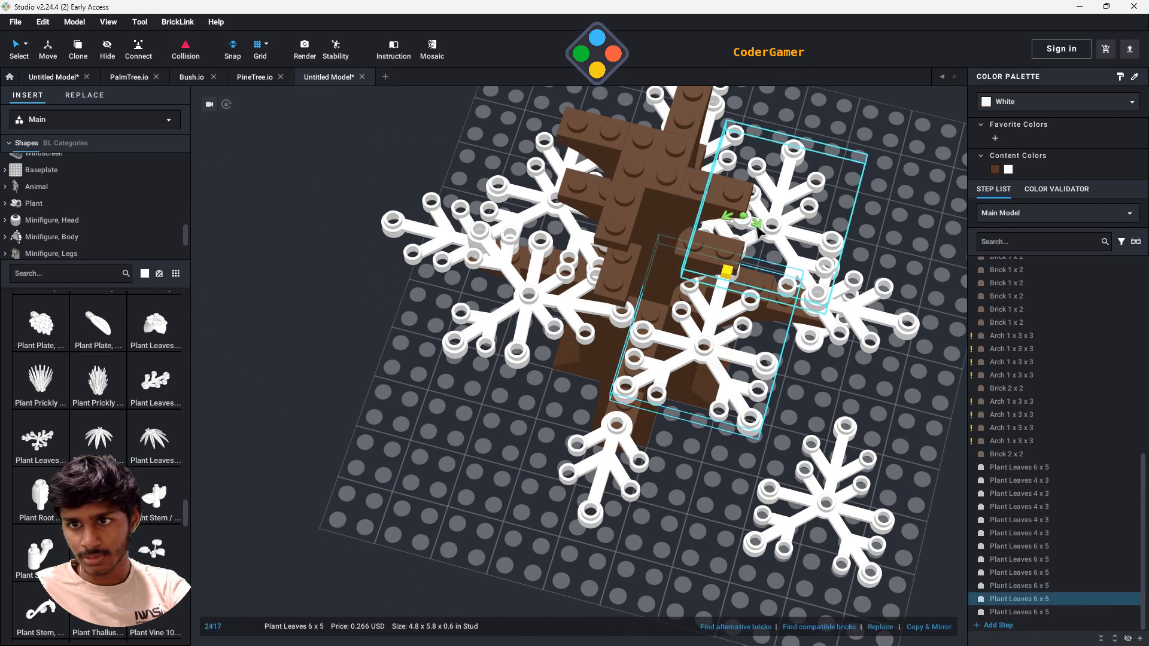
pyautogui.moveTo(748, 219); pyautogui.dragTo(766, 183)
pyautogui.moveTo(925, 422); pyautogui.dragTo(805, 394, button='right')
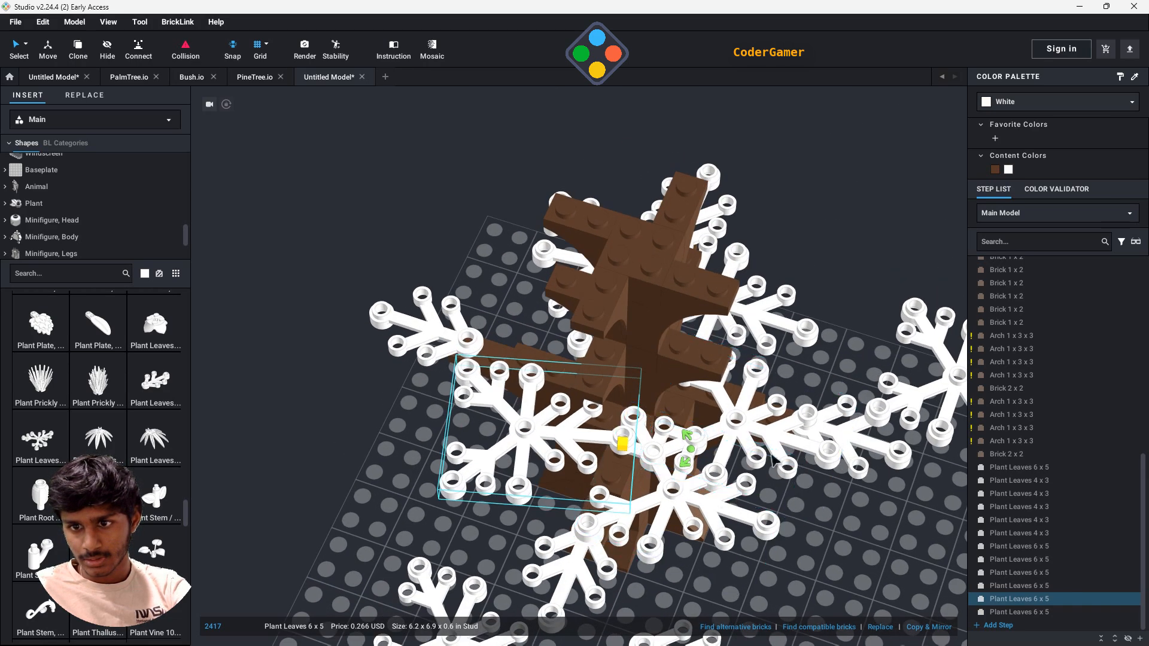
pyautogui.click(772, 459)
pyautogui.moveTo(892, 509); pyautogui.dragTo(796, 539, button='right')
# - Delete the three stray leaf parts lying away from the tree, two Plant Leaves 6 x 5 and one Plant Leaves 4 x 3
pyautogui.scroll(-2, 793, 540)
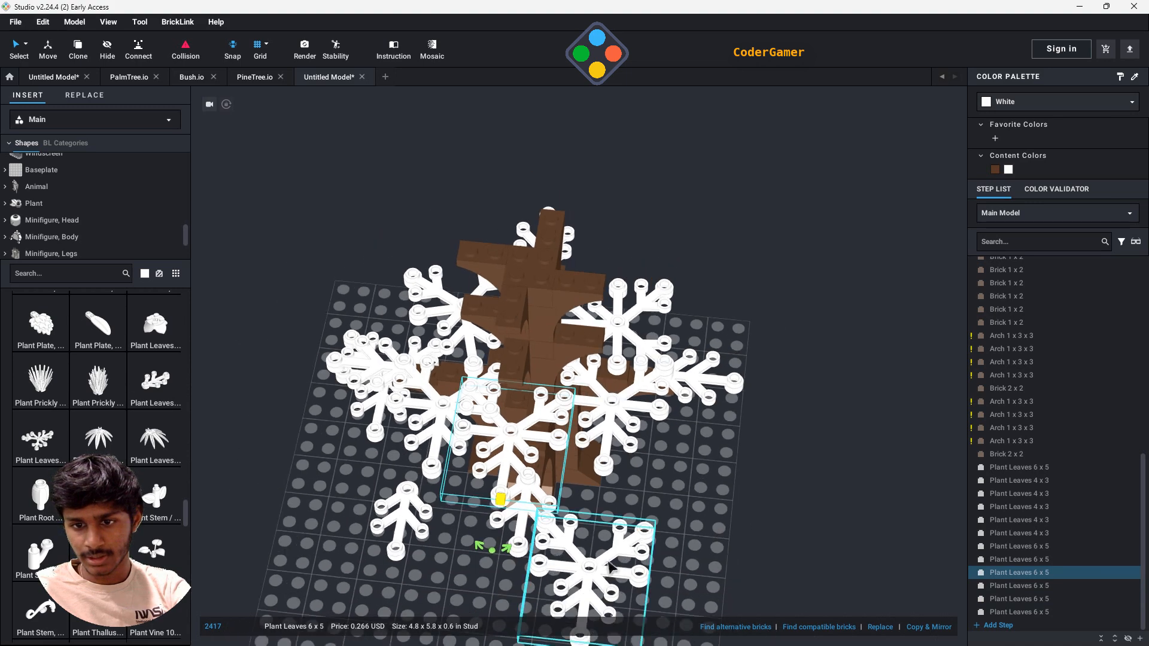
pyautogui.click(609, 566)
pyautogui.press('Delete')
pyautogui.click(404, 524)
pyautogui.press('Delete')
pyautogui.moveTo(660, 575); pyautogui.dragTo(628, 512, button='right')
pyautogui.press('Delete')
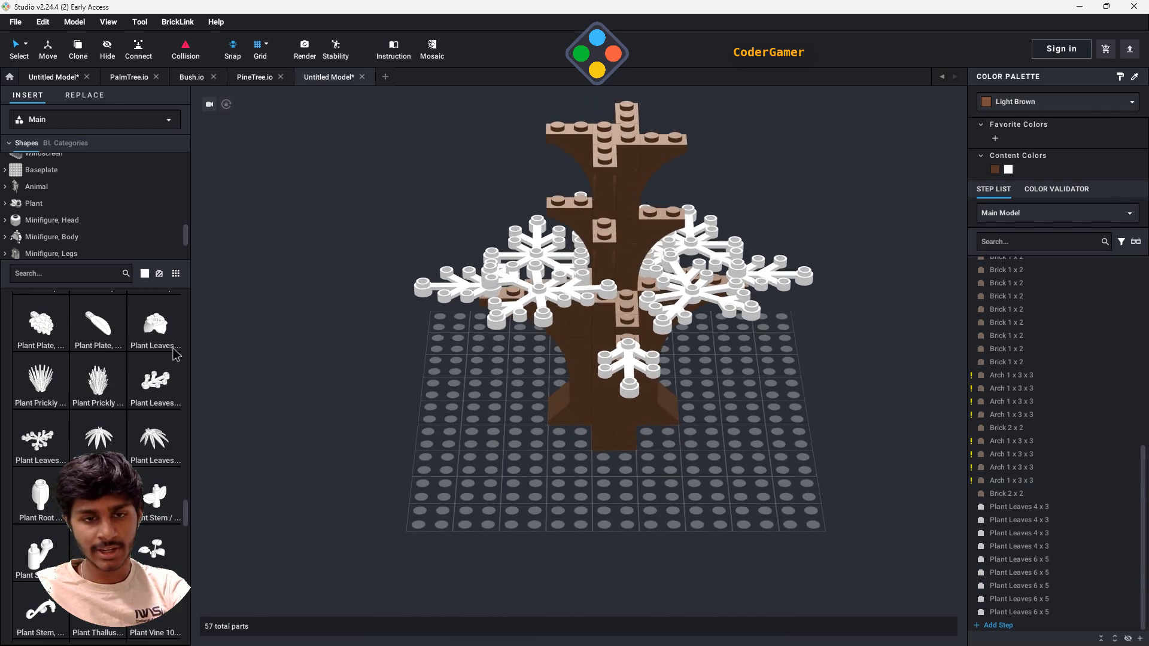
# - Place two Plant Leaves 4 x 3 in the gaps between the front lower leaves and discard the extra copy
pyautogui.moveTo(155, 390); pyautogui.dragTo(639, 351)
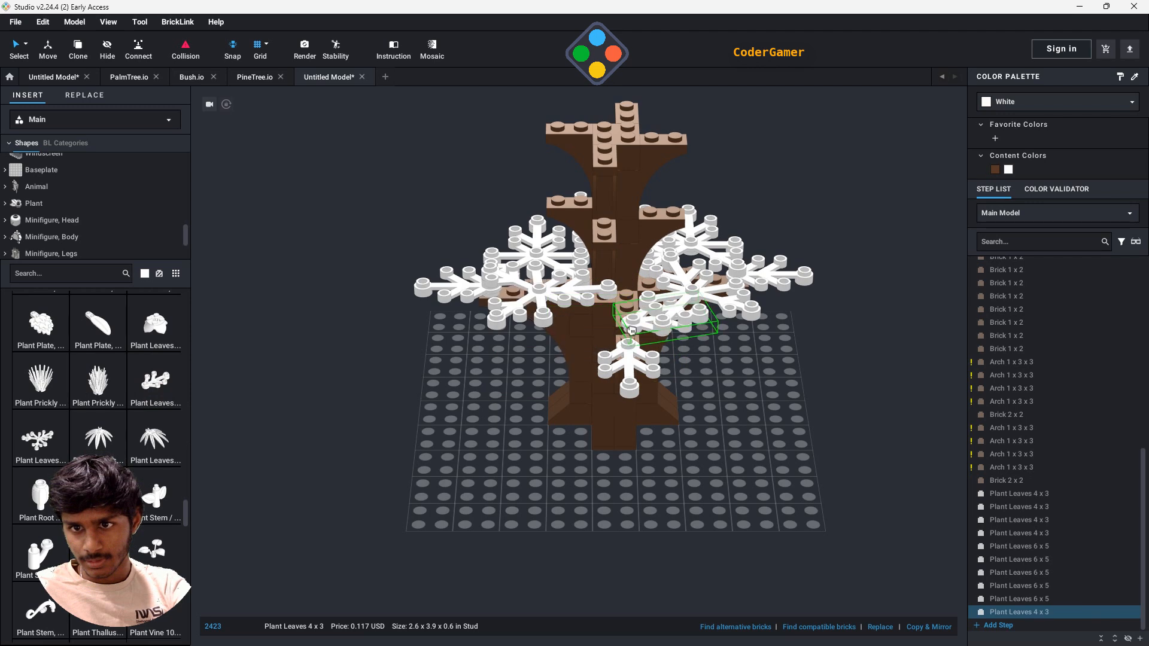
pyautogui.moveTo(724, 404); pyautogui.dragTo(718, 458, button='right')
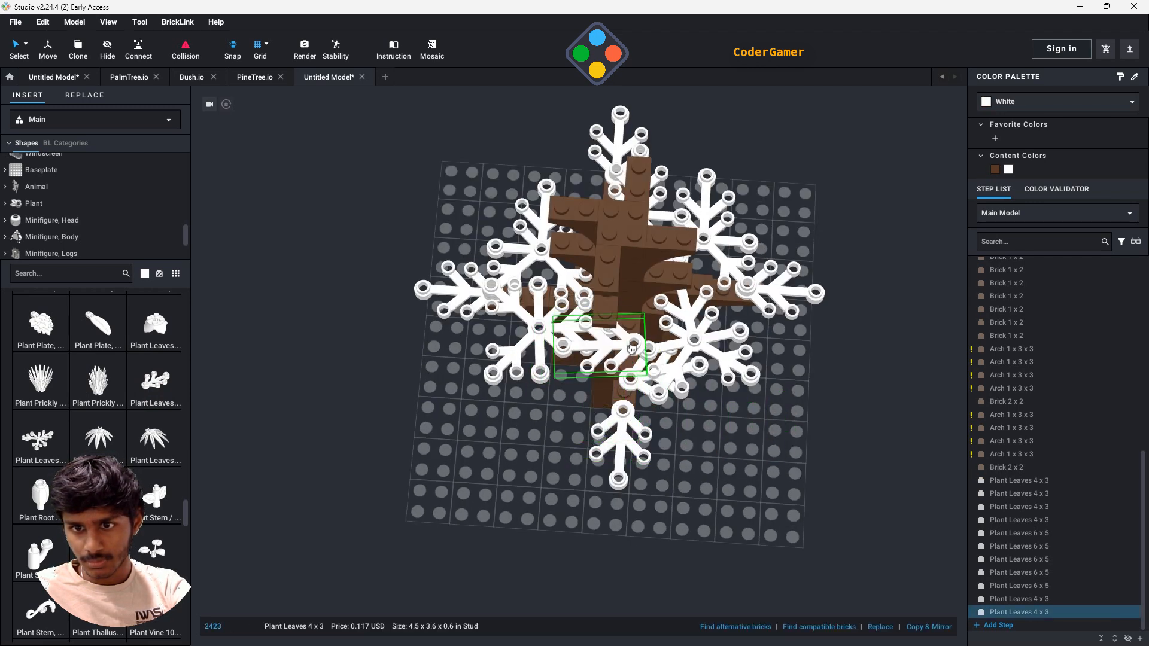
pyautogui.click(628, 346)
pyautogui.moveTo(730, 486); pyautogui.dragTo(810, 487, button='right')
pyautogui.press('Escape')
# - Color the first six leaf parts in the step list, four Plant Leaves 4 x 3 and two Plant Leaves 6 x 5, Green
pyautogui.click(1038, 484)
pyautogui.click(1051, 103)
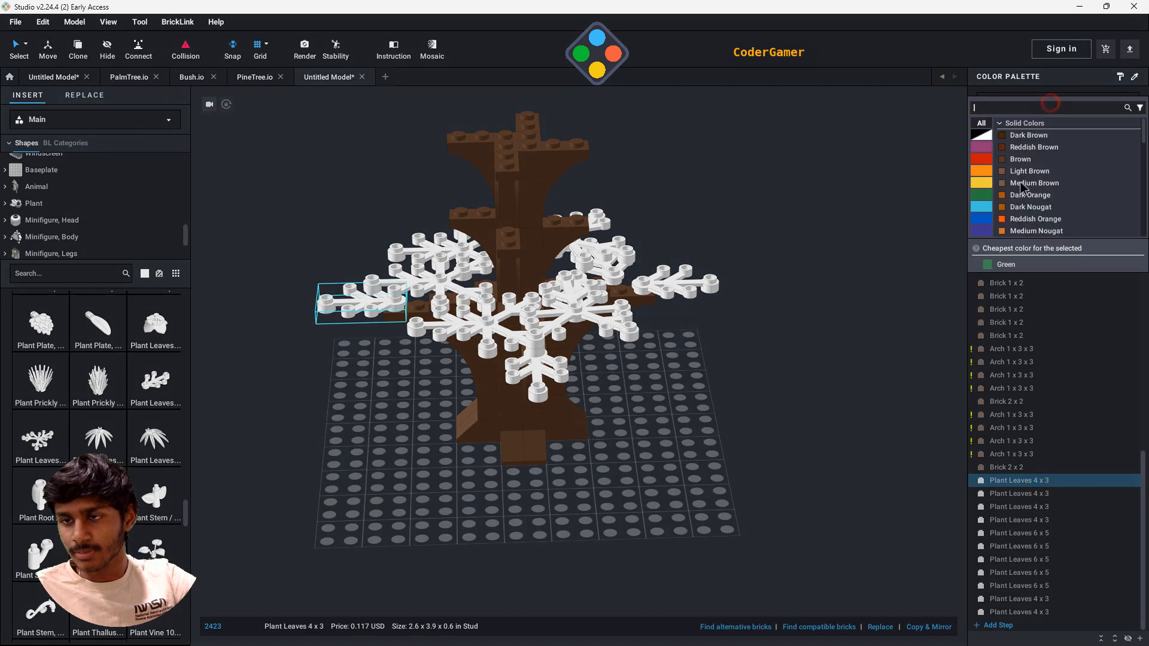
pyautogui.click(1033, 148)
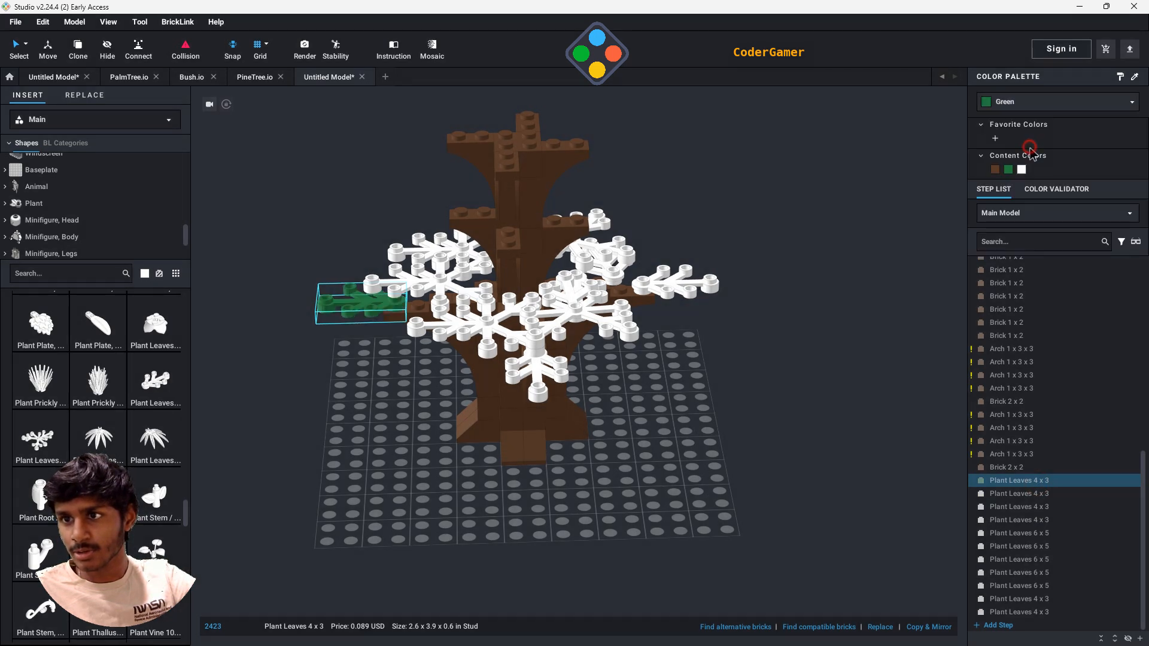
pyautogui.keyDown('shift'); pyautogui.click(1027, 546); pyautogui.keyUp('shift')
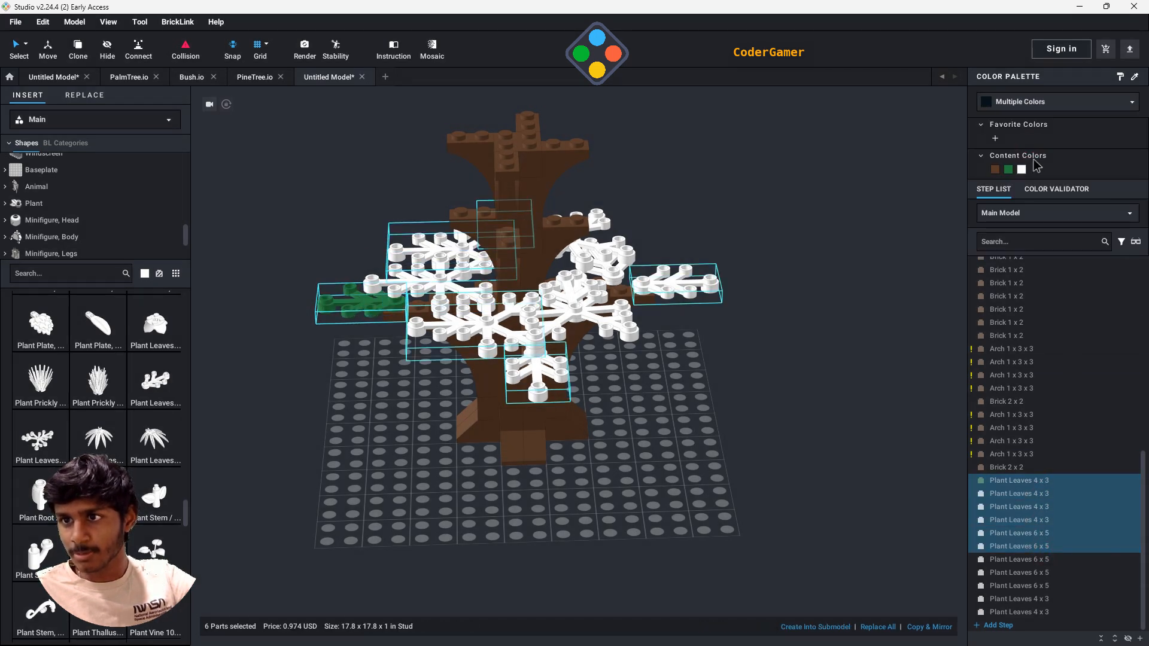
pyautogui.click(1009, 170)
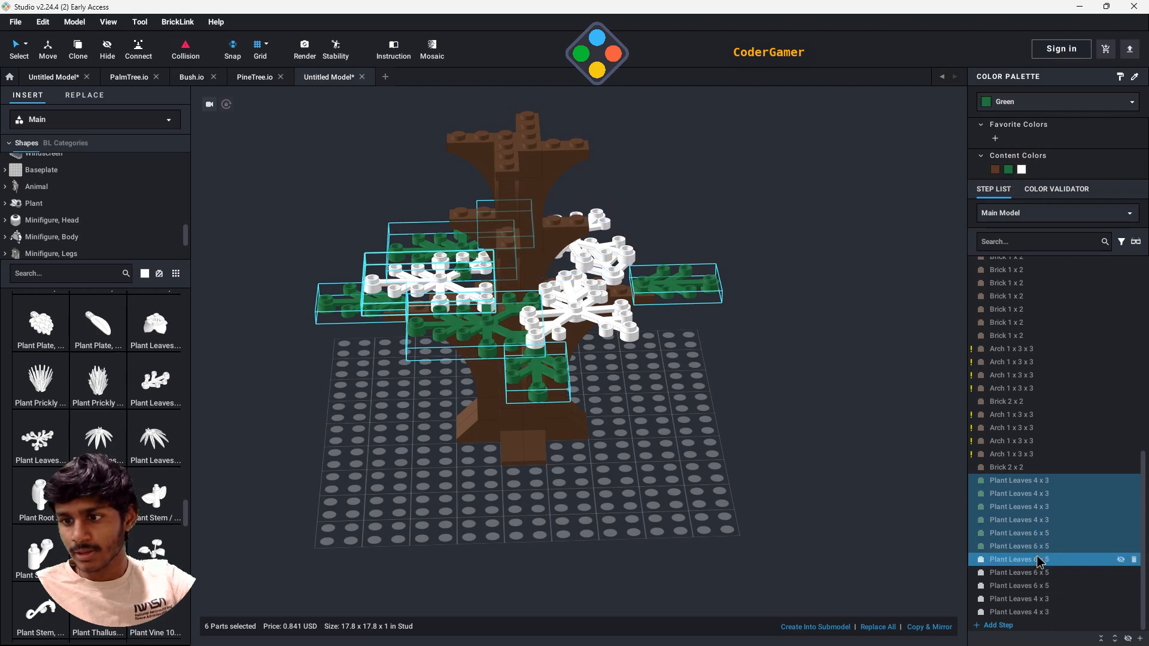
# - Color the remaining five white leaf parts, three Plant Leaves 6 x 5 and two Plant Leaves 4 x 3, a darker green
pyautogui.click(1038, 559)
pyautogui.keyDown('shift'); pyautogui.click(1036, 614); pyautogui.keyUp('shift')
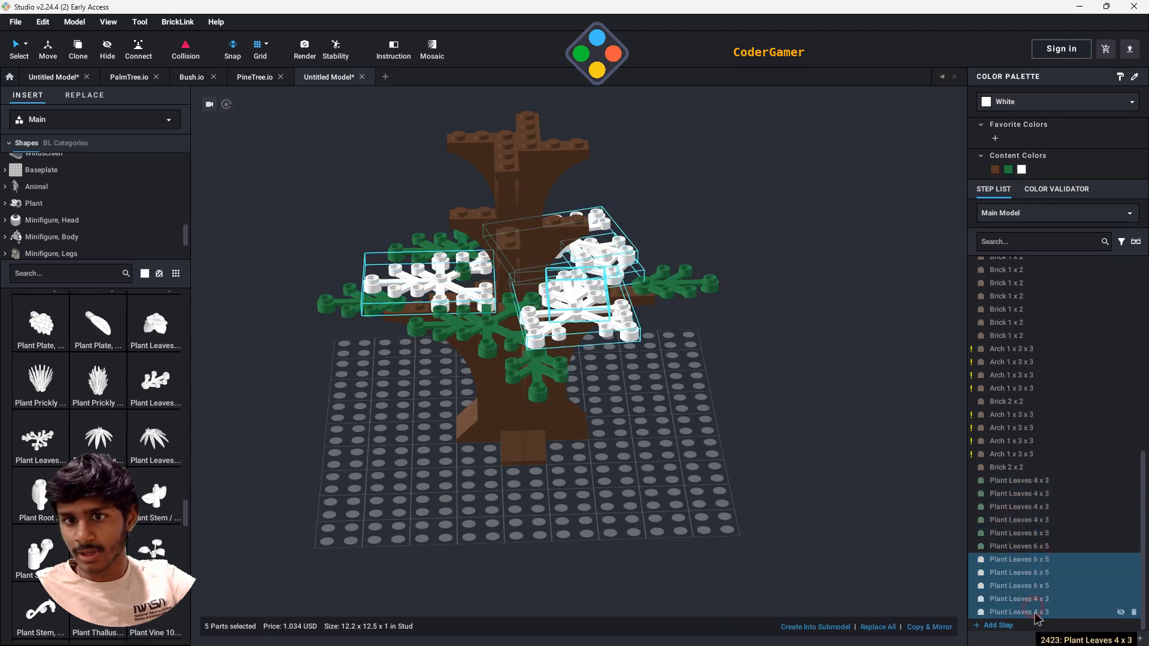
pyautogui.click(1029, 111)
pyautogui.click(1027, 135)
pyautogui.click(764, 313)
# - Place four Plant Leaves 4 x 3 on the ends of the middle tier's branches, each pointing outward from the trunk
pyautogui.moveTo(810, 380); pyautogui.dragTo(910, 392, button='right')
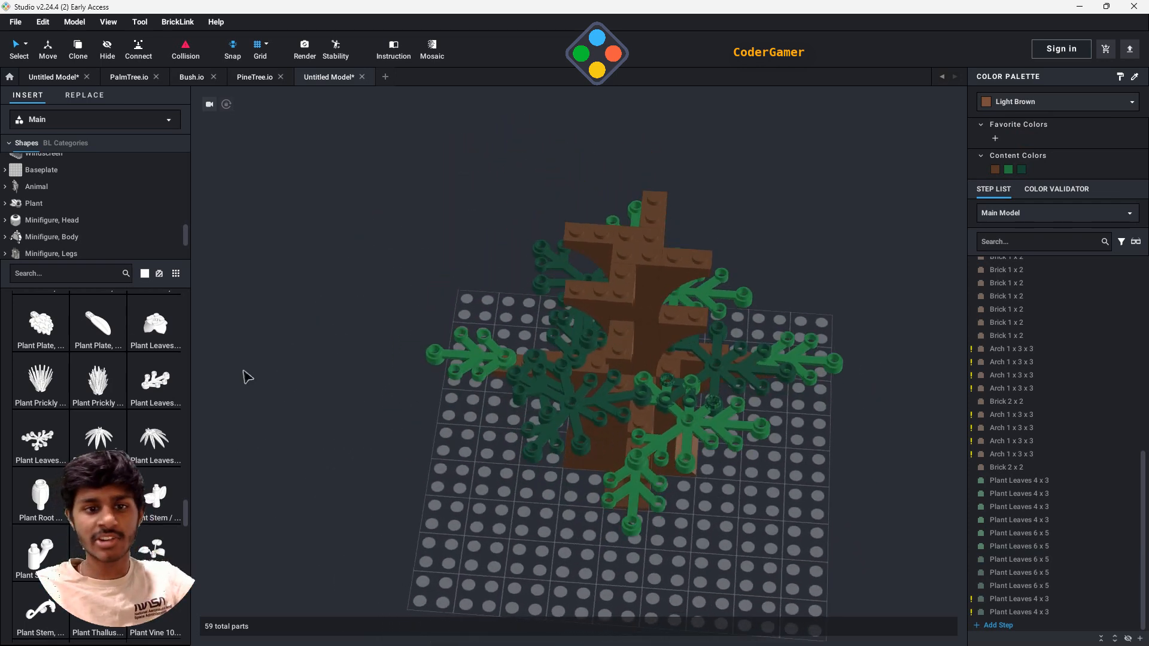
pyautogui.moveTo(172, 405); pyautogui.dragTo(699, 331)
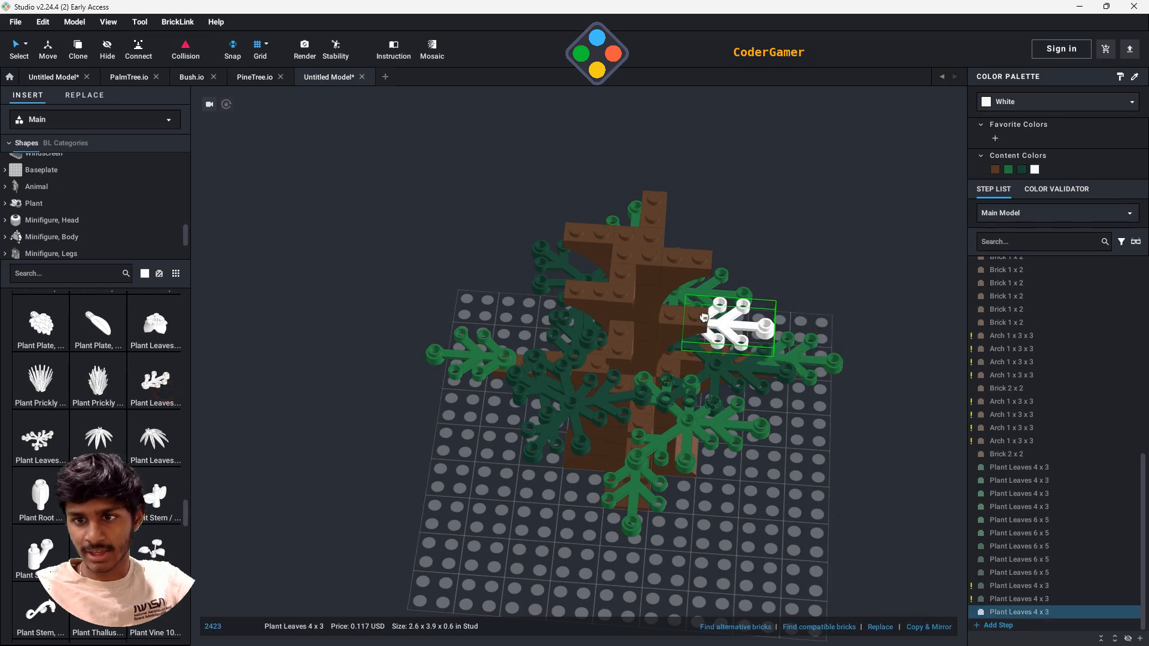
pyautogui.hotkey('ctrl', 'c')
pyautogui.hotkey('ctrl', 'v')
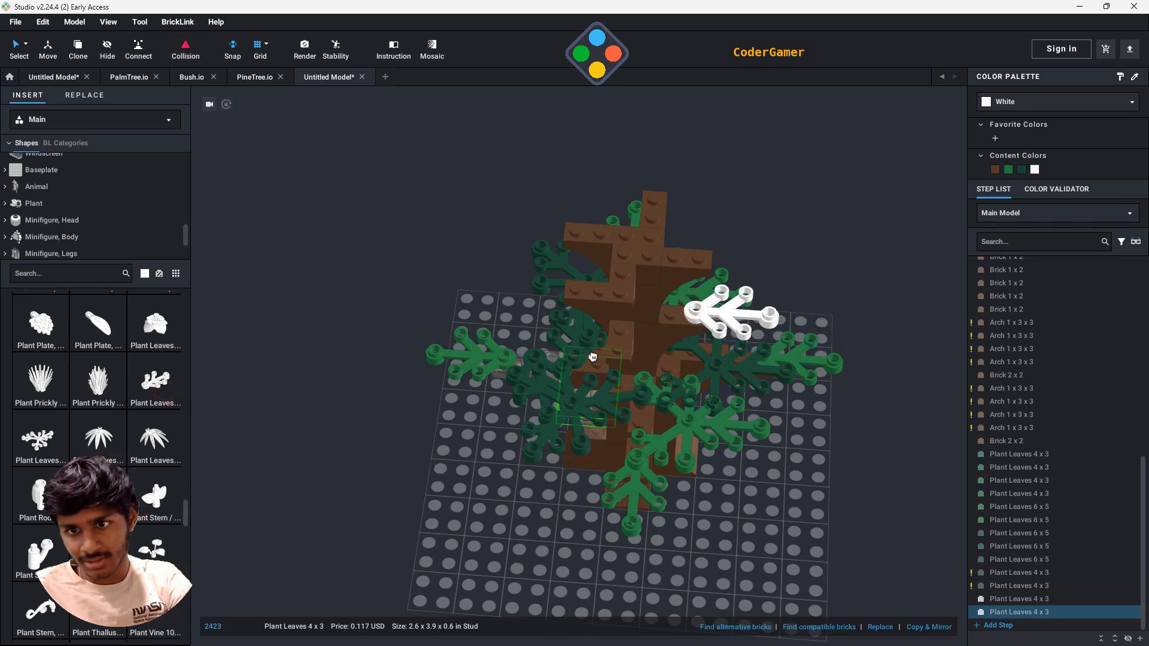
pyautogui.moveTo(791, 420); pyautogui.dragTo(826, 383, button='right')
pyautogui.press('Right')
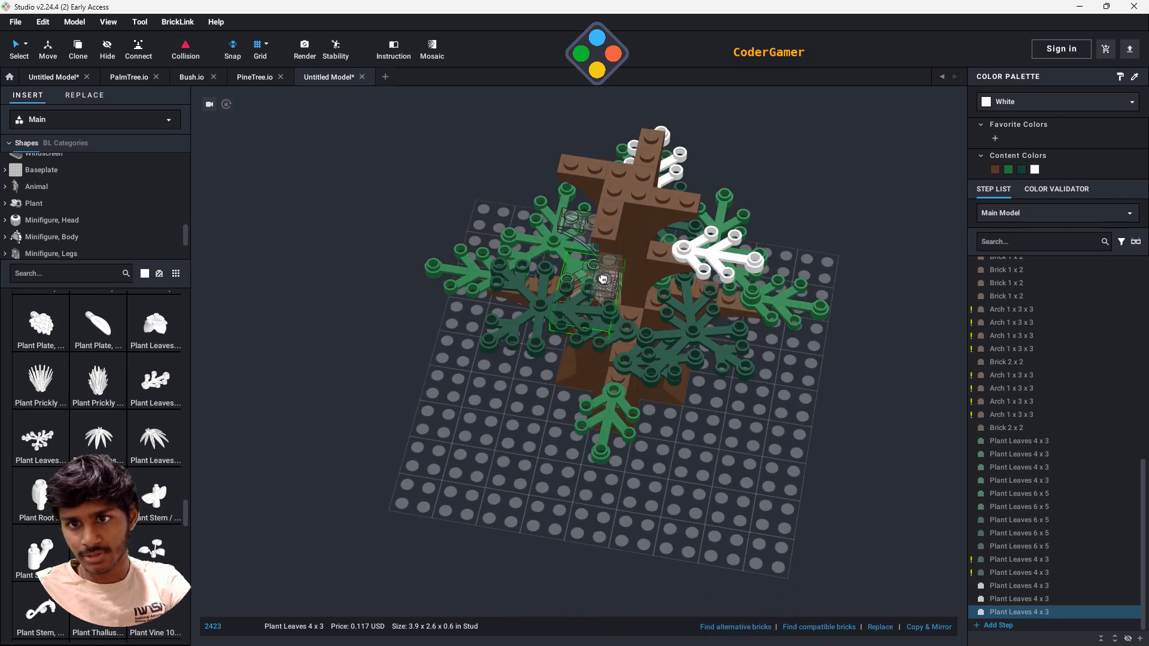
pyautogui.click(627, 299)
pyautogui.hotkey('ctrl', 'v')
pyautogui.moveTo(718, 364); pyautogui.dragTo(839, 389, button='right')
pyautogui.press('Right')
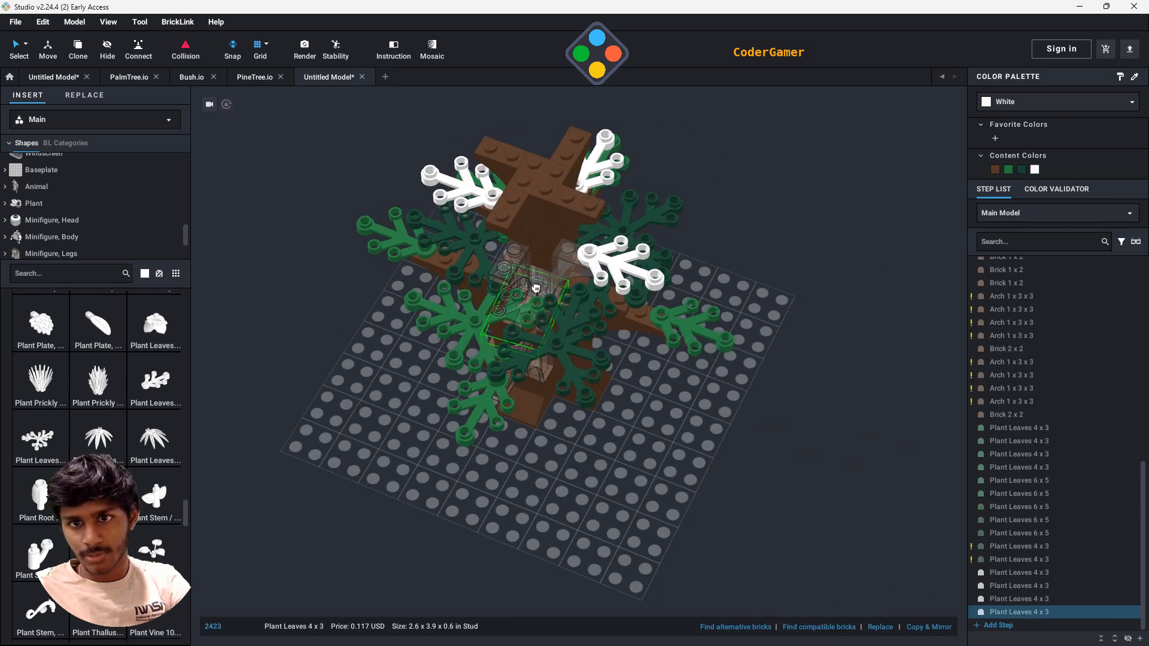
pyautogui.moveTo(750, 405); pyautogui.dragTo(718, 365, button='right')
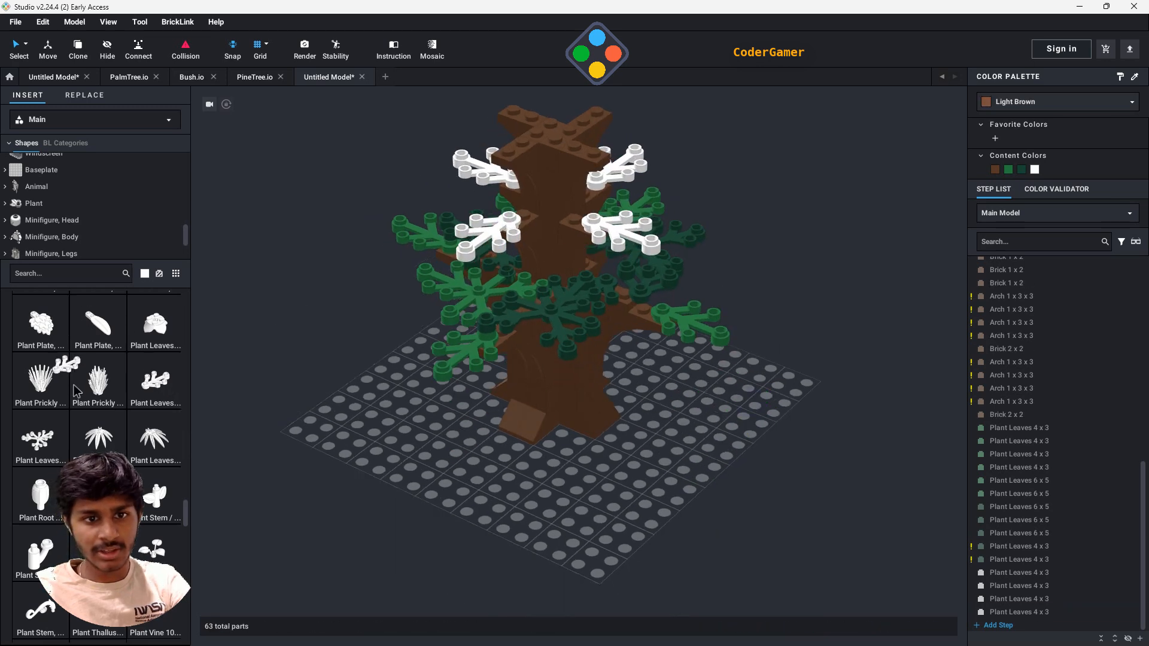
# - Attach four Plant Leaves 6 x 5 around the middle tier's branches
pyautogui.click(54, 444)
pyautogui.moveTo(706, 294); pyautogui.dragTo(647, 360, button='right')
pyautogui.click(558, 289)
pyautogui.click(748, 287)
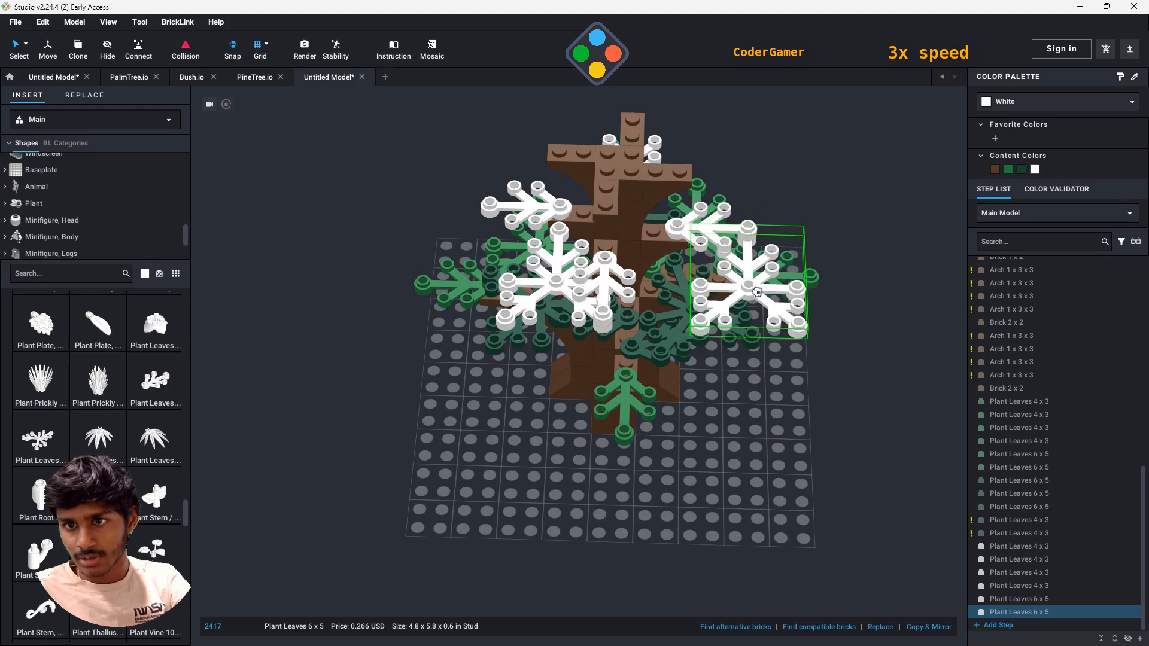
pyautogui.moveTo(772, 281); pyautogui.dragTo(809, 497, button='right')
pyautogui.click(813, 483)
pyautogui.click(750, 403)
# - Swivel the Plant Leaves 6 x 5 parts on the middle tier about their studs to angle them between the branches
pyautogui.moveTo(681, 351); pyautogui.dragTo(666, 400)
pyautogui.click(562, 521)
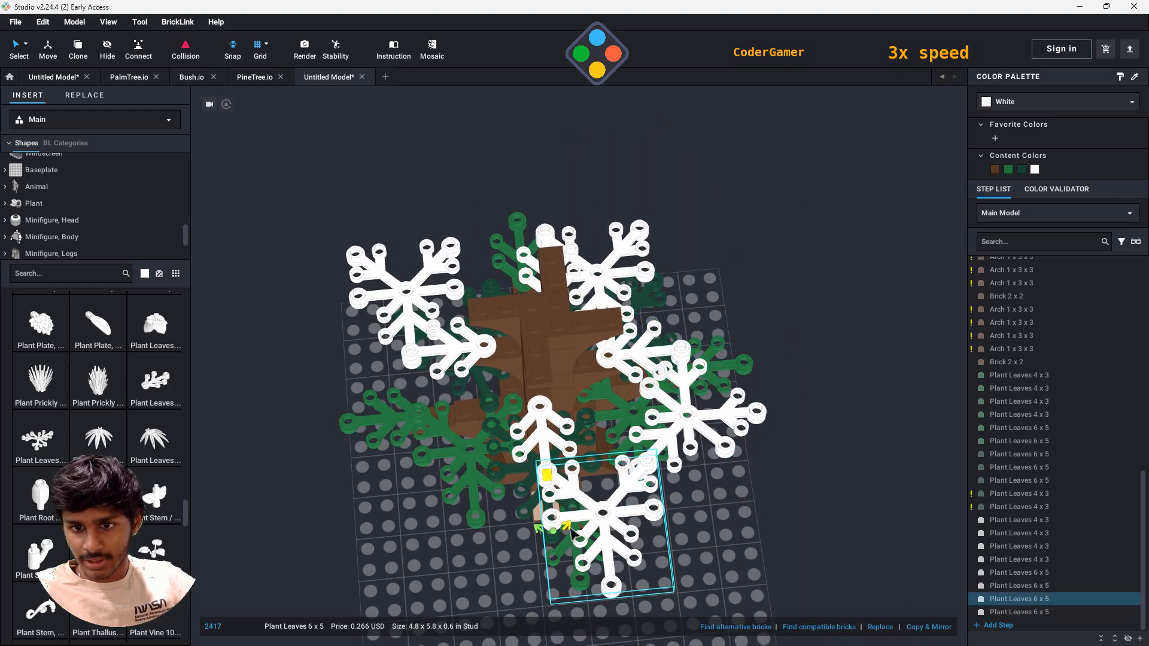
pyautogui.moveTo(547, 475); pyautogui.dragTo(586, 494)
pyautogui.click(802, 542)
pyautogui.moveTo(803, 542); pyautogui.dragTo(805, 581, button='right')
pyautogui.click(586, 352)
pyautogui.click(587, 373)
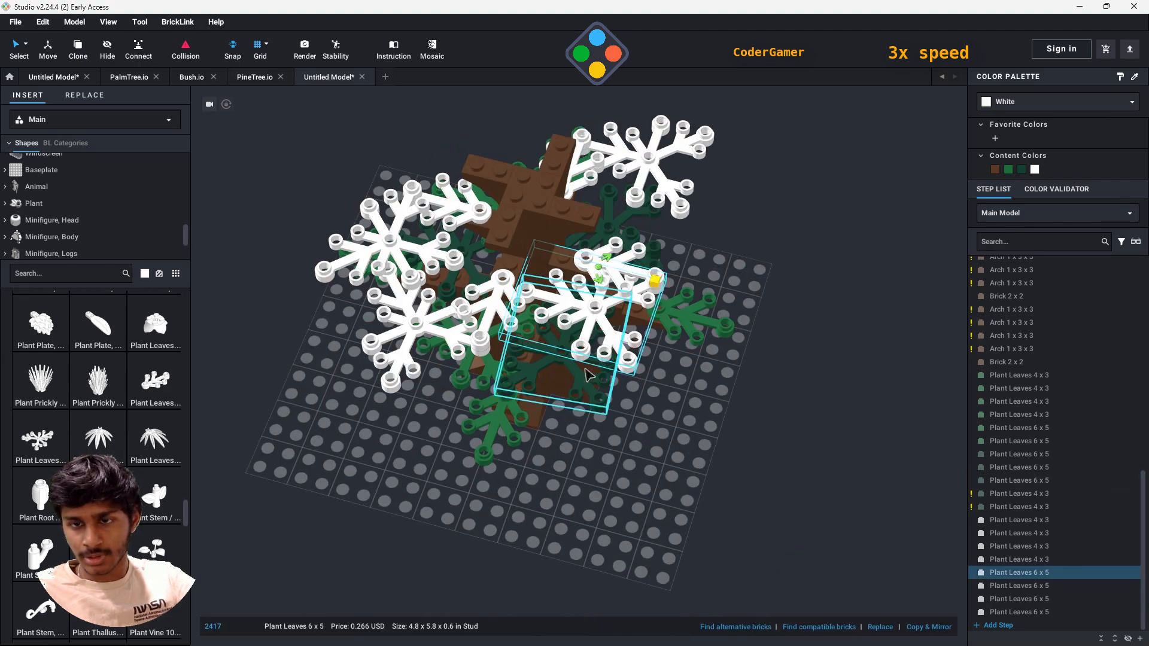
pyautogui.moveTo(656, 280); pyautogui.dragTo(612, 301)
pyautogui.moveTo(622, 311); pyautogui.dragTo(718, 379, button='right')
pyautogui.click(590, 506)
pyautogui.moveTo(739, 465); pyautogui.dragTo(725, 507)
# - Place a fifth Plant Leaves 6 x 5 on the middle tier and rotate it about its connecting stud
pyautogui.click(931, 457)
pyautogui.moveTo(935, 461); pyautogui.dragTo(898, 419, button='right')
pyautogui.click(582, 400)
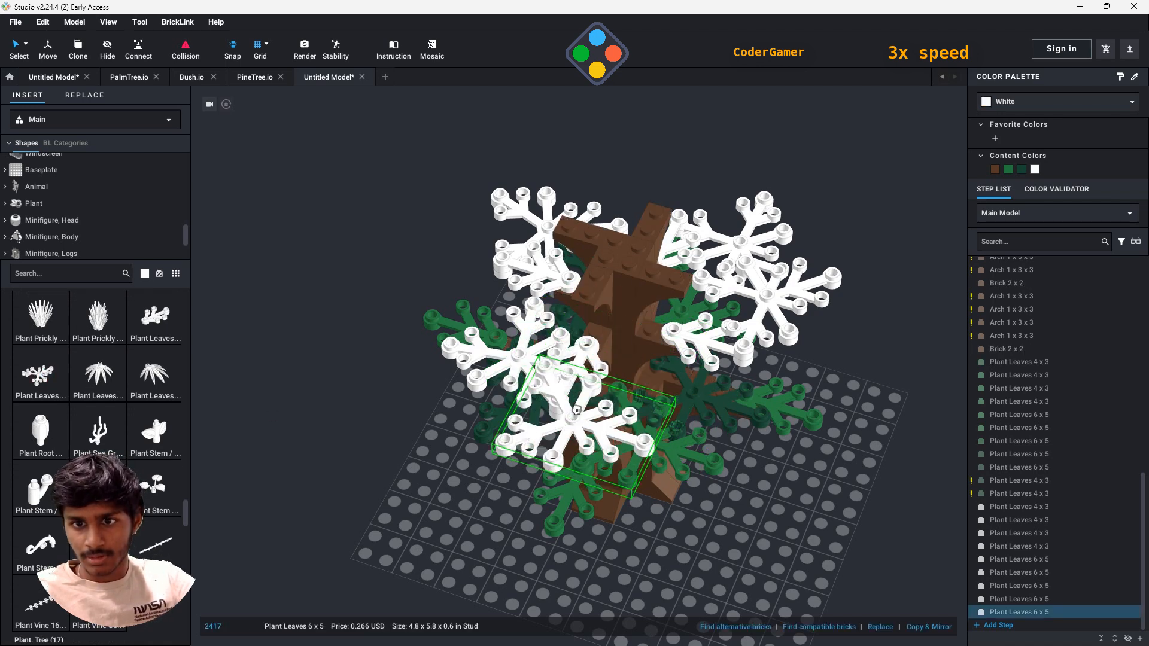
pyautogui.moveTo(510, 351); pyautogui.dragTo(686, 589)
pyautogui.hotkey('ctrl', 'z')
pyautogui.click(518, 311)
pyautogui.moveTo(712, 521); pyautogui.dragTo(706, 557, button='right')
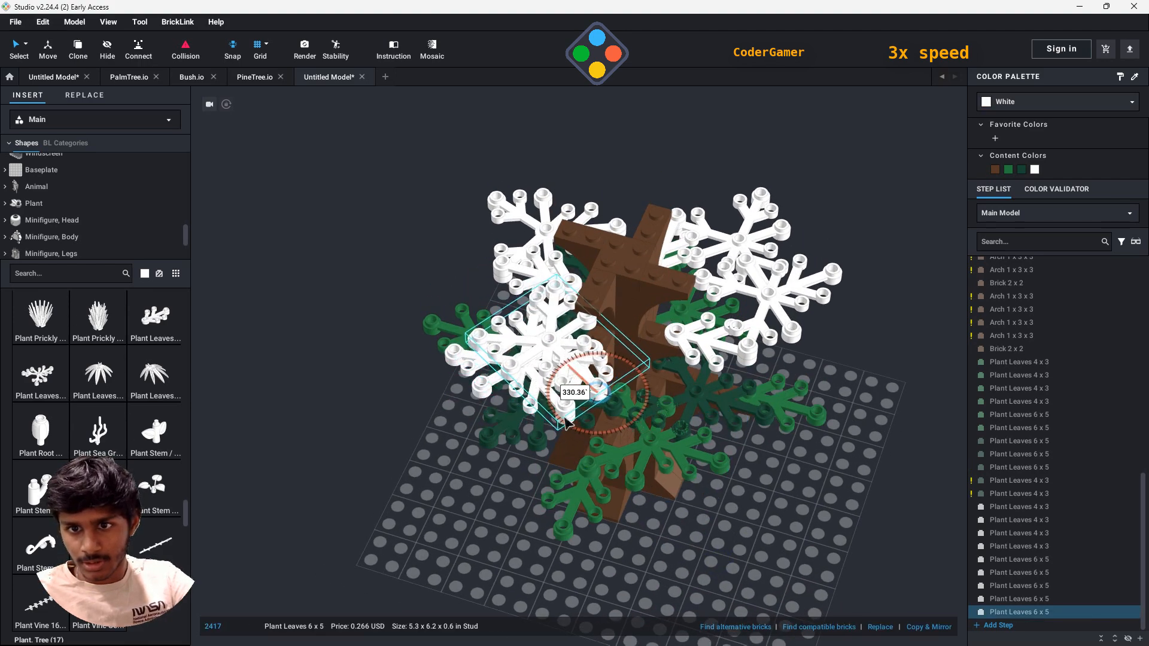
pyautogui.moveTo(564, 422); pyautogui.dragTo(639, 398)
# - Adjust the angles of two other middle-tier Plant Leaves 6 x 5 so they spread around the trunk
pyautogui.click(831, 536)
pyautogui.moveTo(831, 537); pyautogui.dragTo(790, 526, button='right')
pyautogui.click(546, 444)
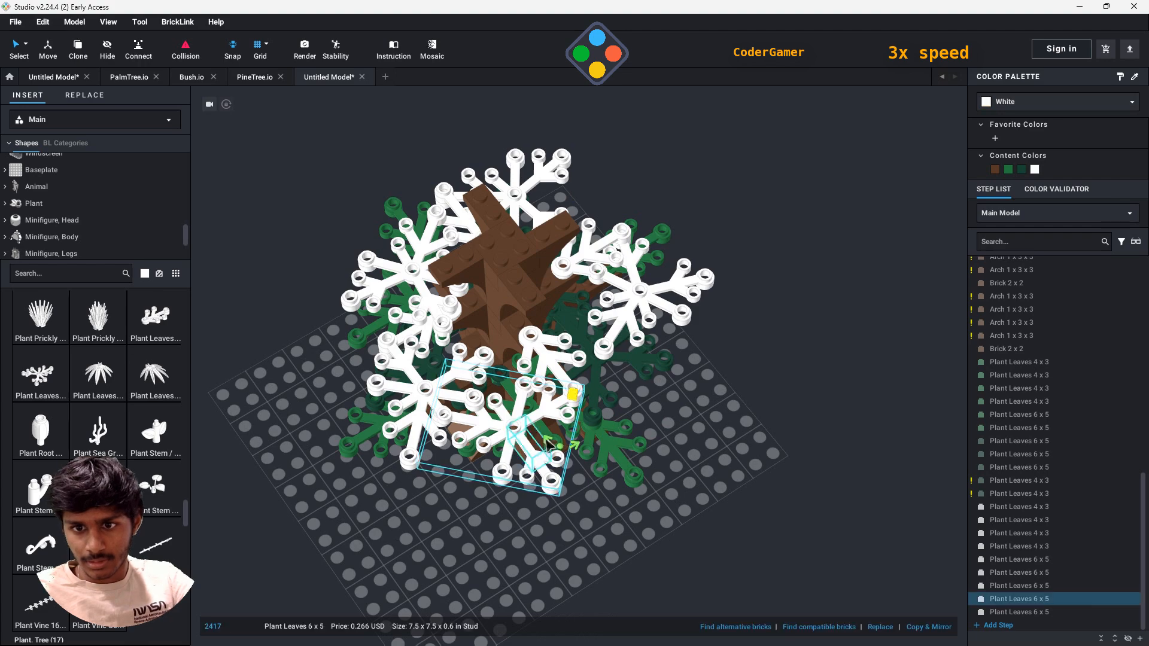
pyautogui.moveTo(557, 455); pyautogui.dragTo(545, 450)
pyautogui.click(778, 426)
pyautogui.moveTo(779, 427); pyautogui.dragTo(688, 459, button='right')
pyautogui.click(610, 397)
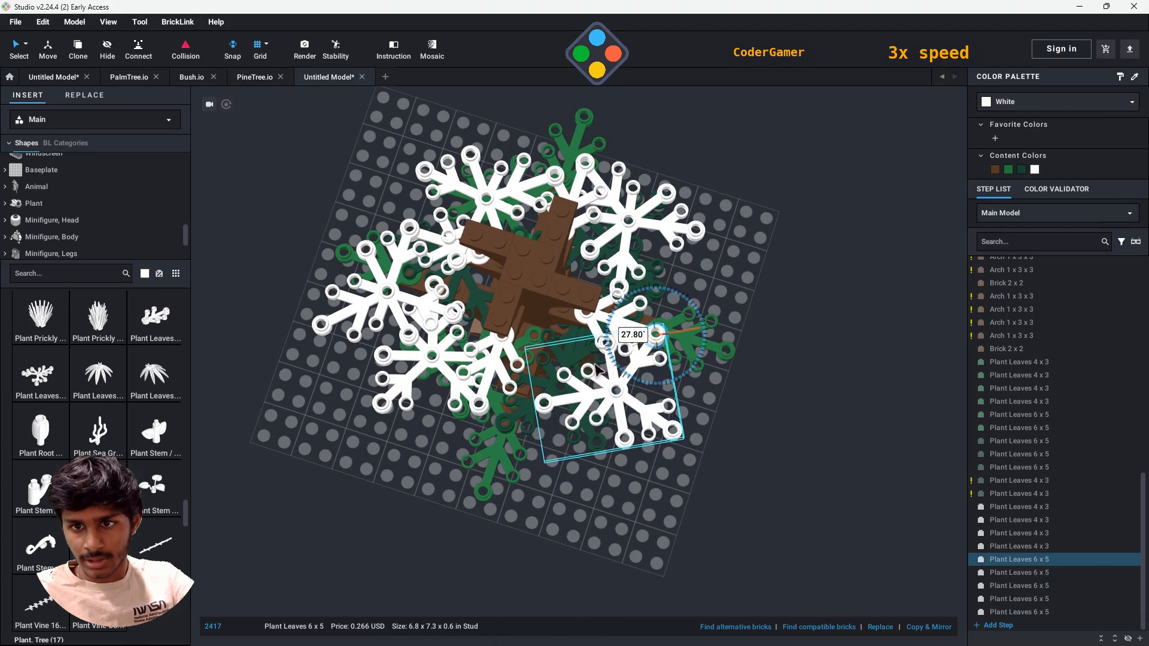
pyautogui.moveTo(594, 365); pyautogui.dragTo(599, 378)
pyautogui.click(760, 492)
pyautogui.moveTo(761, 492); pyautogui.dragTo(796, 429, button='right')
# - Color the middle tier's four Plant Leaves 4 x 3 and the first white Plant Leaves 6 x 5 Green
pyautogui.click(1031, 521)
pyautogui.keyDown('ctrl'); pyautogui.click(1031, 509); pyautogui.keyUp('ctrl')
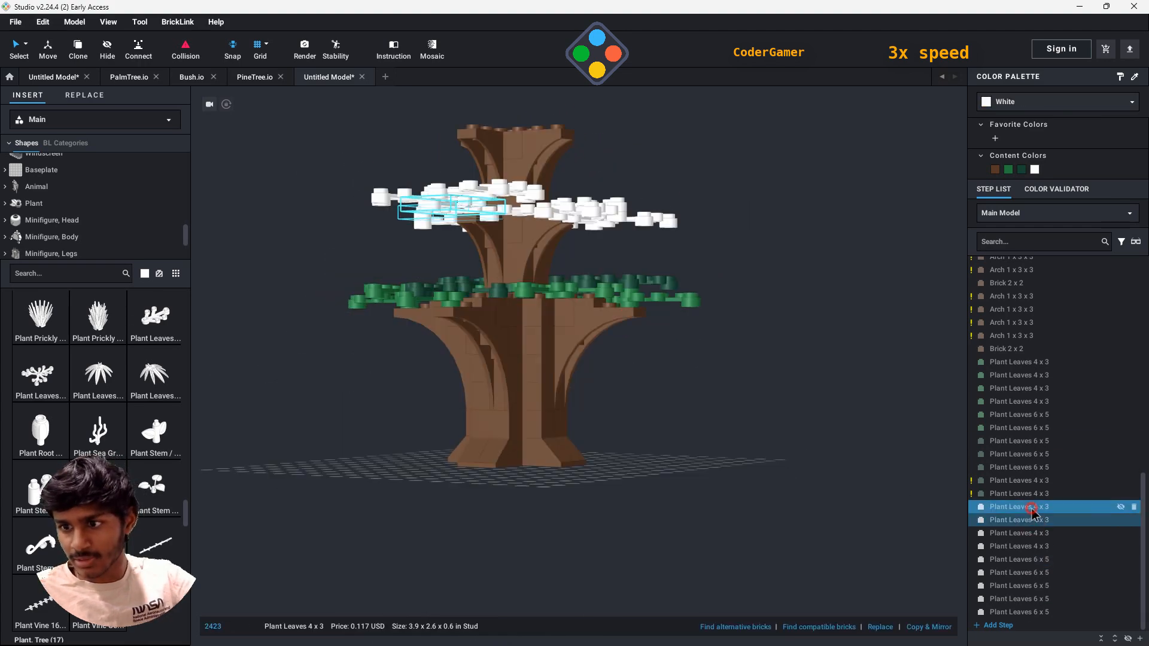
pyautogui.keyDown('shift'); pyautogui.click(1042, 561); pyautogui.keyUp('shift')
pyautogui.click(1009, 170)
# - Color the middle tier's remaining four Plant Leaves 6 x 5 the darker green already used in the model
pyautogui.click(1043, 573)
pyautogui.keyDown('shift'); pyautogui.click(1044, 612); pyautogui.keyUp('shift')
pyautogui.click(1022, 170)
pyautogui.click(850, 353)
# - Place four Plant Leaves 4 x 3 on the ends of the top tier's branches, turned to point outward
pyautogui.moveTo(850, 353); pyautogui.dragTo(208, 340, button='right')
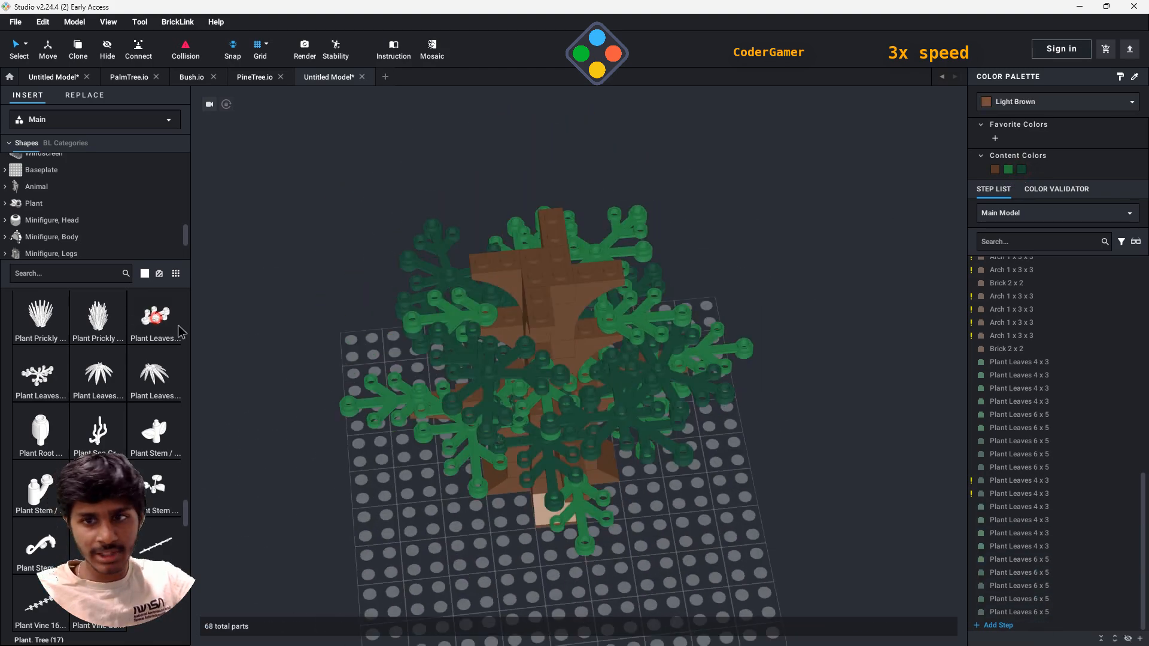
pyautogui.moveTo(180, 332); pyautogui.dragTo(543, 319)
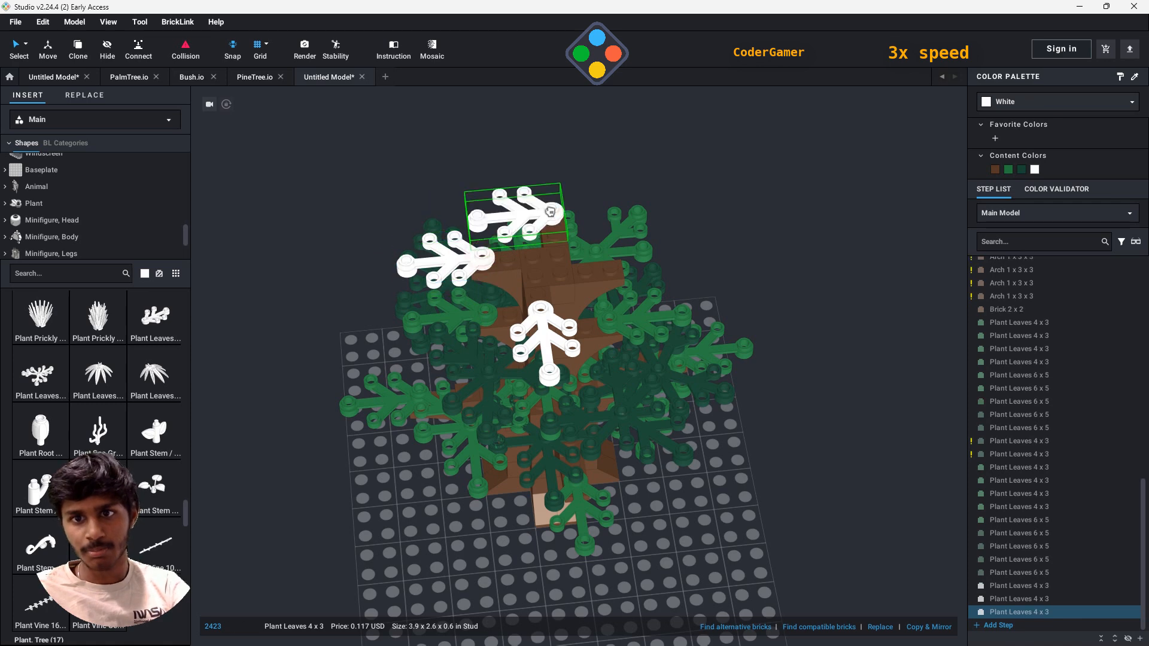
pyautogui.press('Right')
pyautogui.click(550, 212)
pyautogui.press('Right')
pyautogui.click(609, 264)
pyautogui.press('Escape')
# - Attach Plant Leaves 6 x 5 parts around the top tier, on the outer studs of its branches
pyautogui.click(38, 375)
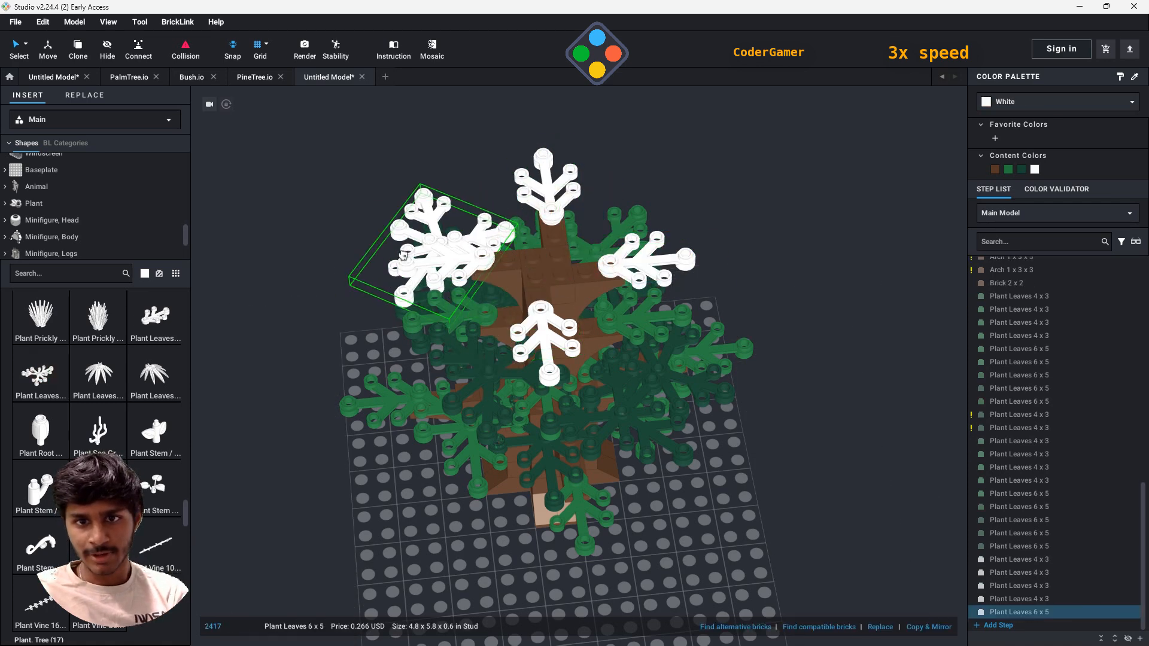
pyautogui.click(403, 255)
pyautogui.click(634, 240)
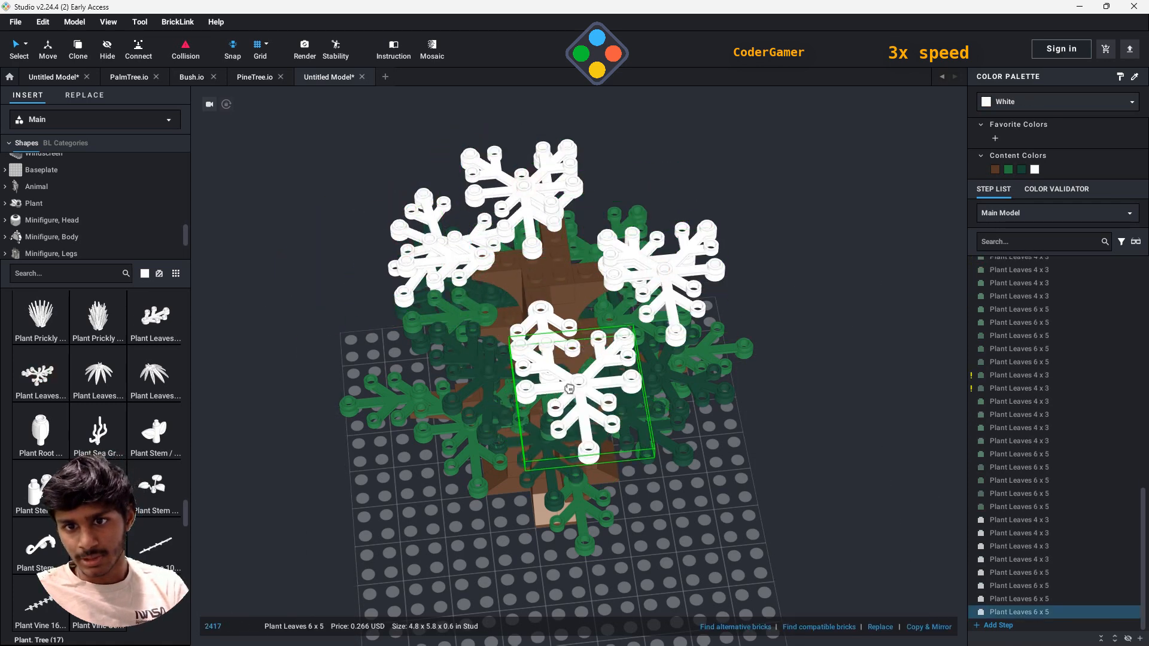
pyautogui.click(568, 382)
# - Place additional Plant Leaves 6 x 5 over the green leaves on the middle and lower tiers
pyautogui.moveTo(688, 449); pyautogui.dragTo(779, 401, button='right')
pyautogui.click(669, 384)
pyautogui.click(592, 319)
pyautogui.moveTo(748, 359); pyautogui.dragTo(683, 335, button='right')
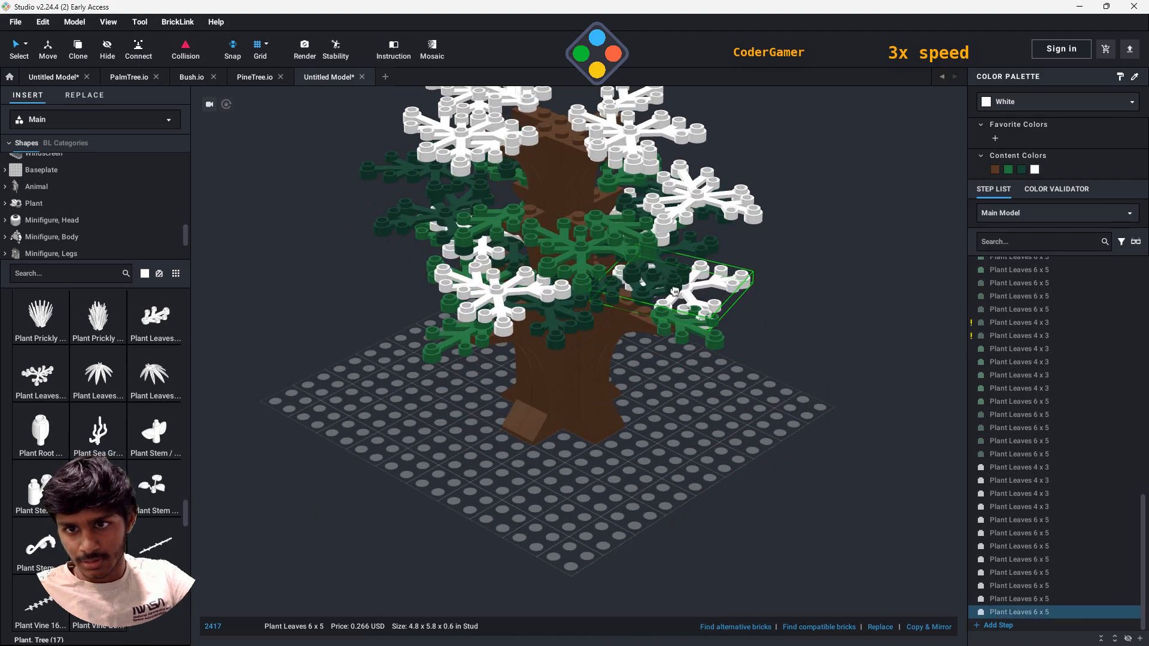
pyautogui.click(656, 294)
pyautogui.moveTo(862, 403); pyautogui.dragTo(623, 349, button='right')
pyautogui.click(597, 330)
# - Fill the open gaps around the other sides of the tree with more Plant Leaves 6 x 5
pyautogui.moveTo(748, 389); pyautogui.dragTo(670, 329, button='right')
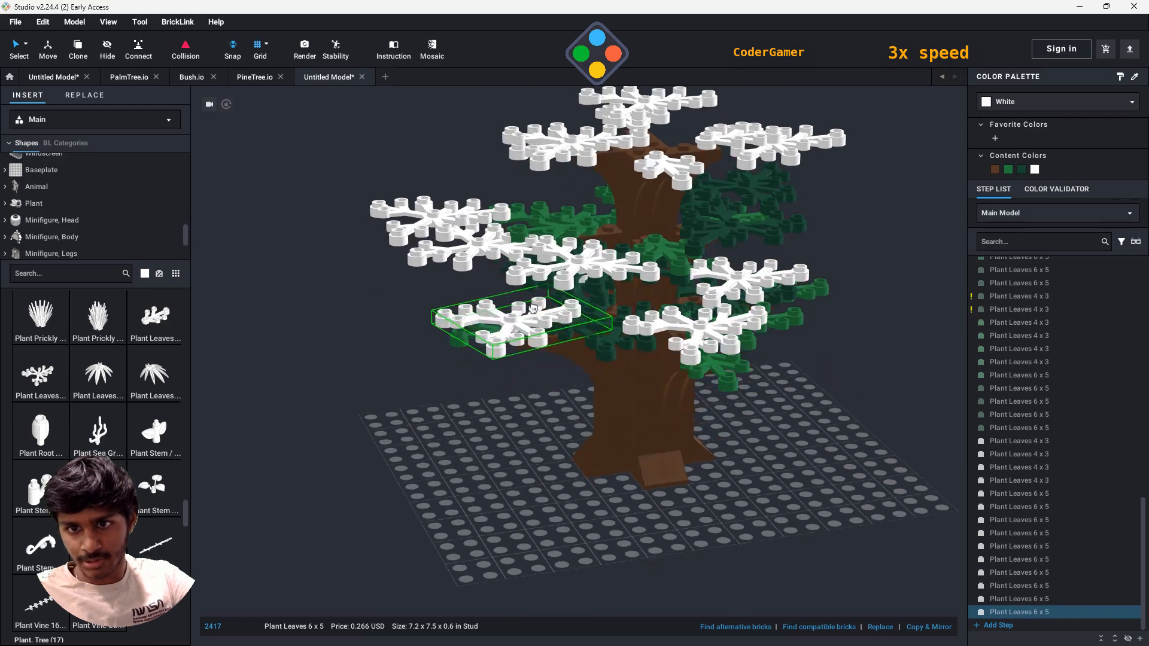
pyautogui.click(429, 226)
pyautogui.moveTo(826, 419); pyautogui.dragTo(557, 419, button='right')
pyautogui.click(387, 263)
pyautogui.click(584, 248)
# - Place one more Plant Leaves 6 x 5 among the lower tiers and discard the extra copies
pyautogui.moveTo(784, 353); pyautogui.dragTo(665, 341, button='right')
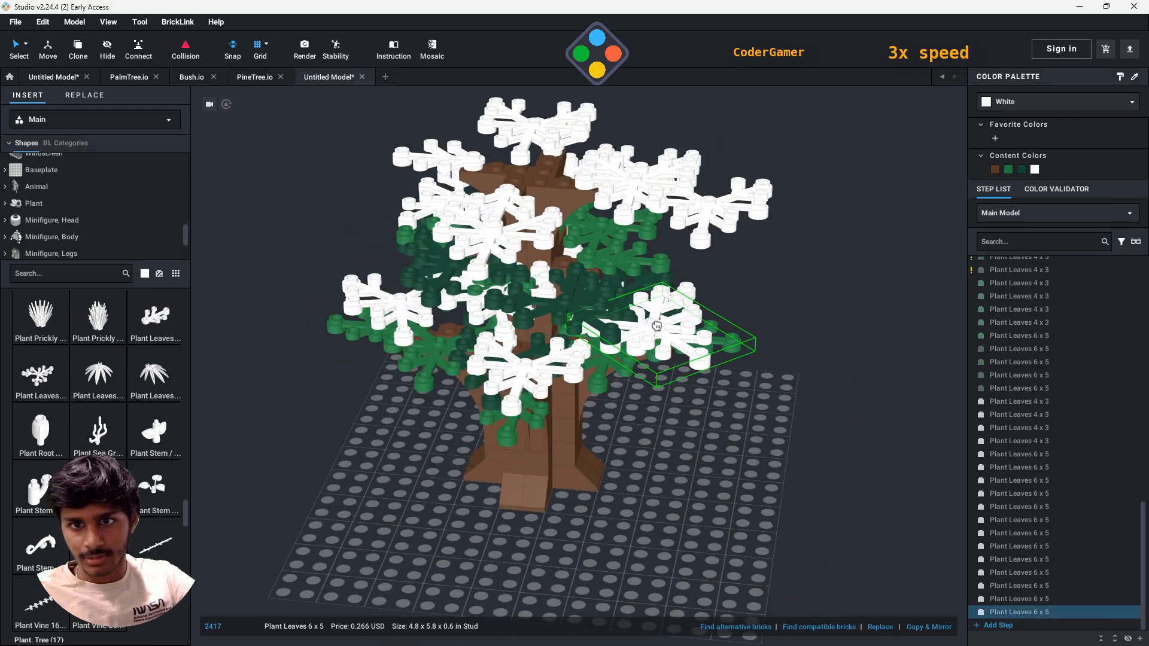
pyautogui.click(573, 276)
pyautogui.moveTo(599, 228); pyautogui.dragTo(557, 296, button='right')
pyautogui.press('Escape')
pyautogui.moveTo(556, 295); pyautogui.dragTo(820, 453)
pyautogui.moveTo(557, 295); pyautogui.dragTo(692, 306, button='right')
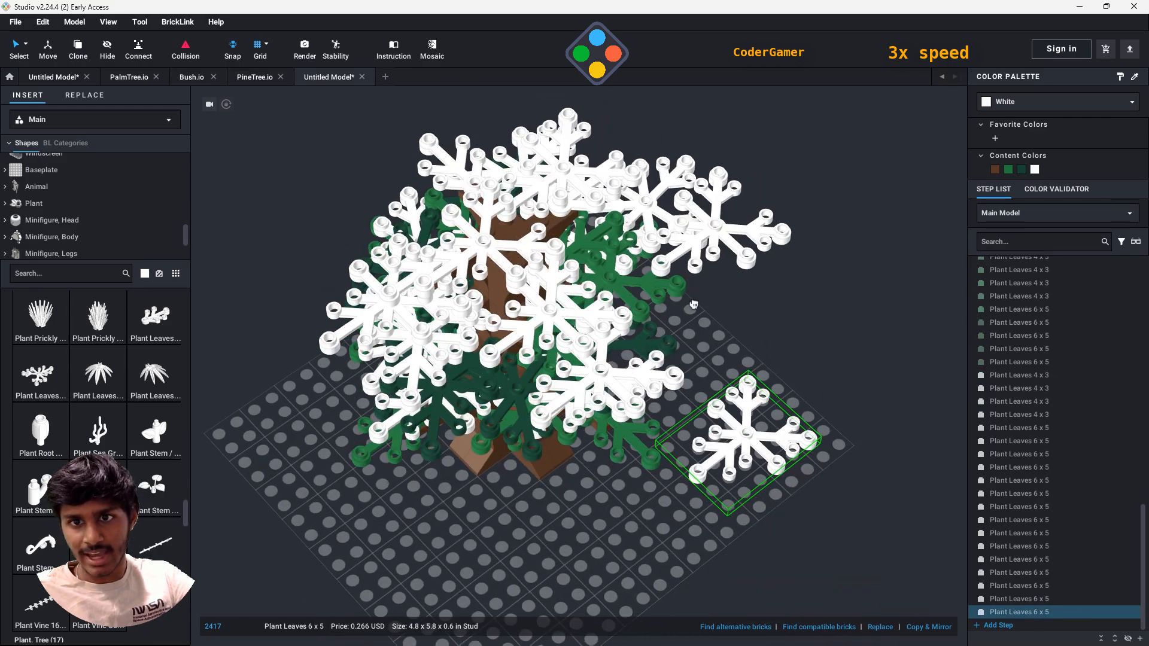
pyautogui.moveTo(758, 476); pyautogui.dragTo(500, 262)
pyautogui.moveTo(792, 376); pyautogui.dragTo(671, 312, button='right')
# - Rotate a newly placed white Plant Leaves 6 x 5 on the middle tier about its connecting stud
pyautogui.click(561, 263)
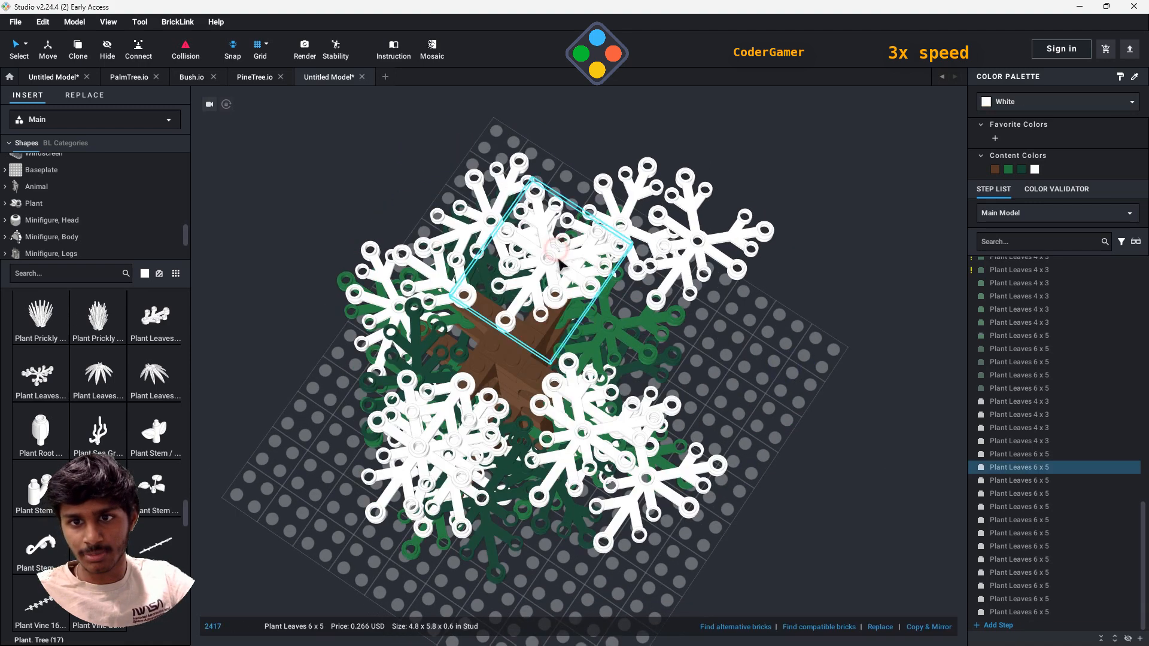
pyautogui.moveTo(540, 336); pyautogui.dragTo(572, 358, button='right')
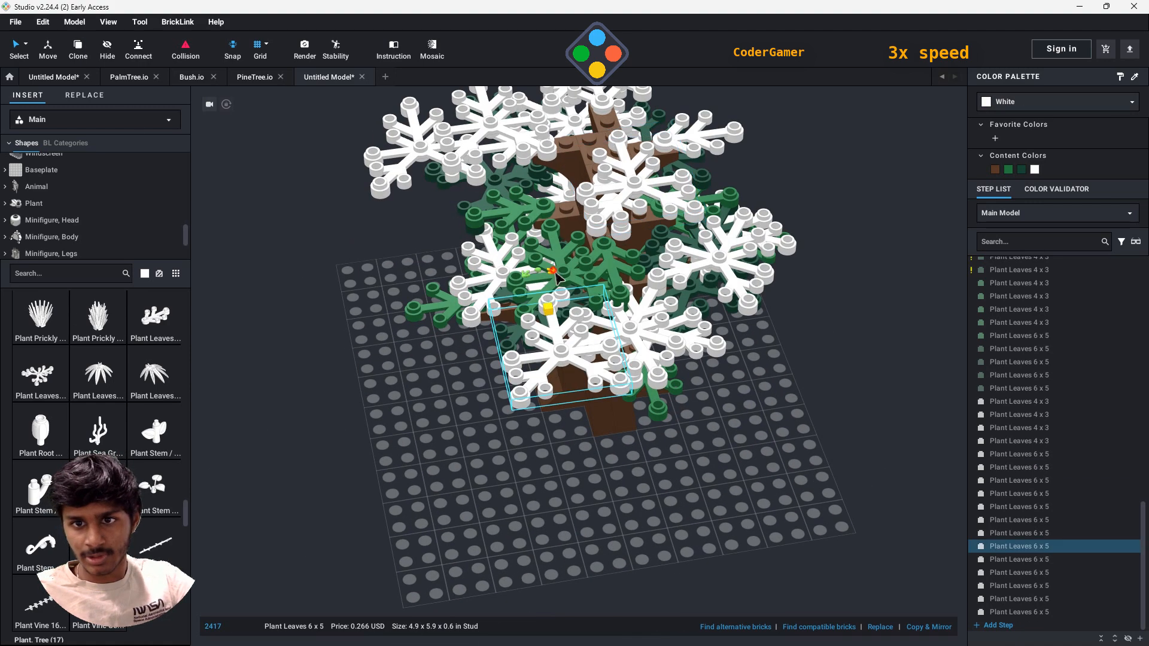
pyautogui.moveTo(775, 369); pyautogui.dragTo(652, 287, button='right')
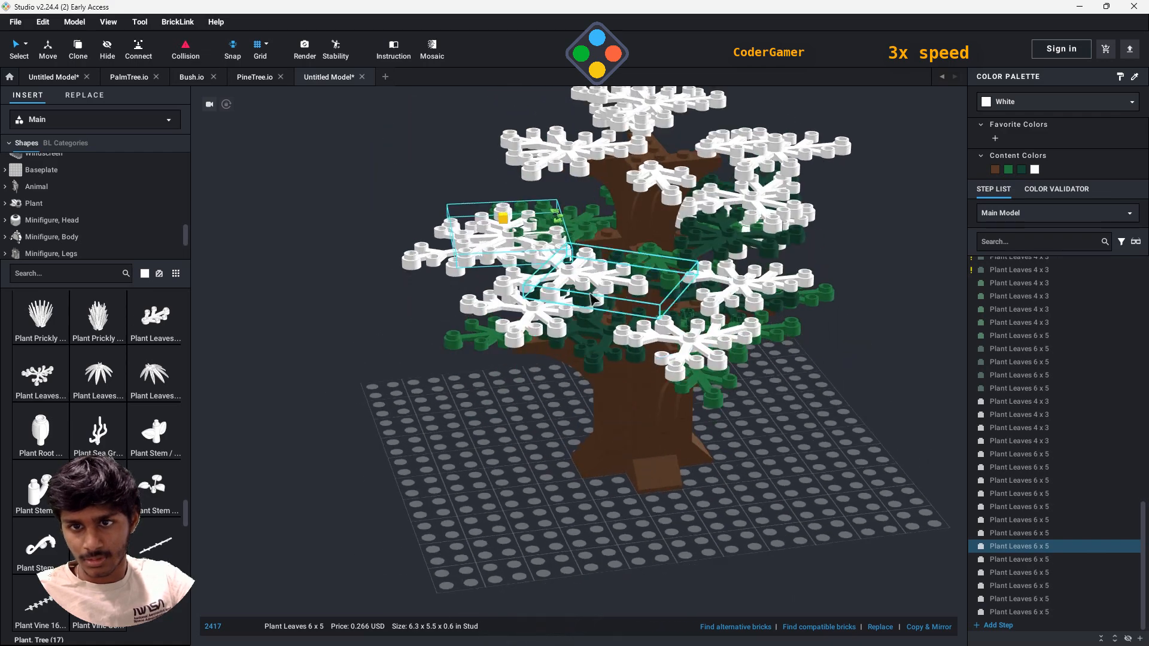
pyautogui.click(616, 272)
pyautogui.click(570, 284)
pyautogui.moveTo(636, 434); pyautogui.dragTo(677, 502, button='right')
# - Swivel another of the new white Plant Leaves 6 x 5 about its stud so it angles away from its neighbors
pyautogui.click(698, 413)
pyautogui.moveTo(778, 413); pyautogui.dragTo(805, 515, button='right')
pyautogui.click(629, 416)
pyautogui.moveTo(832, 563); pyautogui.dragTo(799, 437, button='right')
pyautogui.click(580, 256)
pyautogui.moveTo(489, 248); pyautogui.dragTo(500, 431, button='right')
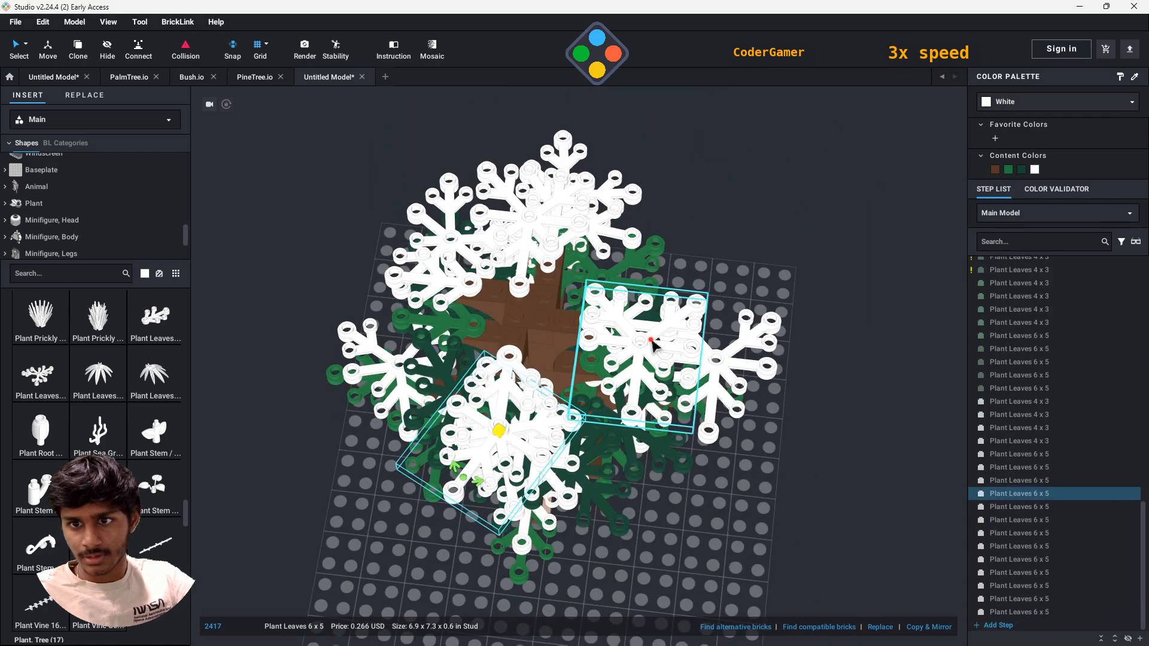
pyautogui.click(610, 383)
# - Turn a white Plant Leaves 6 x 5 on the middle tier slightly about its connecting stud
pyautogui.click(712, 478)
pyautogui.moveTo(713, 479); pyautogui.dragTo(706, 389, button='right')
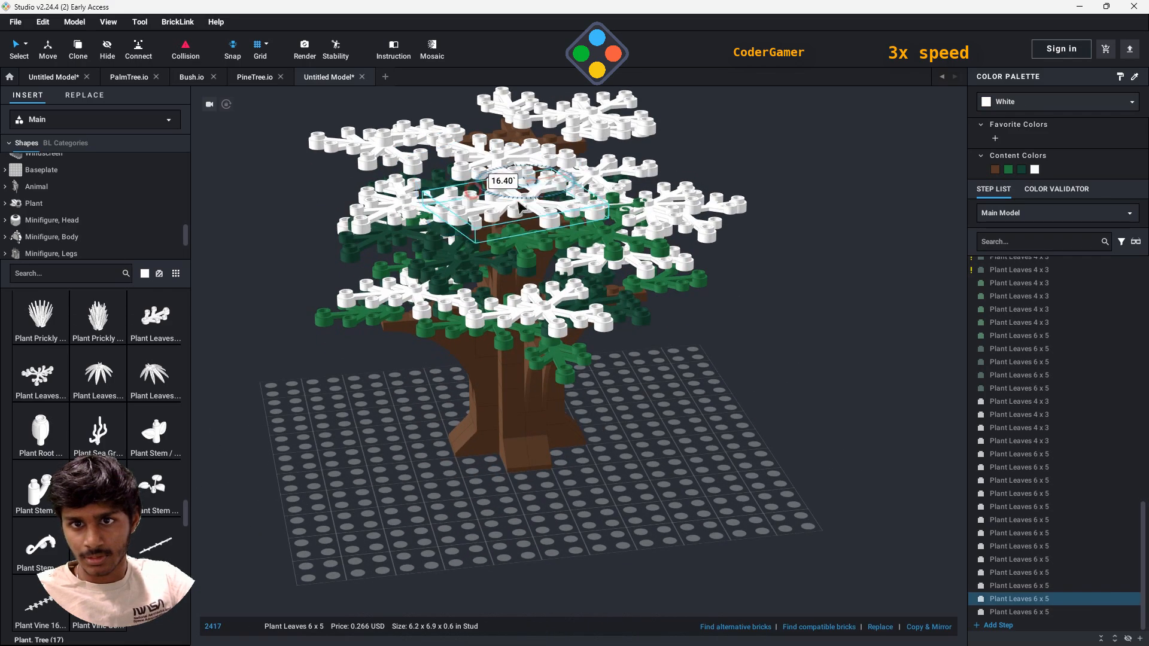
pyautogui.moveTo(520, 207); pyautogui.dragTo(545, 203)
pyautogui.moveTo(599, 239); pyautogui.dragTo(671, 342, button='right')
# - Swivel a neighboring white Plant Leaves 6 x 5 outward about its stud to cover the open side beside the trunk
pyautogui.click(674, 245)
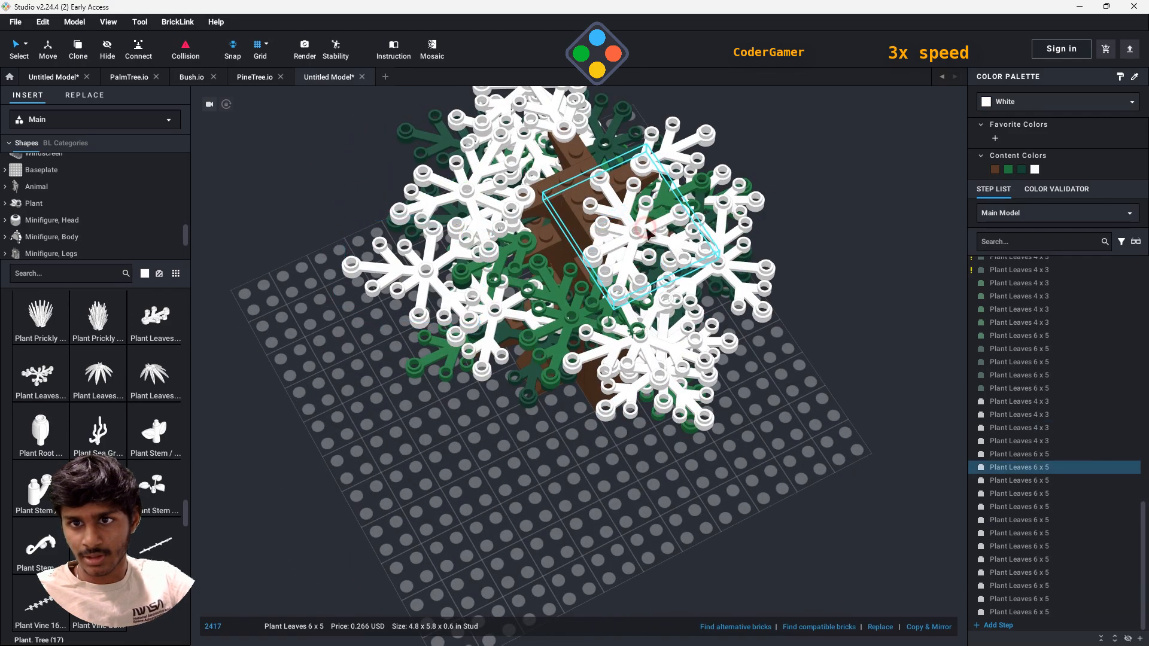
pyautogui.moveTo(627, 306); pyautogui.dragTo(621, 209, button='right')
pyautogui.moveTo(621, 262); pyautogui.dragTo(338, 245, button='right')
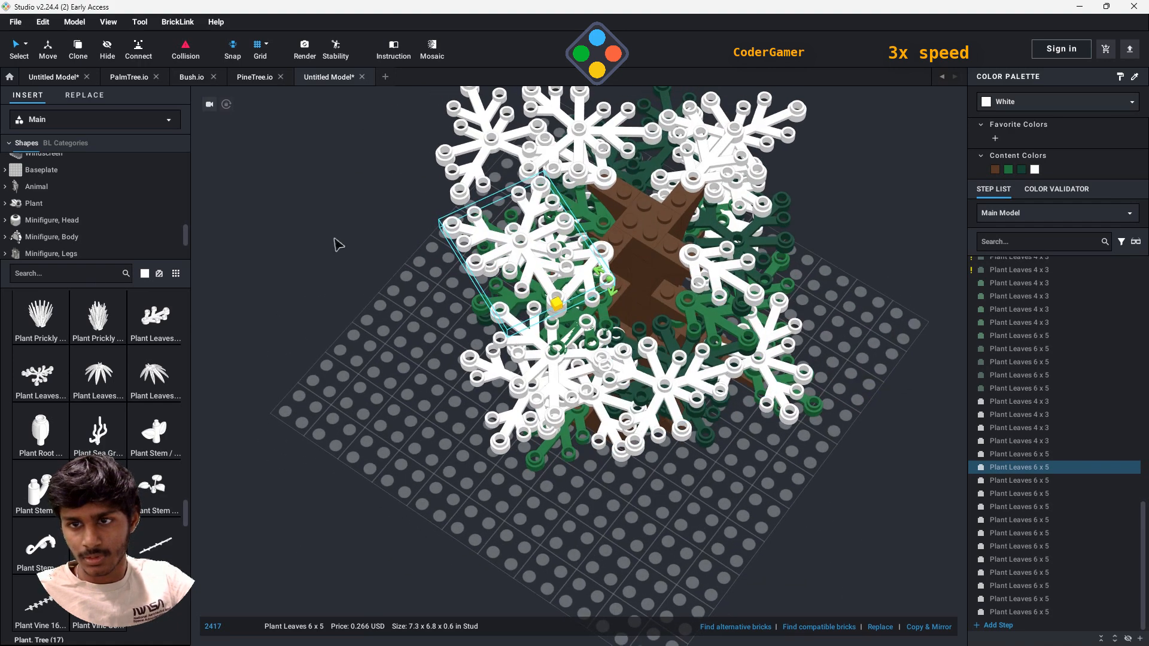
# - Add one more white Plant Leaves 6 x 5 in the remaining gap beside the trunk and stop placing copies
pyautogui.click(705, 318)
pyautogui.press('Escape')
pyautogui.click(722, 333)
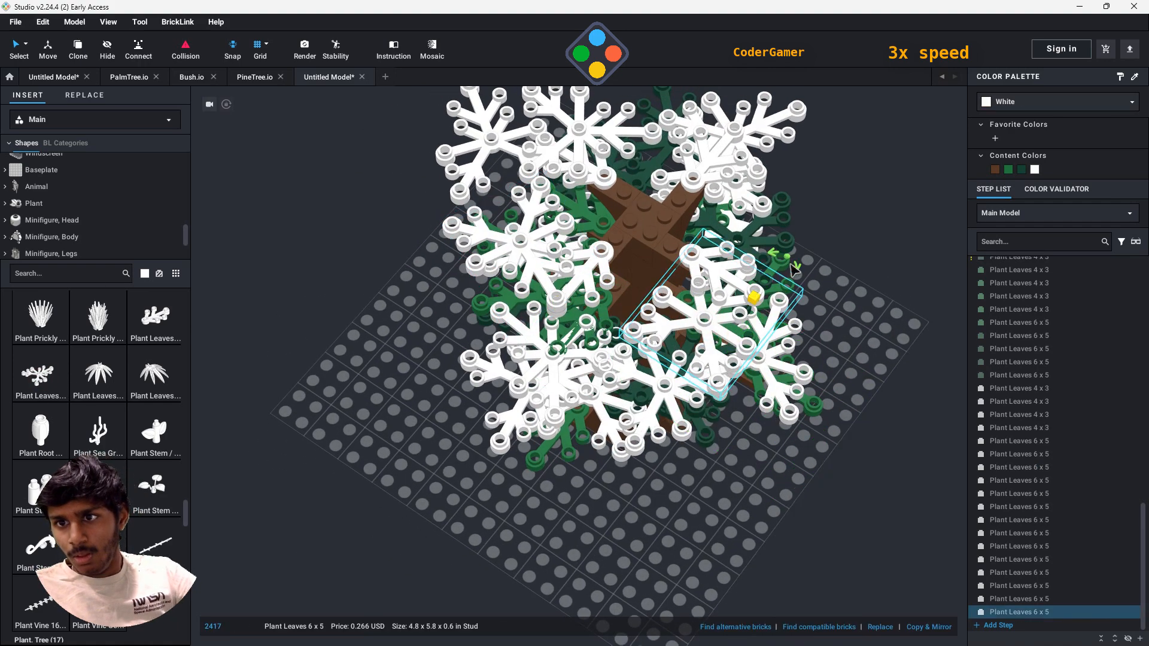
pyautogui.click(877, 449)
pyautogui.moveTo(877, 455); pyautogui.dragTo(904, 473, button='right')
# - Recolor the first ten white plant leaves in the step list green and the last eight white leaves dark green
pyautogui.click(1033, 391)
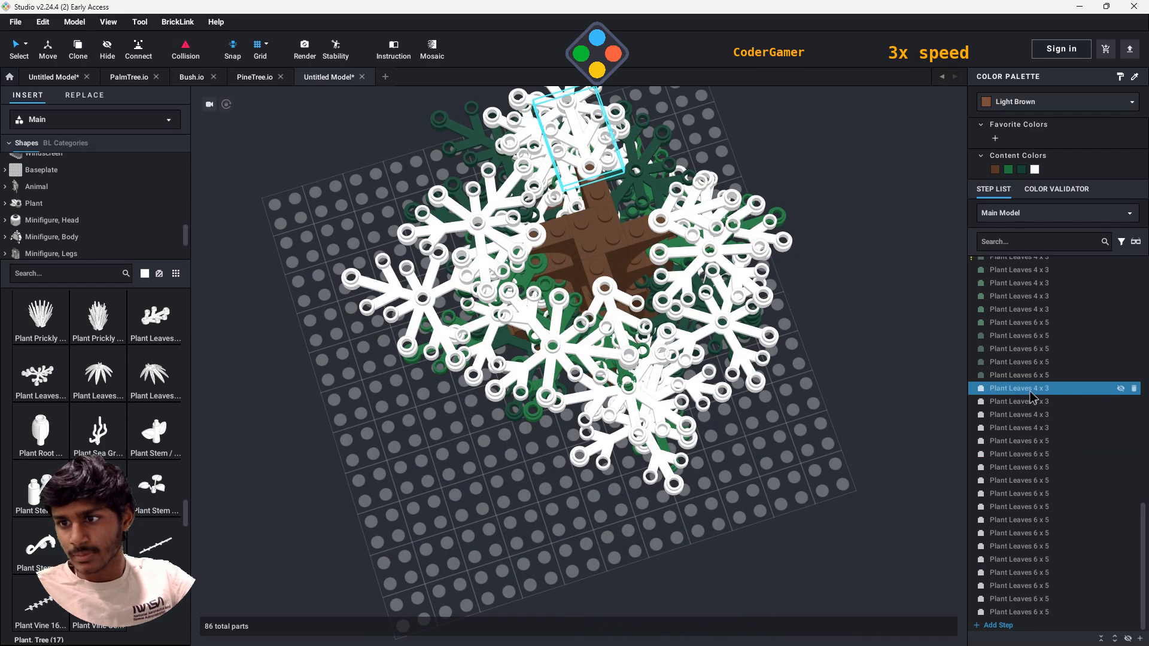
pyautogui.keyDown('shift'); pyautogui.click(1034, 508); pyautogui.keyUp('shift')
pyautogui.click(1018, 520)
pyautogui.keyDown('shift'); pyautogui.click(1051, 613); pyautogui.keyUp('shift')
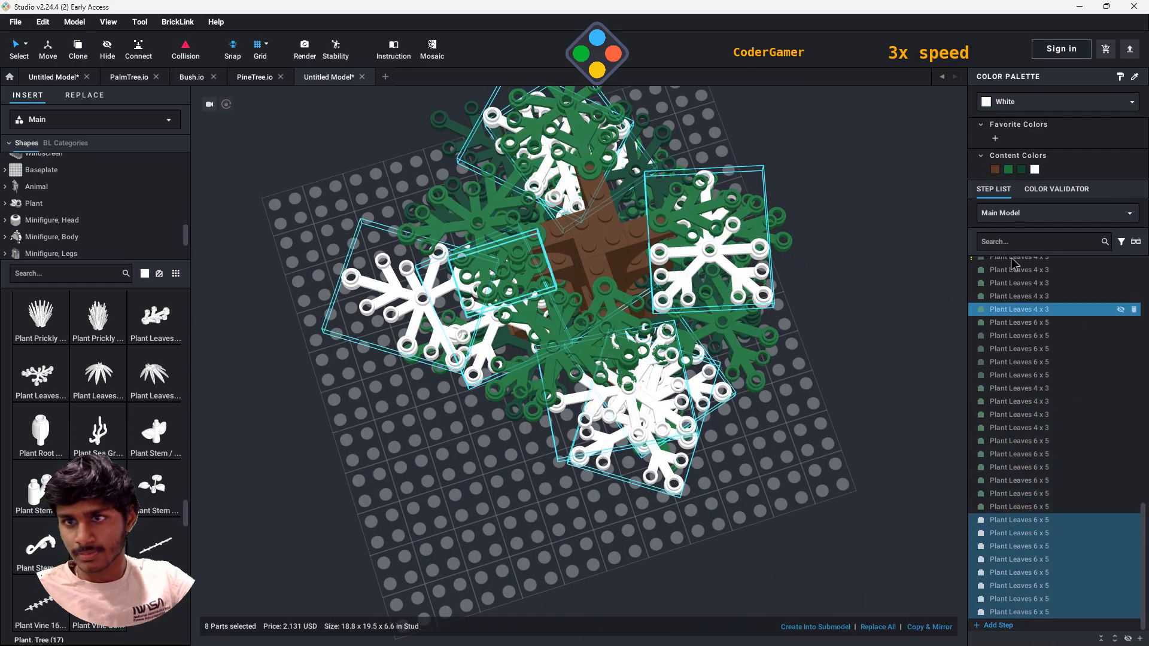
pyautogui.click(1021, 169)
pyautogui.click(862, 527)
pyautogui.moveTo(862, 527); pyautogui.dragTo(713, 423, button='right')
pyautogui.scroll(-4, 713, 372)
pyautogui.scroll(-3, 180, 457)
pyautogui.moveTo(97, 413); pyautogui.dragTo(626, 354)
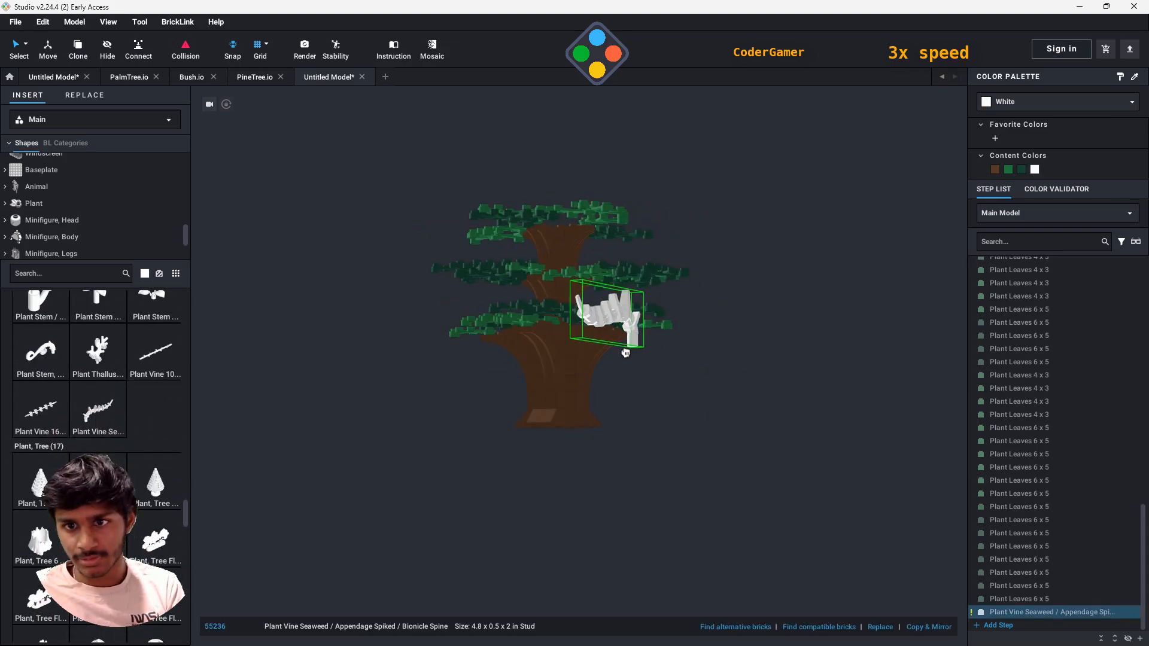
pyautogui.click(706, 371)
pyautogui.moveTo(706, 371); pyautogui.dragTo(677, 422, button='right')
pyautogui.scroll(-5, 676, 422)
pyautogui.click(328, 565)
pyautogui.press('Delete')
pyautogui.scroll(8, 623, 382)
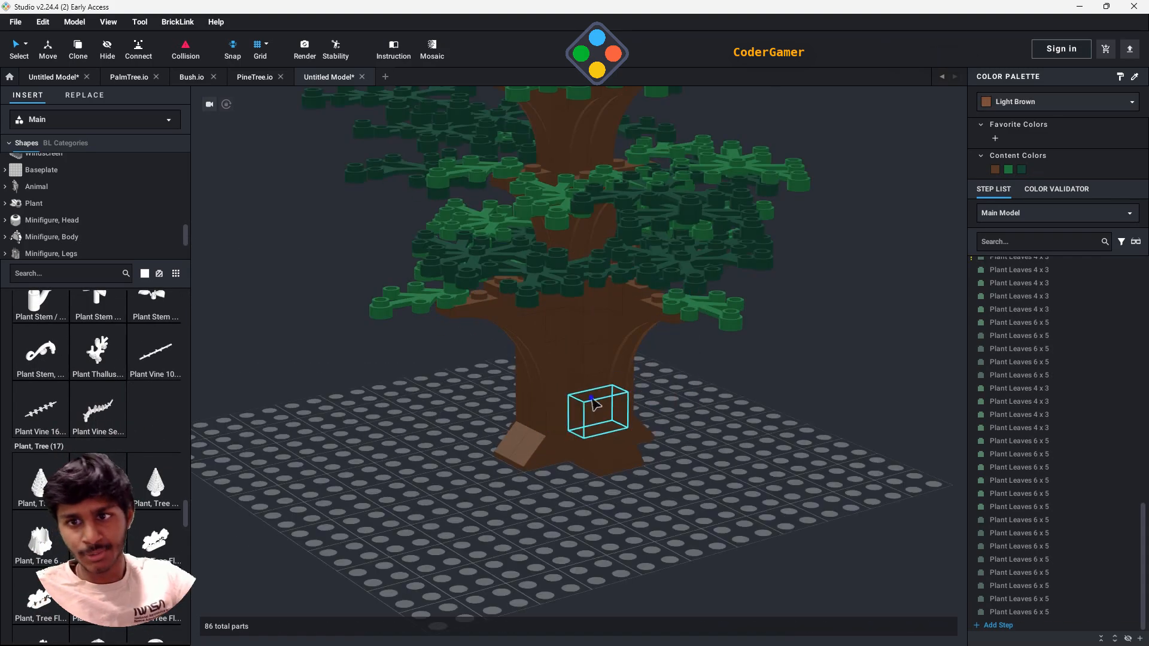
# - Search the parts for 1x1 and place a Plate, Round 1 x 1 on the top of the trunk
pyautogui.moveTo(593, 400); pyautogui.dragTo(623, 436, button='right')
pyautogui.moveTo(817, 307); pyautogui.dragTo(778, 406, button='middle')
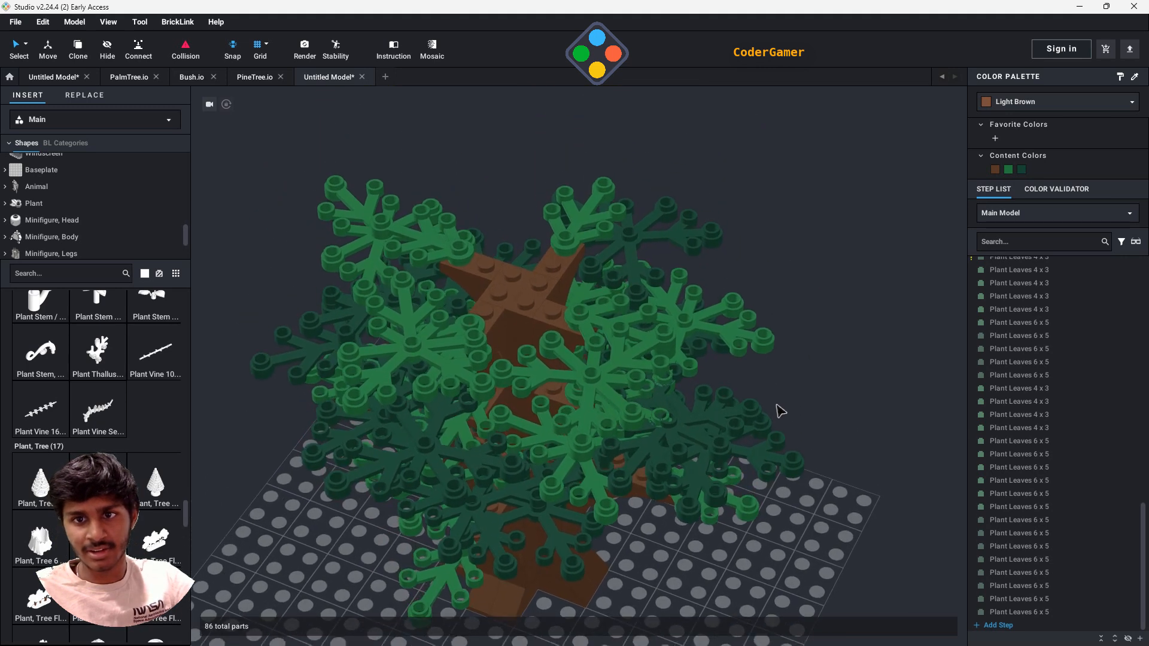
pyautogui.click(84, 277)
pyautogui.write('1x1')
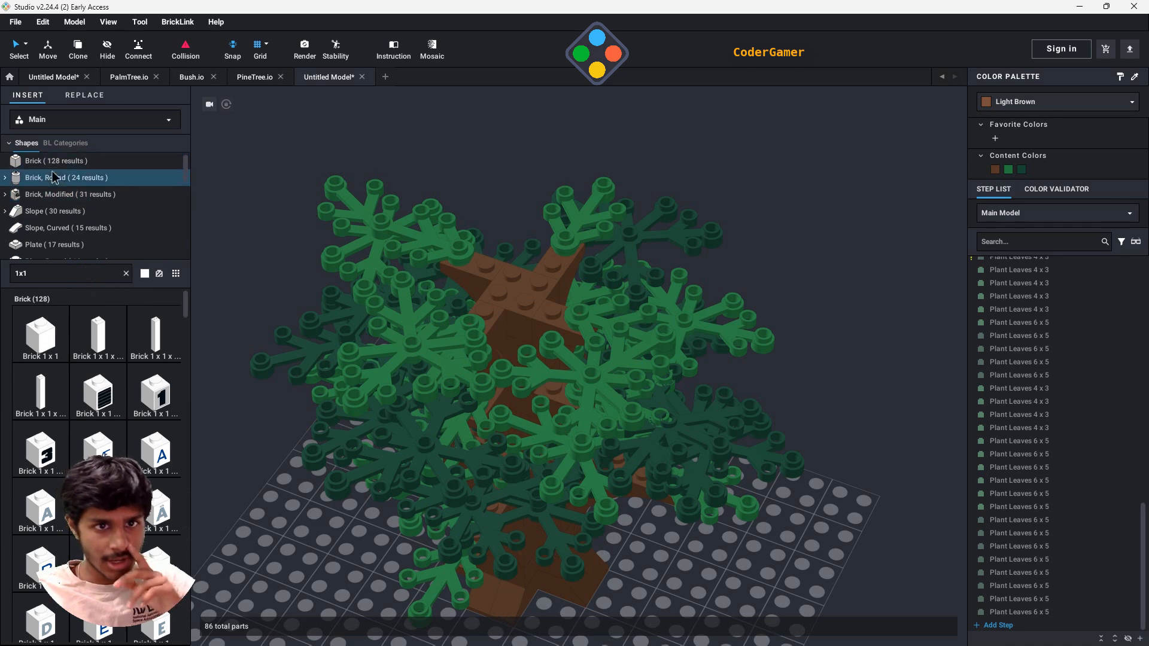
pyautogui.scroll(-1, 60, 235)
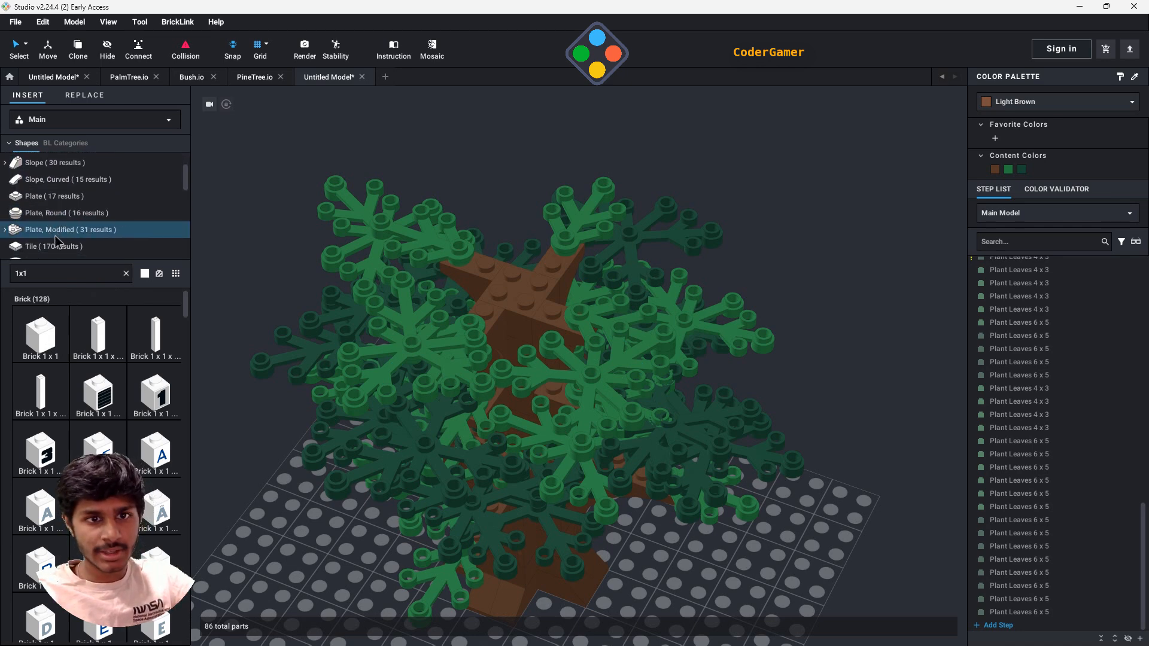
pyautogui.click(57, 214)
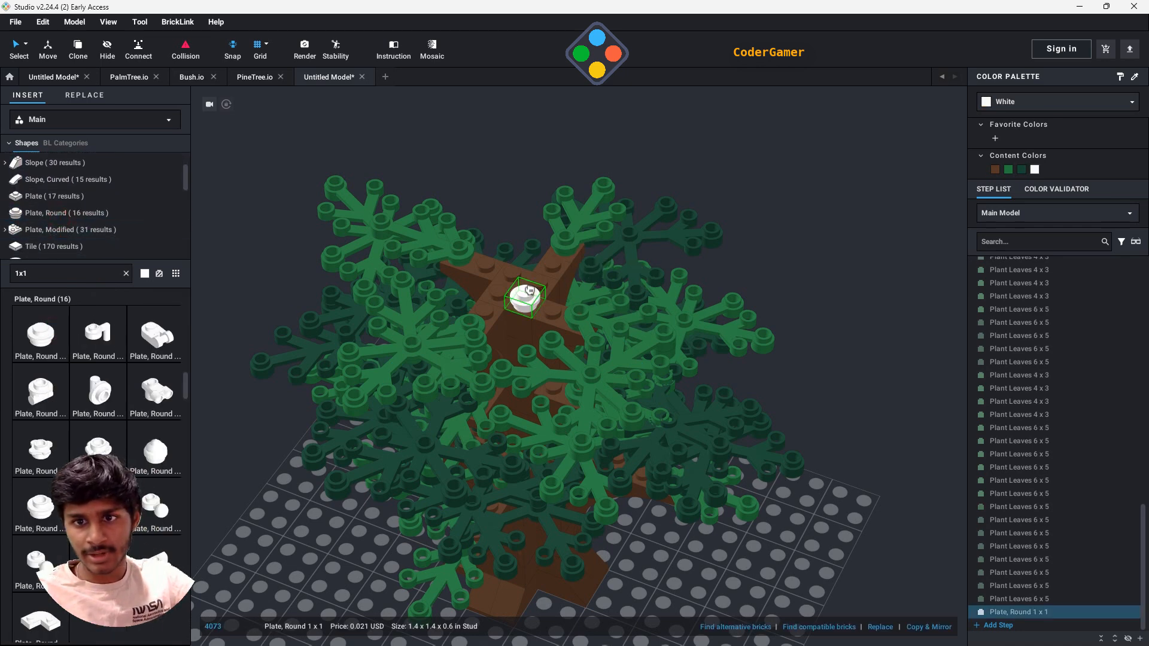
pyautogui.moveTo(525, 280); pyautogui.dragTo(532, 301, button='right')
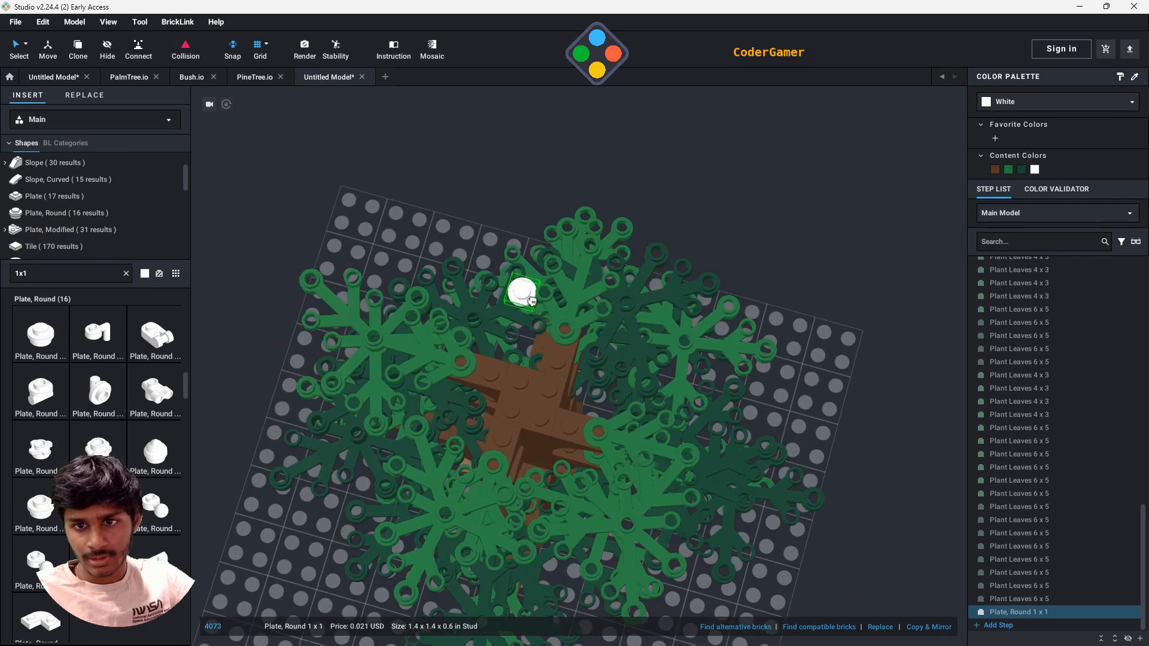
# - Discard the extra copy and recolor the placed Plate, Round 1 x 1 Brown
pyautogui.press('Escape')
pyautogui.click(530, 403)
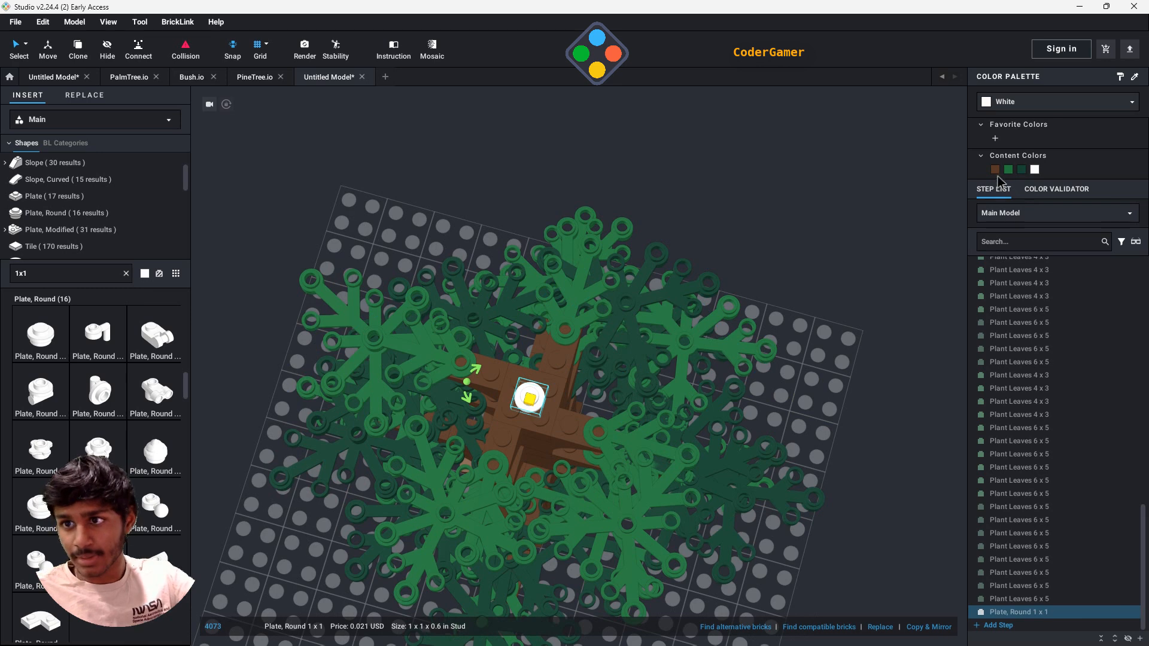
pyautogui.moveTo(825, 563); pyautogui.dragTo(861, 486, button='right')
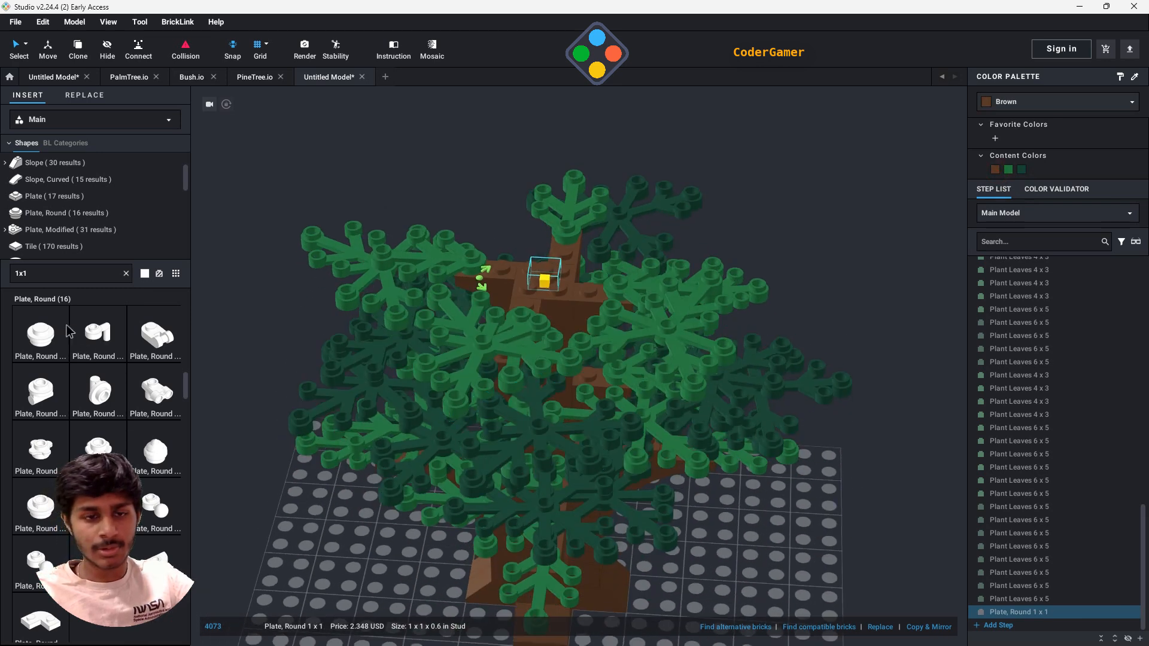
# - Clear the part search, find Plant Leaves 6 x 5 among the plant parts and attach one on top of the round plate
pyautogui.press('BackSpace')
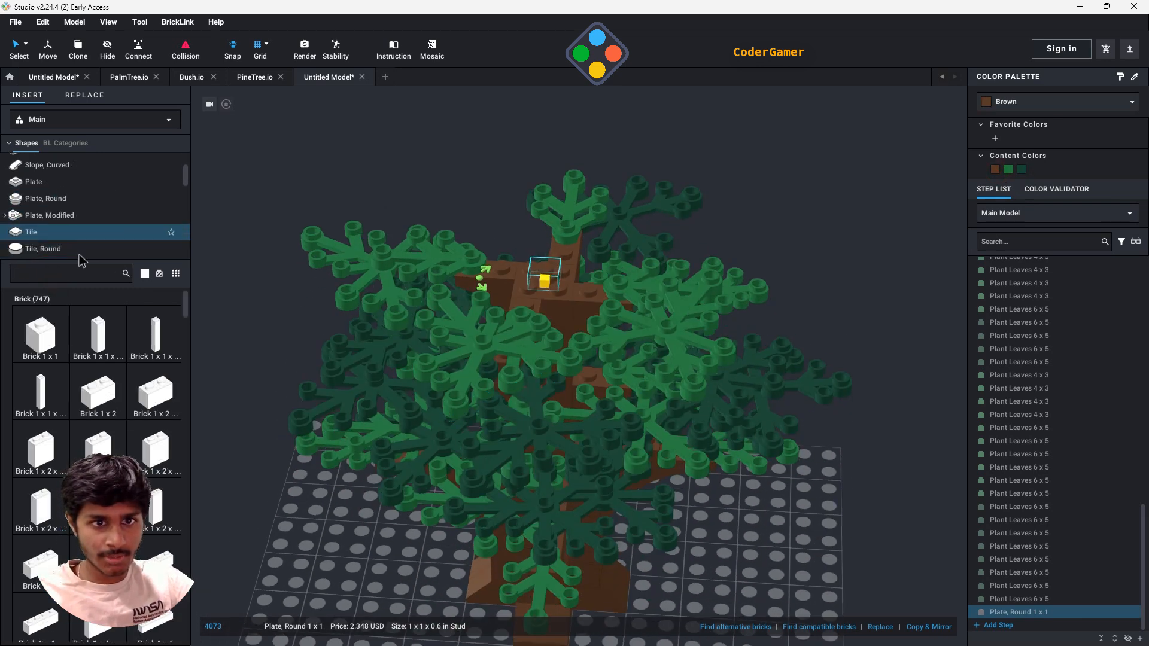
pyautogui.scroll(-5, 82, 244)
pyautogui.scroll(5, 82, 239)
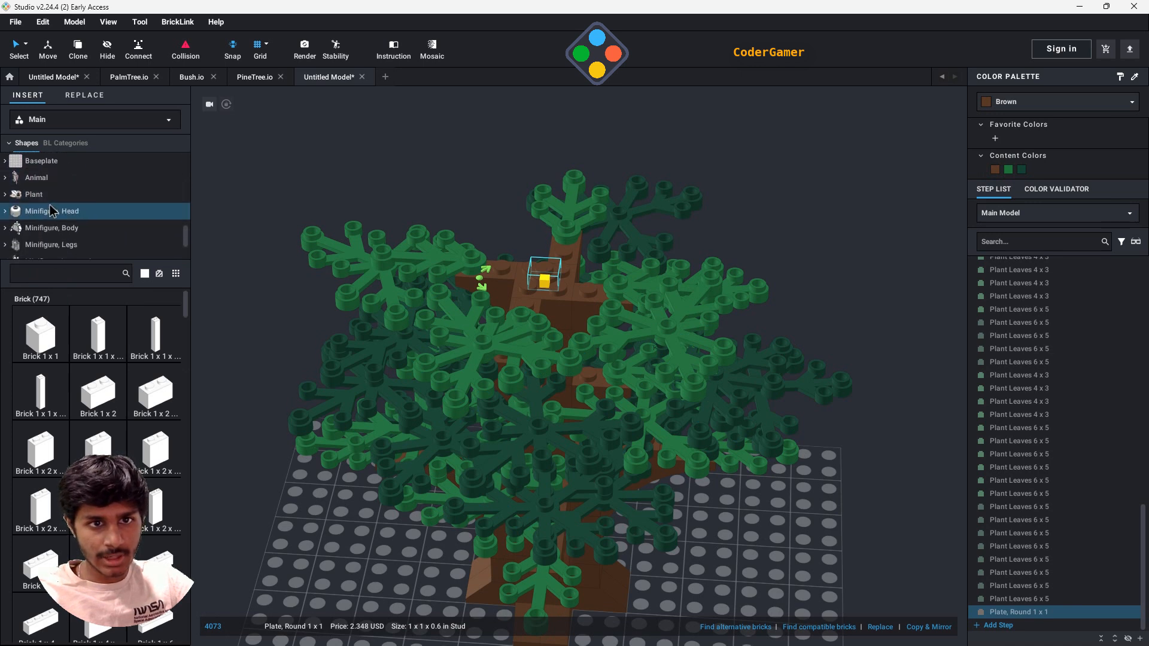
pyautogui.click(72, 193)
pyautogui.scroll(-3, 102, 426)
pyautogui.scroll(-5, 60, 426)
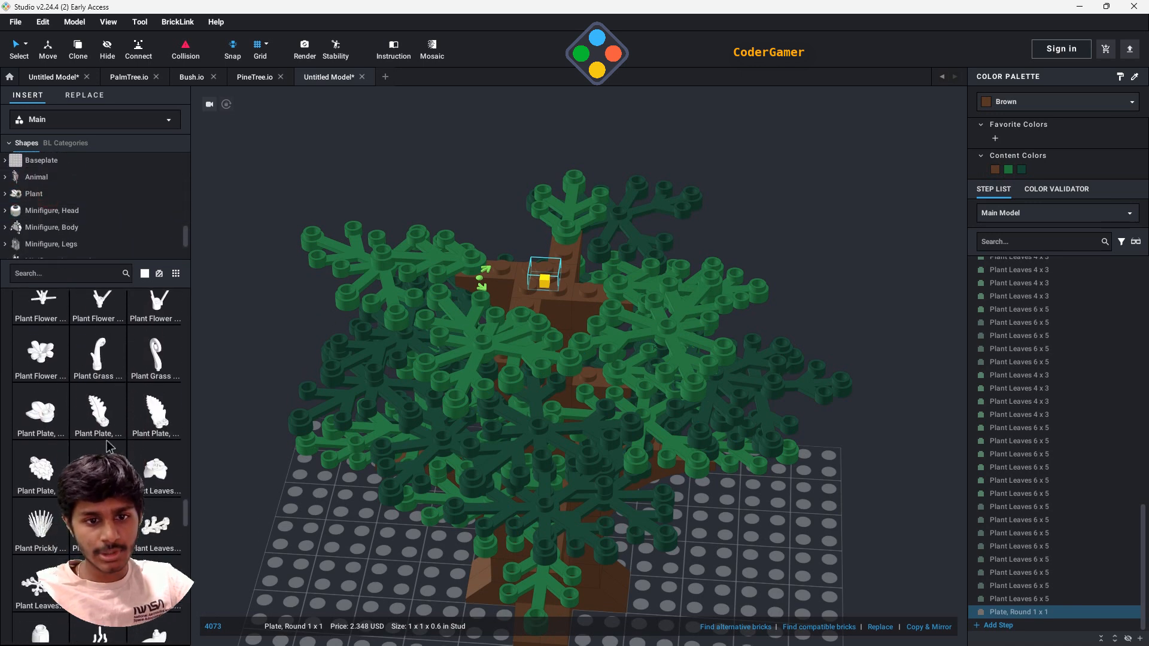
pyautogui.click(26, 429)
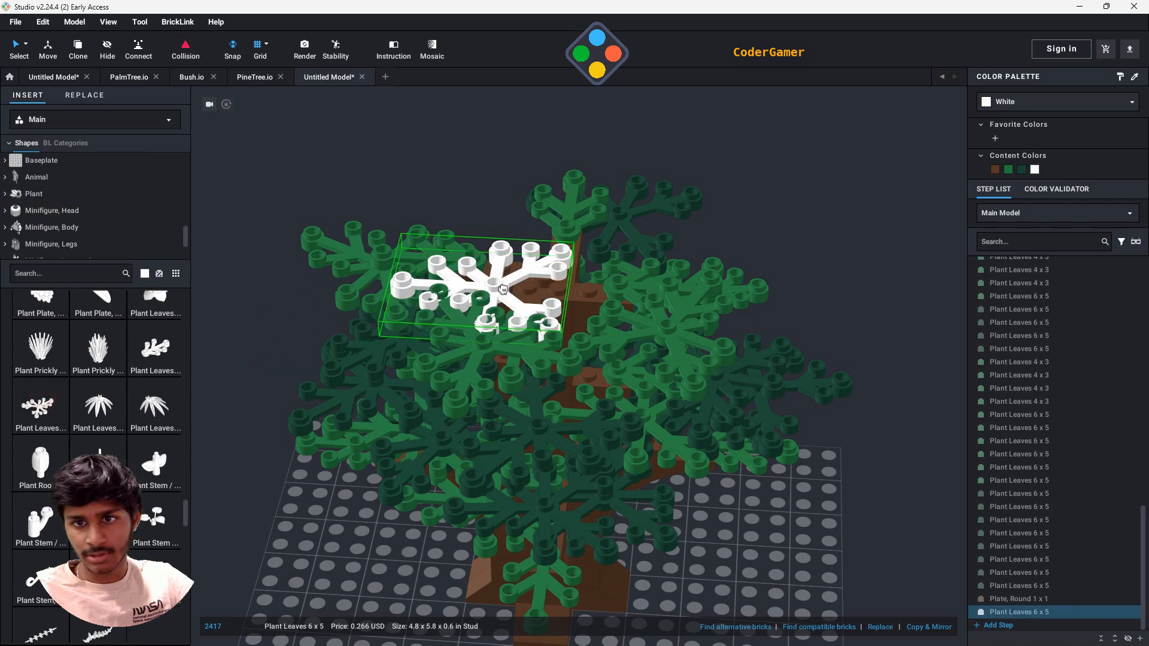
pyautogui.click(544, 273)
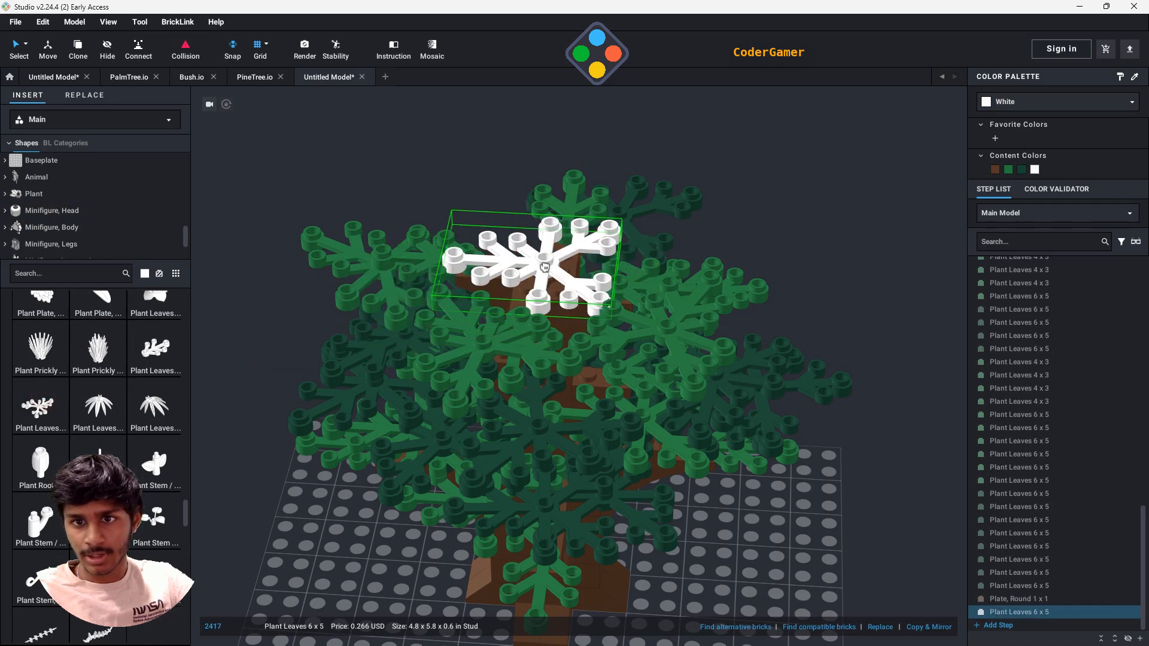
pyautogui.click(551, 254)
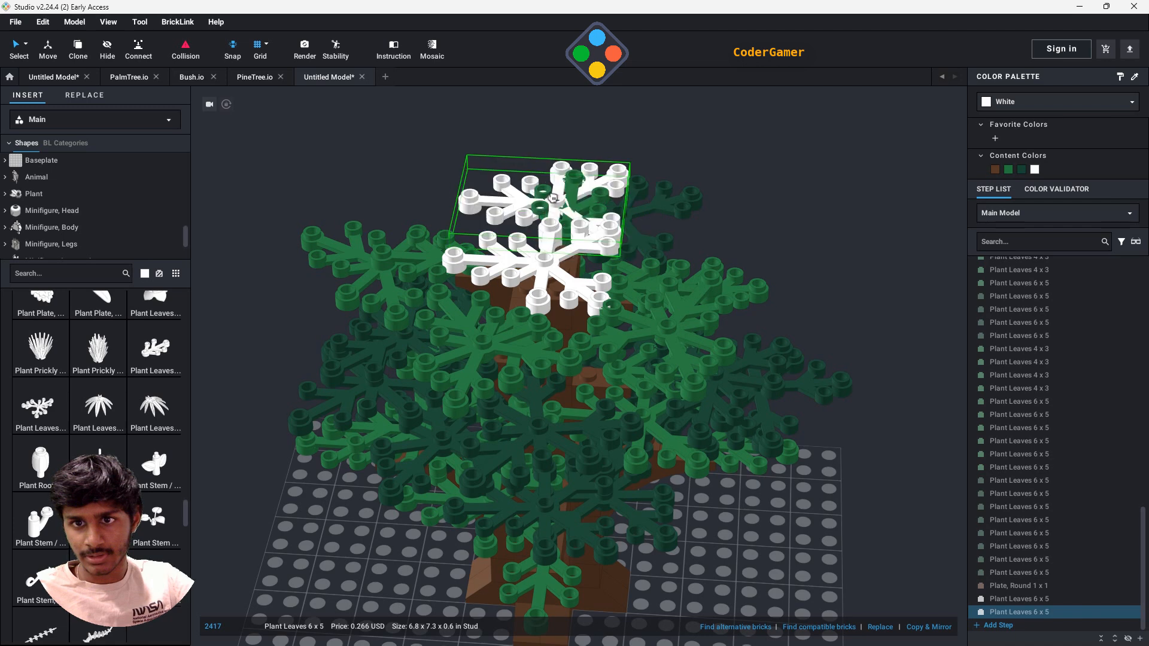
# - Attach more white Plant Leaves 6 x 5 around the tree's crown and discard the leftover copy
pyautogui.click(523, 213)
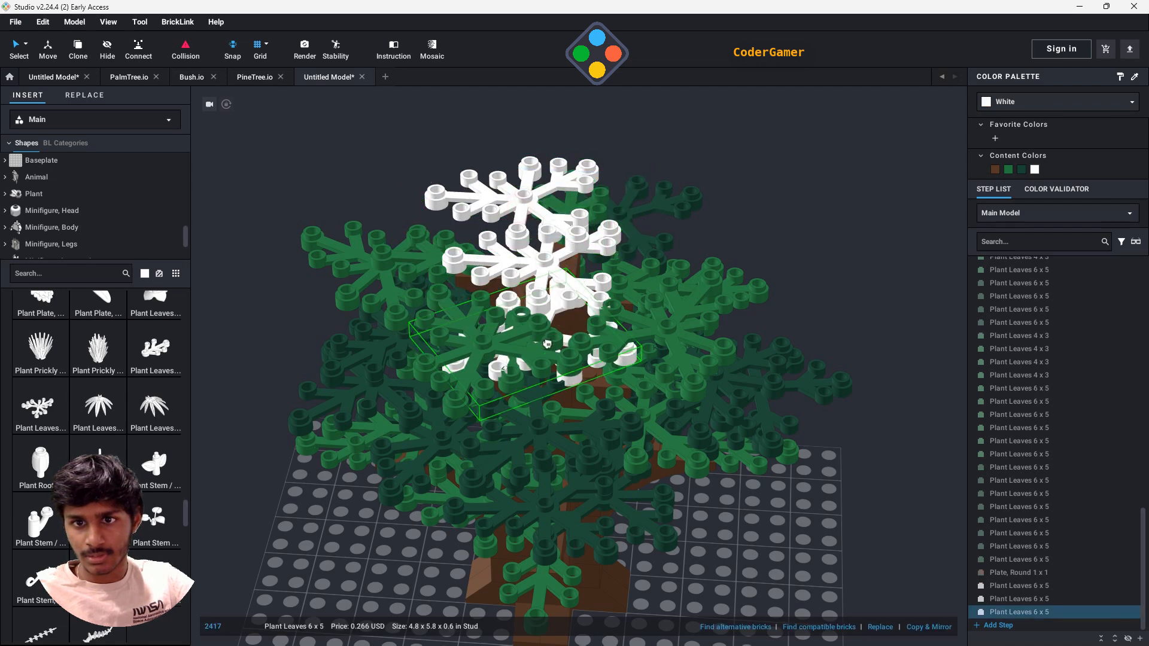
pyautogui.click(539, 304)
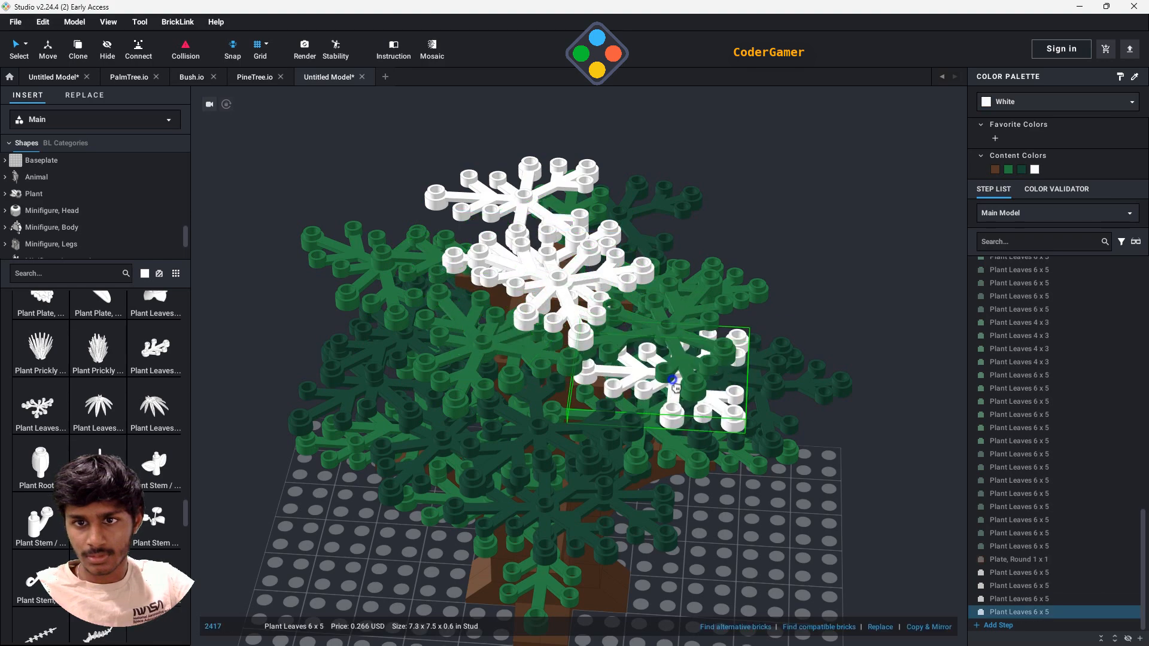
pyautogui.moveTo(675, 379); pyautogui.dragTo(674, 426, button='right')
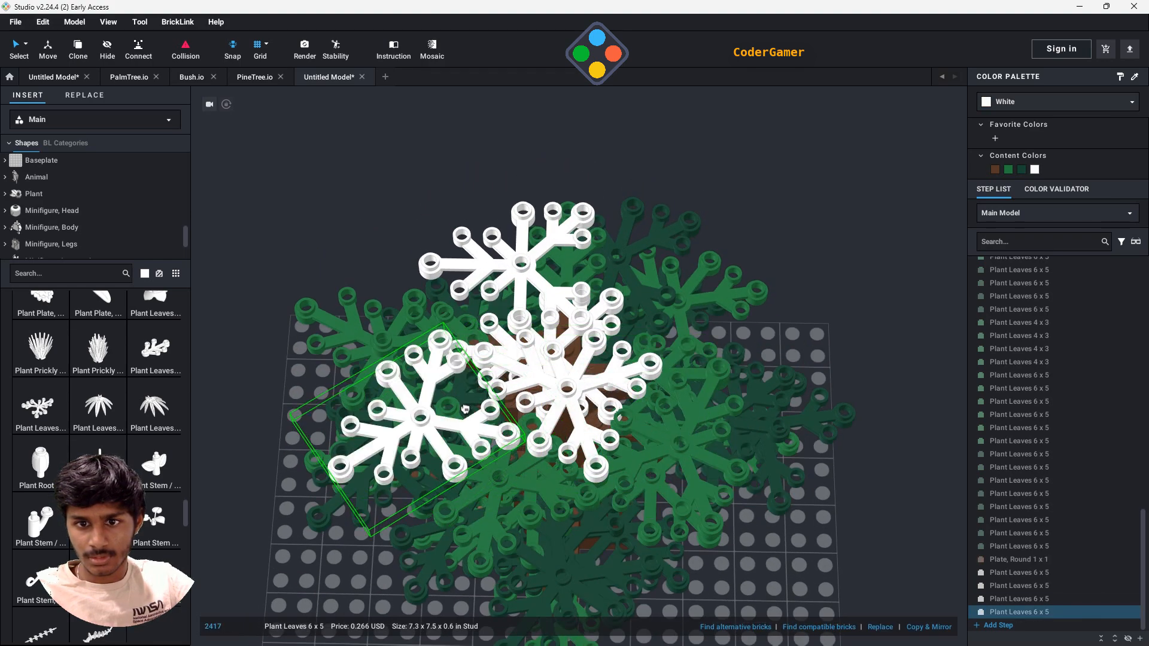
pyautogui.click(467, 413)
pyautogui.moveTo(735, 409); pyautogui.dragTo(706, 370, button='right')
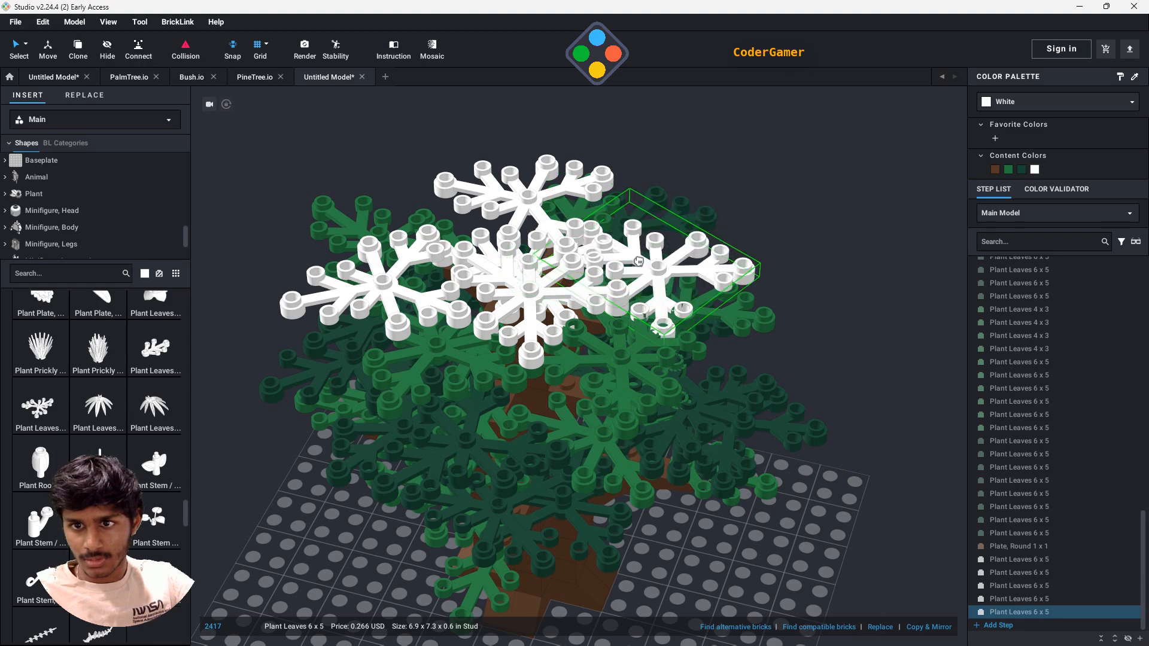
pyautogui.click(661, 274)
pyautogui.moveTo(865, 532); pyautogui.dragTo(838, 479, button='right')
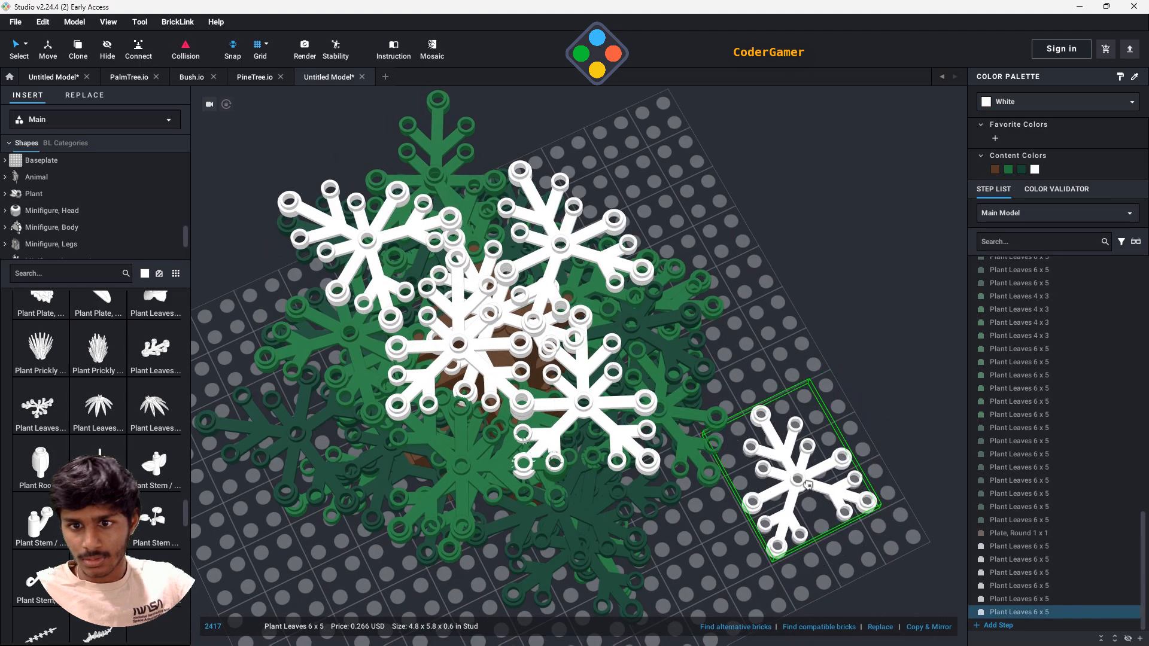
pyautogui.press('Escape')
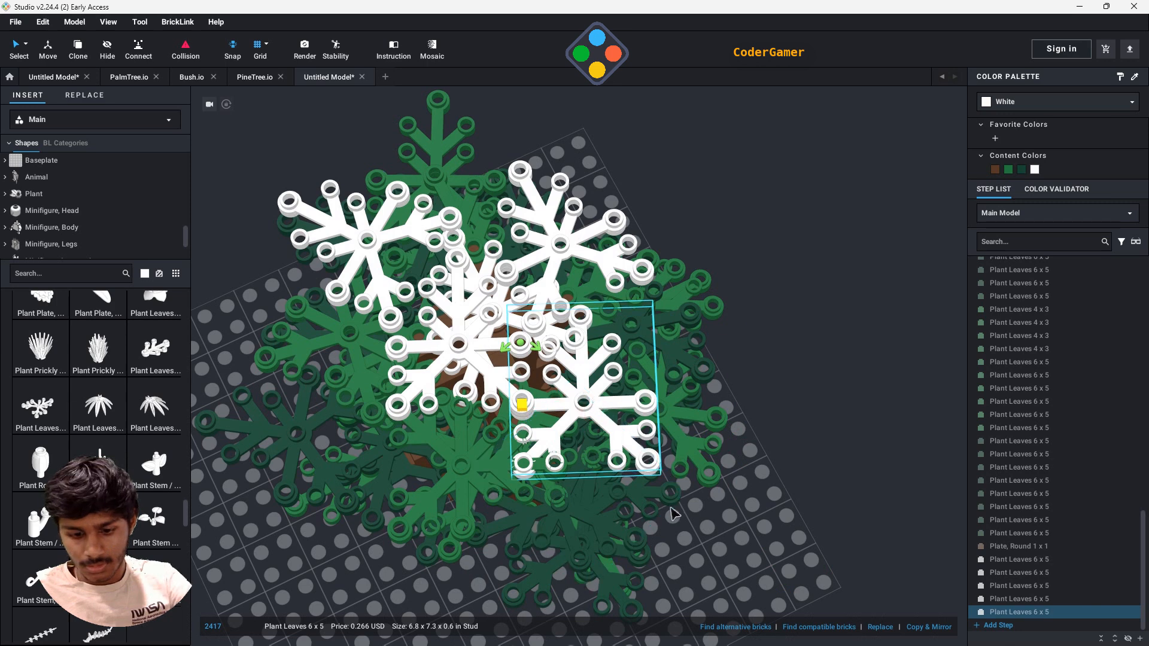
# - Delete the last added crown leaf and swivel two of the other white Plant Leaves 6 x 5 about their connecting studs
pyautogui.click(586, 271)
pyautogui.click(581, 259)
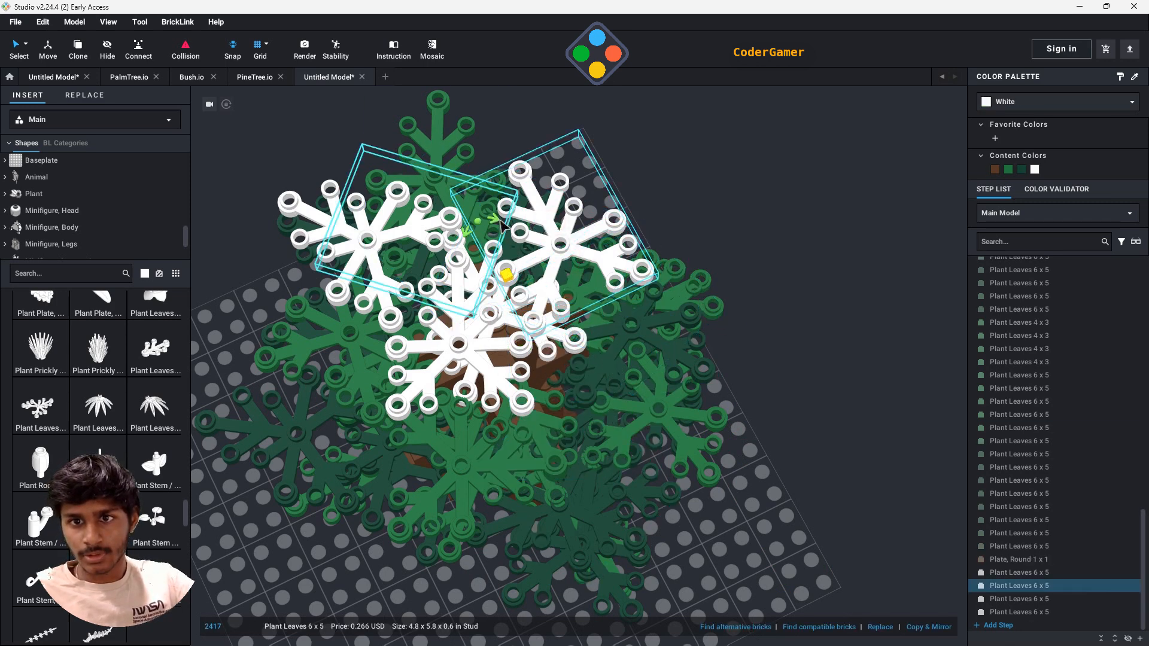
pyautogui.moveTo(498, 220); pyautogui.dragTo(532, 222)
pyautogui.click(482, 367)
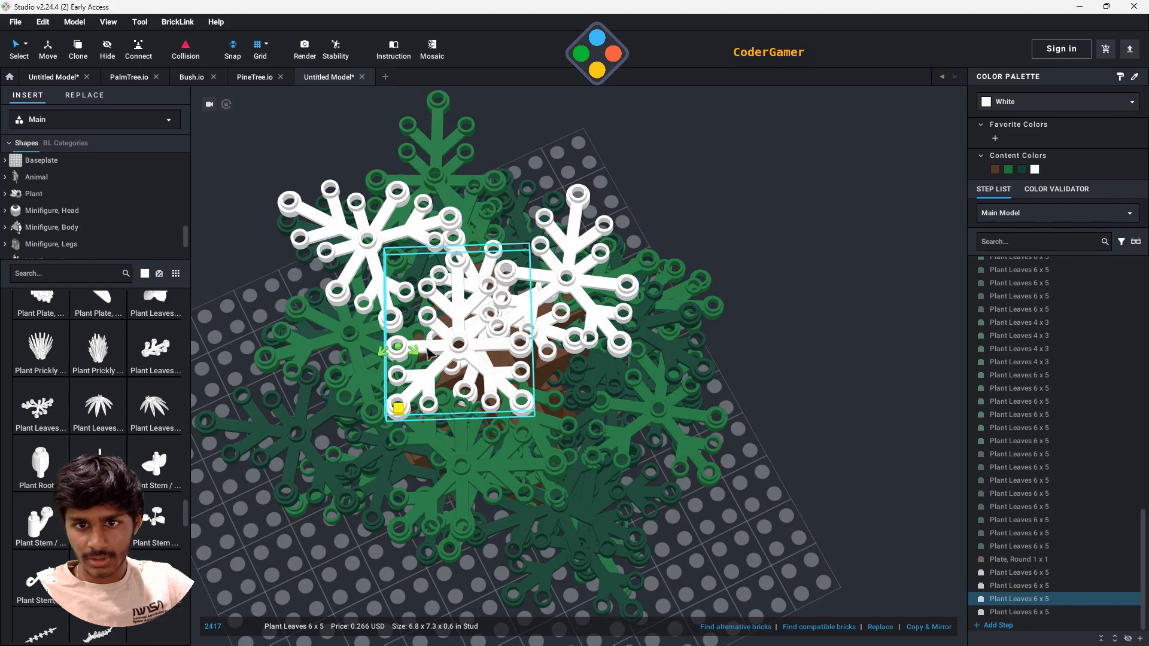
pyautogui.moveTo(417, 356); pyautogui.dragTo(496, 368)
# - Swivel the outlying white Plant Leaves 6 x 5 of the crown about its stud to spread the leaves evenly
pyautogui.click(392, 314)
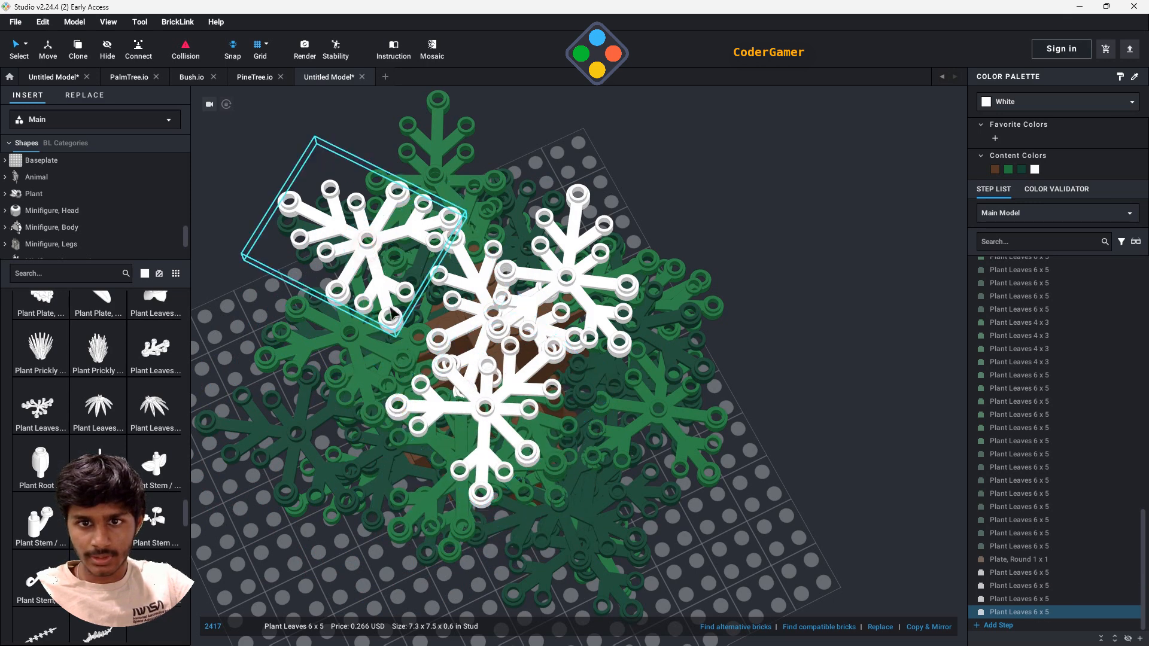
pyautogui.click(368, 238)
pyautogui.click(320, 232)
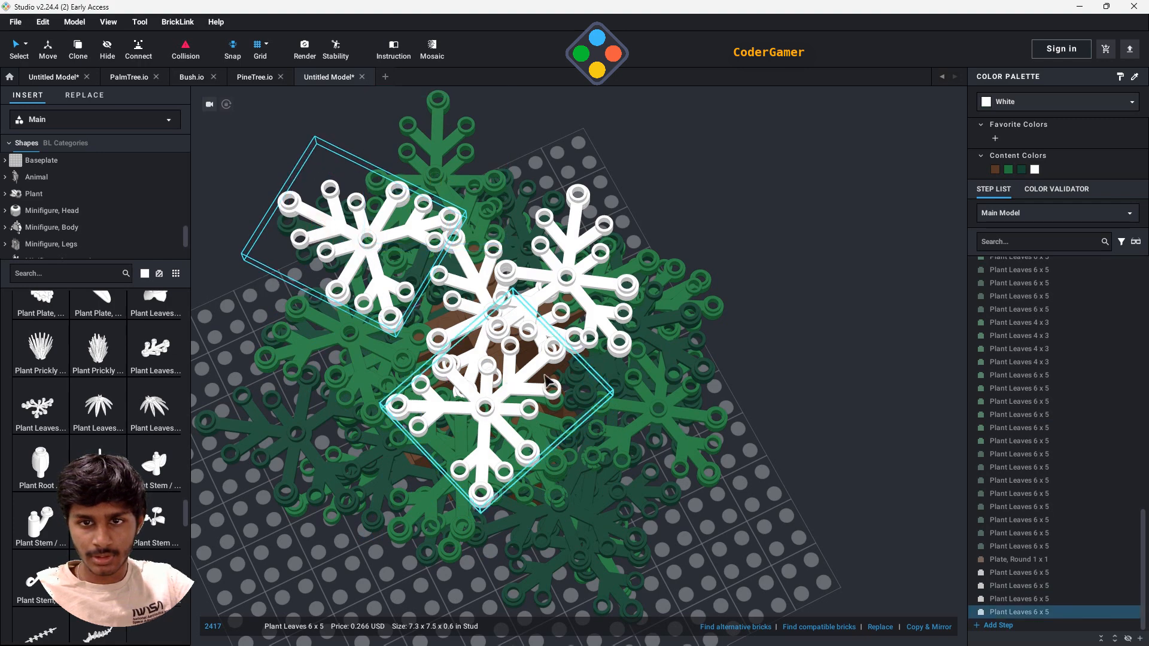
pyautogui.moveTo(484, 449); pyautogui.dragTo(503, 392, button='right')
pyautogui.moveTo(424, 310); pyautogui.dragTo(457, 272)
# - Rotate the highest white Plant Leaves 6 x 5 at the back of the crown away from its neighbors
pyautogui.moveTo(566, 459)
pyautogui.mouseDown(button='right')
pyautogui.moveTo(564, 489)
pyautogui.moveTo(562, 431)
pyautogui.moveTo(574, 448)
pyautogui.mouseUp(button='right')
pyautogui.moveTo(803, 255); pyautogui.dragTo(779, 300, button='right')
pyautogui.scroll(4, 781, 359)
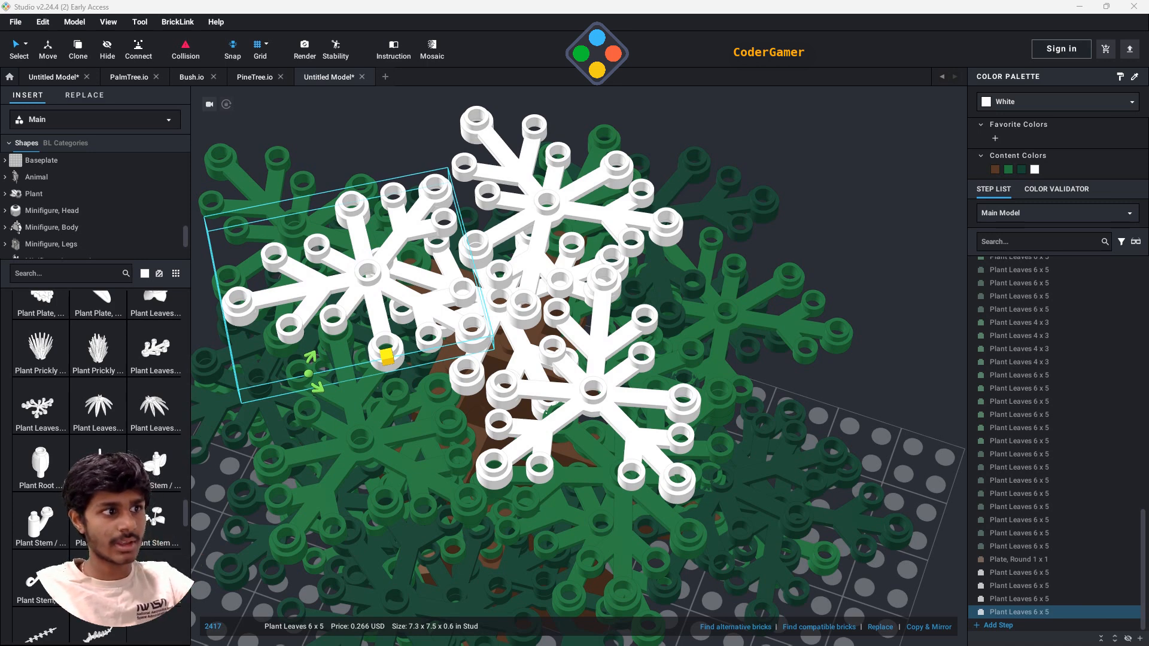
pyautogui.click(551, 223)
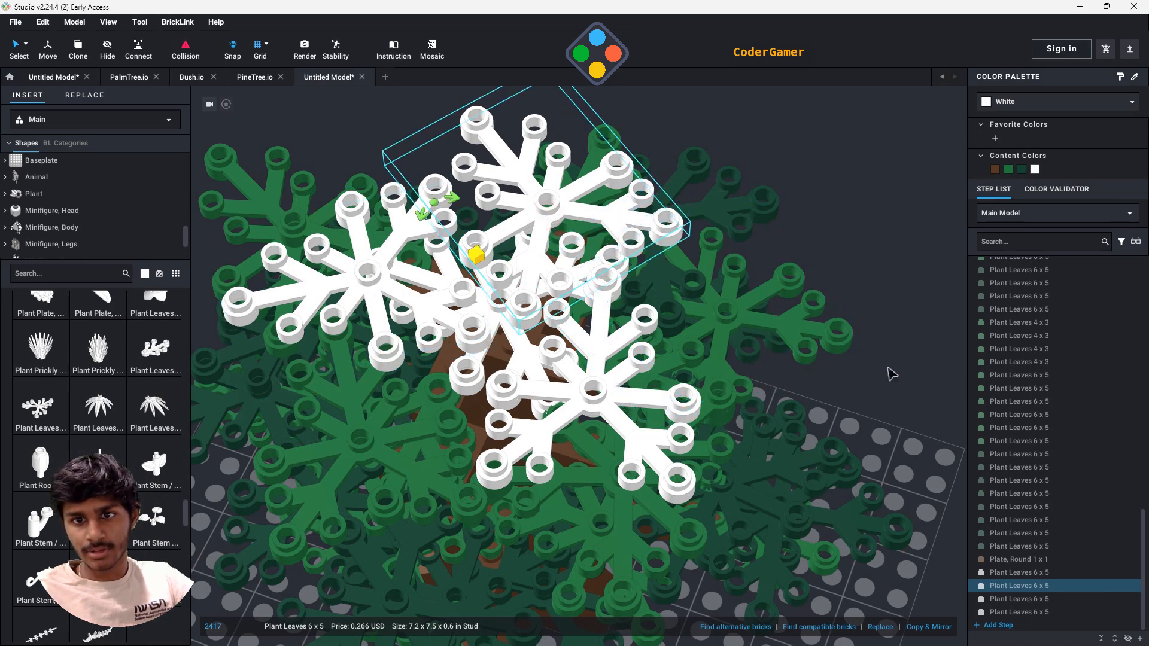
pyautogui.moveTo(453, 200); pyautogui.dragTo(341, 193)
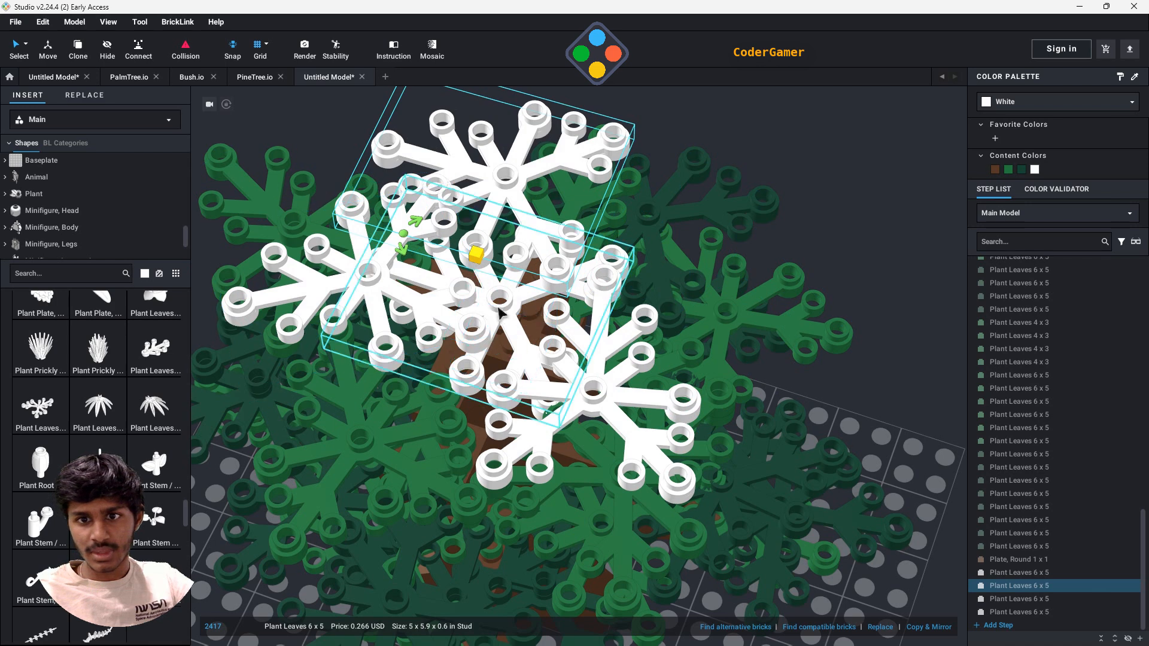
# - Find the 1x1 round bricks and place one Brick, Round 1 x 1 at the center of the tree's crown
pyautogui.click(79, 278)
pyautogui.write('1x1')
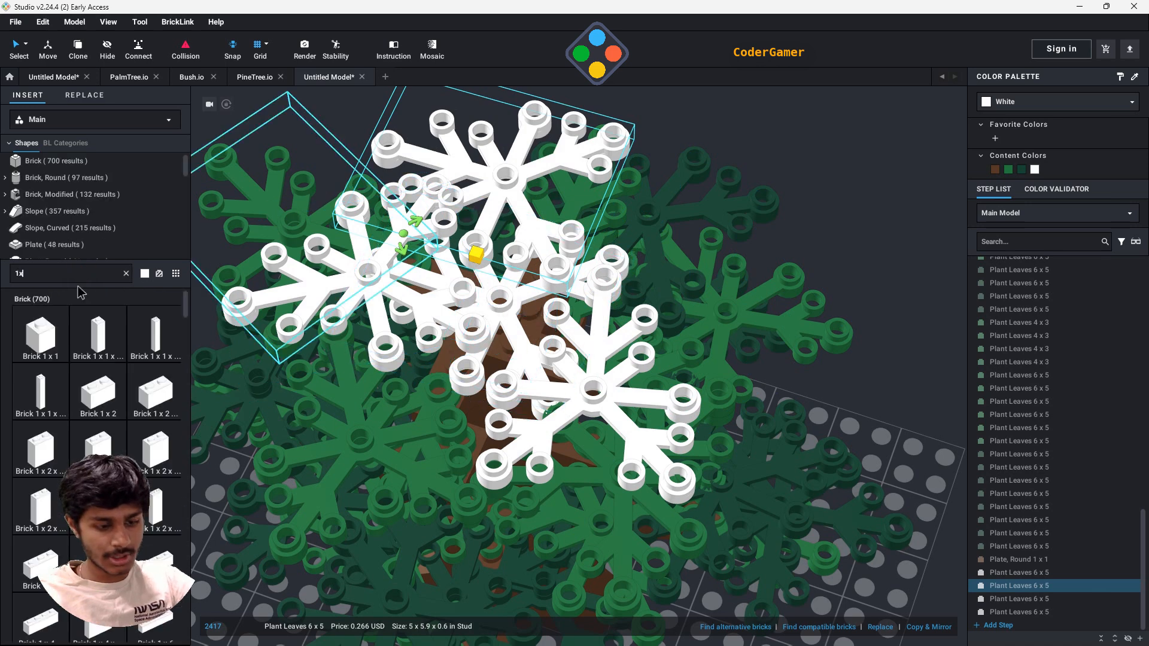
pyautogui.click(71, 178)
pyautogui.moveTo(53, 342); pyautogui.dragTo(514, 286)
pyautogui.click(505, 277)
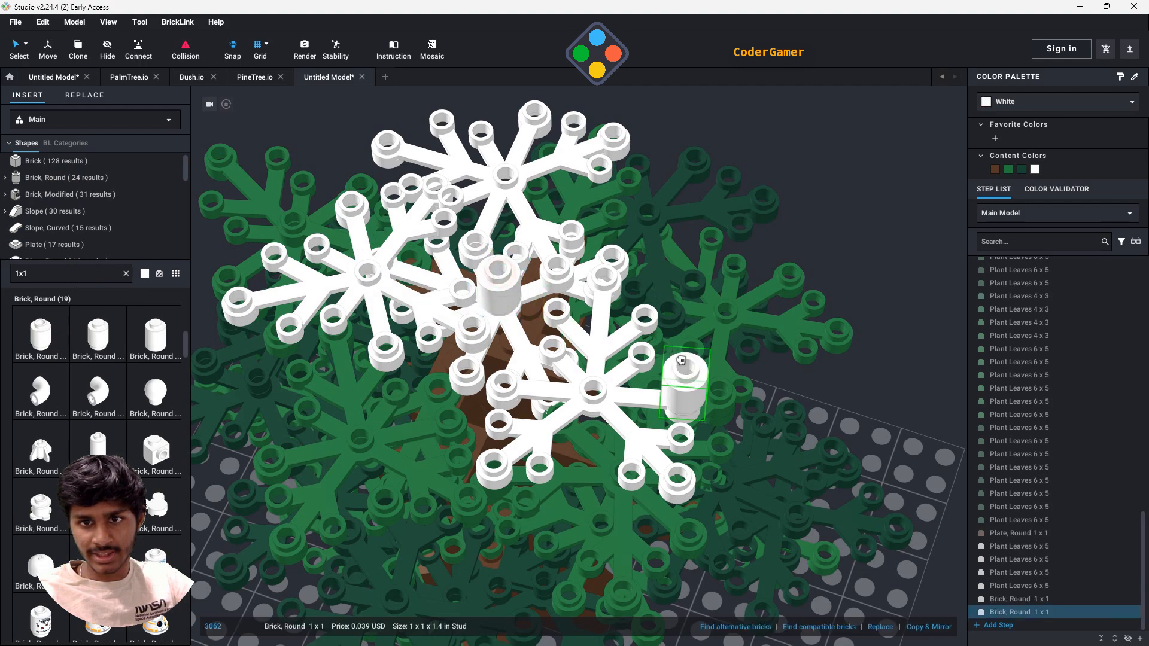
pyautogui.moveTo(833, 370); pyautogui.dragTo(840, 349, button='right')
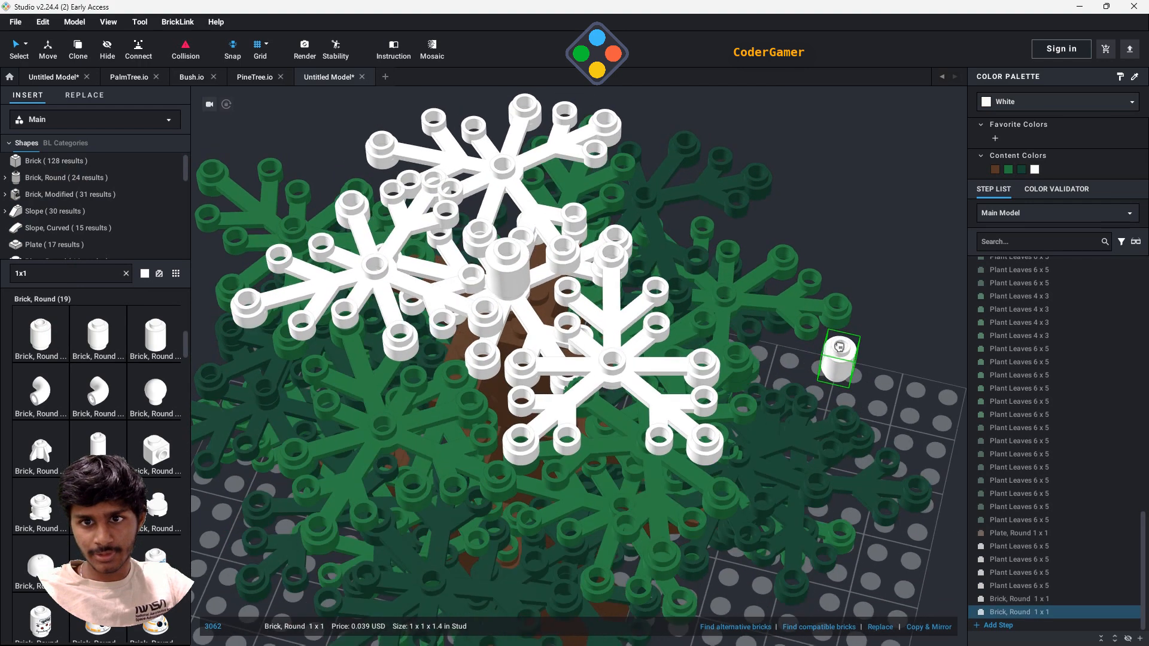
pyautogui.press('Escape')
# - Clear the 1x1 part search and list the parts of the Plant category
pyautogui.scroll(-10, 67, 236)
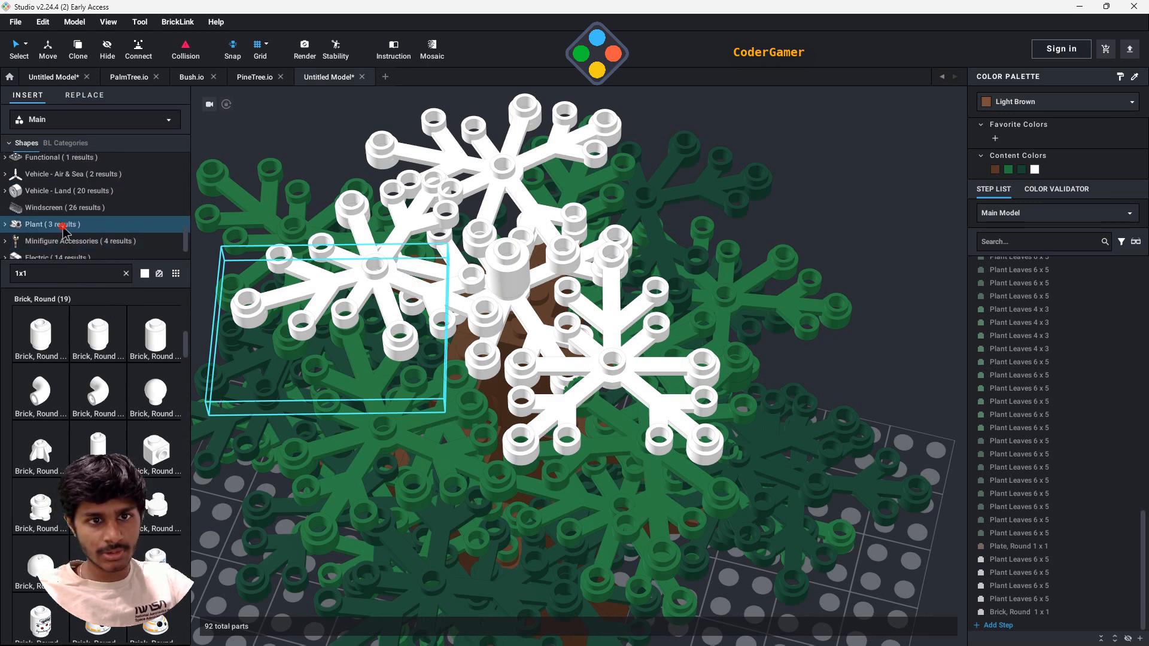
pyautogui.click(63, 226)
pyautogui.press('BackSpace')
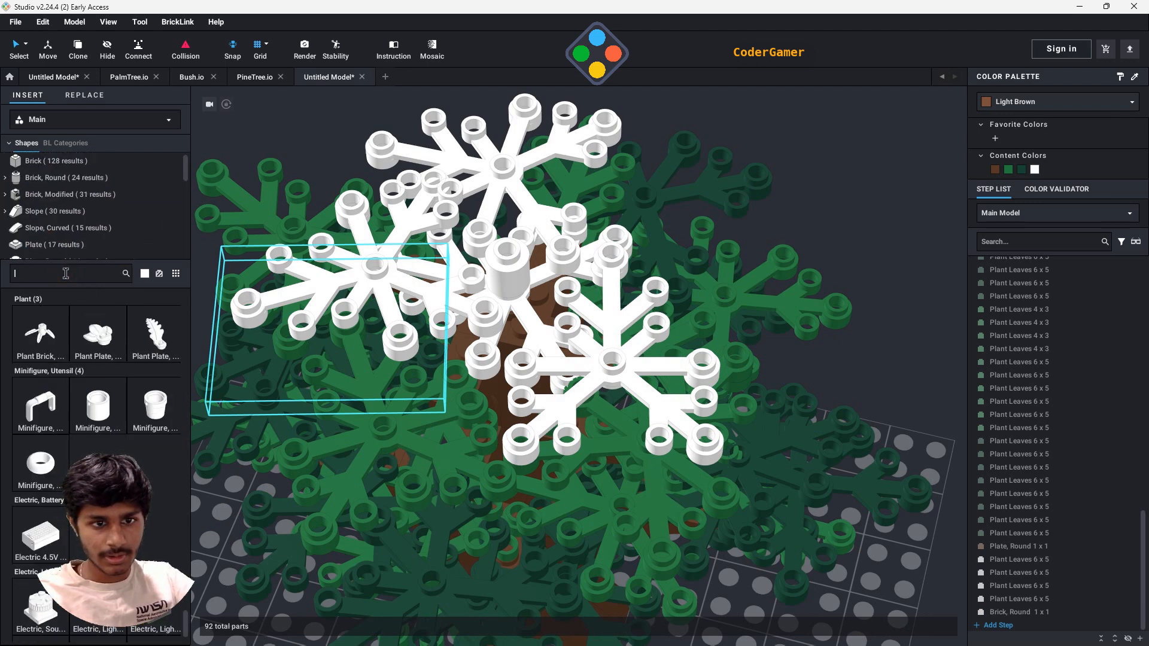
pyautogui.scroll(-5, 77, 224)
pyautogui.scroll(5, 66, 221)
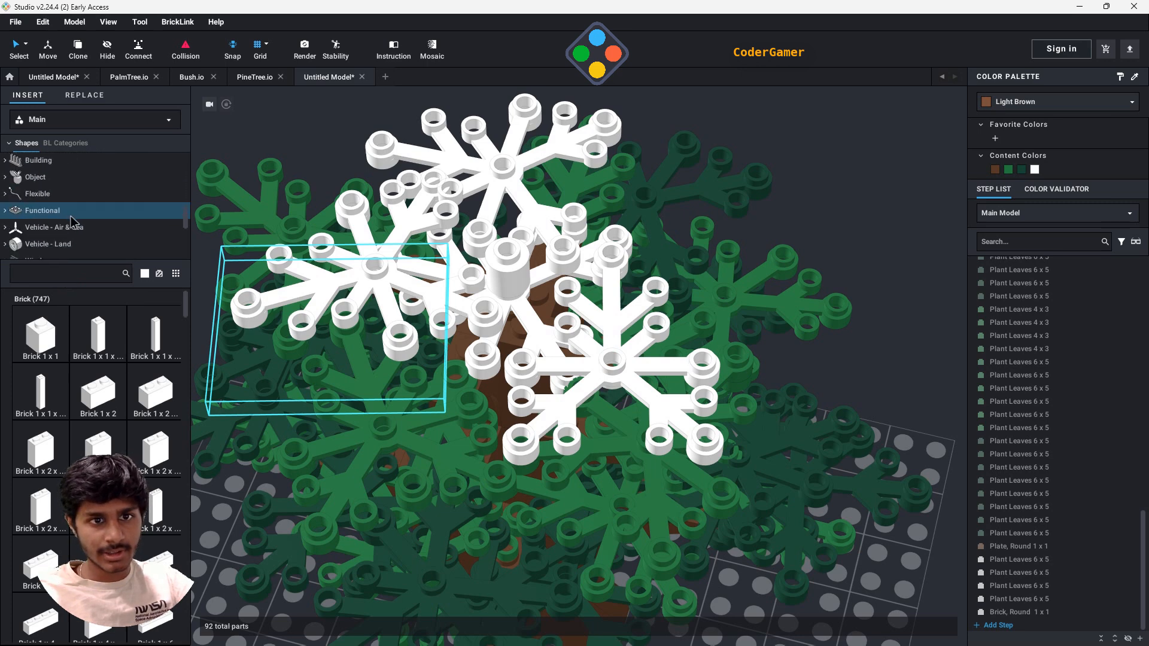
pyautogui.click(48, 198)
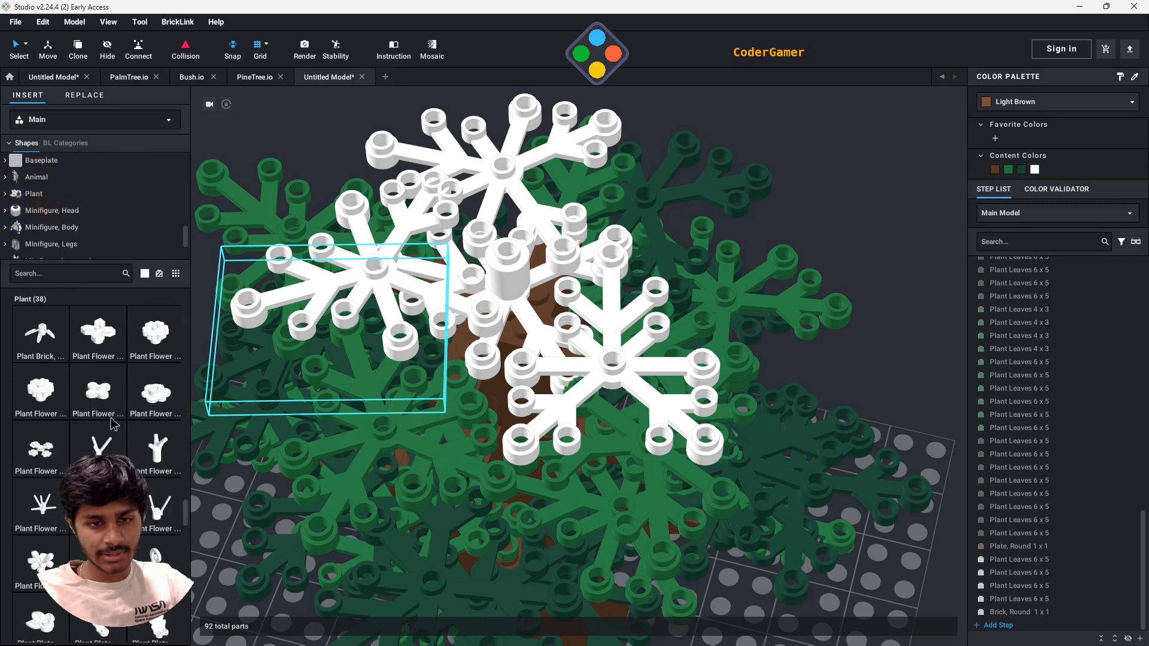
# - Place a white Plant Leaves 6 x 5 on top of the round brick at the crown's center
pyautogui.scroll(-10, 96, 422)
pyautogui.scroll(-3, 98, 422)
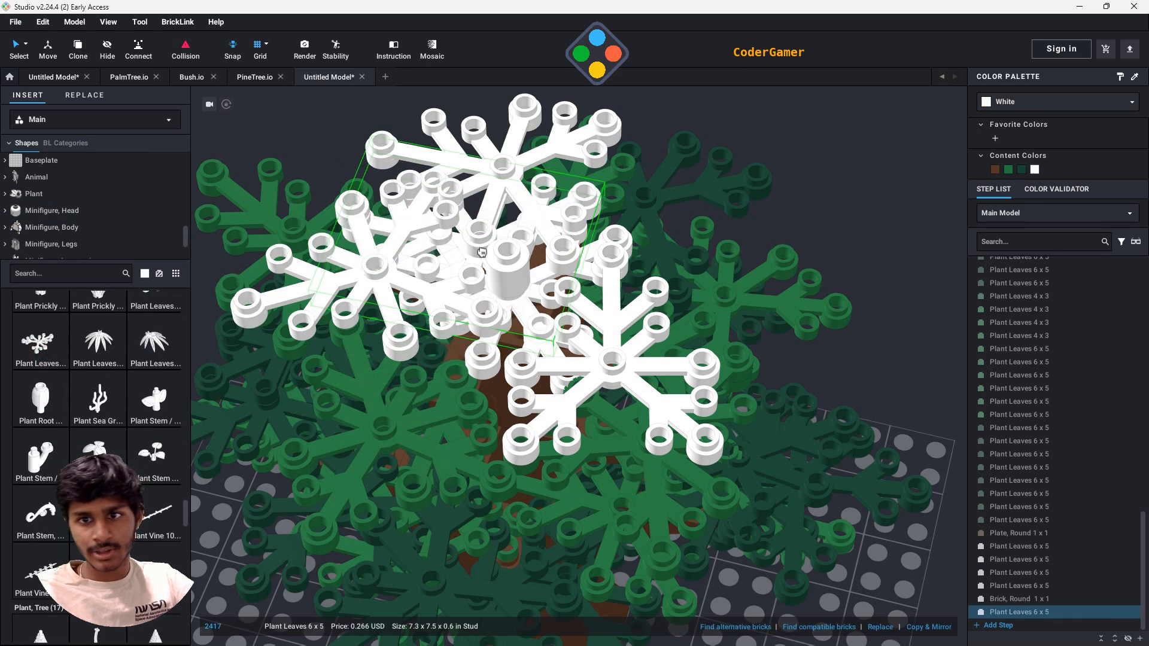
pyautogui.click(518, 259)
pyautogui.press('Right')
pyautogui.press('Right')
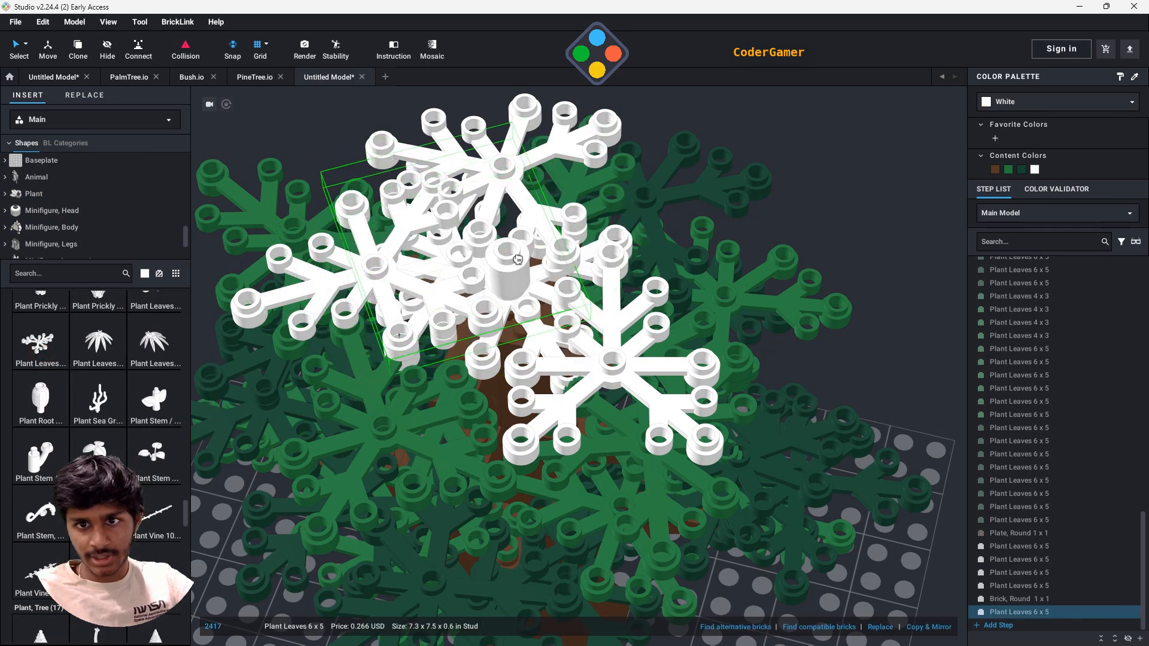
pyautogui.moveTo(477, 228); pyautogui.dragTo(506, 256)
pyautogui.moveTo(506, 256); pyautogui.dragTo(440, 280, button='right')
pyautogui.moveTo(440, 280); pyautogui.dragTo(482, 139)
pyautogui.scroll(-2, 482, 140)
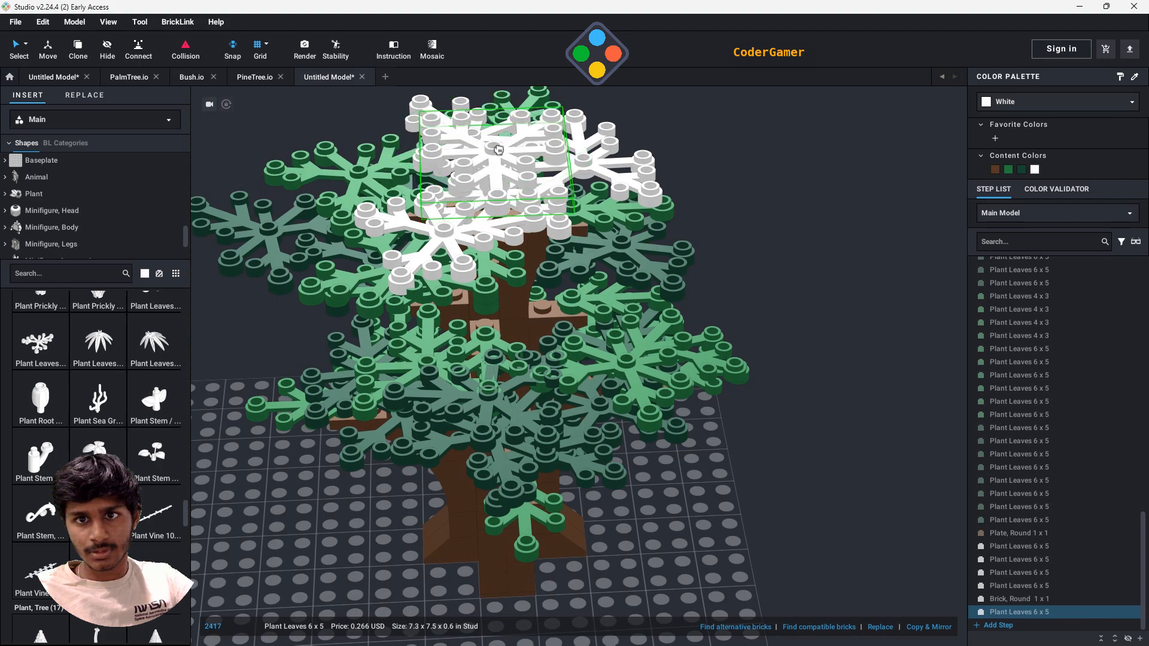
pyautogui.click(494, 150)
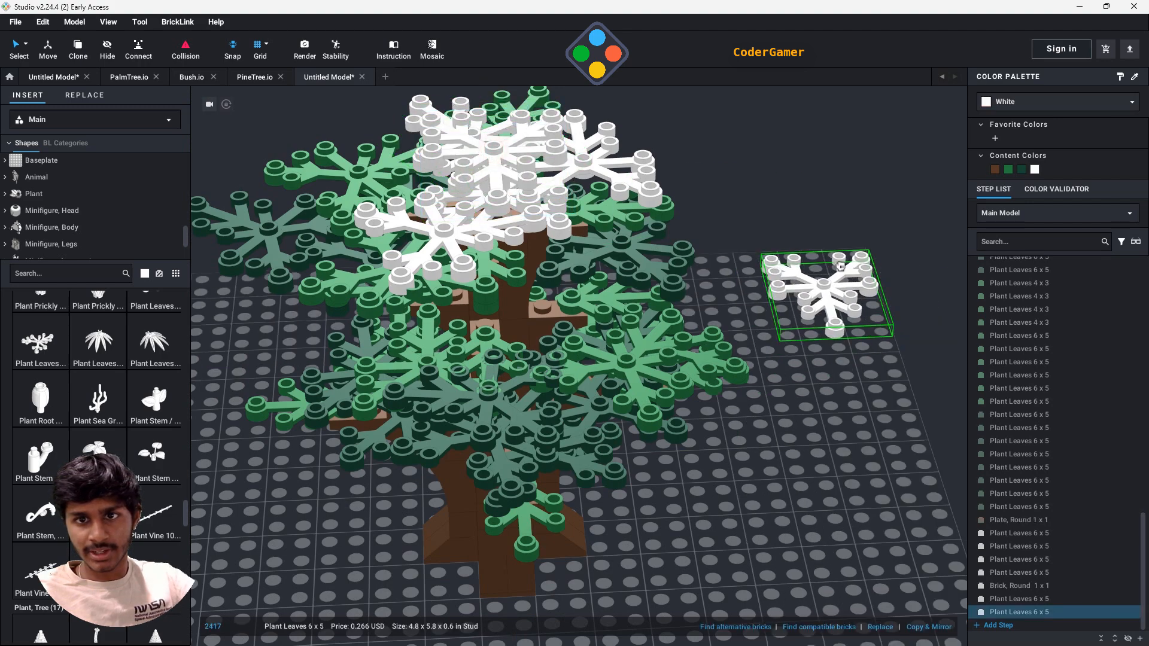
pyautogui.press('Escape')
# - Rotate the topmost Plant Leaves 6 x 5 about the round brick so it sits across the lower crown leaves
pyautogui.moveTo(828, 281); pyautogui.dragTo(868, 302, button='right')
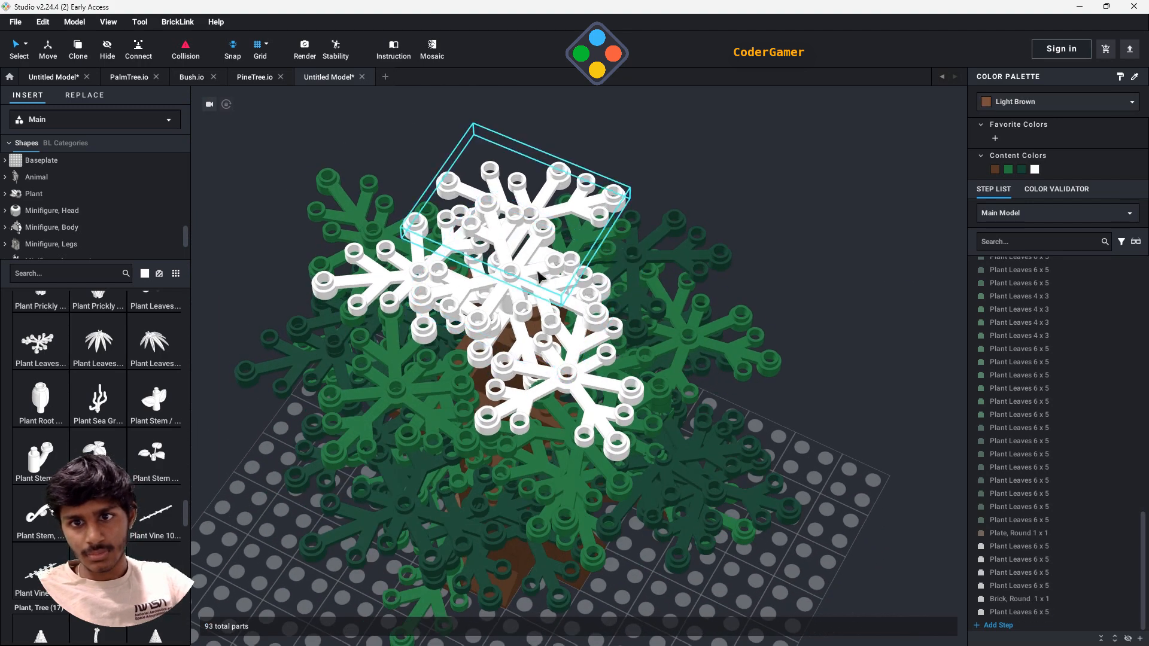
pyautogui.click(512, 275)
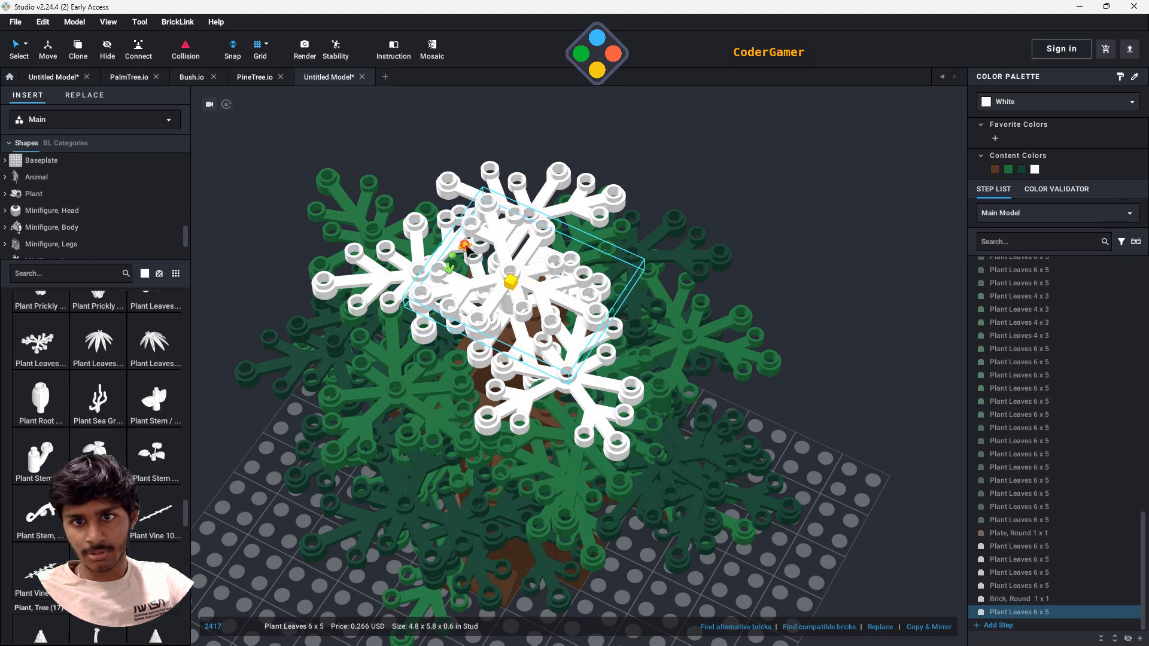
pyautogui.moveTo(467, 248); pyautogui.dragTo(510, 256)
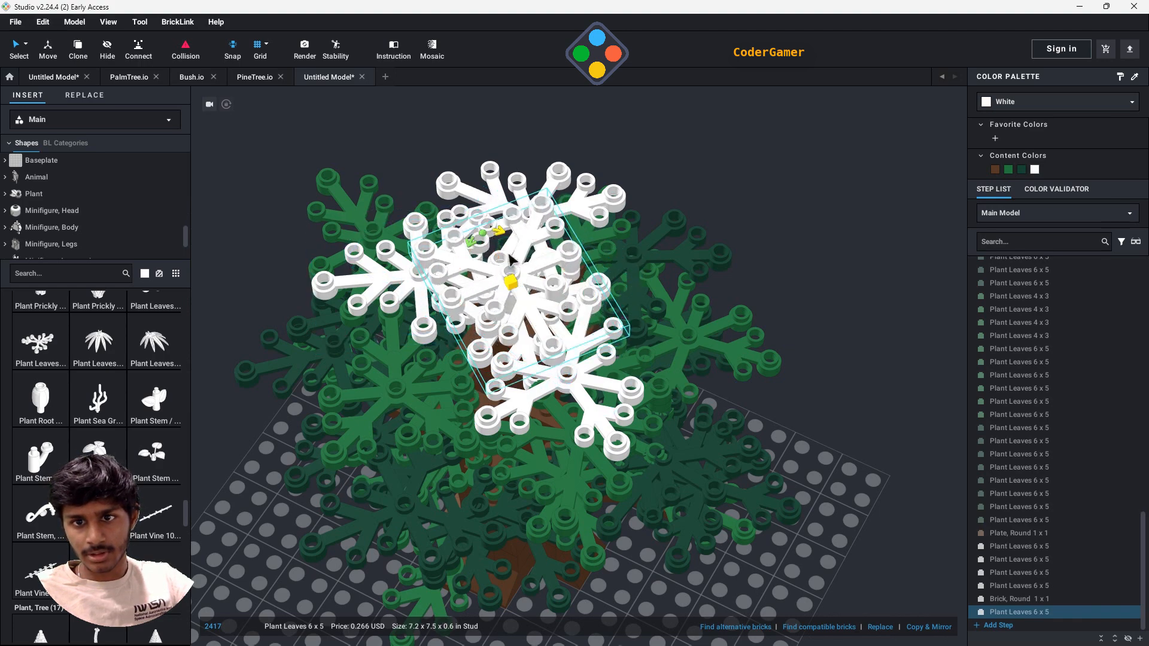
pyautogui.click(898, 327)
# - Recolor the four white Plant Leaves 6 x 5 around the crown to Green
pyautogui.moveTo(838, 351); pyautogui.dragTo(786, 325, button='right')
pyautogui.scroll(-4, 819, 305)
pyautogui.click(1035, 560)
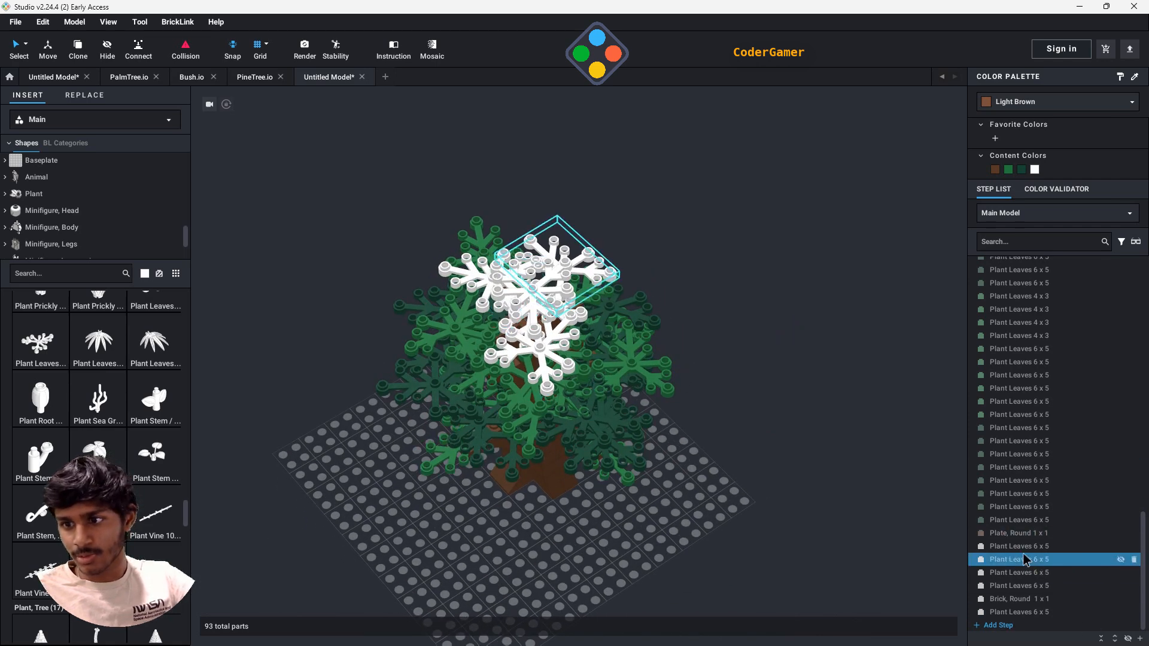
pyautogui.click(1024, 546)
pyautogui.click(1029, 586)
pyautogui.keyDown('shift'); pyautogui.click(1031, 589); pyautogui.keyUp('shift')
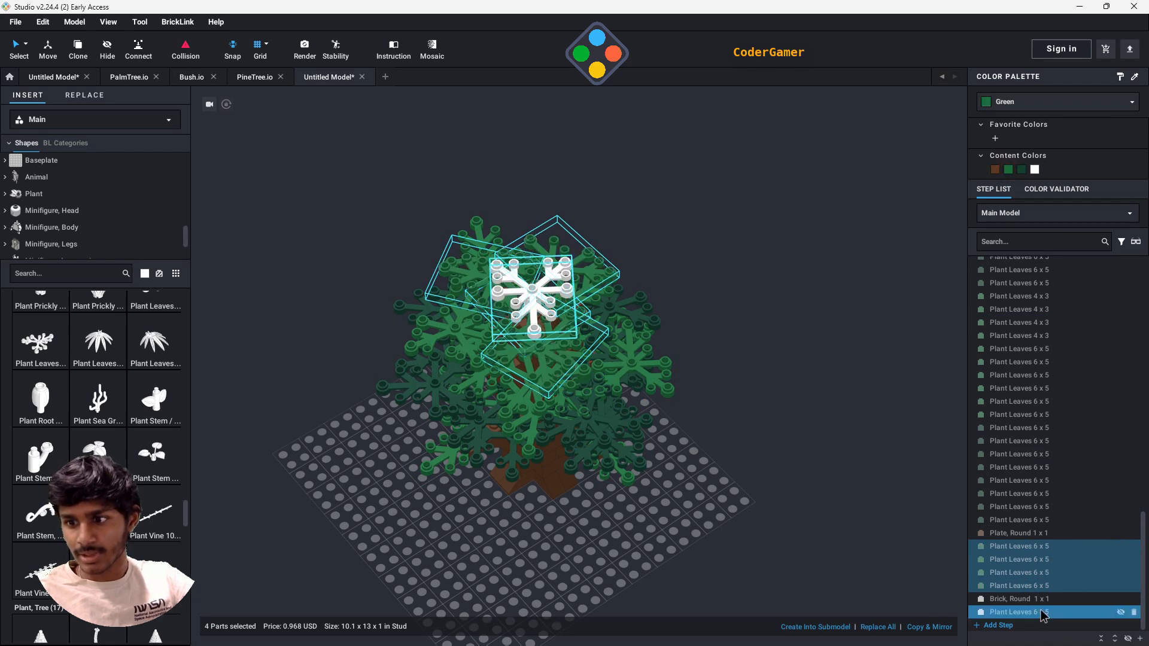
# - Recolor the rear crown leaf and the topmost leaf dark green, and the round 1 x 1 brick brown
pyautogui.click(1027, 560)
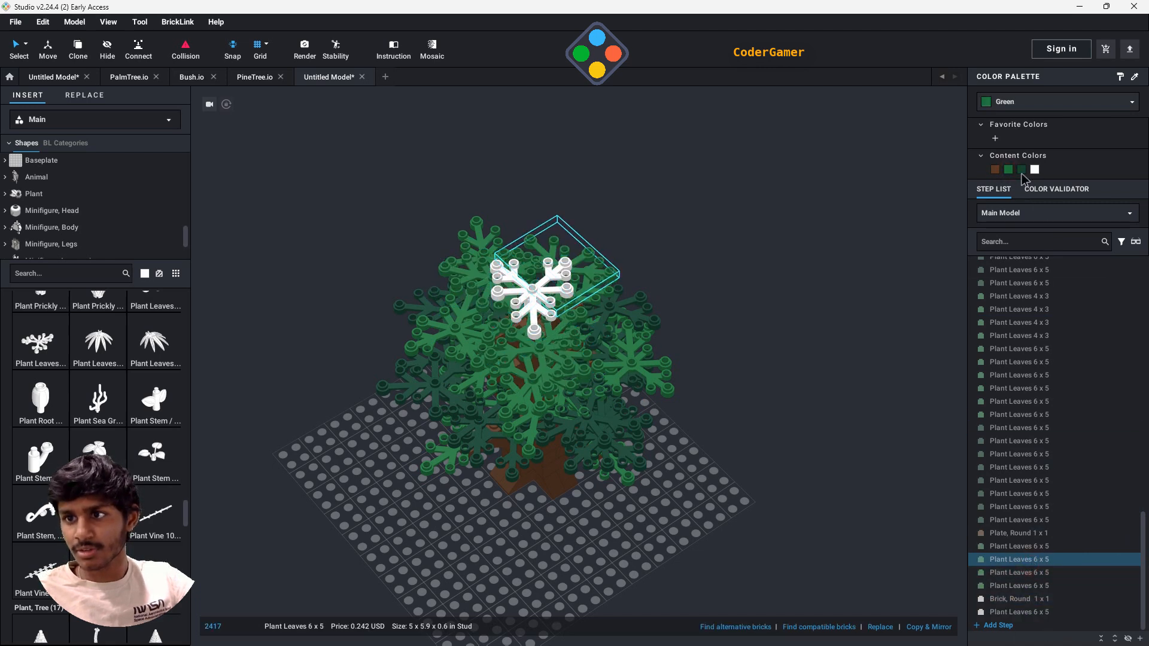
pyautogui.click(1038, 612)
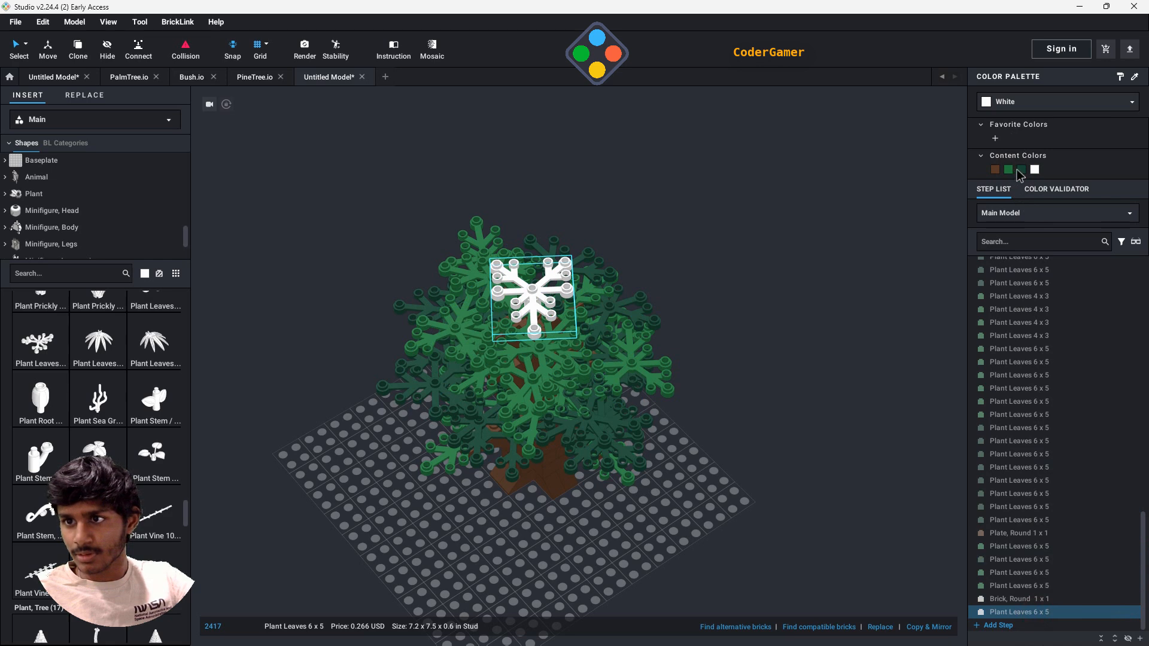
pyautogui.click(1038, 599)
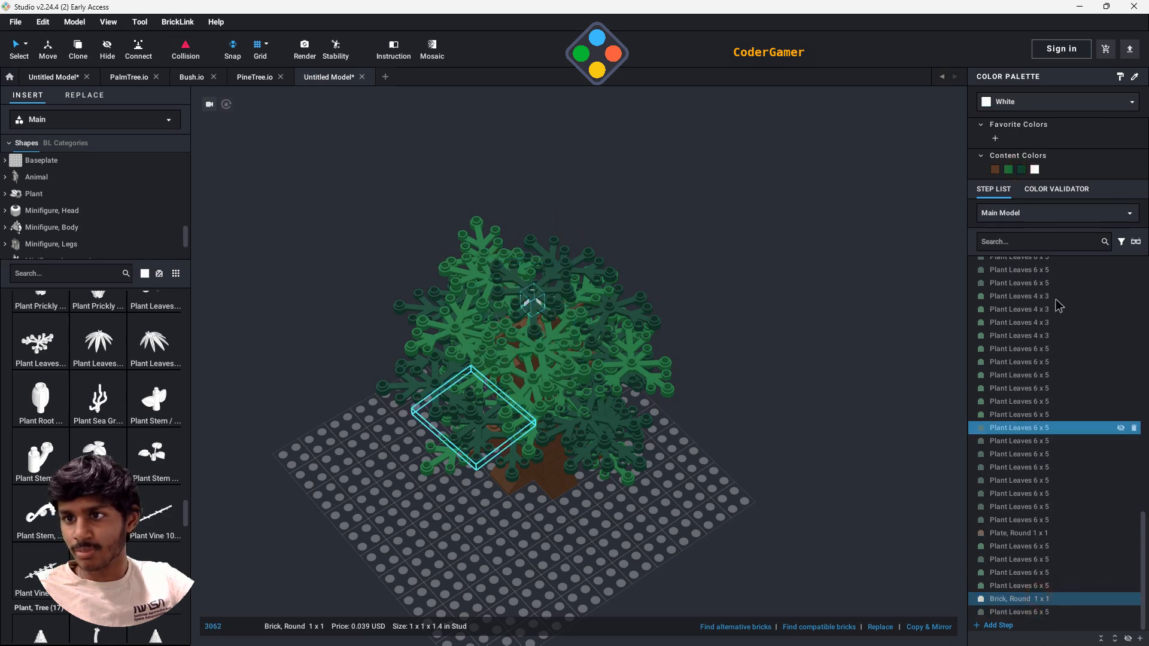
pyautogui.click(767, 462)
pyautogui.moveTo(768, 461); pyautogui.dragTo(726, 478, button='right')
pyautogui.scroll(-3, 760, 456)
pyautogui.scroll(5, 692, 542)
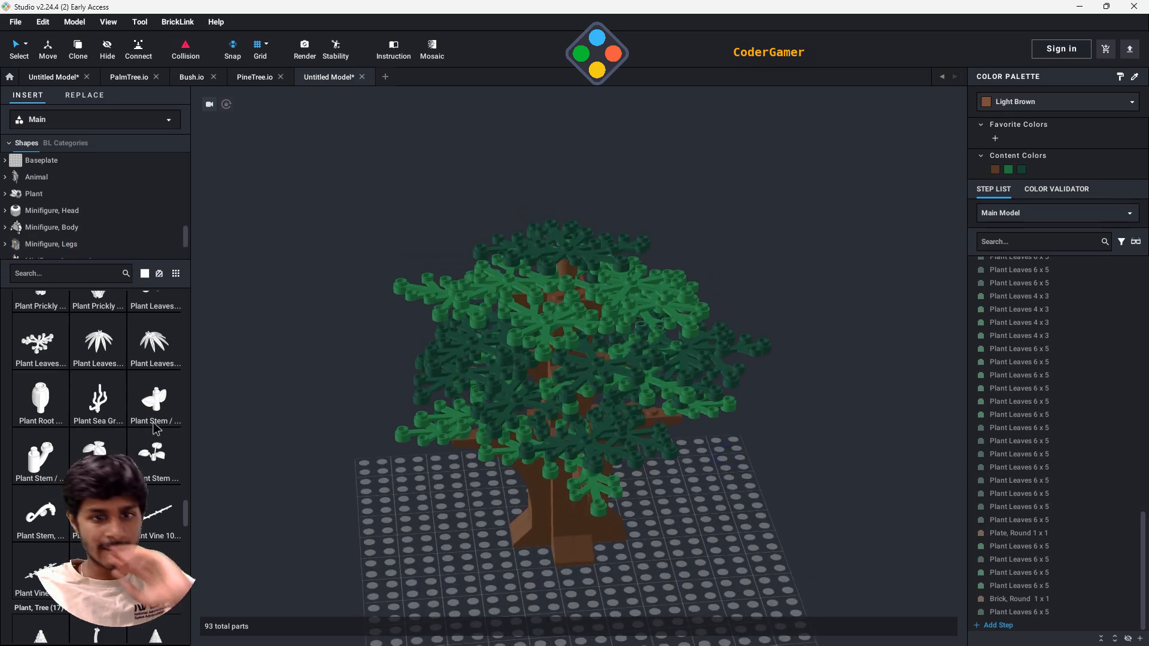
# - Try adding a Plant Sea Grass / Seaweed piece to the tree and delete it
pyautogui.moveTo(98, 422); pyautogui.dragTo(520, 426)
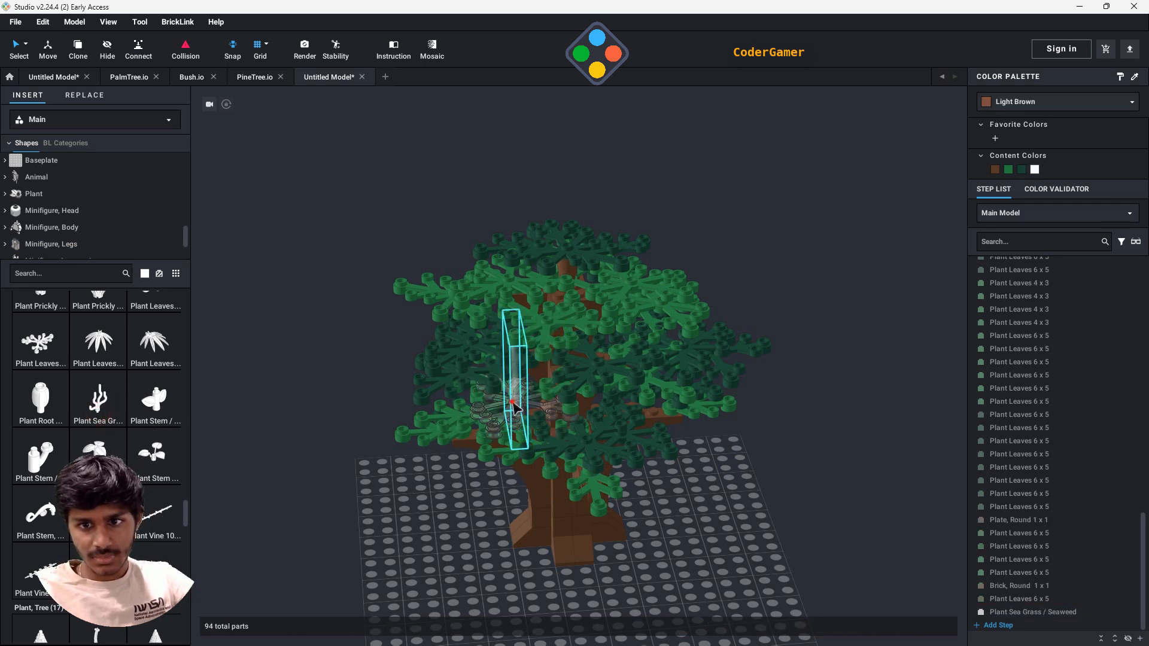
pyautogui.press('Delete')
pyautogui.scroll(-3, 647, 541)
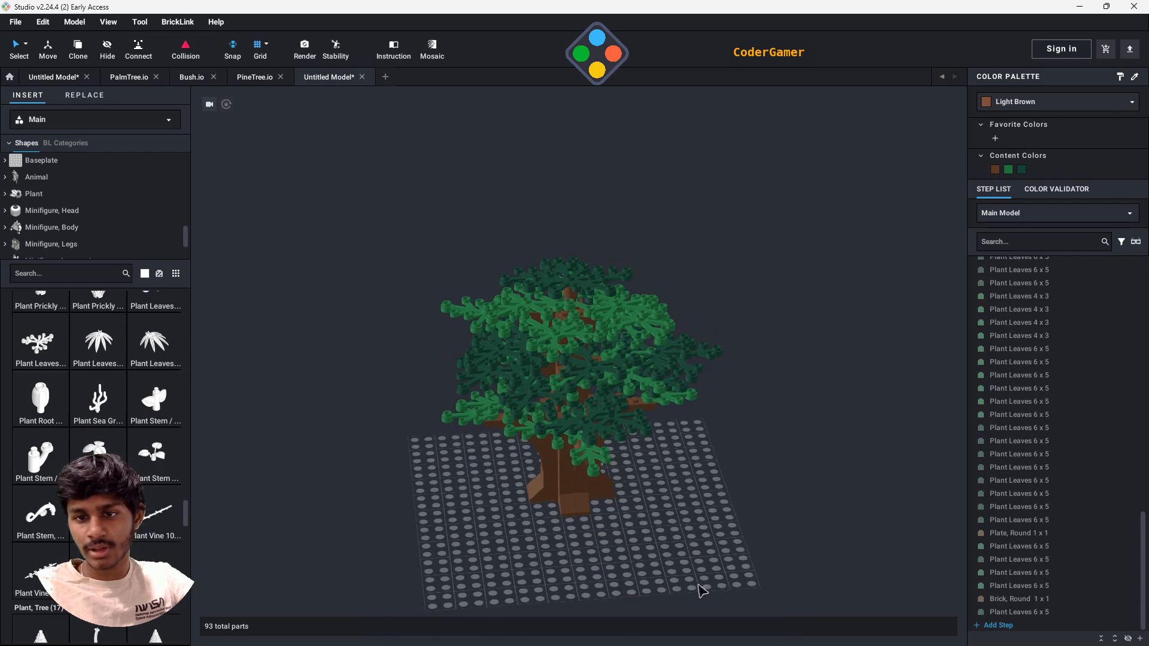
# - Save the finished tree in the LegoStudioWork folder under the file name OakTree
pyautogui.moveTo(730, 577); pyautogui.dragTo(568, 554, button='right')
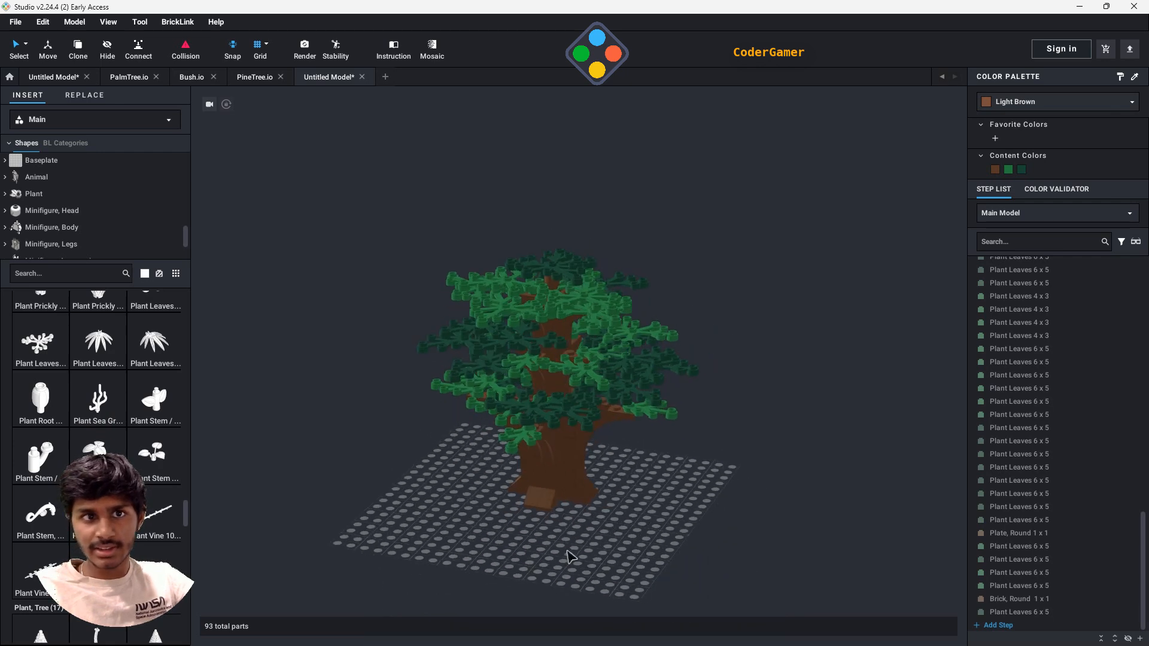
pyautogui.click(16, 22)
pyautogui.click(31, 84)
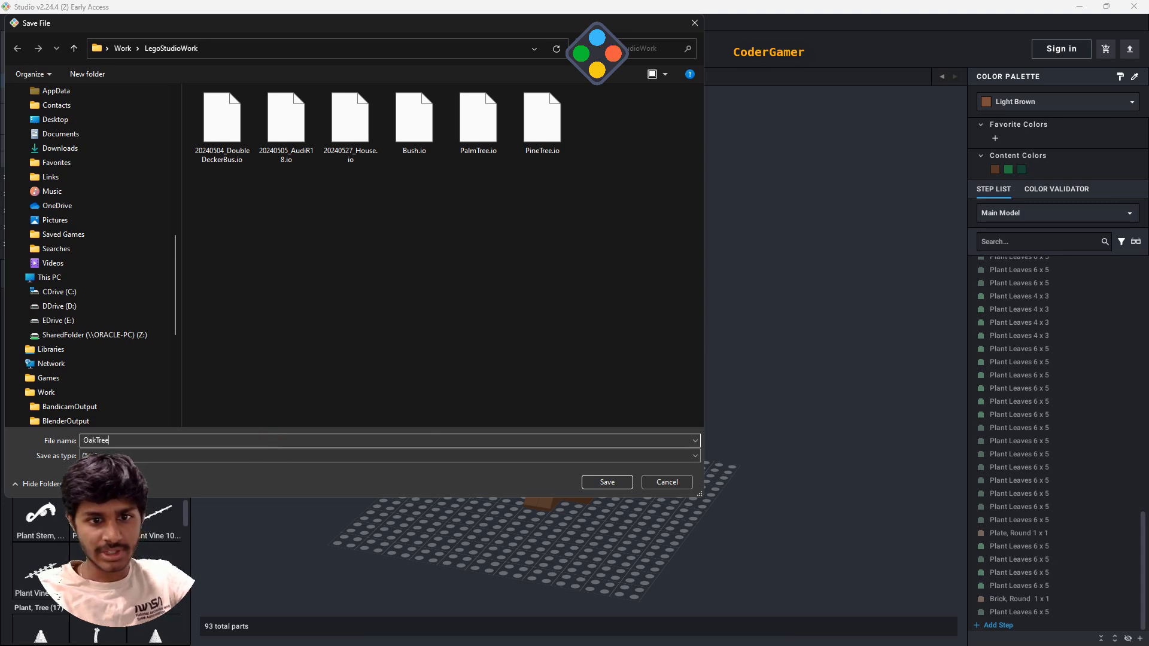
pyautogui.press('Return')
# - Group all parts of the tree into a submodel named OakTree
pyautogui.scroll(2, 1054, 288)
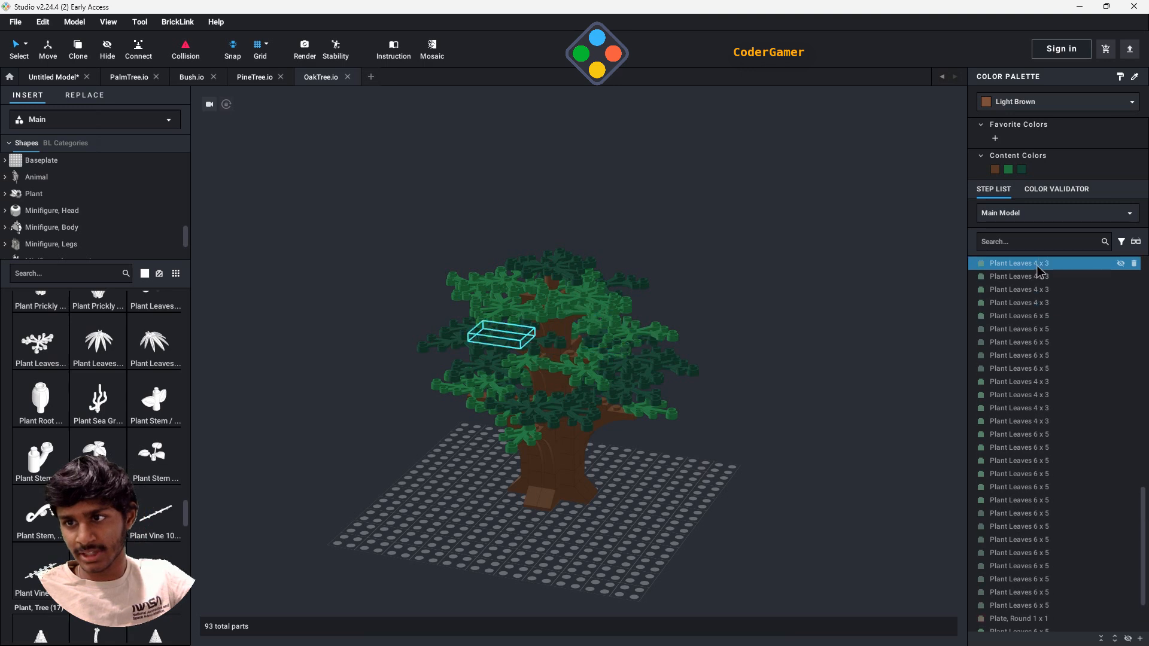
pyautogui.scroll(15, 1145, 473)
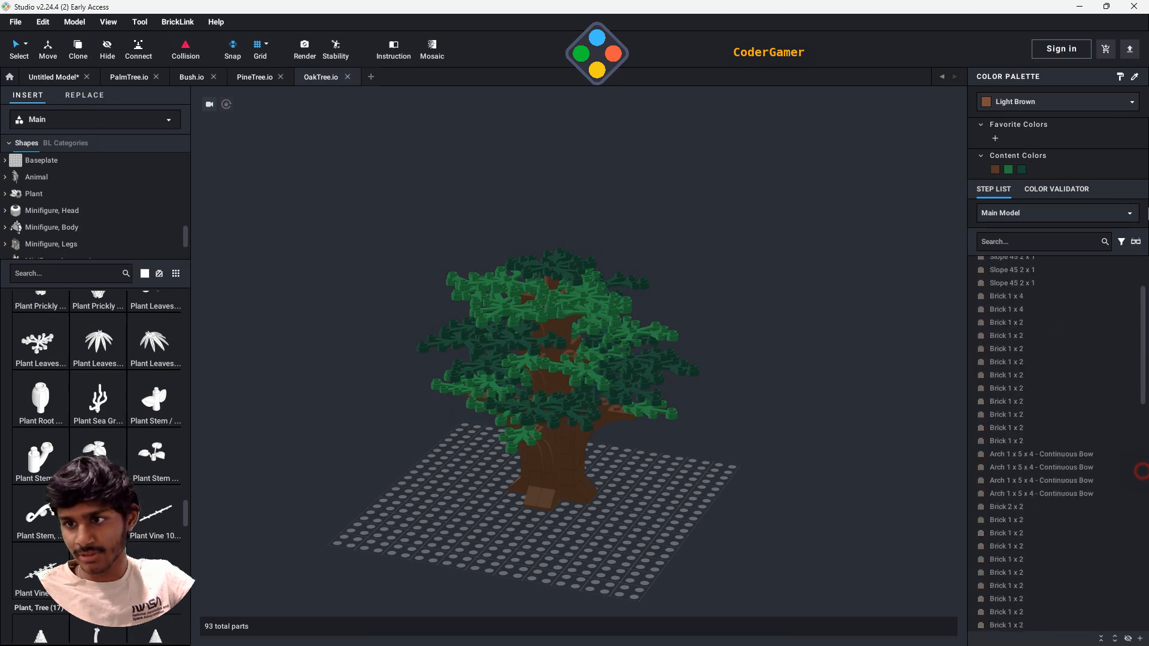
pyautogui.click(1031, 278)
pyautogui.scroll(-3, 1146, 380)
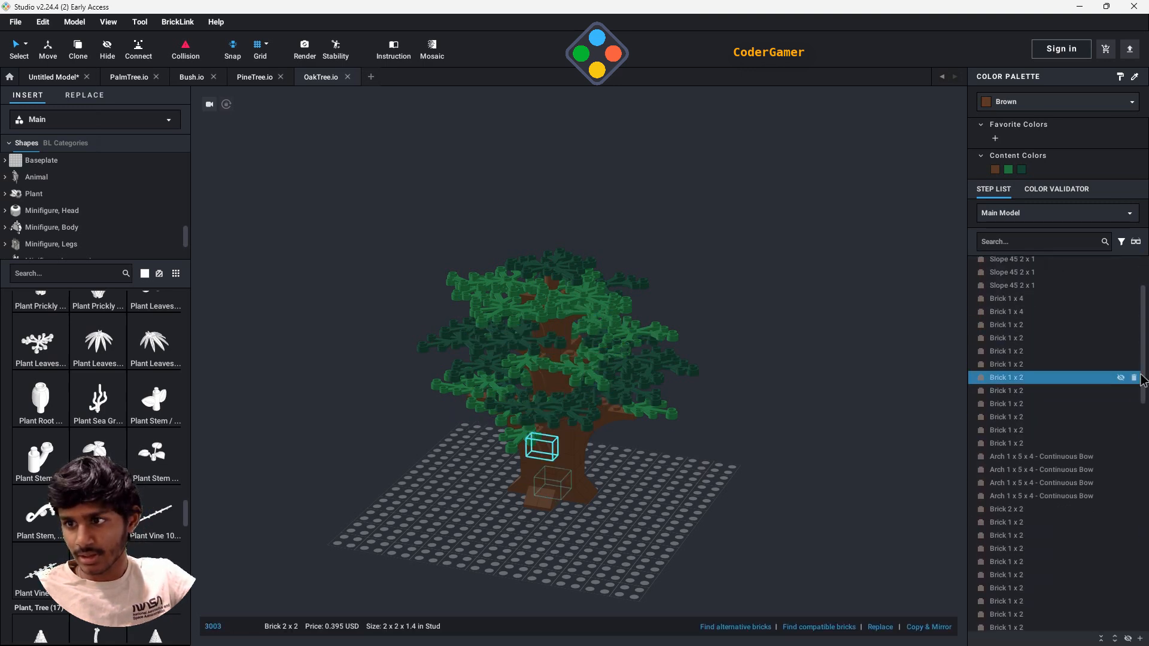
pyautogui.moveTo(1144, 380); pyautogui.dragTo(1145, 606)
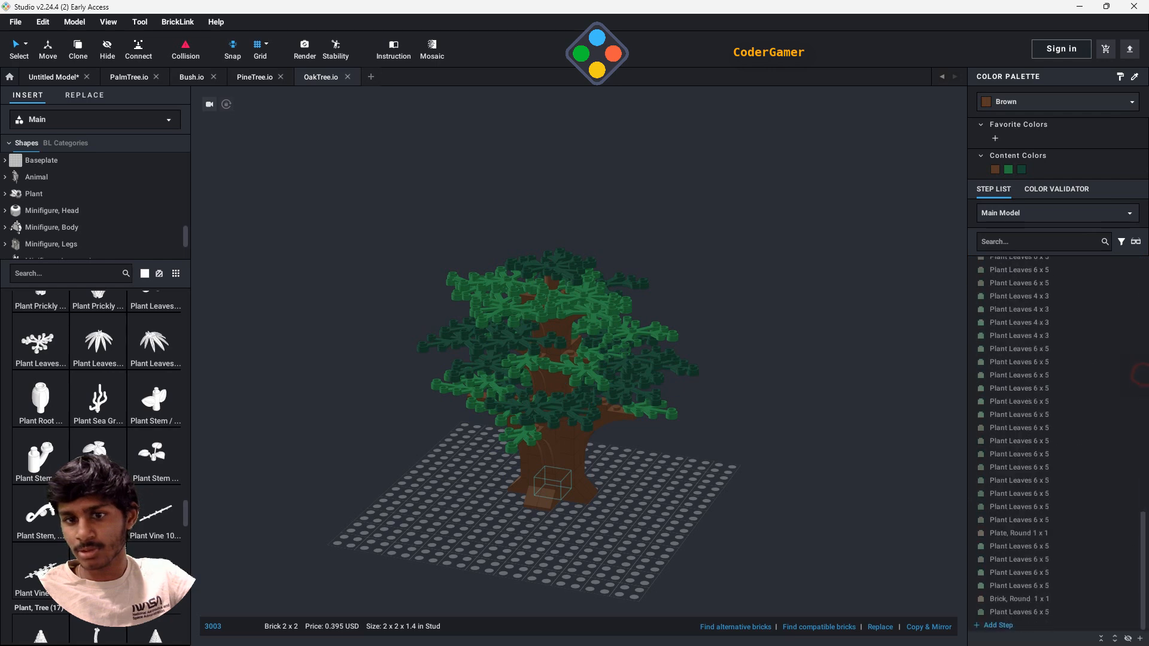
pyautogui.keyDown('shift'); pyautogui.click(1016, 612); pyautogui.keyUp('shift')
pyautogui.rightClick(529, 401)
pyautogui.moveTo(568, 559)
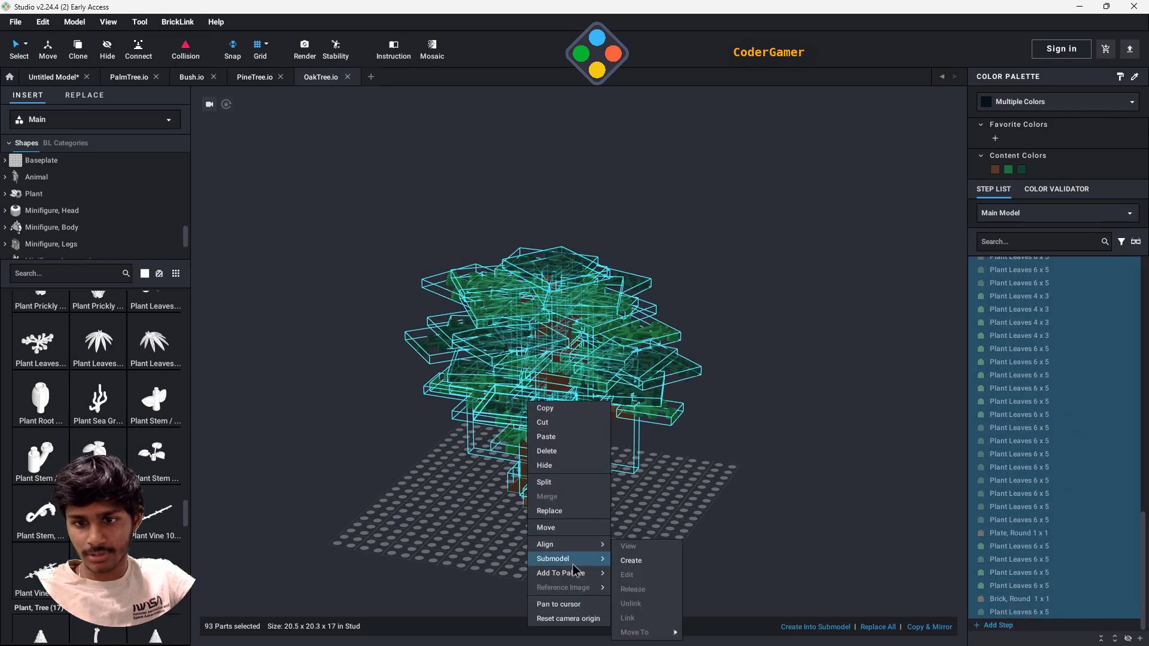
pyautogui.click(633, 561)
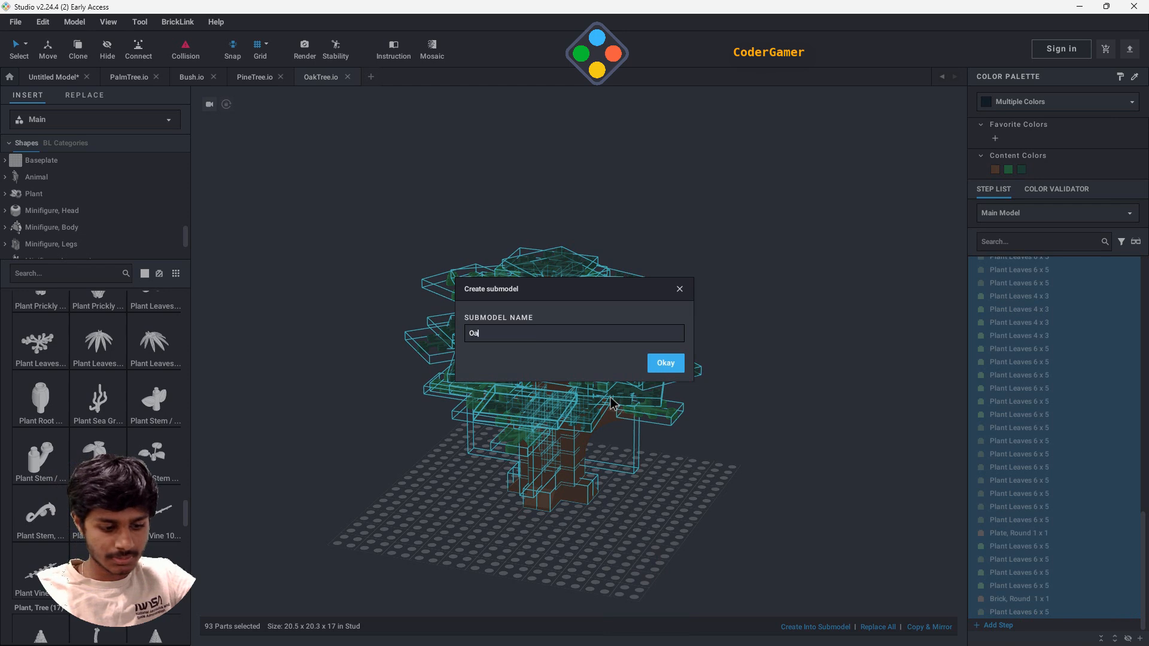
pyautogui.write('OakTree')
pyautogui.press('Return')
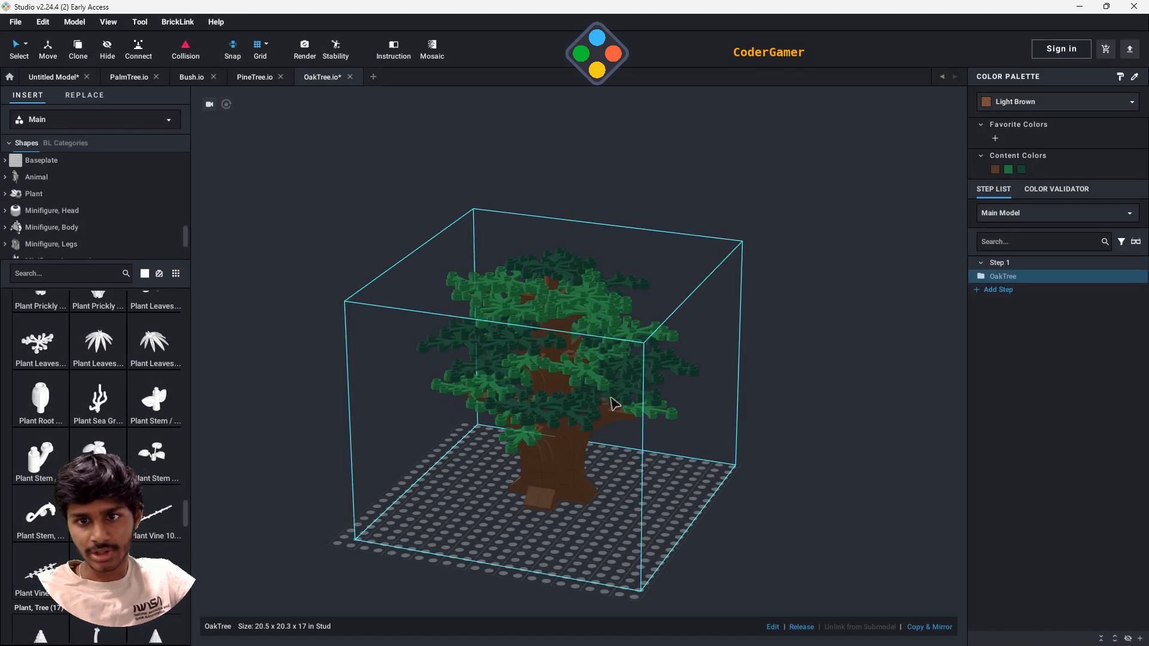
pyautogui.click(942, 306)
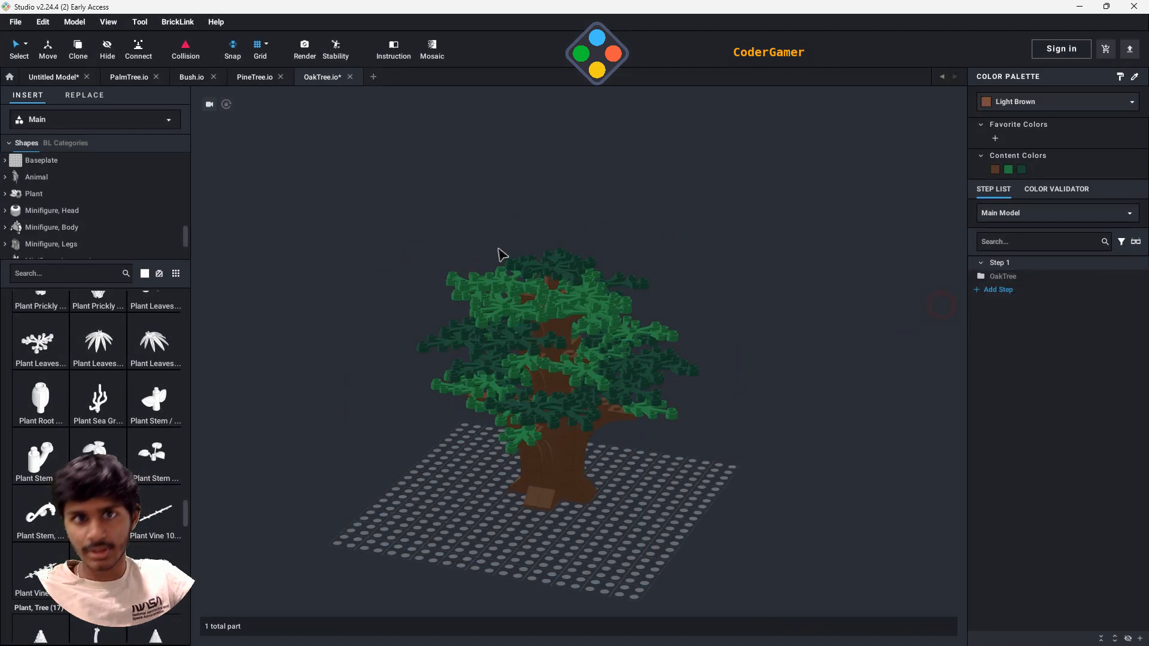
# - Look over the finished PalmTree, Bush, PineTree and OakTree models from different angles
pyautogui.click(127, 77)
pyautogui.moveTo(753, 507); pyautogui.dragTo(730, 449, button='middle')
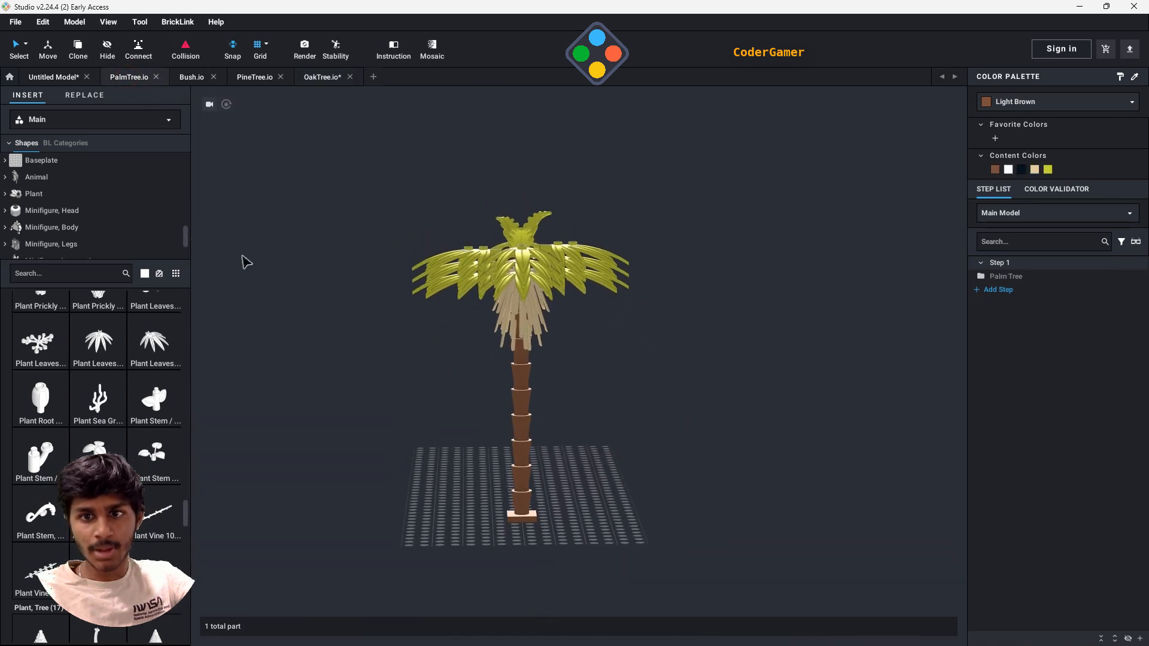
pyautogui.click(183, 78)
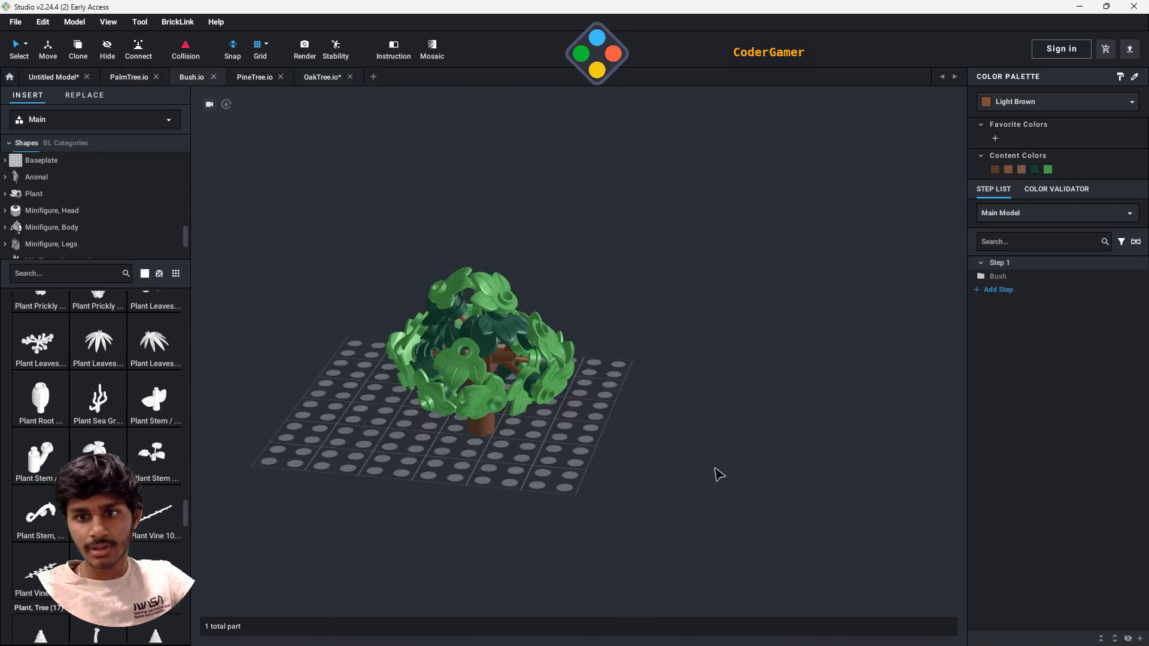
pyautogui.click(255, 78)
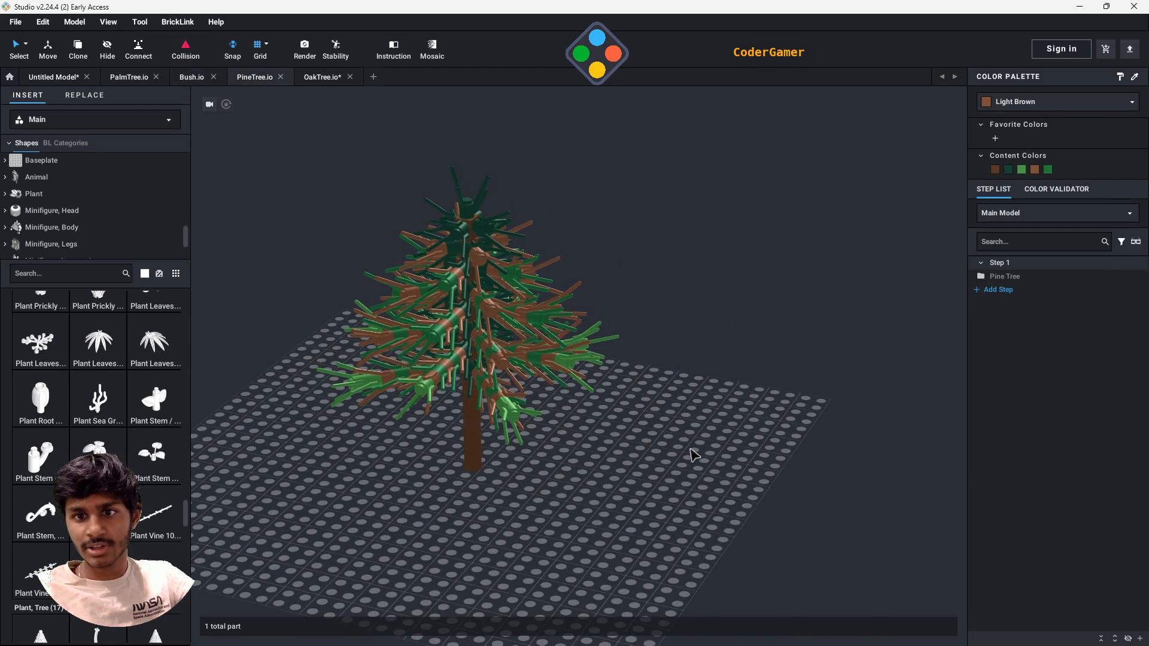
pyautogui.click(321, 78)
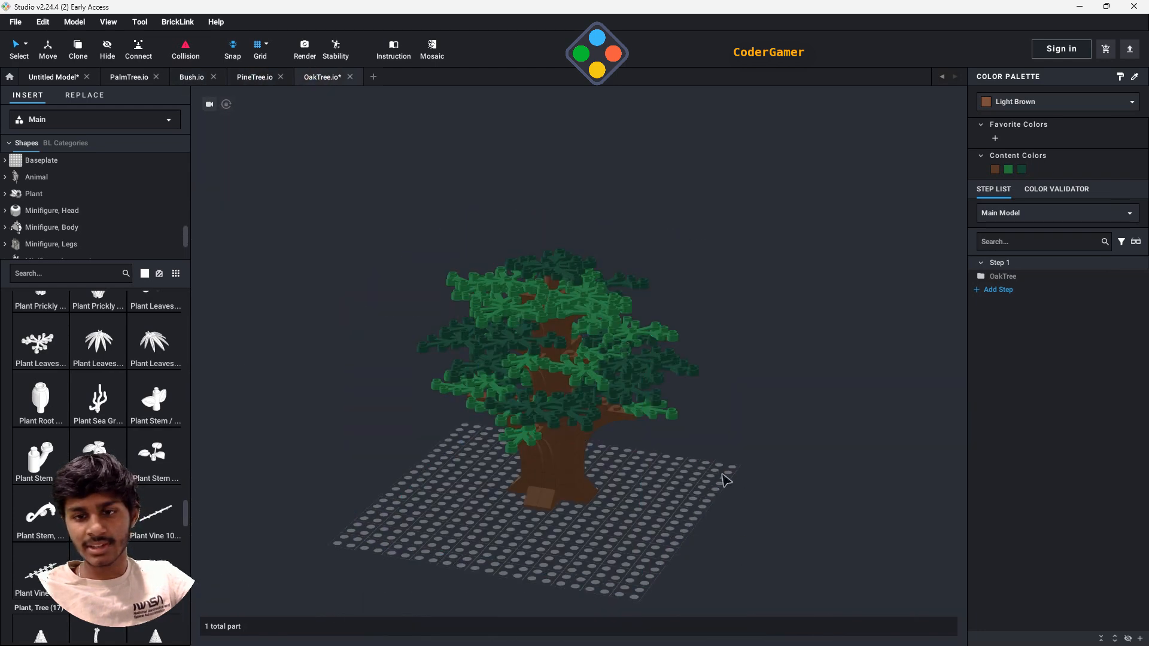
pyautogui.moveTo(711, 492); pyautogui.dragTo(697, 499, button='middle')
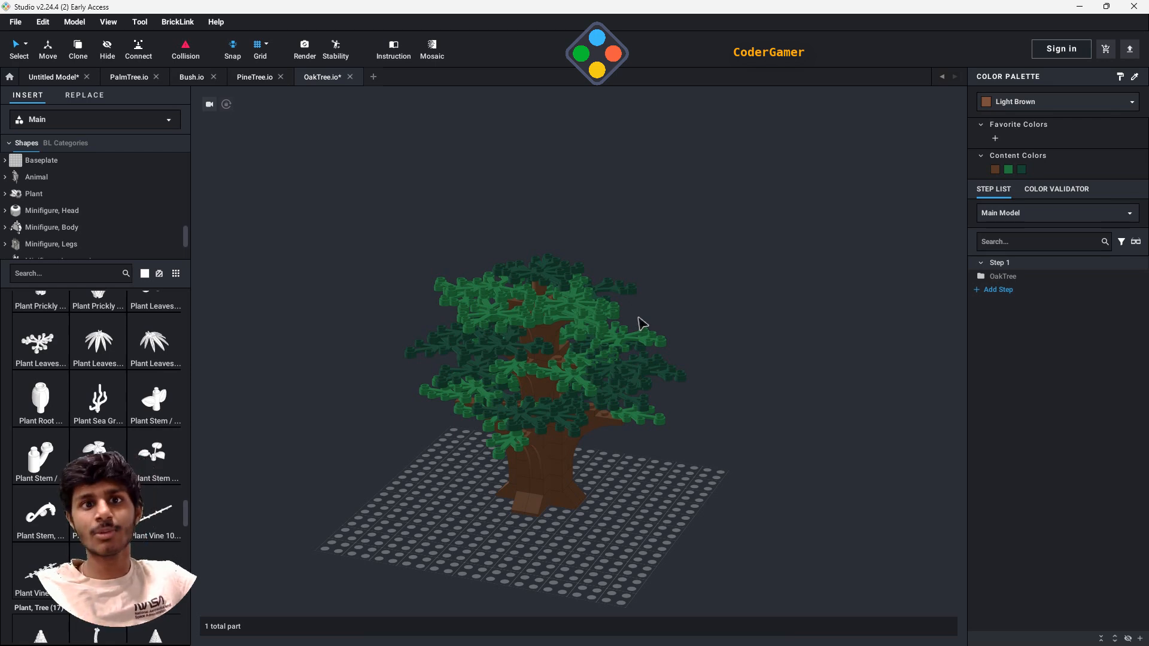
pyautogui.click(269, 81)
pyautogui.click(187, 77)
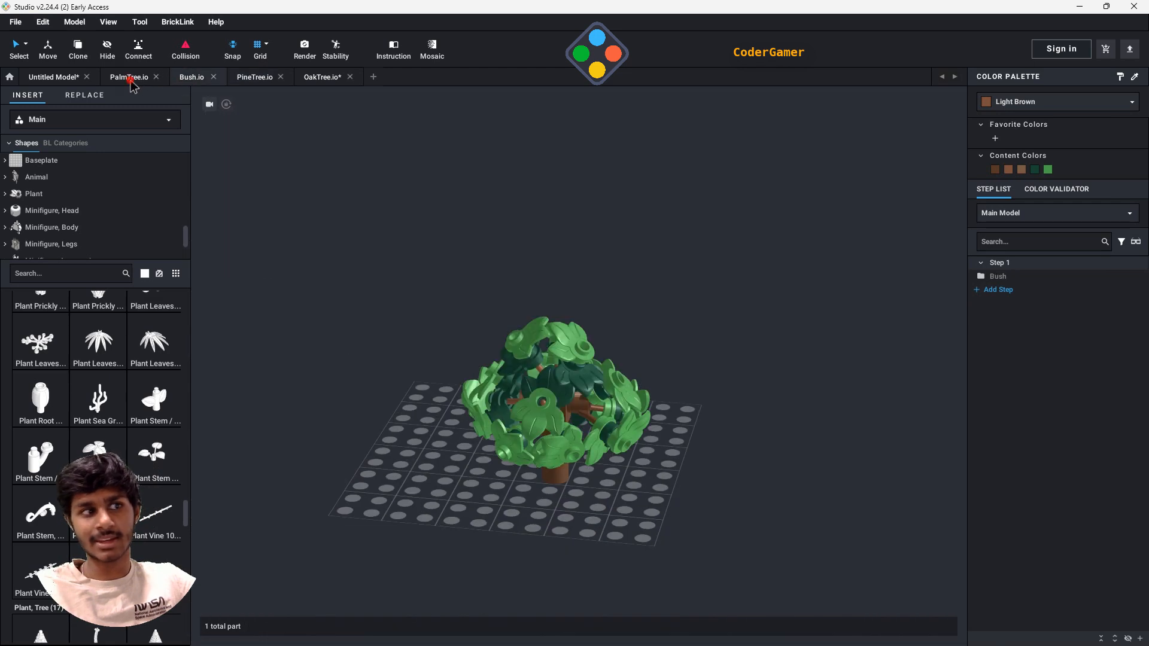
pyautogui.click(129, 77)
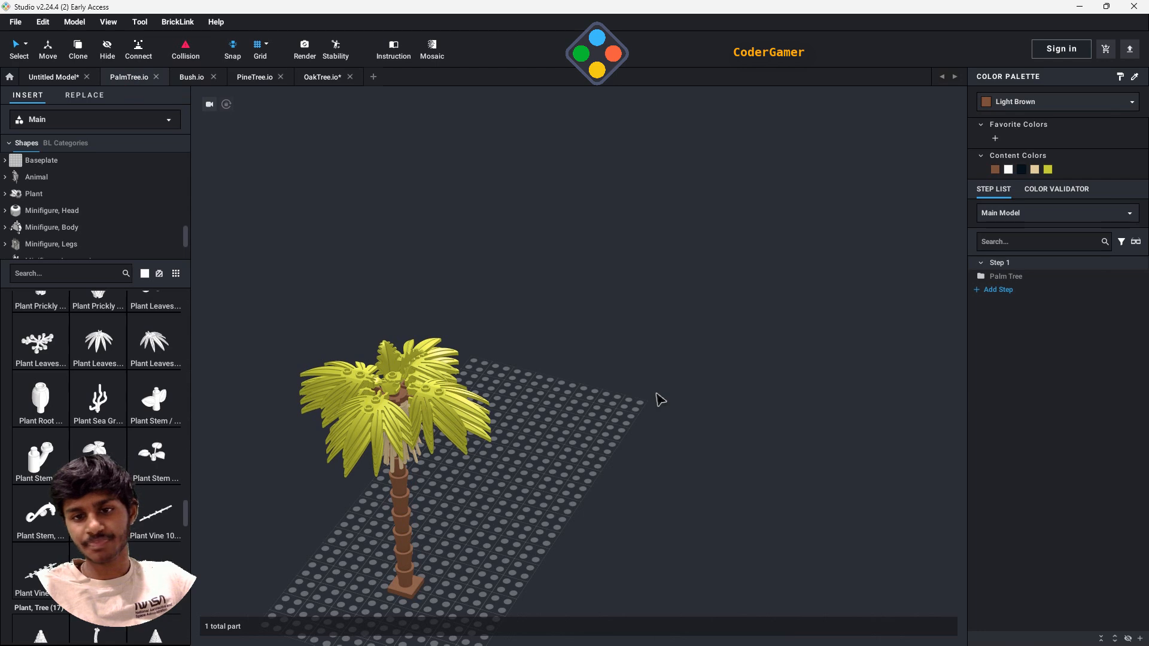
pyautogui.moveTo(623, 410); pyautogui.dragTo(659, 407, button='right')
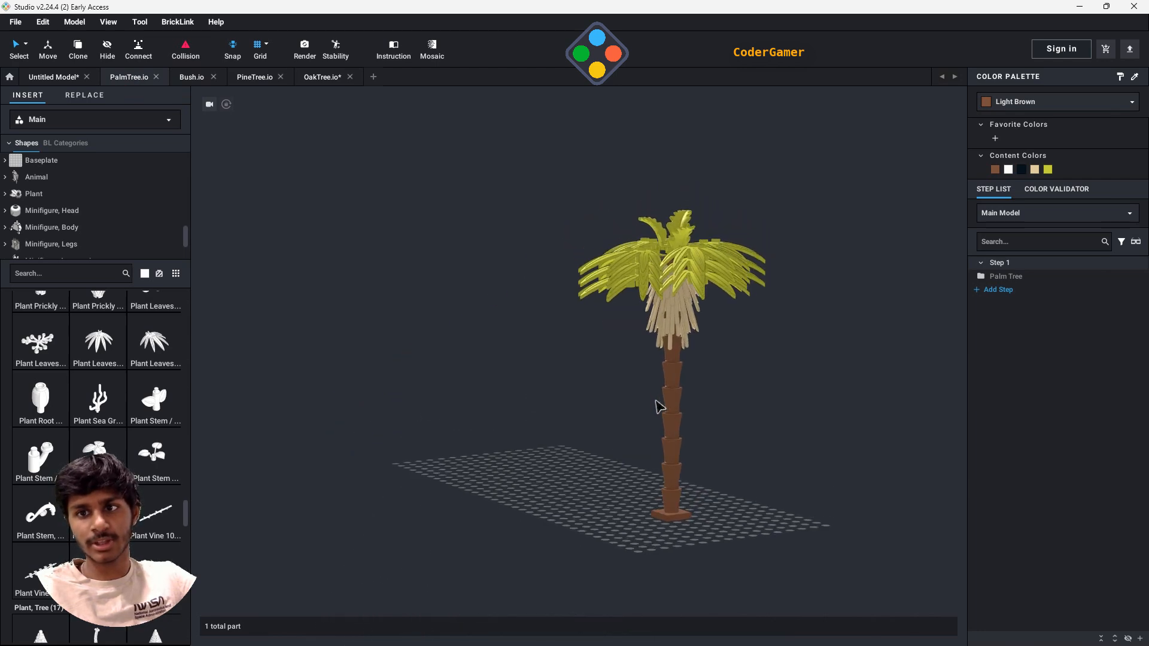